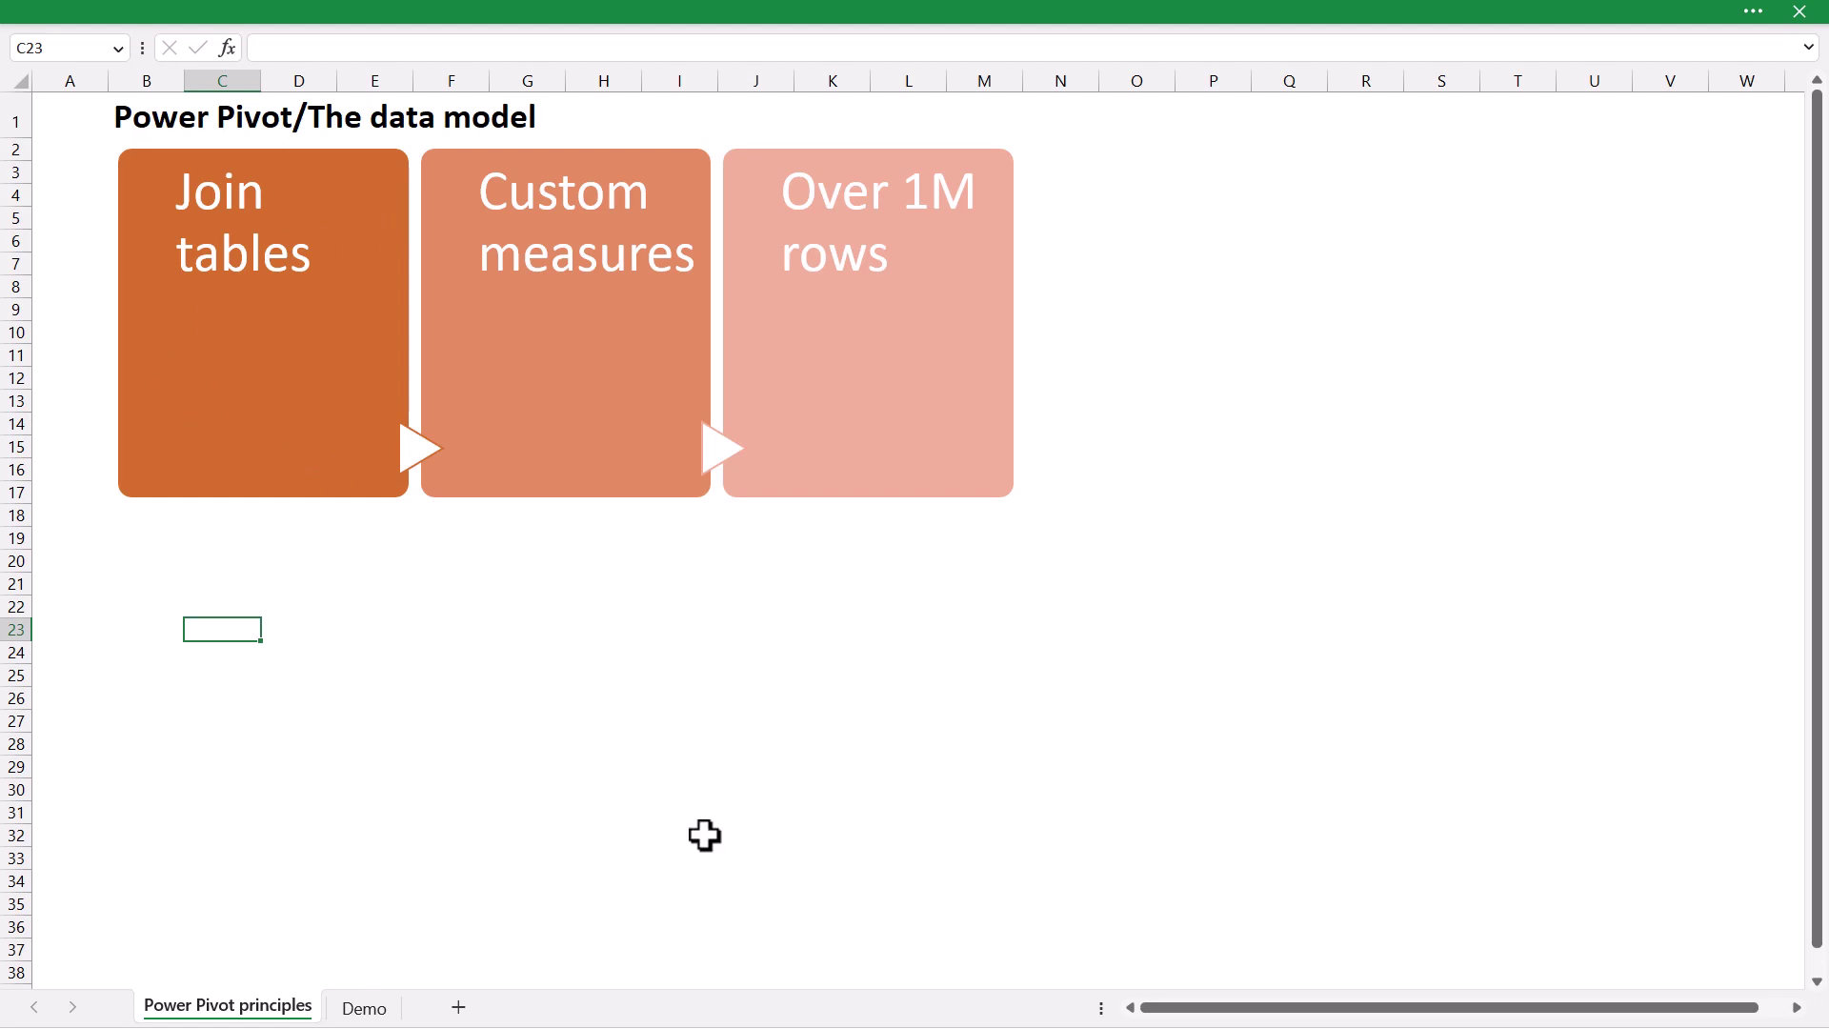
- Go to the Demo sheet with the customer, country and sales tables
left_click(363, 1008)
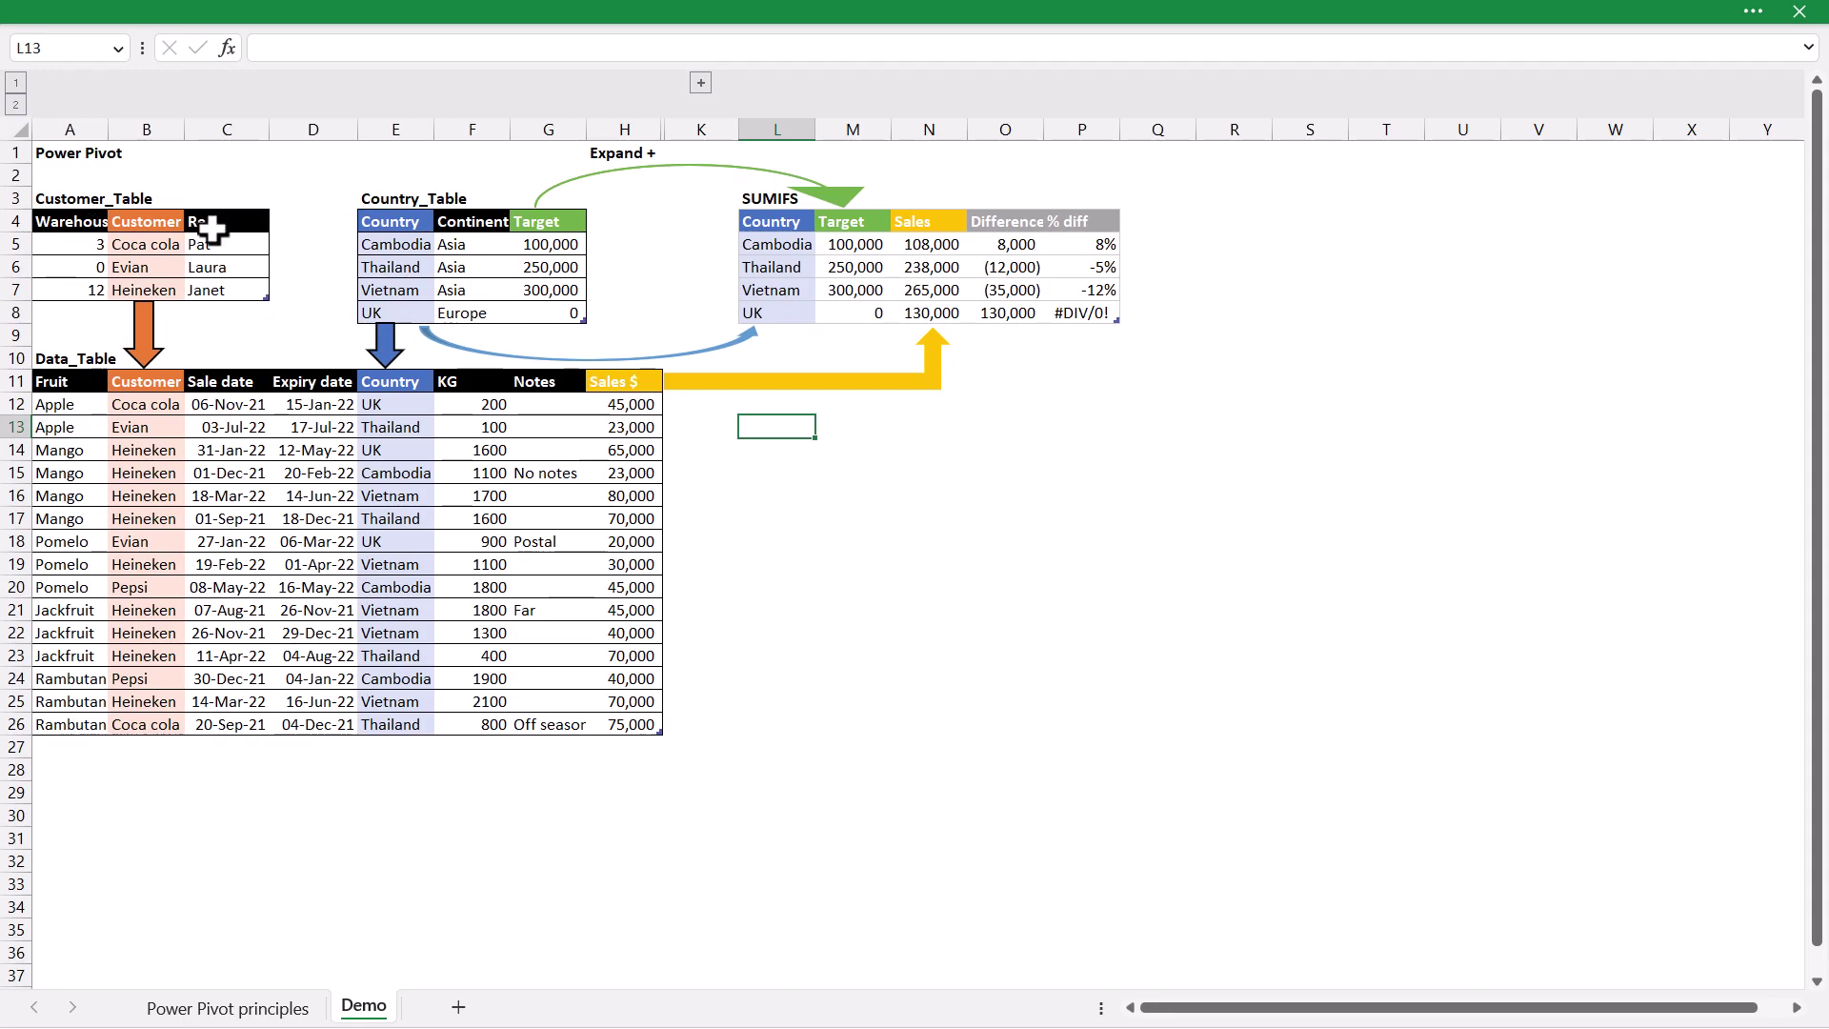
left_click_drag(419, 222, 550, 290)
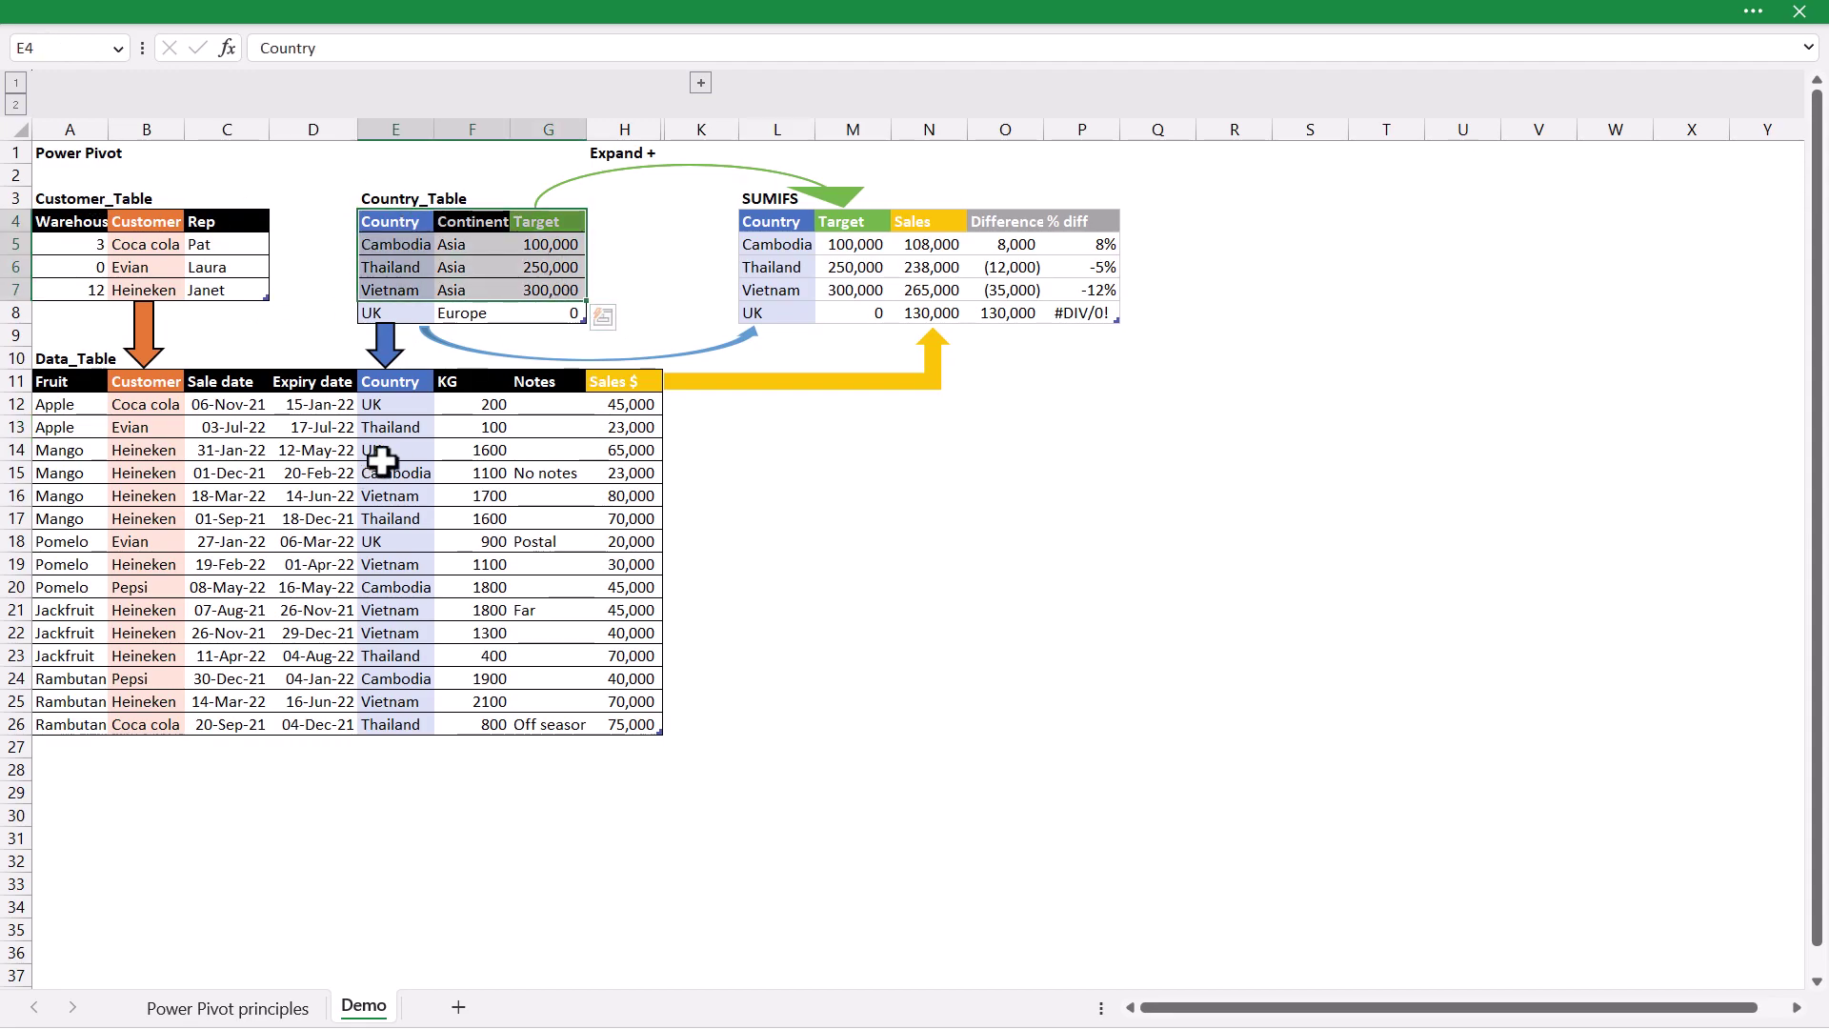
left_click(381, 462)
left_click(393, 404)
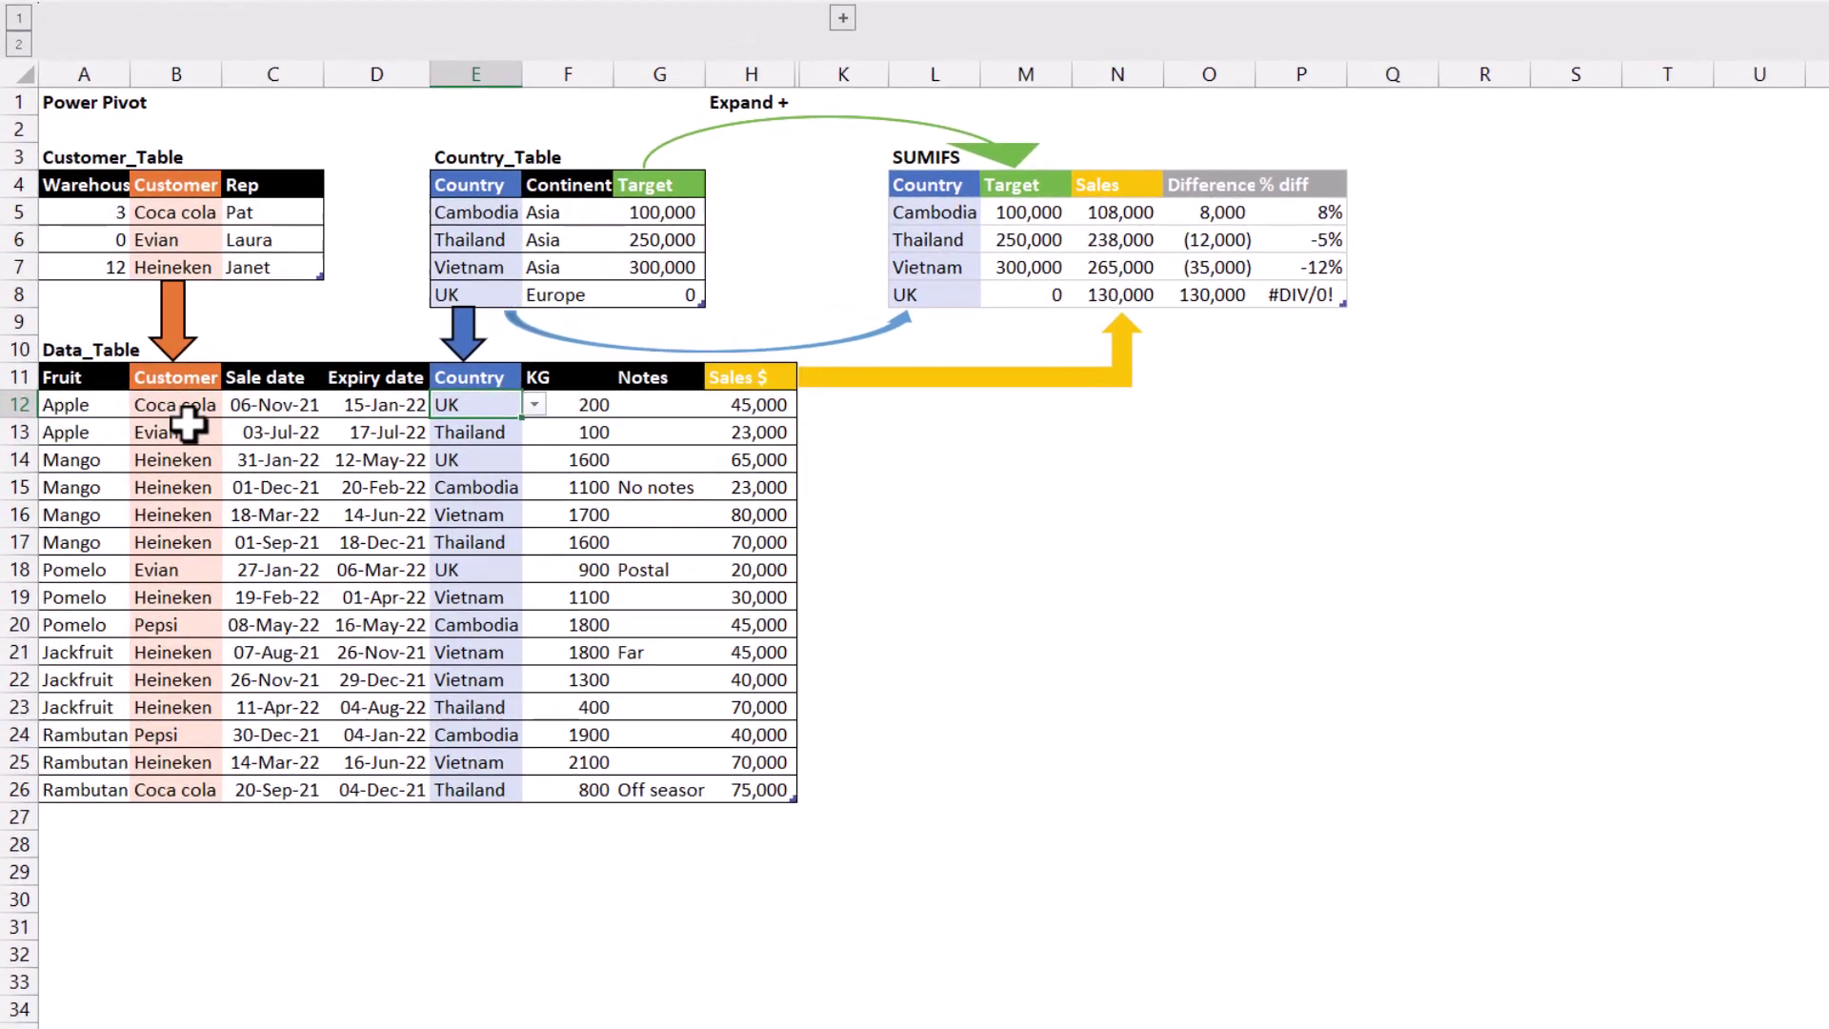
left_click(763, 407)
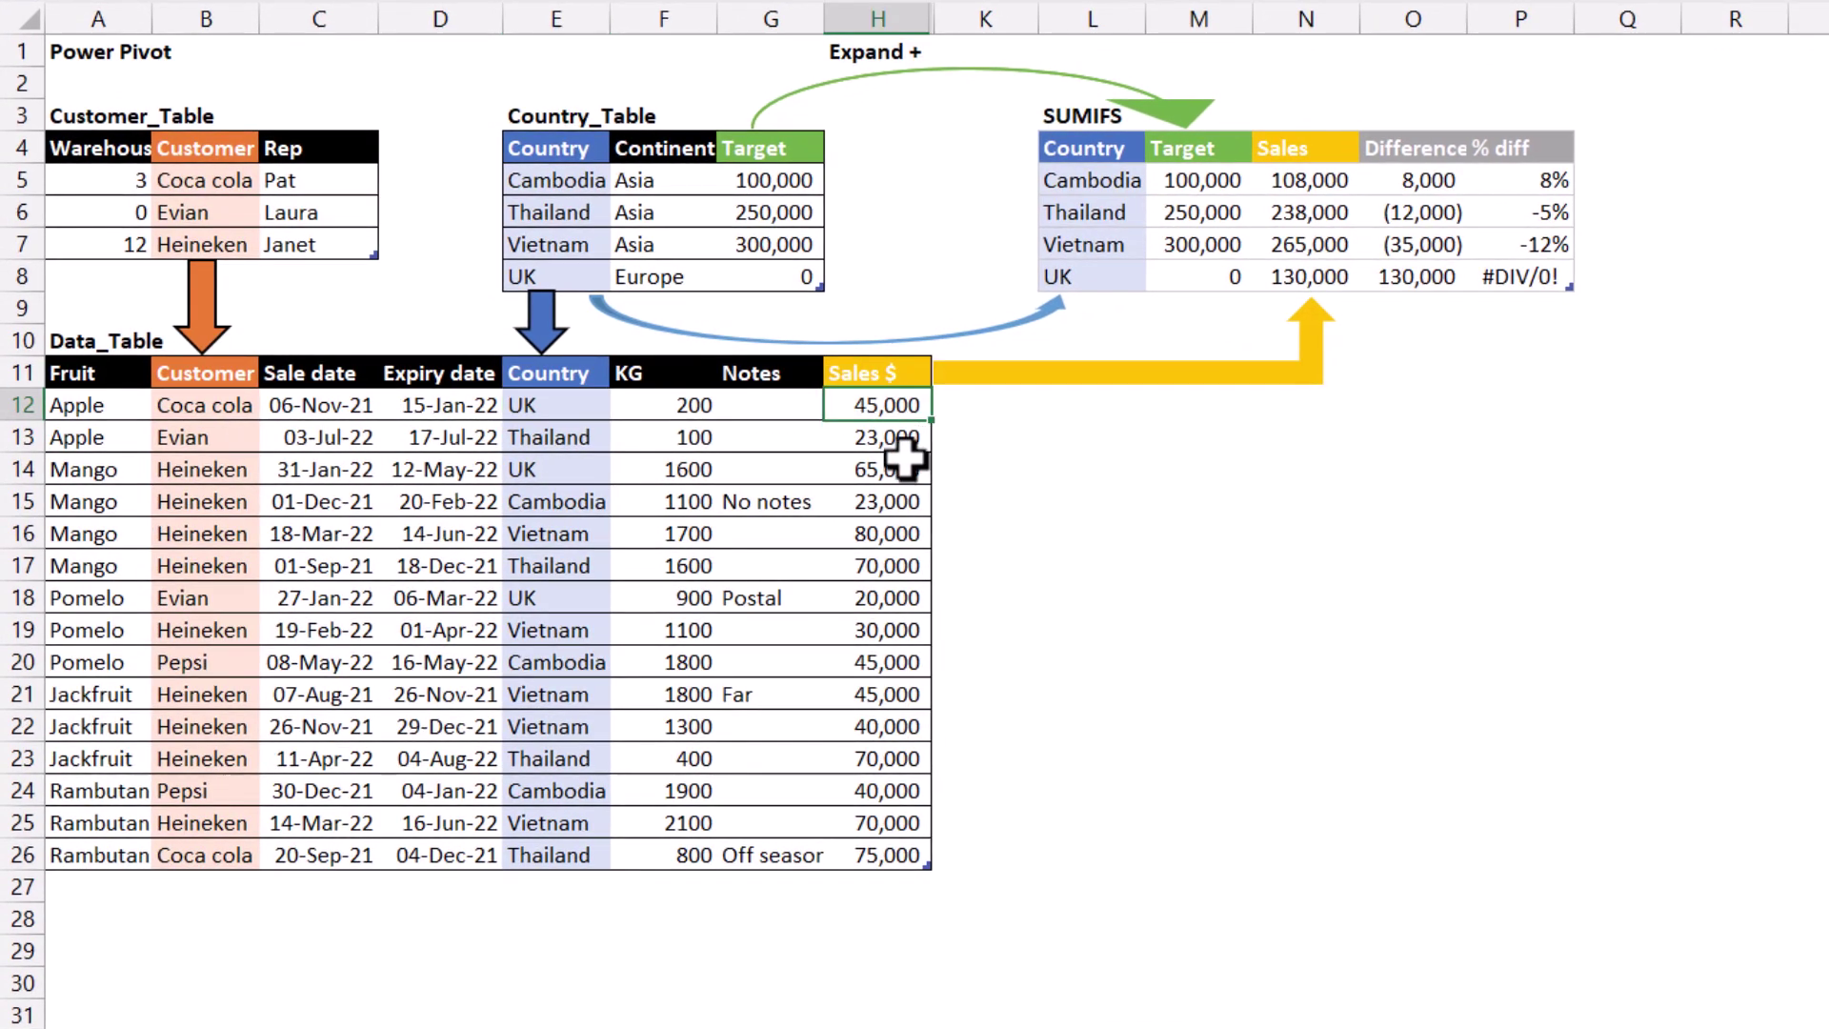
key("Left")
key("Left")
key("Left")
key("Left")
key("Left")
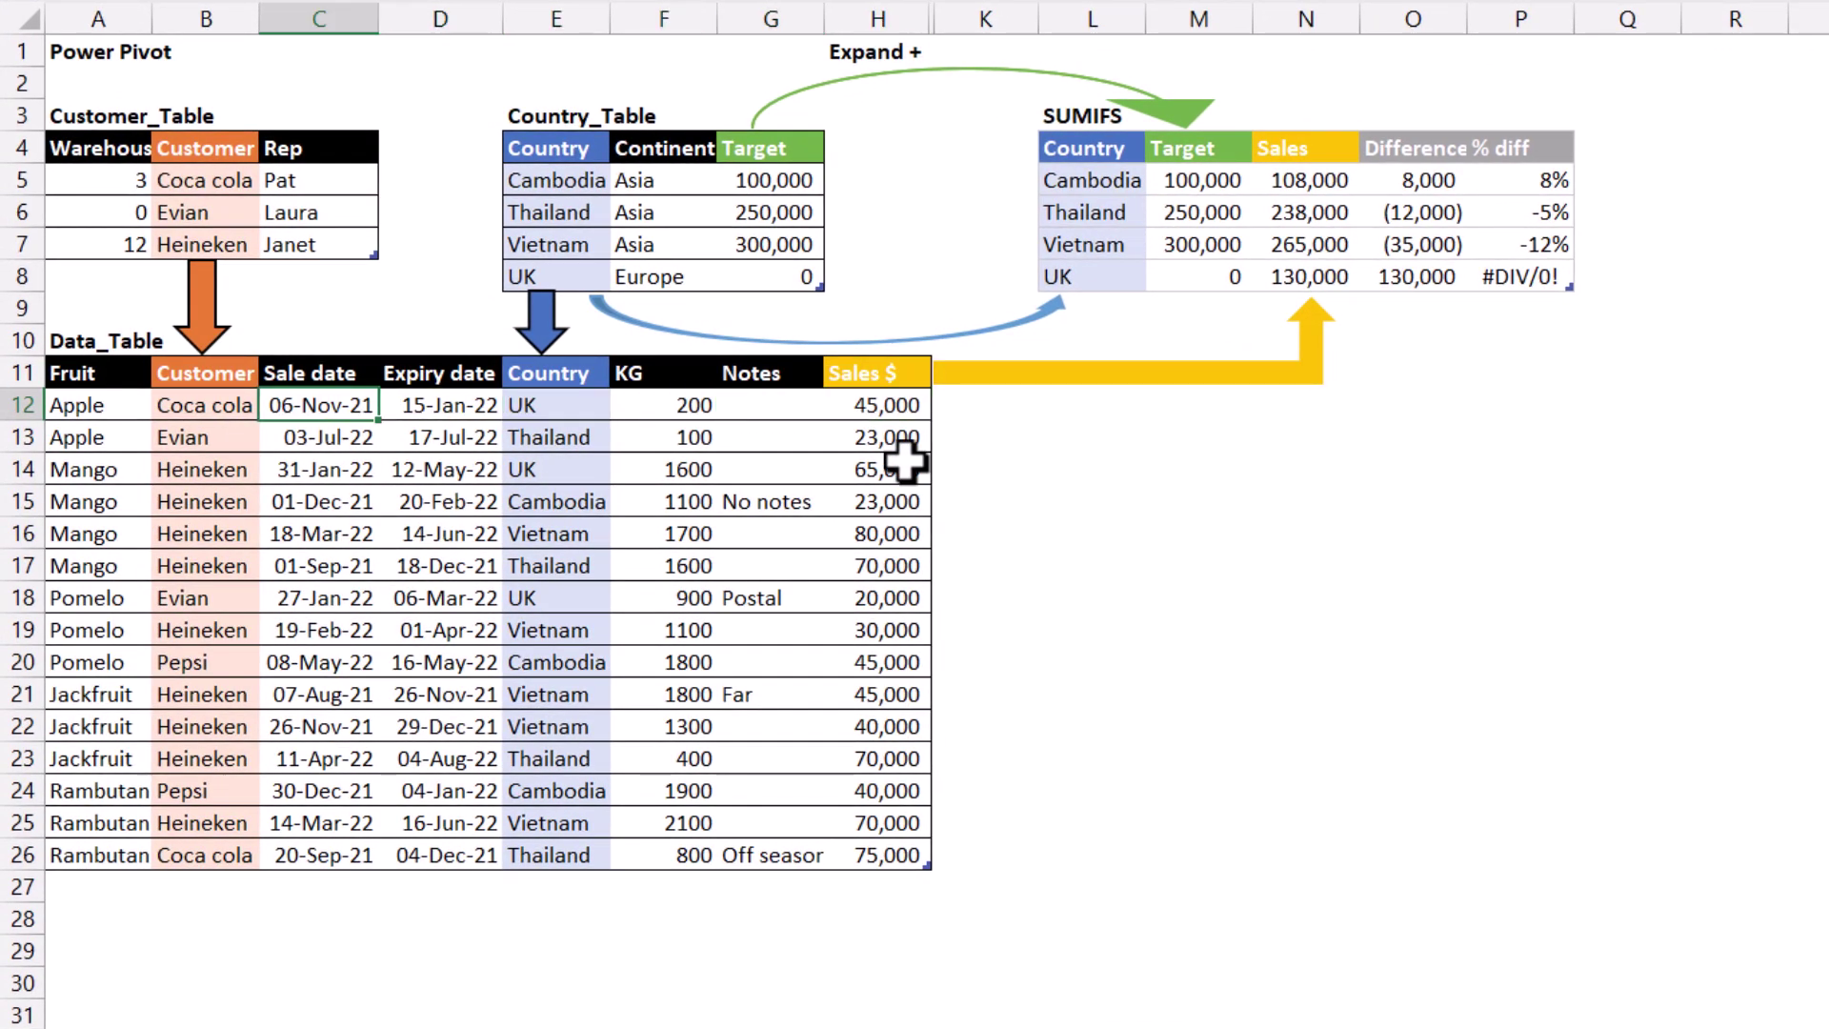
key("shift+Down")
key("shift+Down")
key("shift+Down")
key("shift+Down")
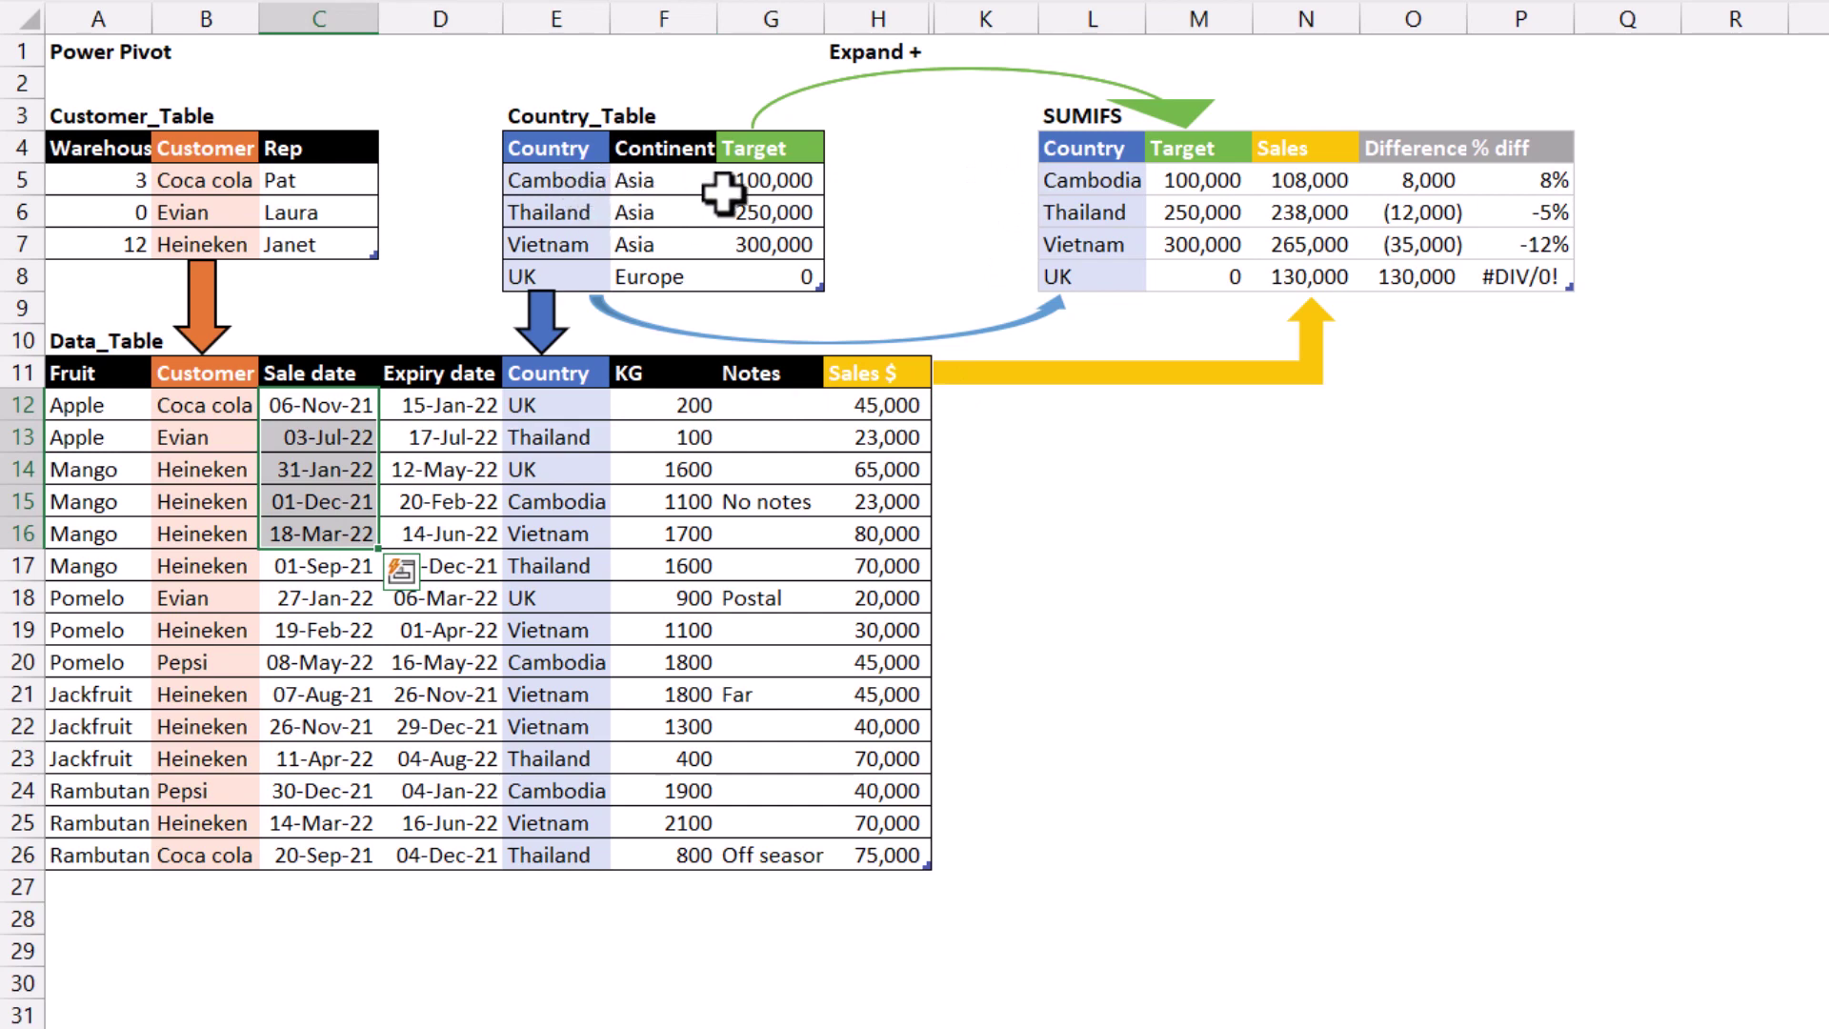
left_click(735, 181)
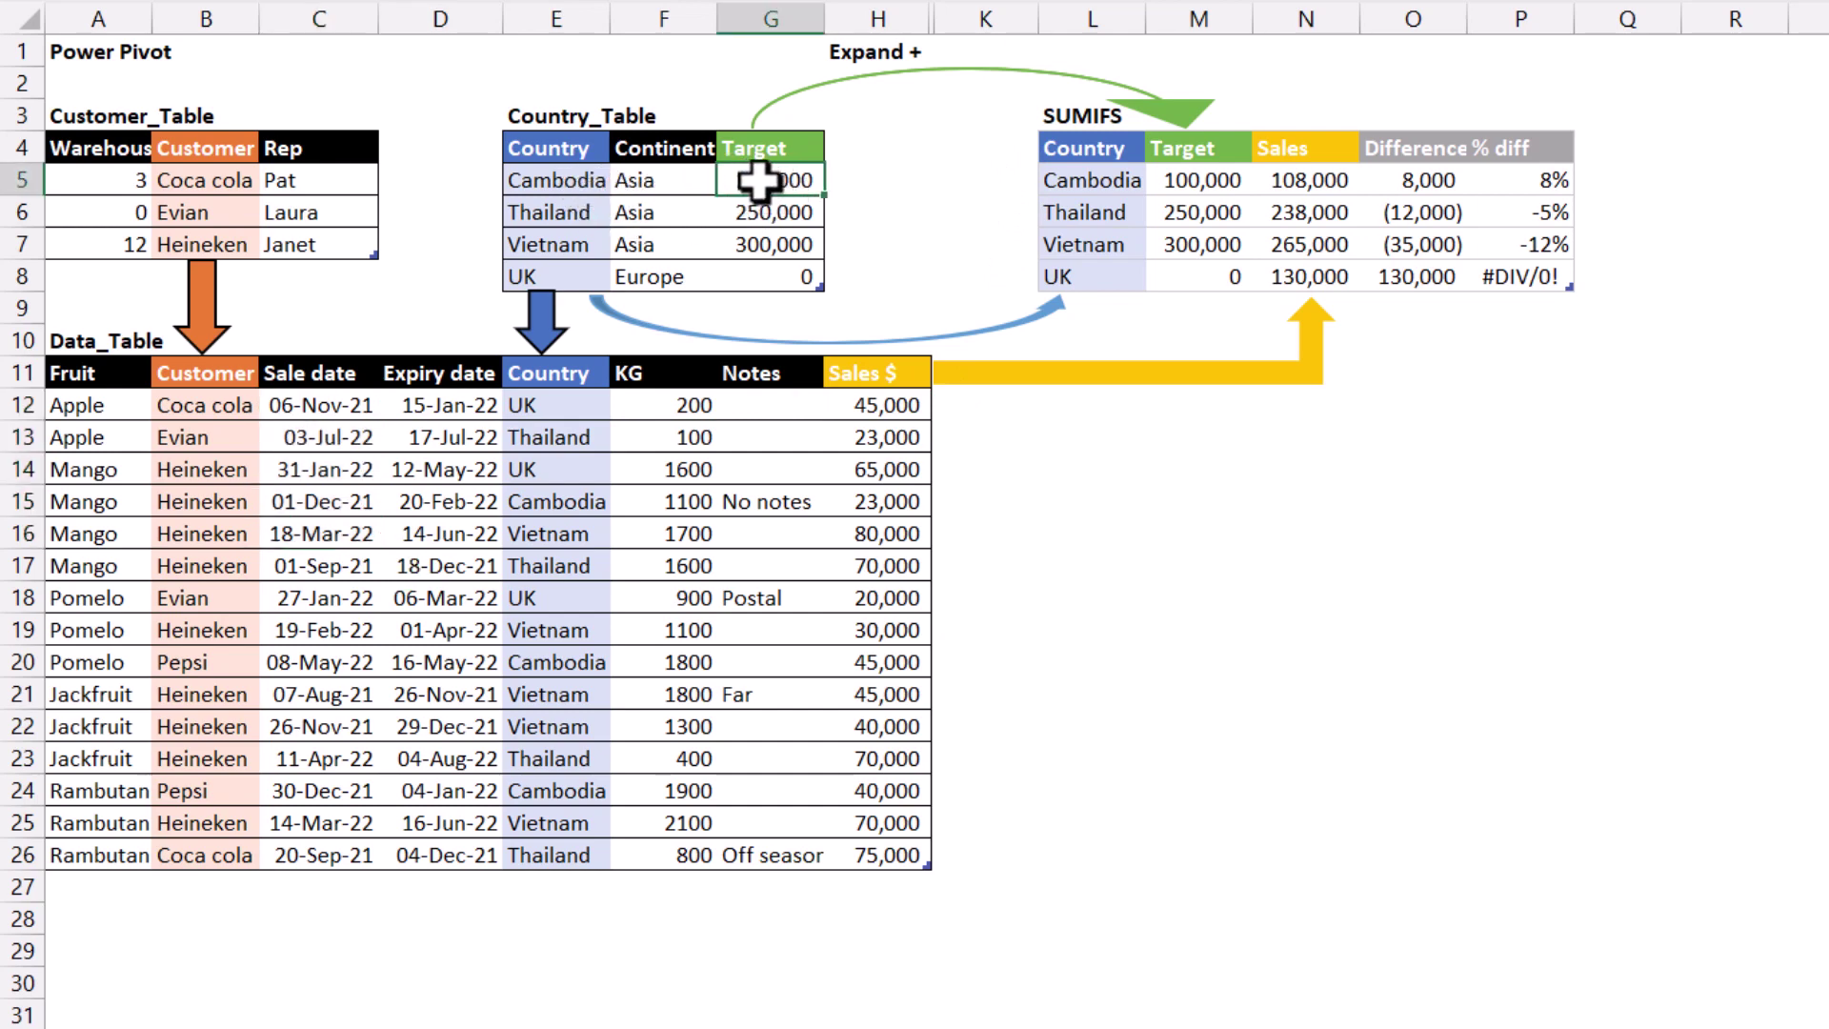
left_click(564, 361)
left_click(571, 375)
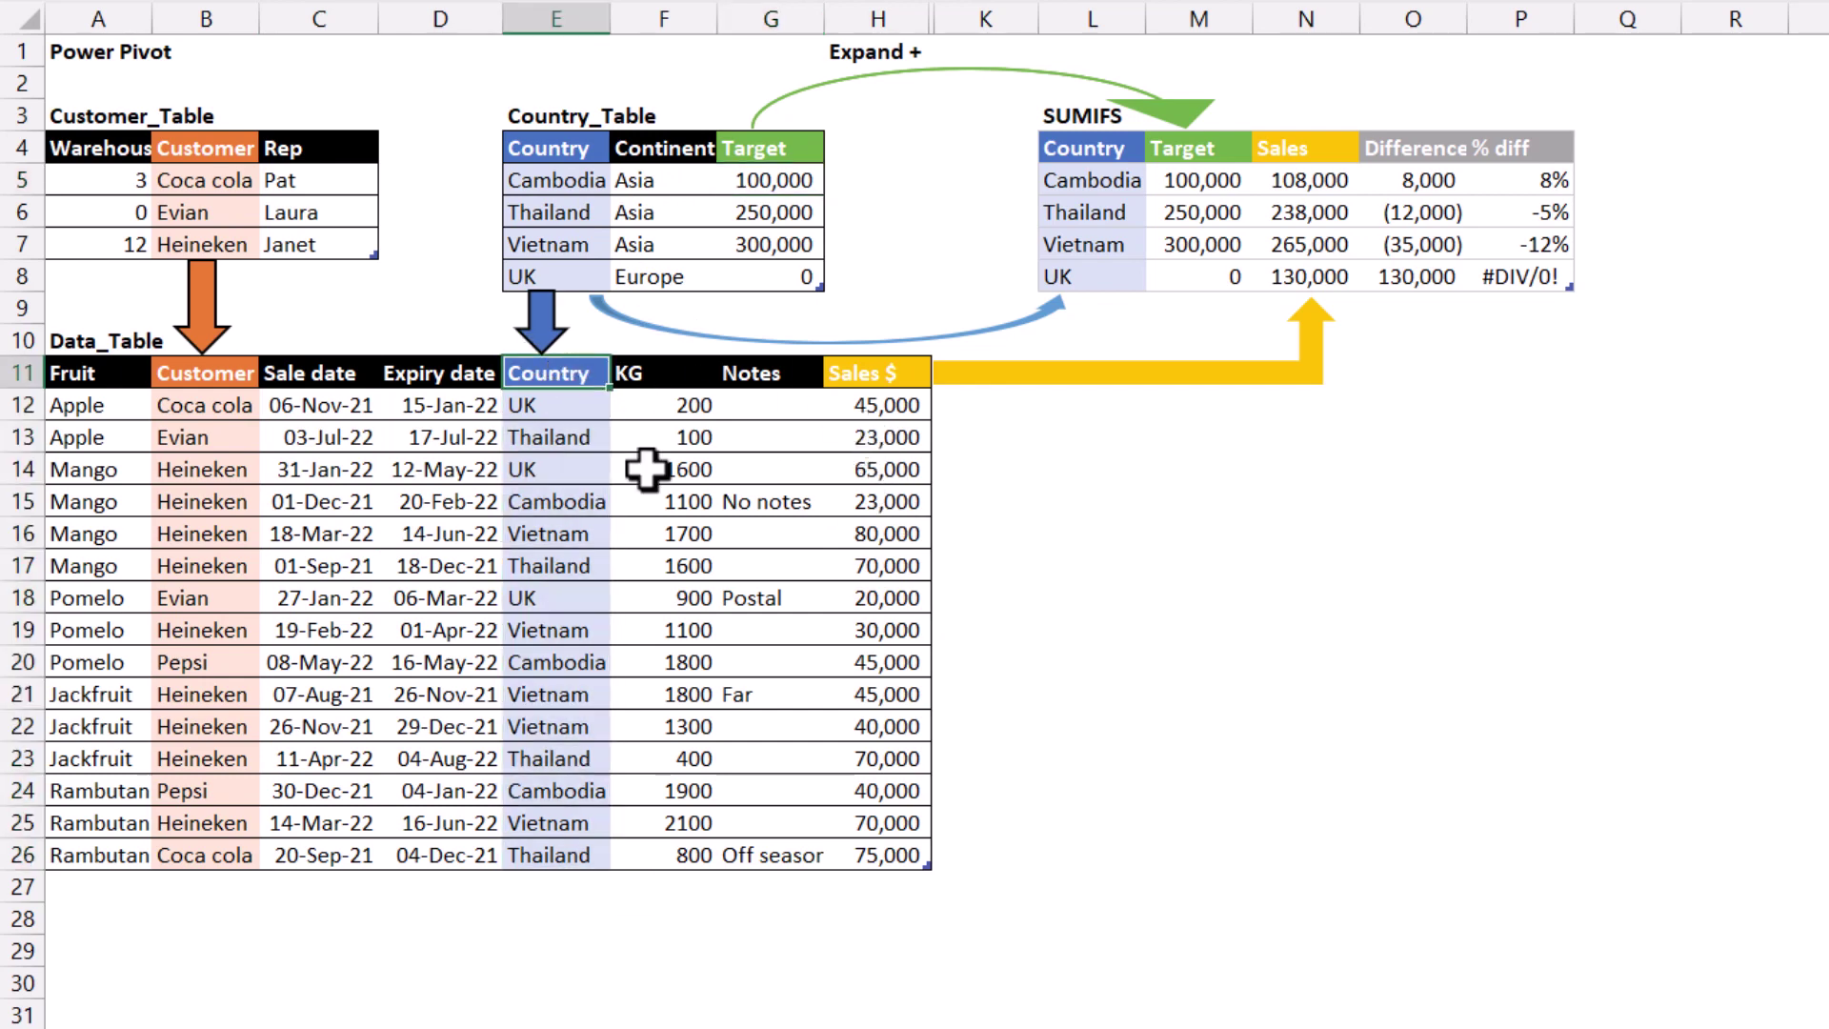
key("ctrl+shift+l")
left_click(595, 372)
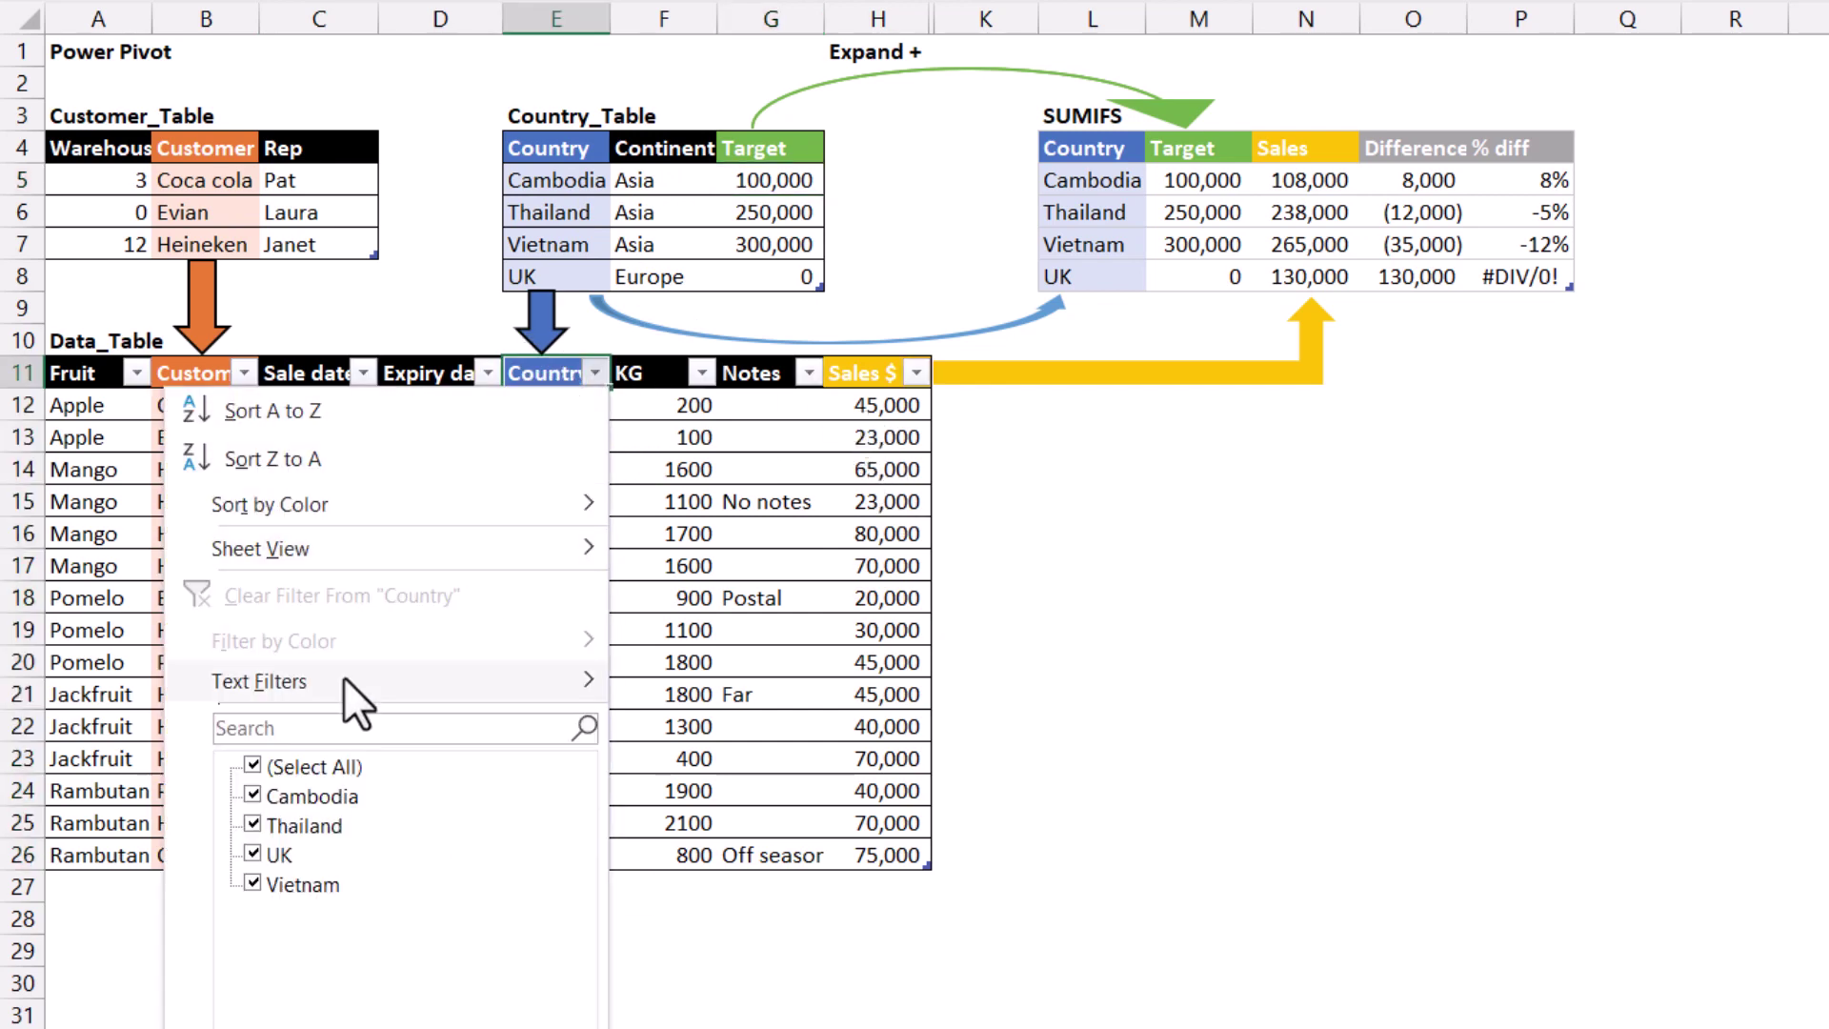
left_click(271, 762)
left_click(282, 796)
key("Return")
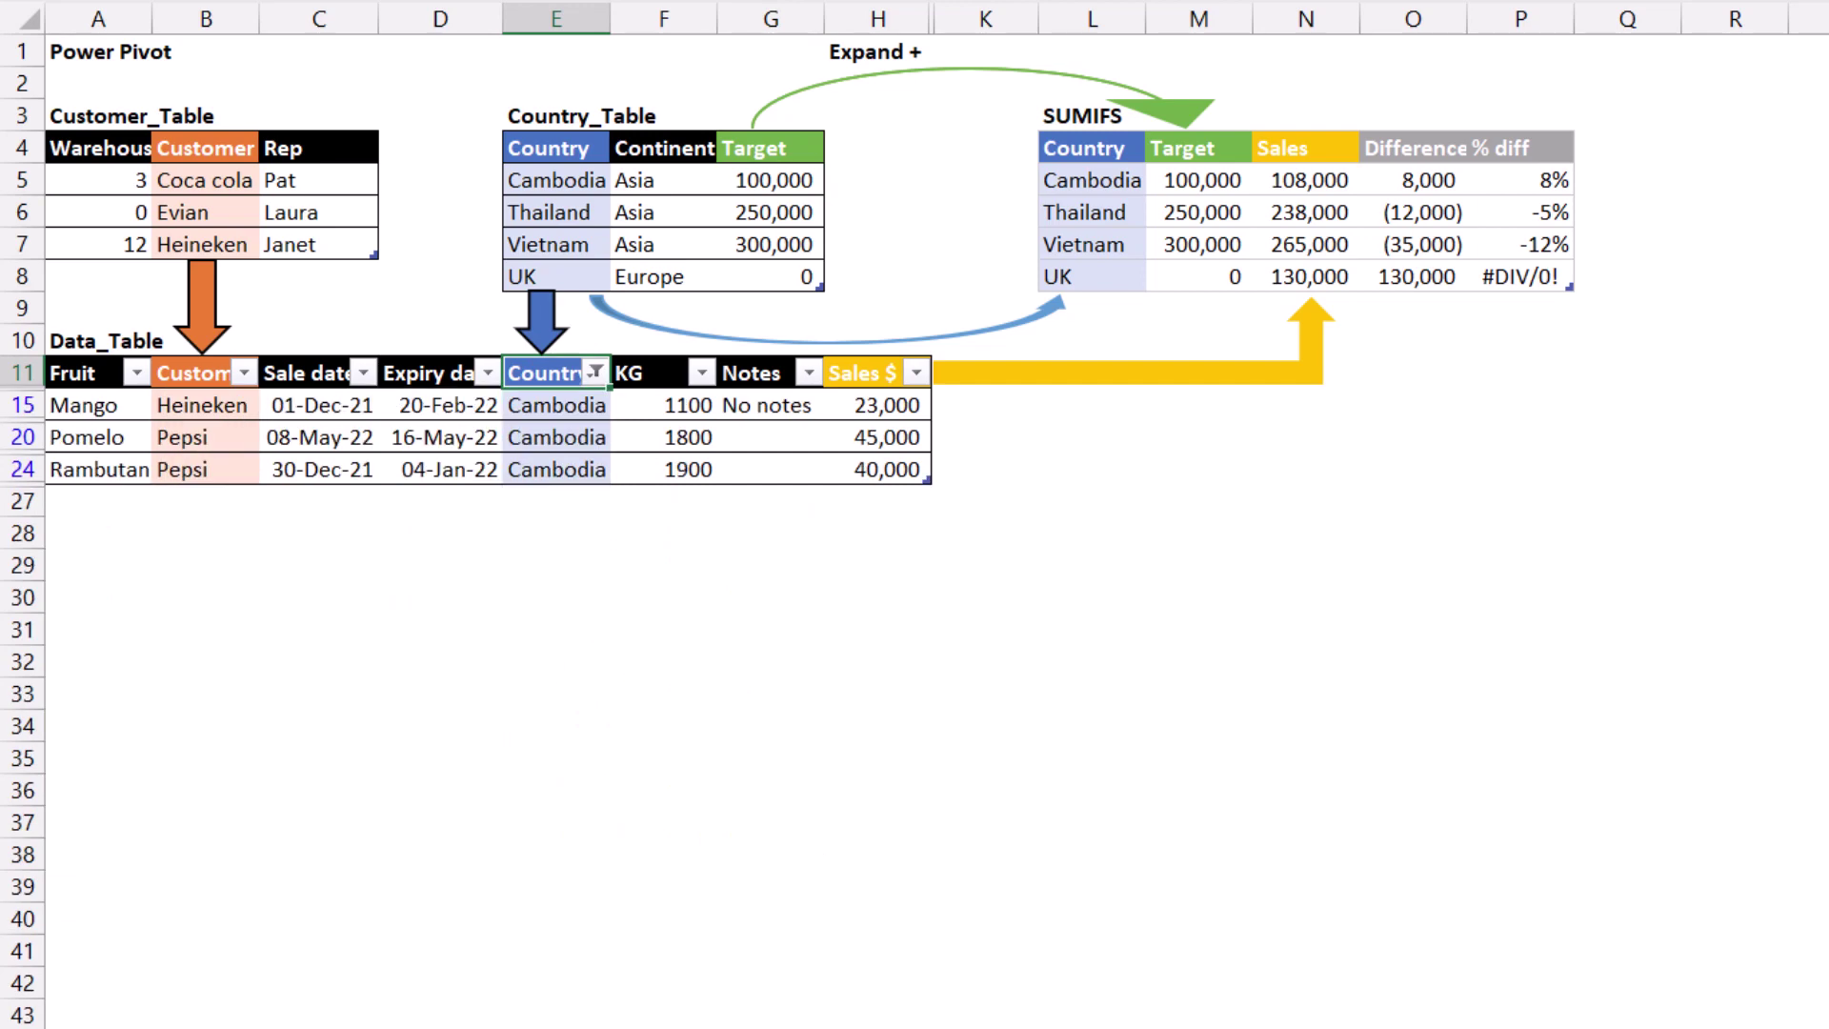
left_click_drag(860, 411, 900, 479)
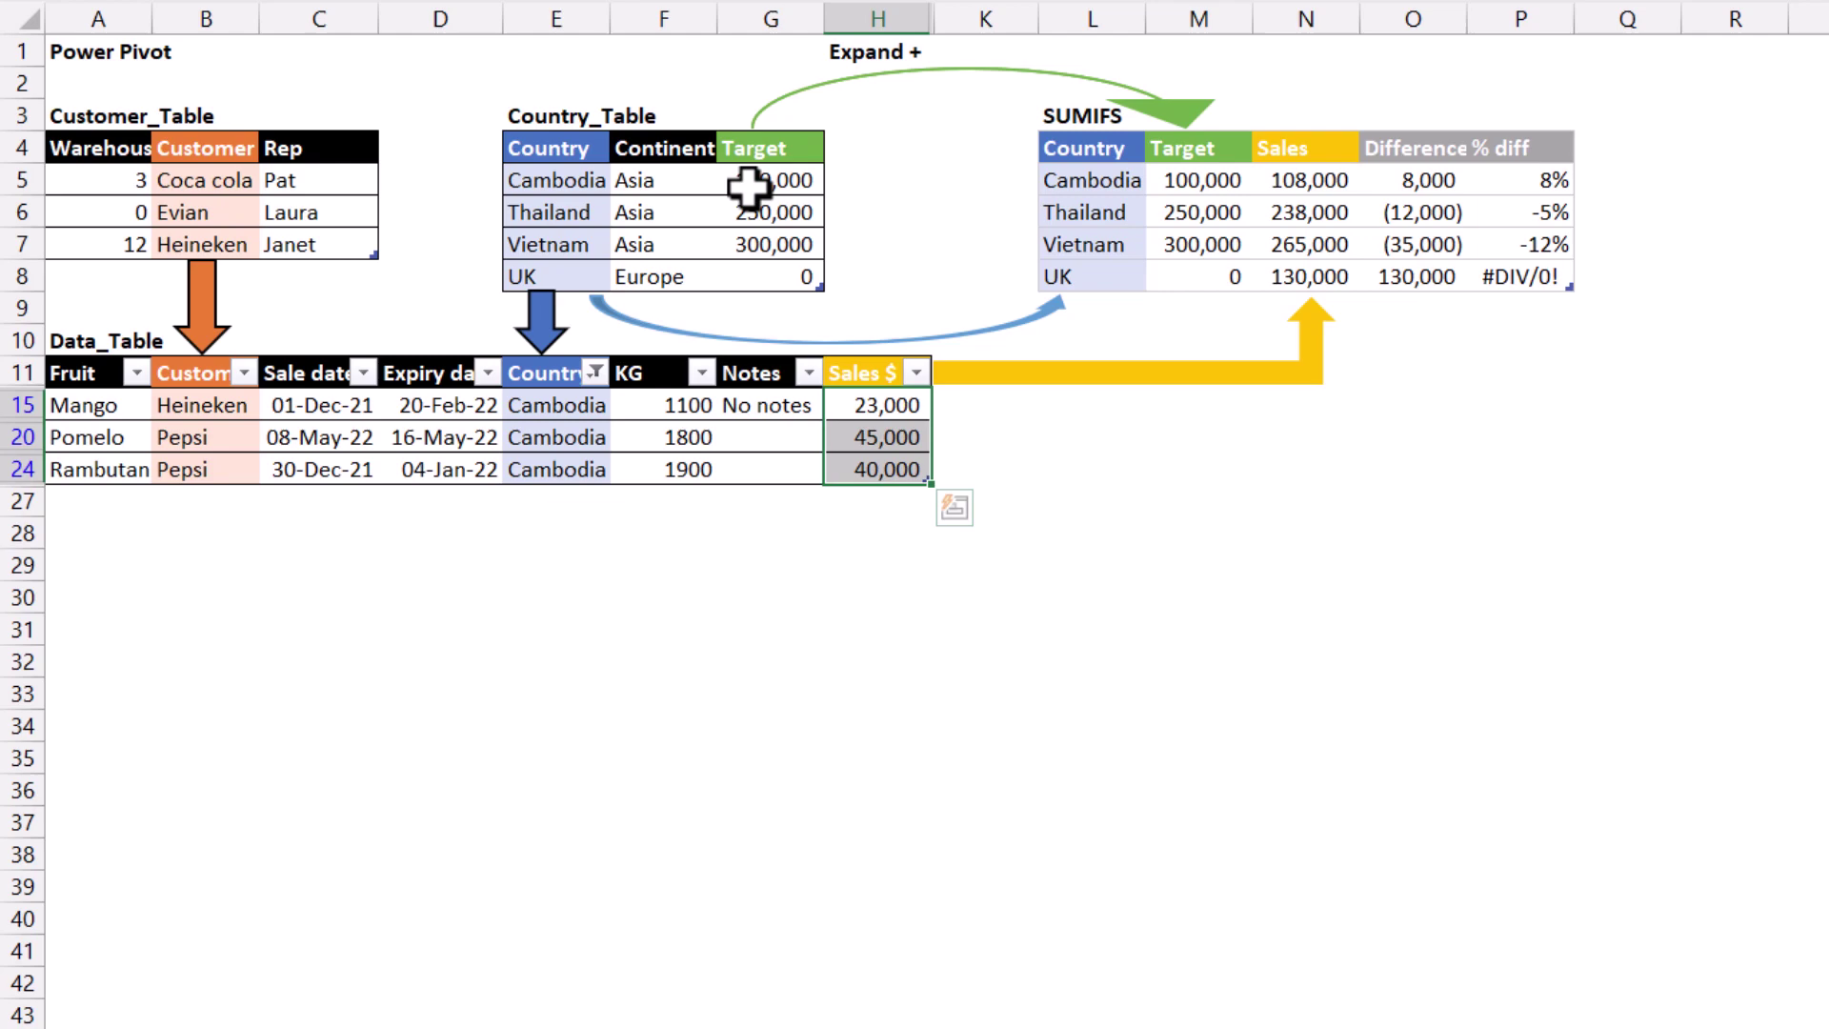
left_click(902, 440)
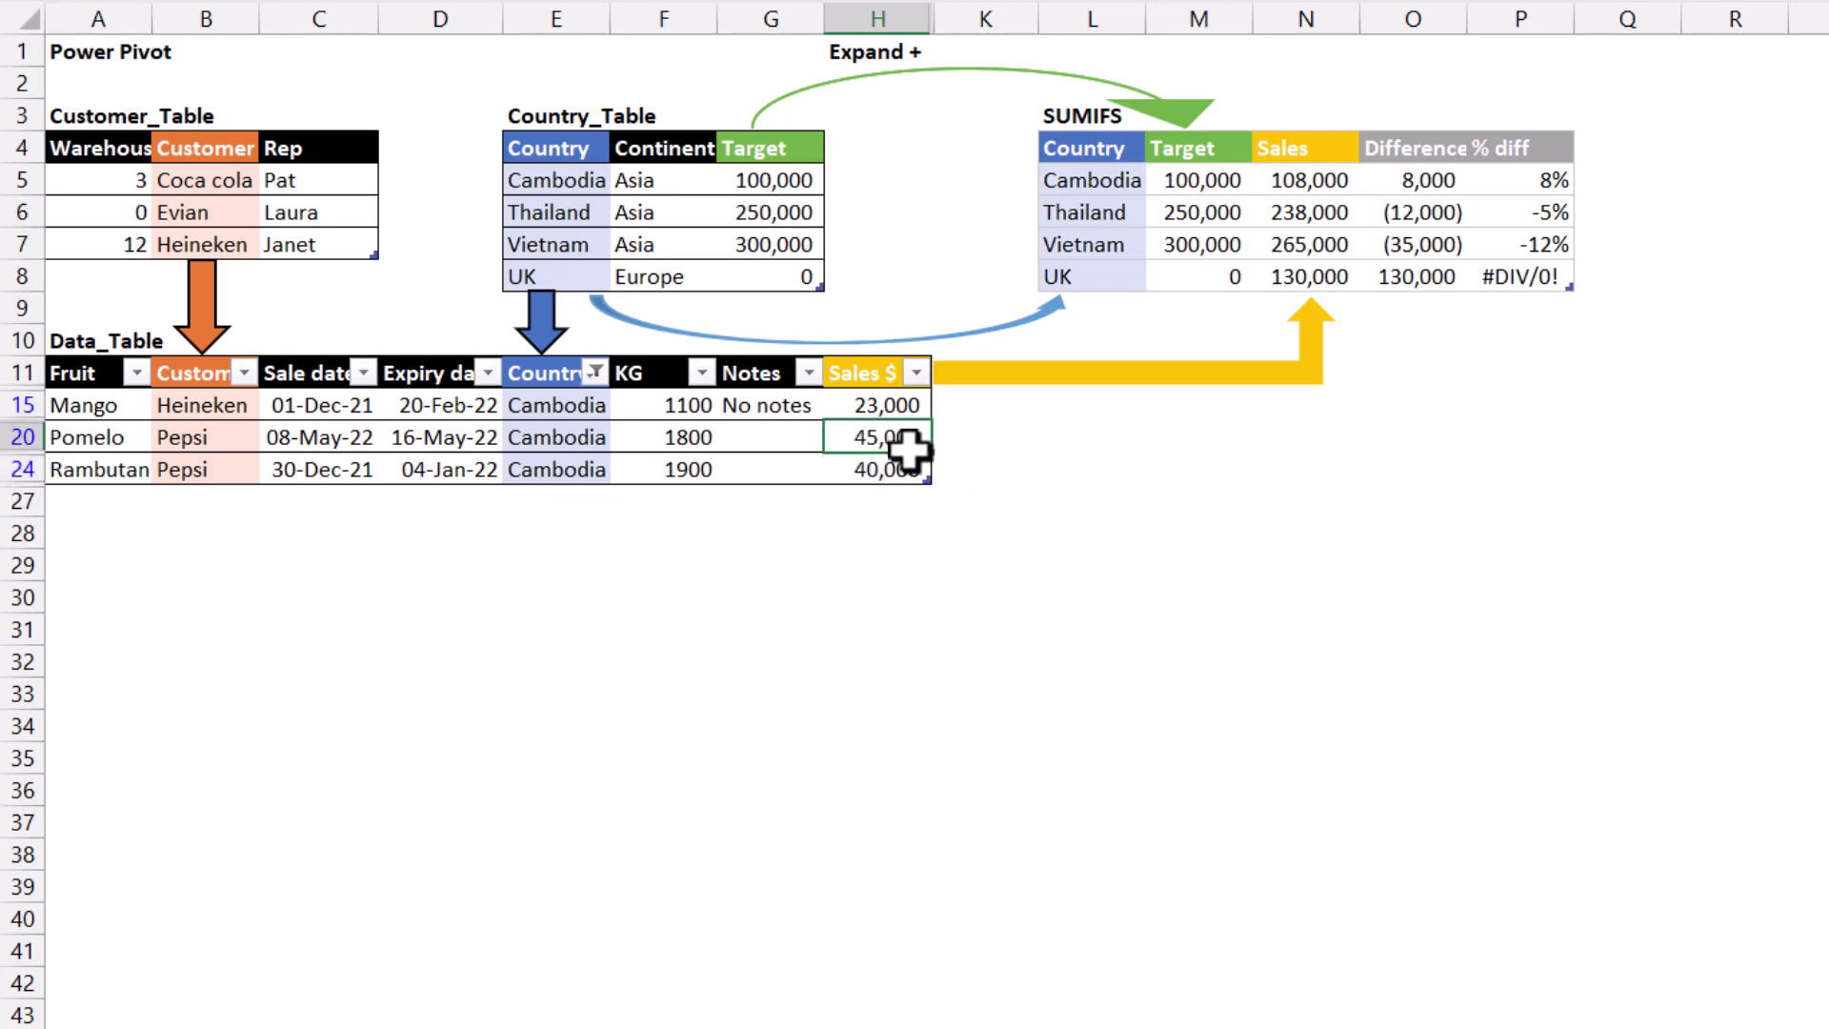
key("ctrl+shift+l")
left_click(906, 447)
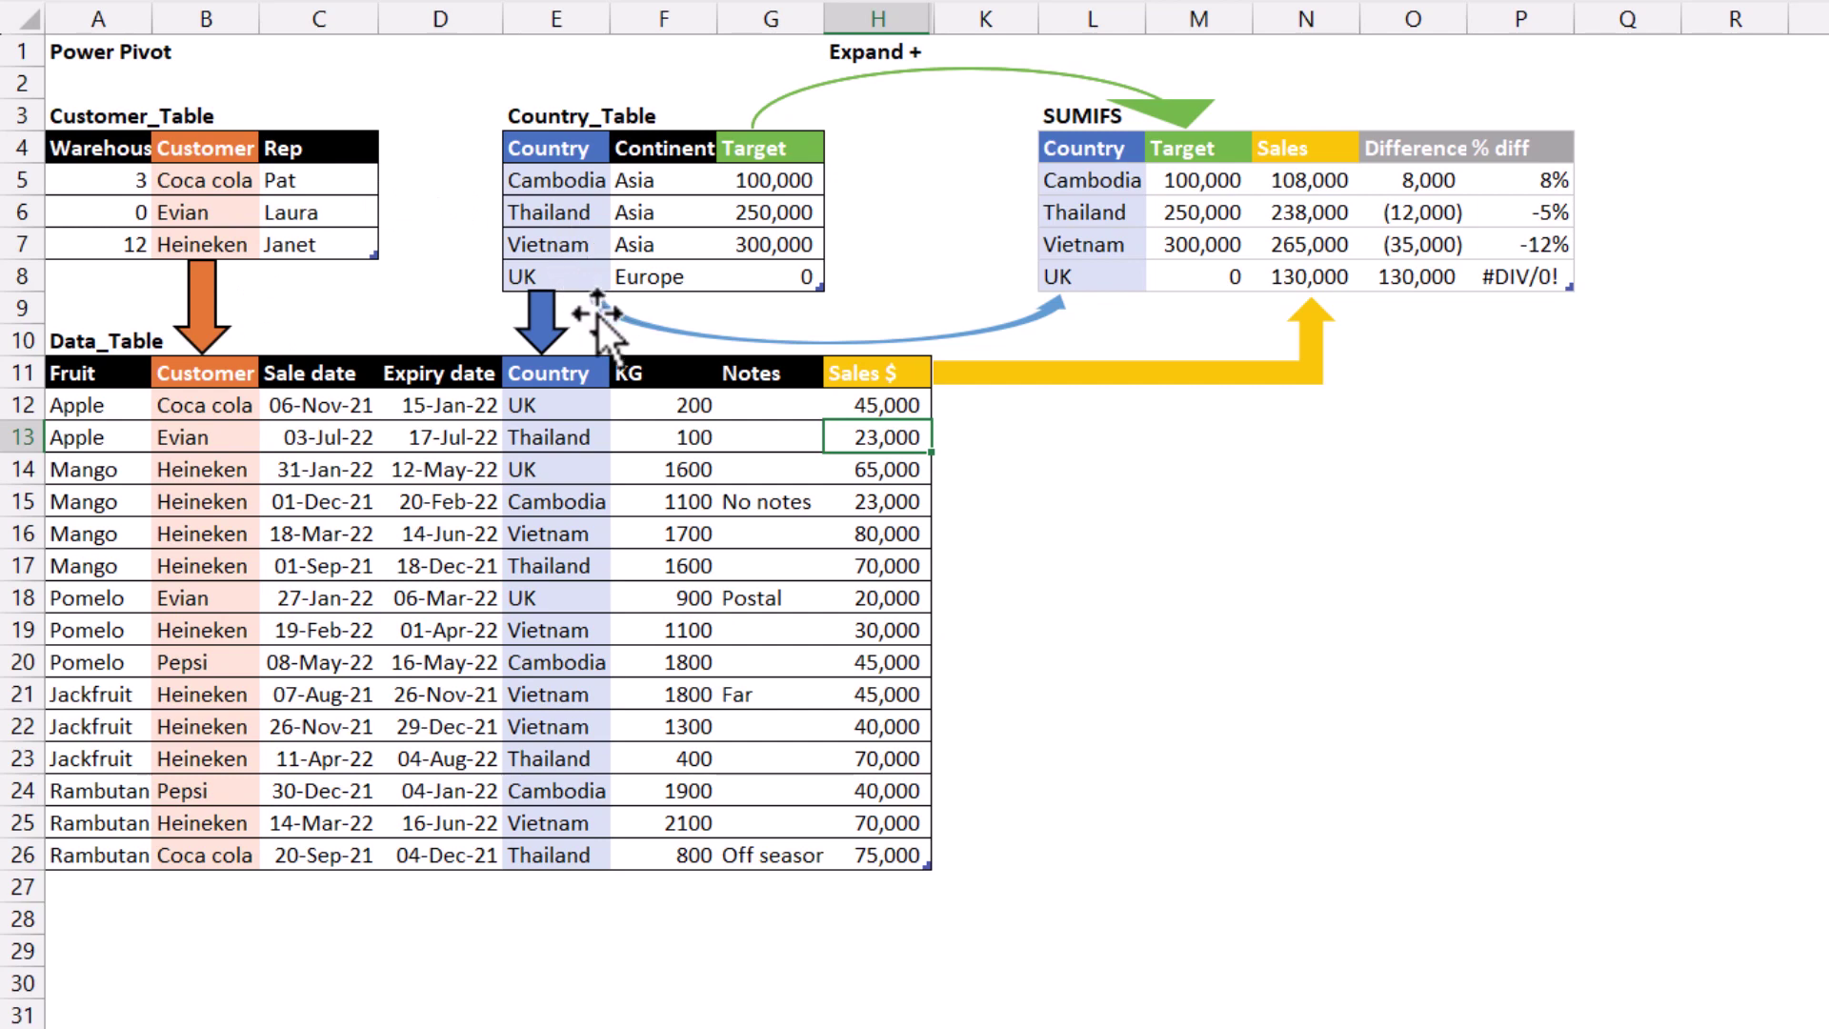
left_click(1188, 212)
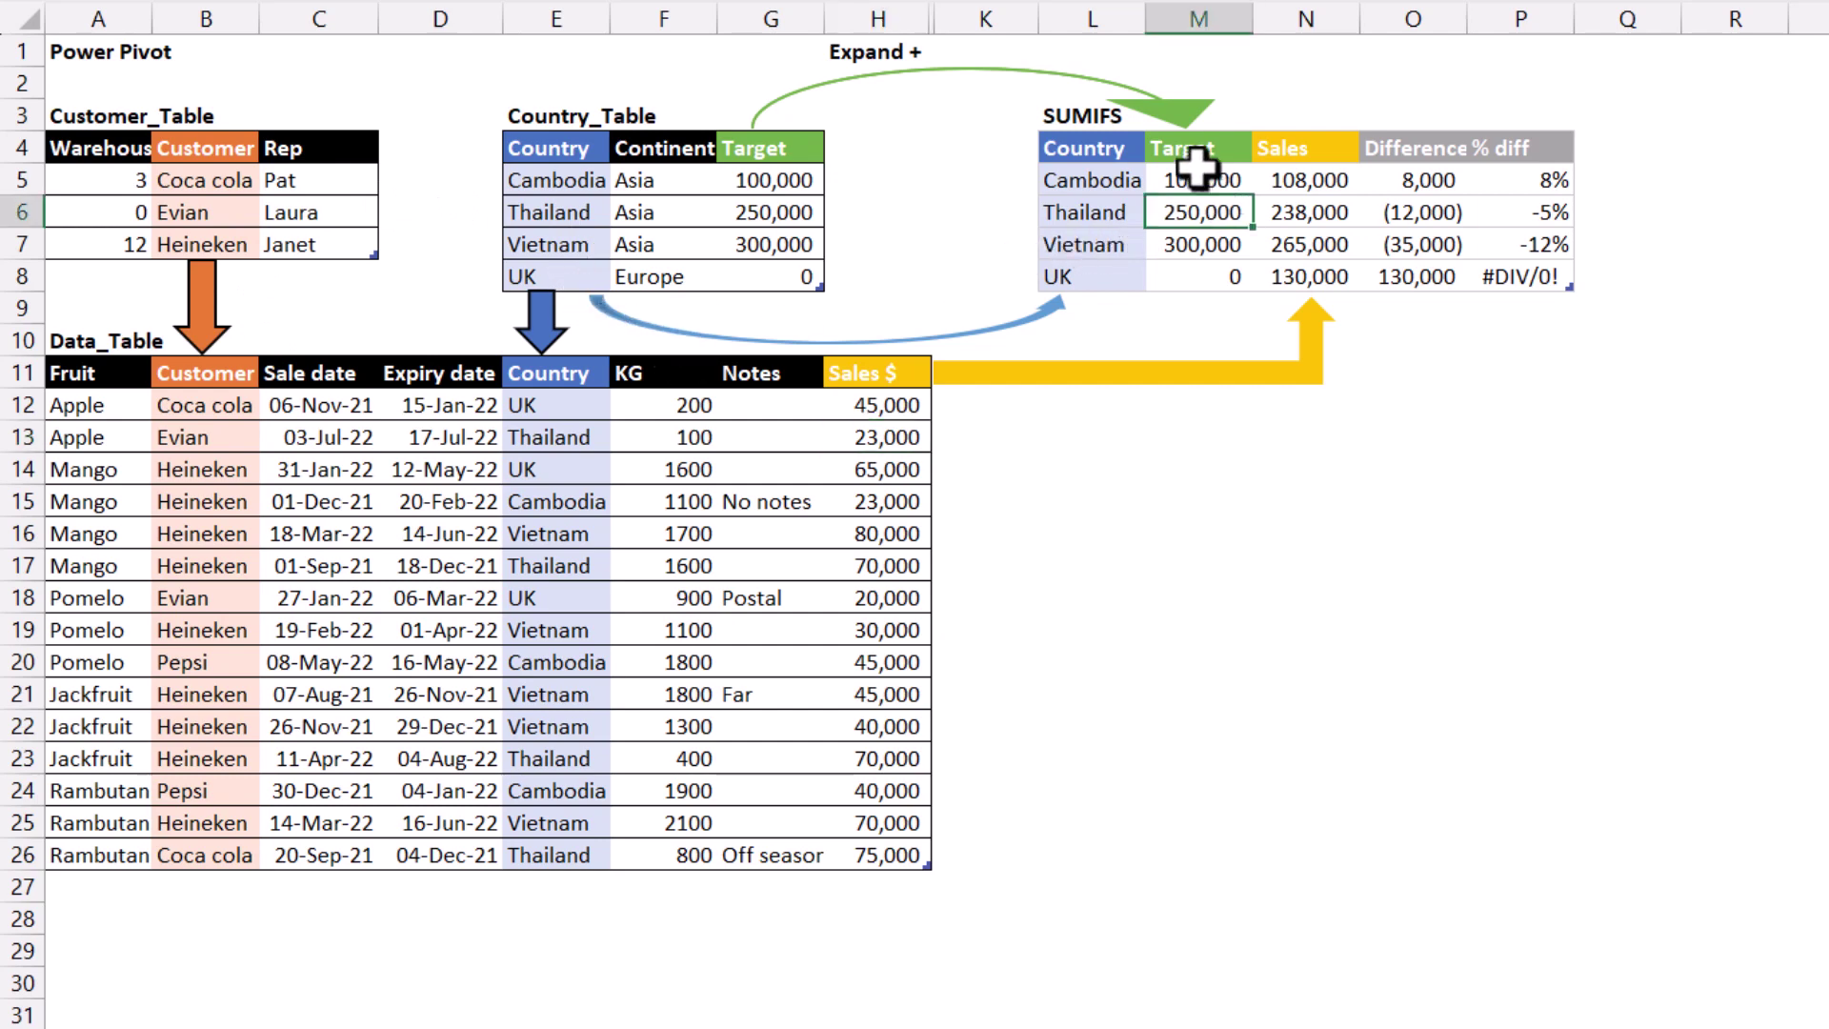
left_click_drag(1076, 176, 1094, 238)
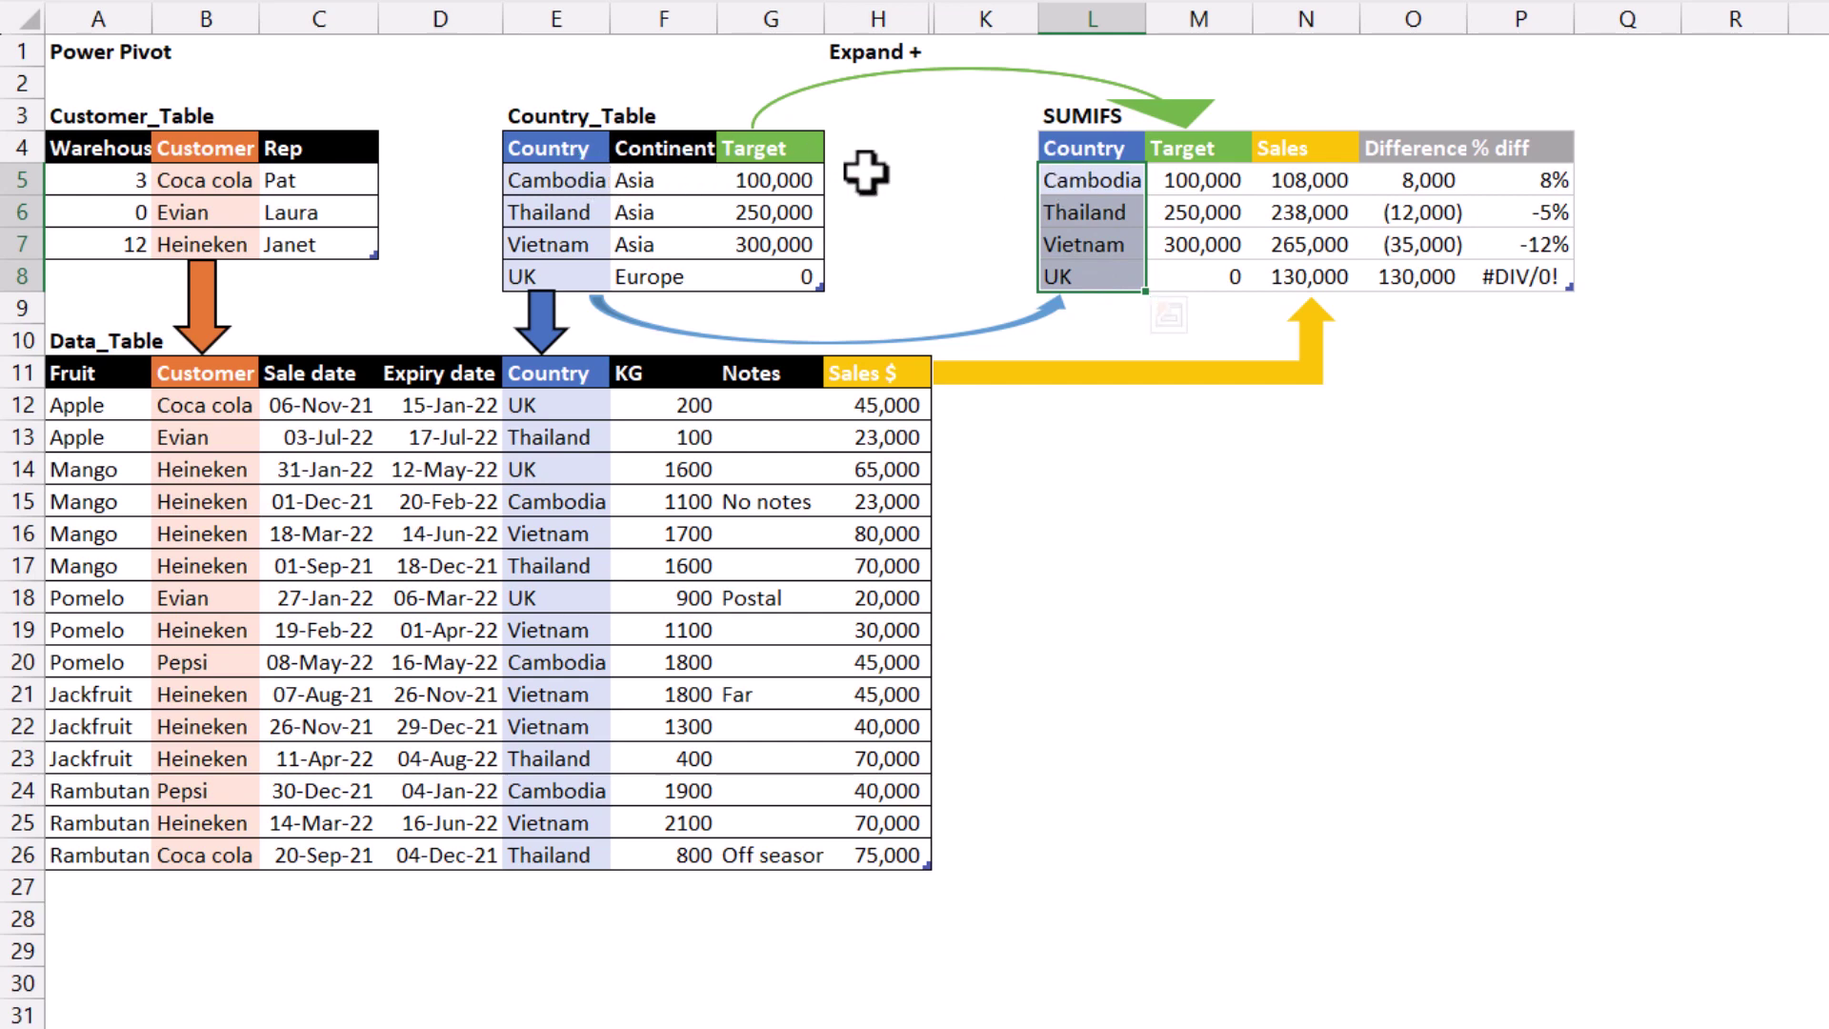
left_click(1097, 176)
left_click_drag(530, 173, 760, 181)
left_click_drag(538, 502, 843, 501)
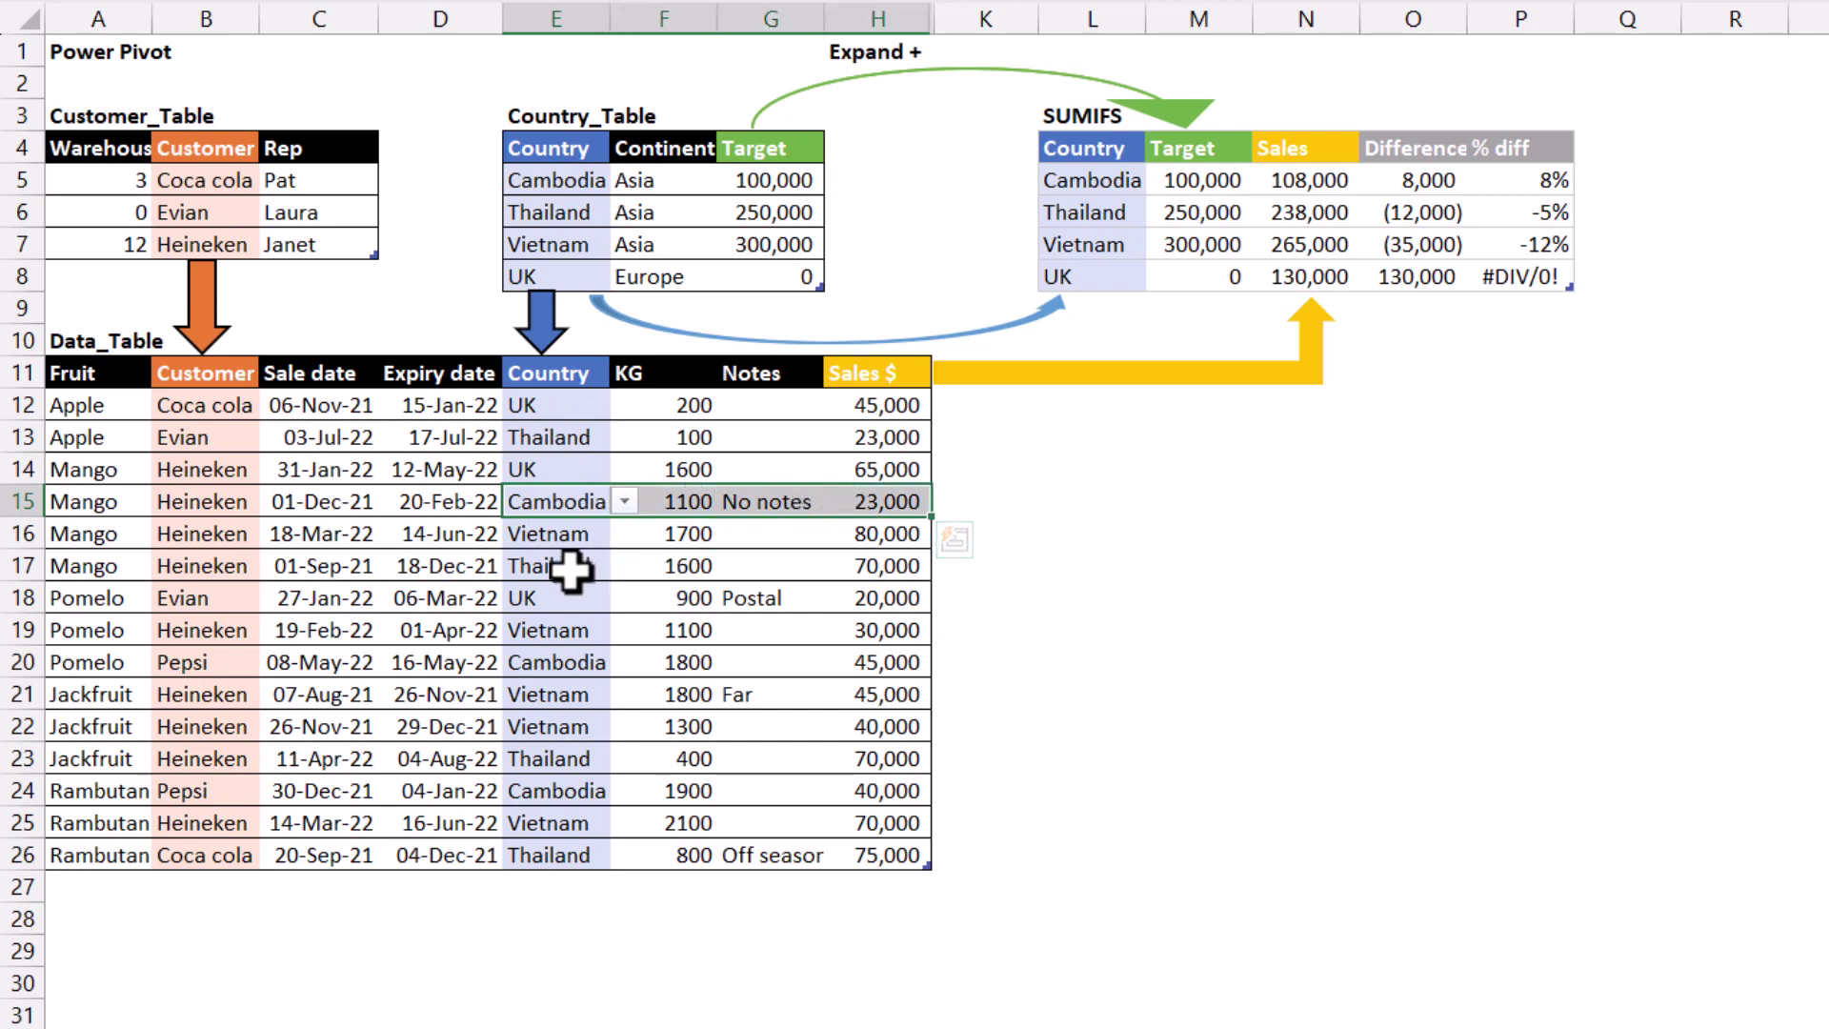
left_click(1206, 181)
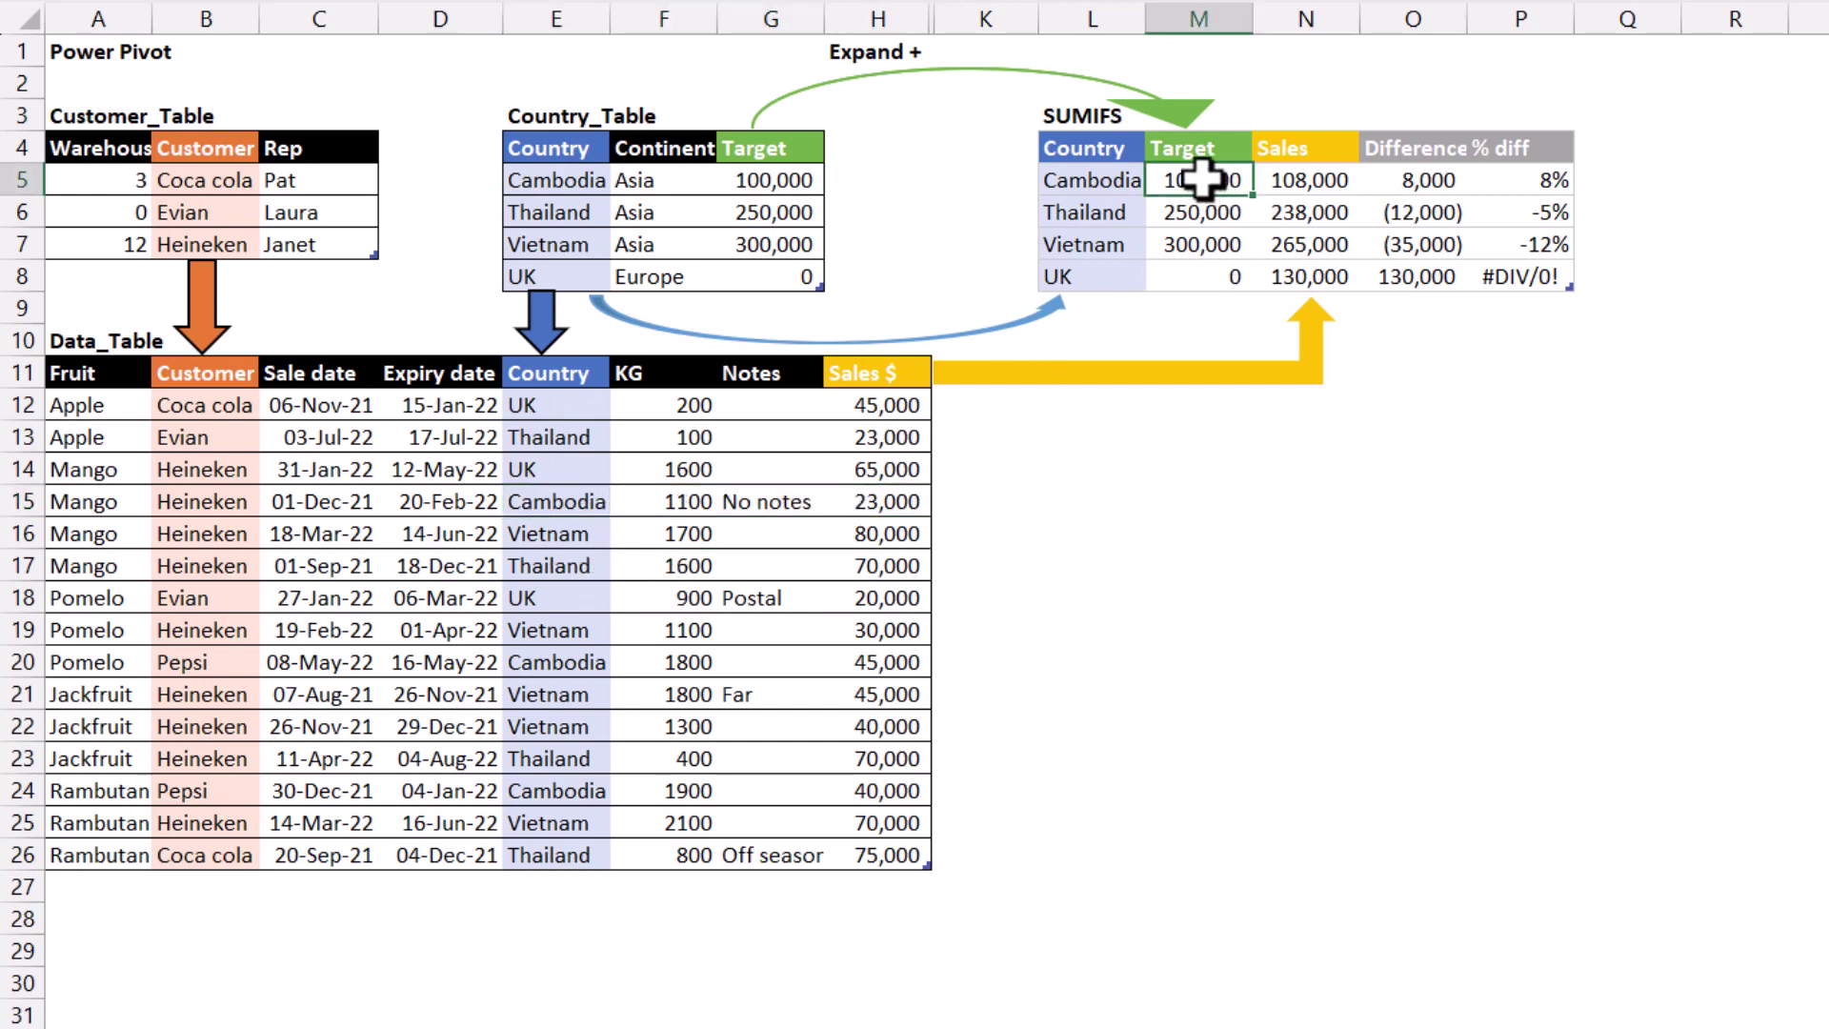
left_click(776, 178)
left_click(1303, 179)
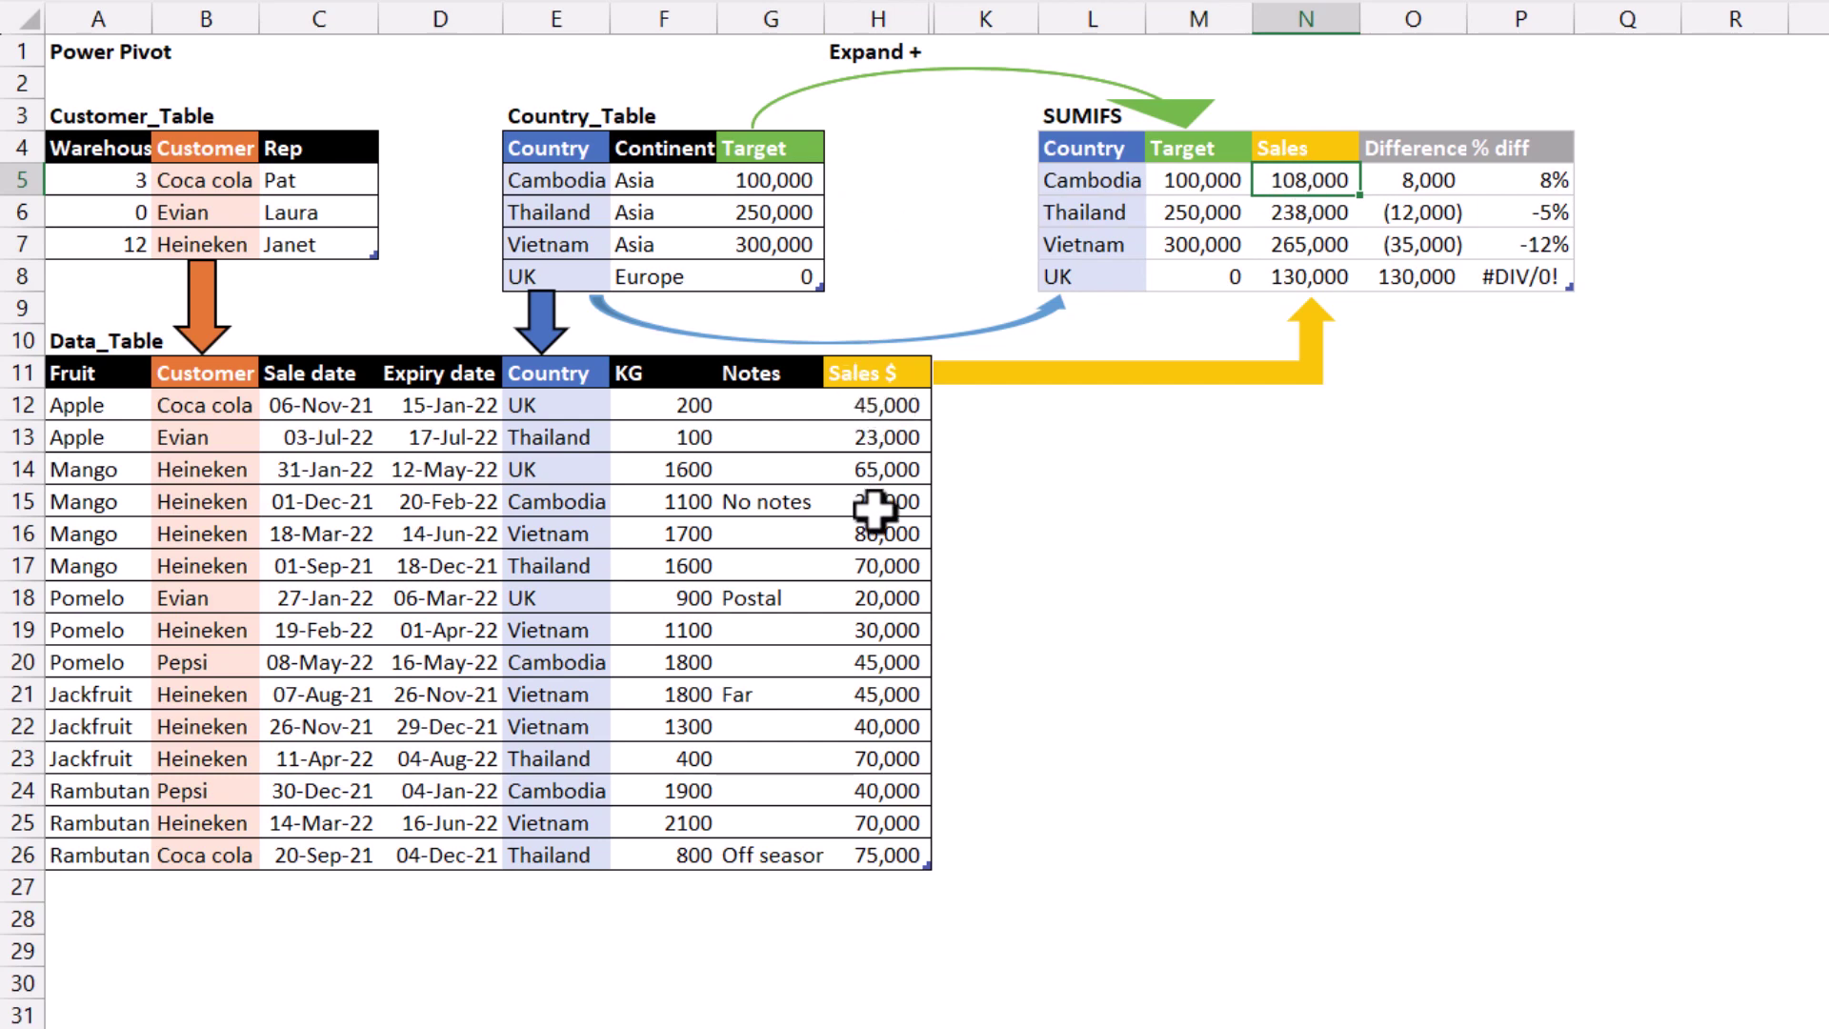
double_click(1291, 176)
left_click_drag(1270, 181, 1794, 181)
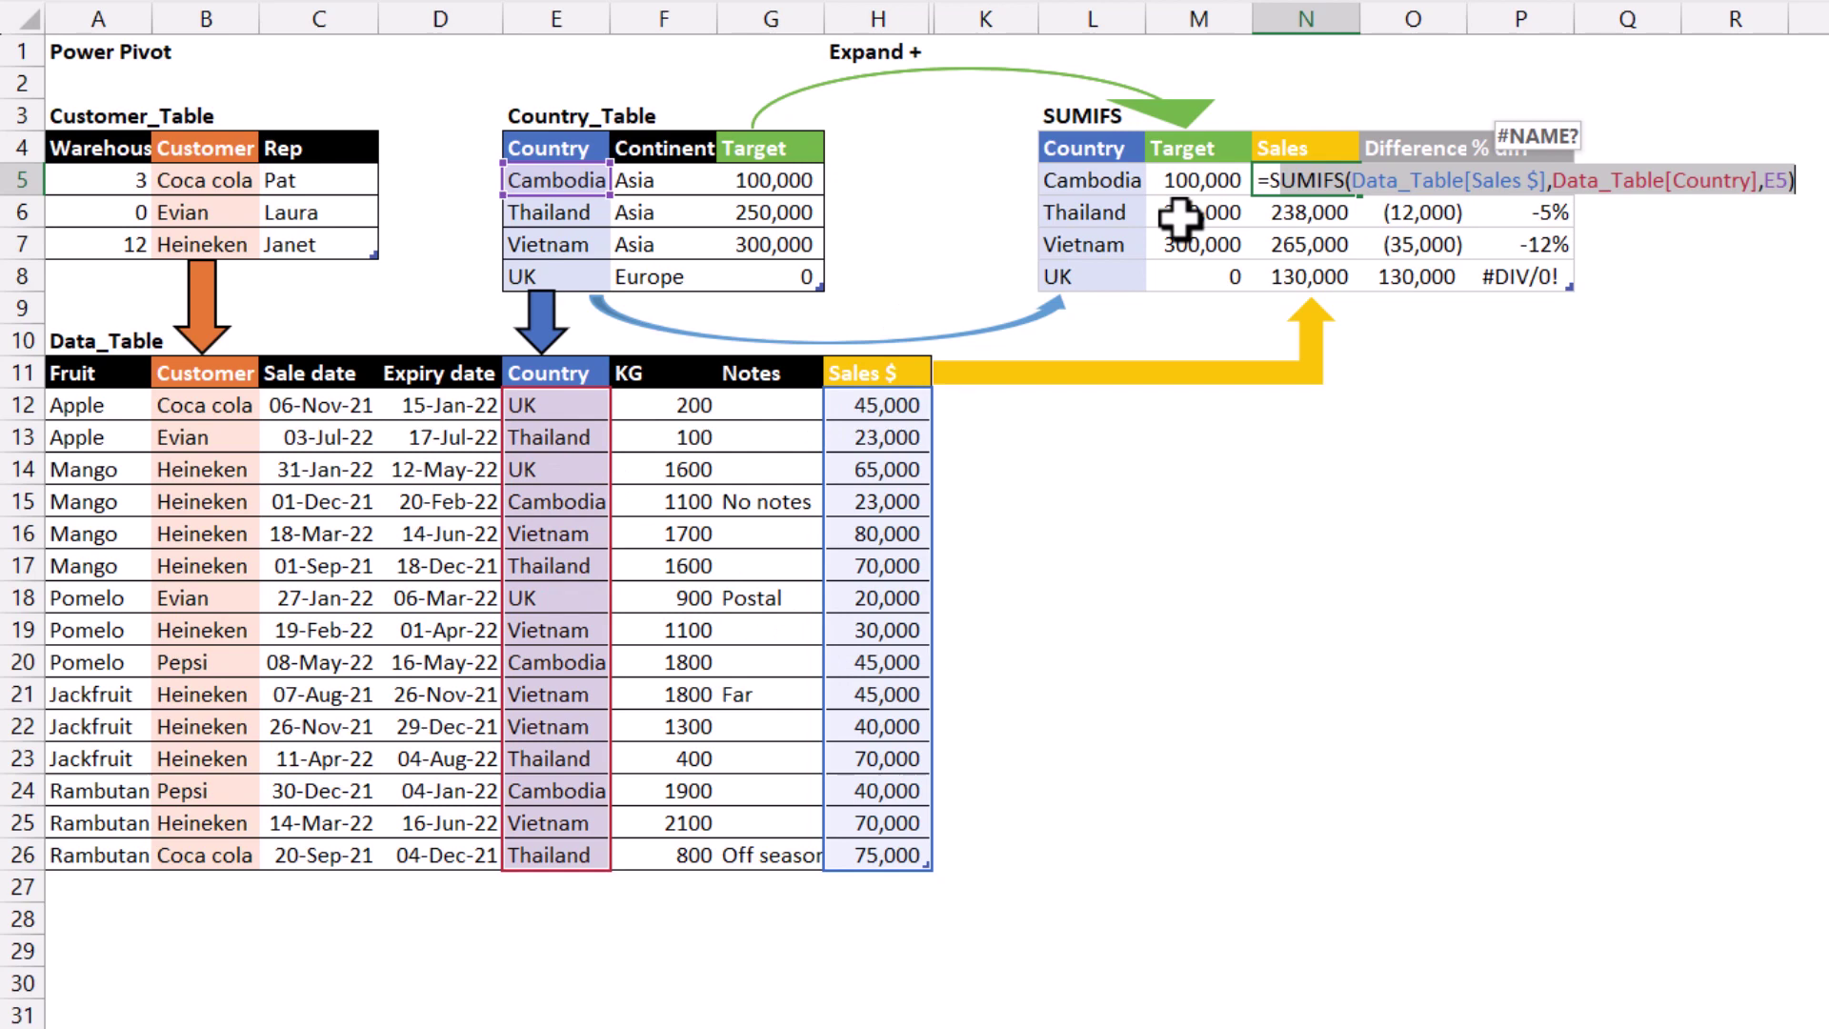
key("Escape")
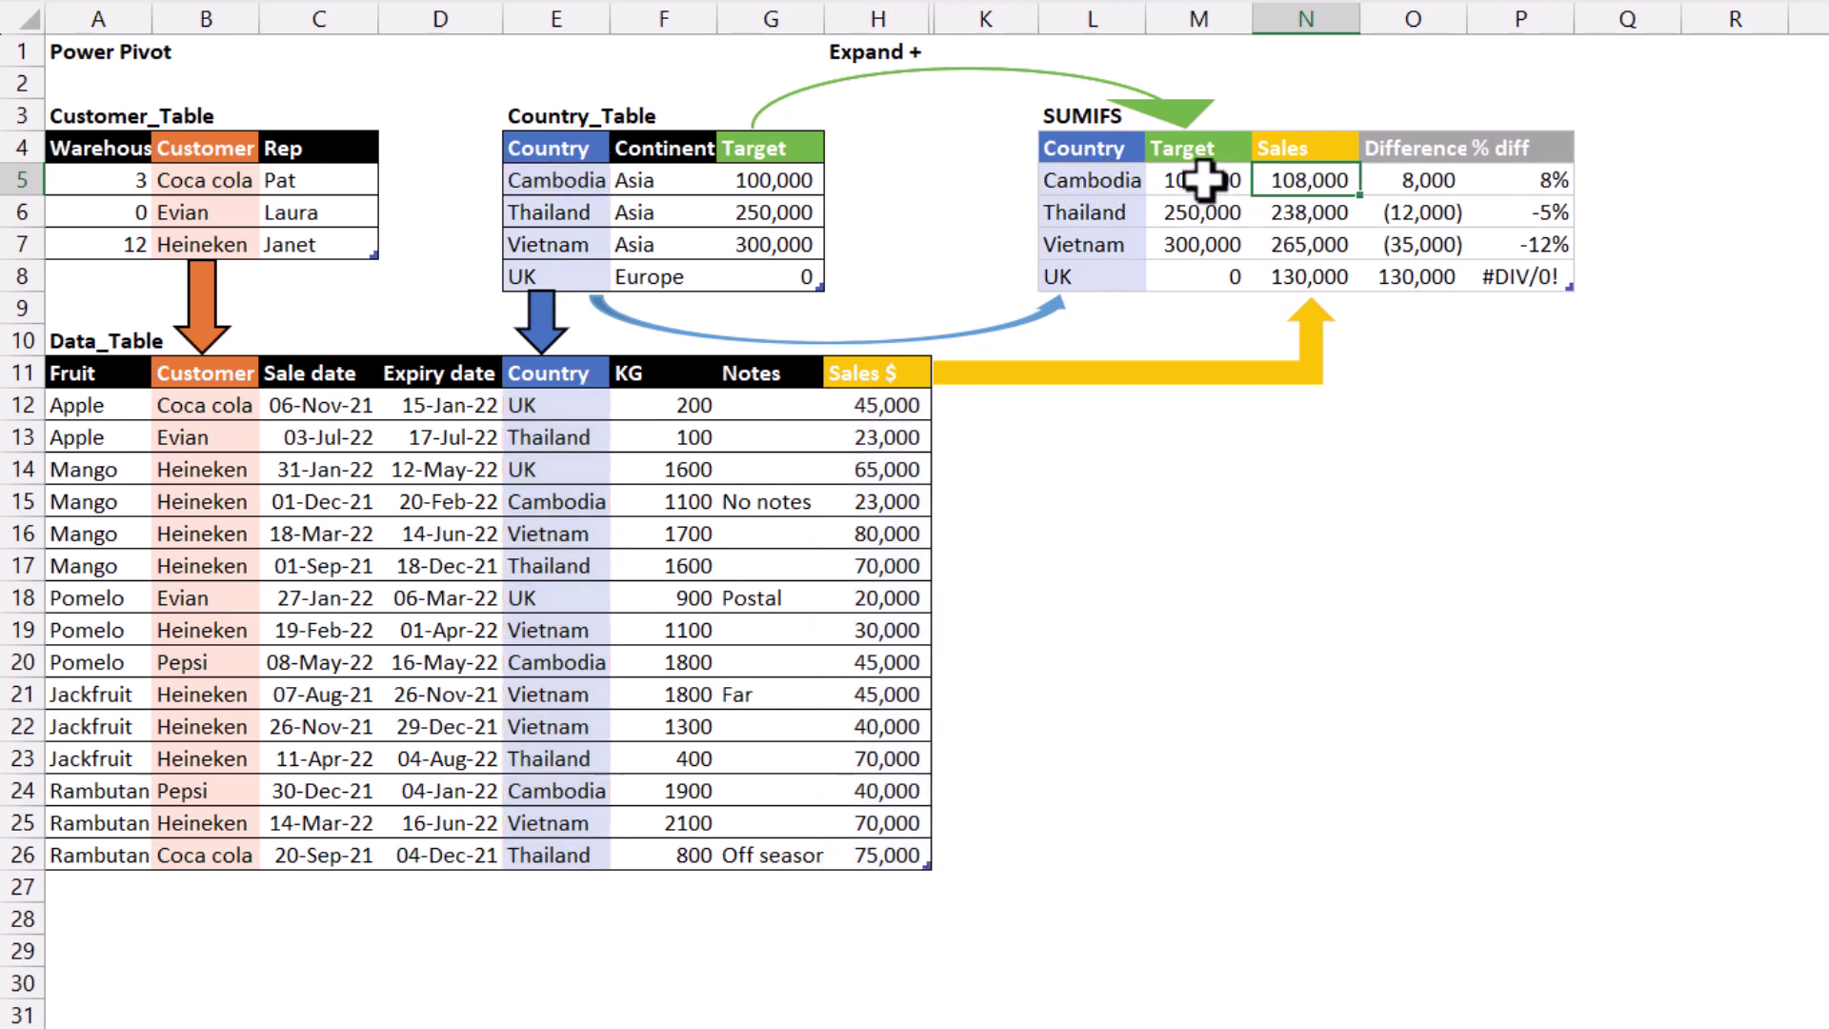
double_click(1203, 179)
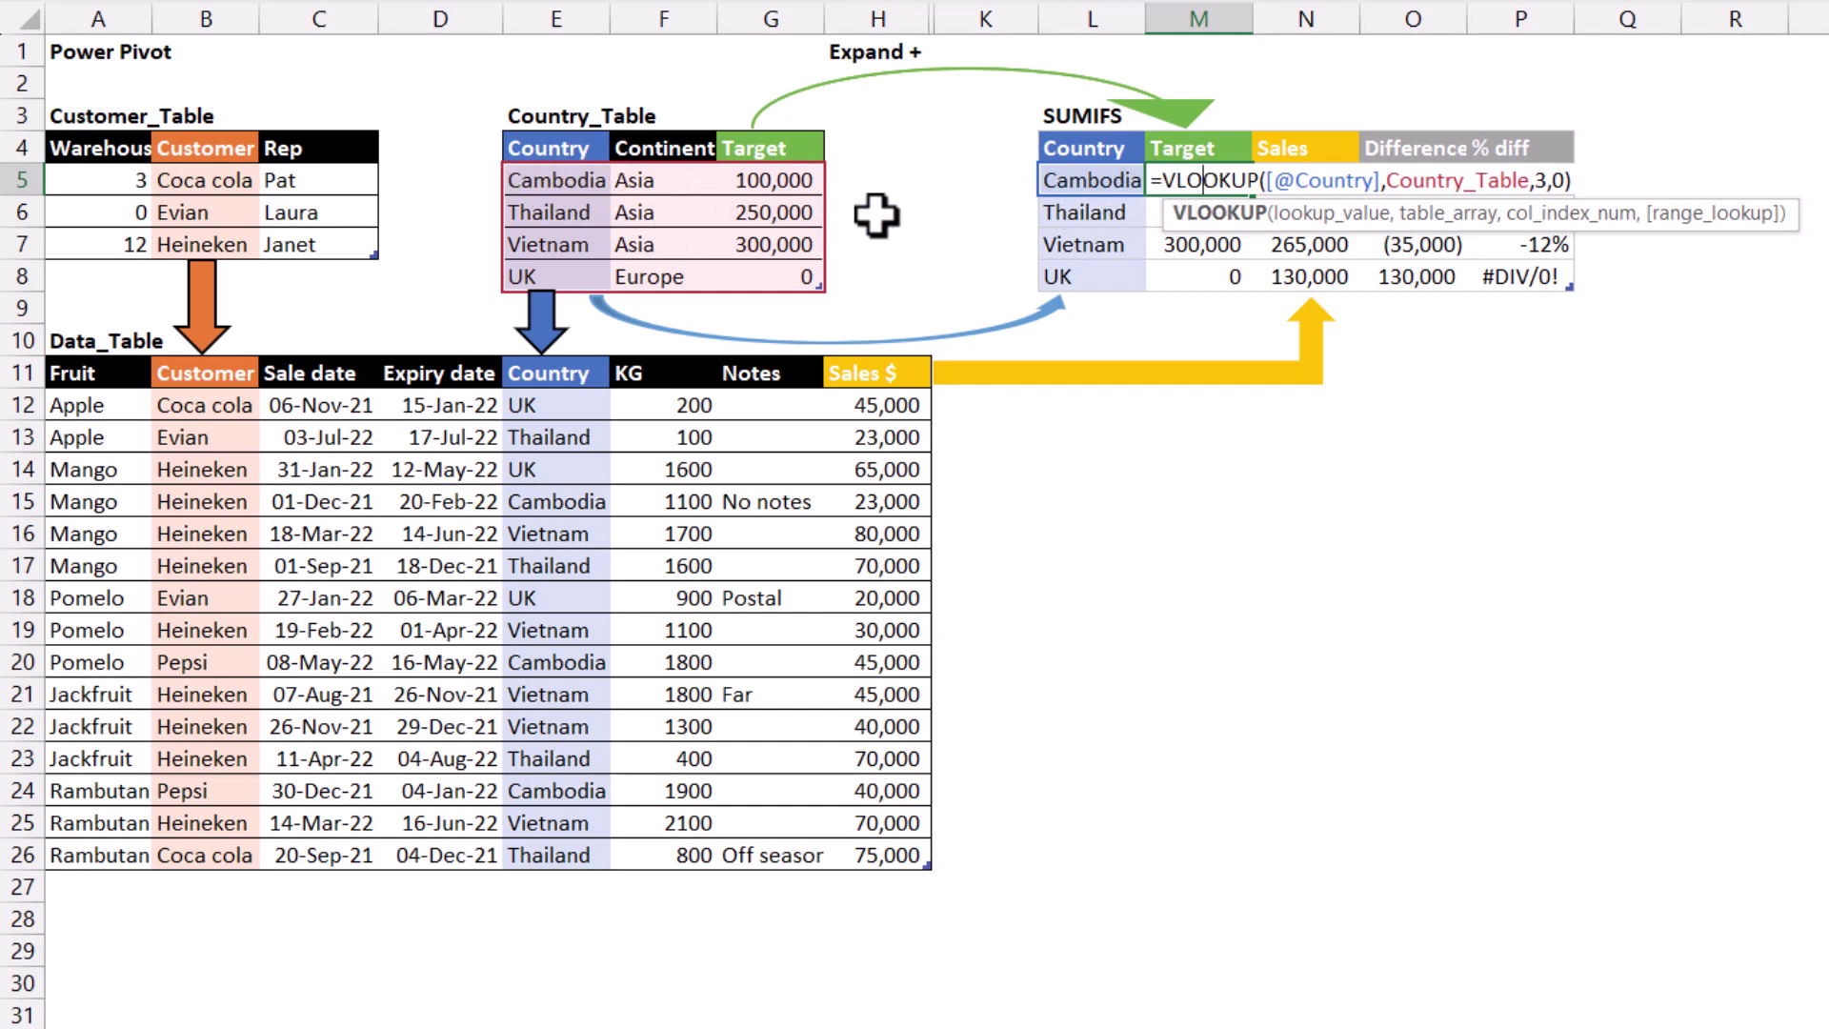
key("Escape")
left_click(1410, 187)
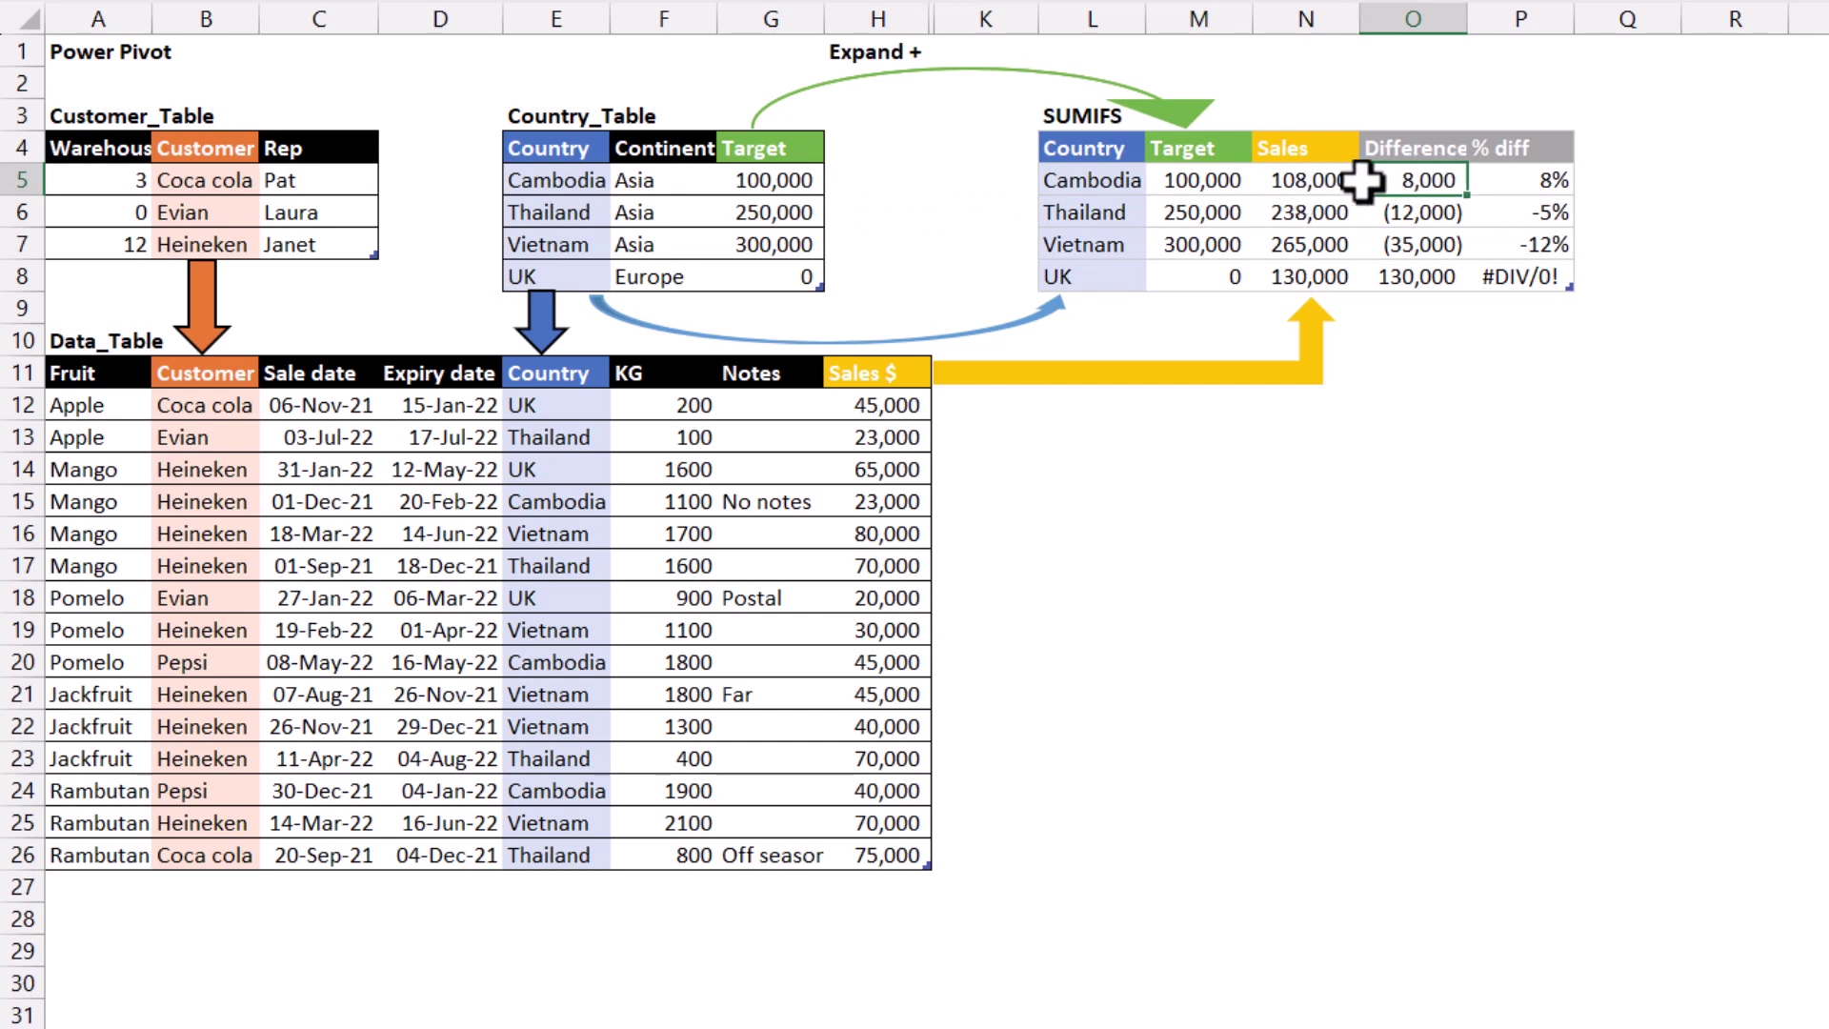
double_click(1424, 181)
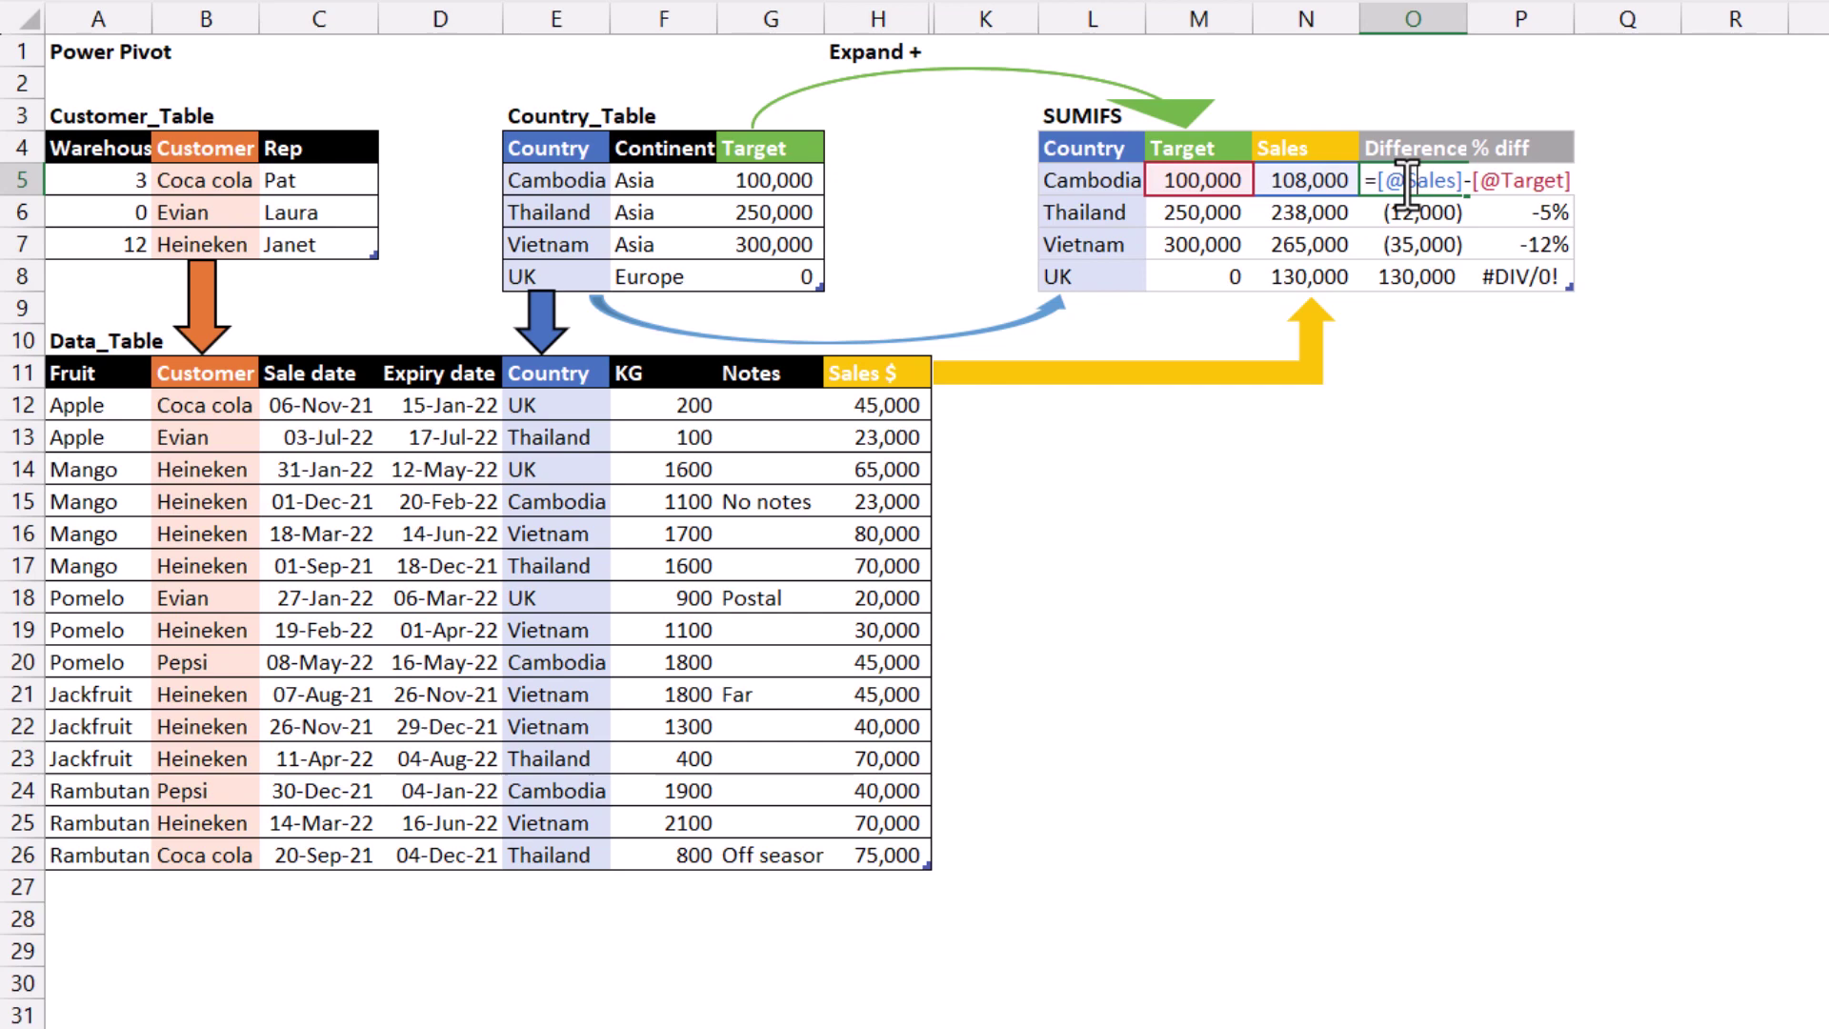
key("Escape")
double_click(1531, 186)
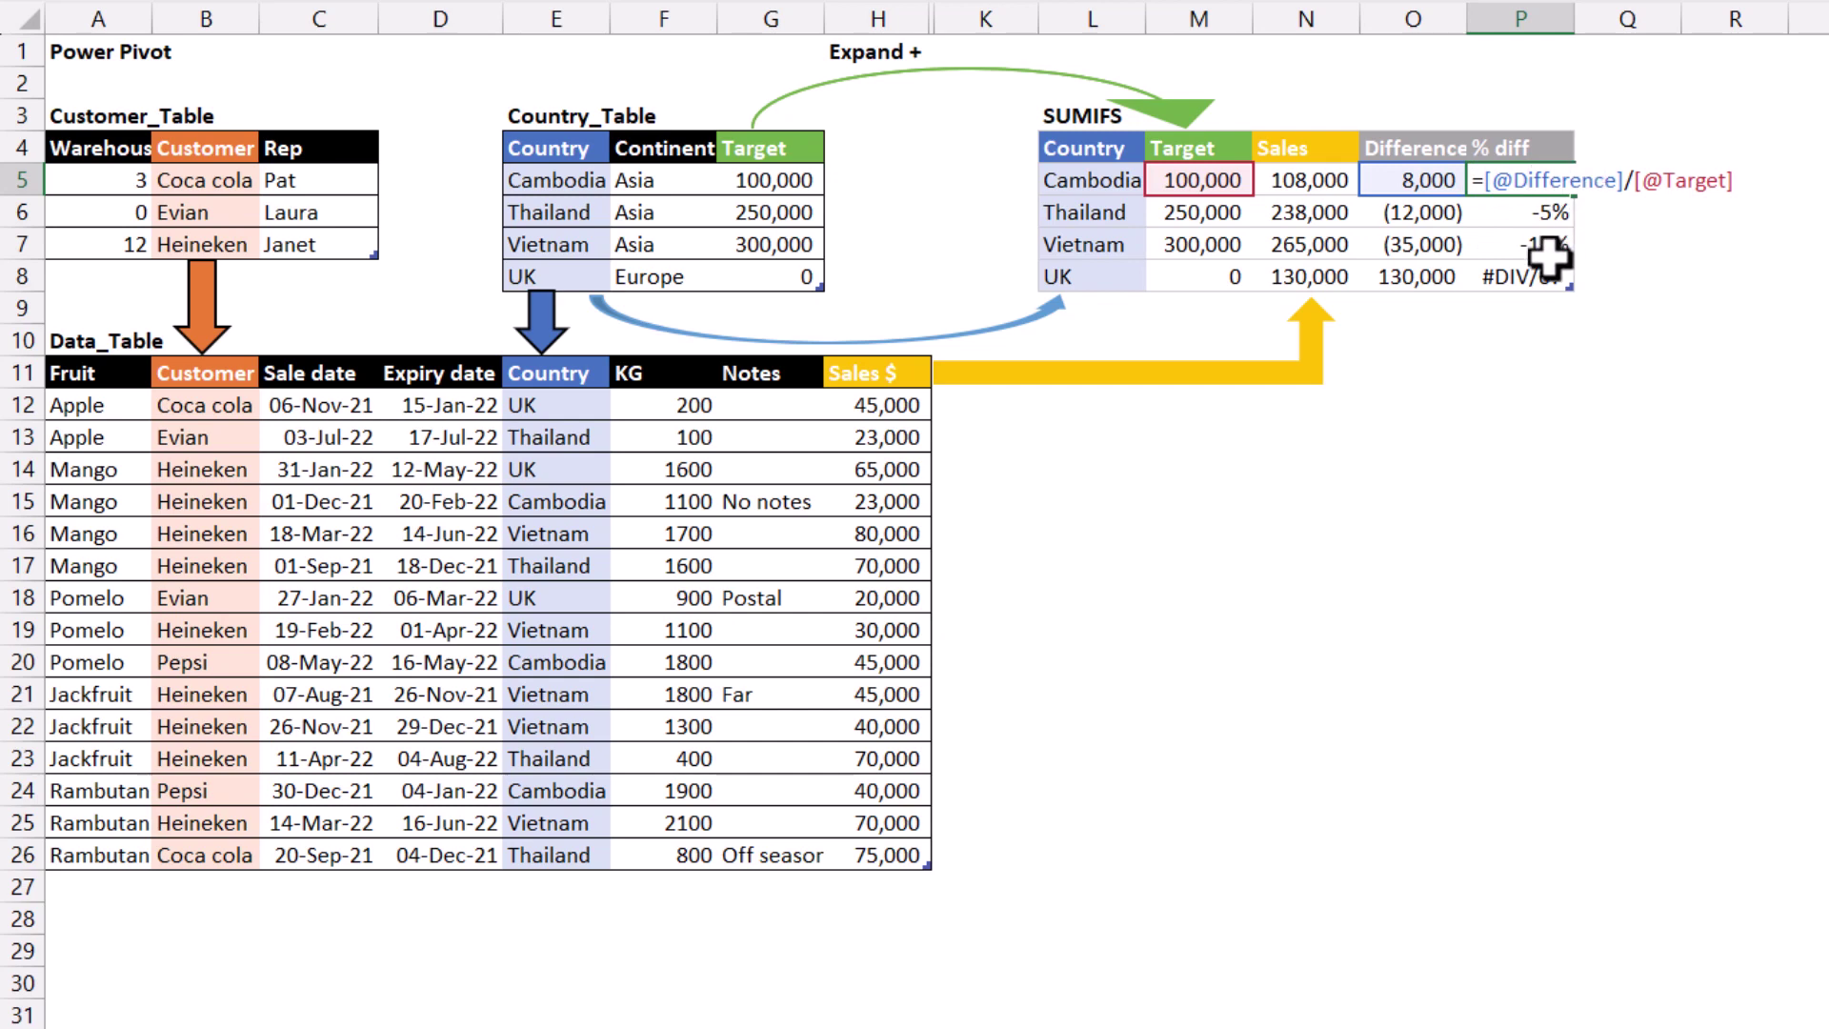
key("Escape")
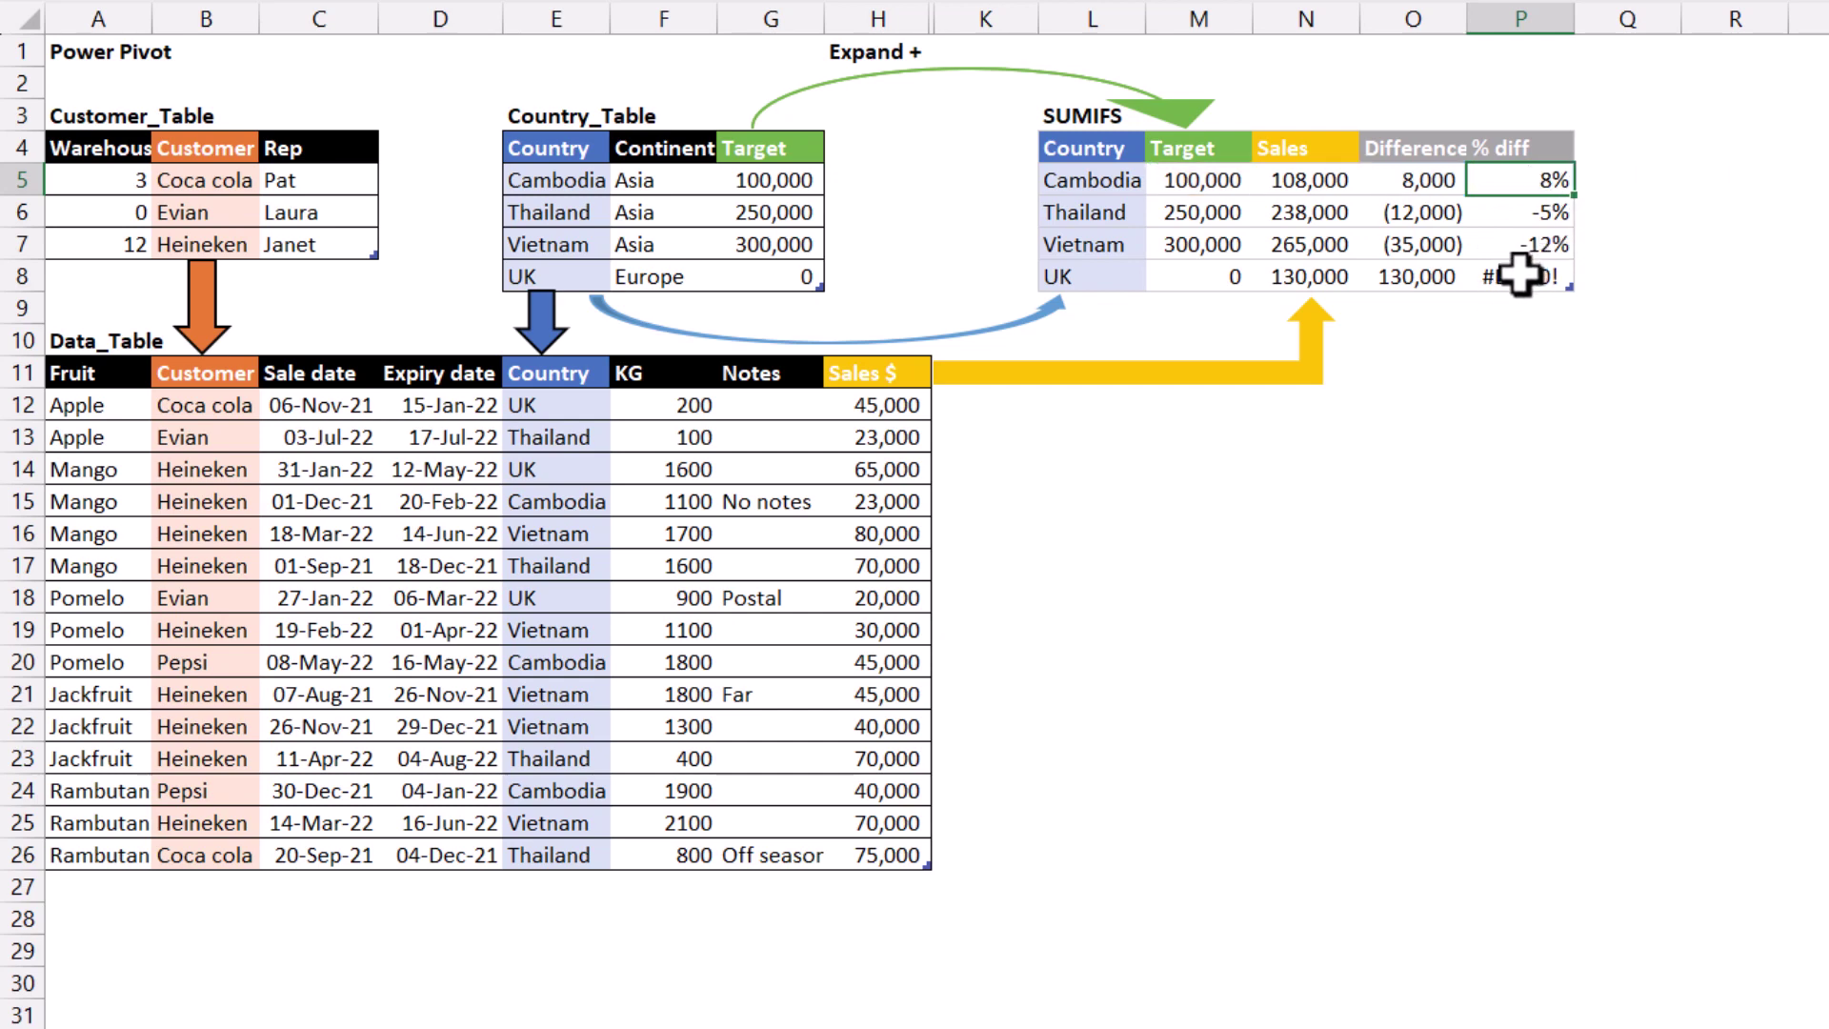
double_click(1520, 275)
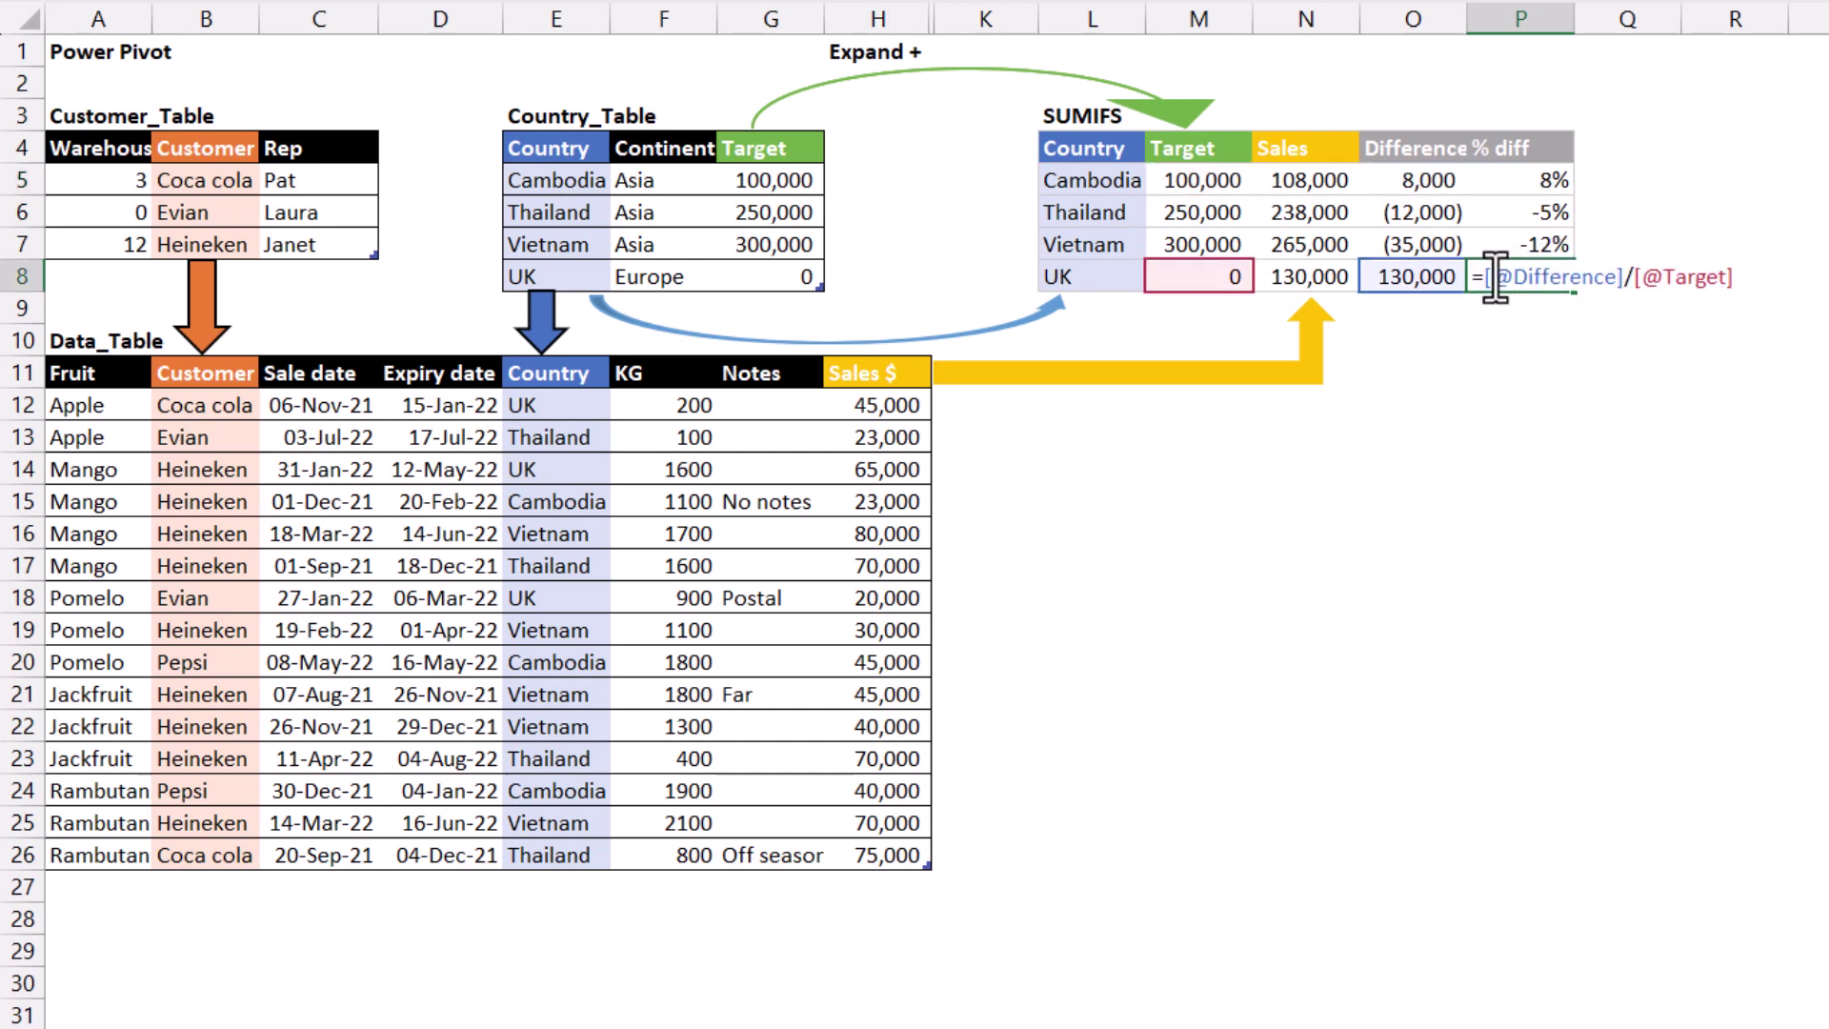
key("Escape")
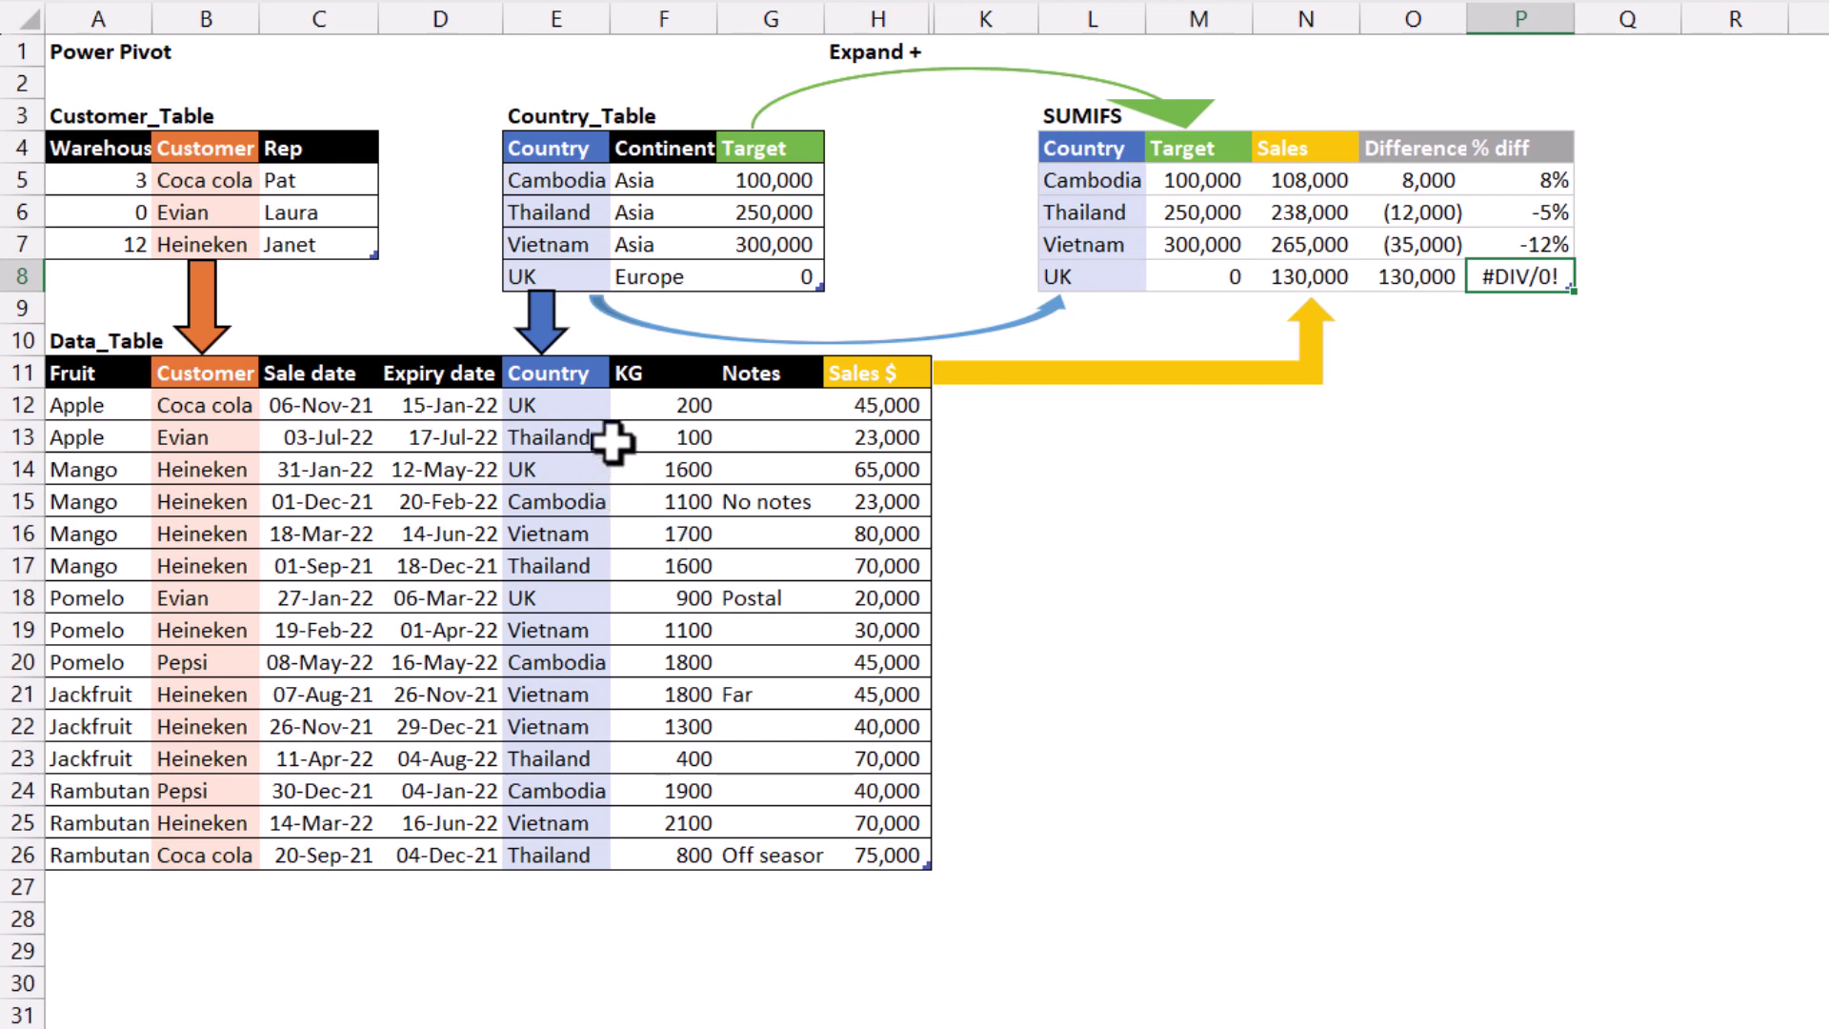
left_click(567, 381)
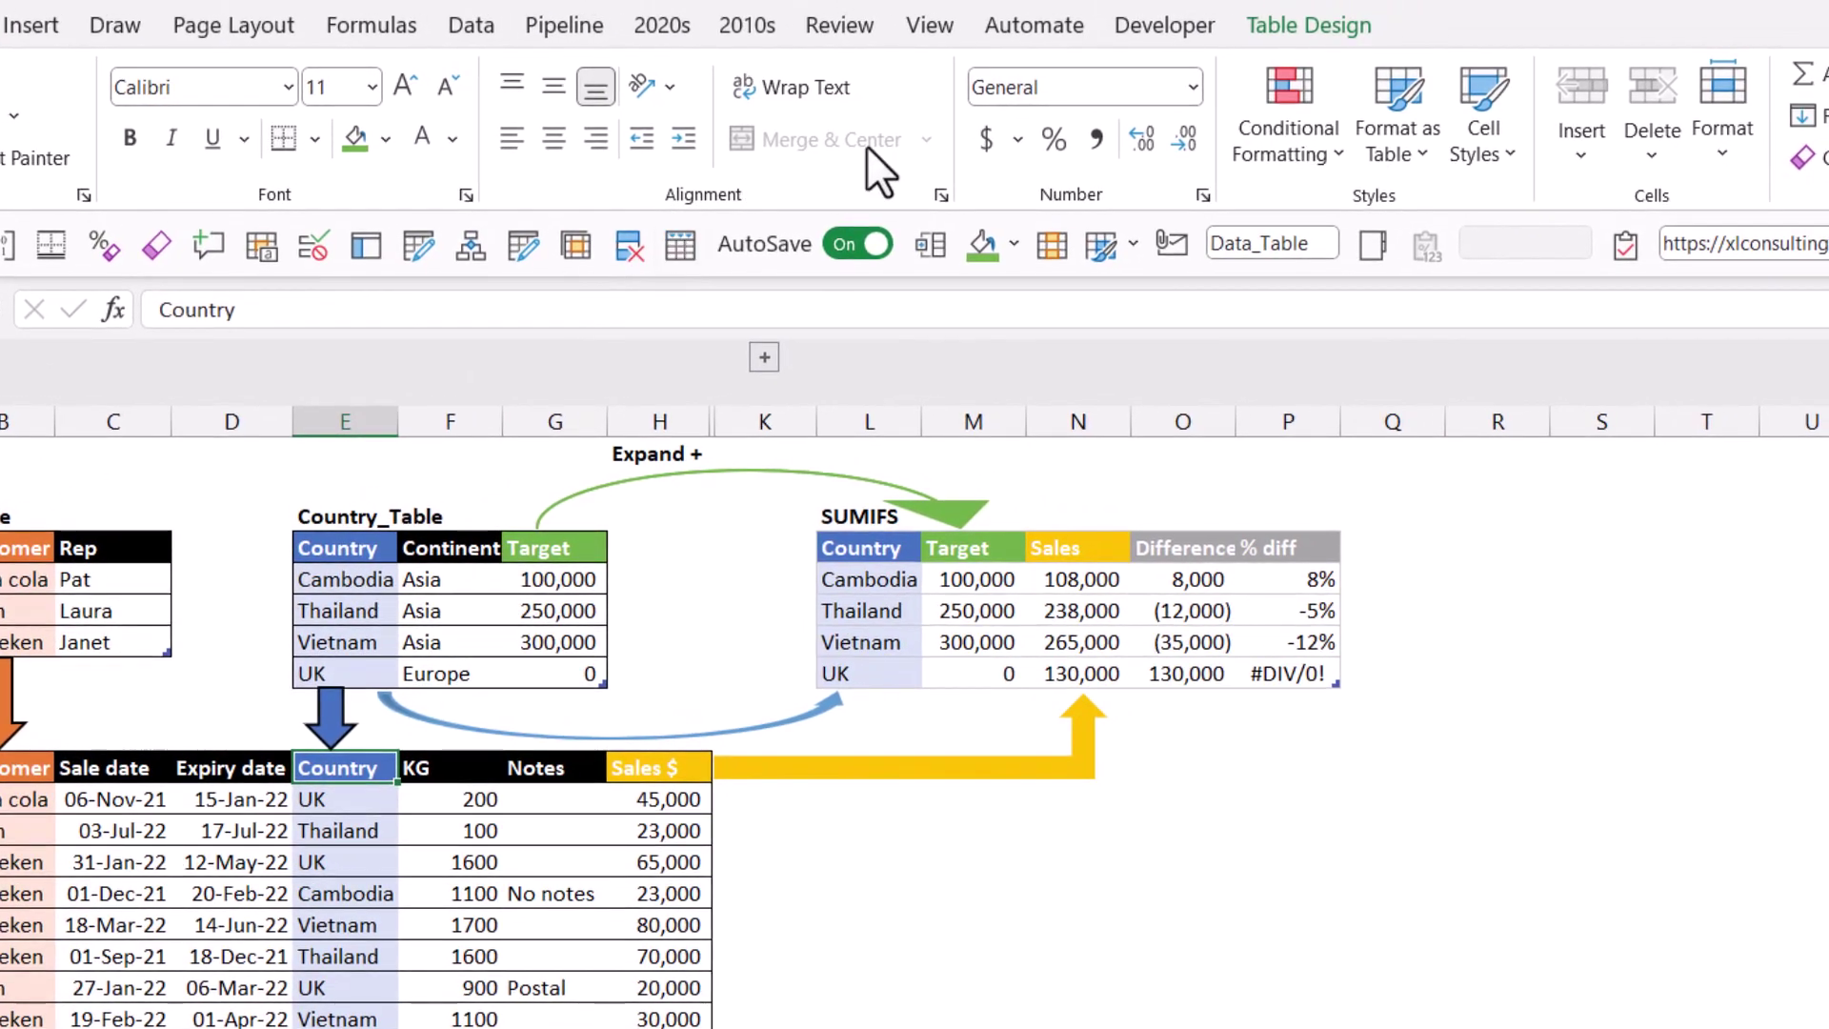
- Start a new relationship using Country_Table's Country column as the first side
left_click(472, 25)
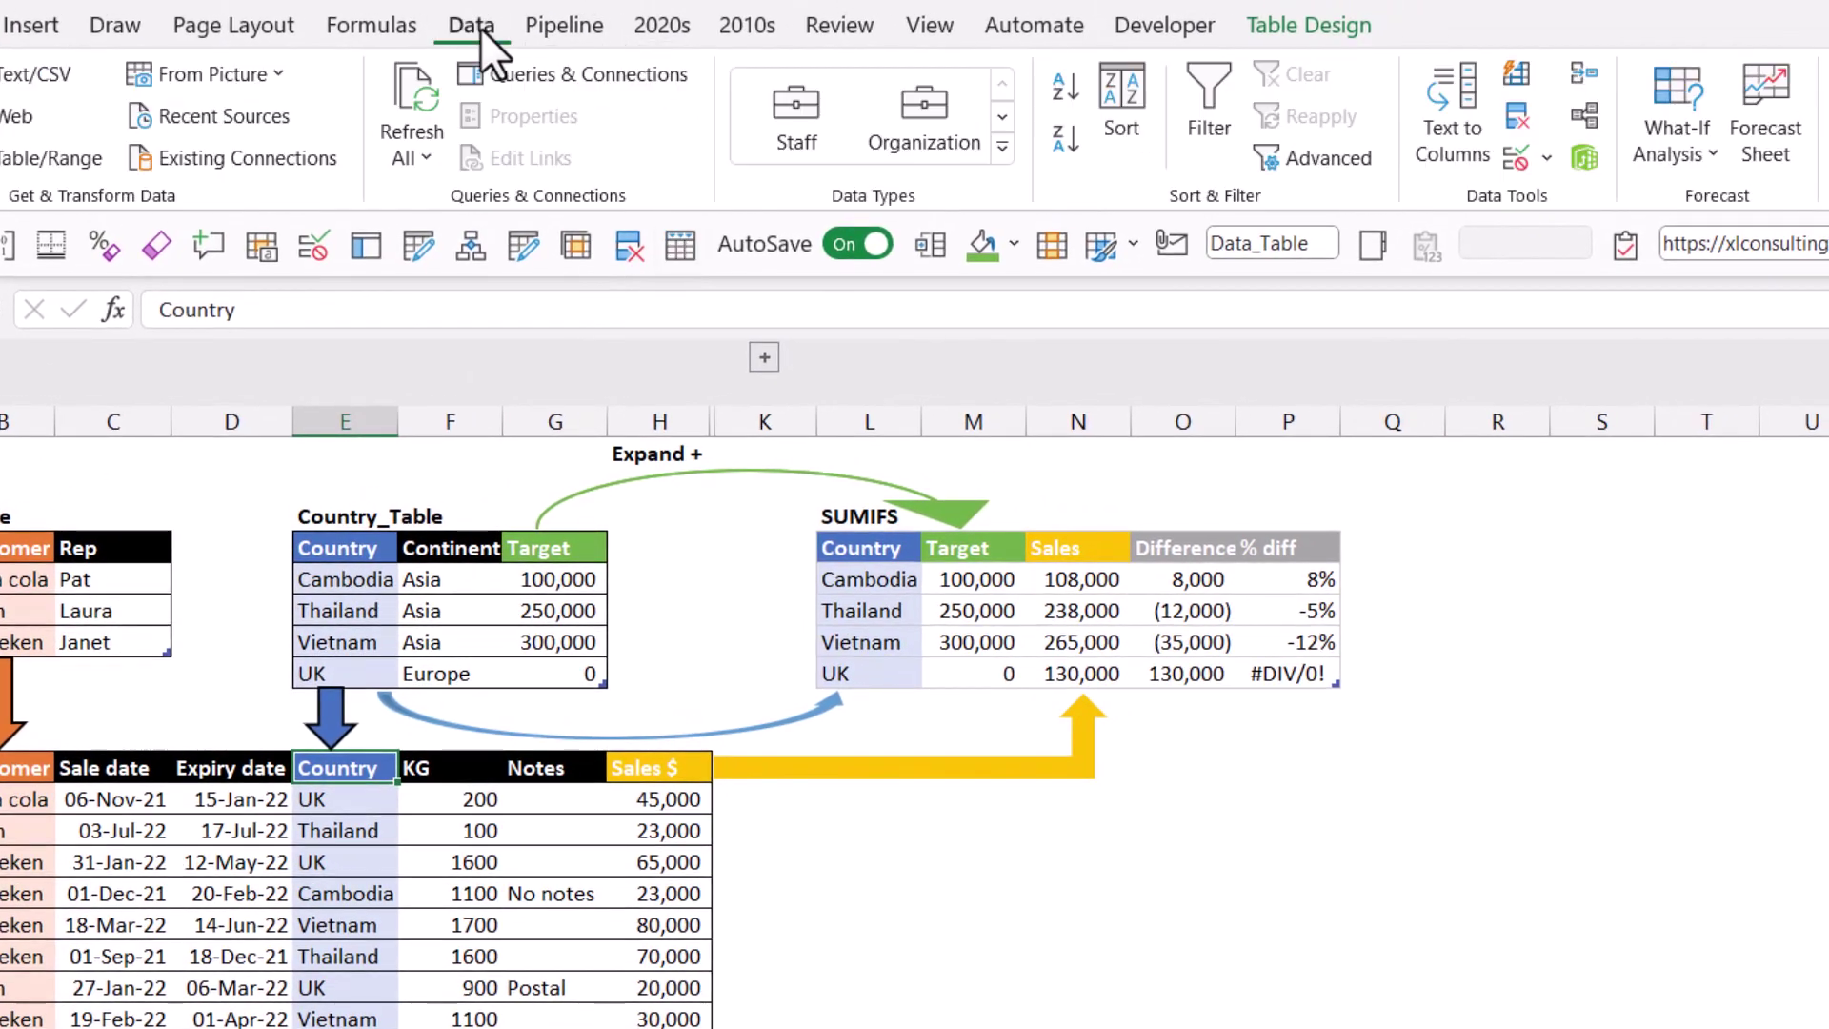
left_click(1585, 114)
left_click_drag(1479, 175, 1513, 751)
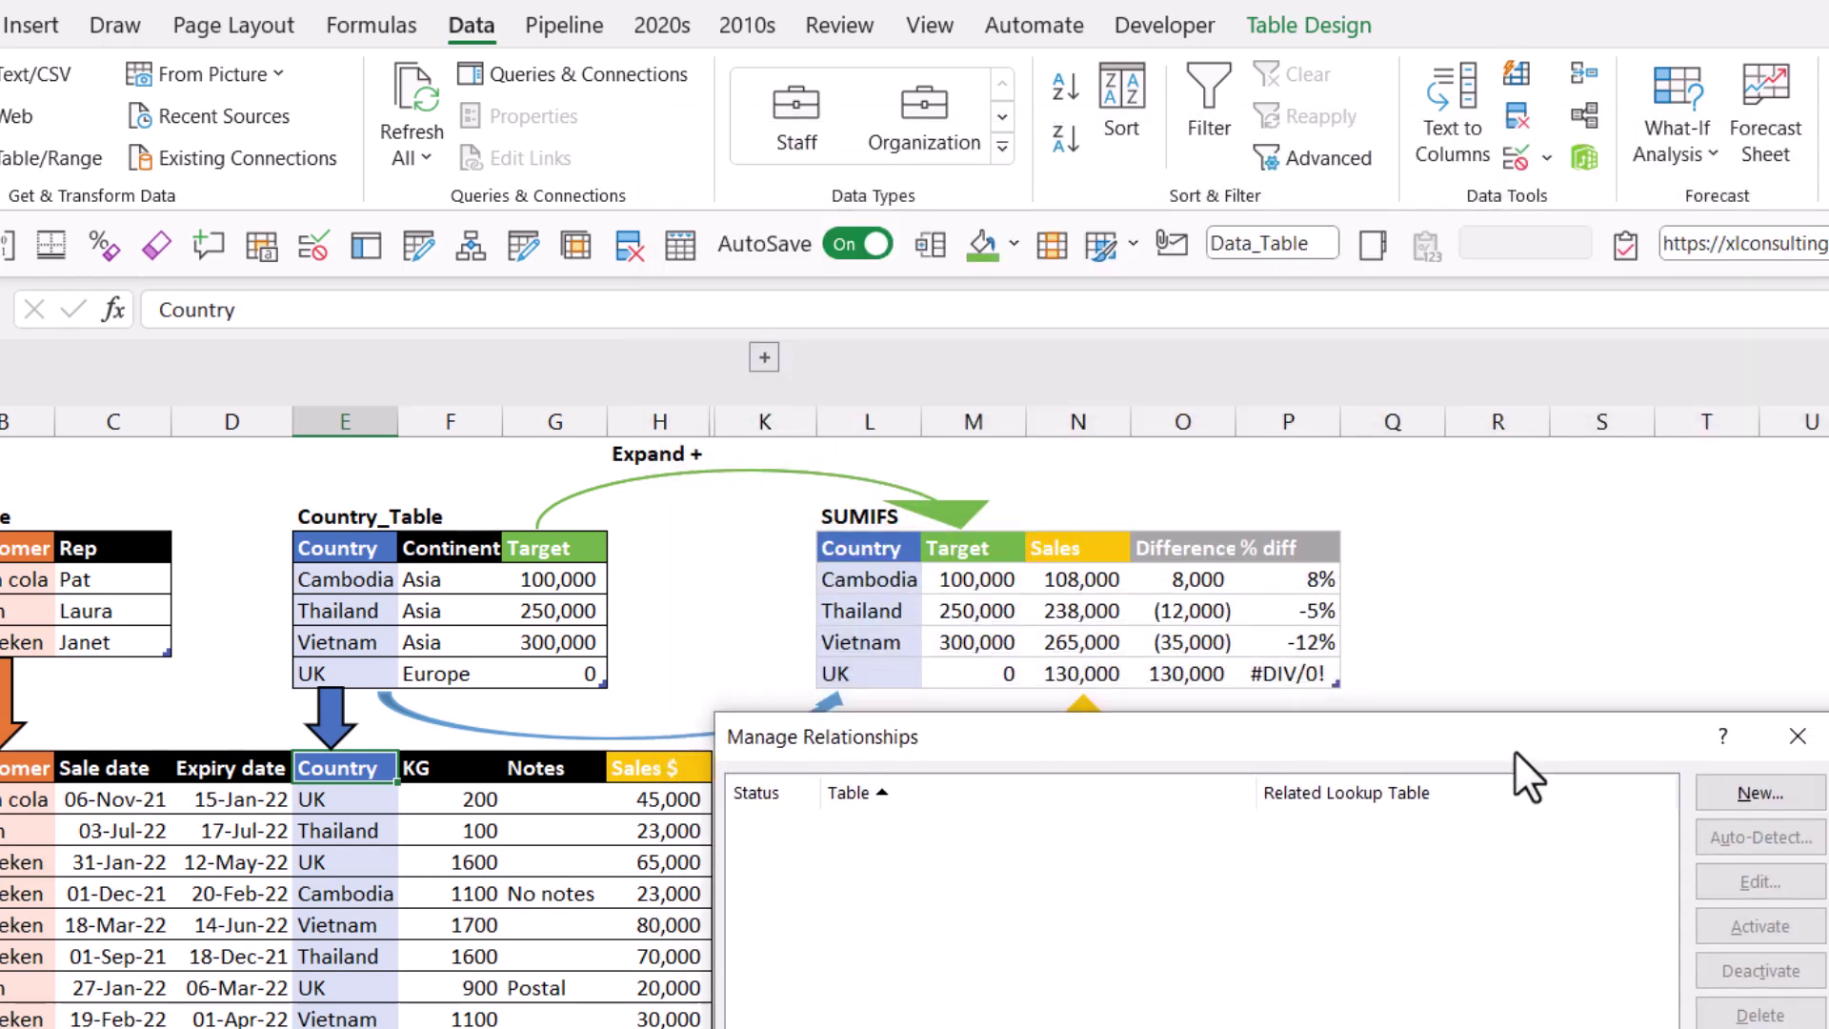
left_click(1715, 785)
left_click(952, 410)
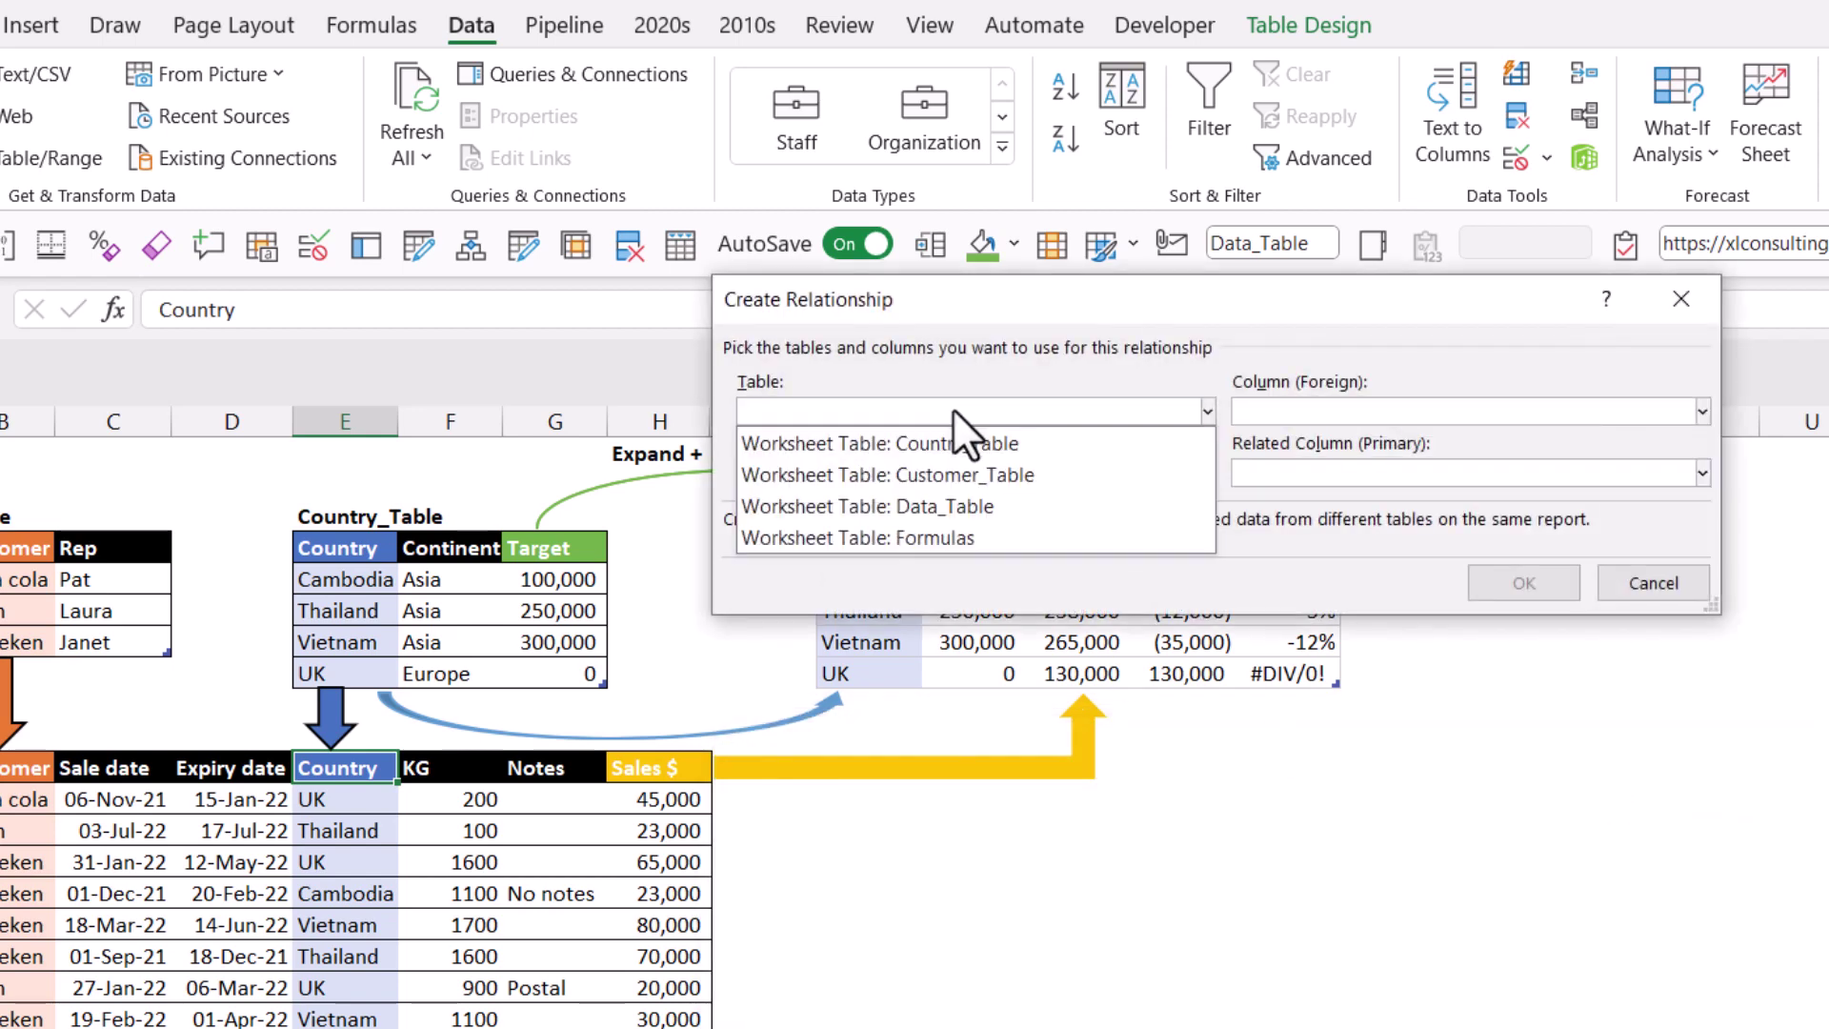
left_click(1010, 444)
left_click(1277, 412)
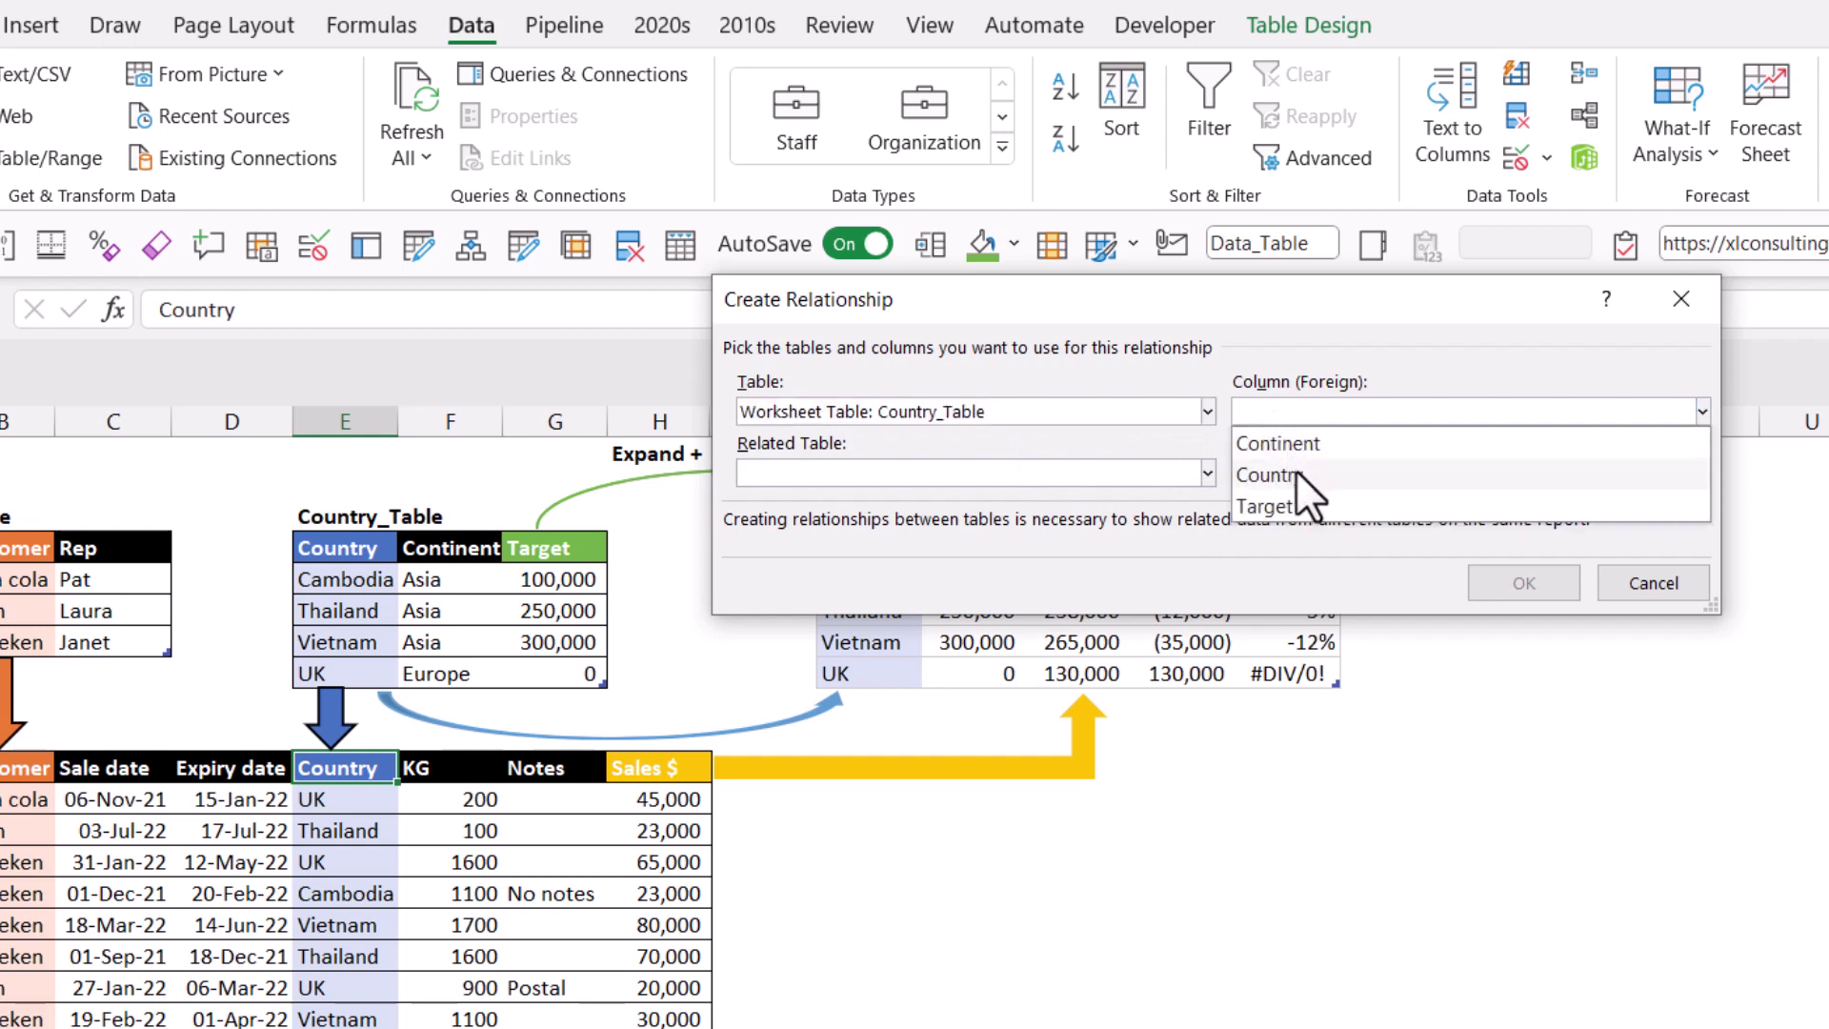
left_click(1295, 471)
- Link it to Data_Table's Country column, confirm, and close the relationships list
left_click(1162, 471)
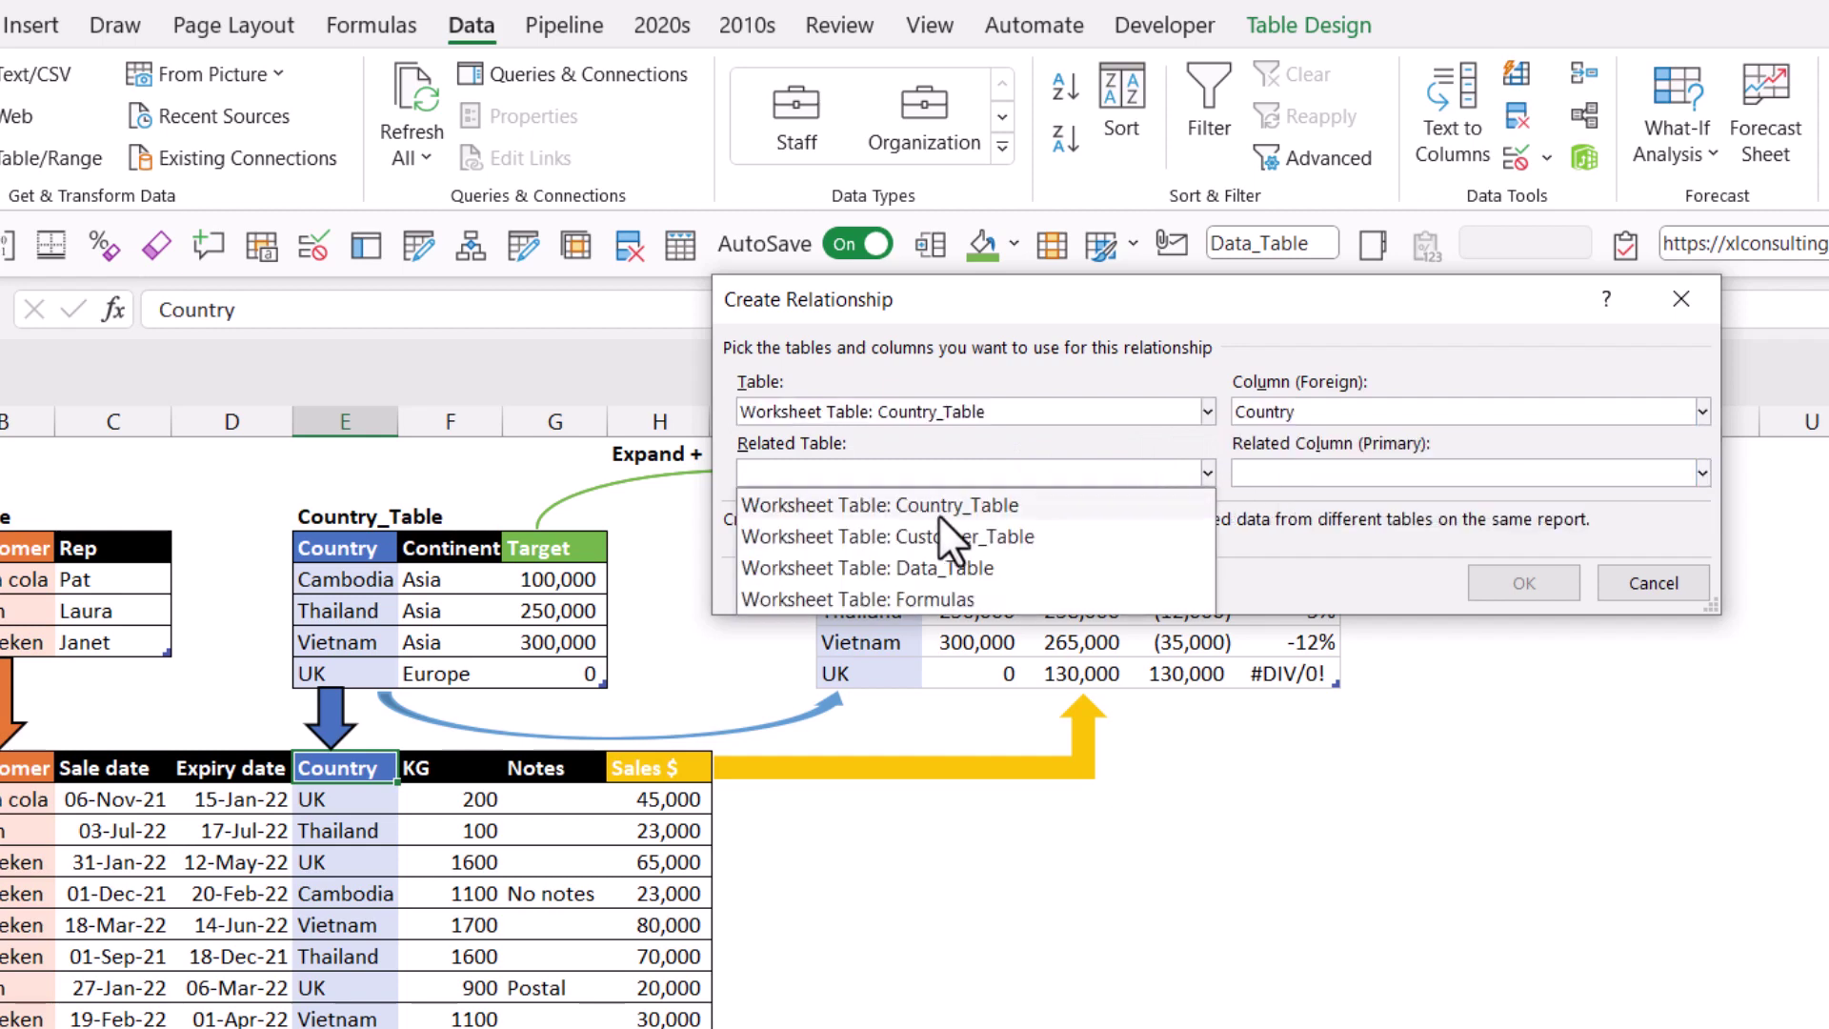
left_click(922, 568)
left_click(1293, 468)
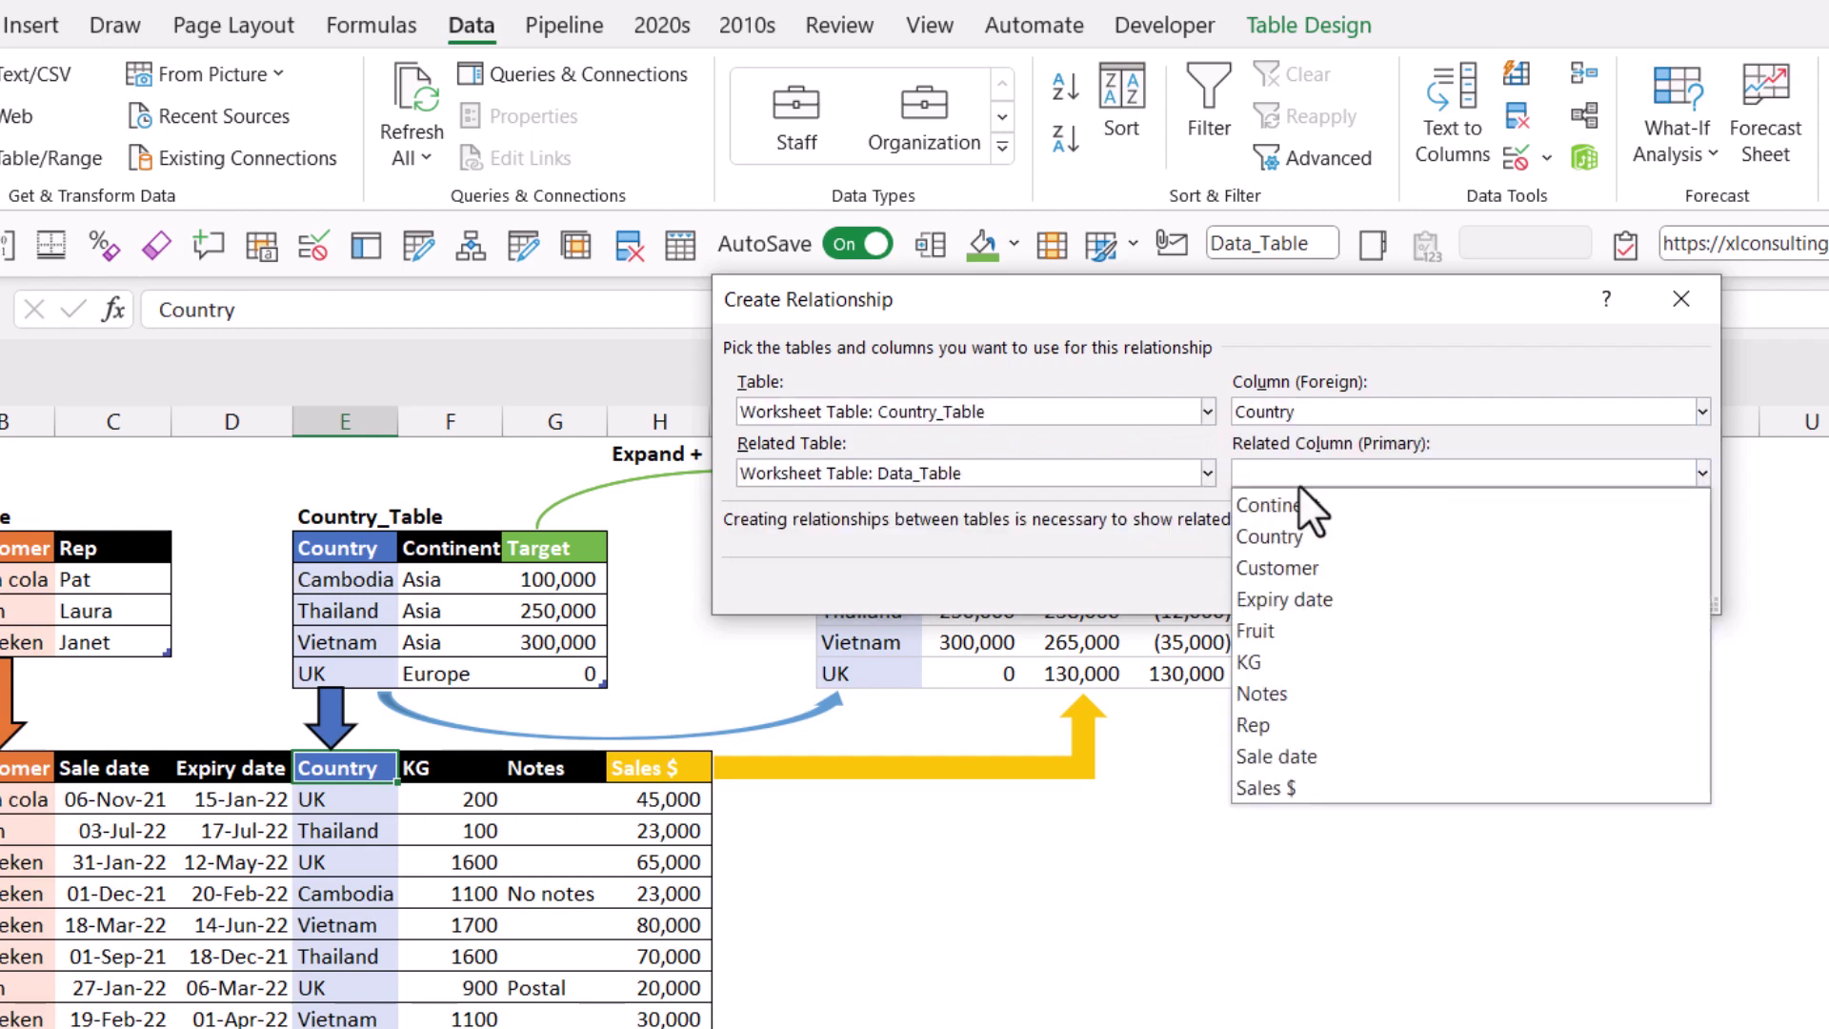
left_click(1343, 541)
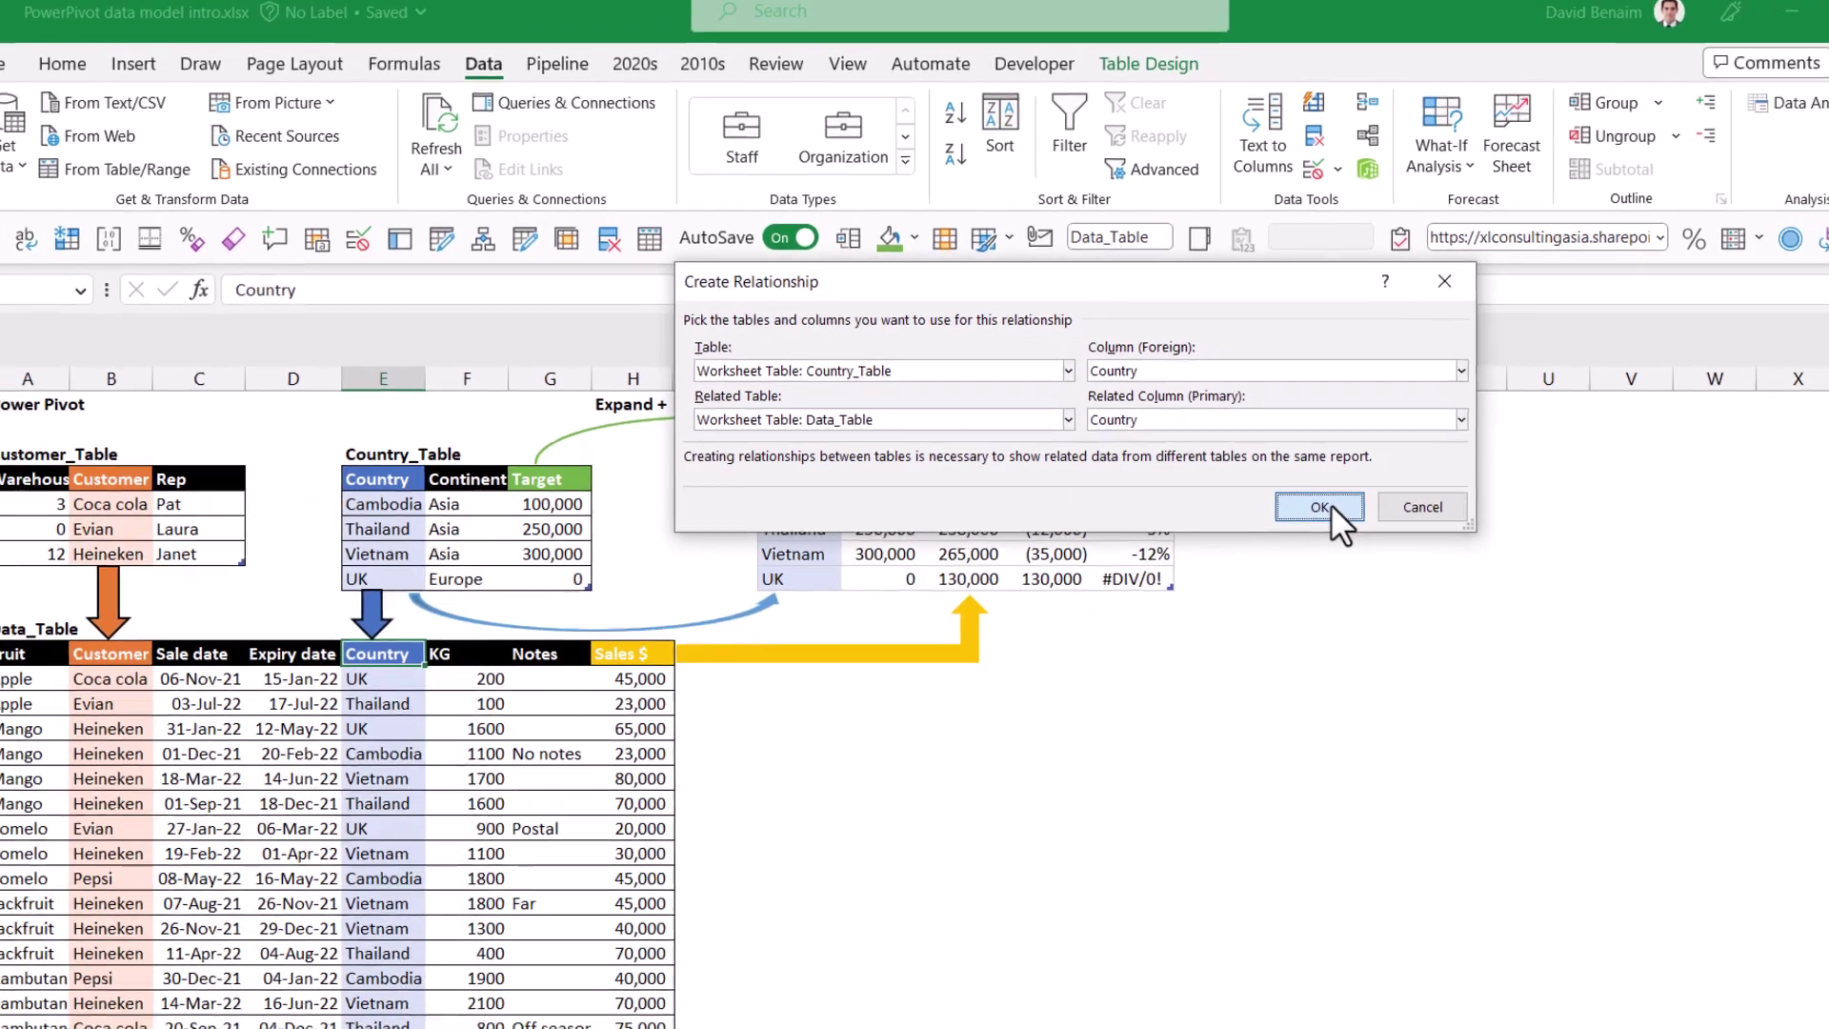
left_click(1524, 583)
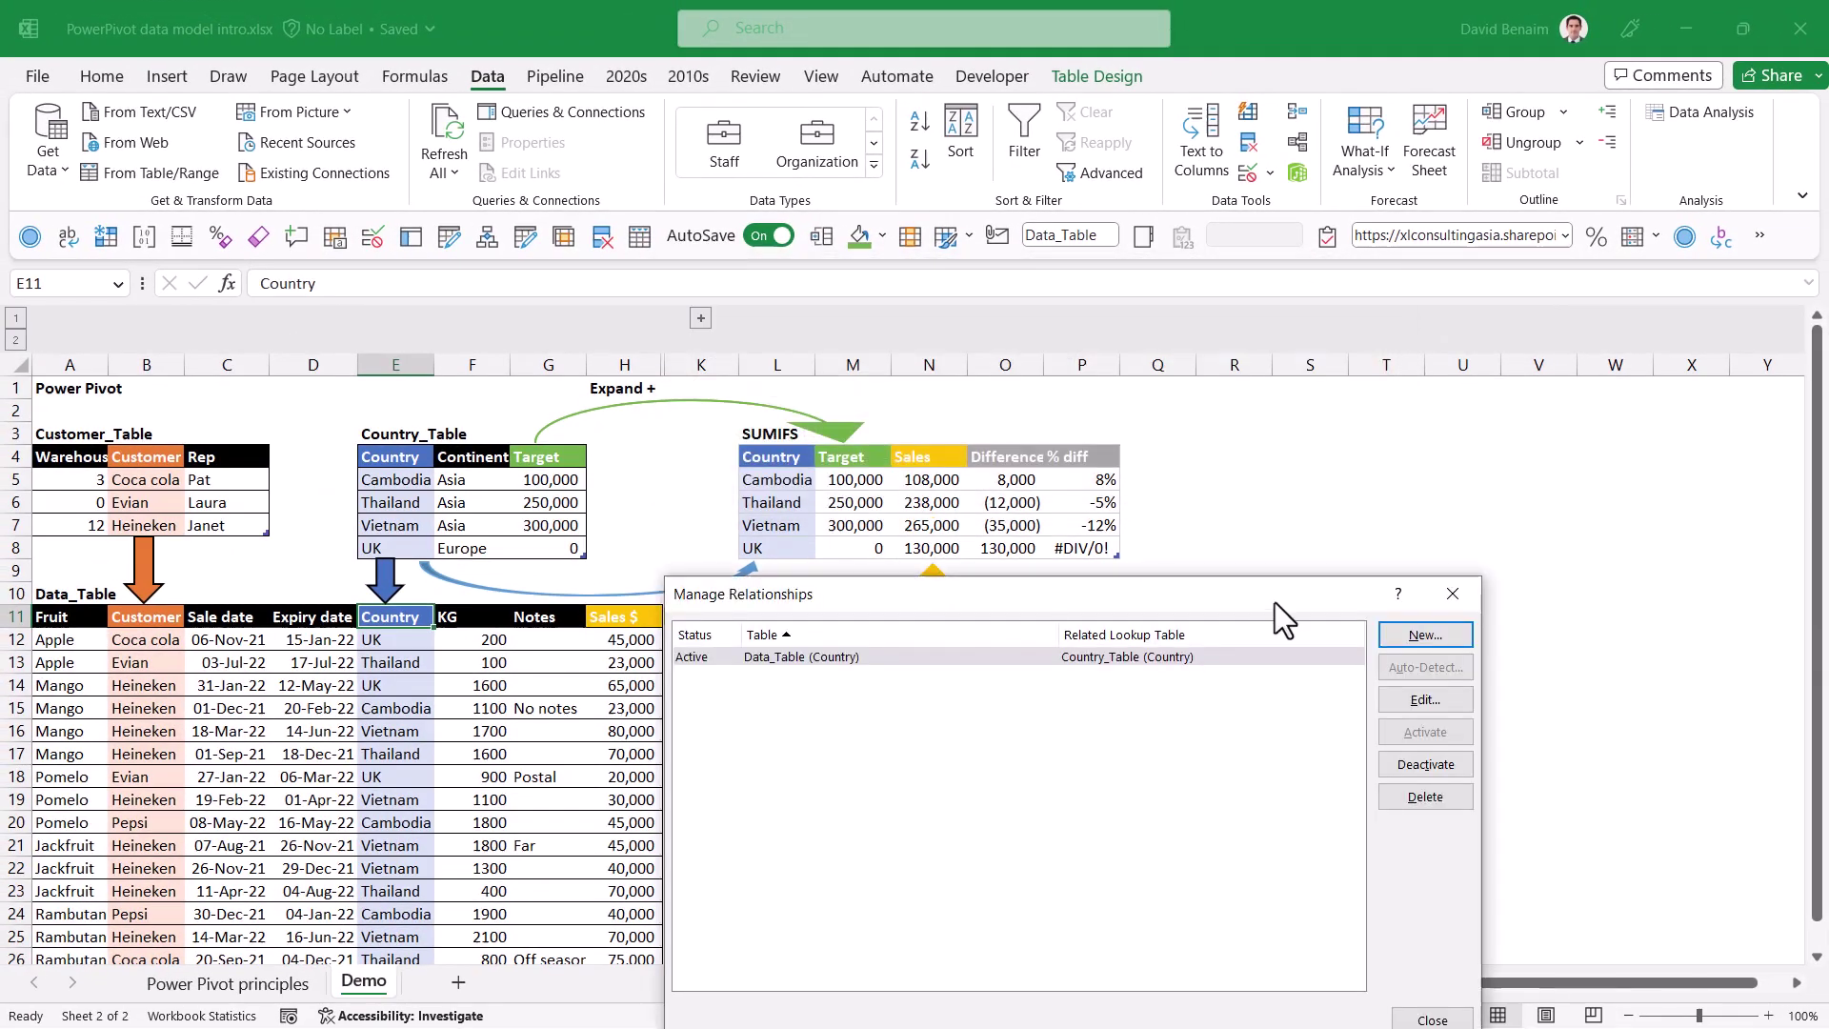
left_click_drag(1274, 602, 1341, 147)
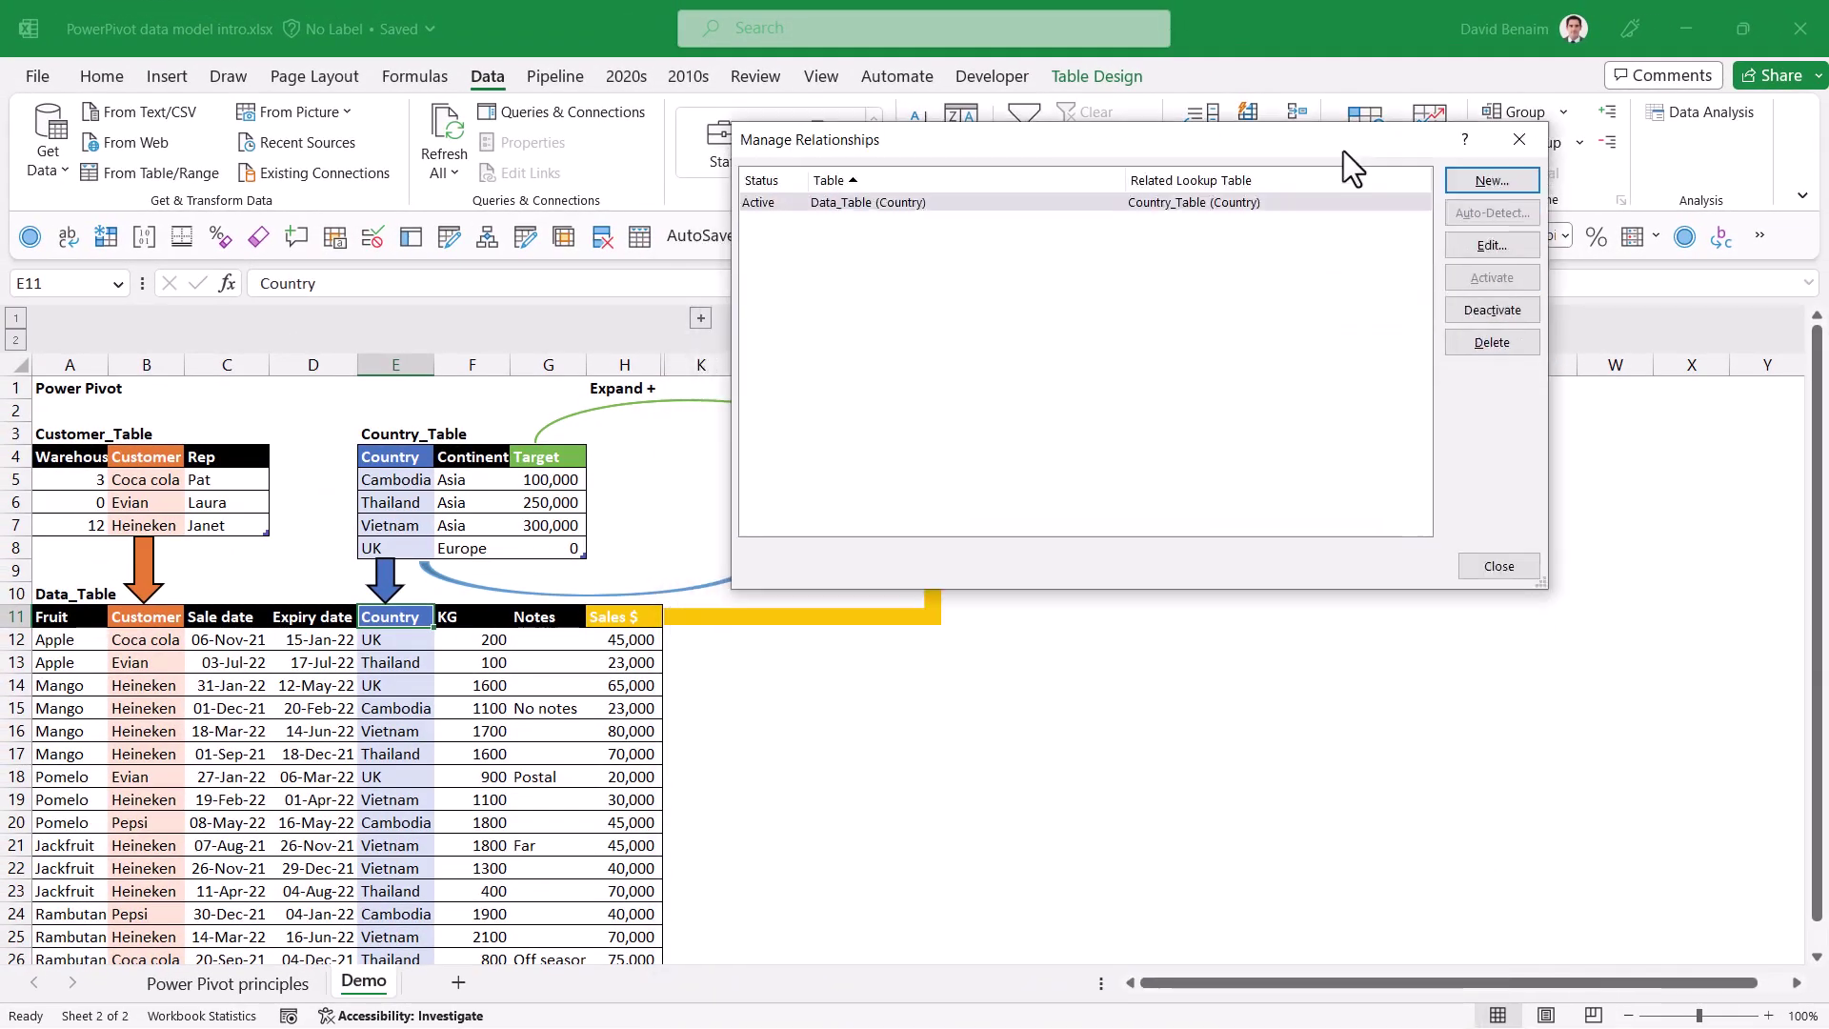
left_click(1498, 565)
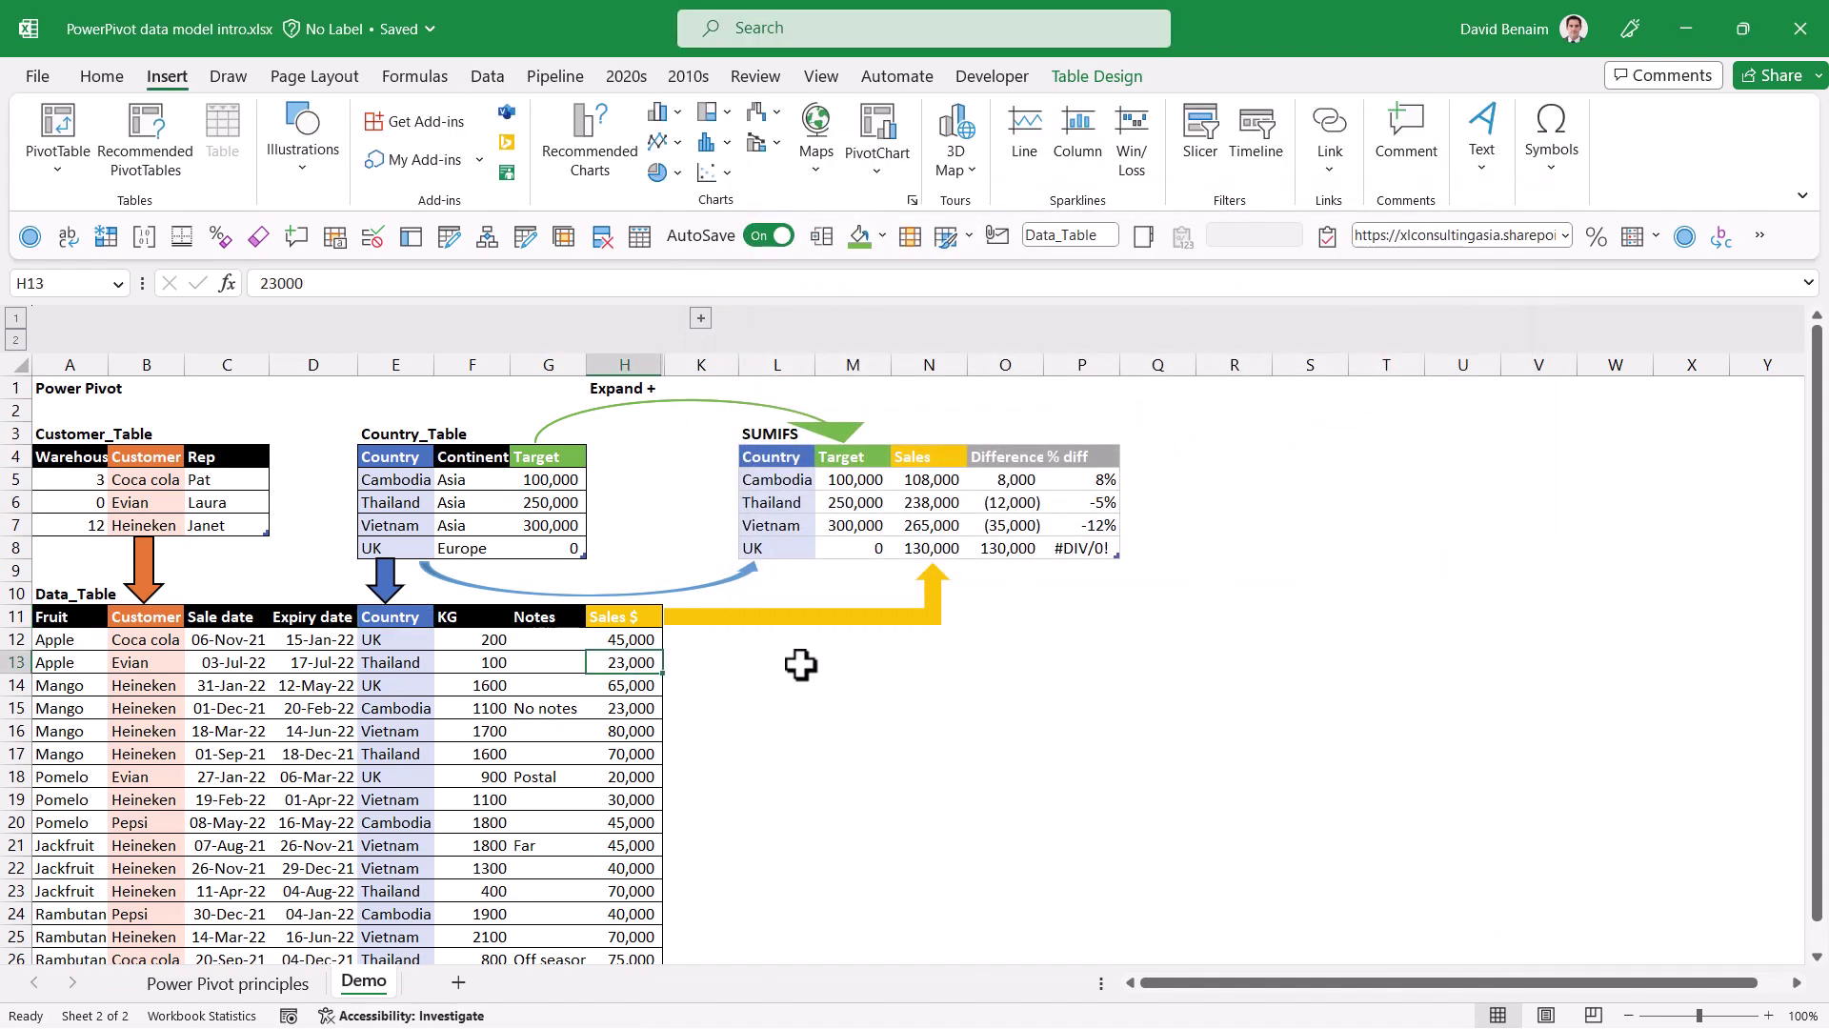
- Move the Create PivotTable screenshot to the sheet's right edge
left_click(776, 661)
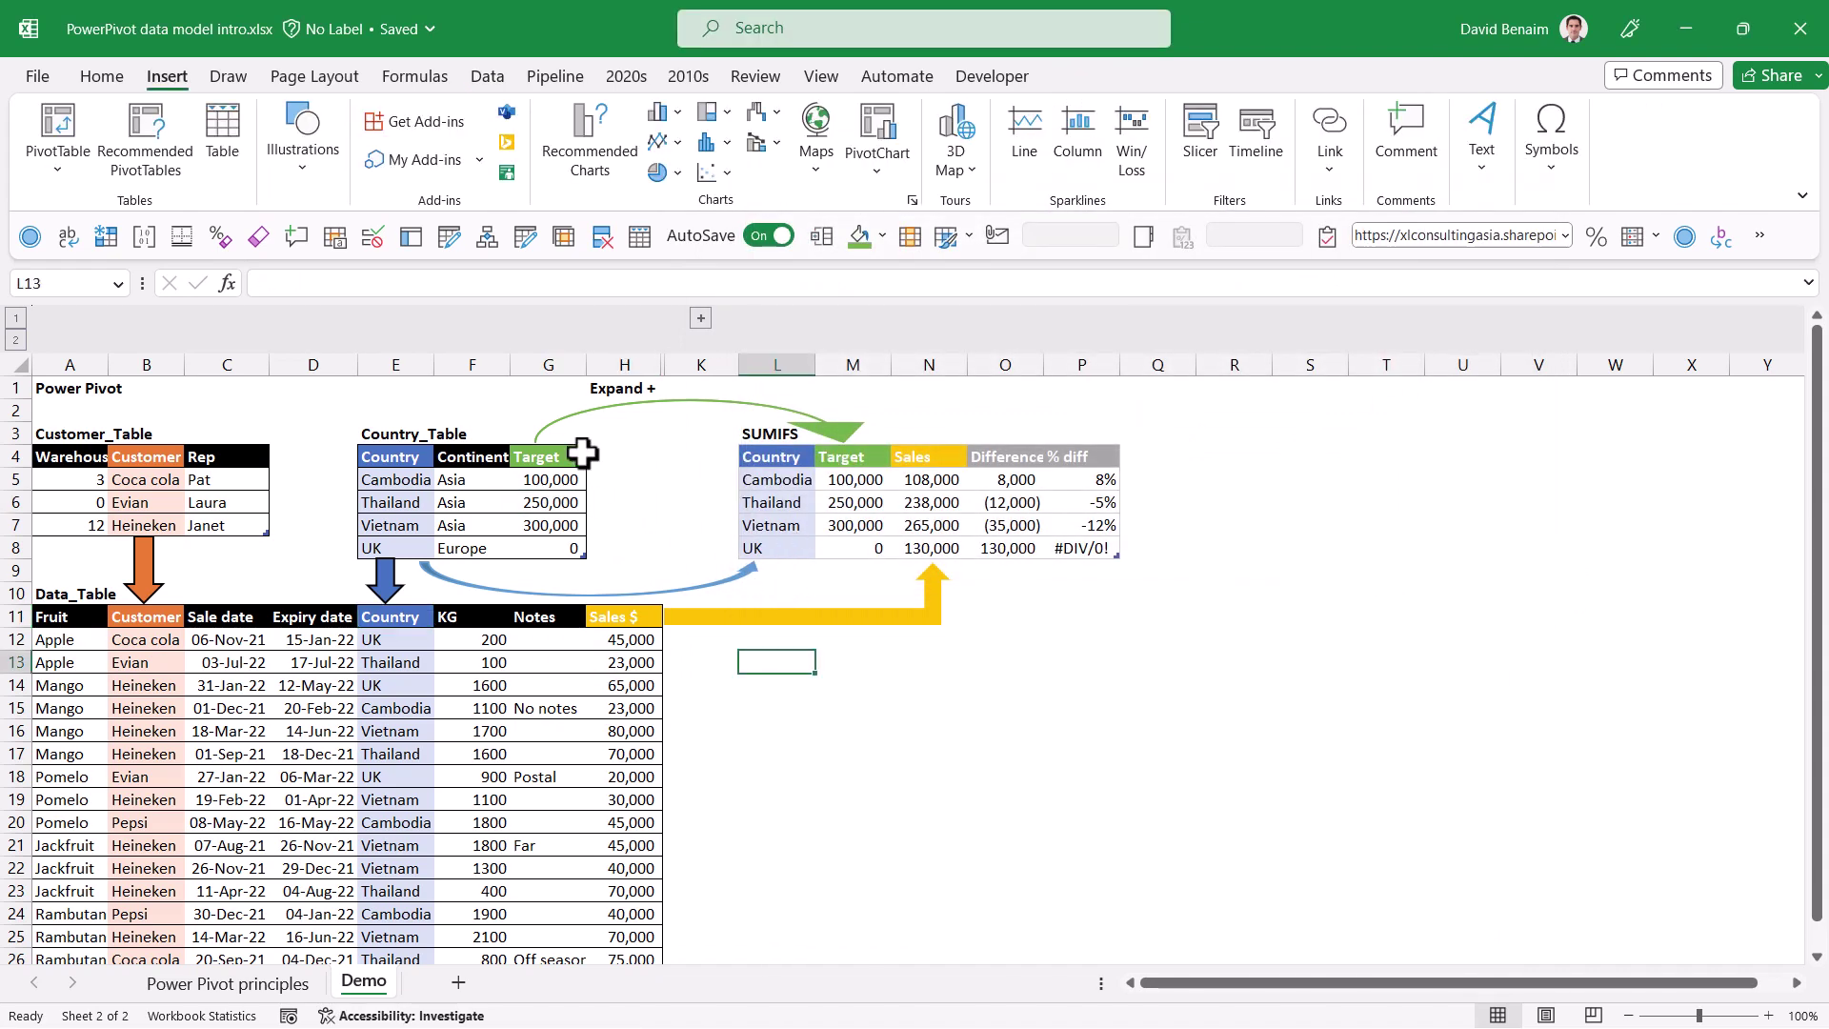
left_click(59, 169)
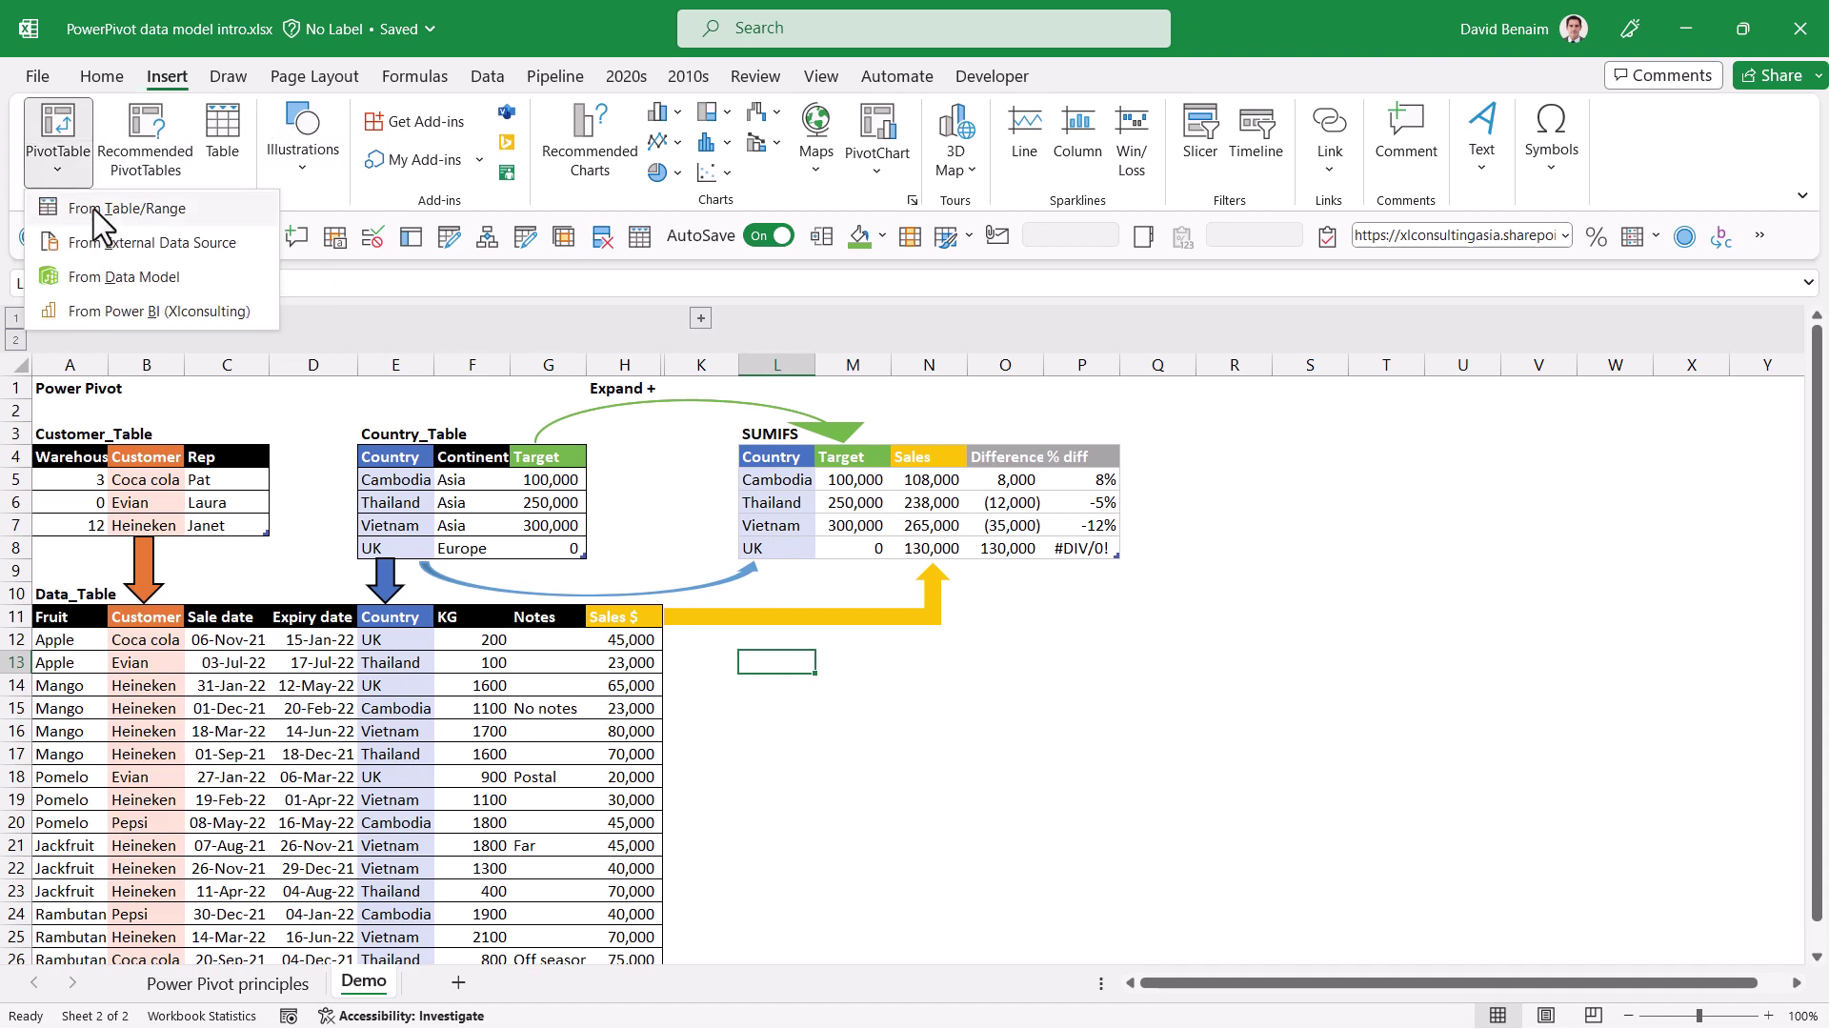
left_click(184, 286)
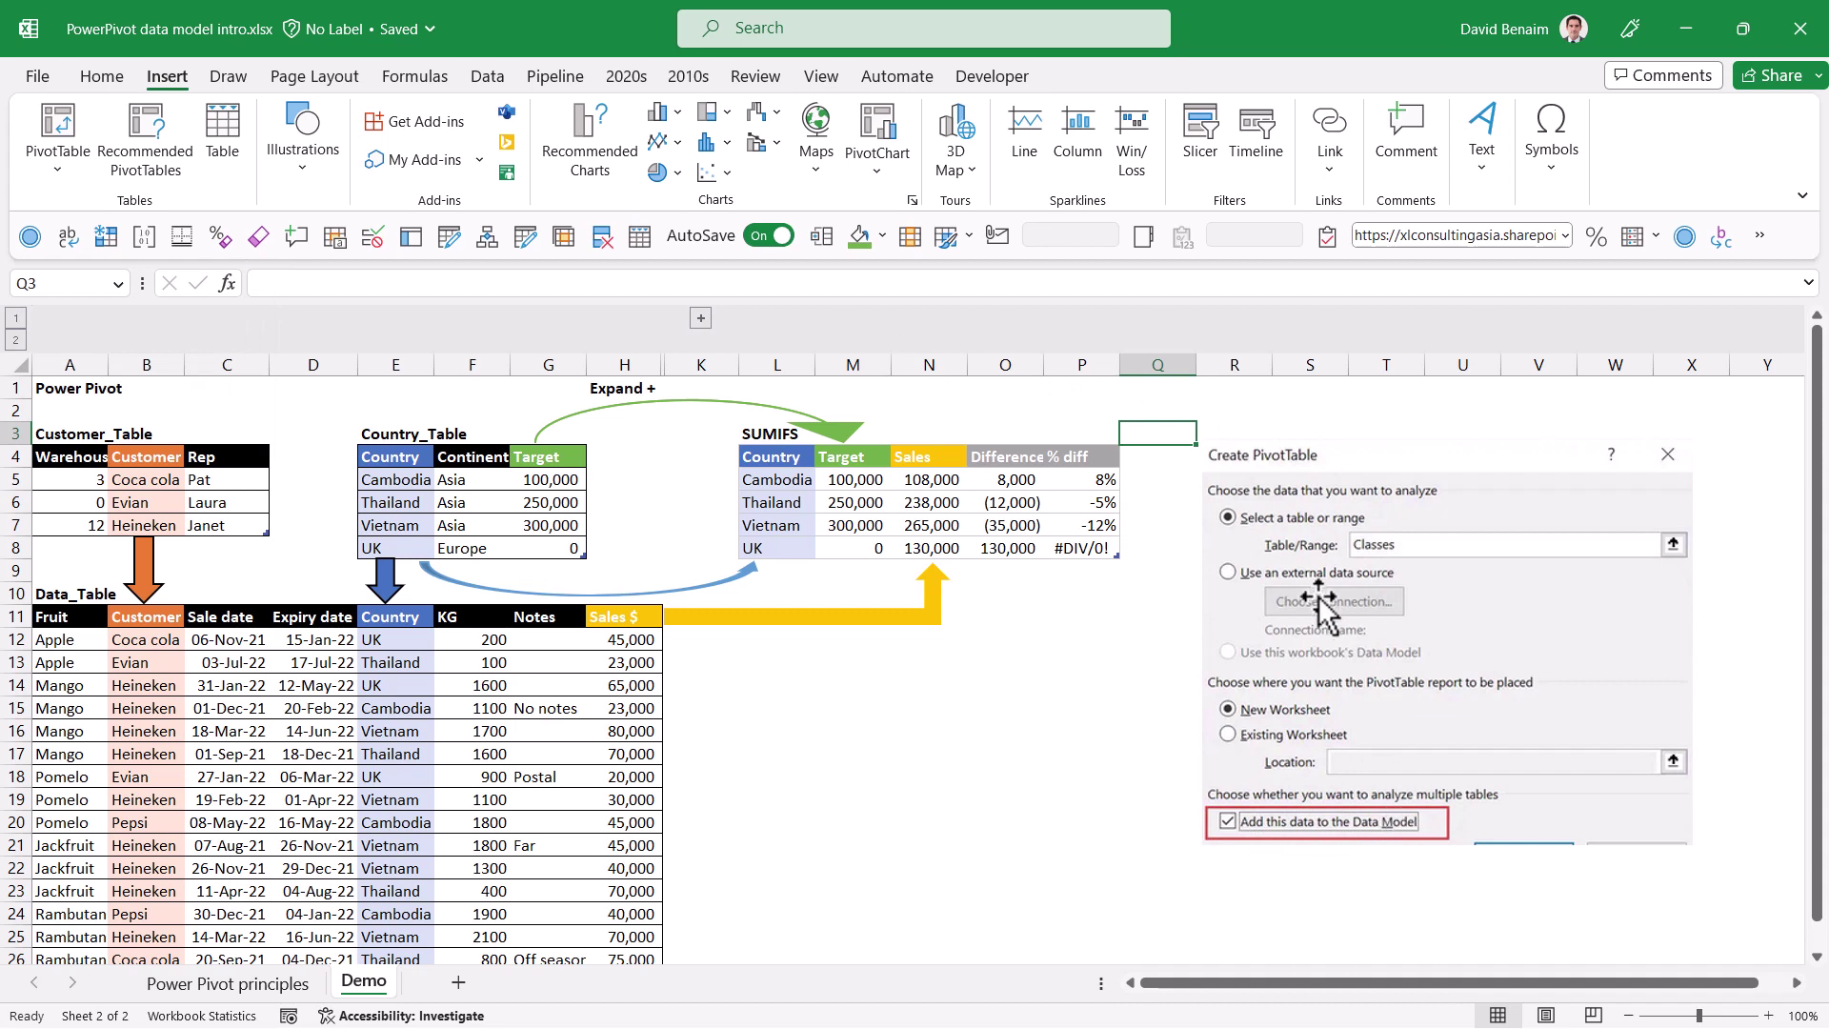
left_click(1243, 493)
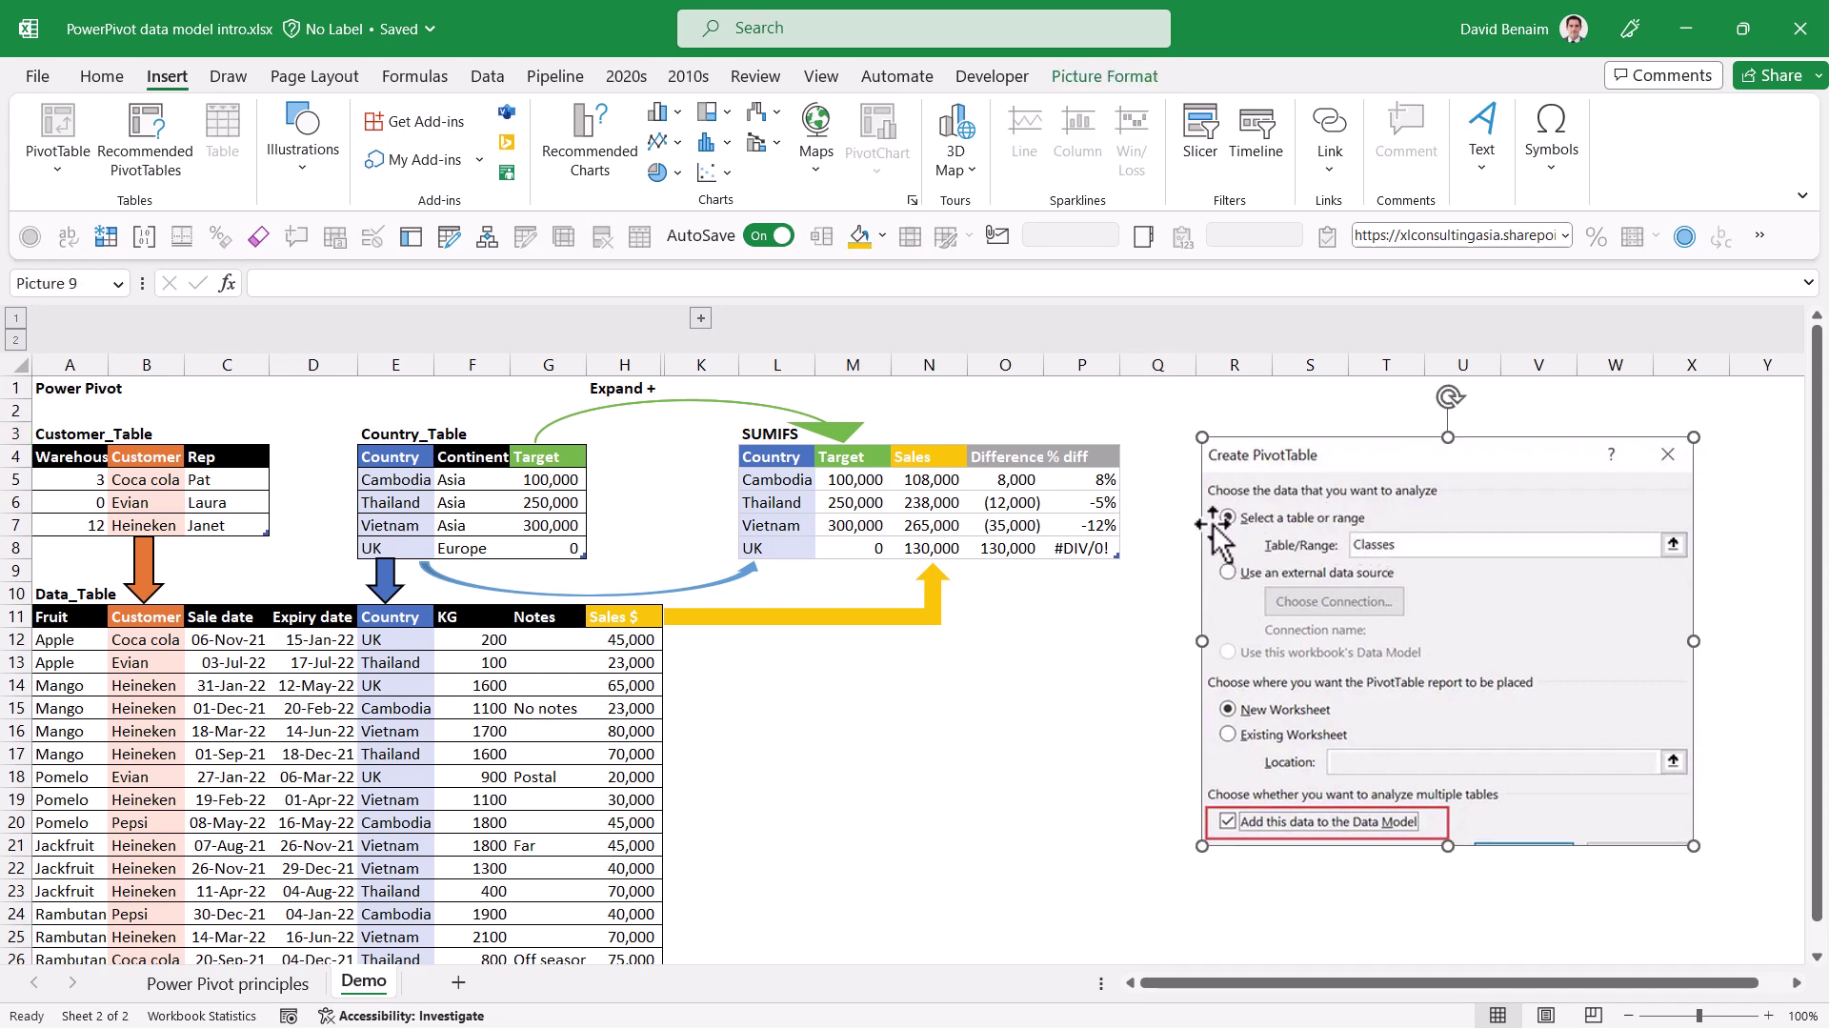
left_click_drag(1217, 538, 1655, 535)
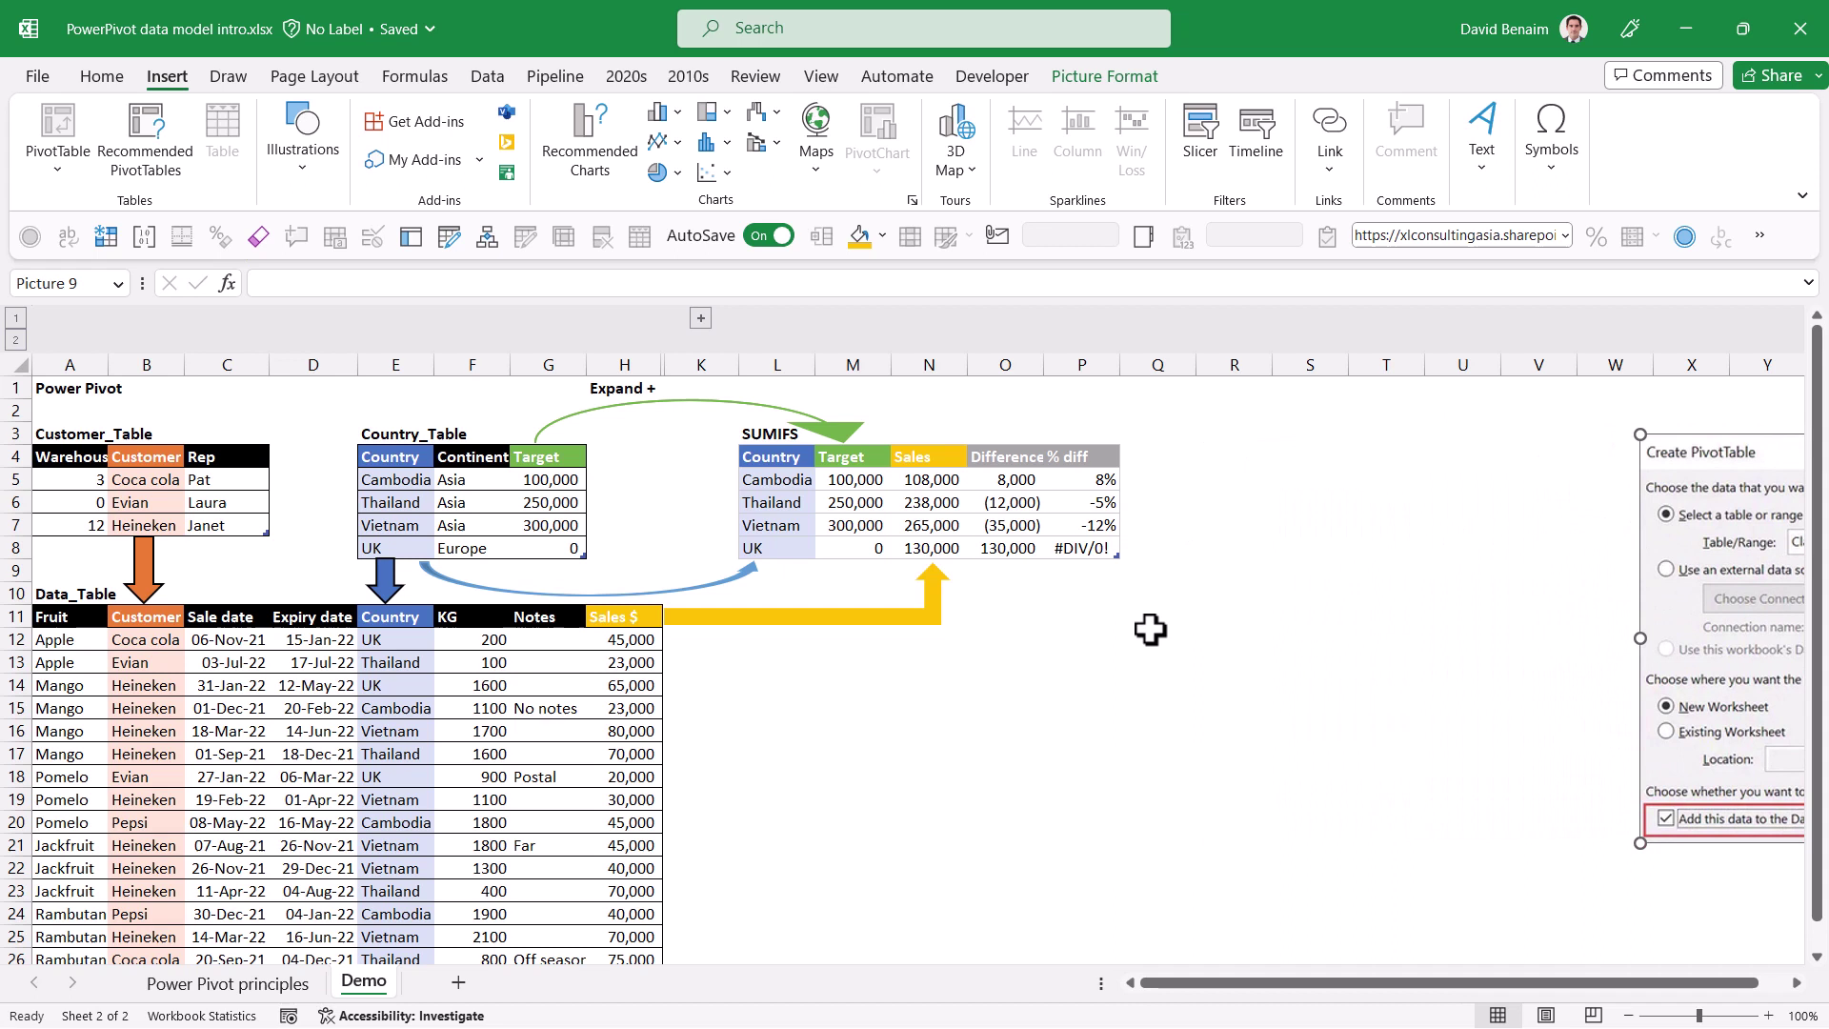
- Insert an empty PivotTable from the data model at cell M13
left_click(838, 662)
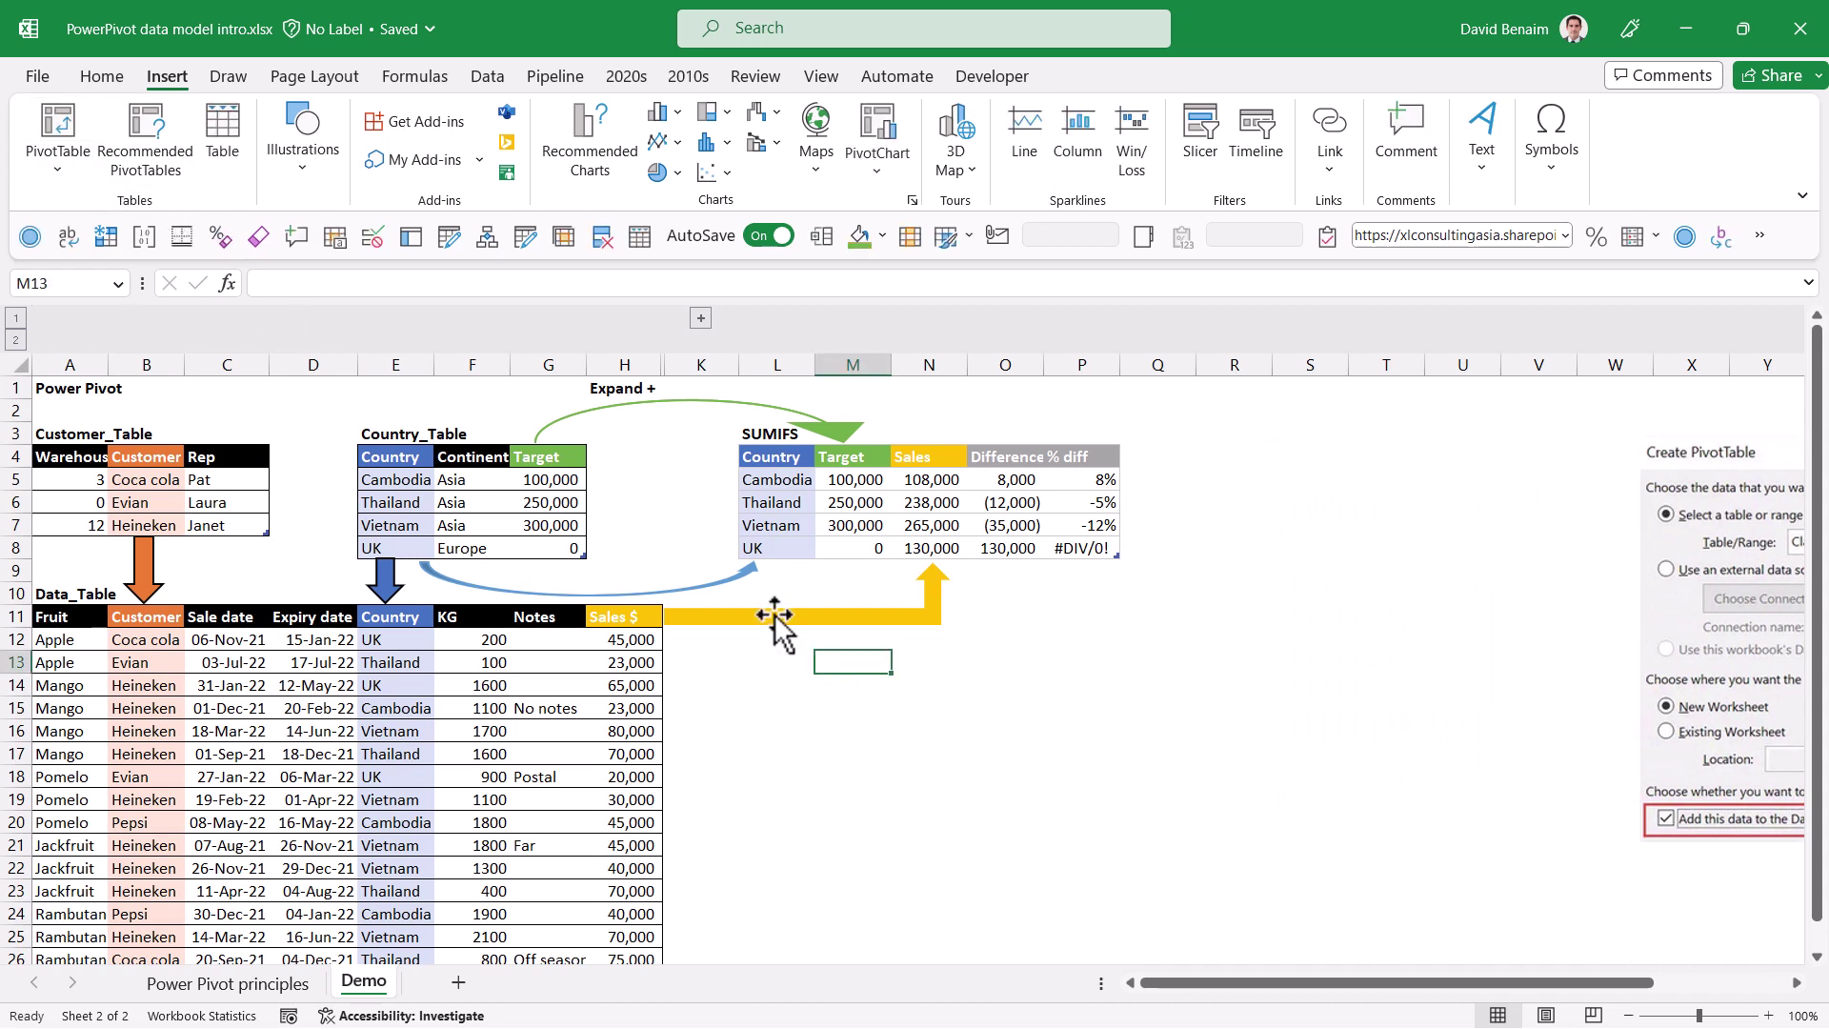
left_click(77, 158)
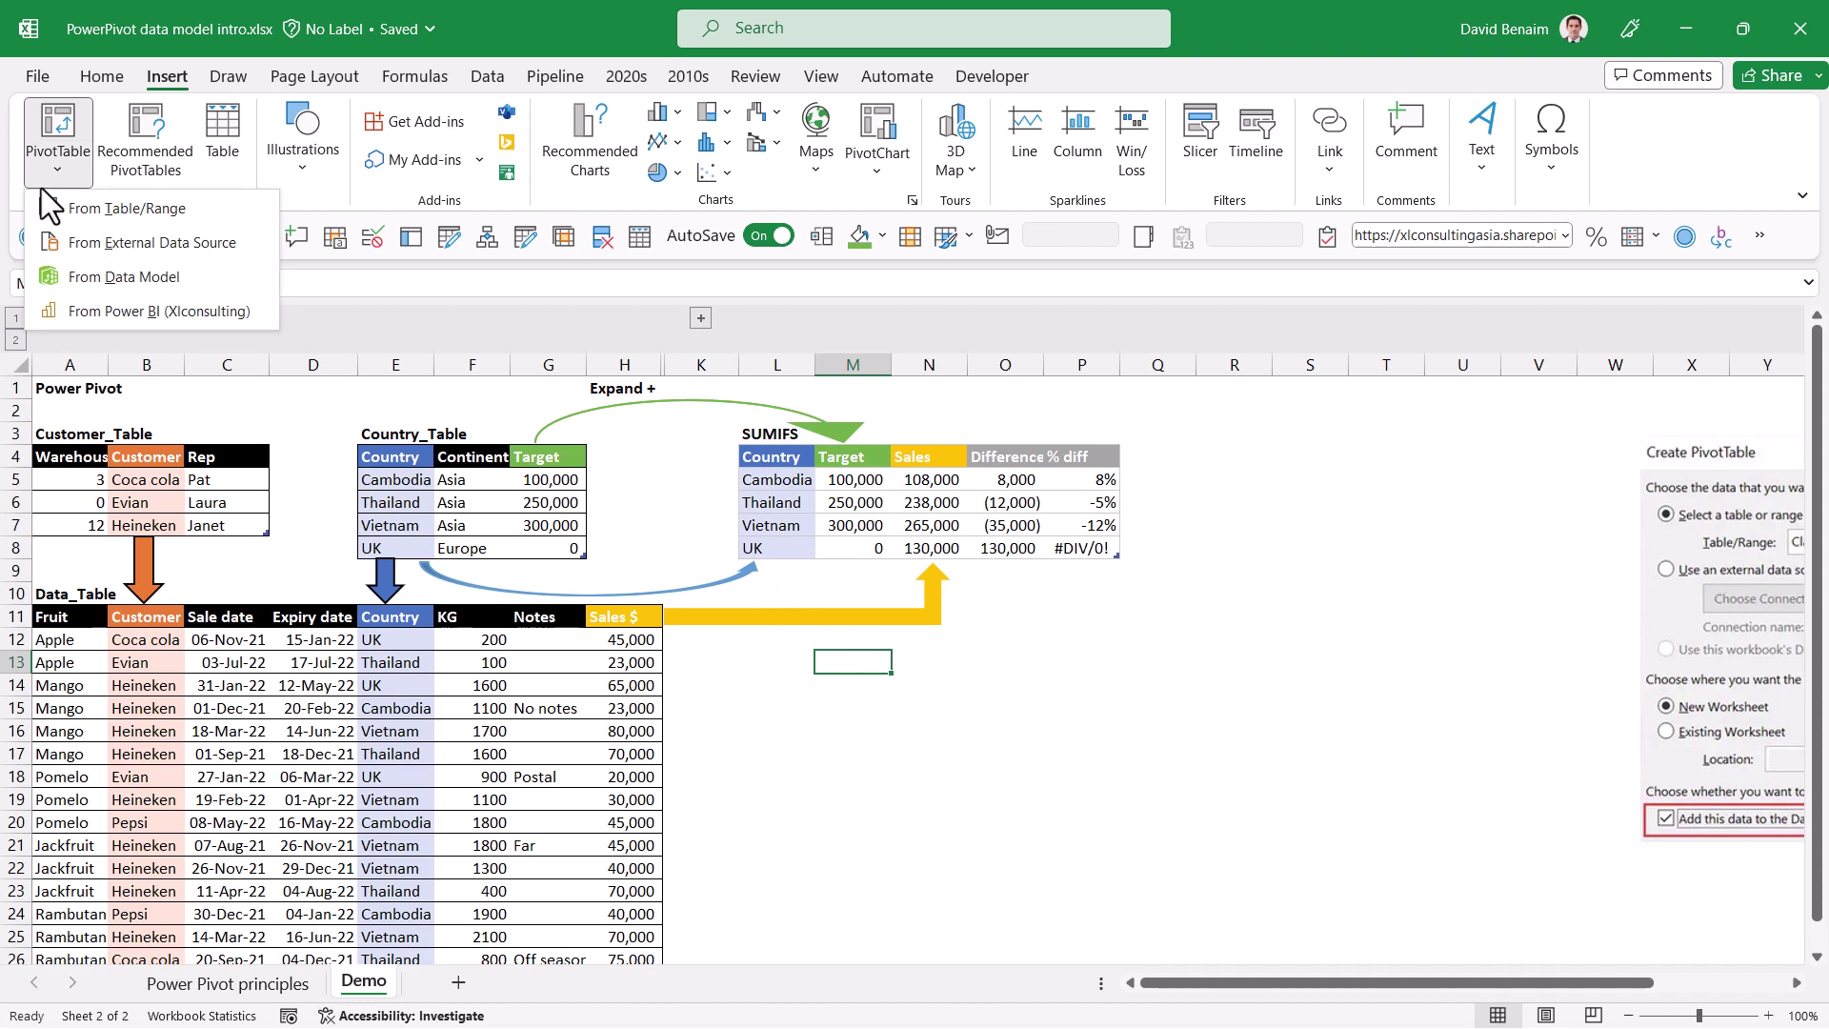
left_click(95, 278)
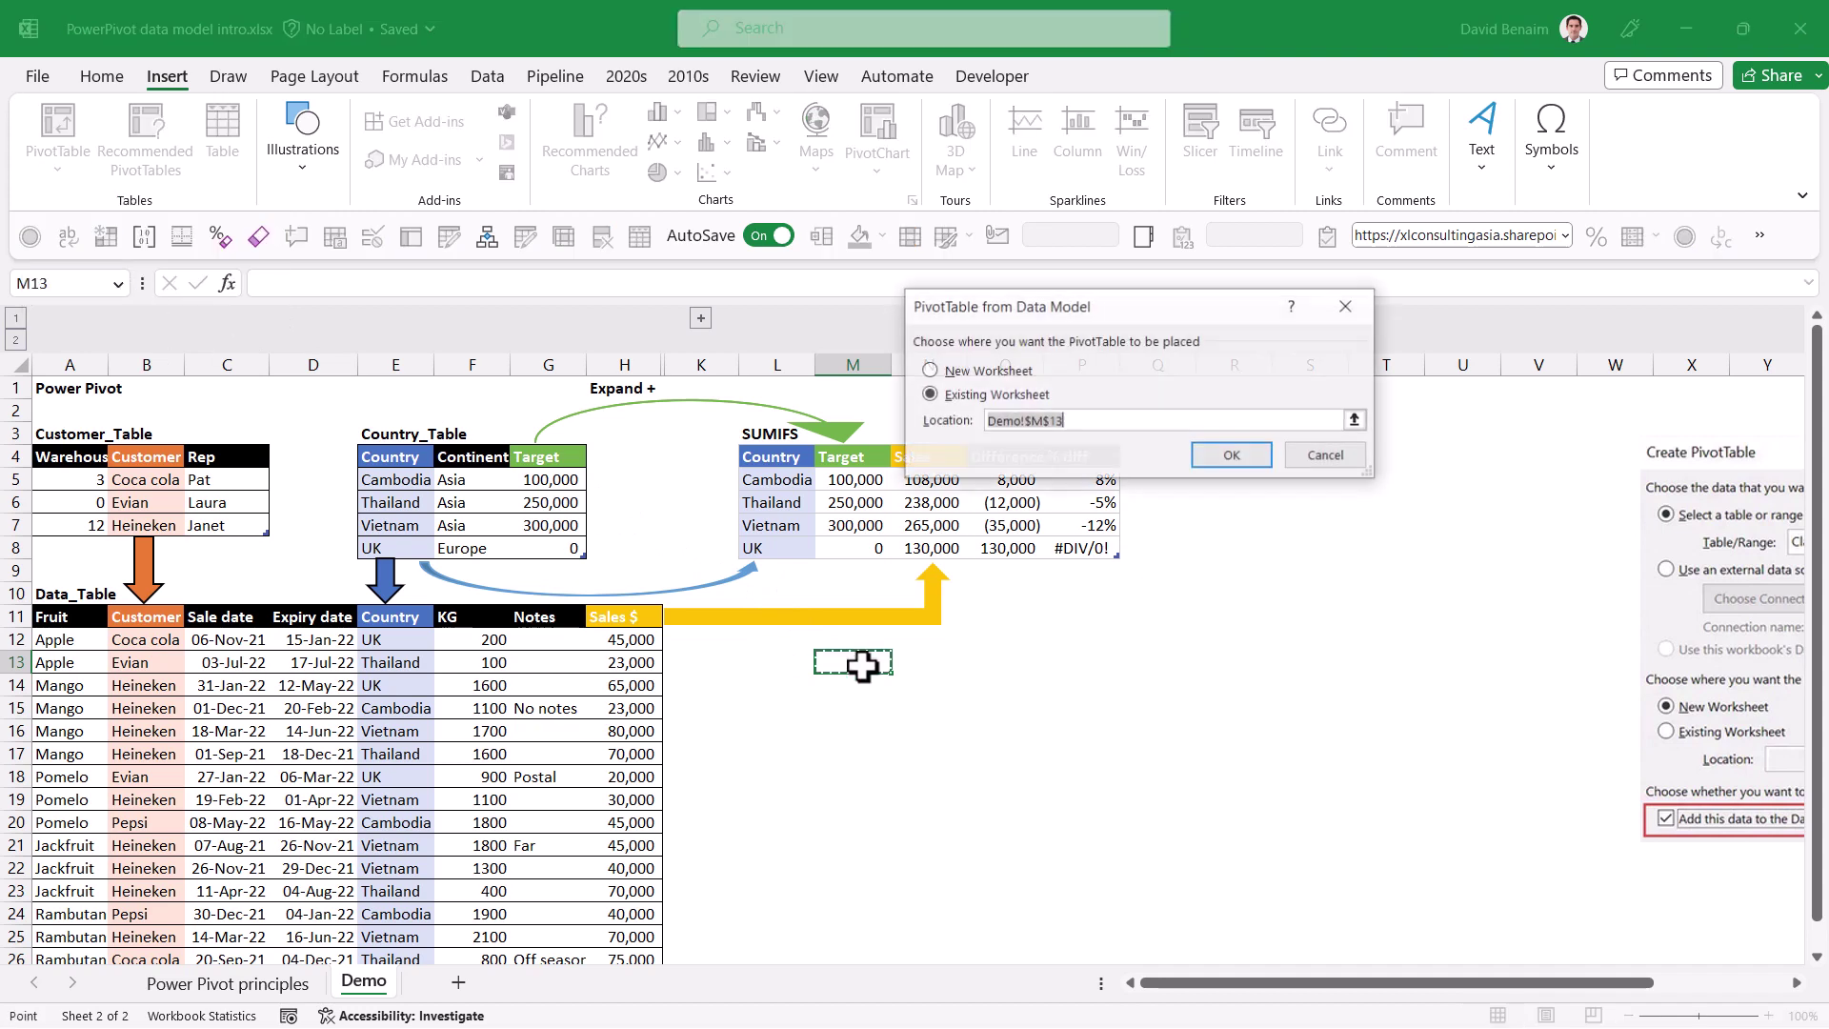
left_click(1232, 456)
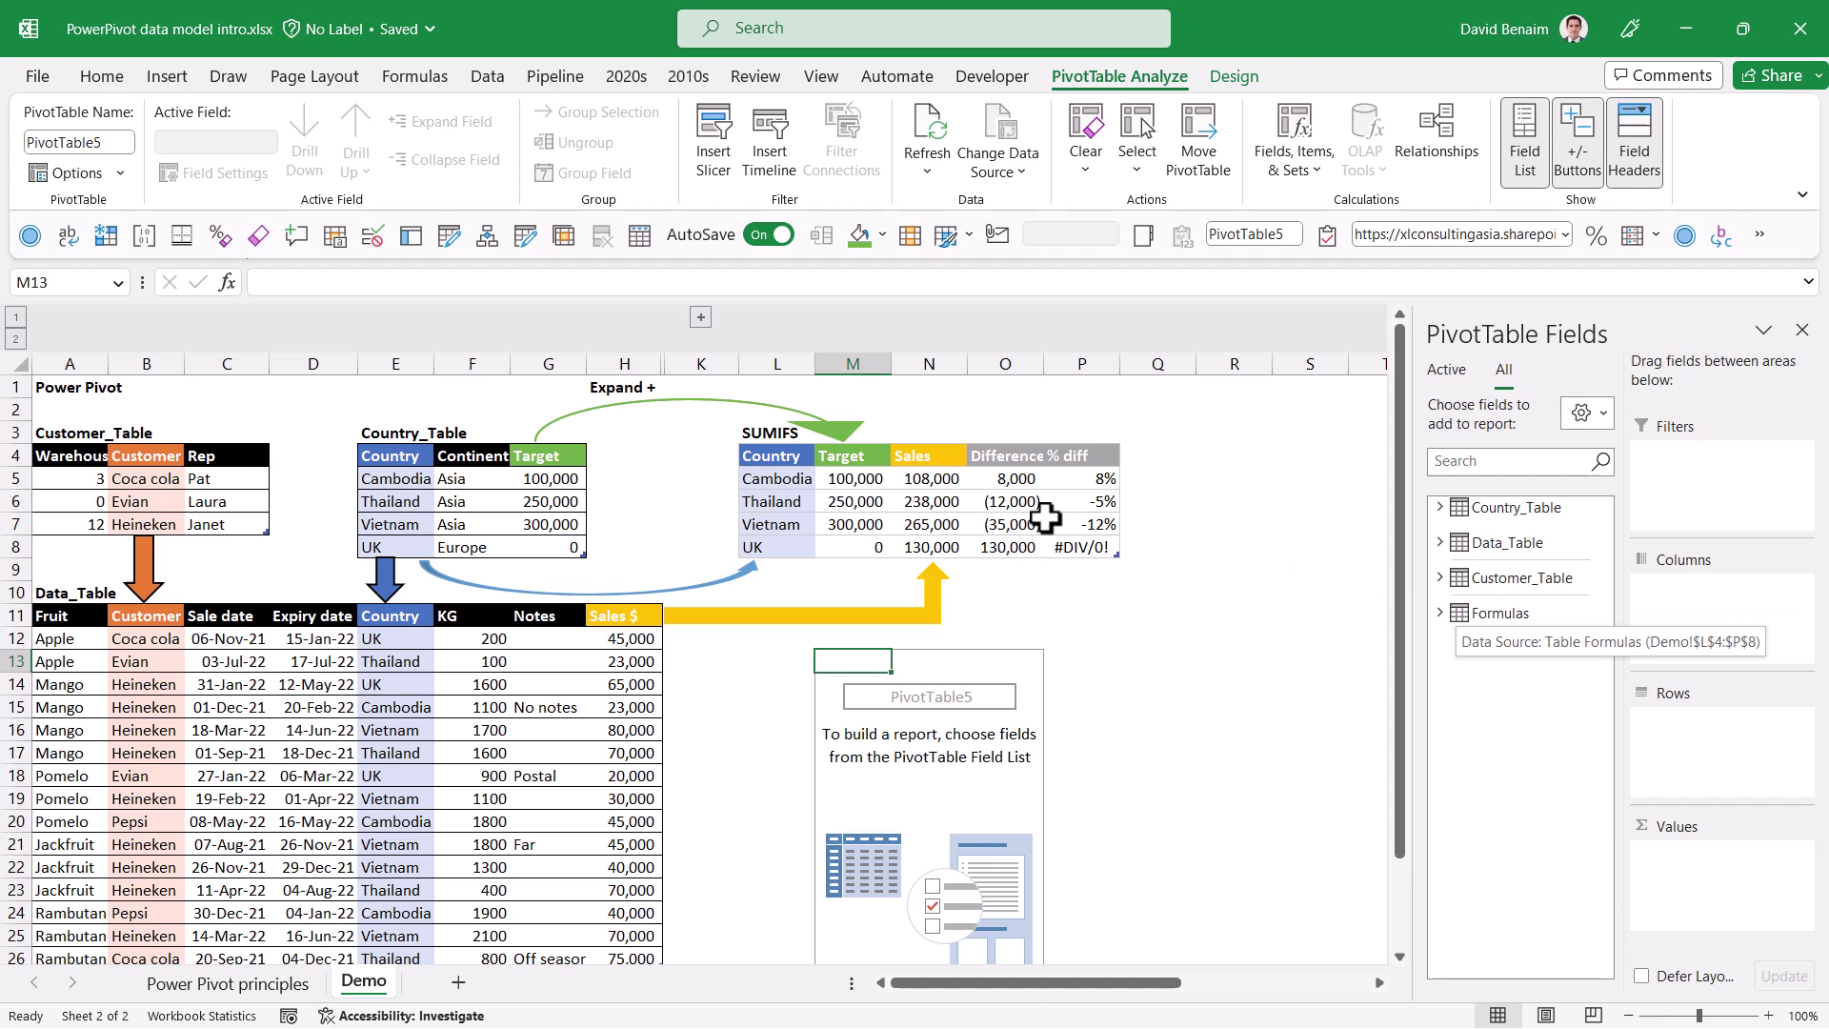
left_click(1019, 503)
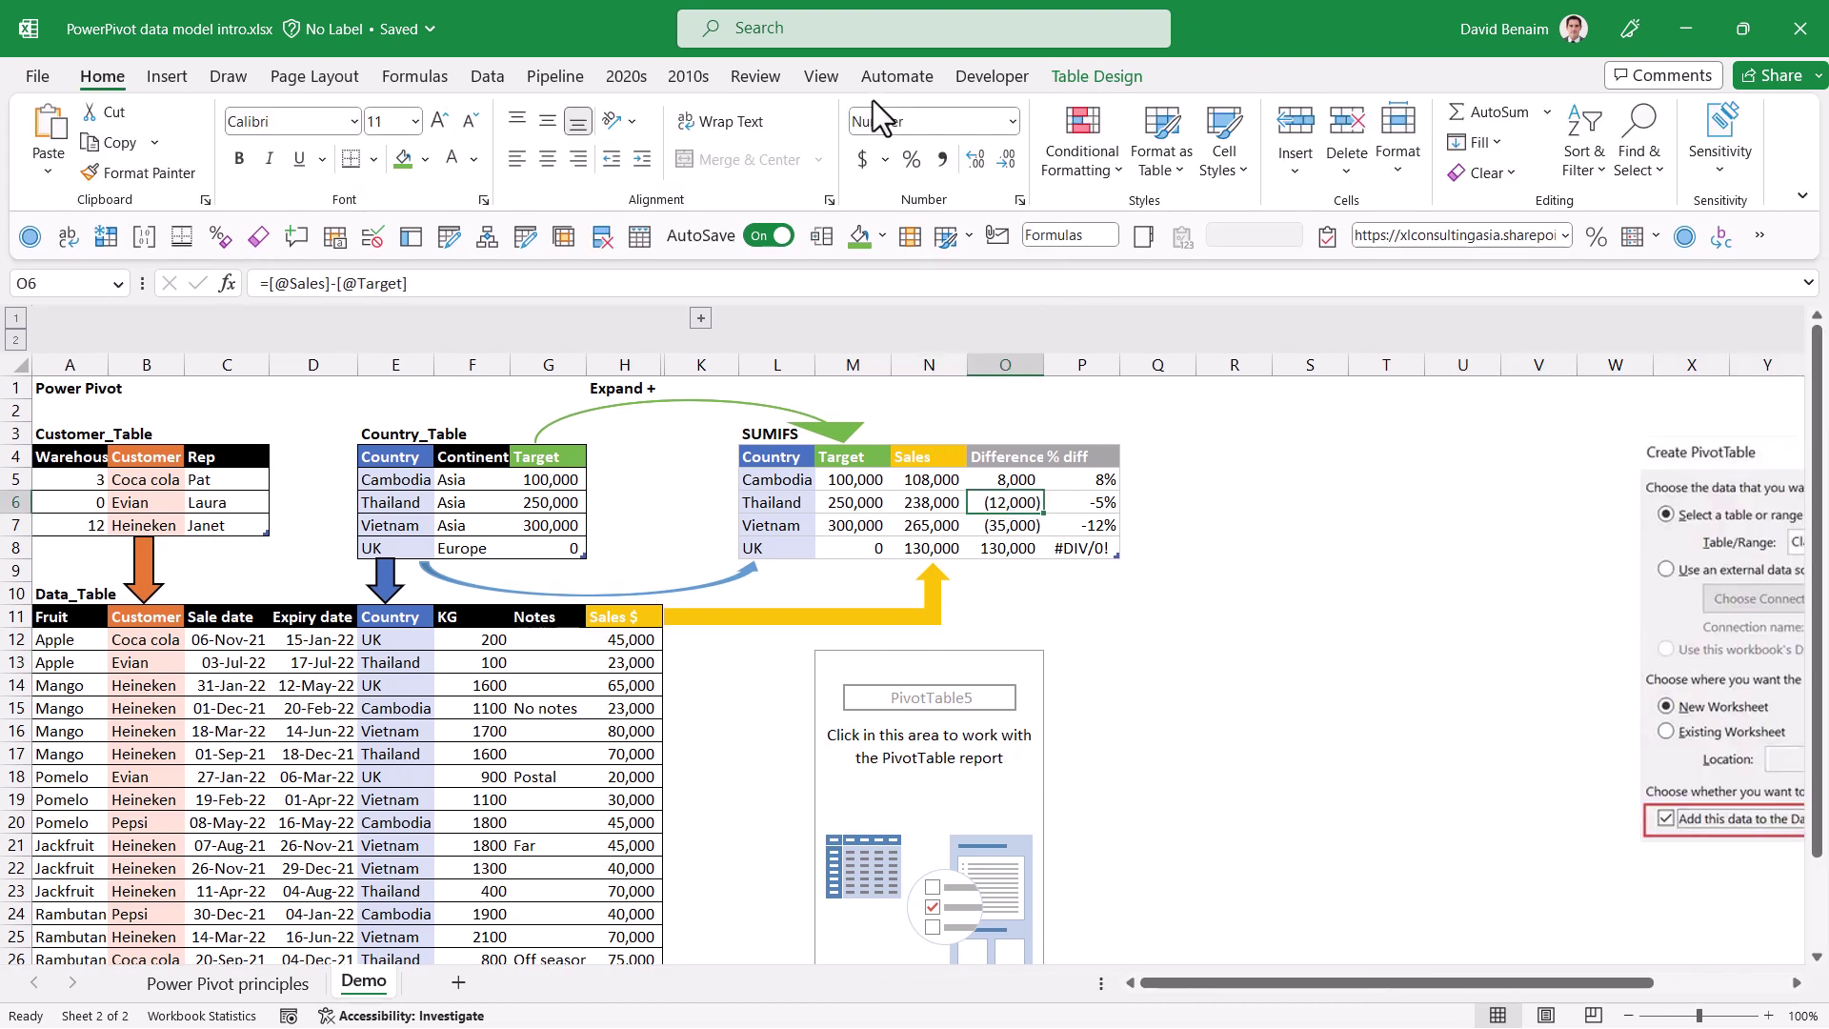
left_click(1096, 76)
left_click(157, 502)
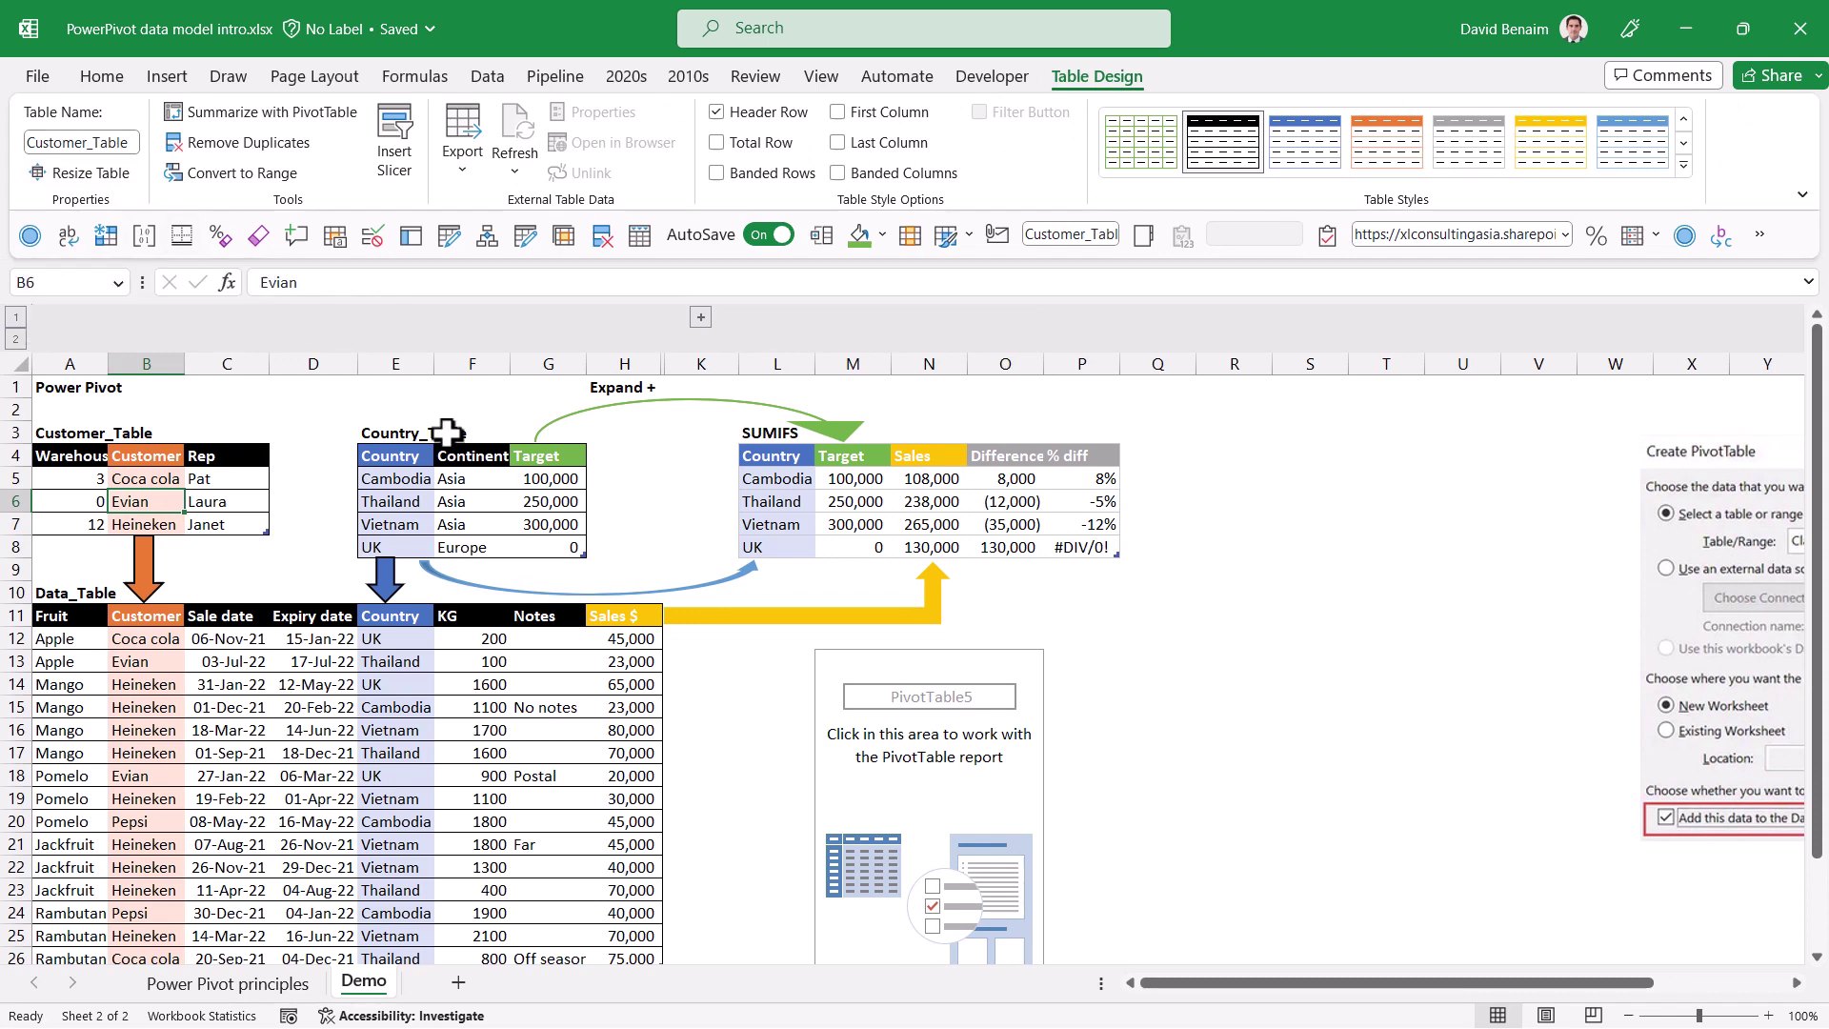
left_click(852, 695)
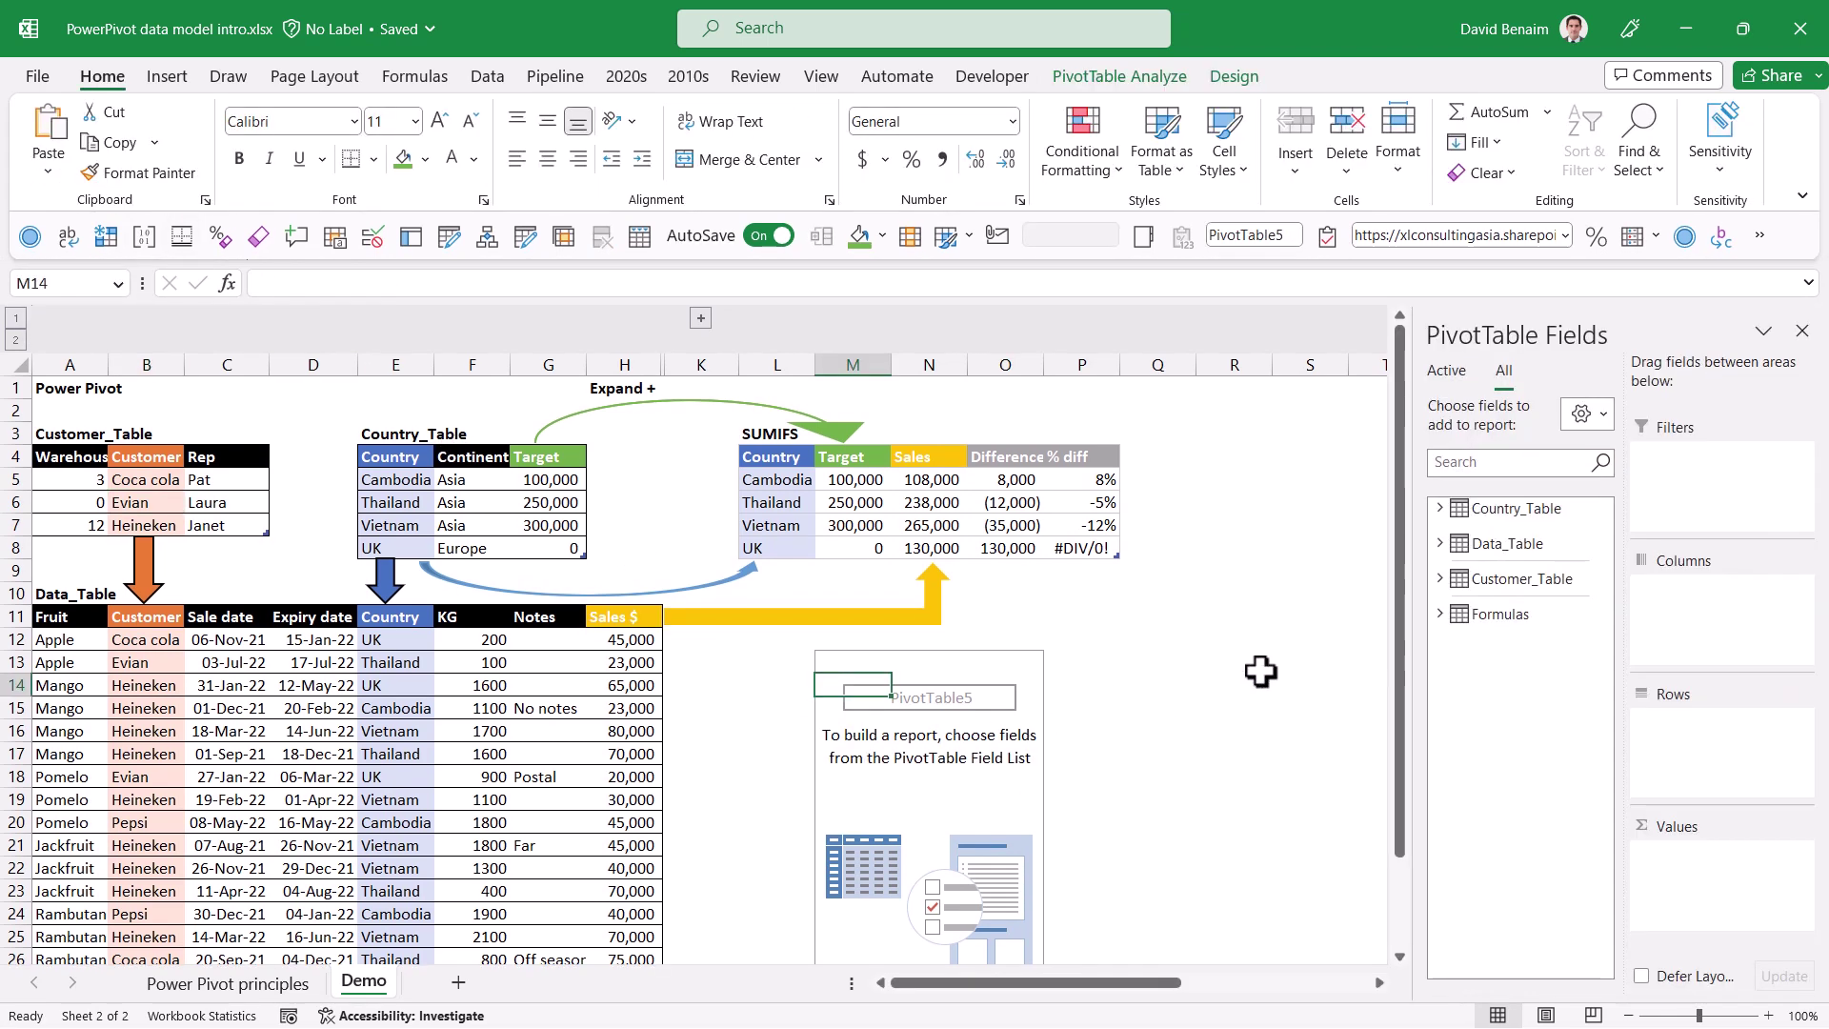
- Put Country_Table Country in rows and sum Data_Table Sales $ and Country_Table Target
left_click(1440, 508)
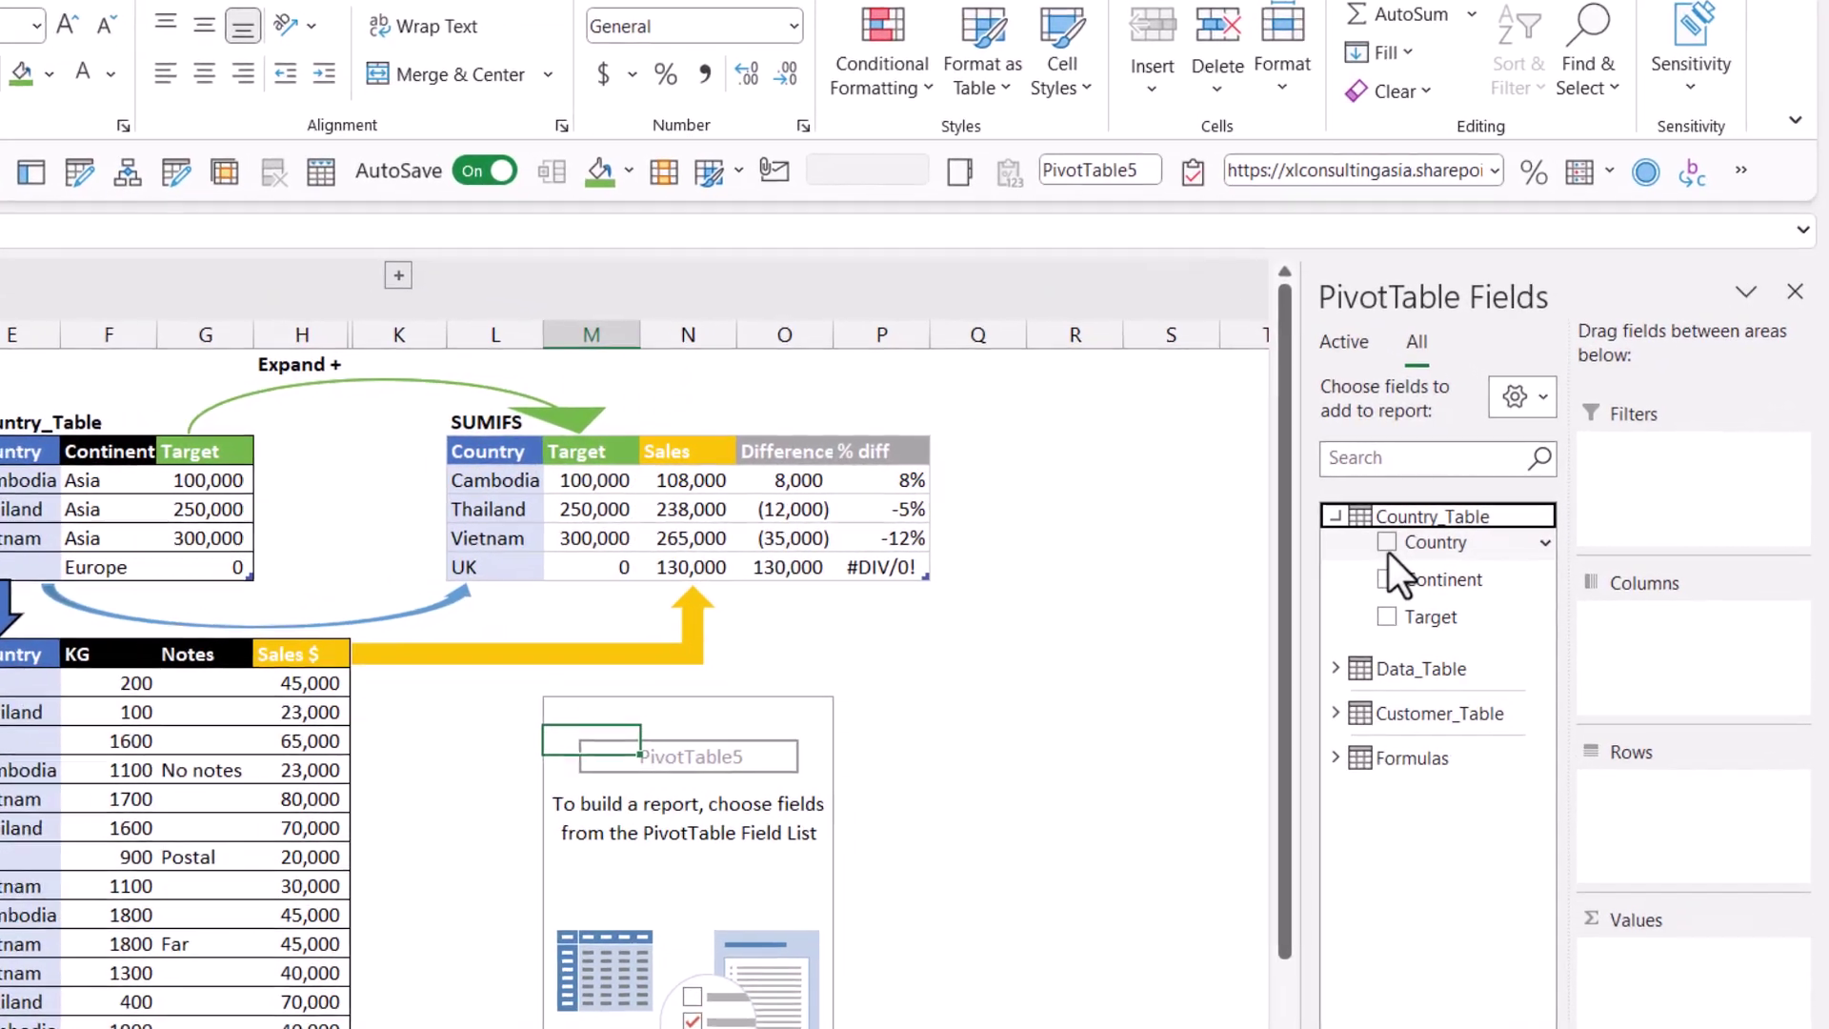
left_click(1424, 537)
left_click(1322, 673)
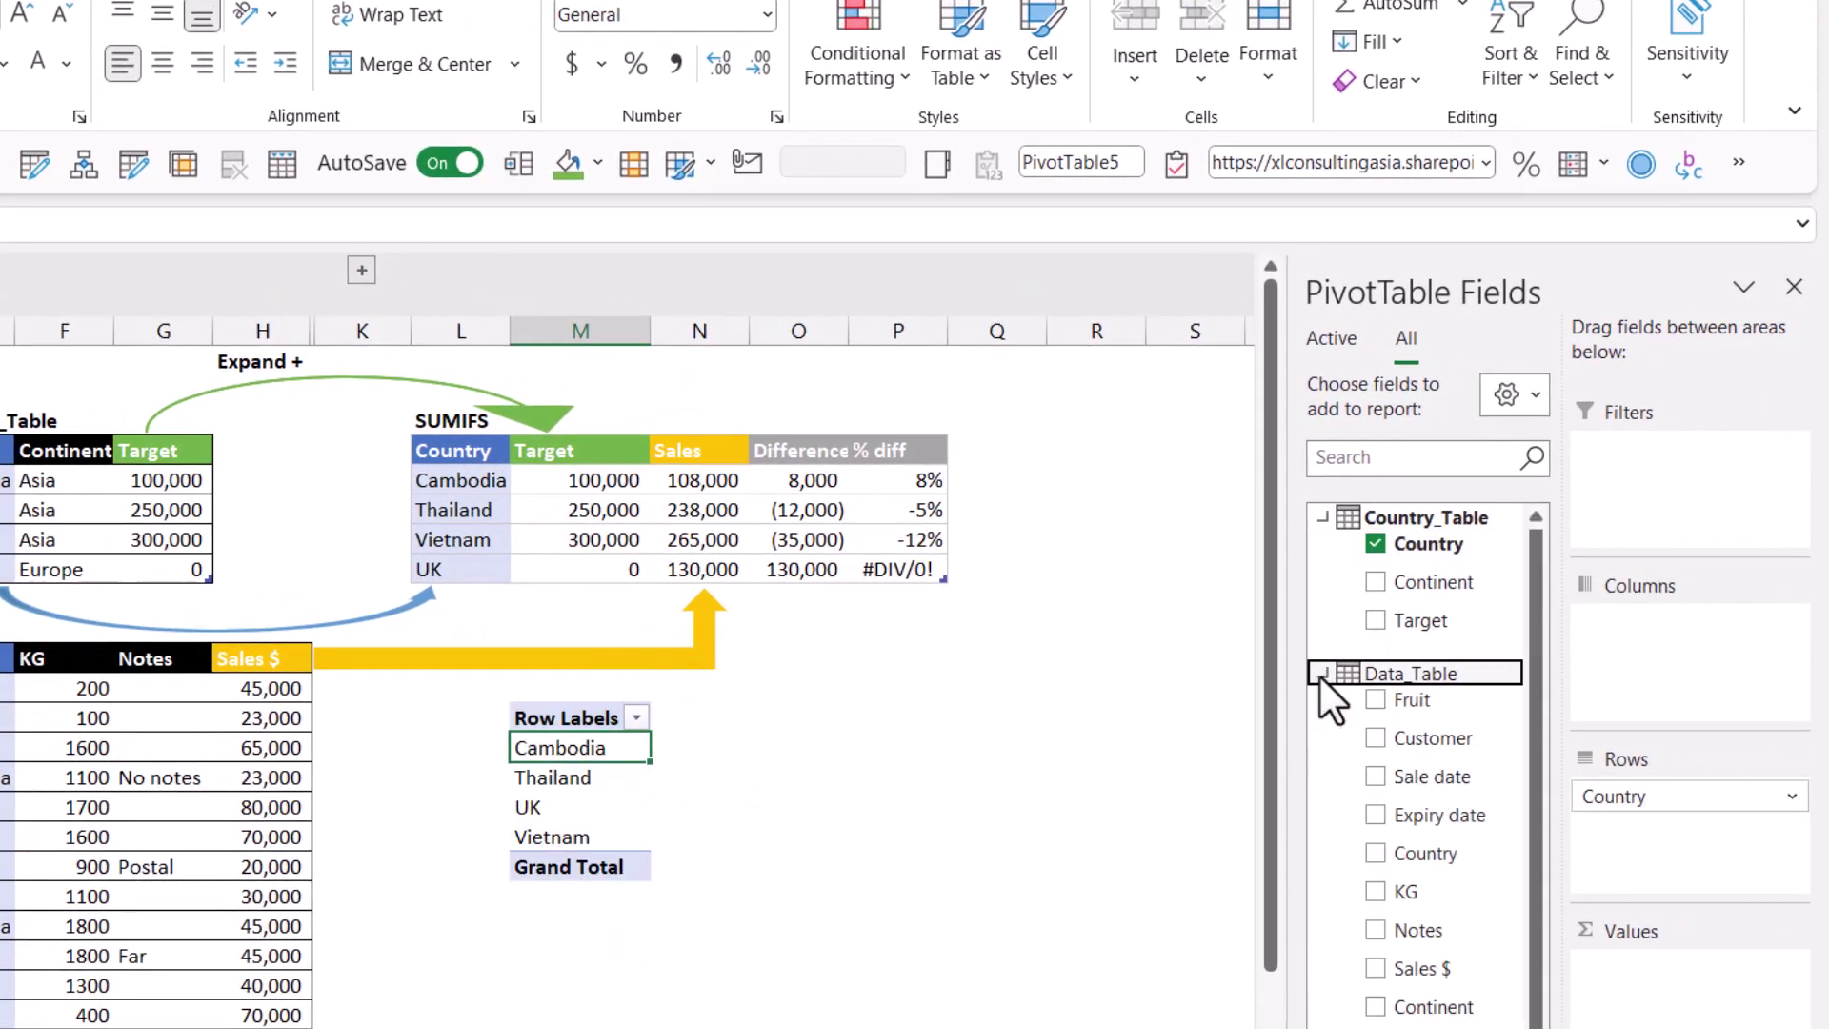
left_click(1377, 968)
left_click(1376, 620)
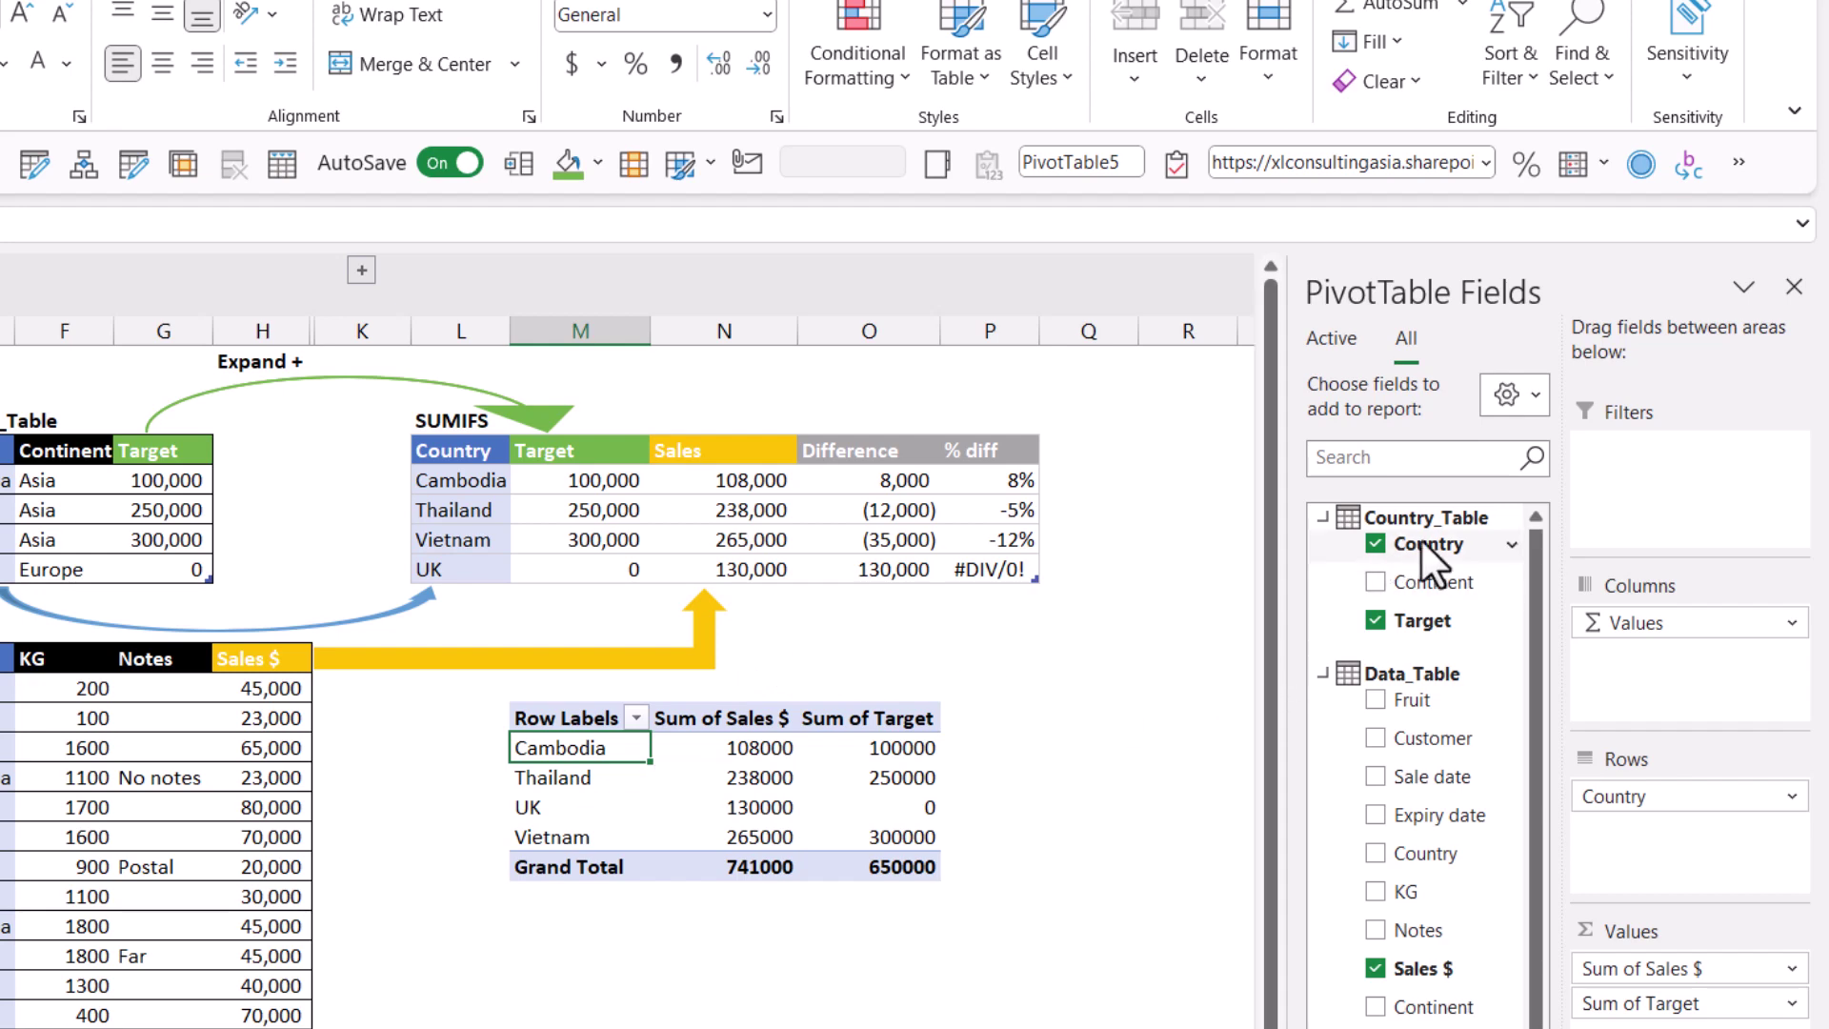
- Start a Data_Table measure named Difference beginning with SUM(Country_Table[Target])
right_click(1364, 672)
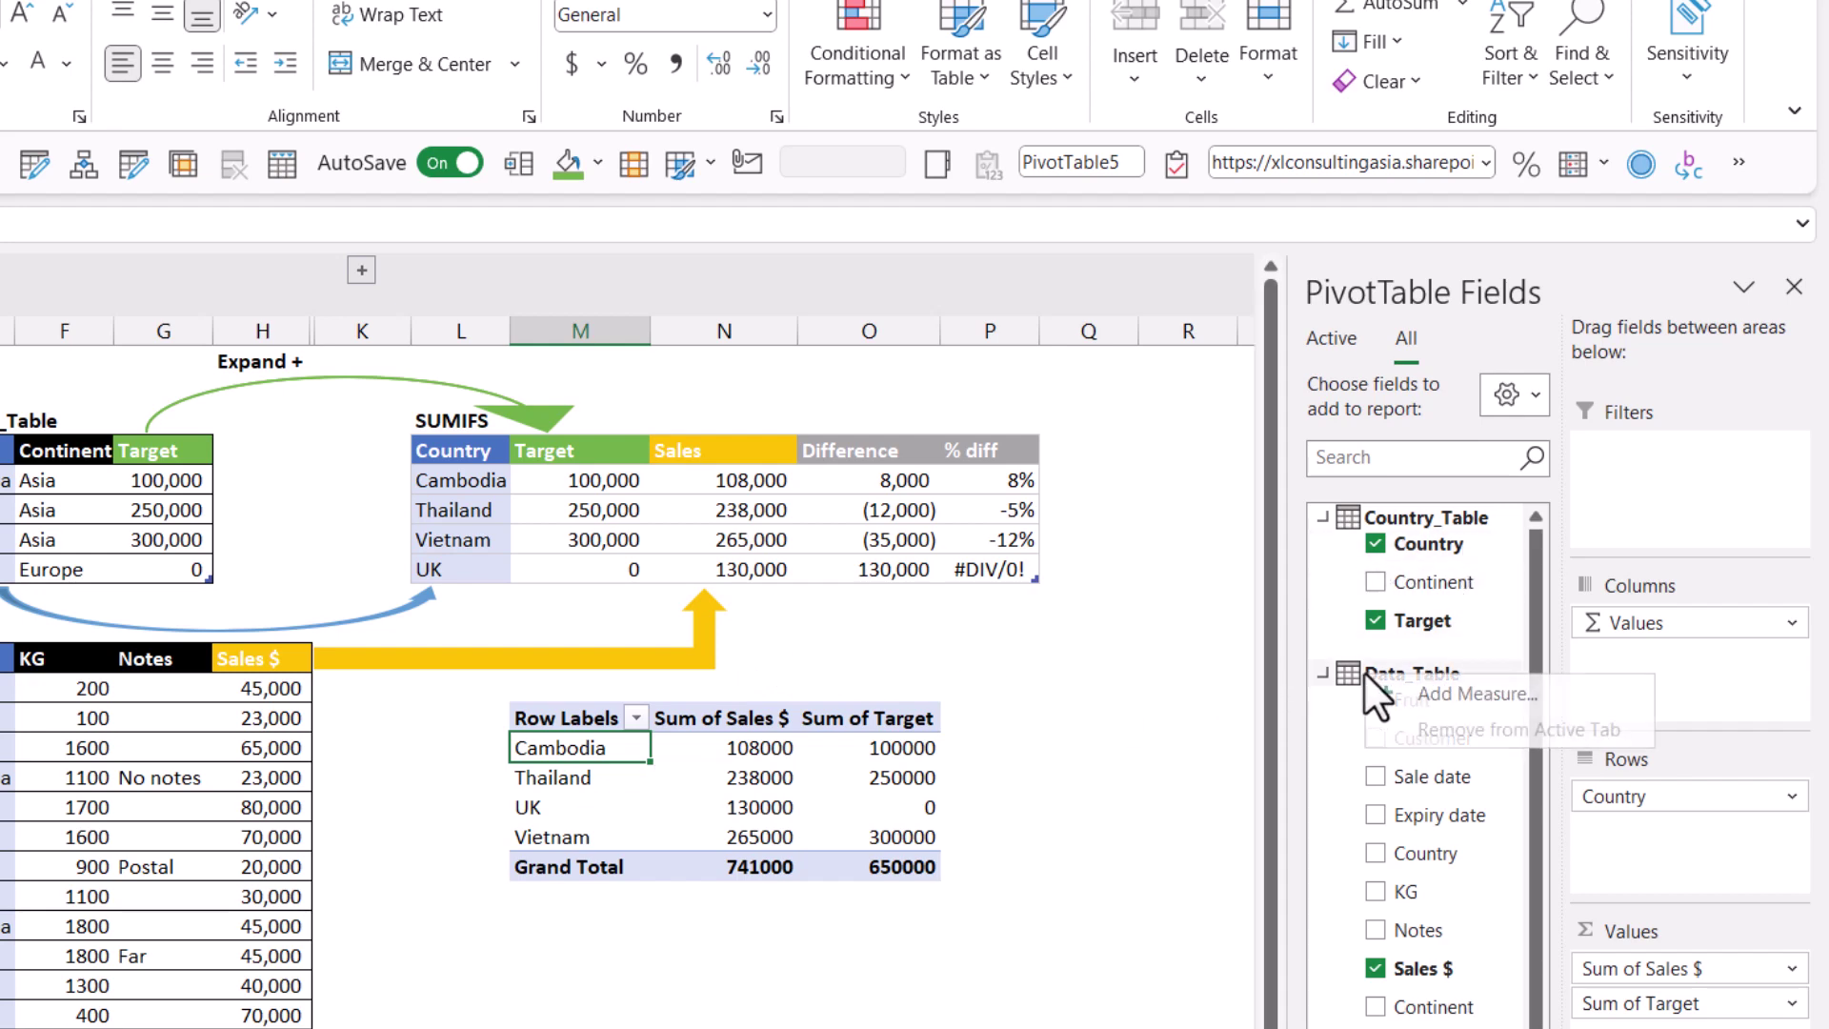
left_click(1449, 705)
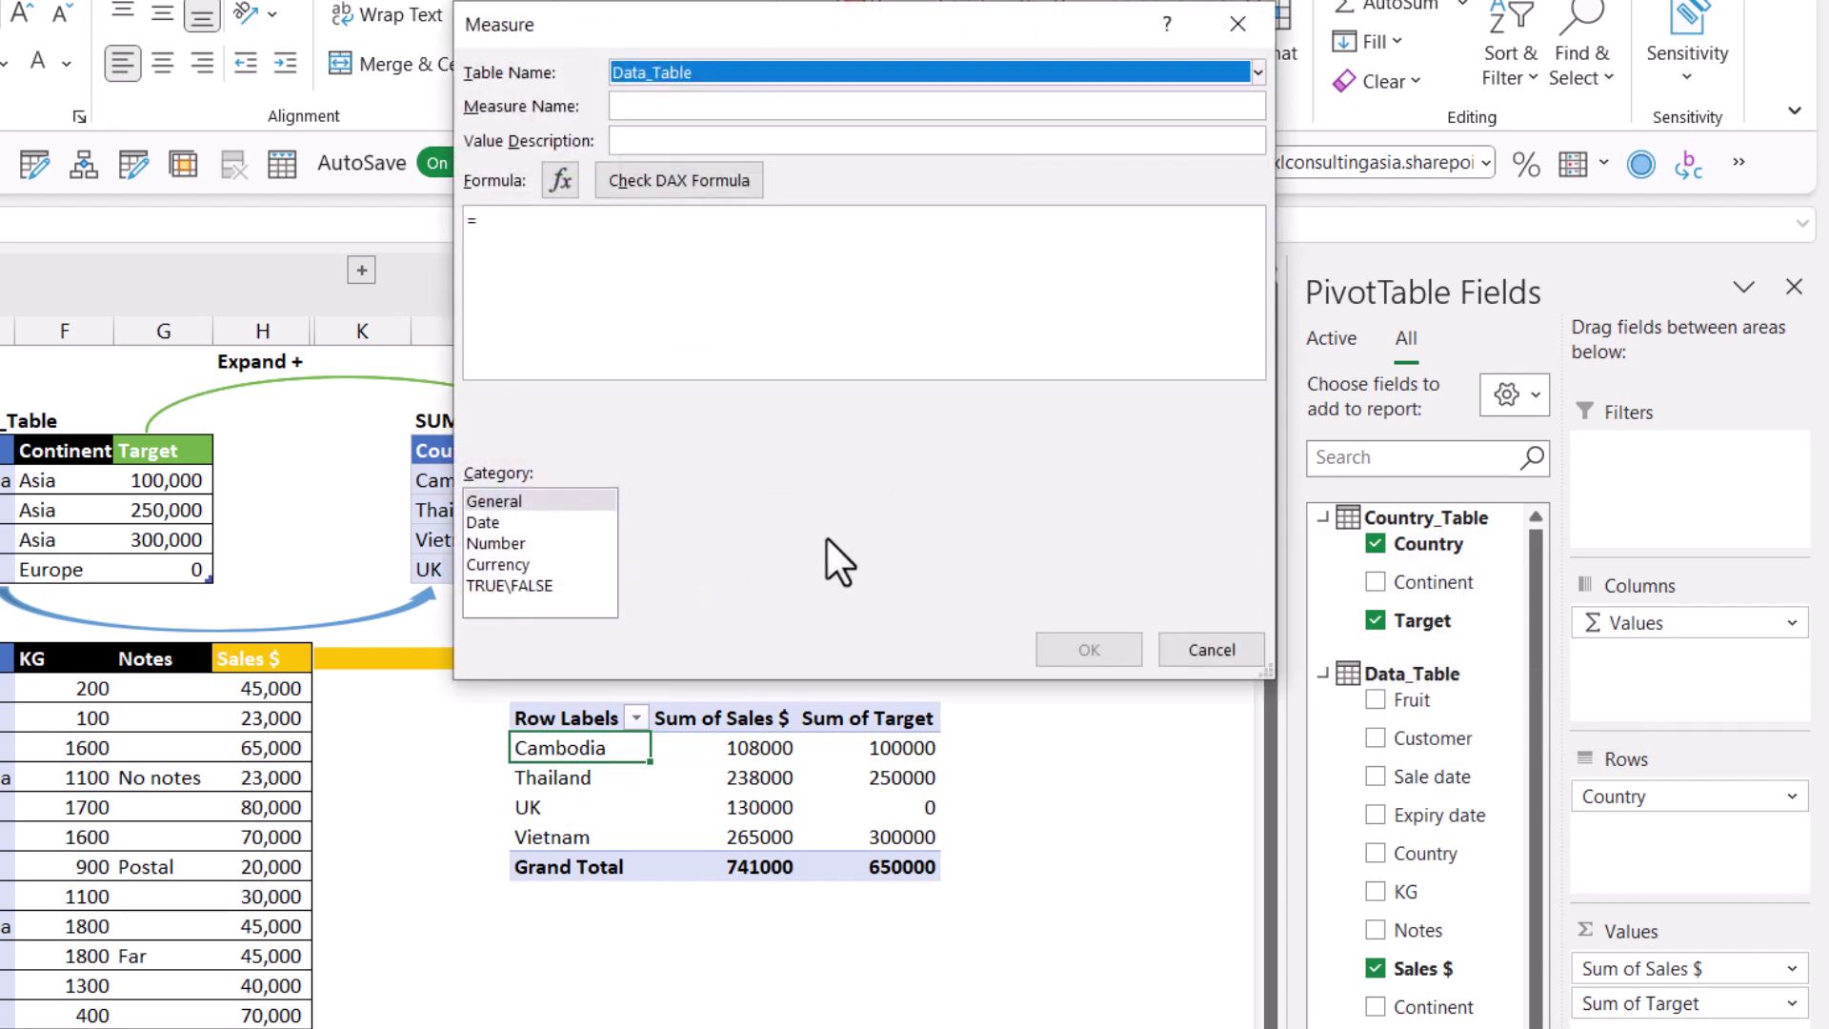
left_click(678, 108)
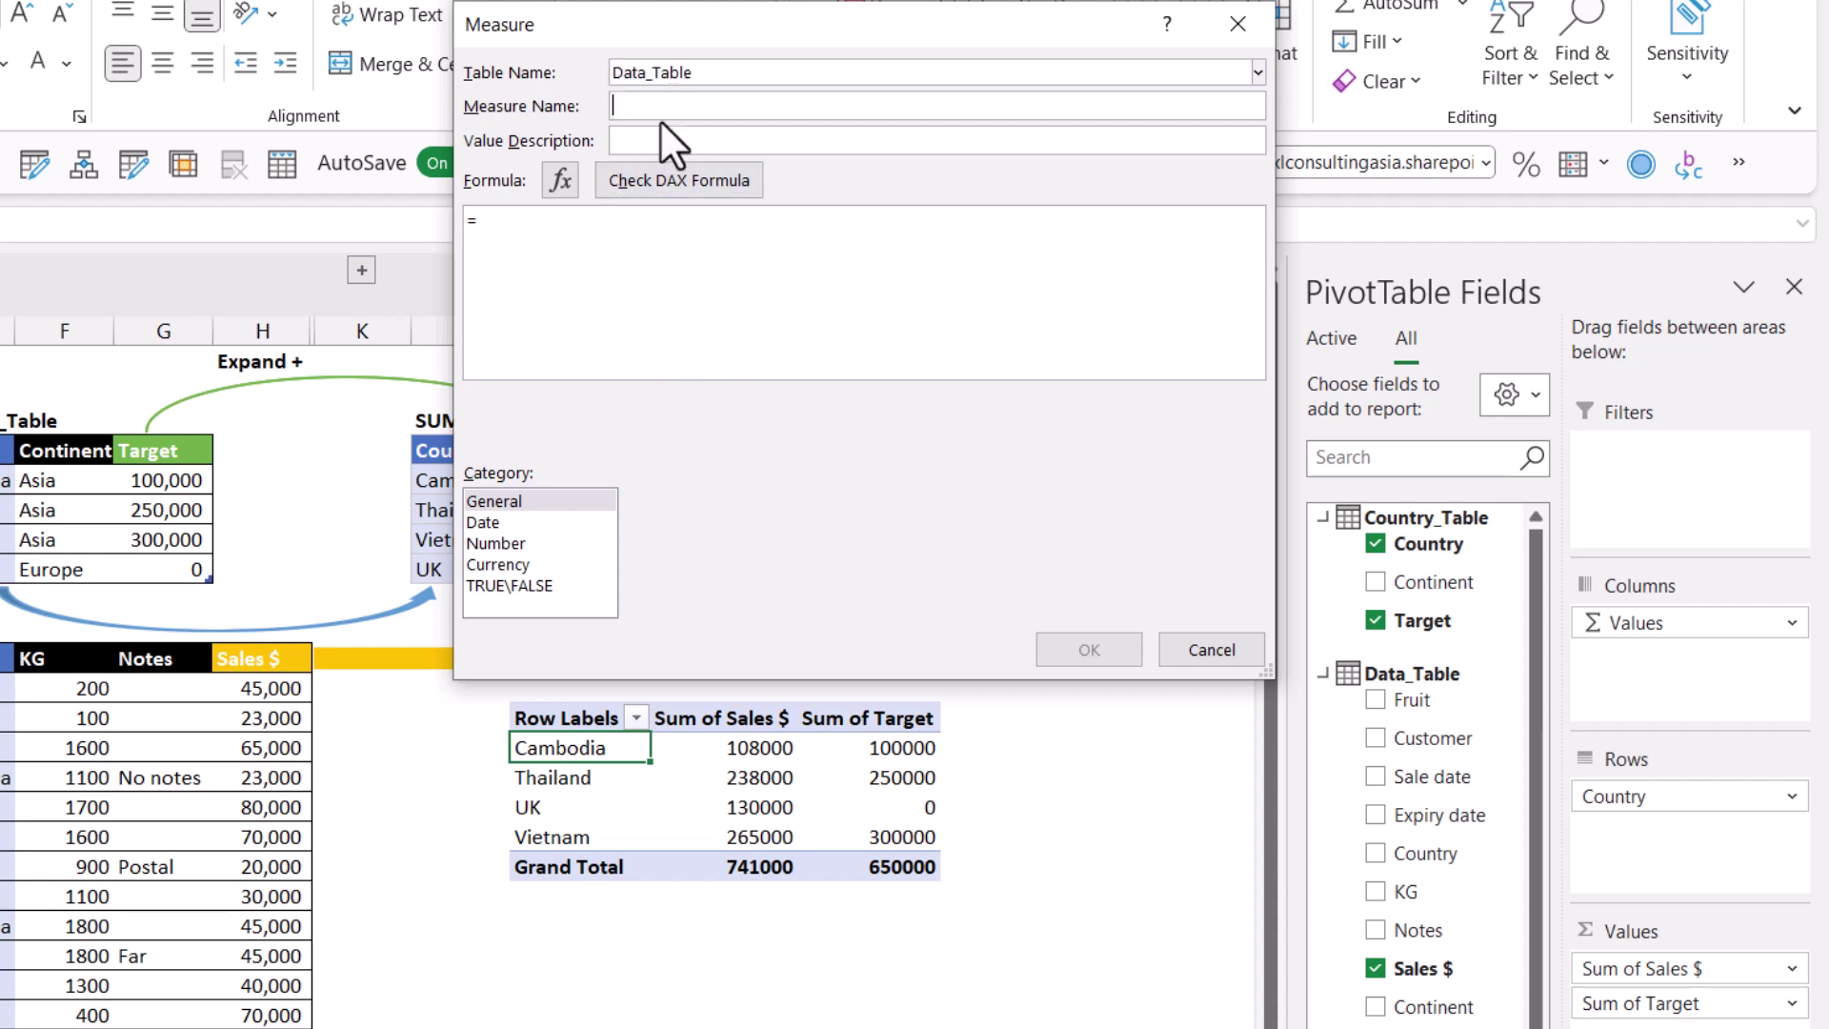
type("Differenc")
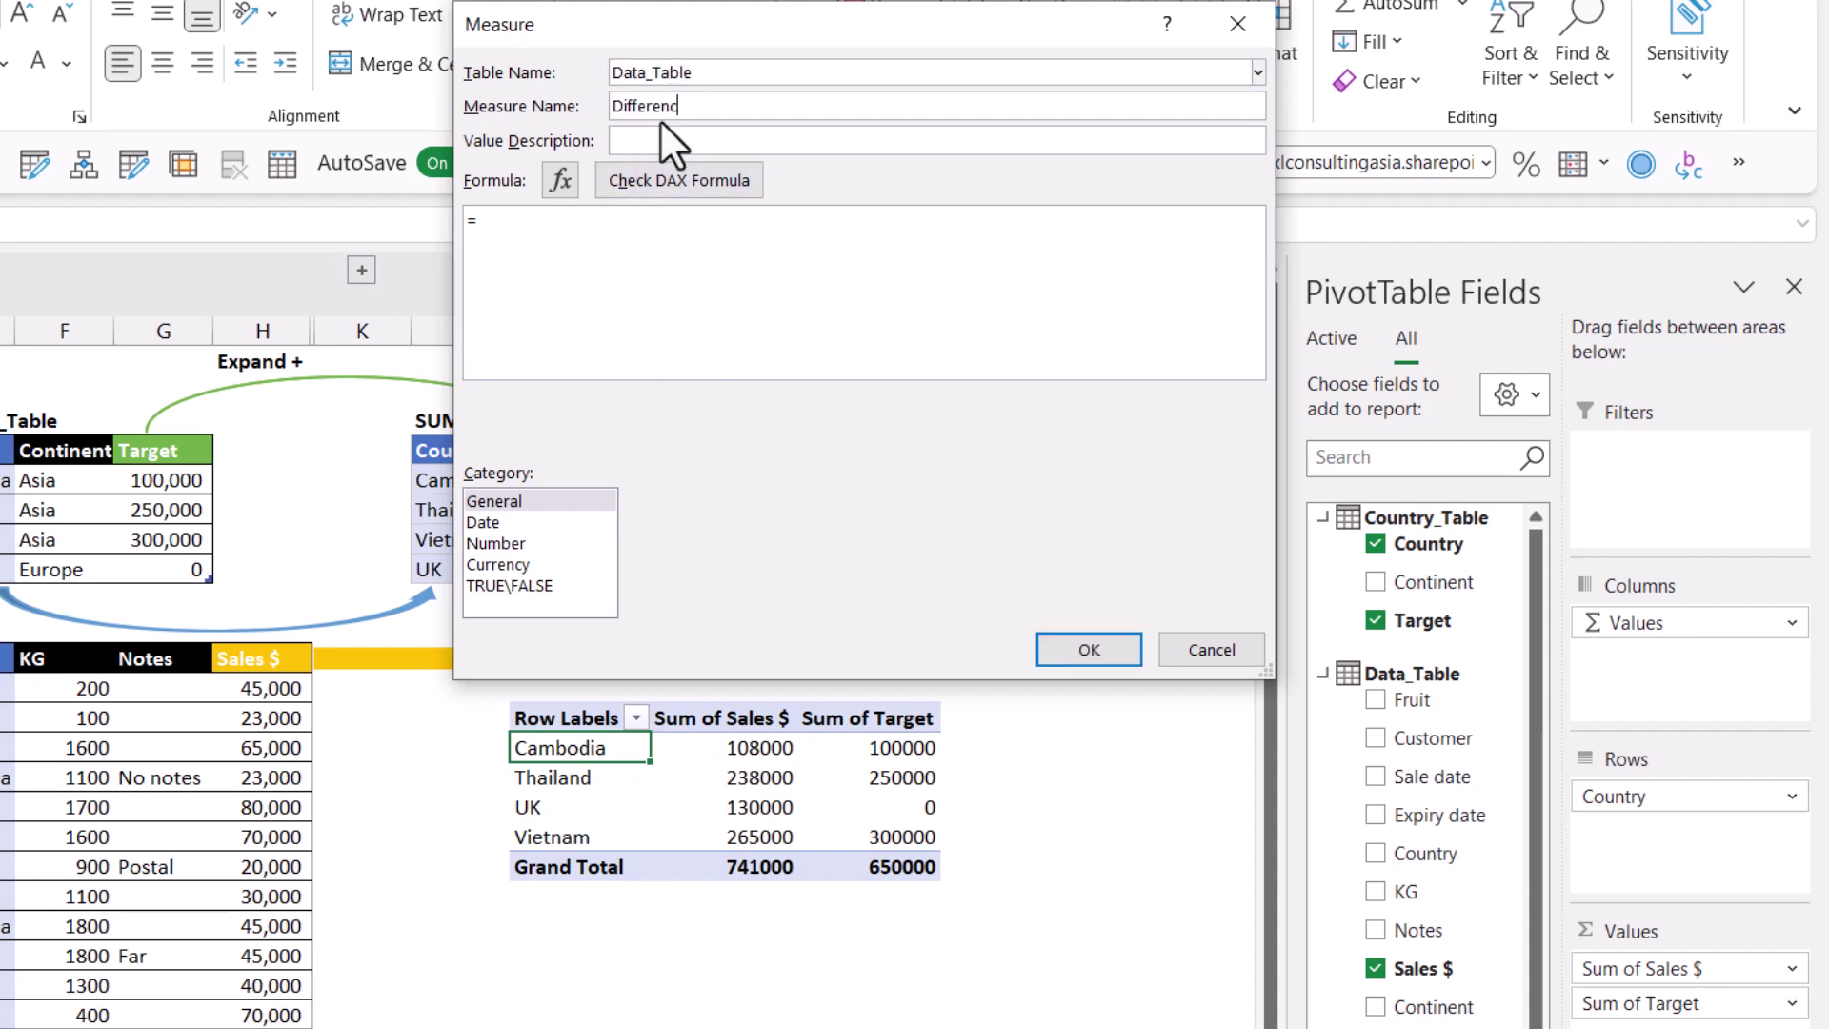
type("e")
left_click(654, 251)
type("S")
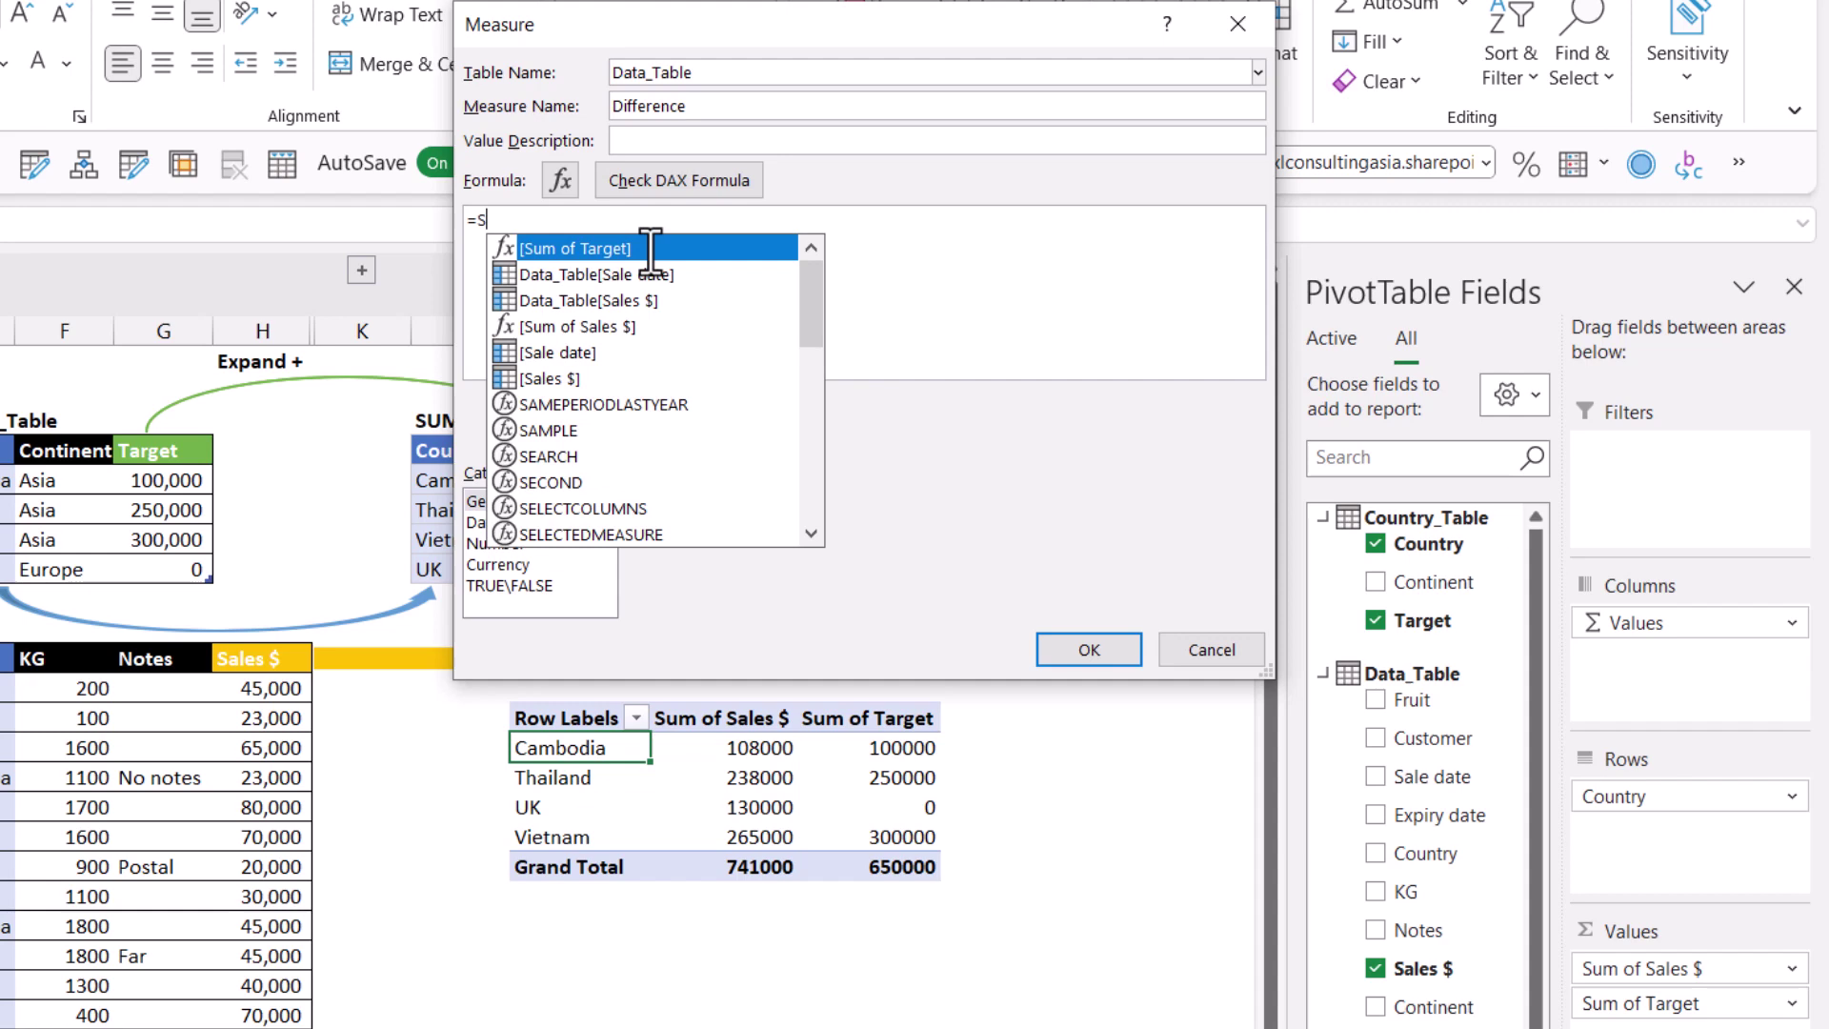
type("UM")
double_click(615, 303)
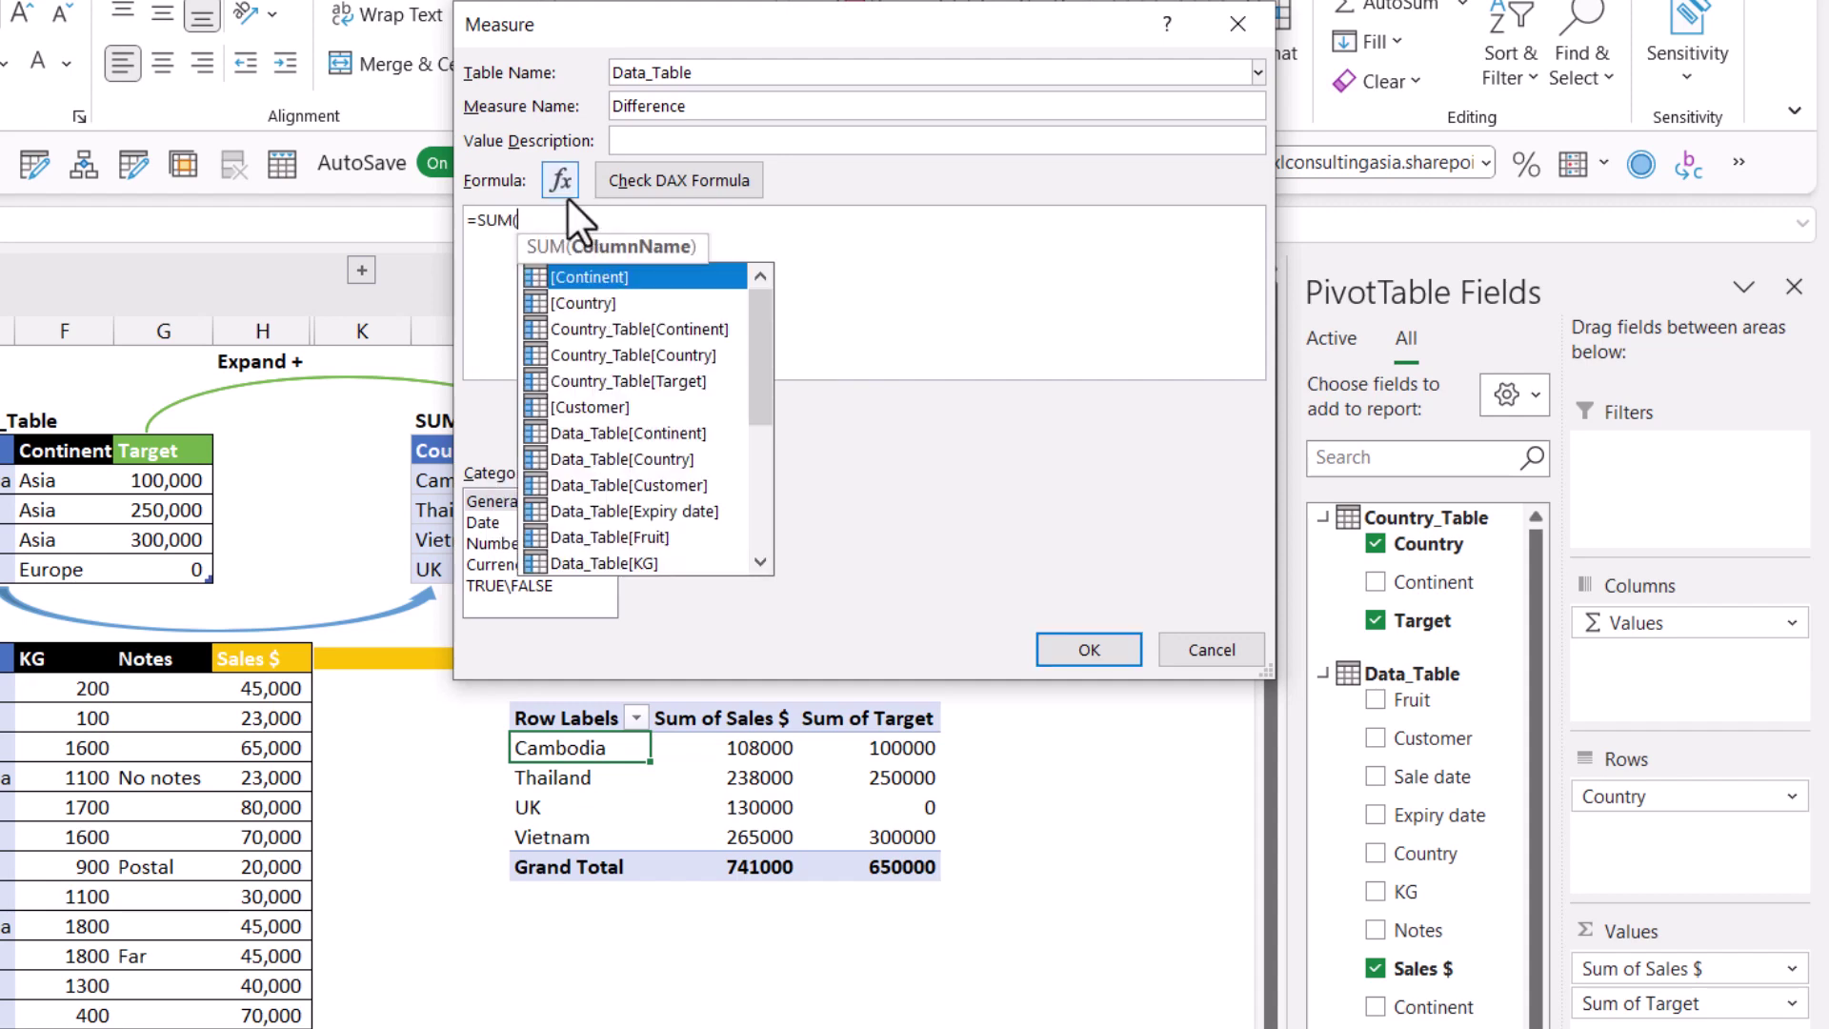
type("Targ")
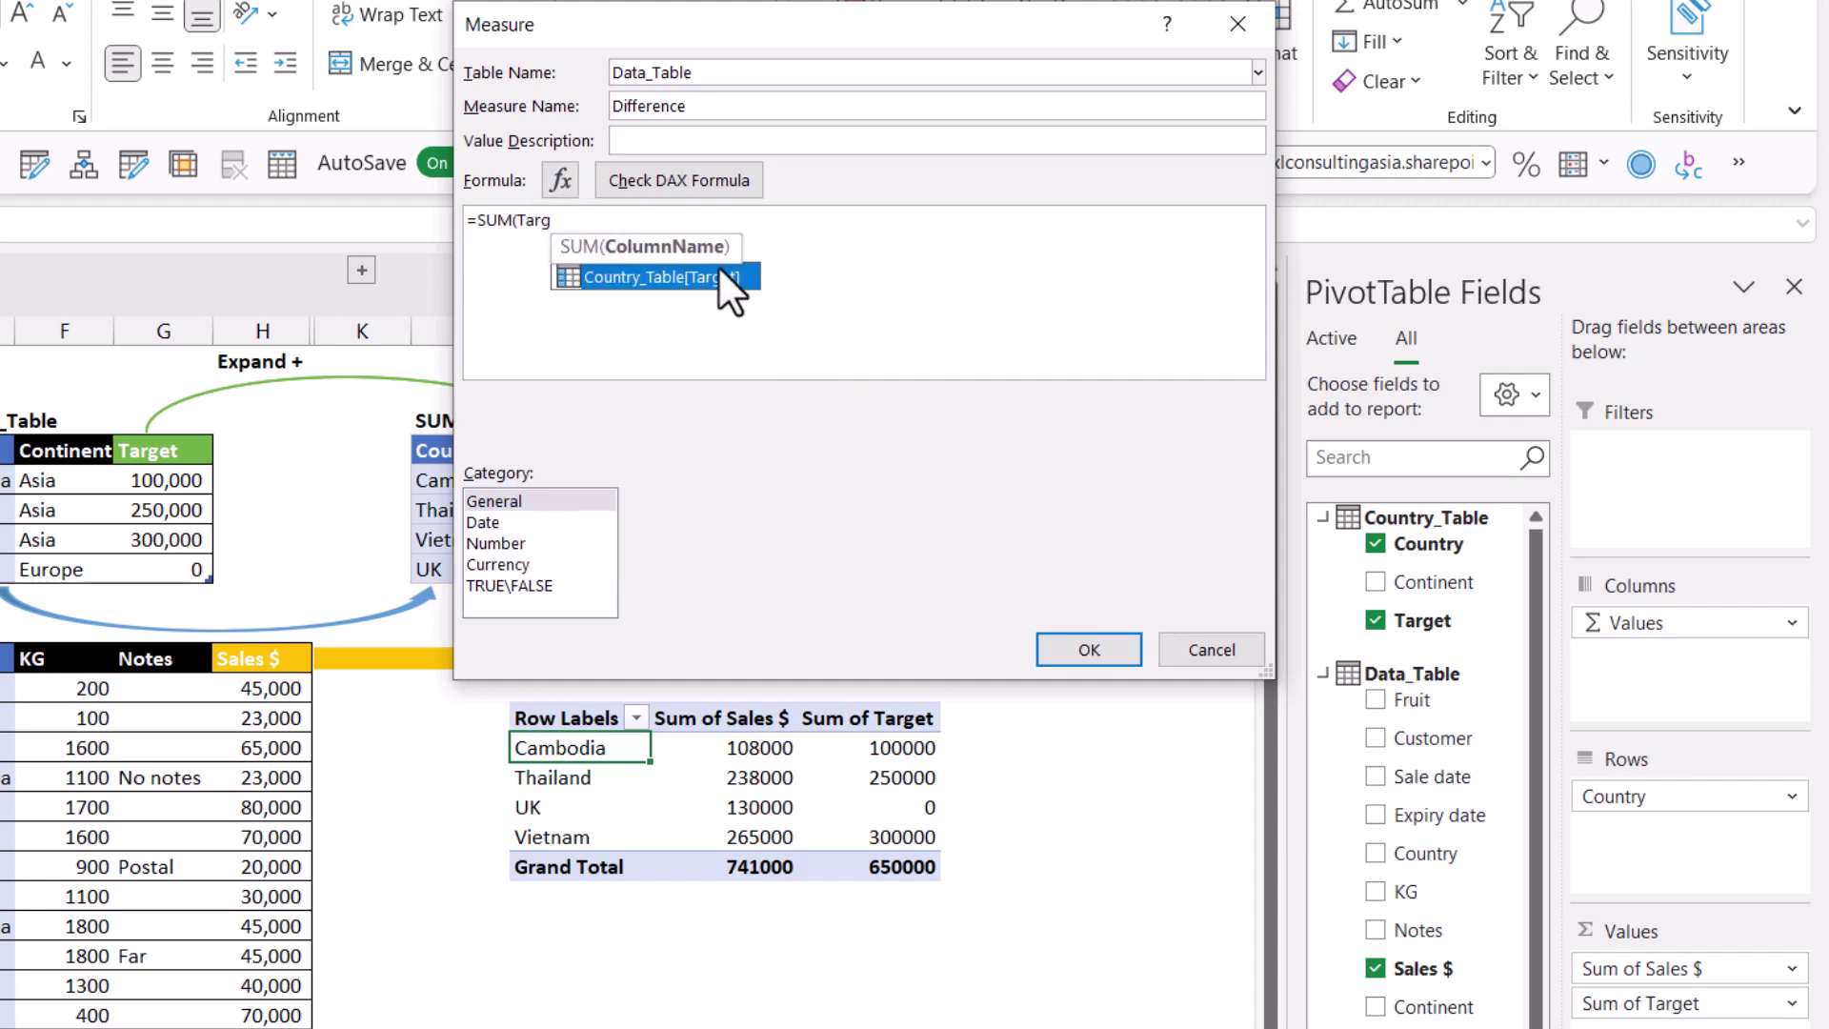
double_click(666, 278)
- Complete the formula by subtracting SUM(Data_Table[Sales $])
type(")")
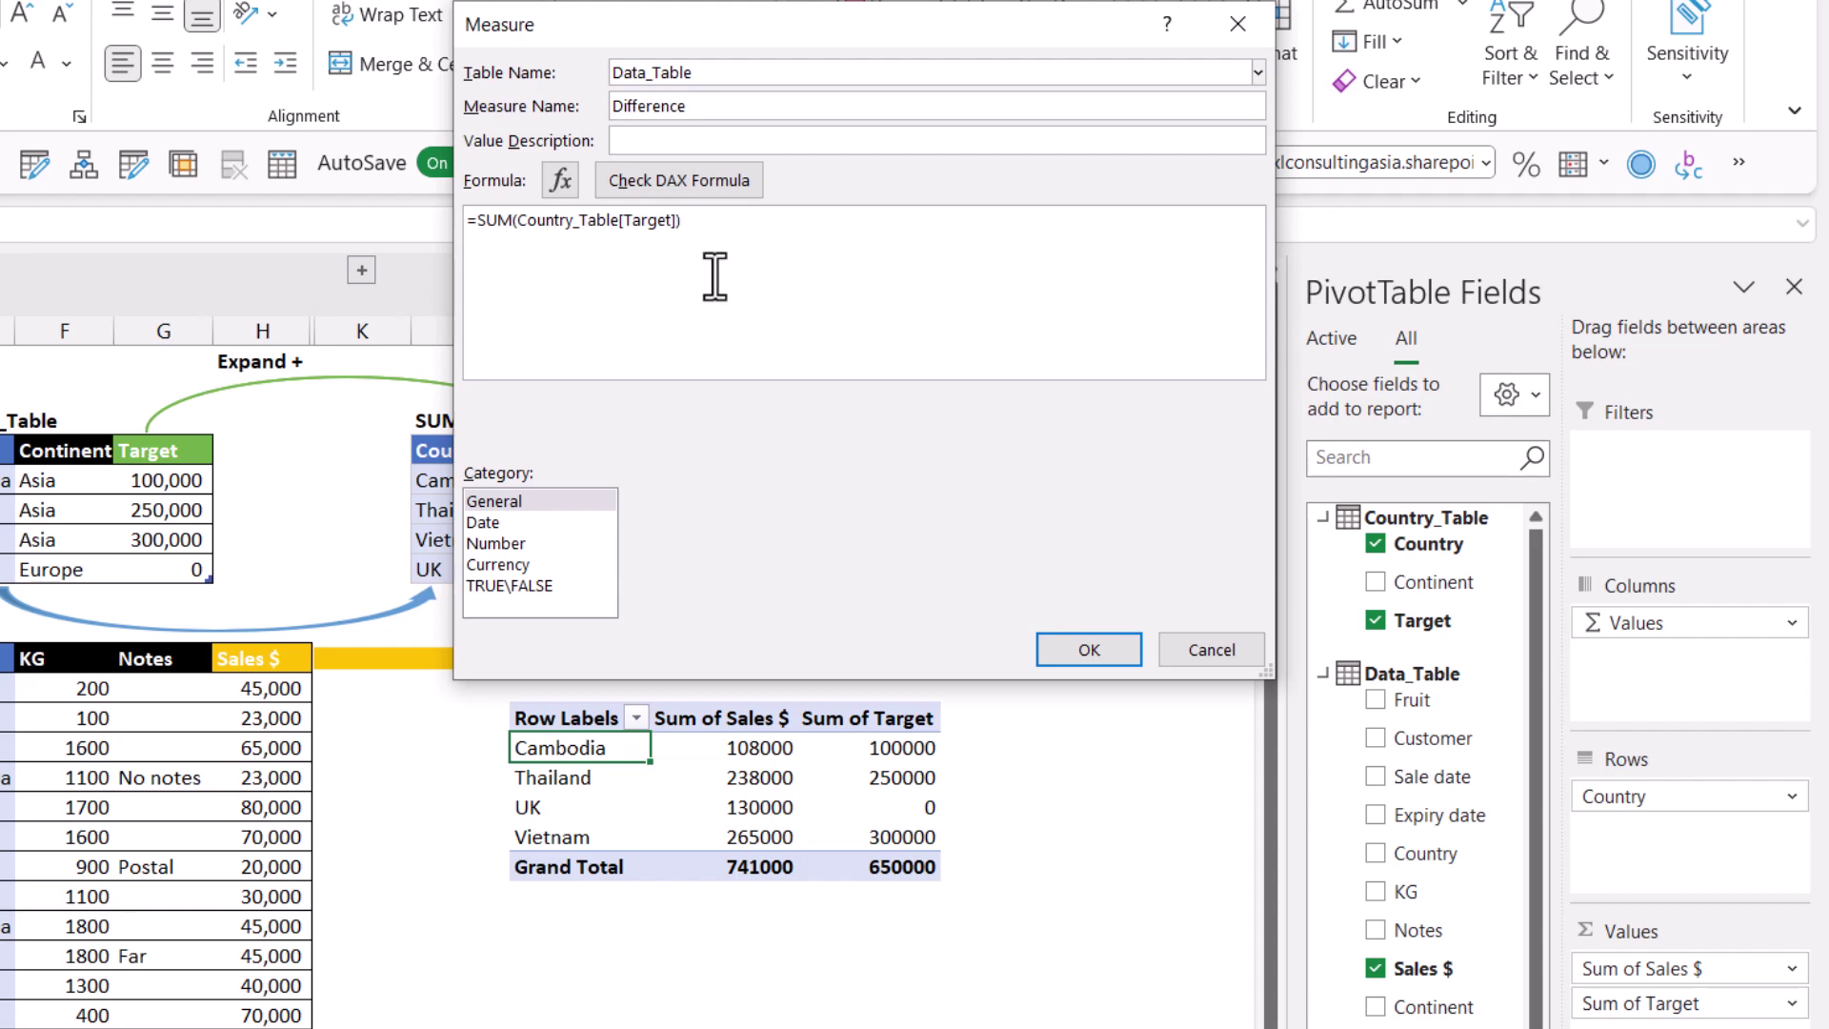
type("-SUM")
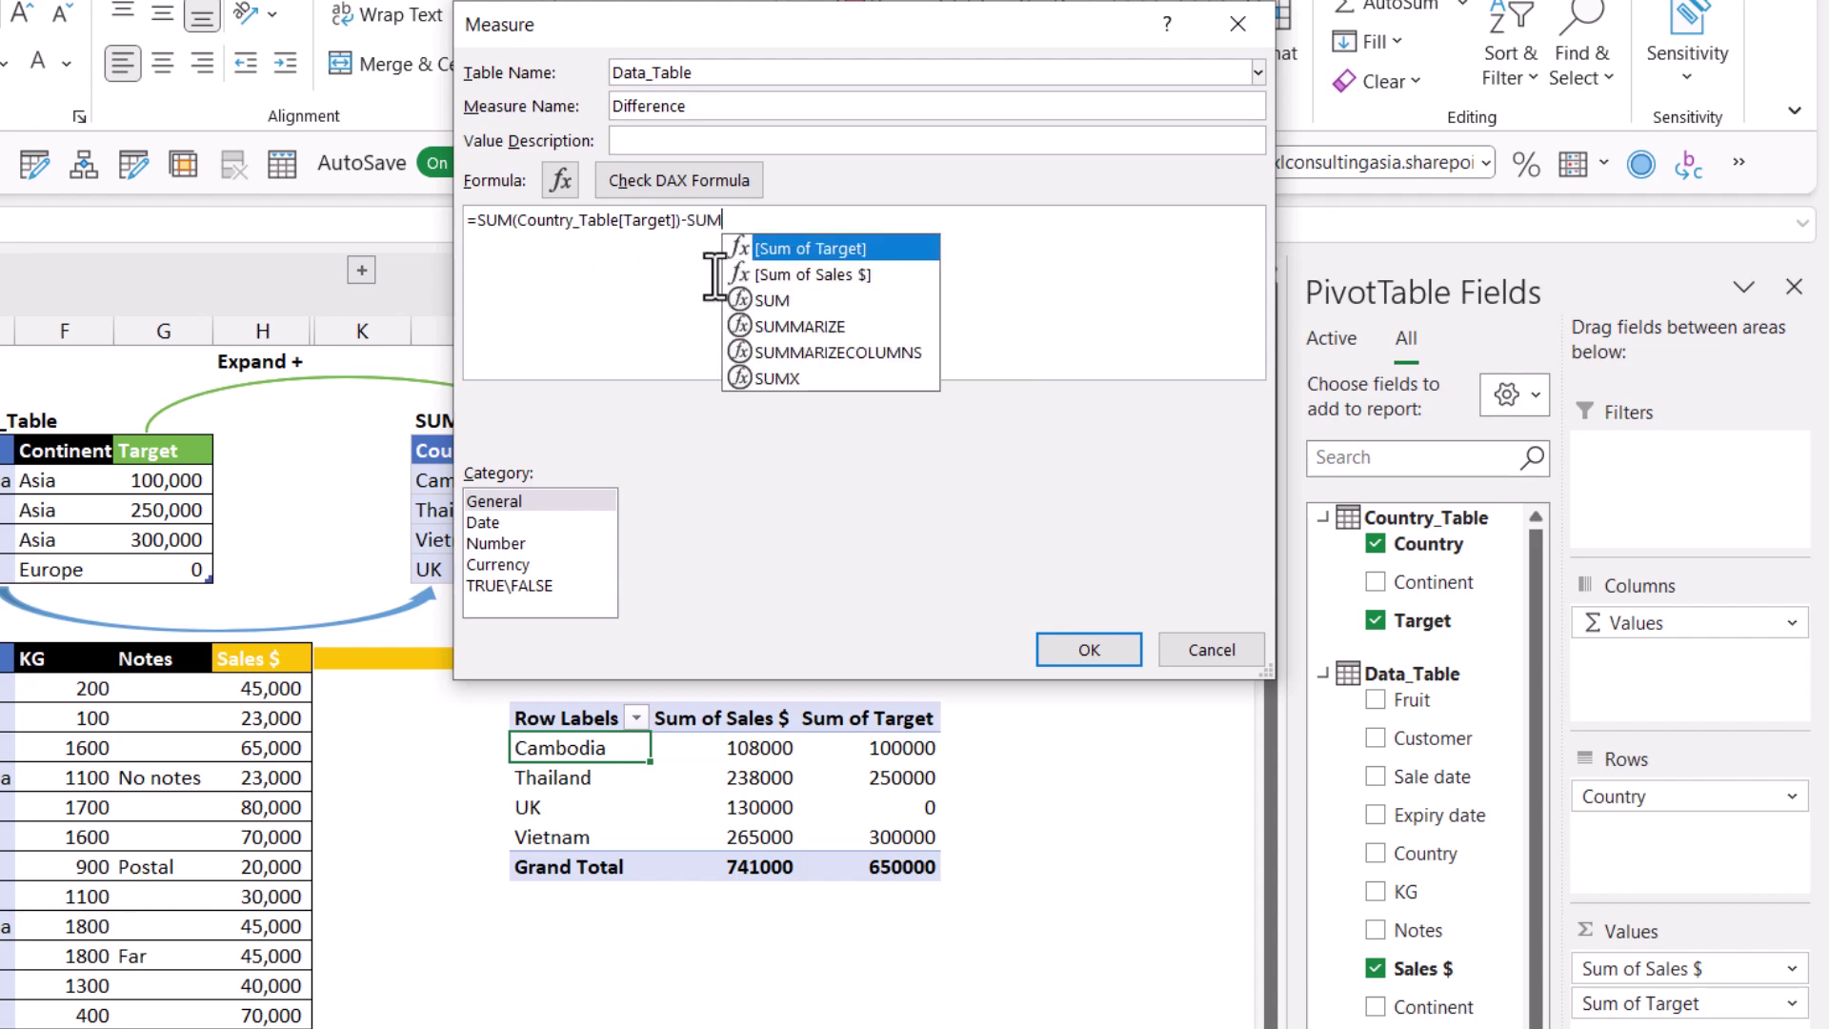
double_click(779, 299)
type("sales")
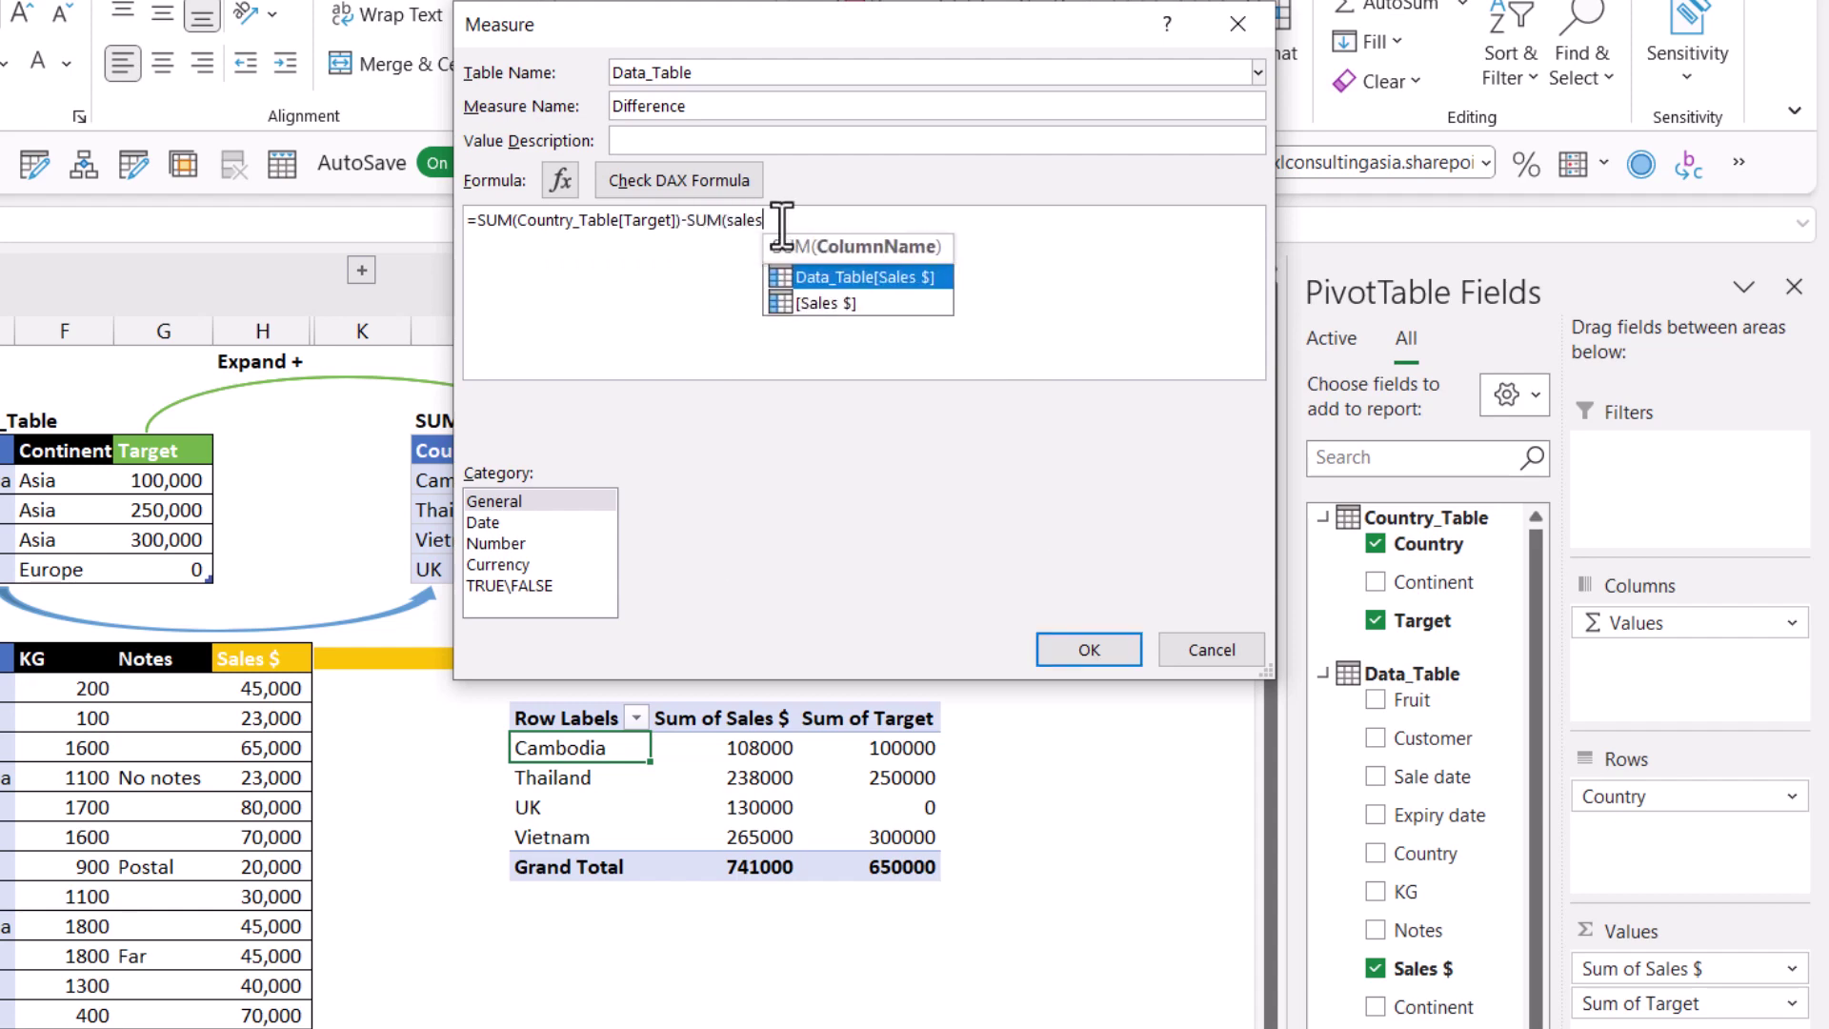
double_click(861, 276)
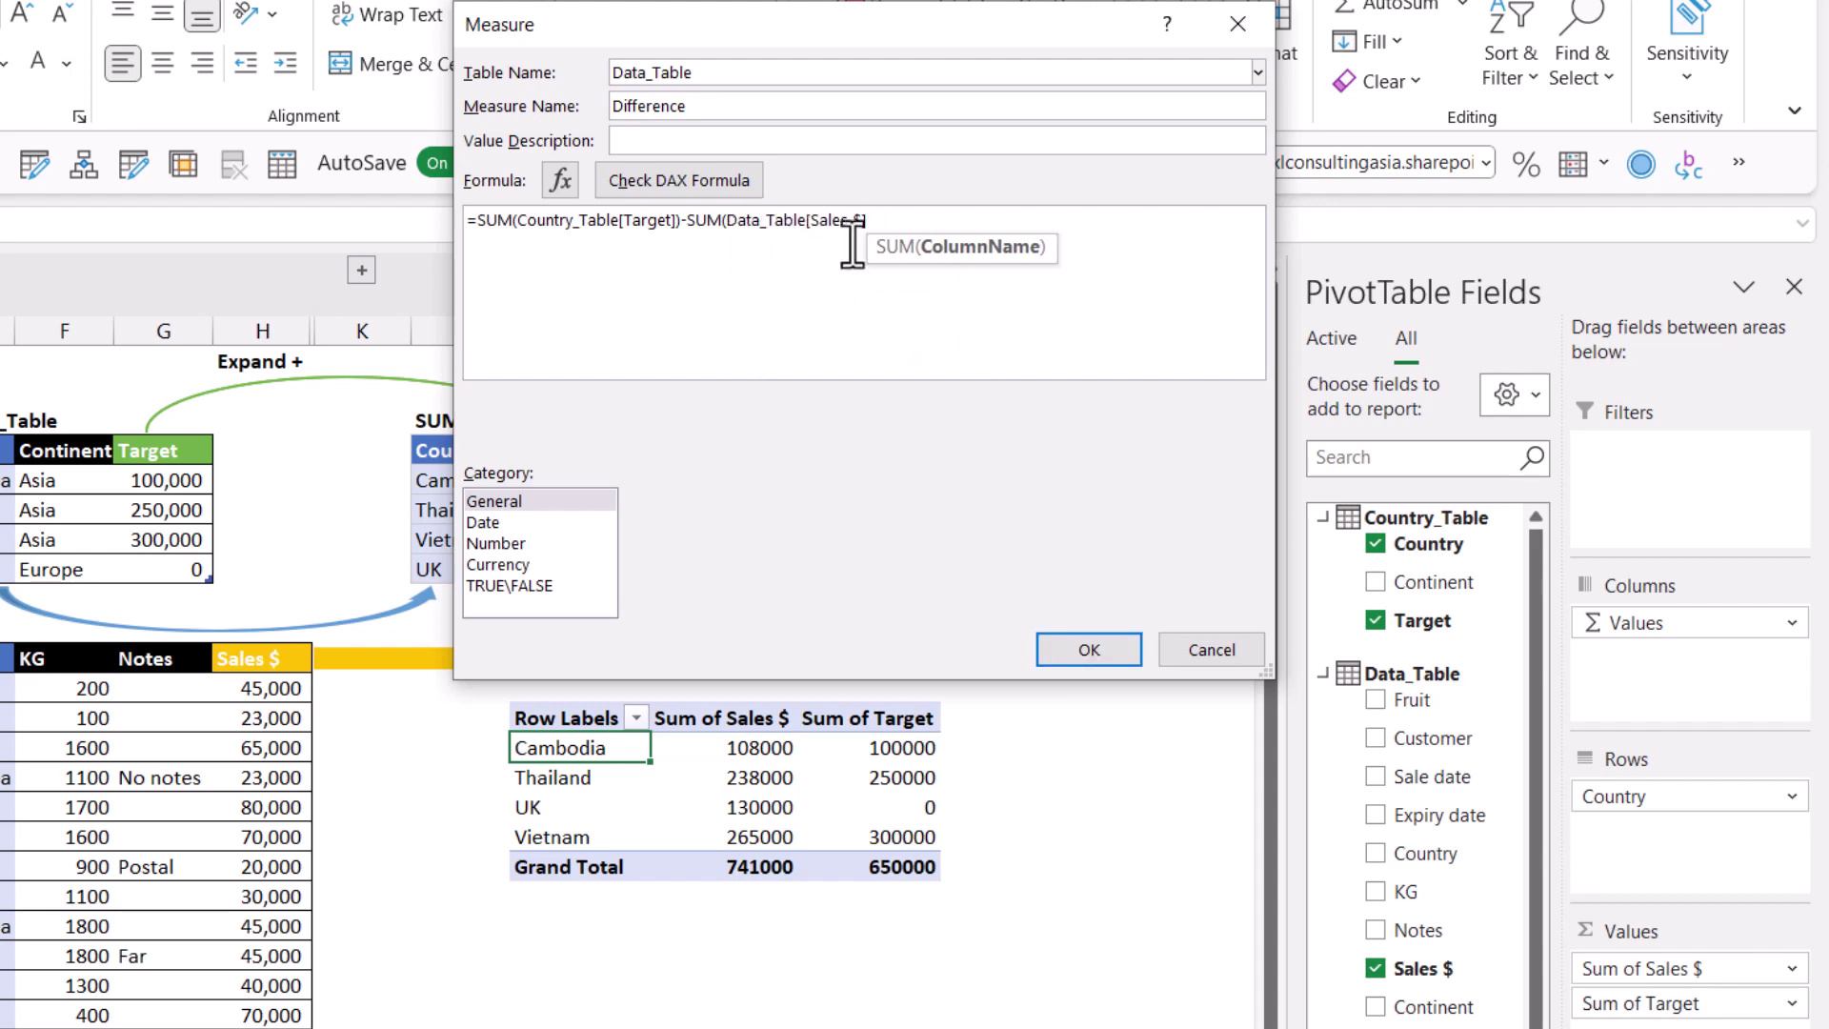
type(")")
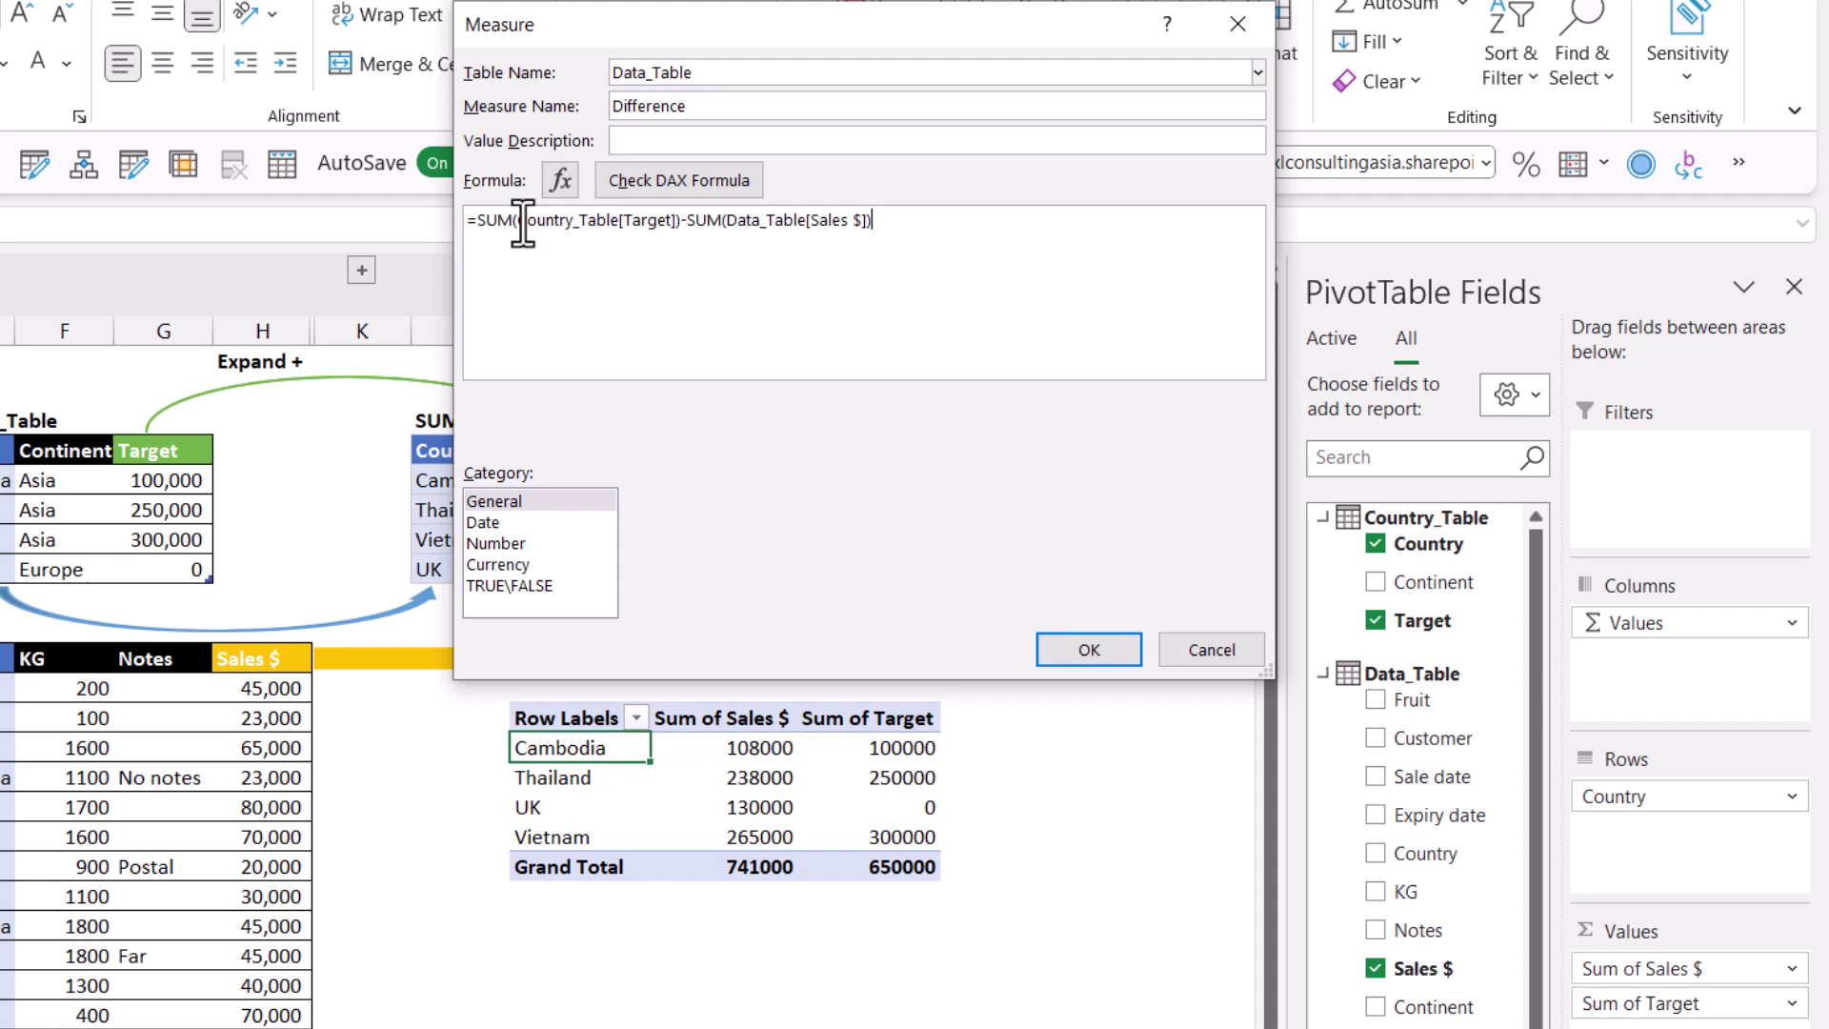
- Review the formula, check it for DAX errors, and save the Difference measure
double_click(488, 220)
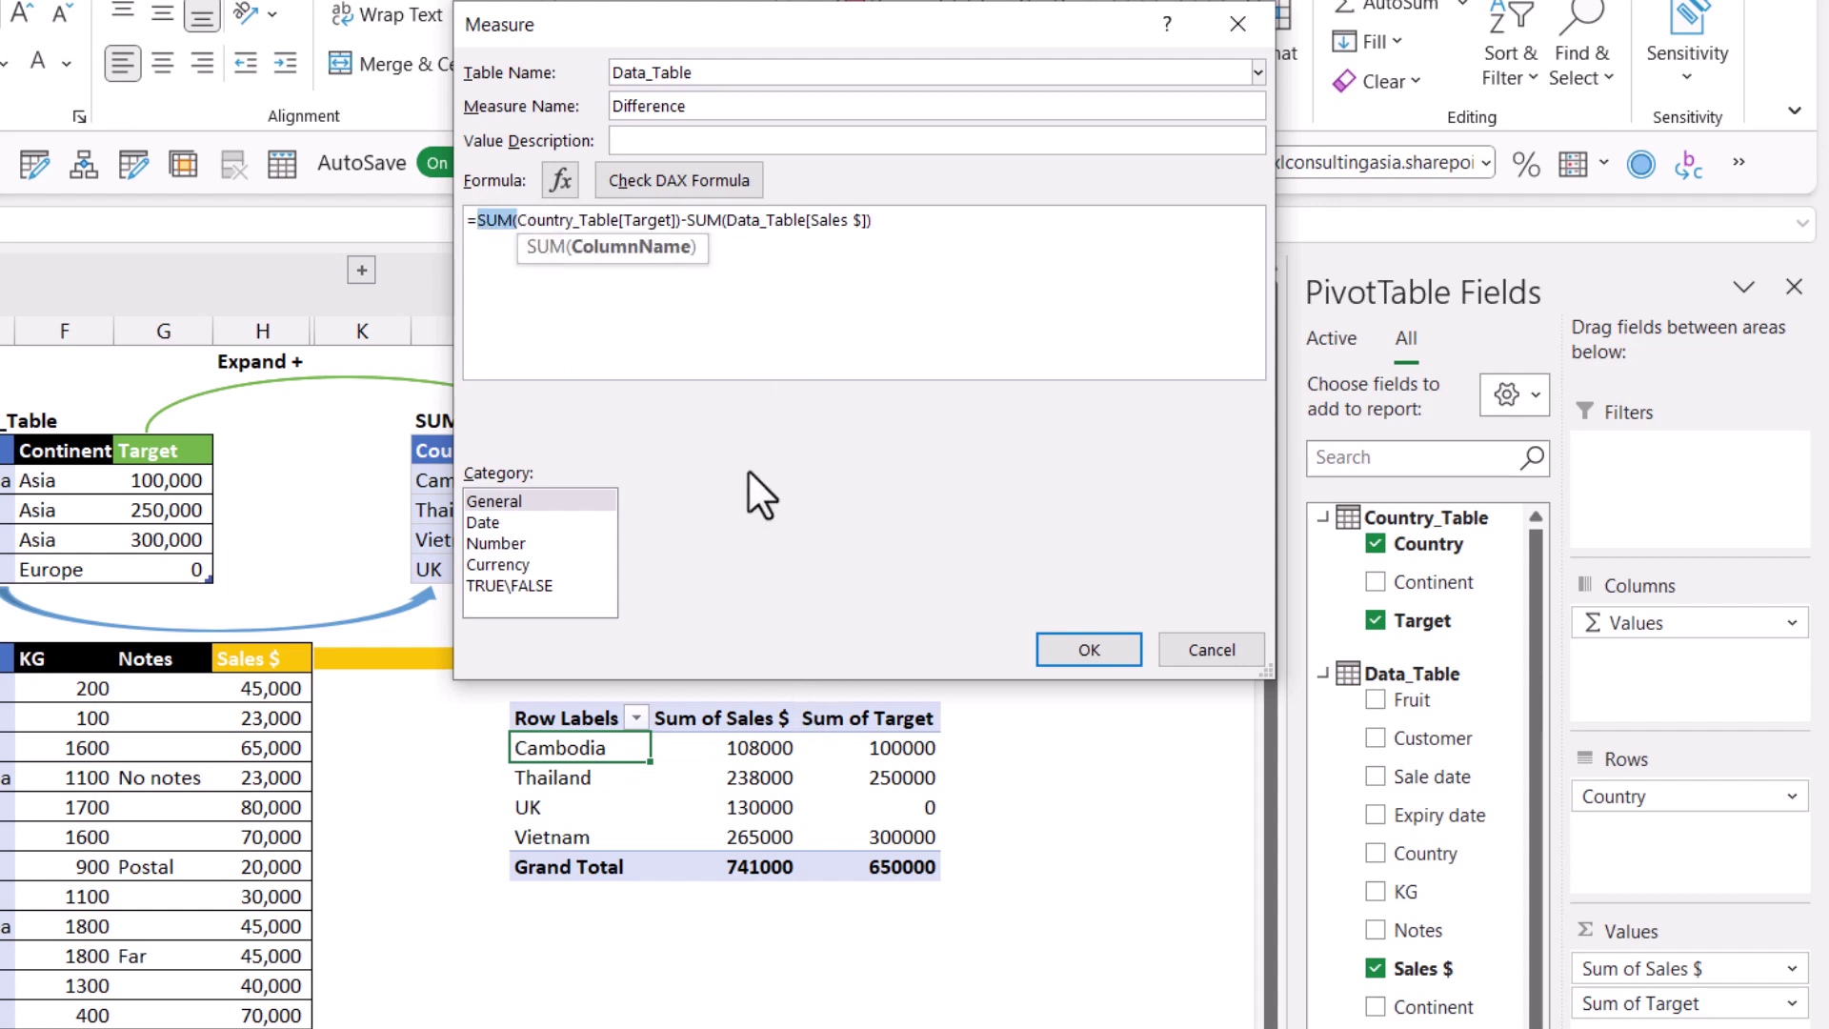
left_click_drag(727, 220, 802, 224)
left_click(969, 219)
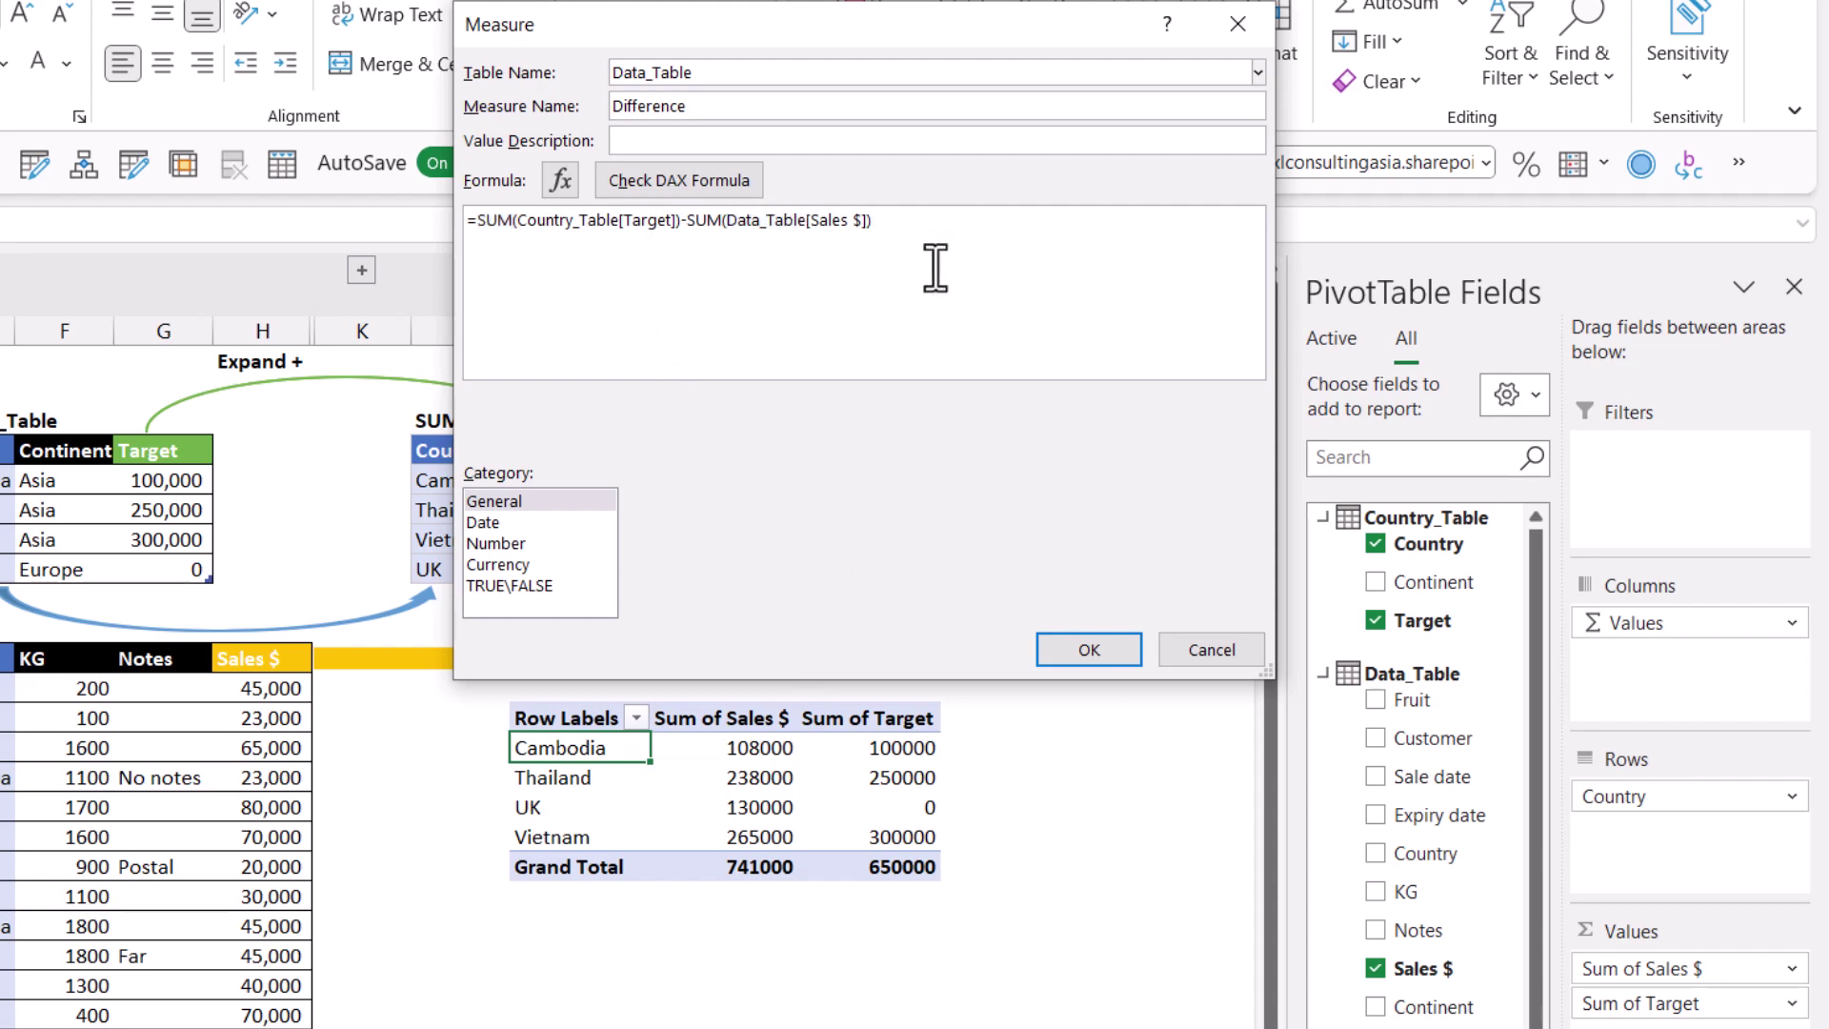
left_click(696, 186)
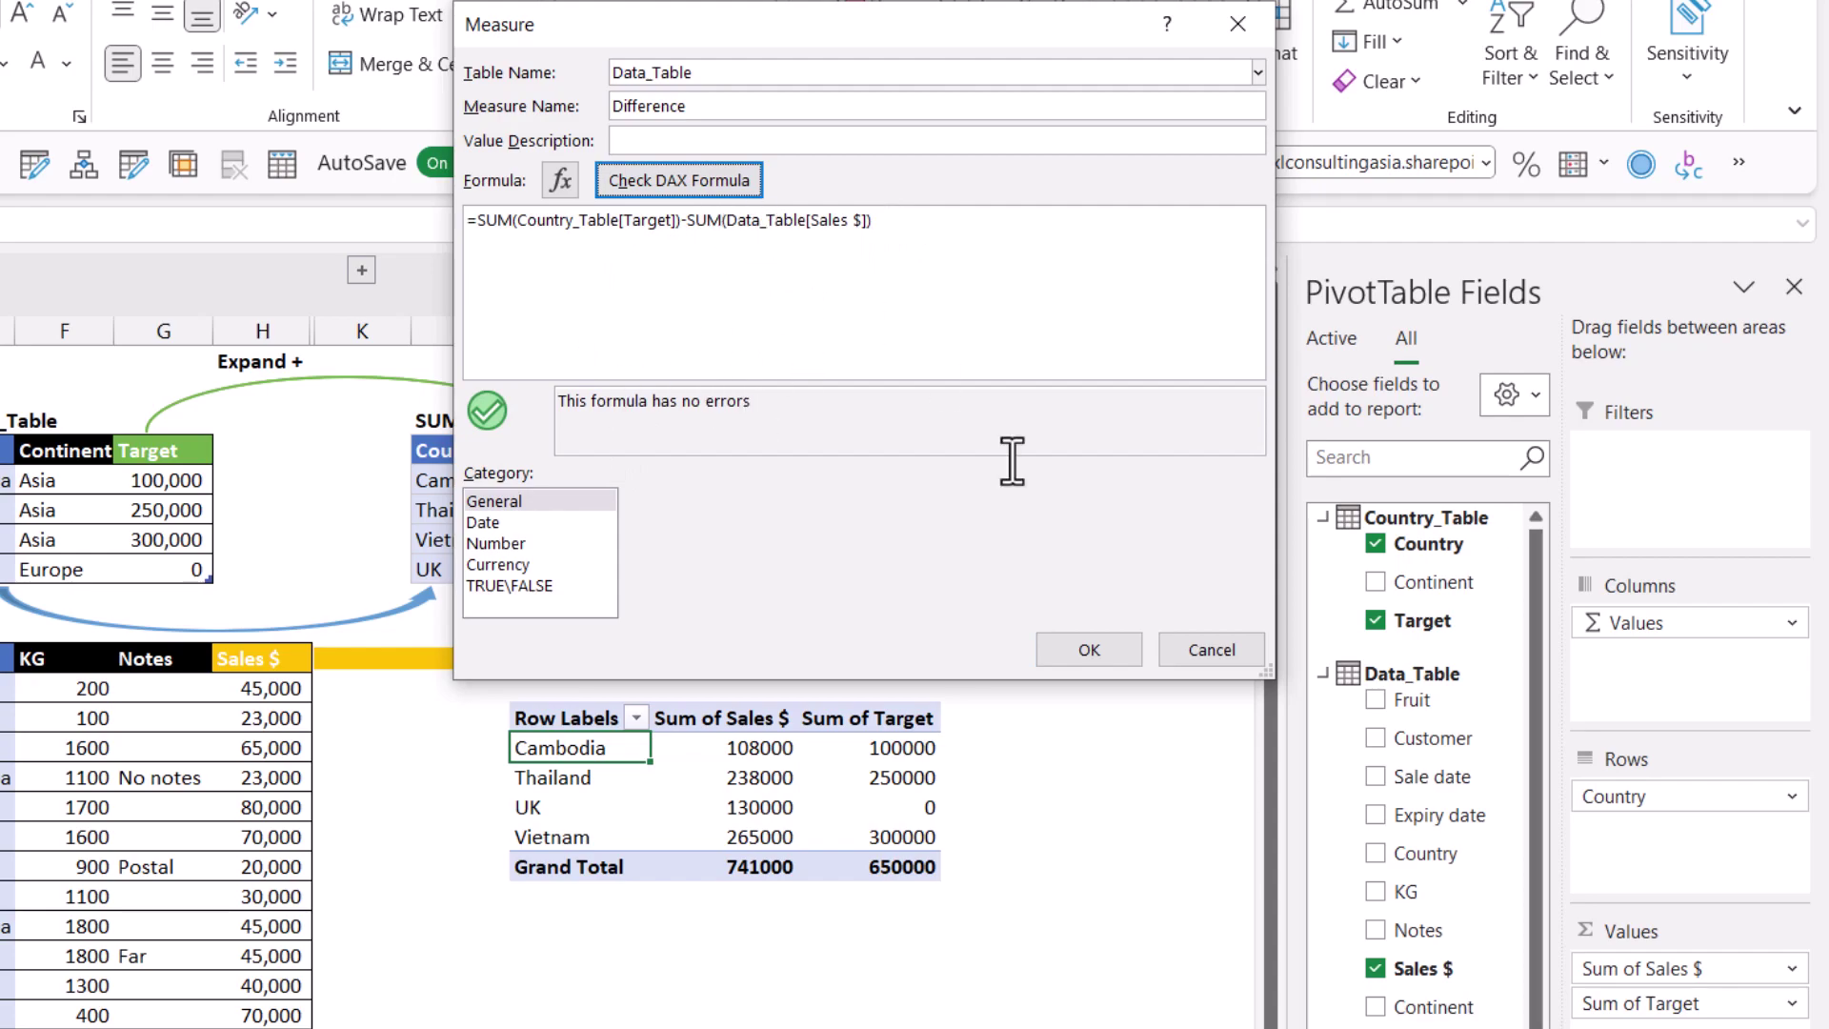
left_click(1088, 649)
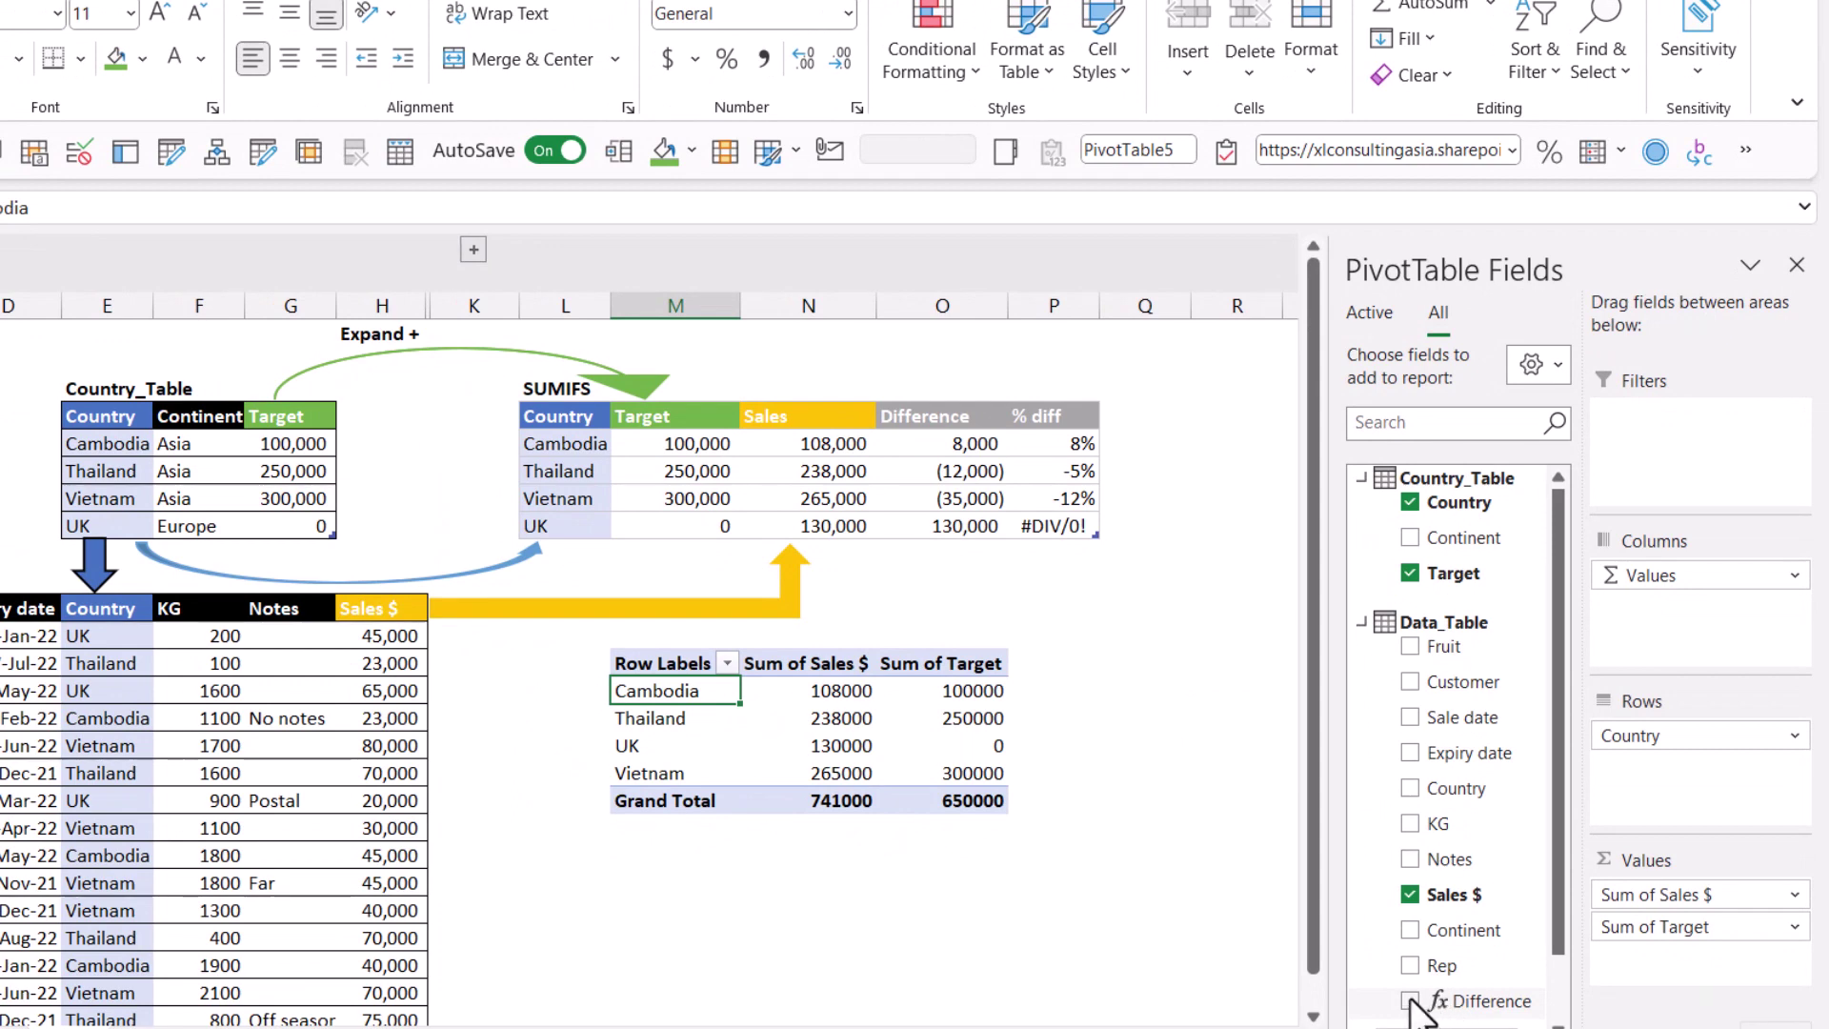
- Add Difference to the PivotTable and select Cambodia's -8000 difference value
left_click(1411, 1000)
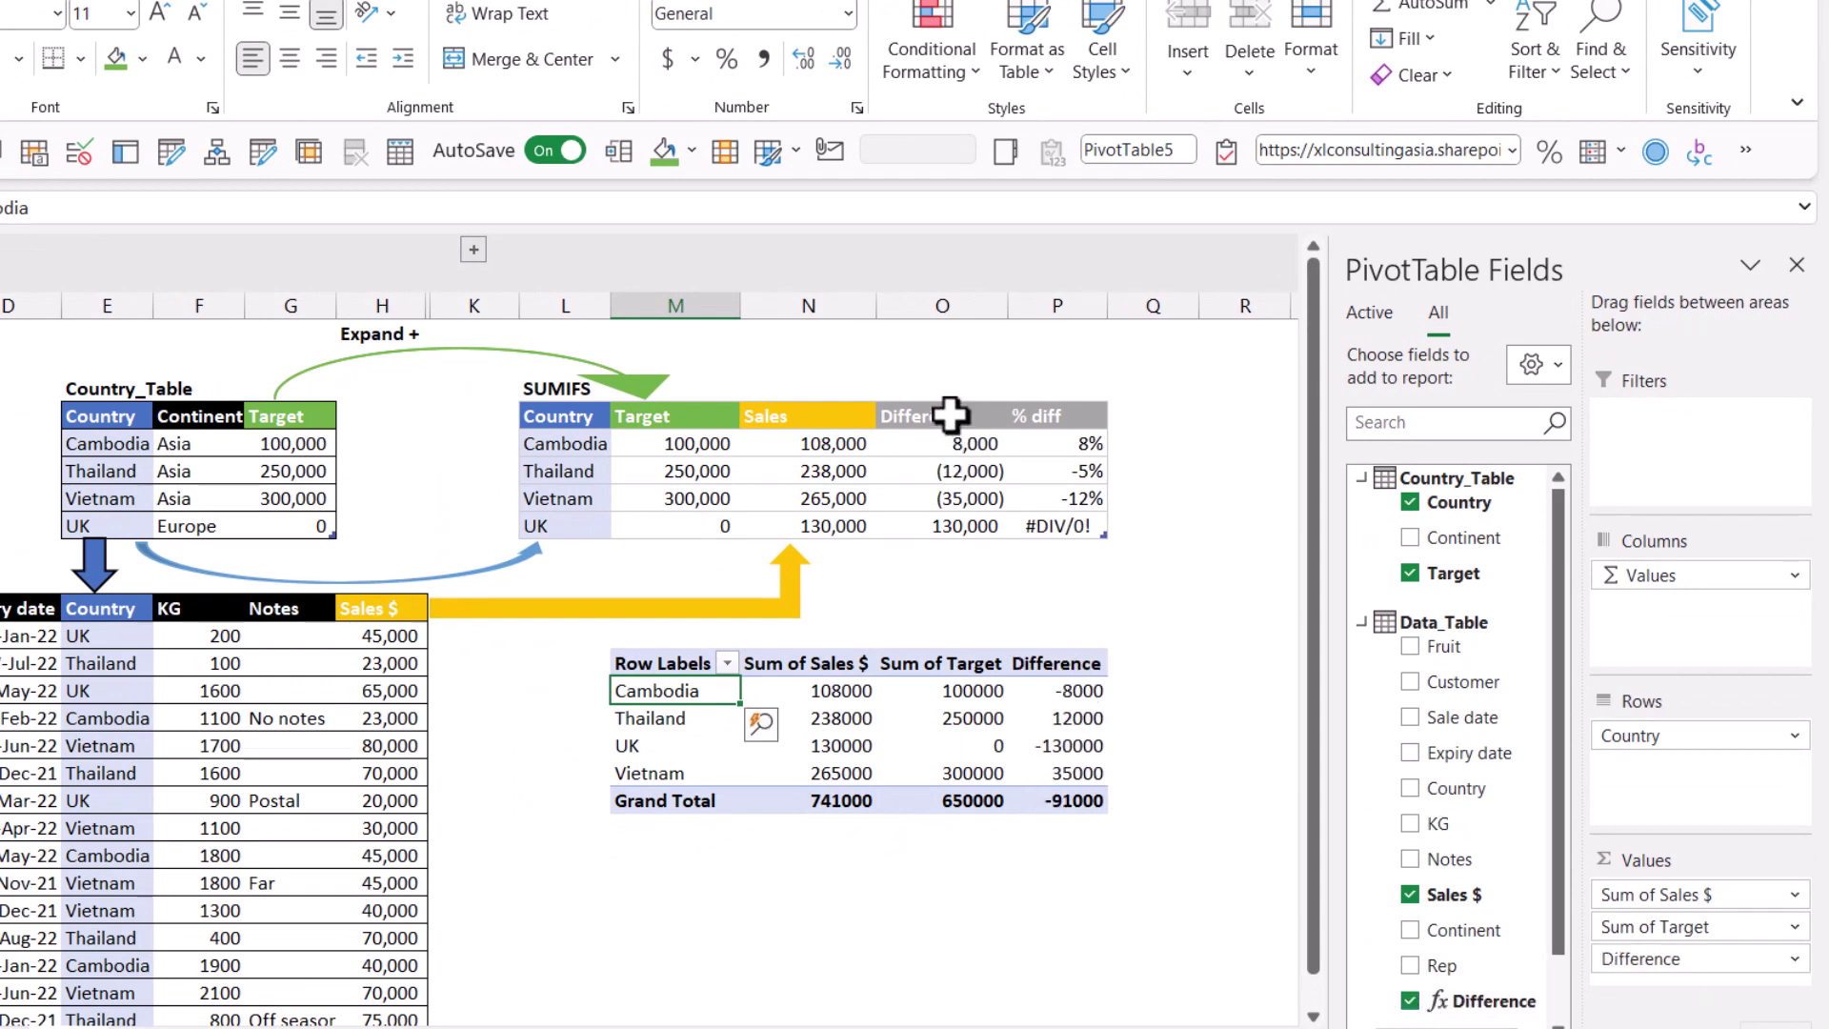
left_click_drag(678, 659, 1038, 796)
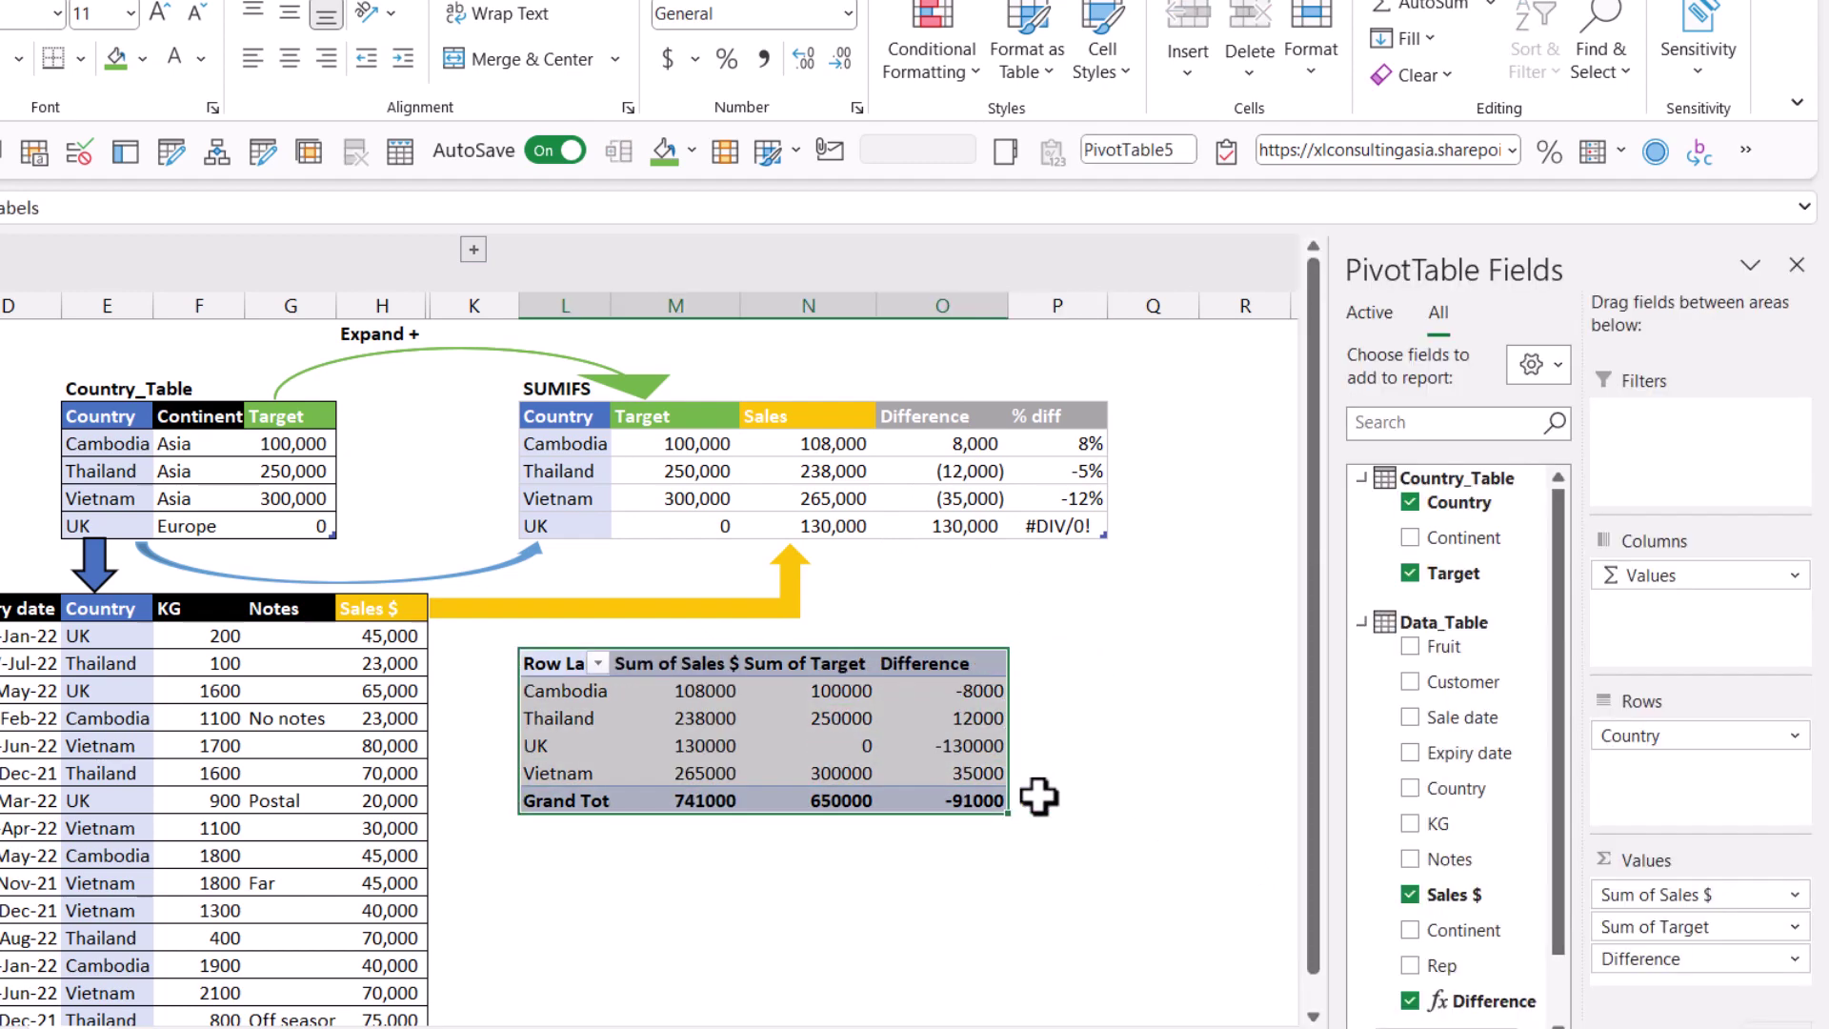
key("Right")
key("Right")
left_click(933, 684)
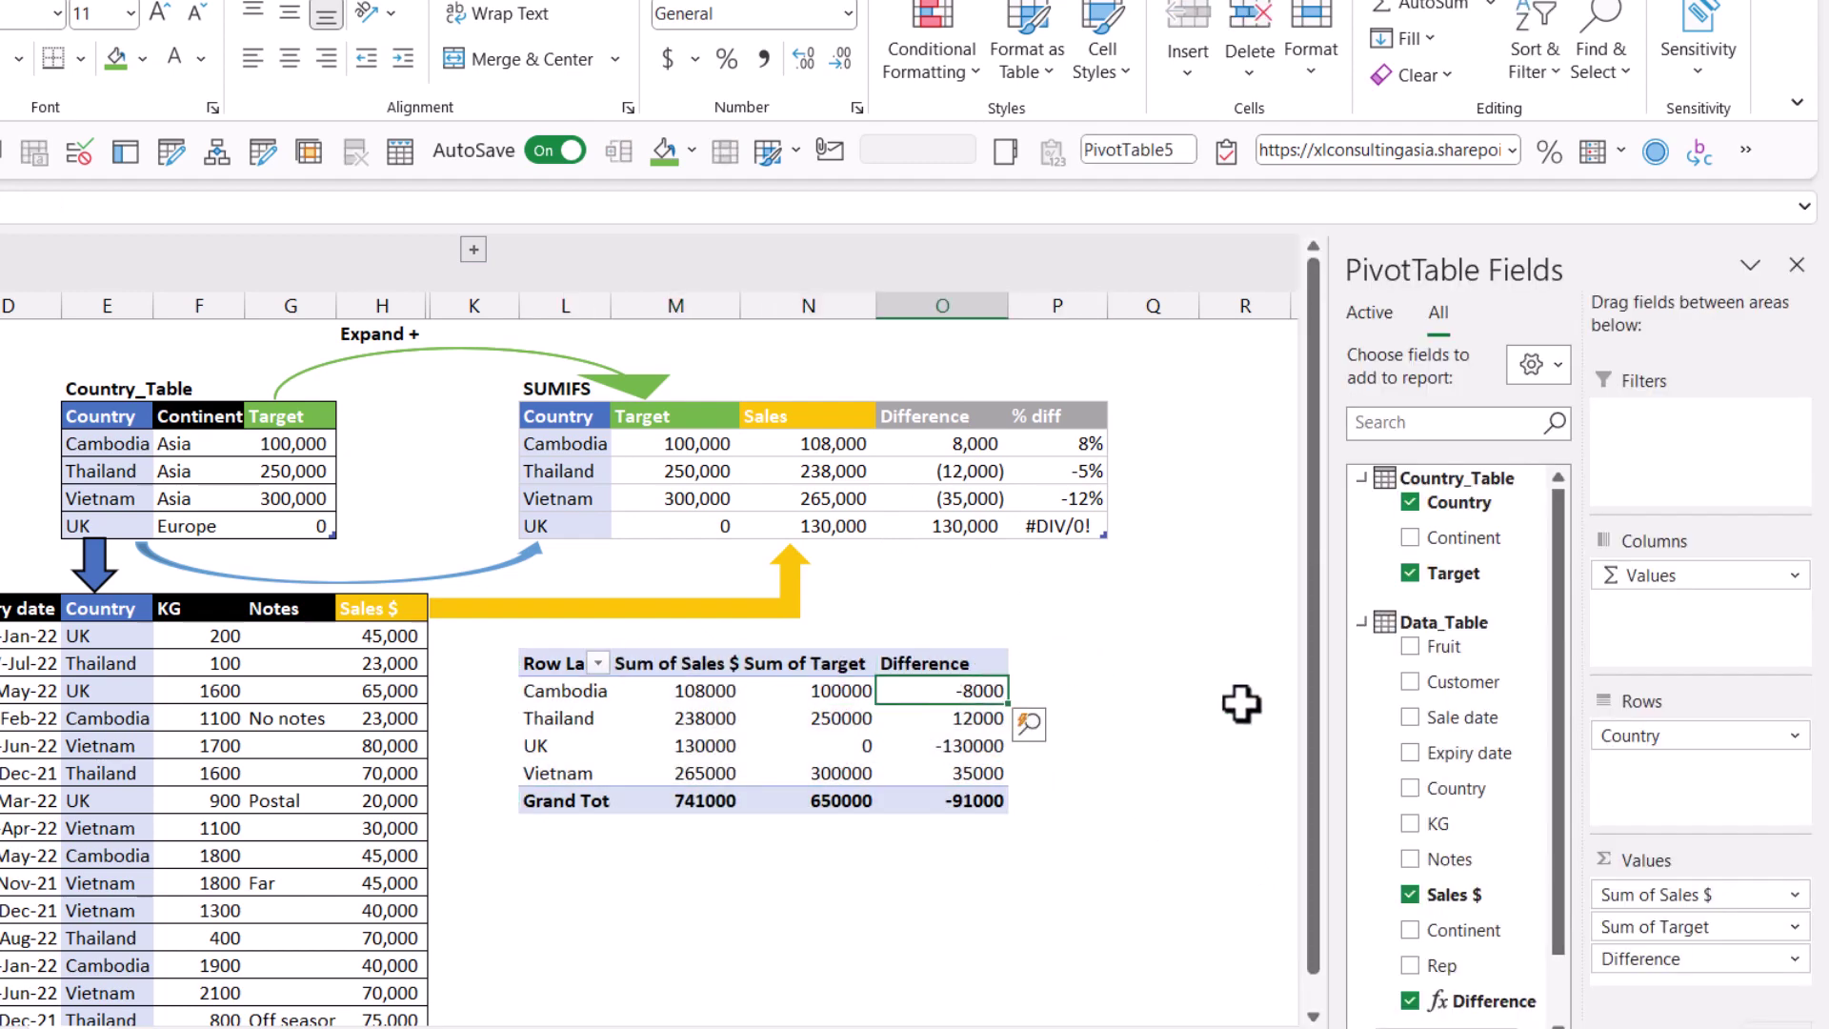
- Start a Data_Table measure named % diff using the DIVIDE function
right_click(1449, 627)
left_click(1523, 634)
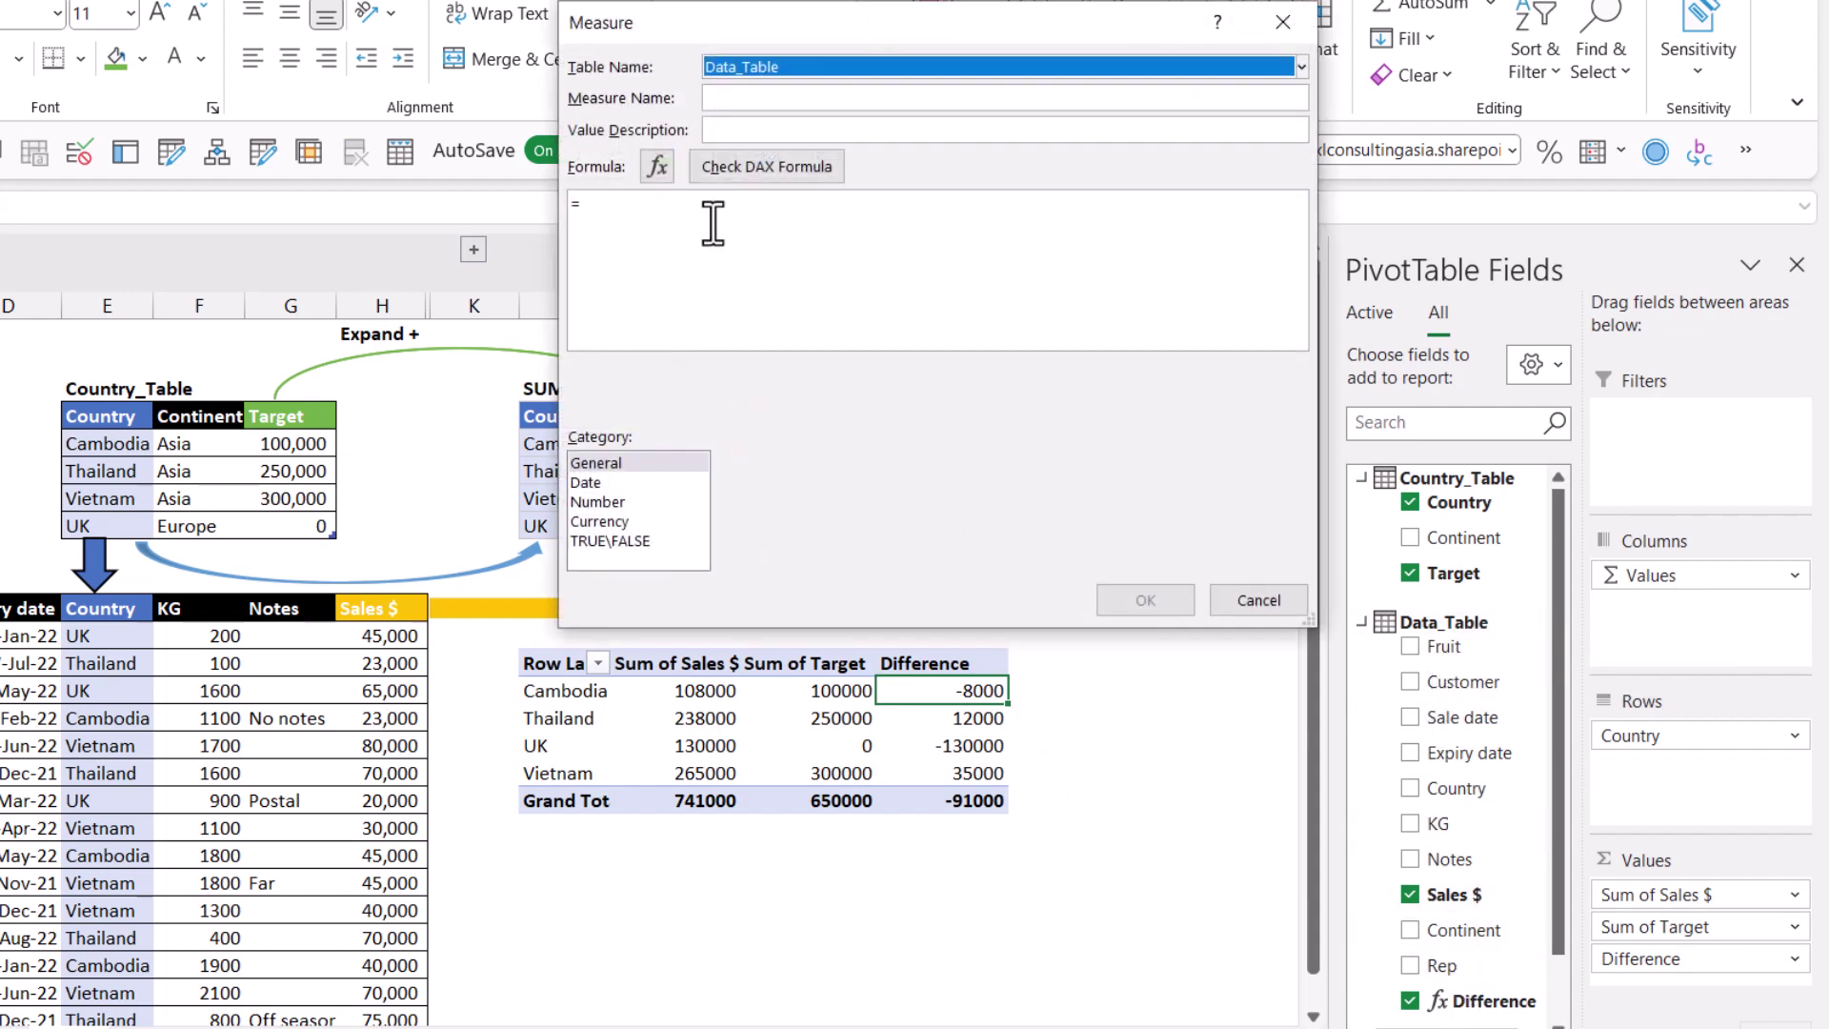
left_click(747, 99)
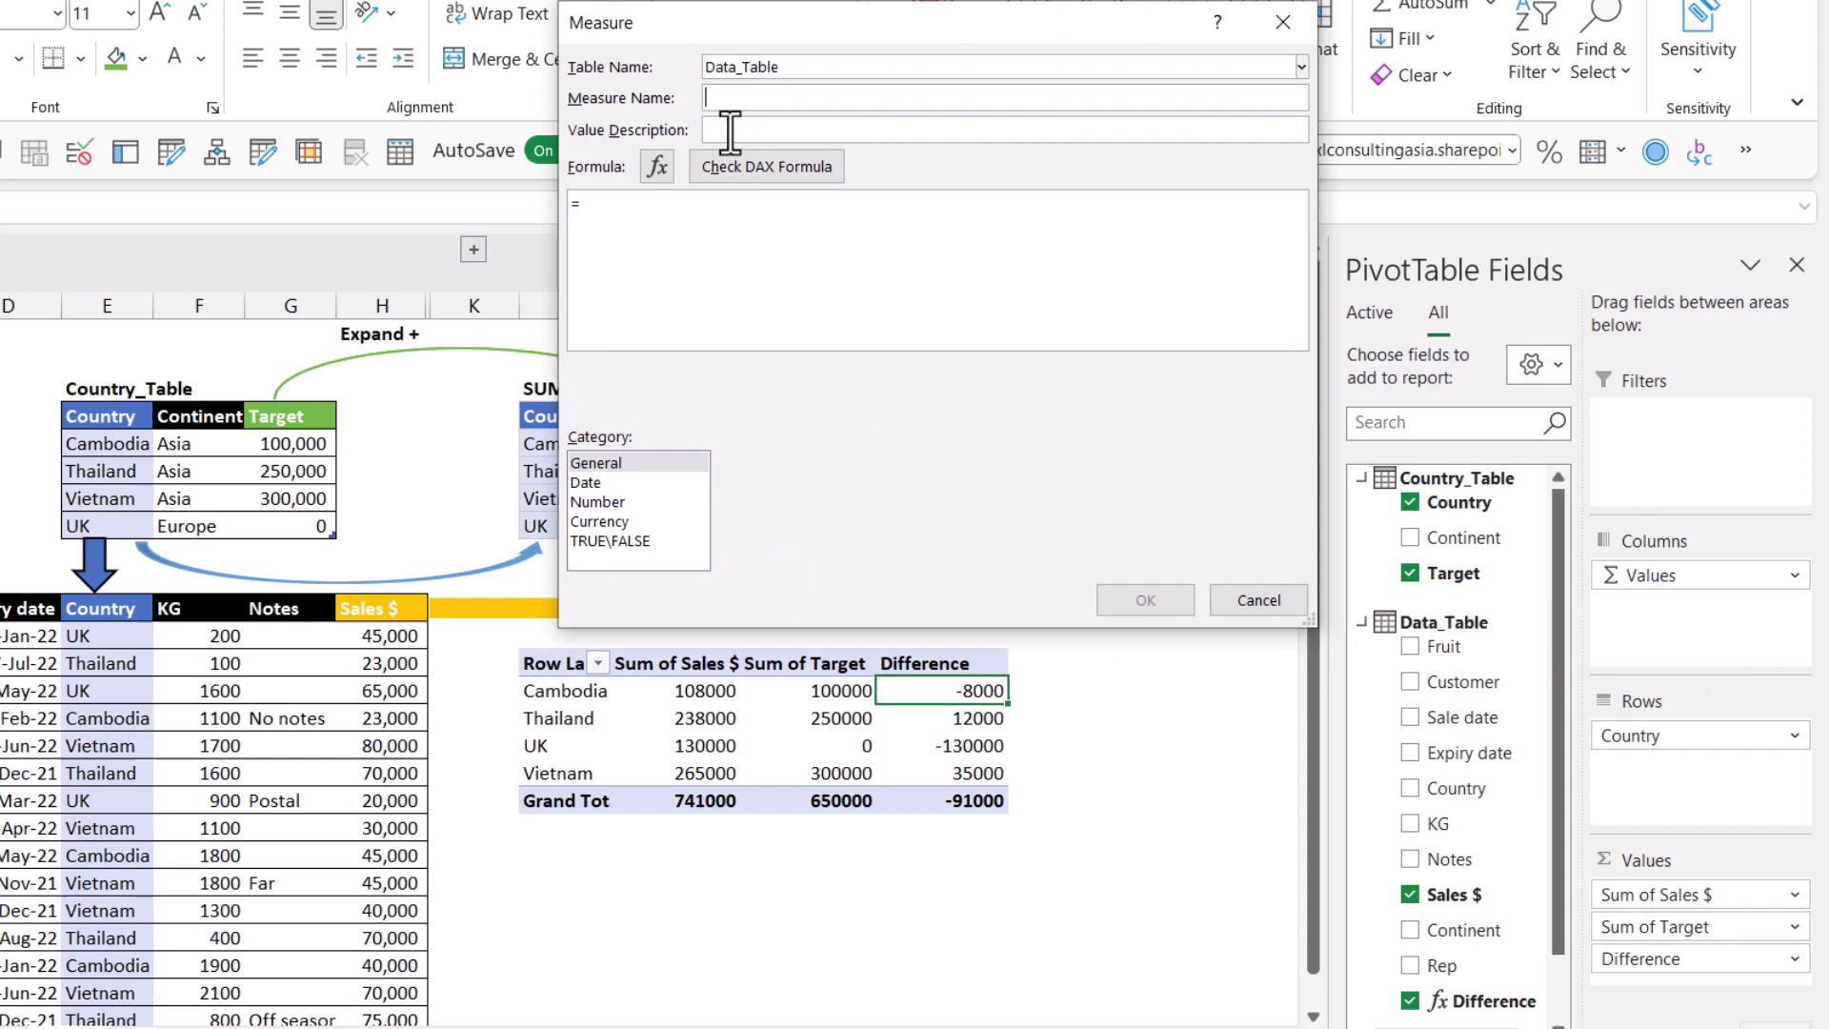
type("% diff")
left_click(800, 282)
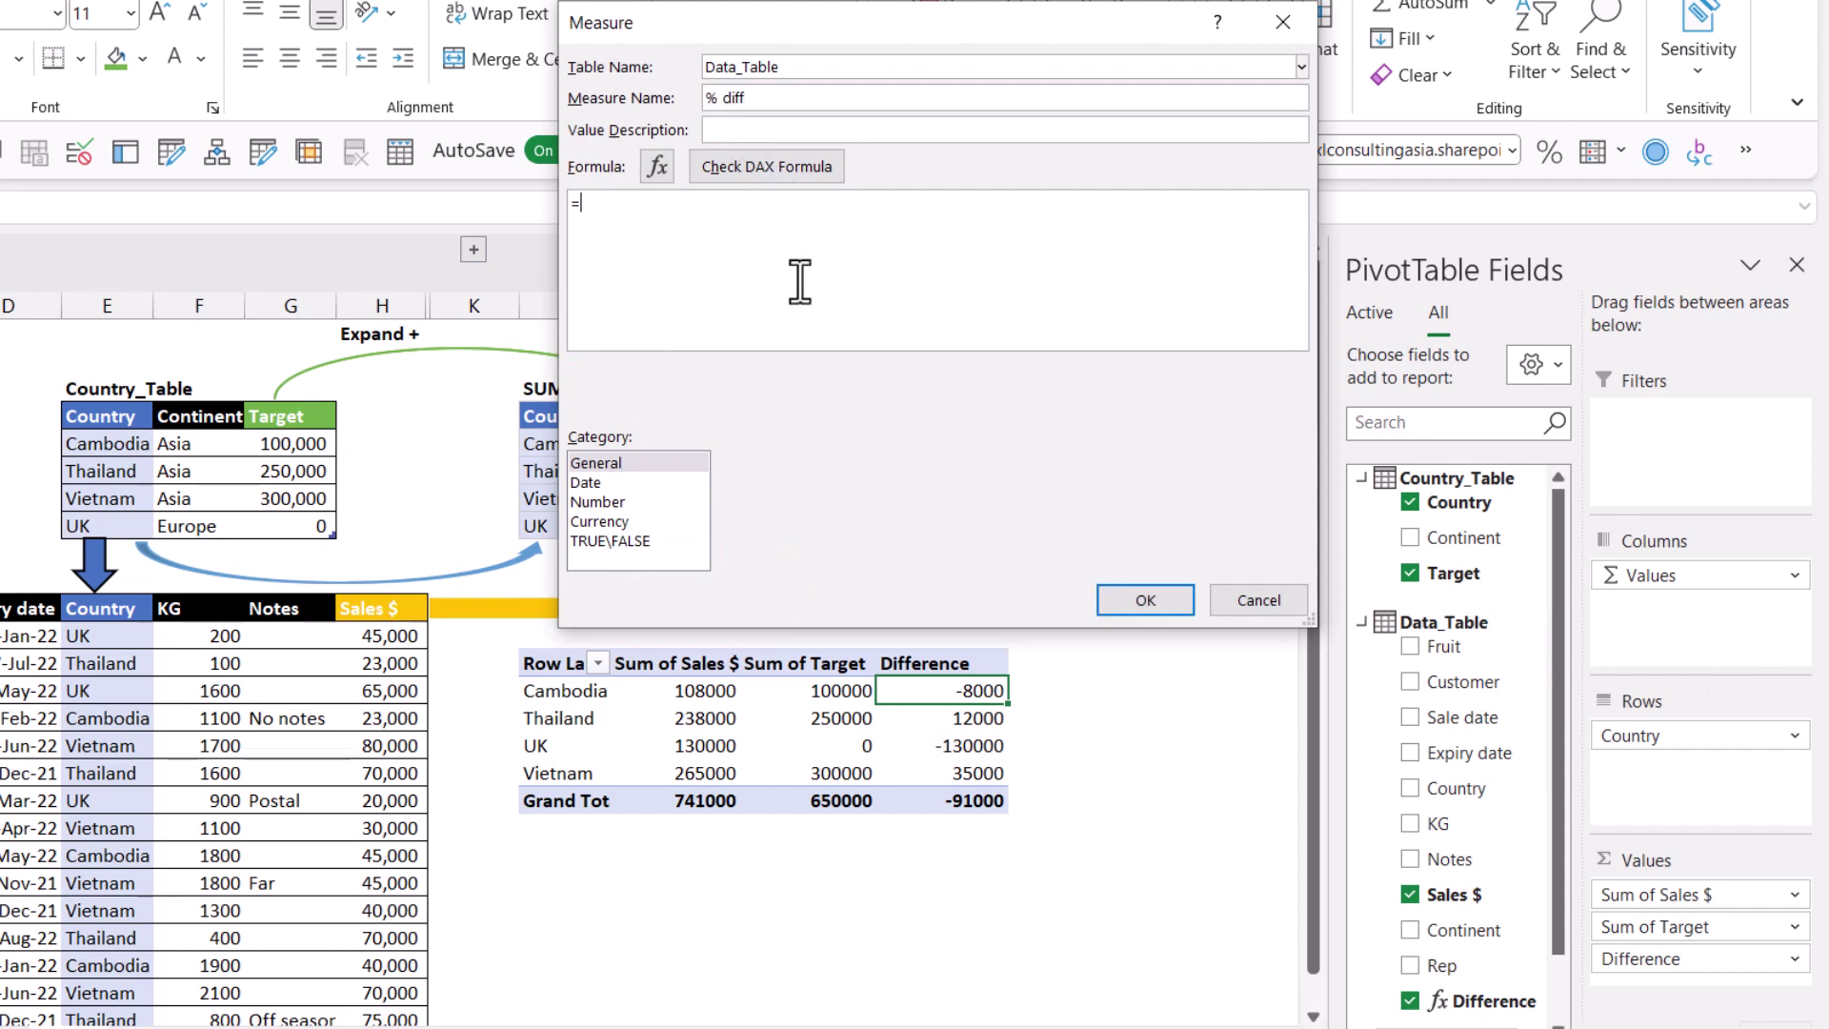
type("divi")
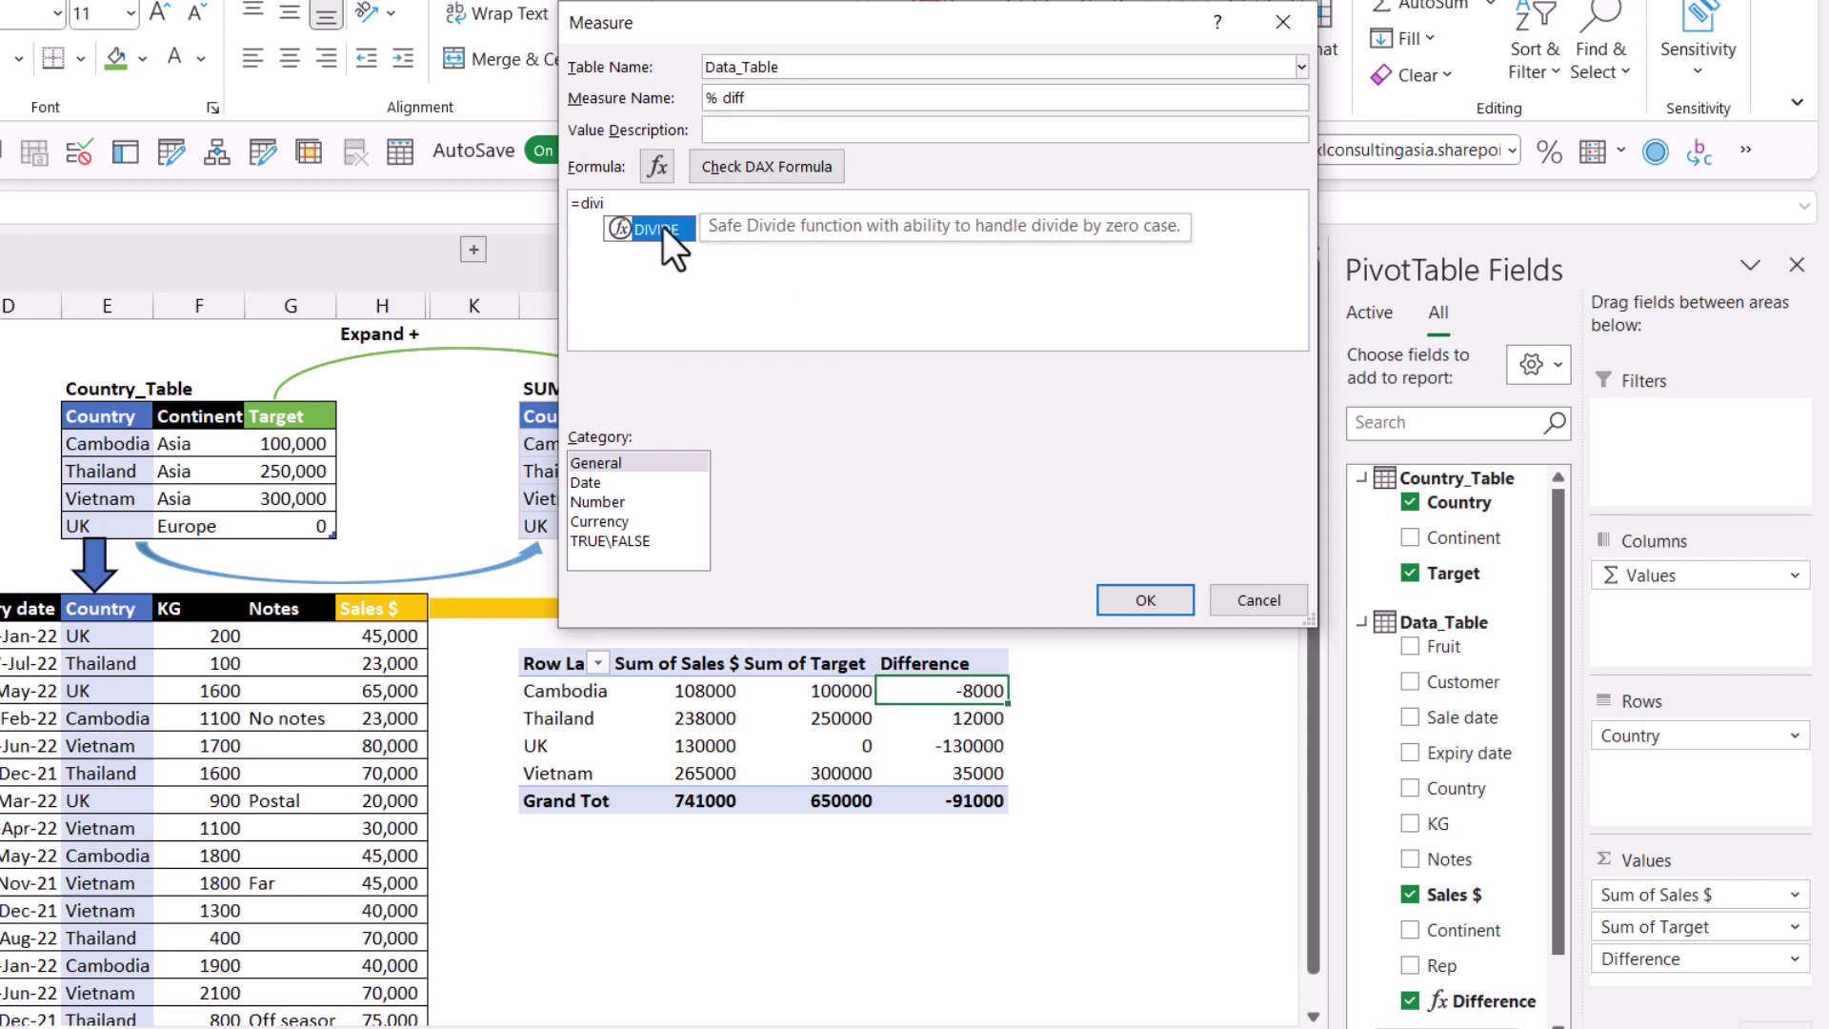
double_click(663, 227)
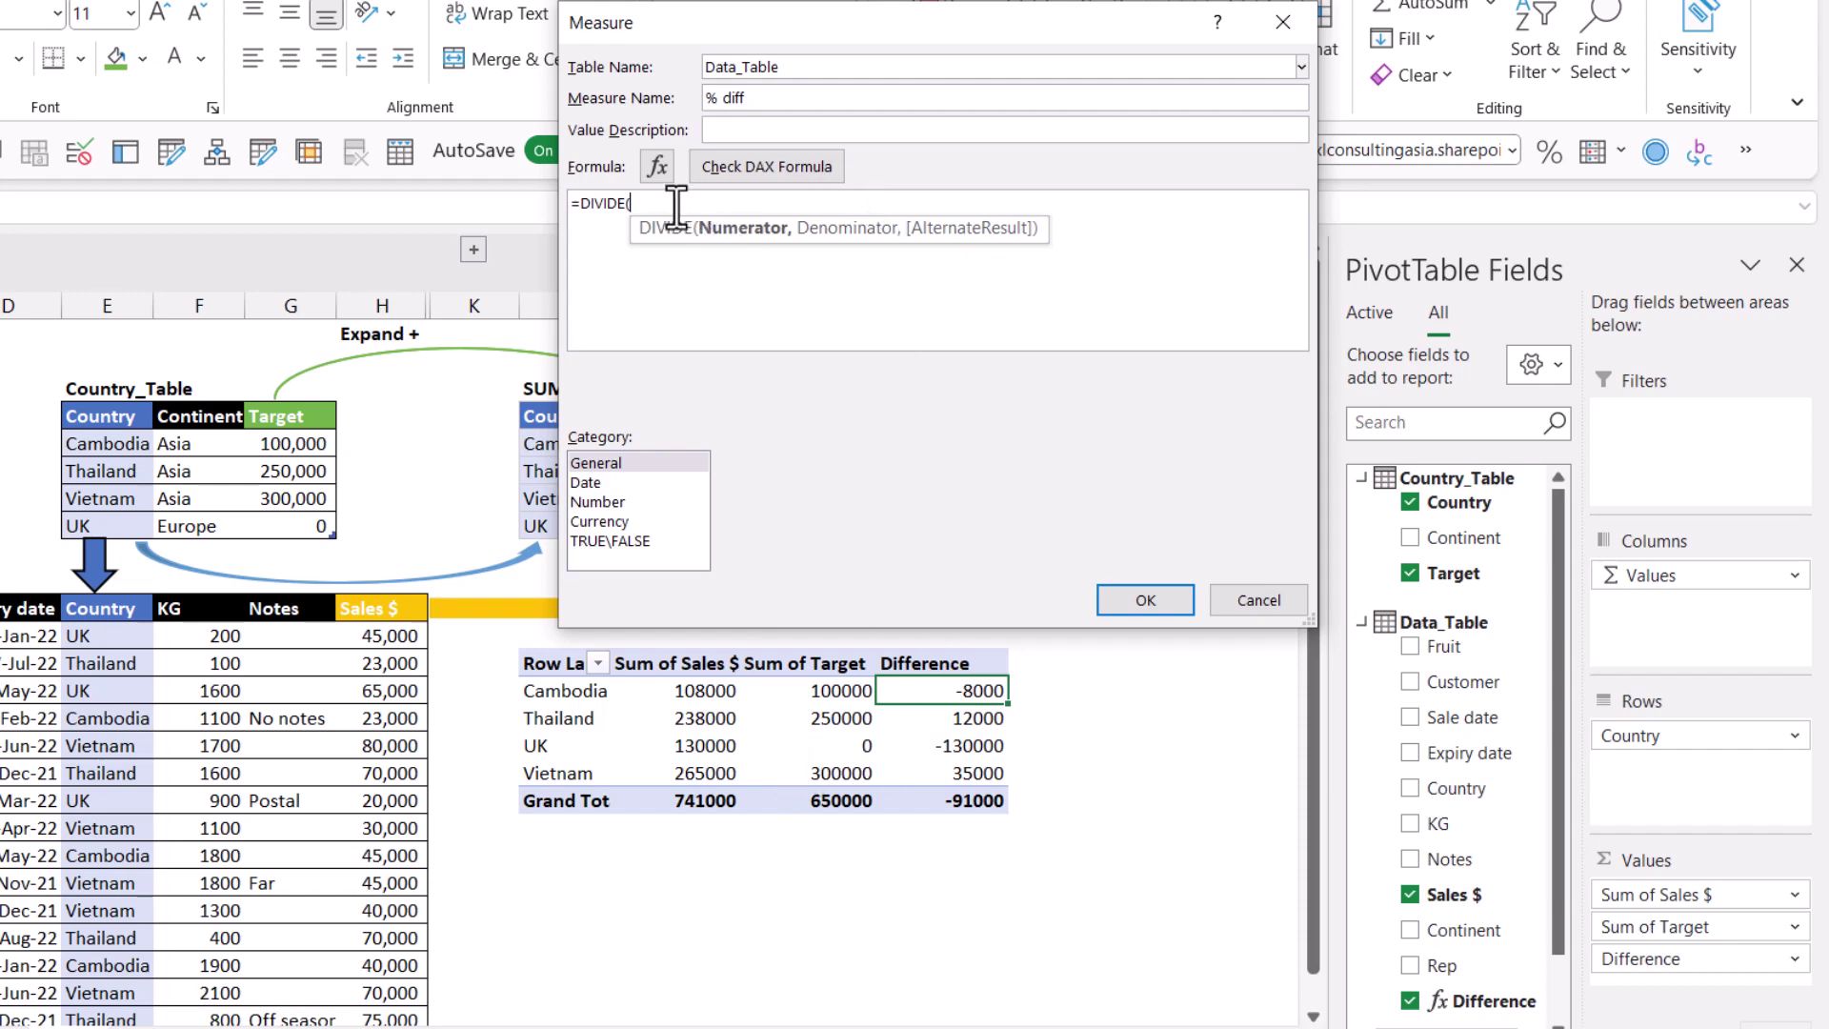
- Enter [Difference] and SUM(Country_Table[Target]) as the DIVIDE arguments
type("Diff")
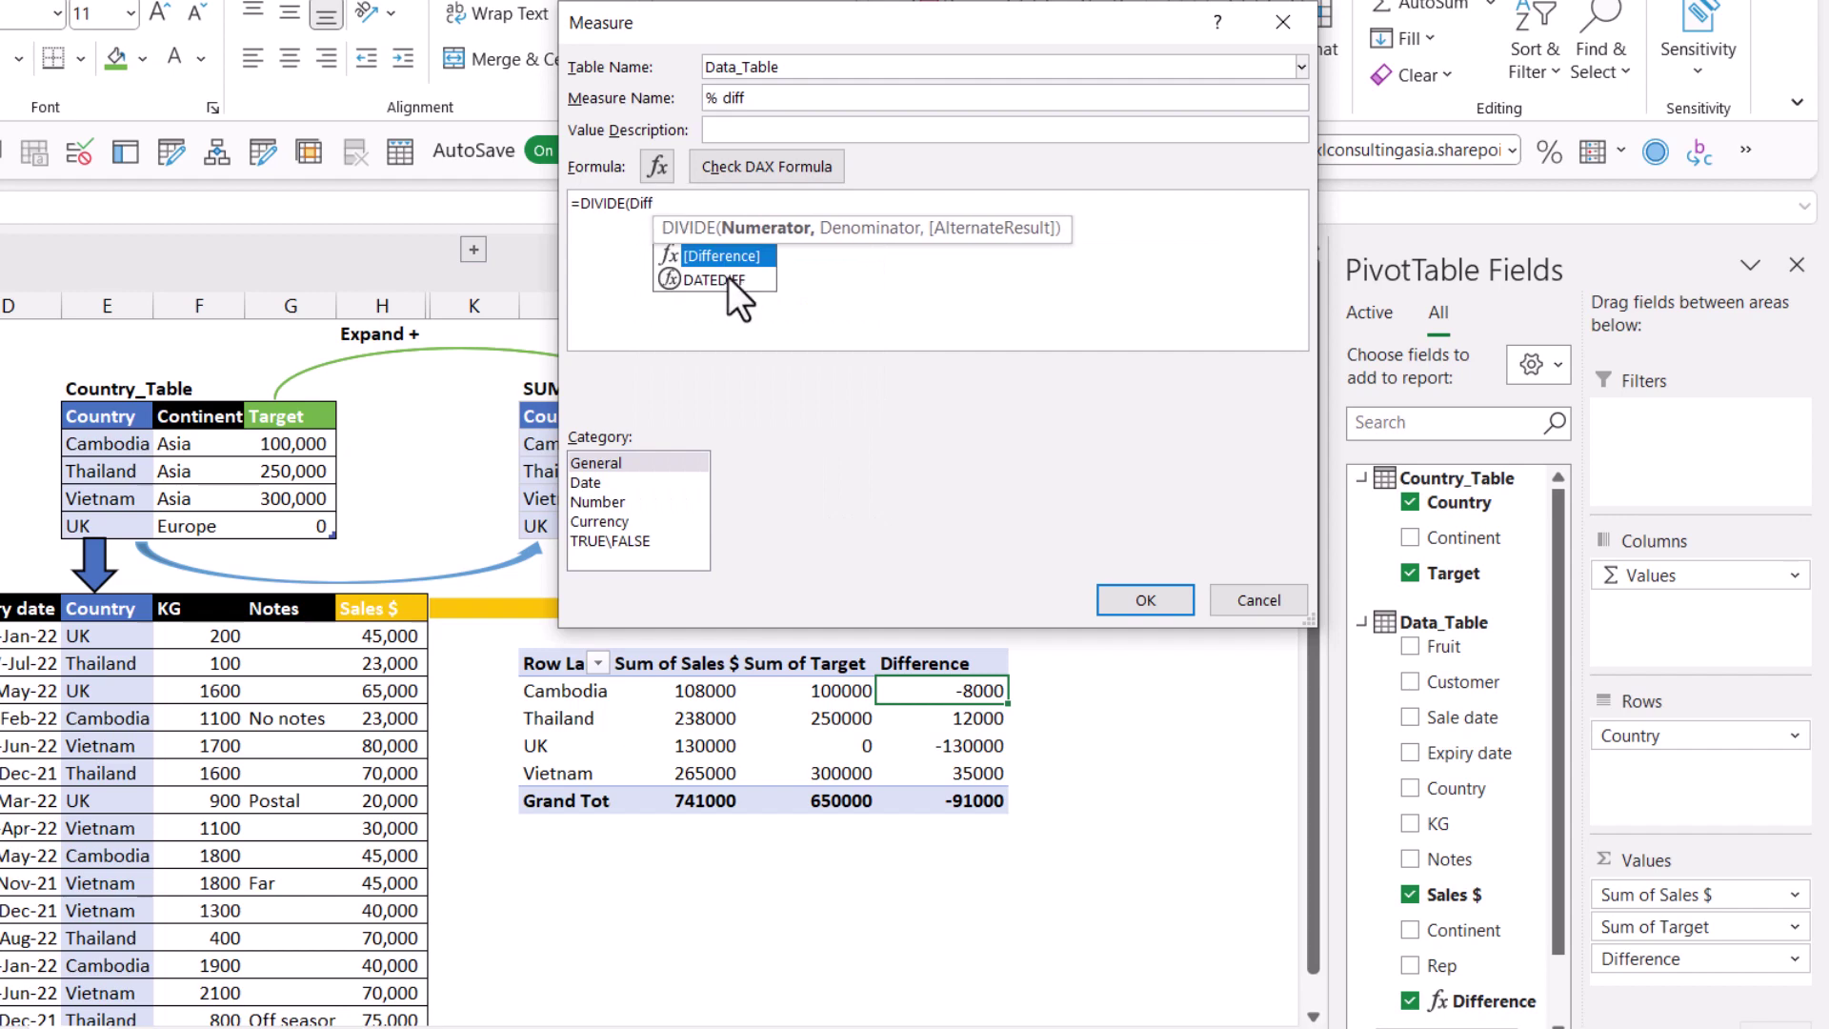
key("Tab")
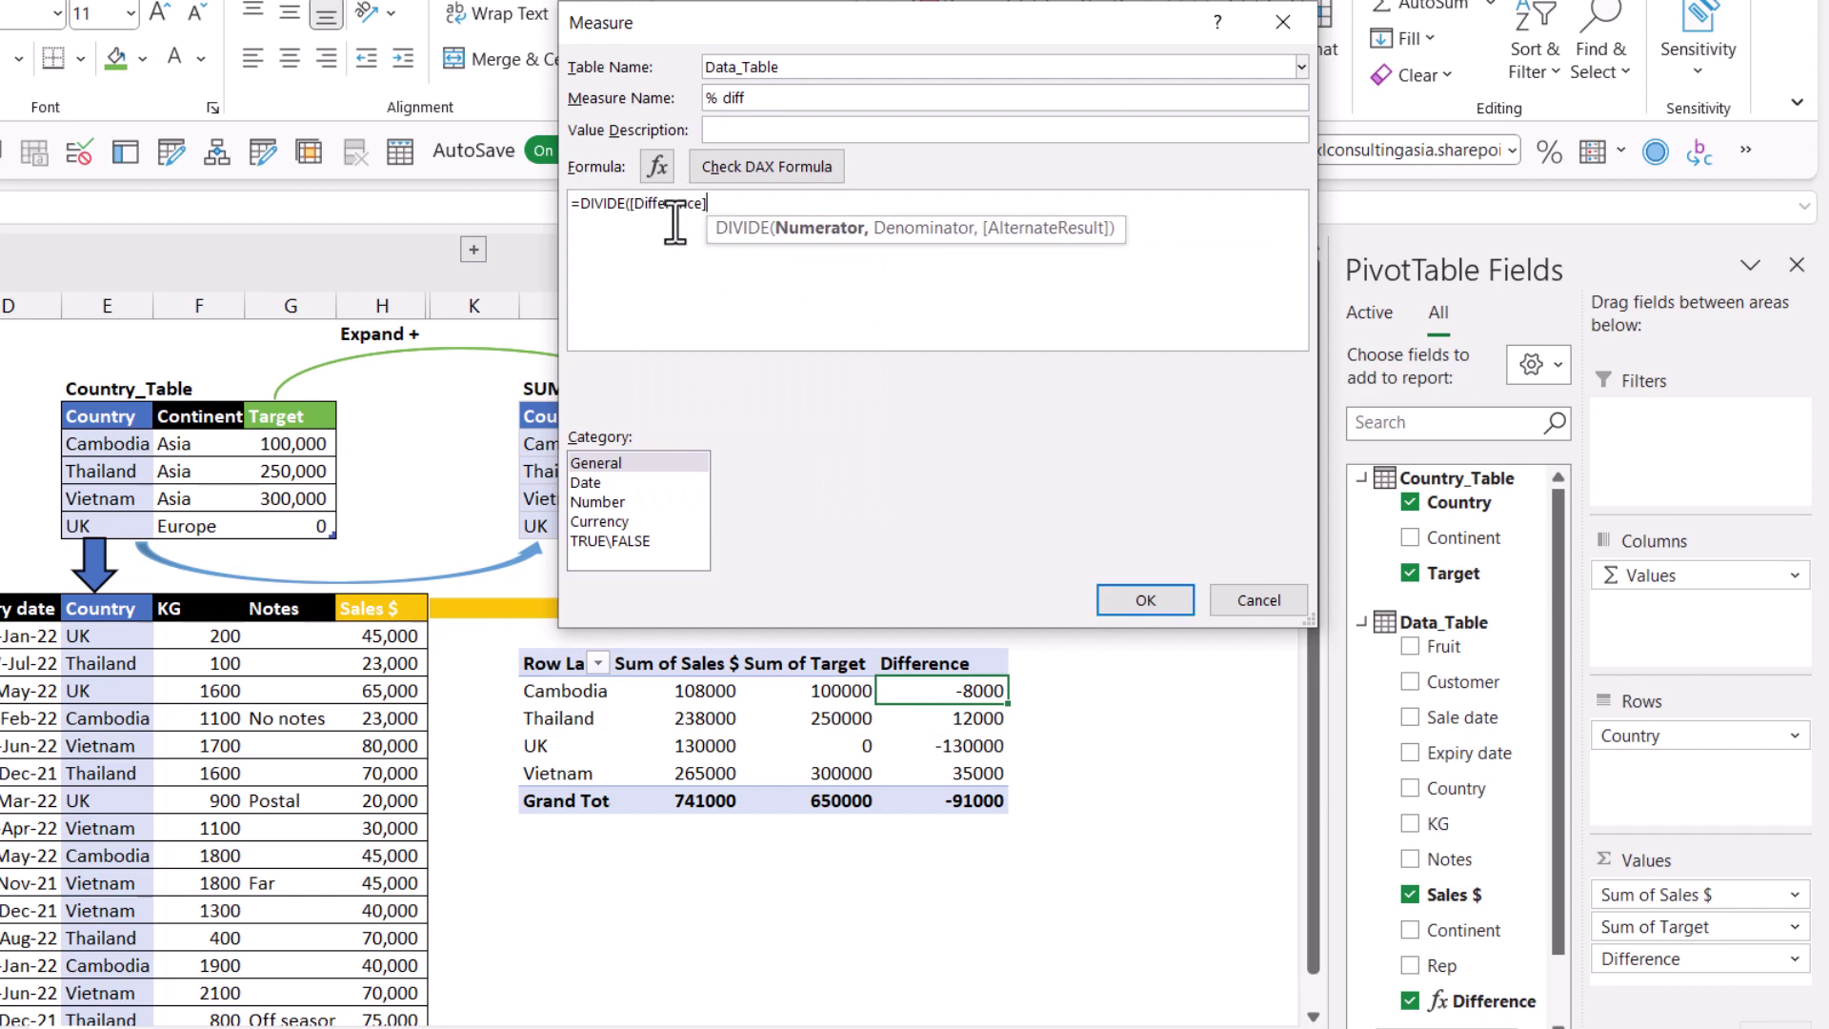
type(",")
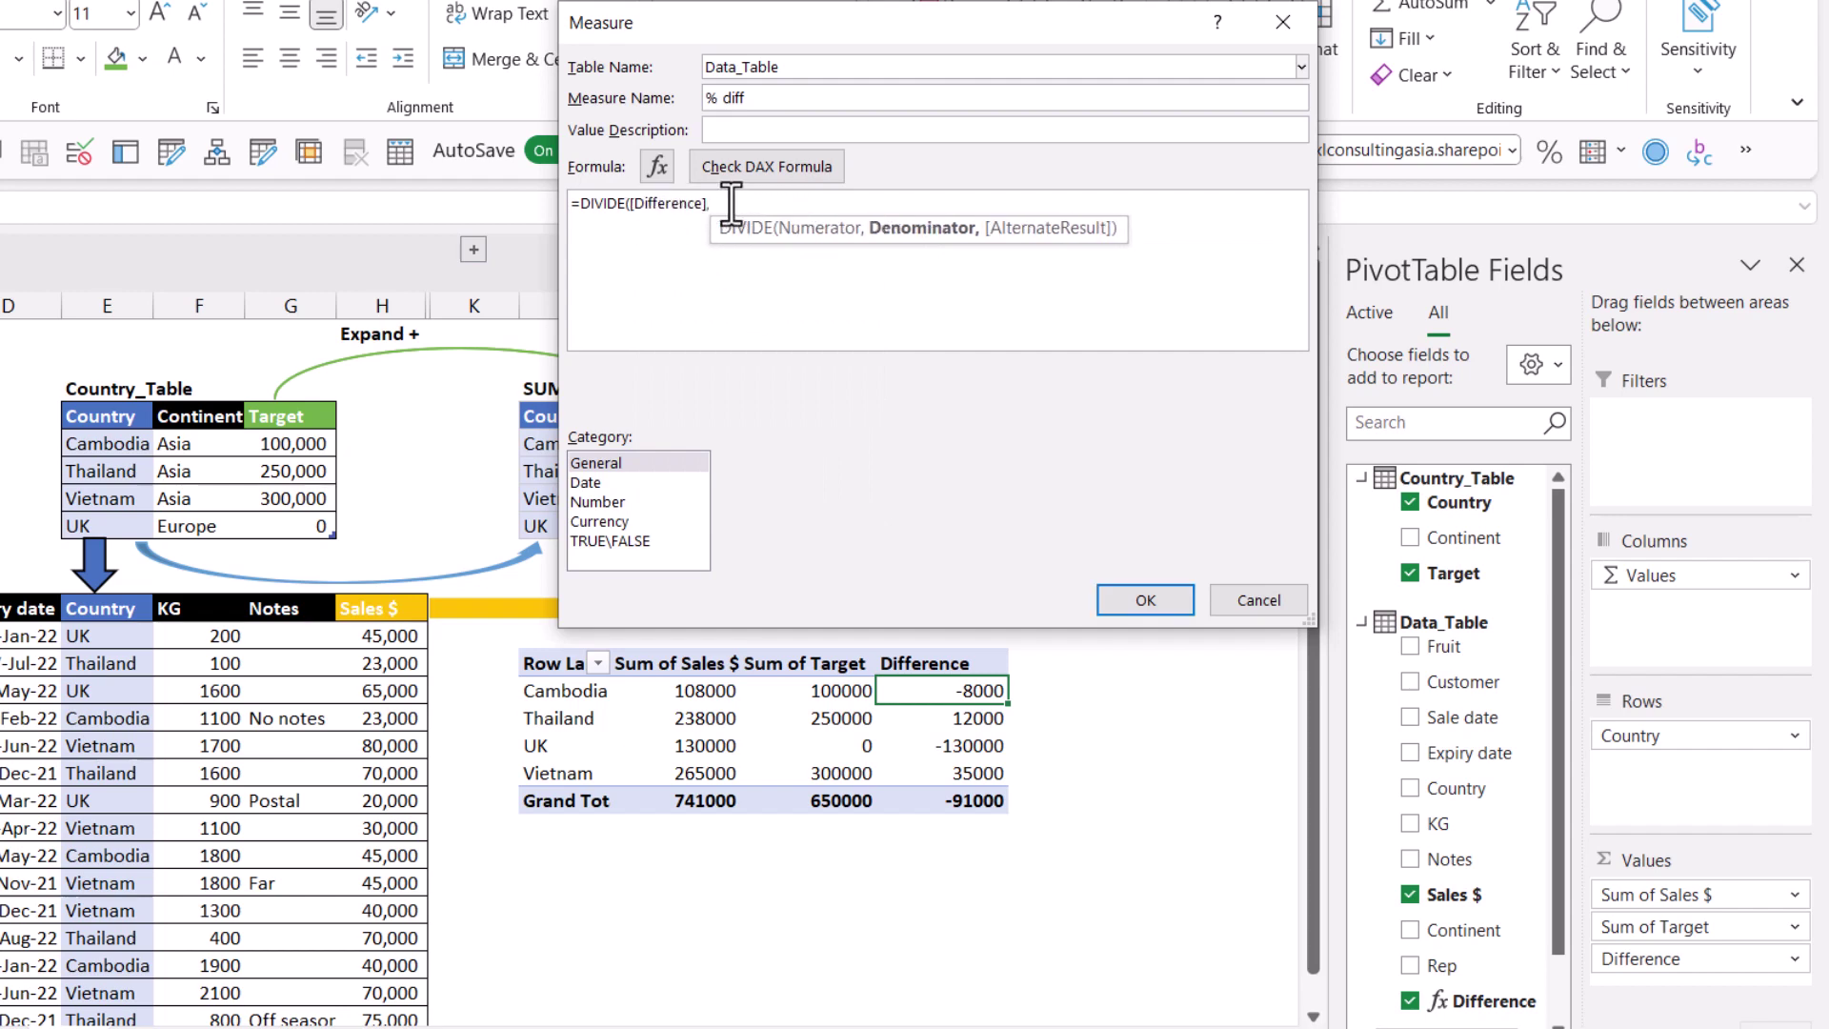
type("sum")
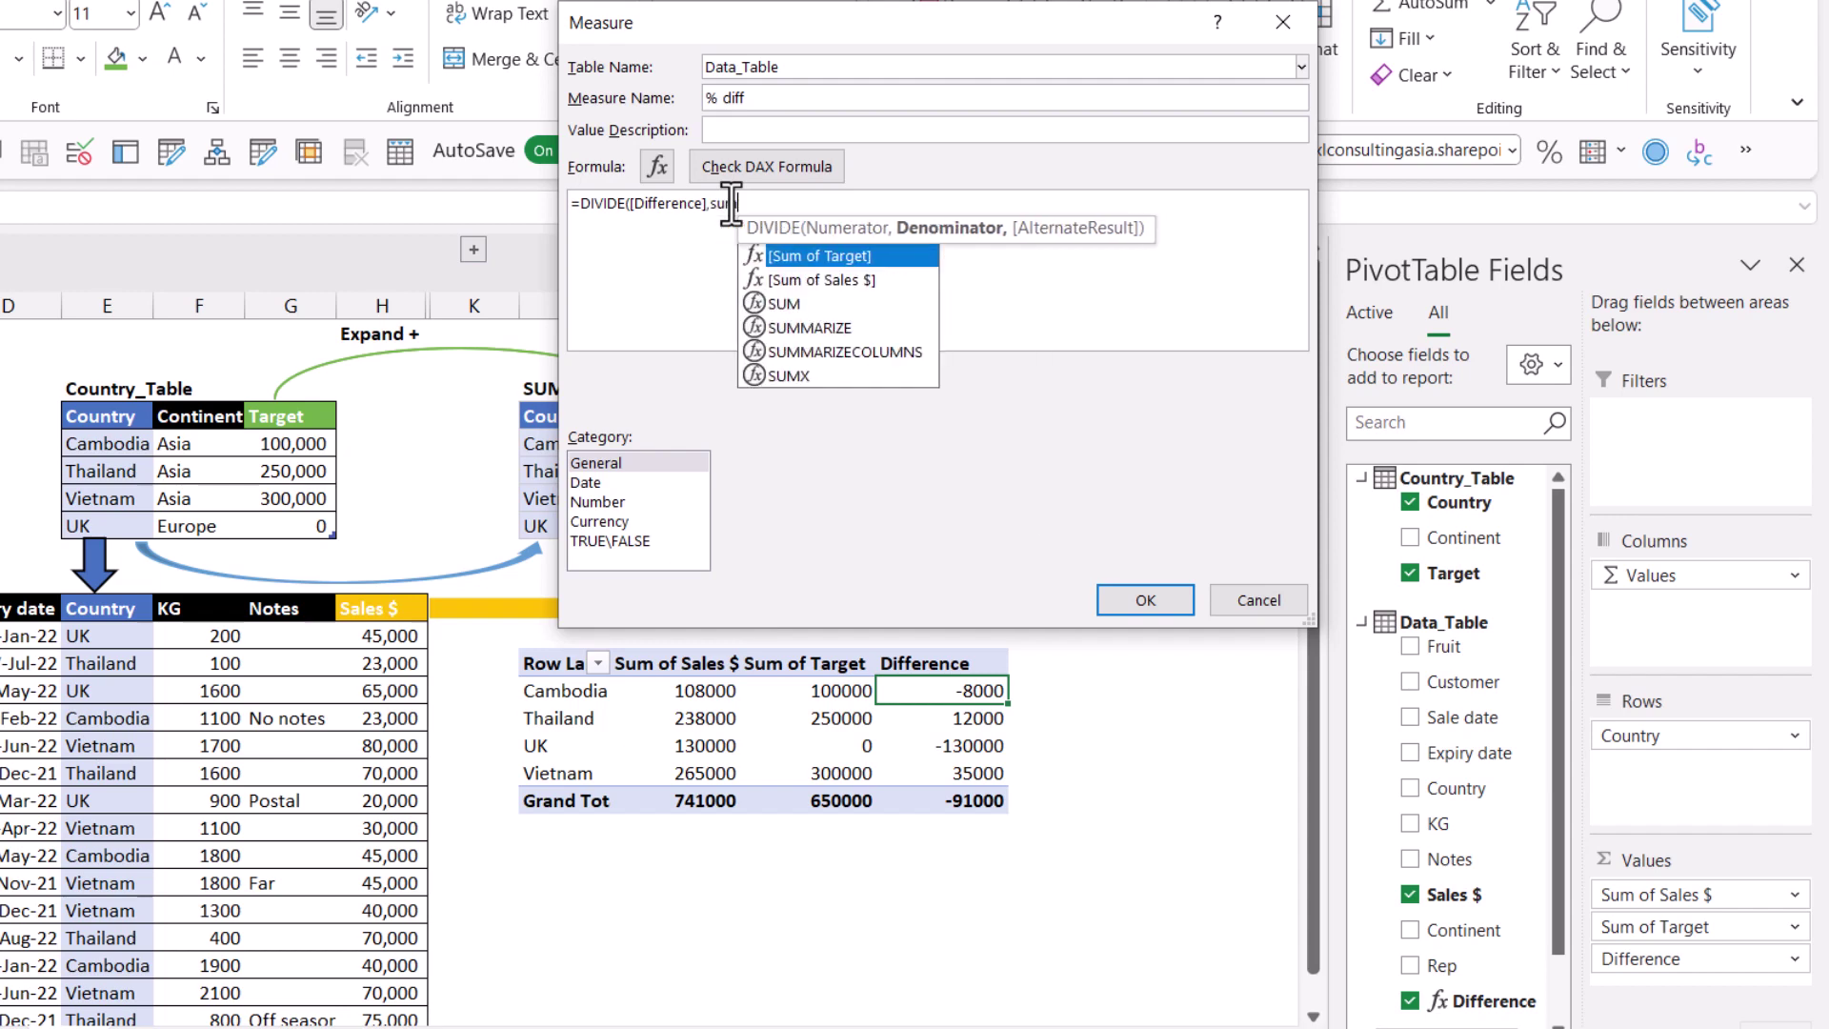
double_click(796, 307)
type("targ")
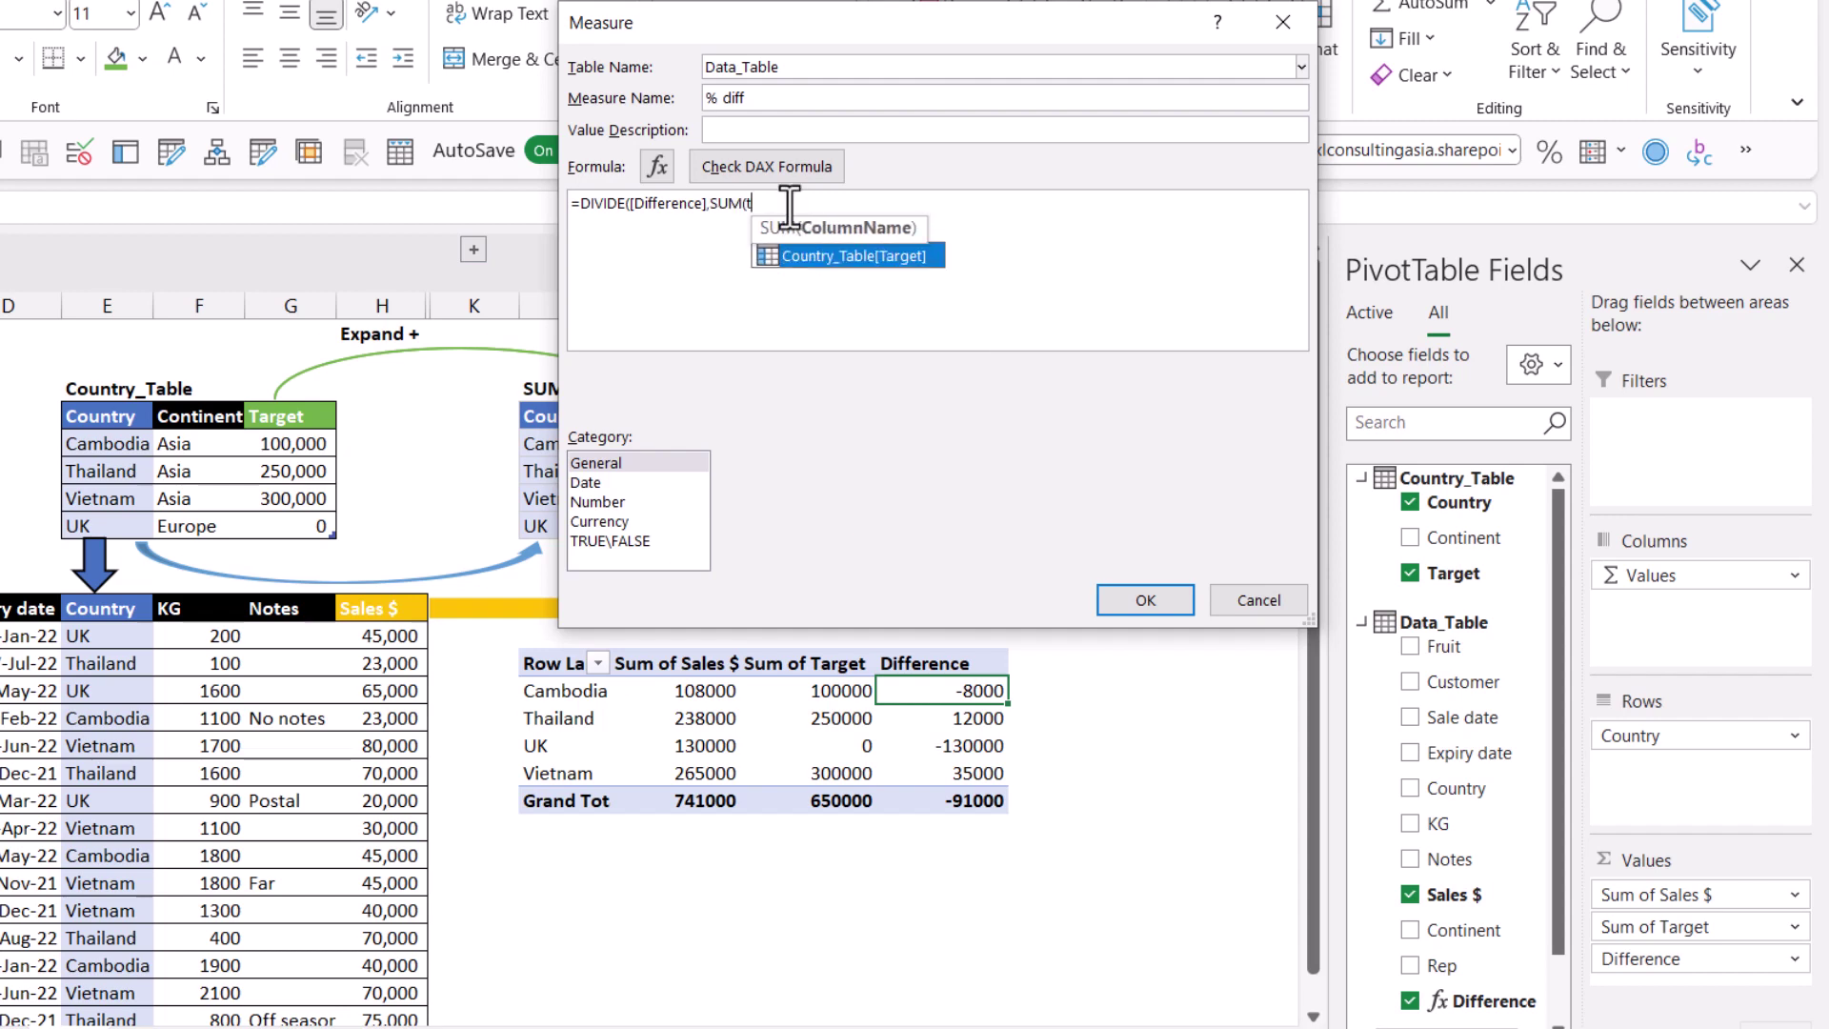
double_click(870, 256)
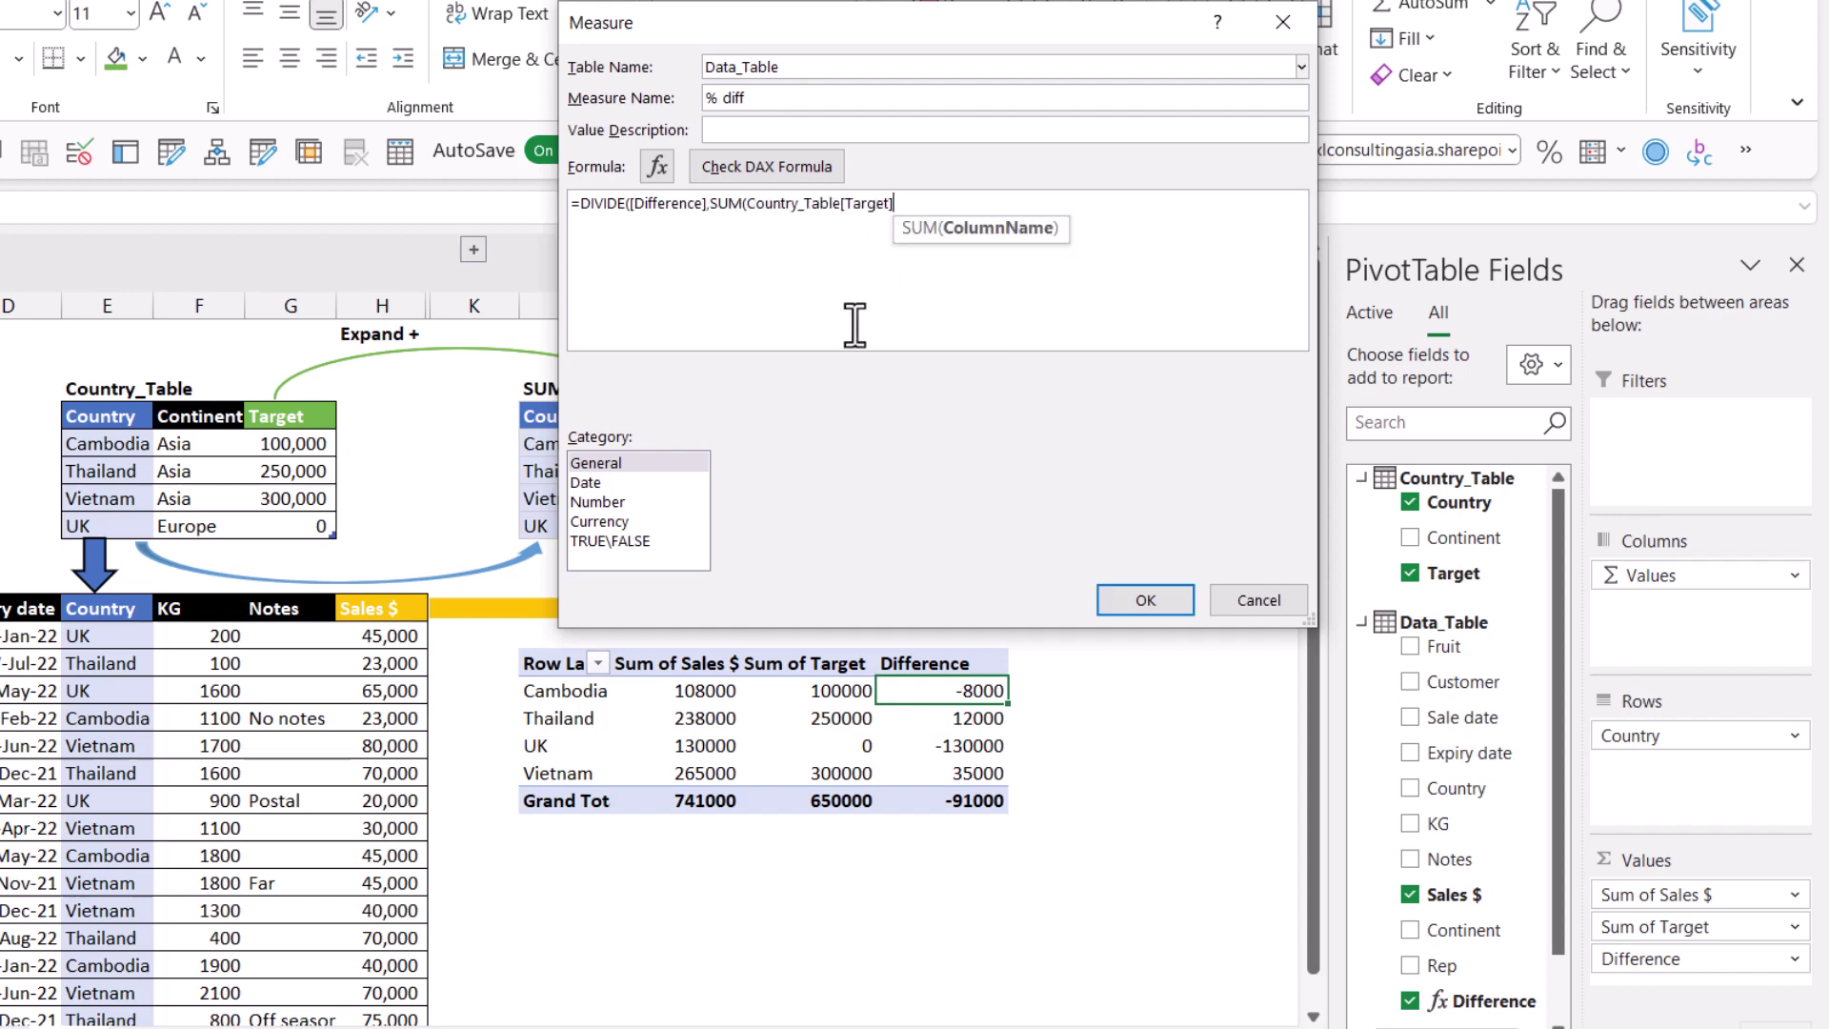
type(")")
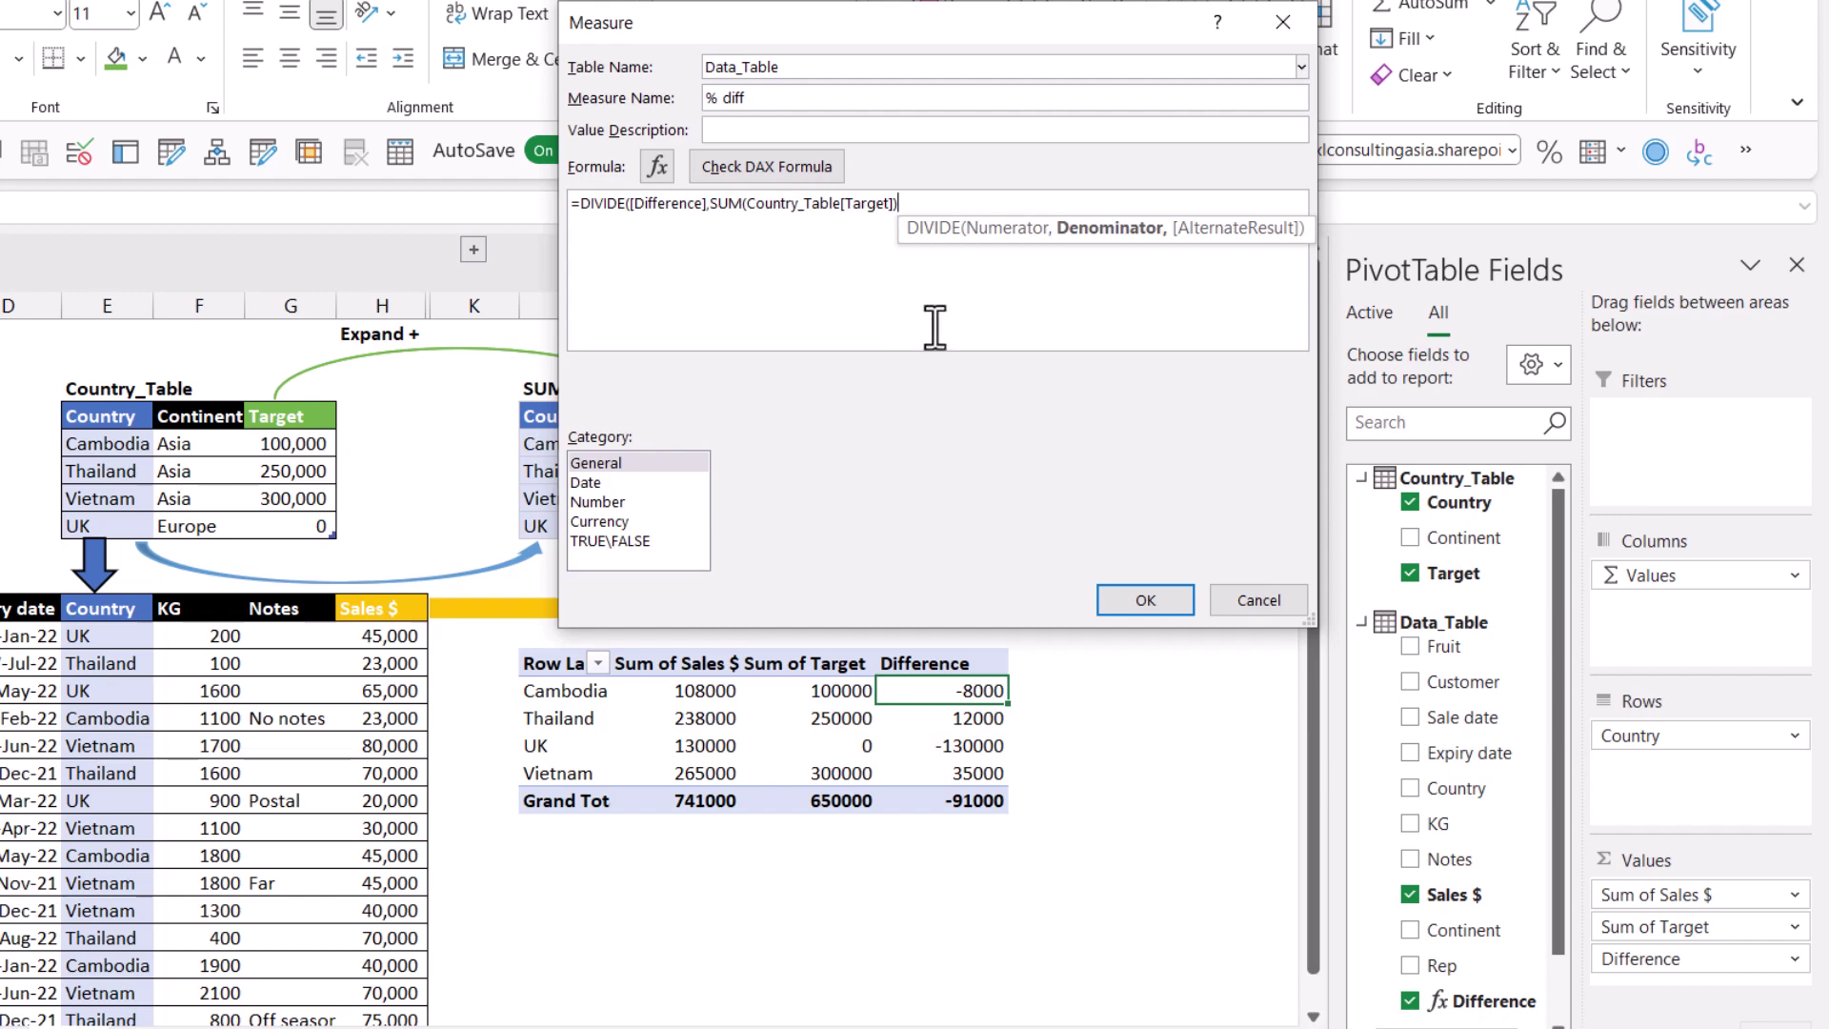
- Check the formula, add the missing closing parenthesis, and recheck it error-free
left_click(731, 168)
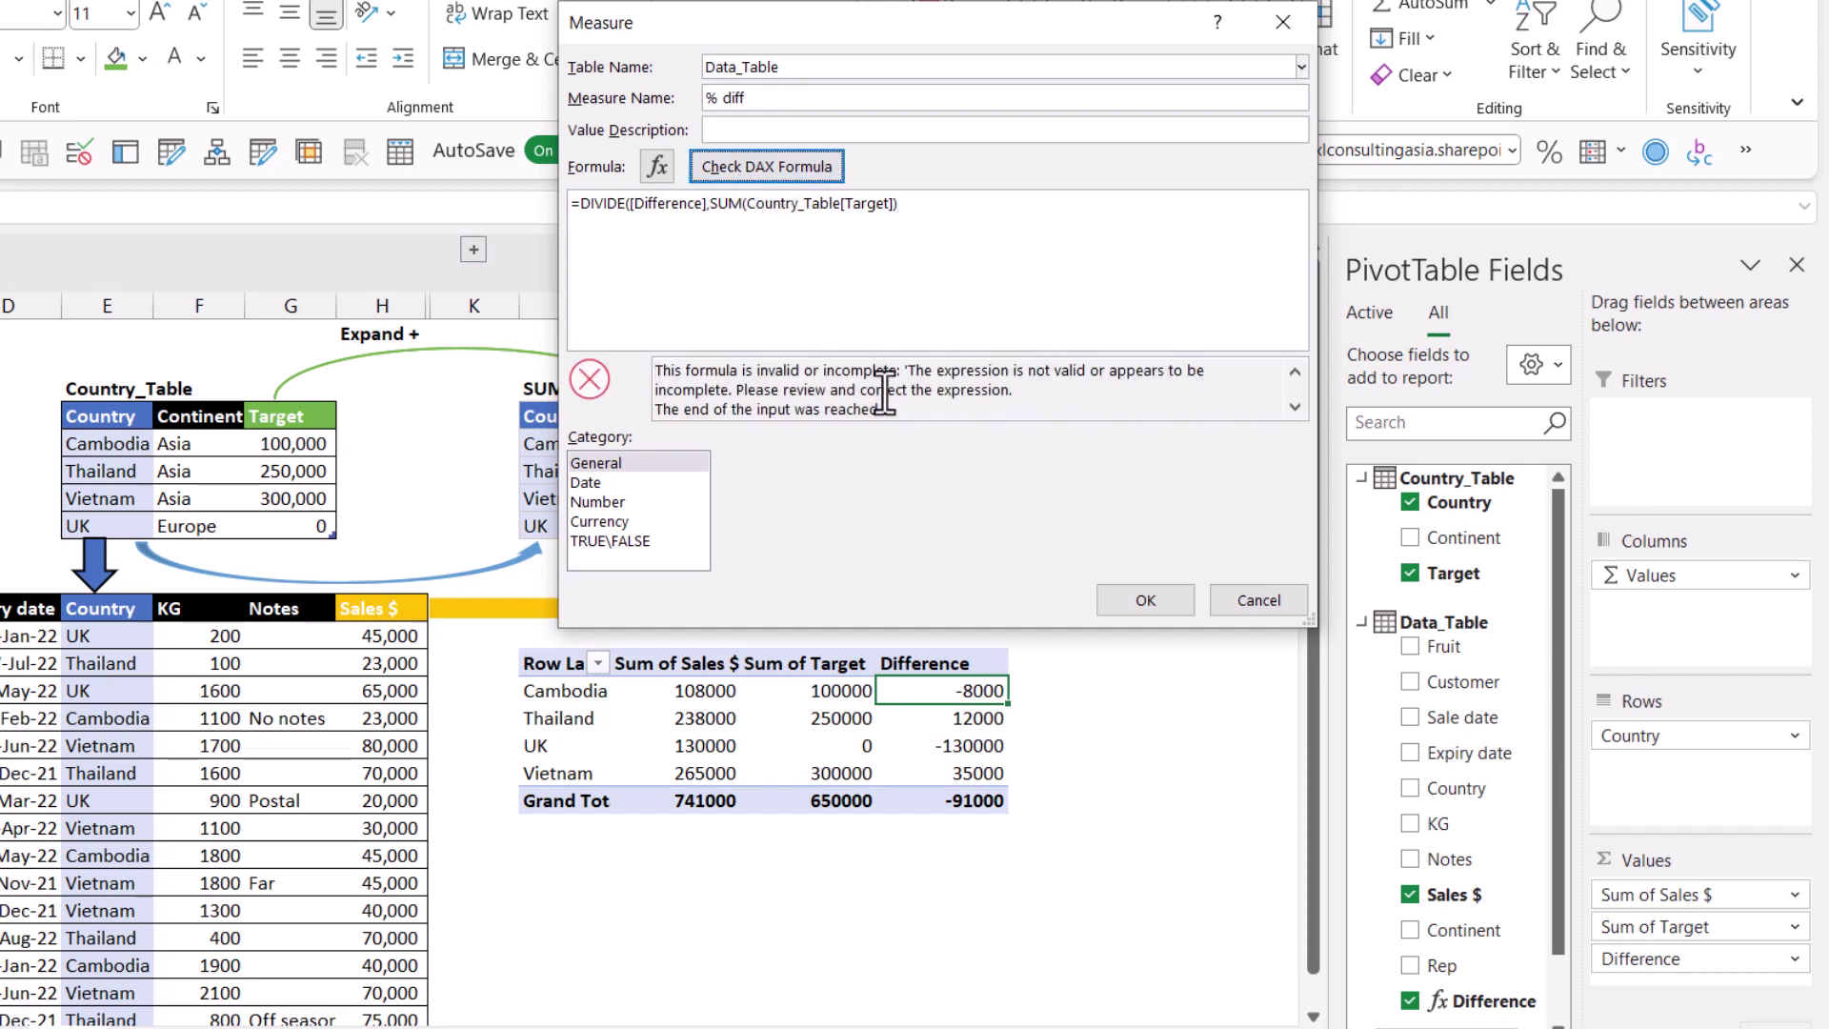
left_click(902, 225)
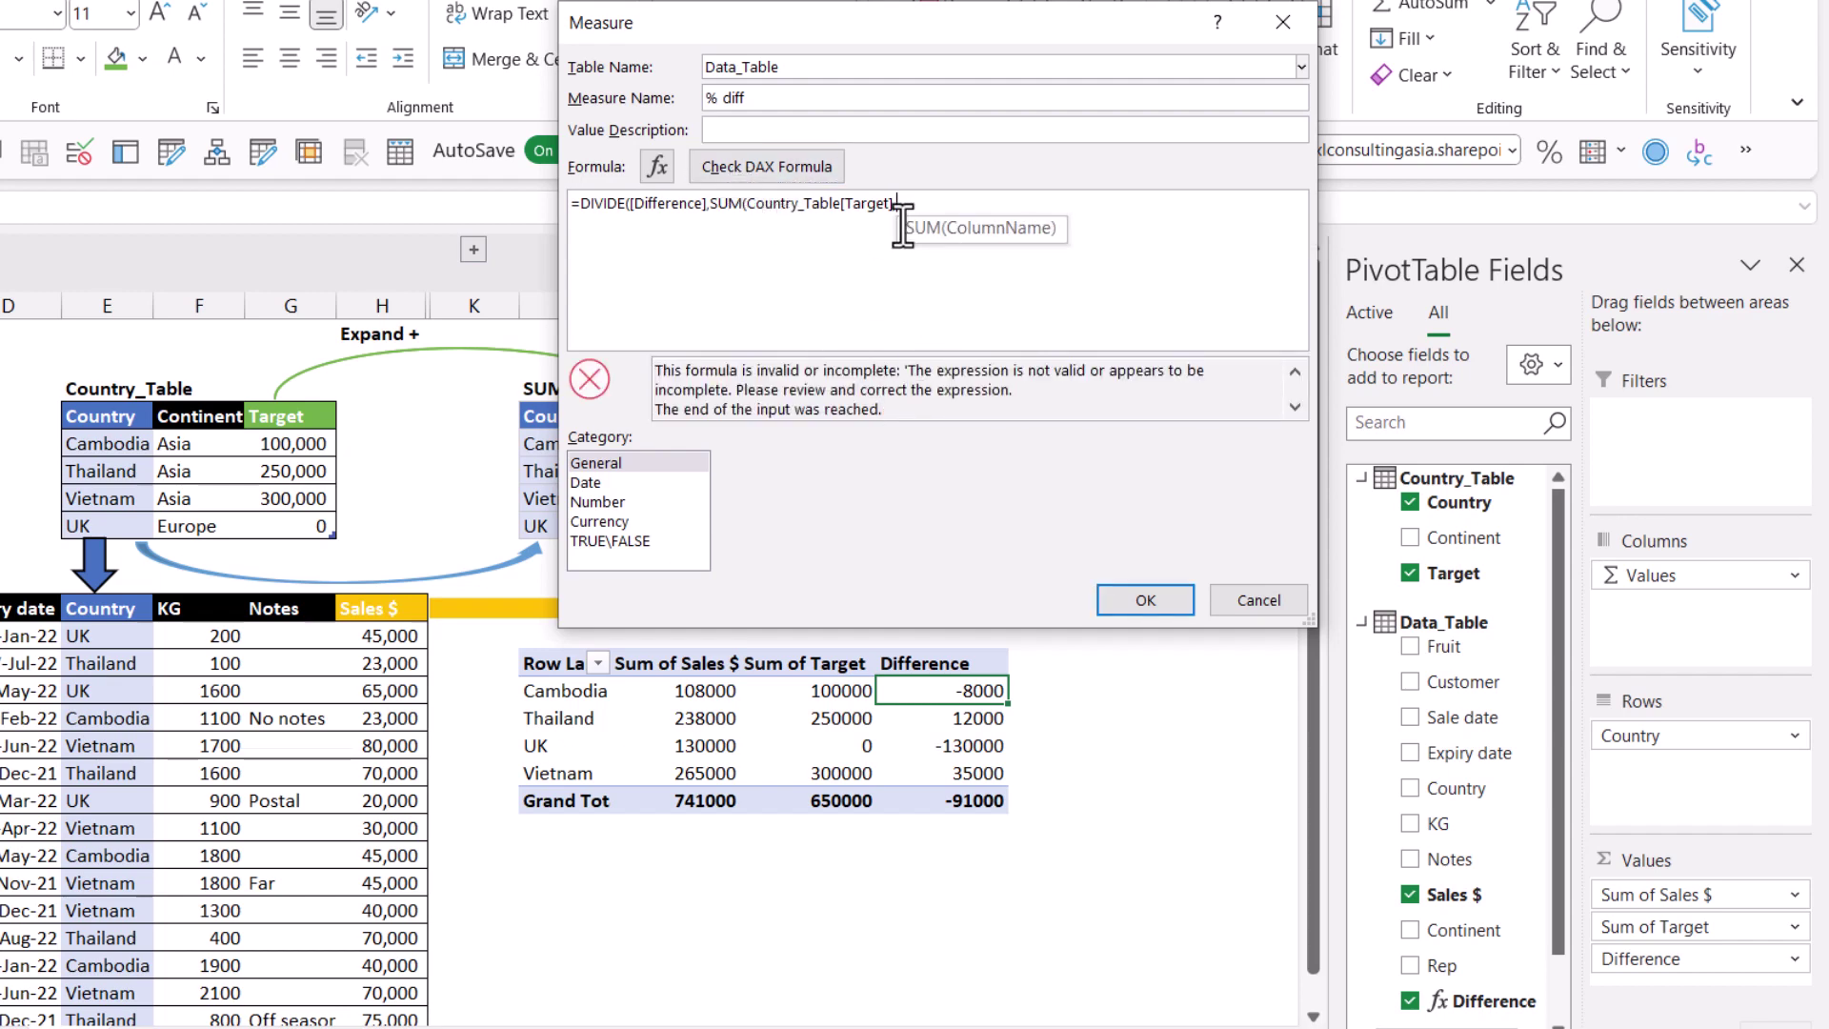
type(")")
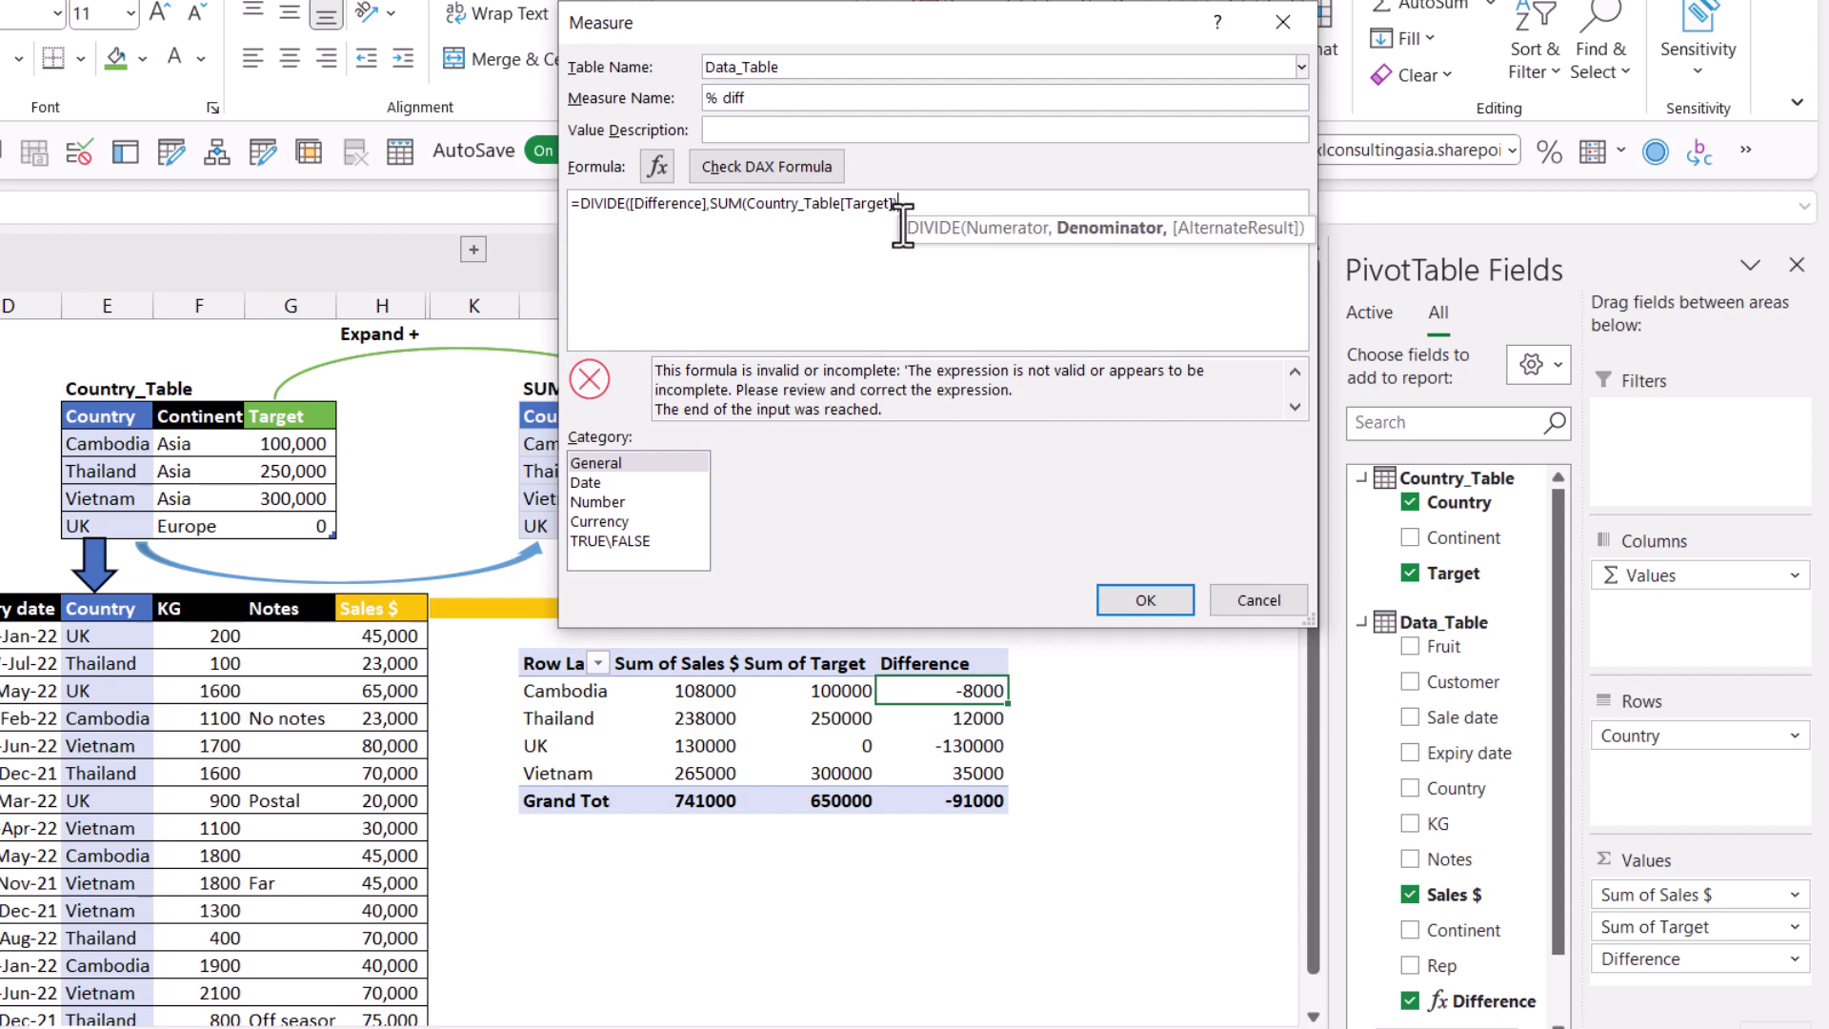
type(")")
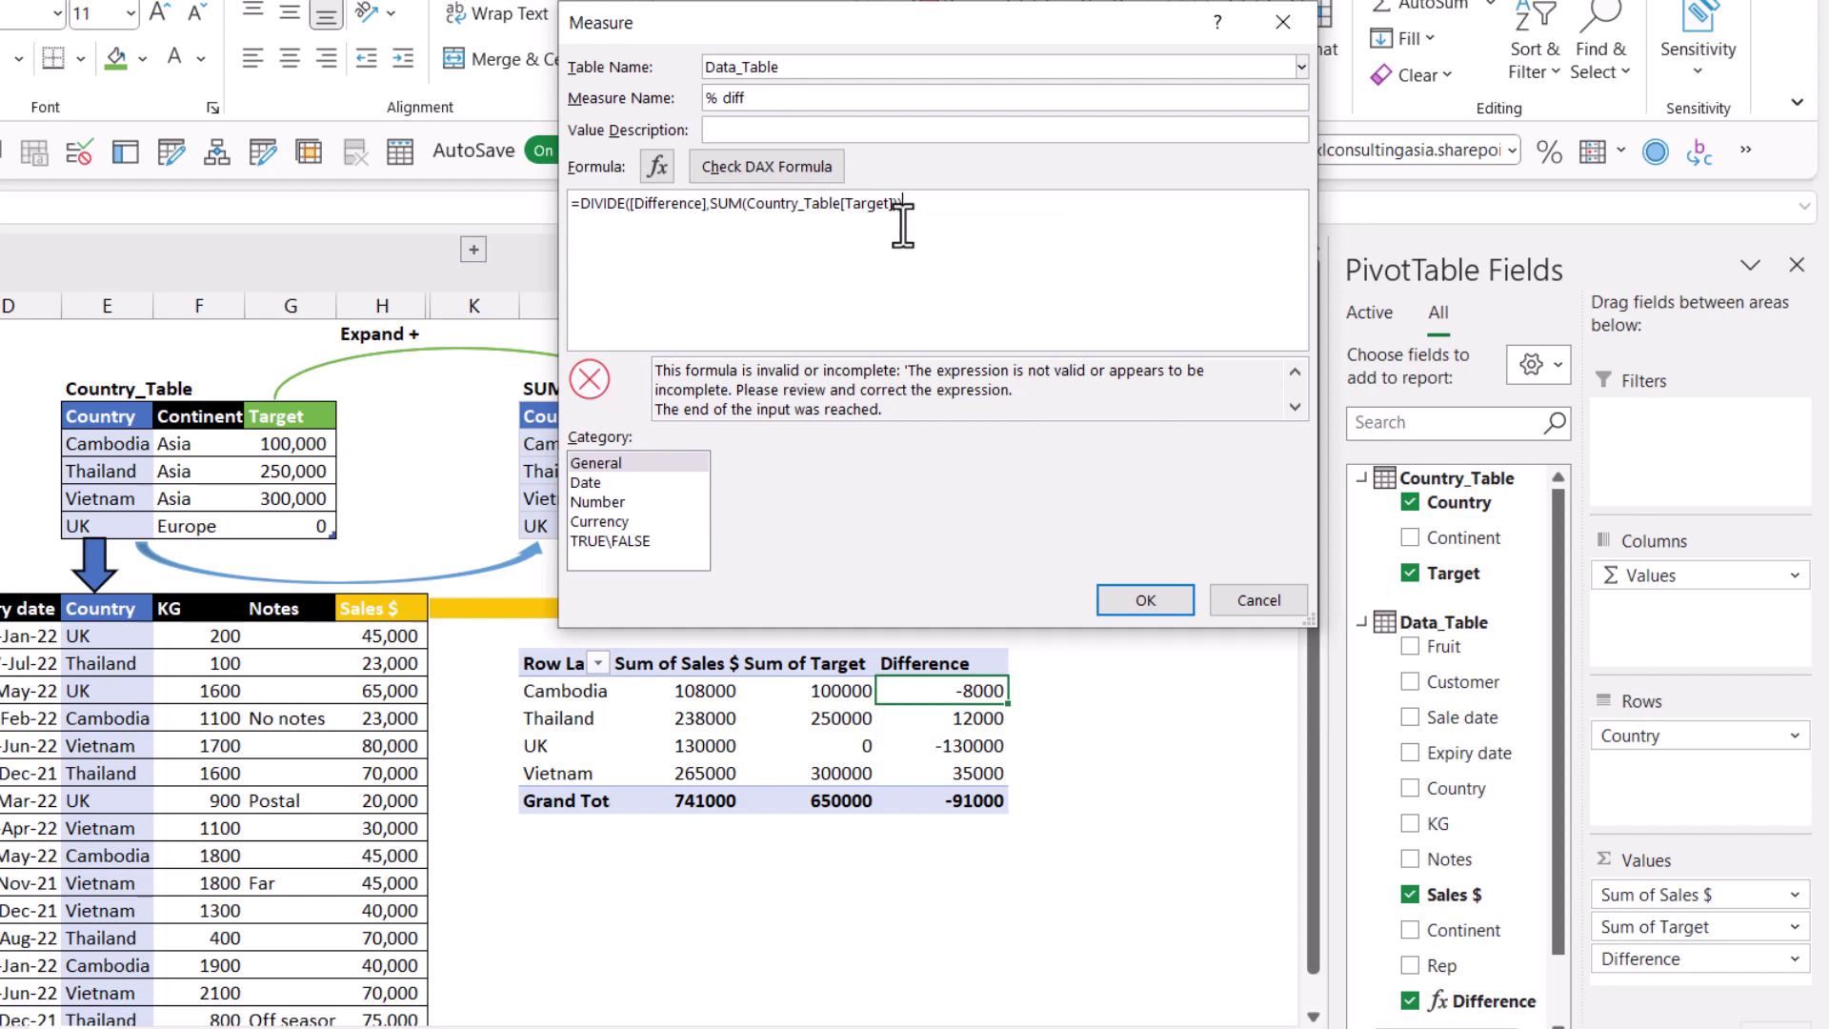
left_click(782, 169)
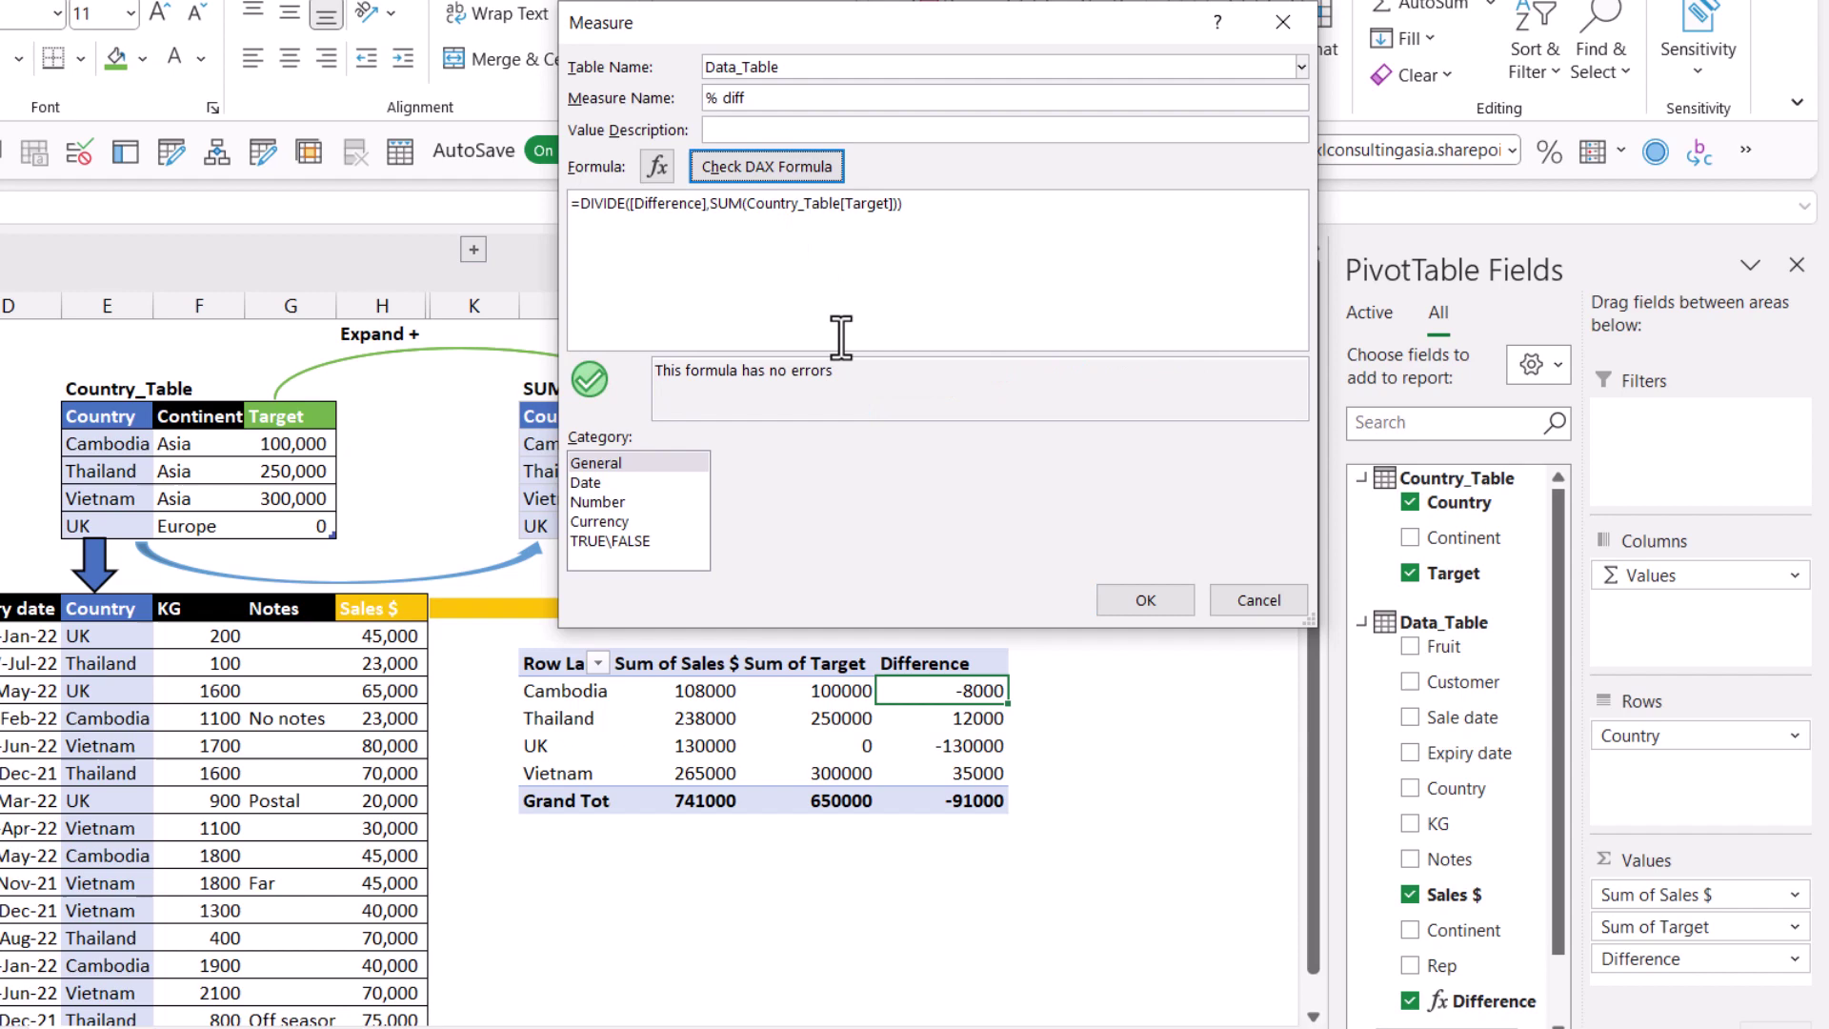
- Save the % diff measure and add it to the pivot's Values area
left_click(1147, 600)
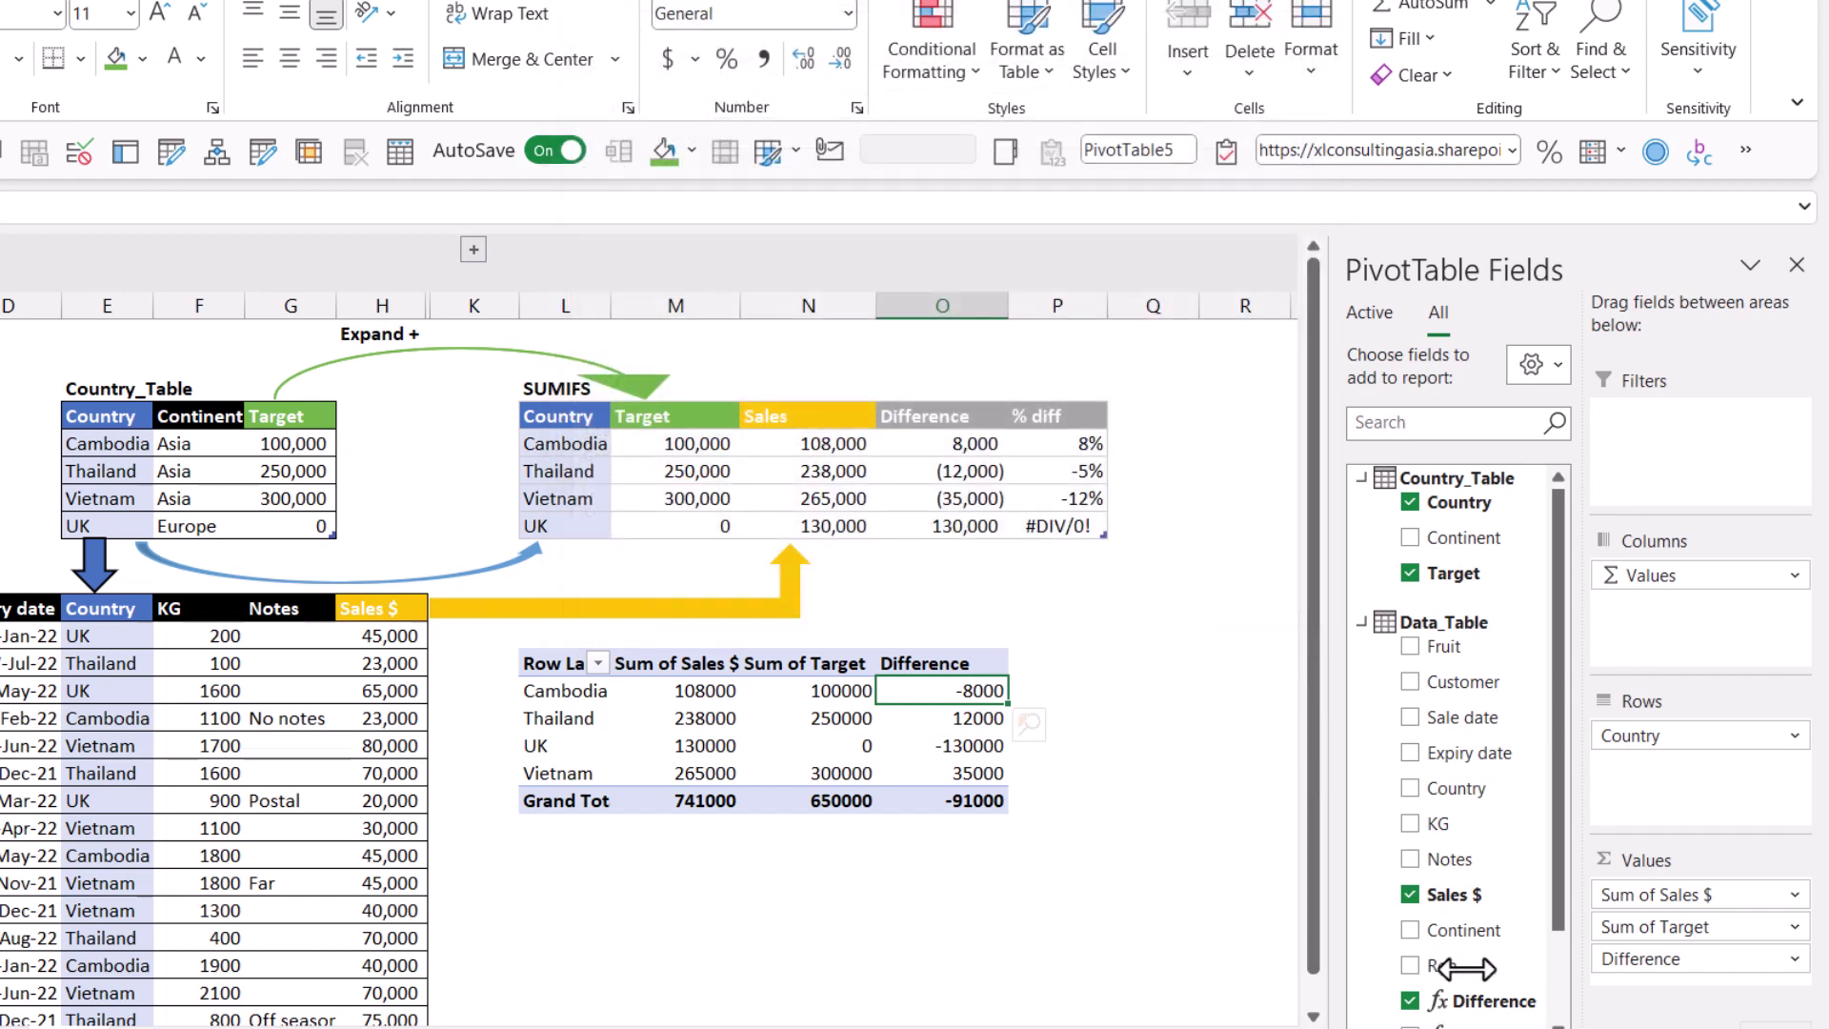
scroll(1432, 951, "down", 1)
left_click_drag(1422, 912, 1677, 986)
left_click(1119, 744)
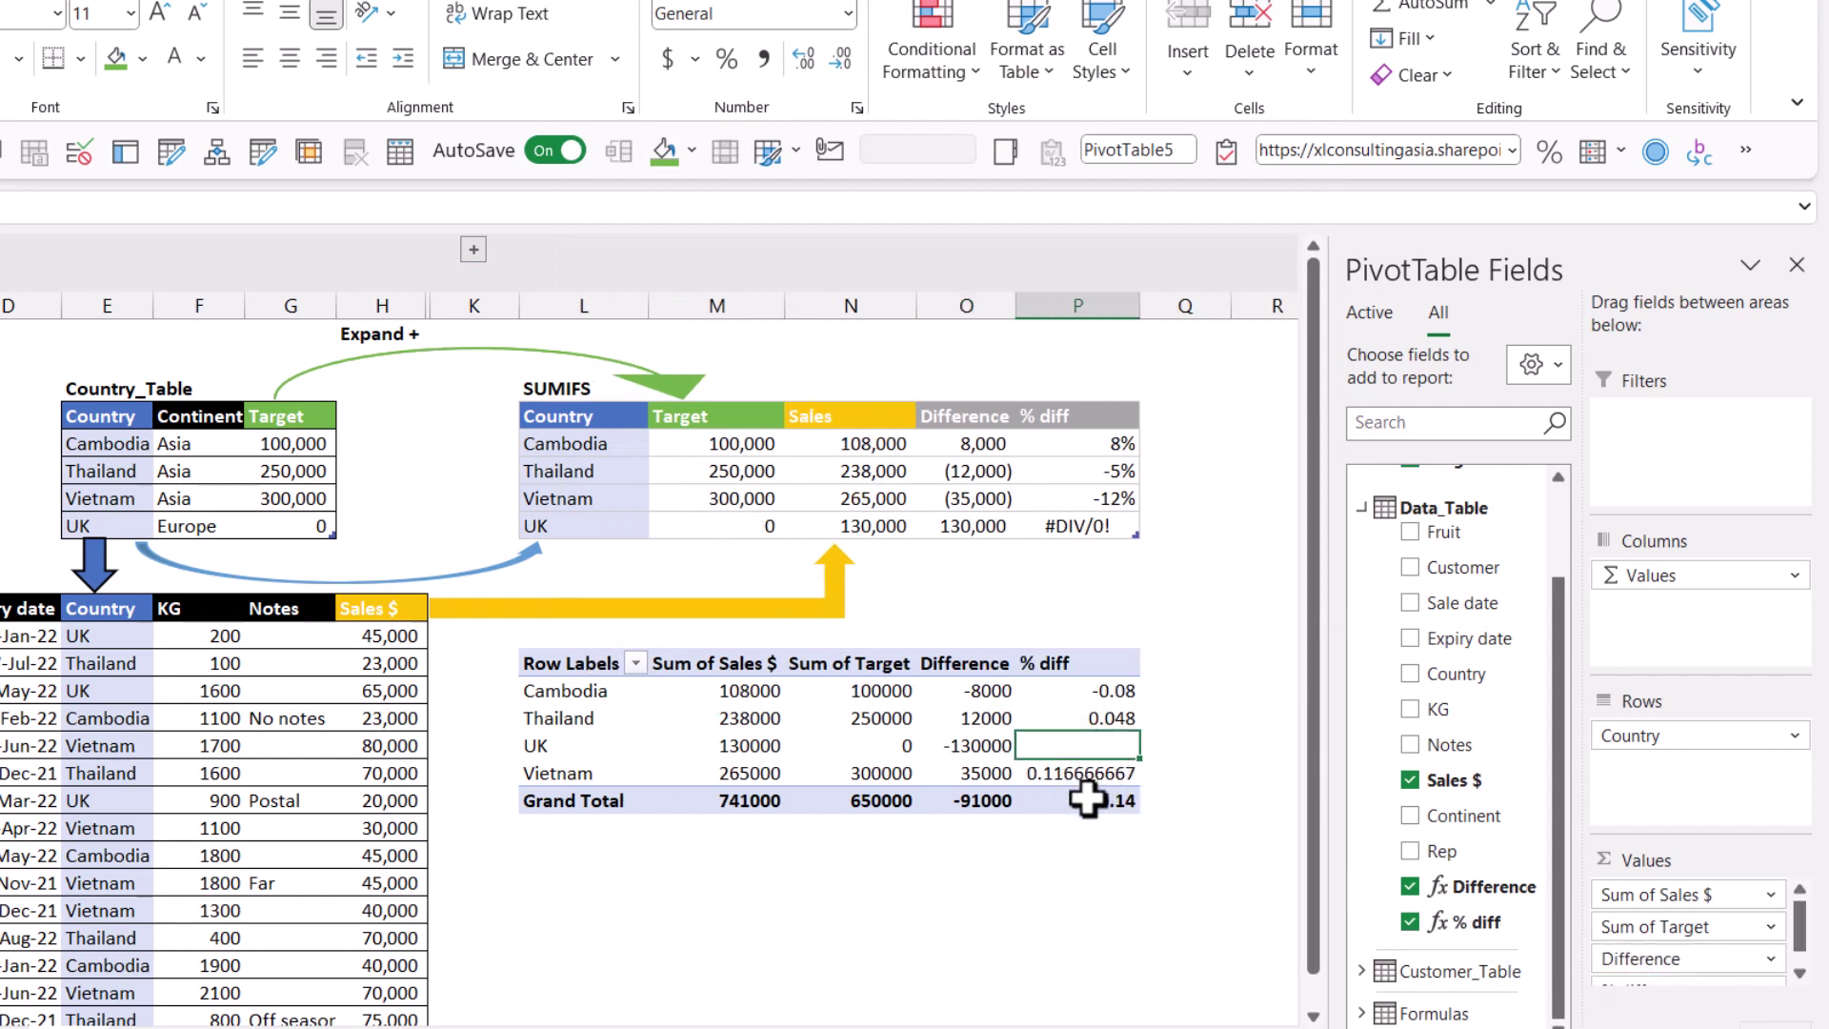
- Compare the blank UK result, then format the pivot's % diff values as percentages
left_click_drag(1086, 800, 1077, 682)
left_click(1095, 746)
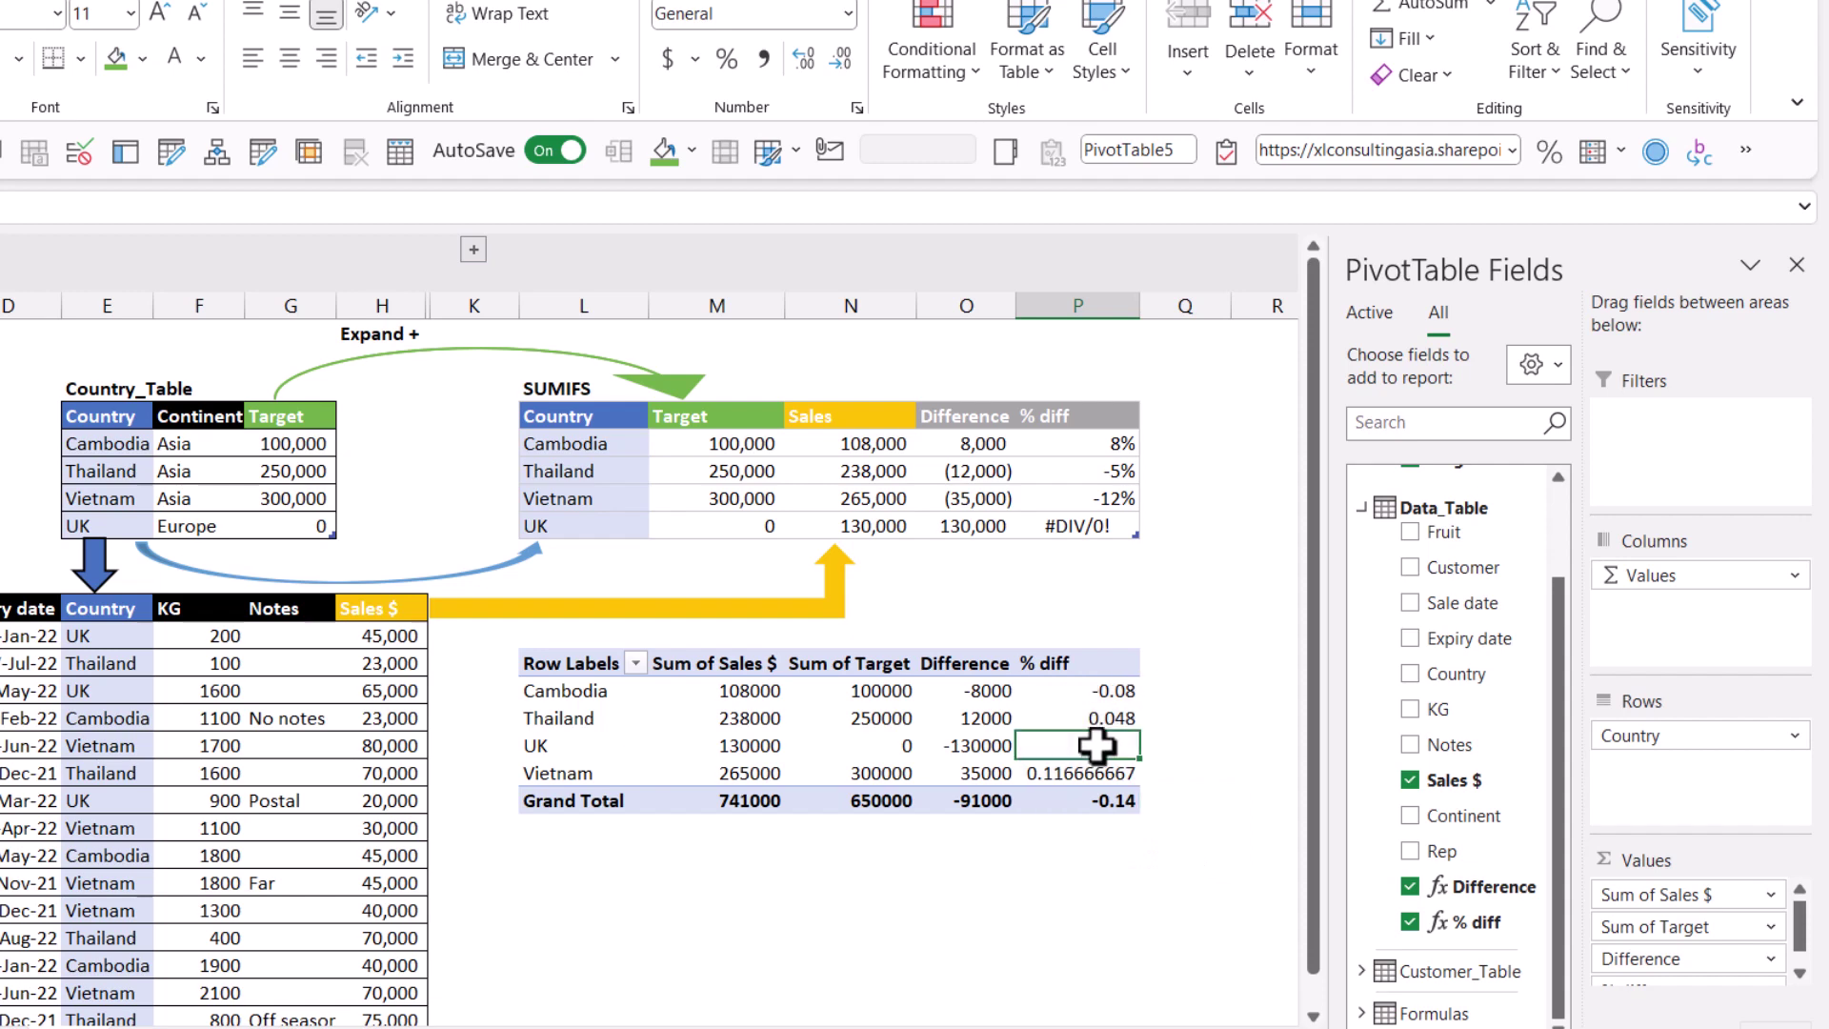
left_click(1105, 529)
left_click(1081, 744)
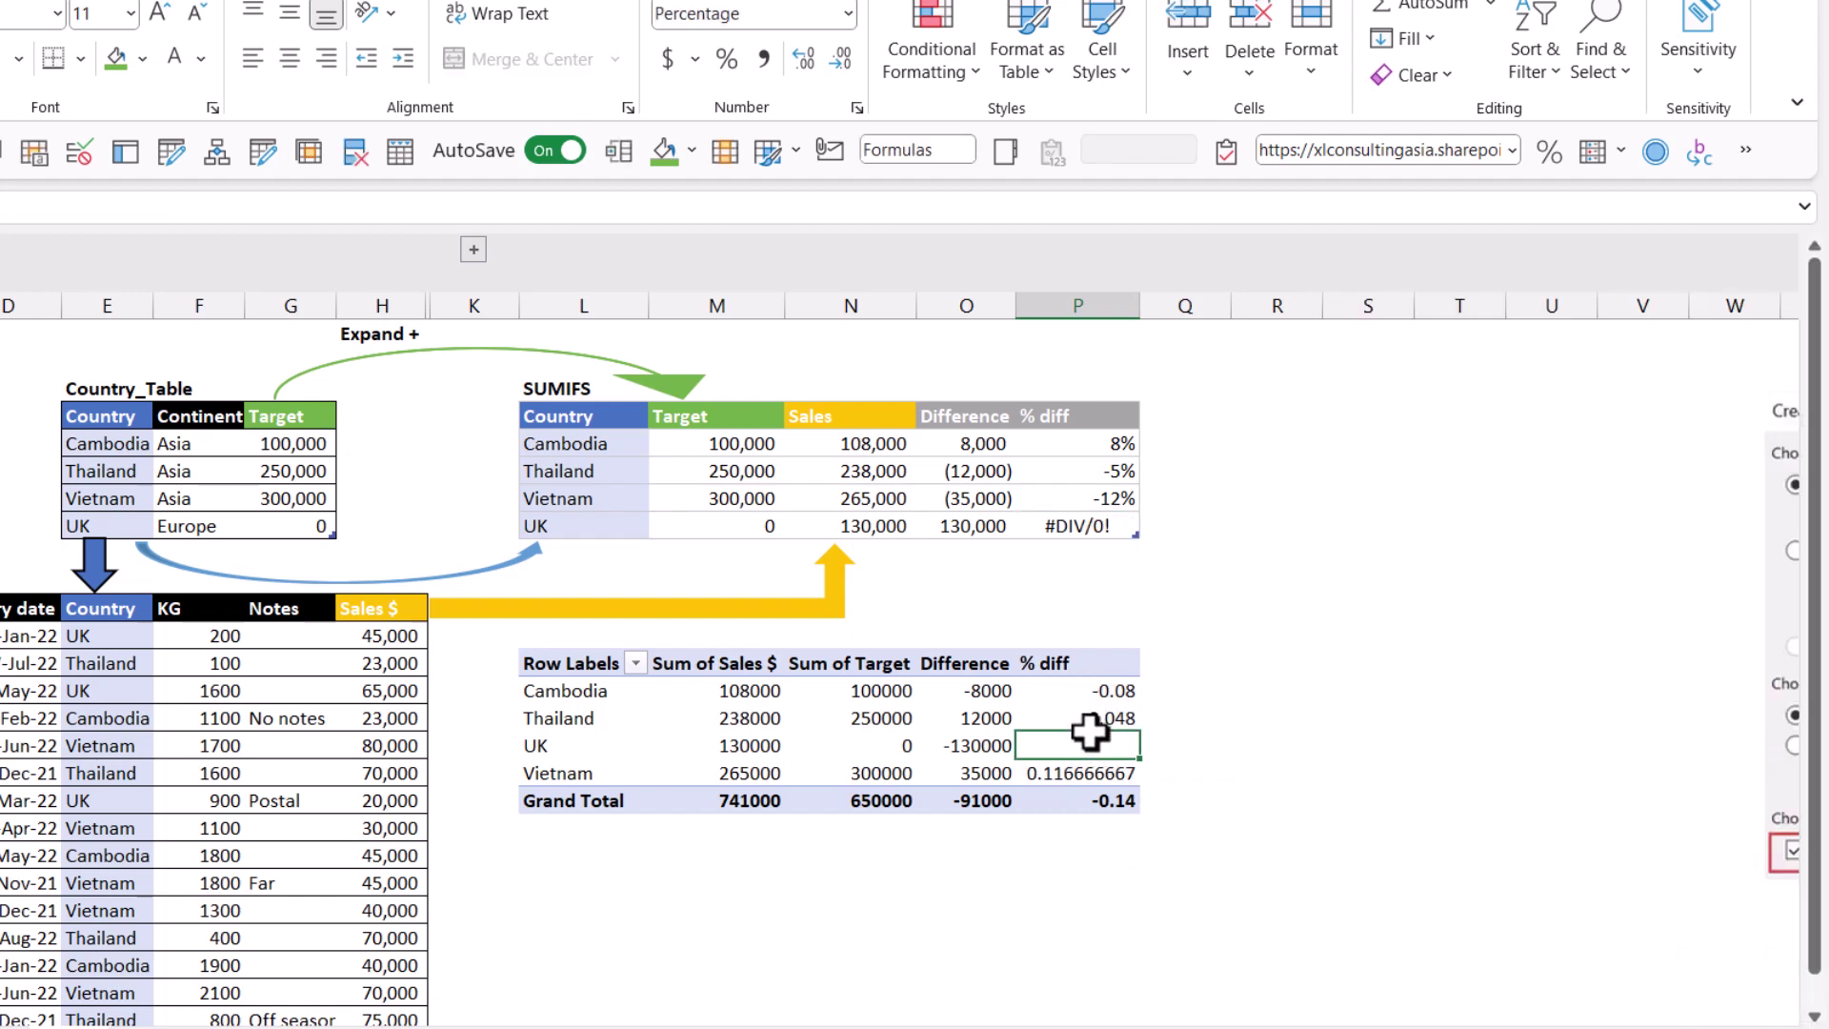
scroll(1671, 964, "down", 1)
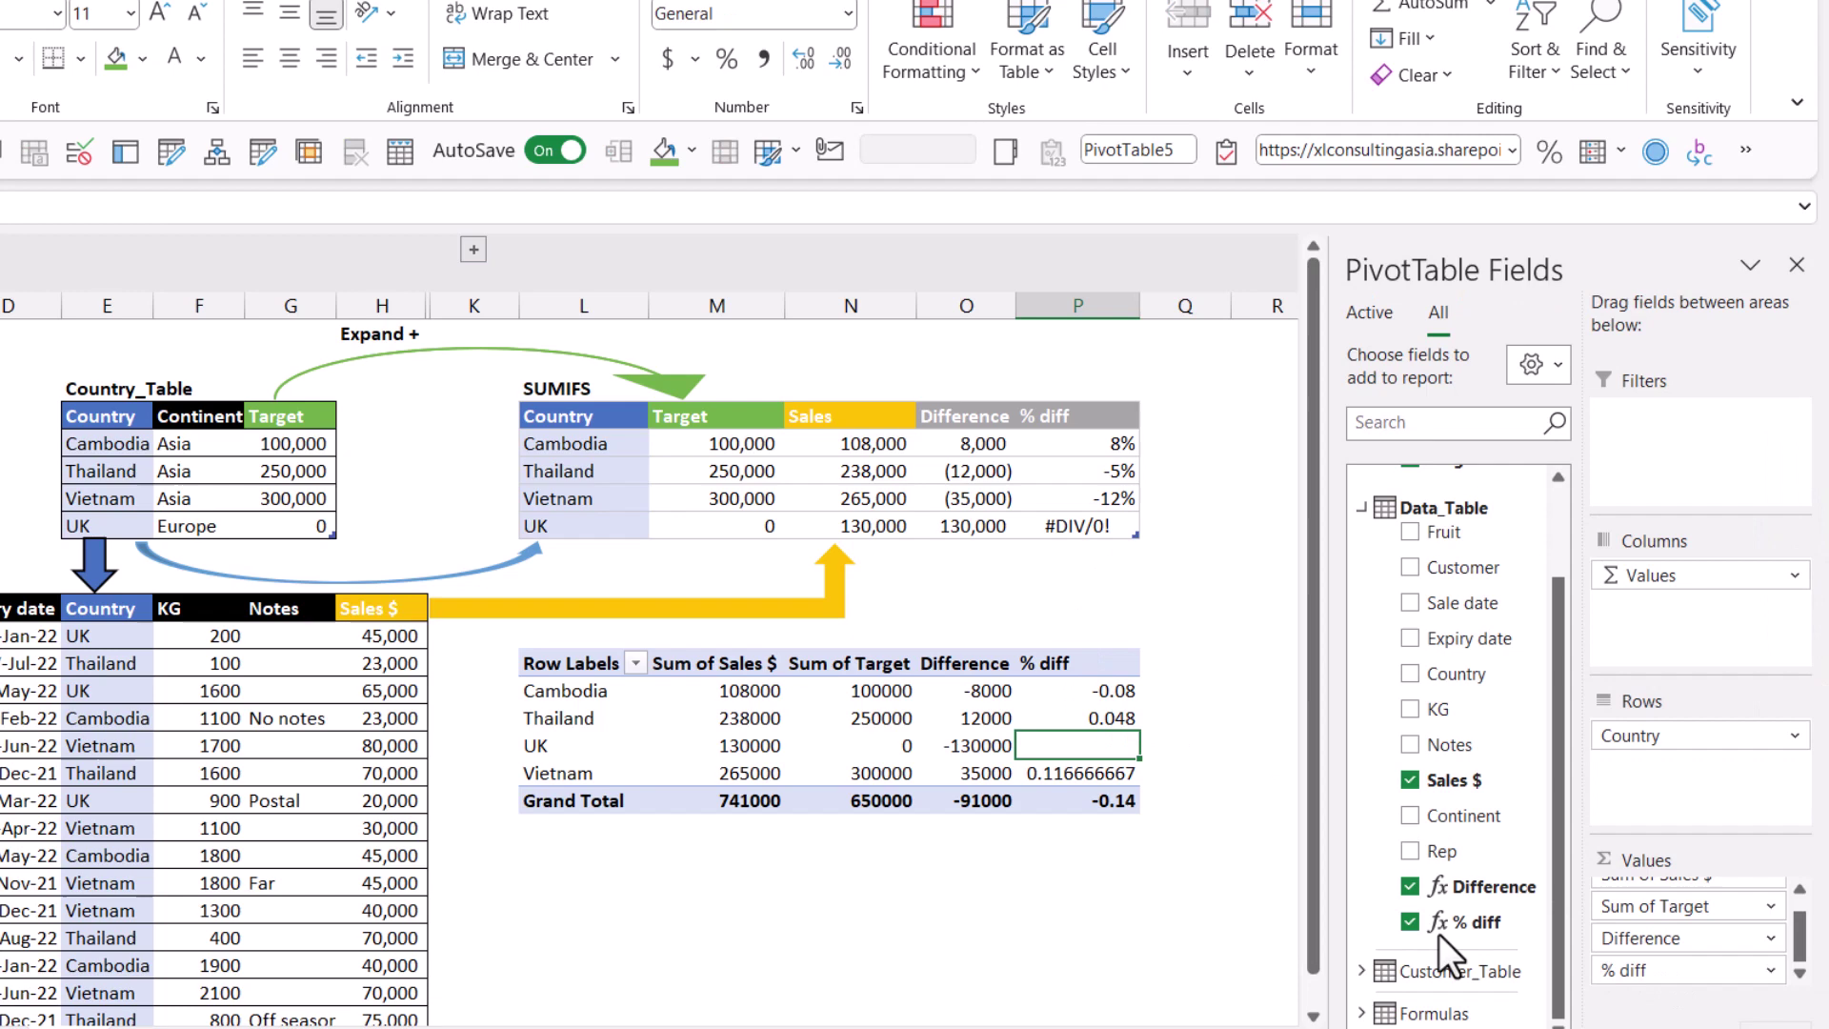
left_click_drag(1125, 696, 1105, 804)
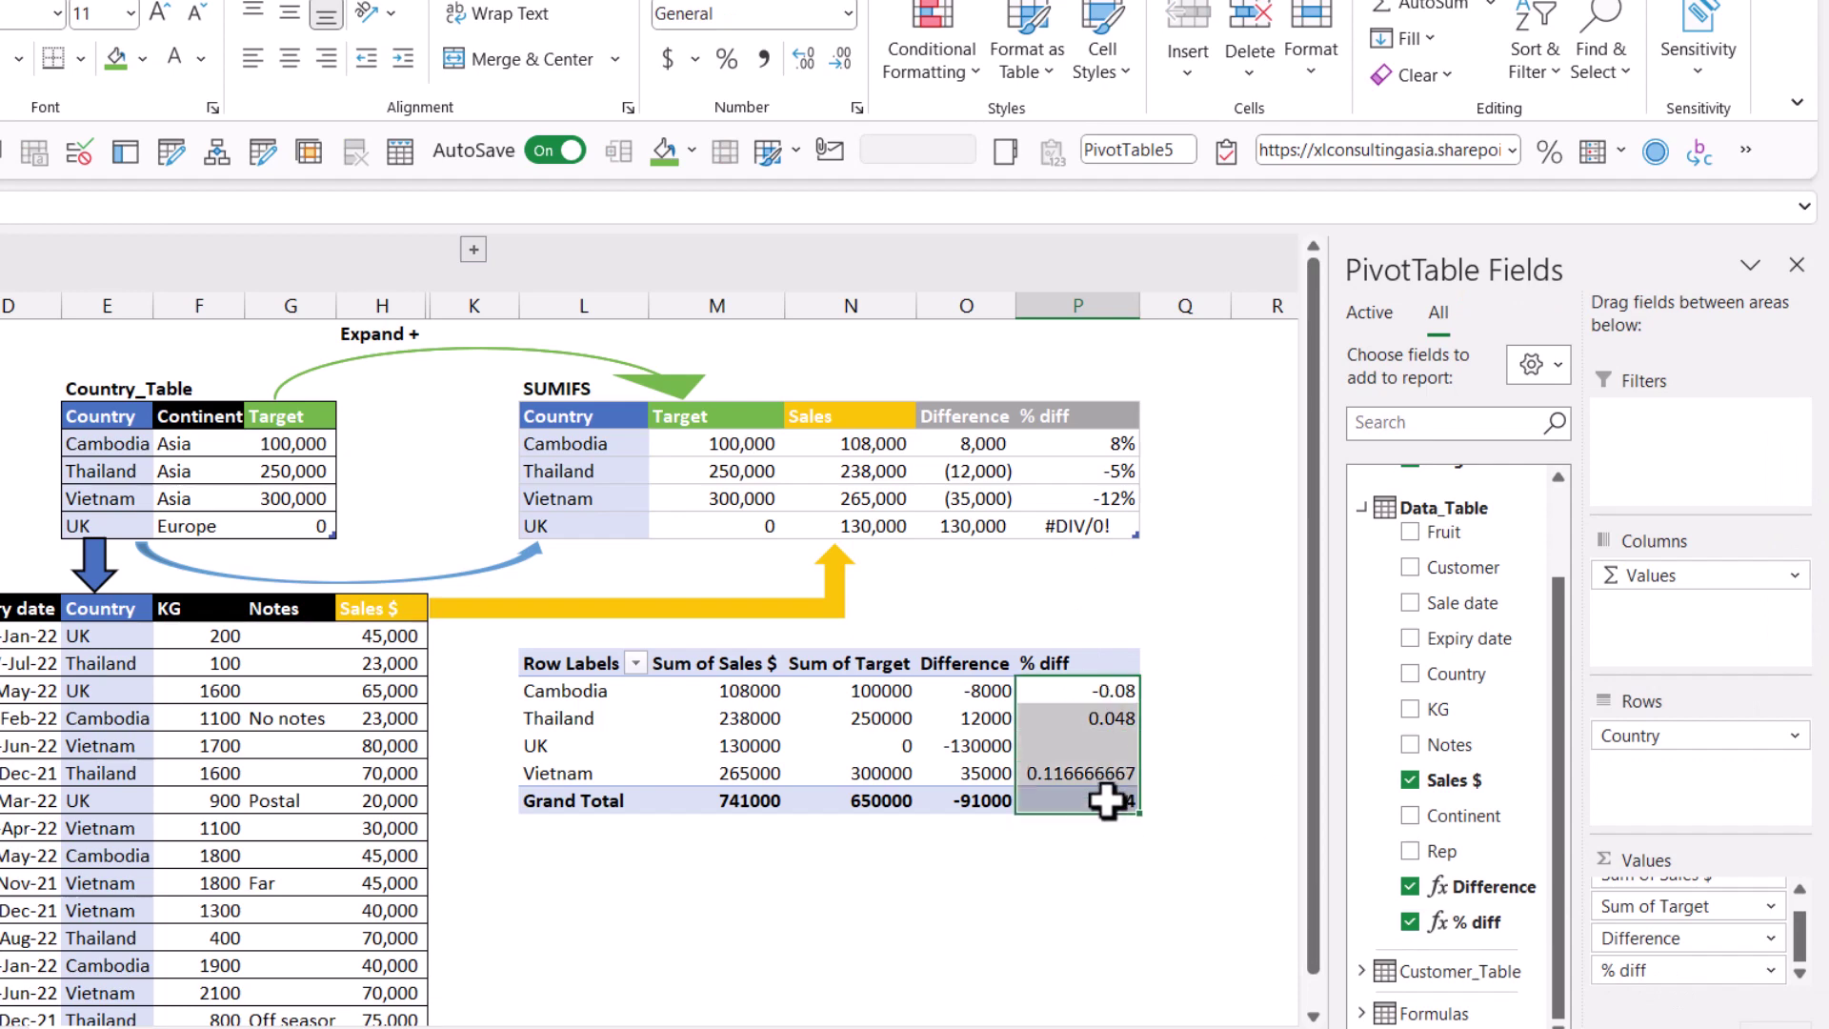
left_click(729, 59)
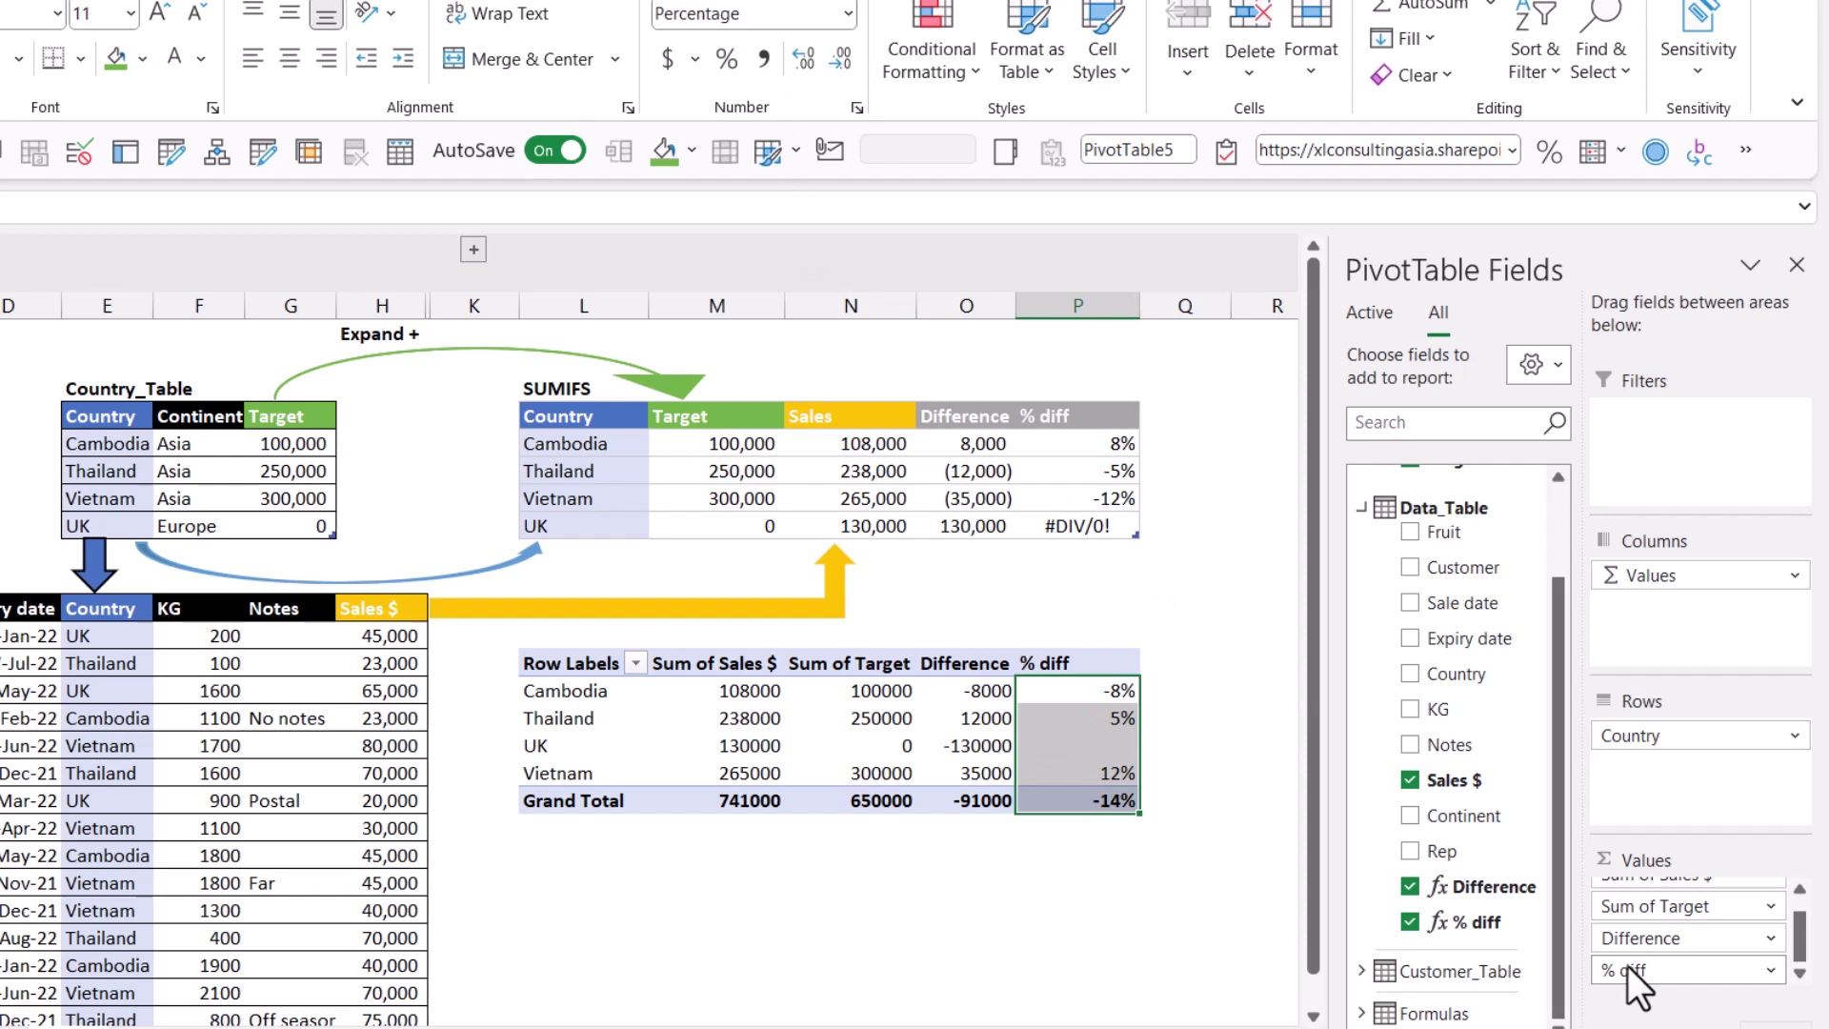
- Give the % diff measure a Number > Percentage format and widen column P to reveal #DIV/0!
right_click(1467, 918)
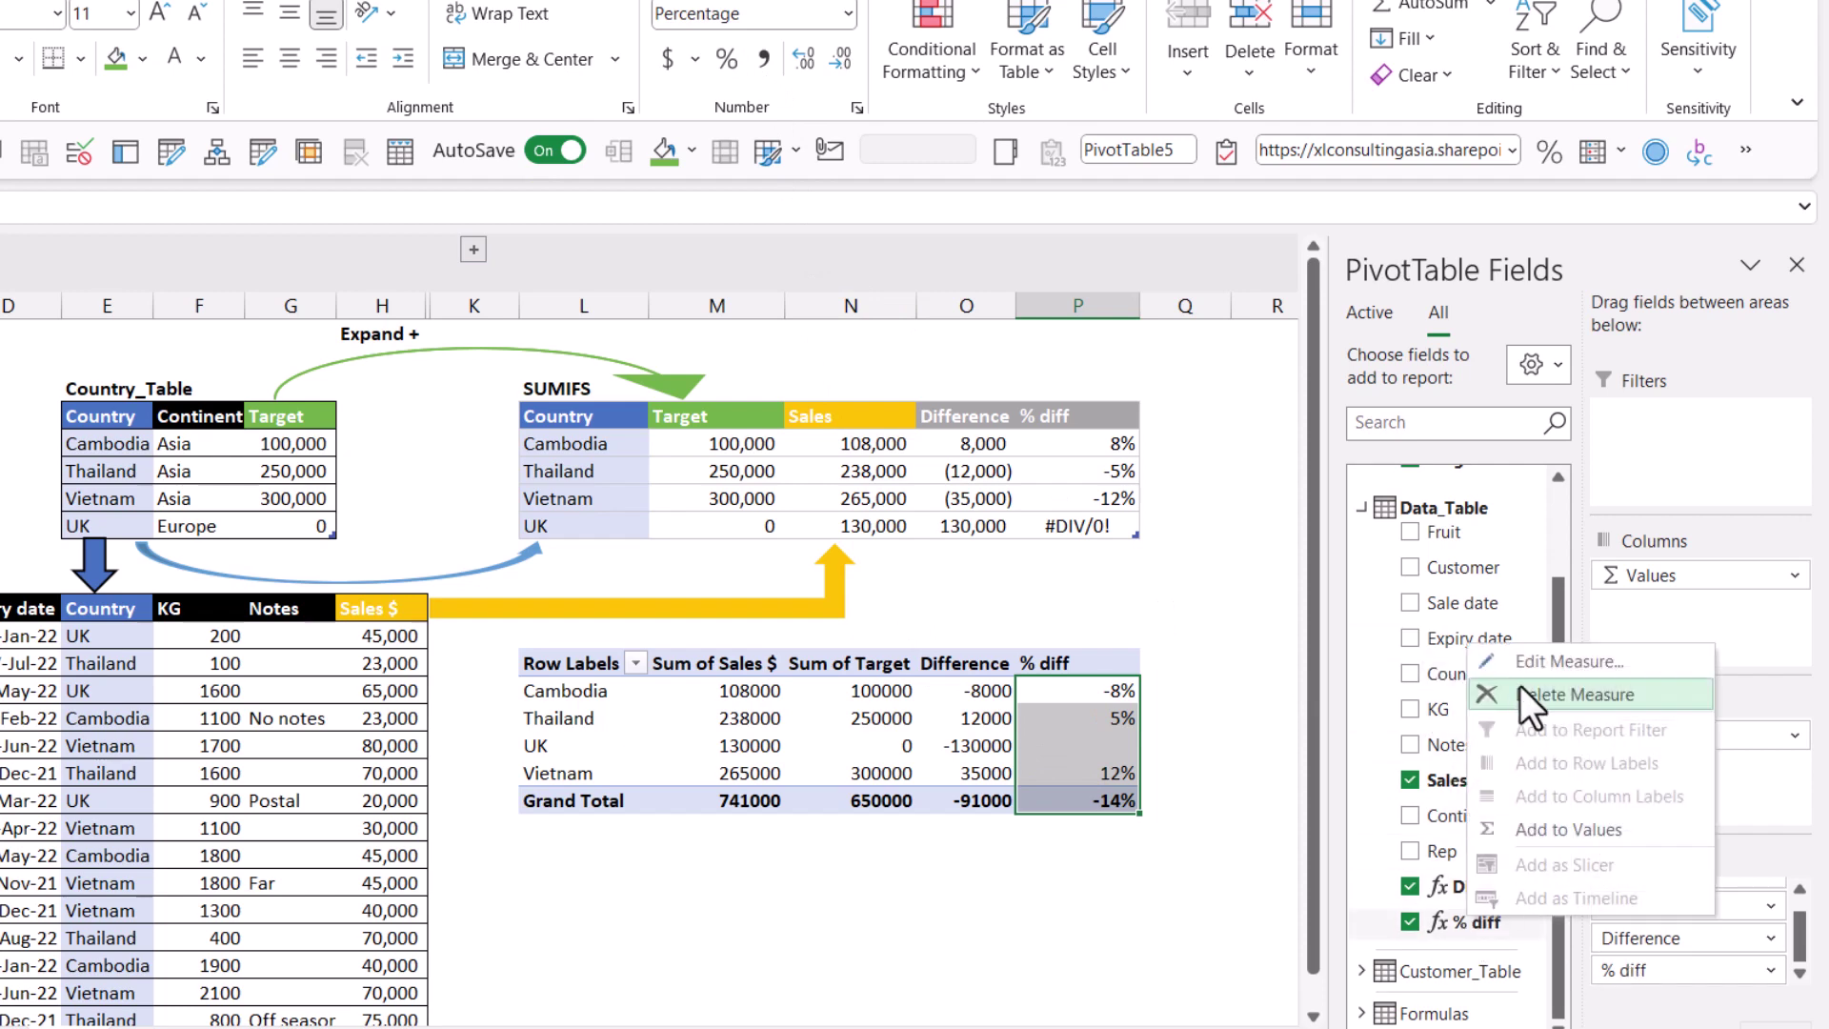
left_click(1534, 661)
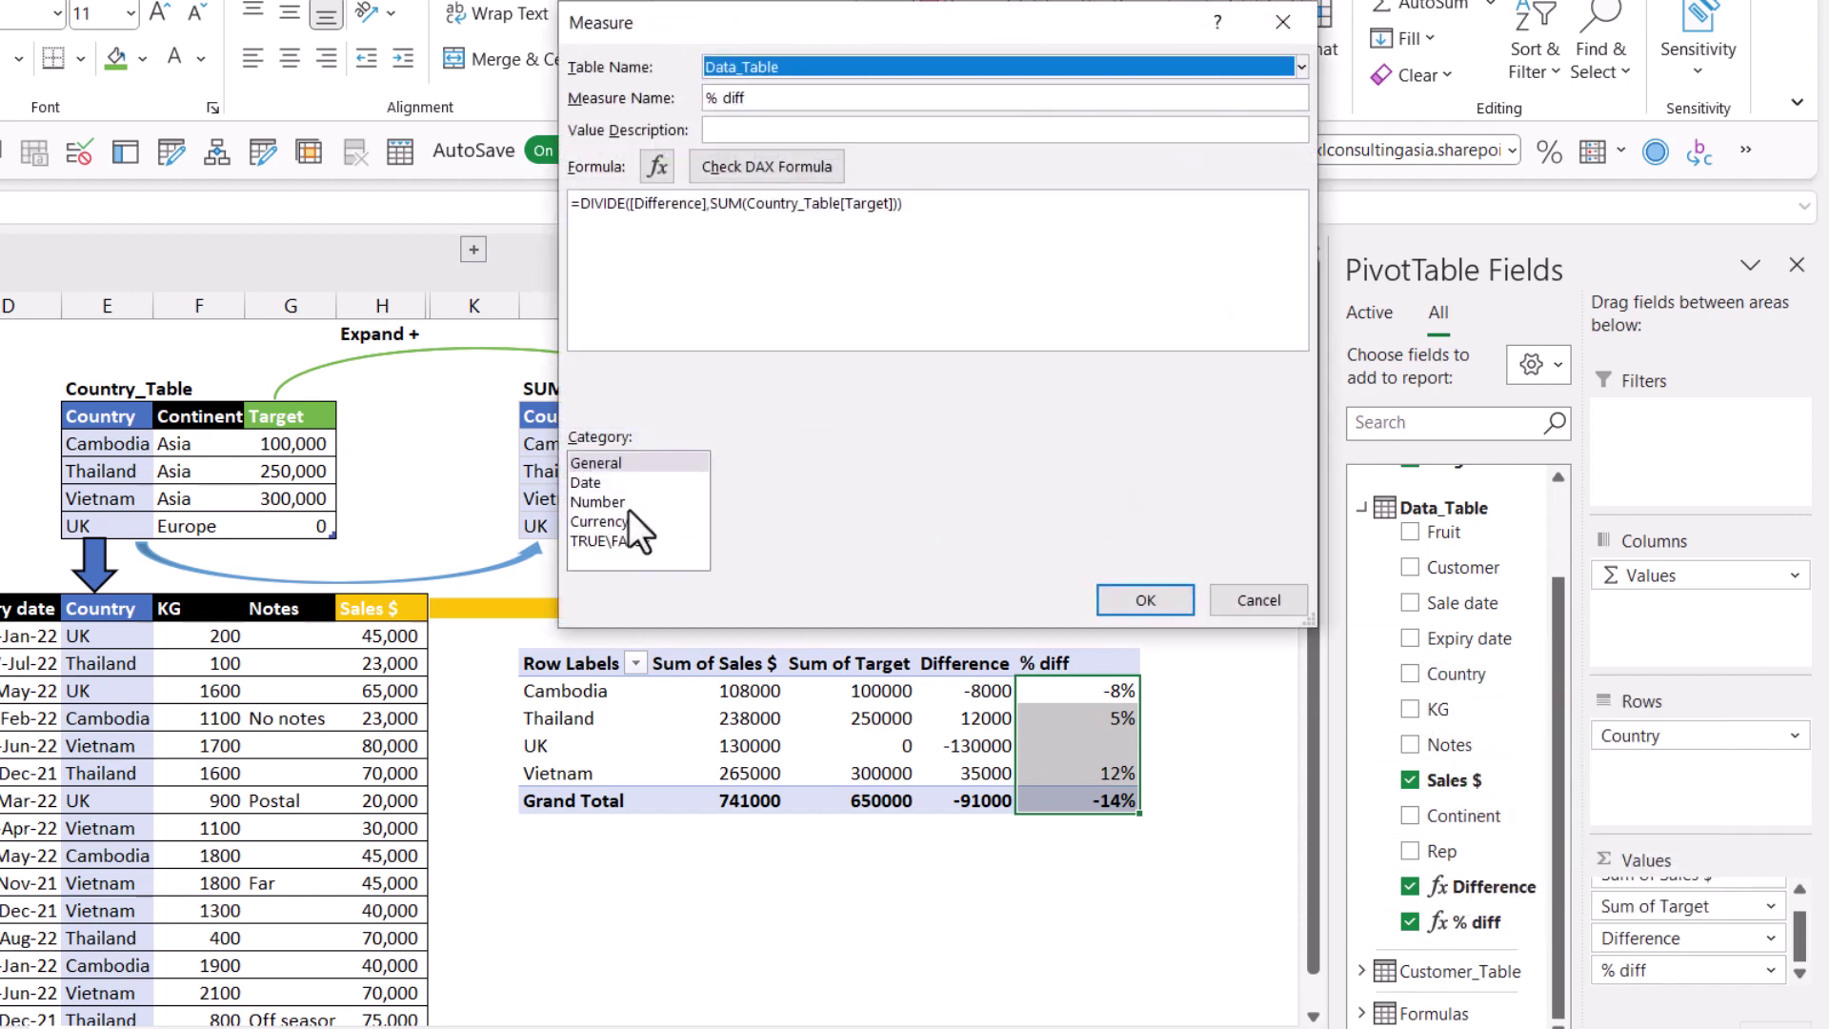
left_click(608, 503)
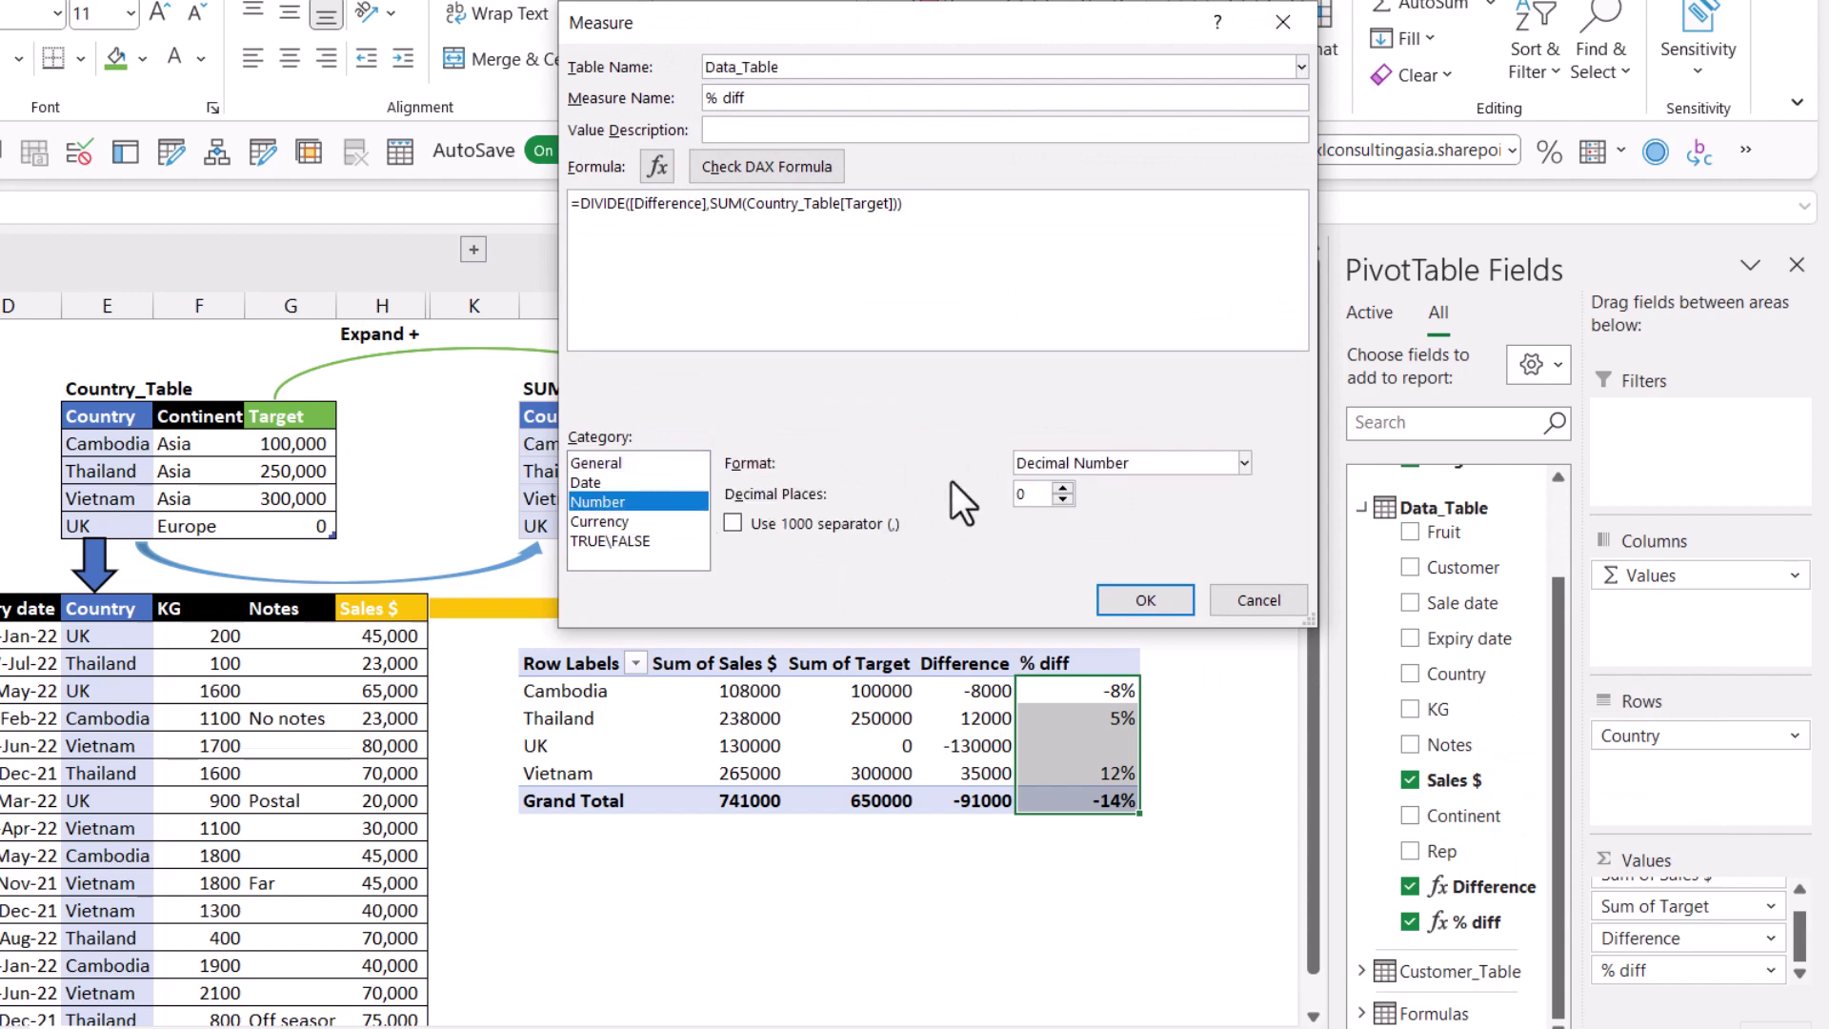
left_click(1092, 466)
left_click(1083, 545)
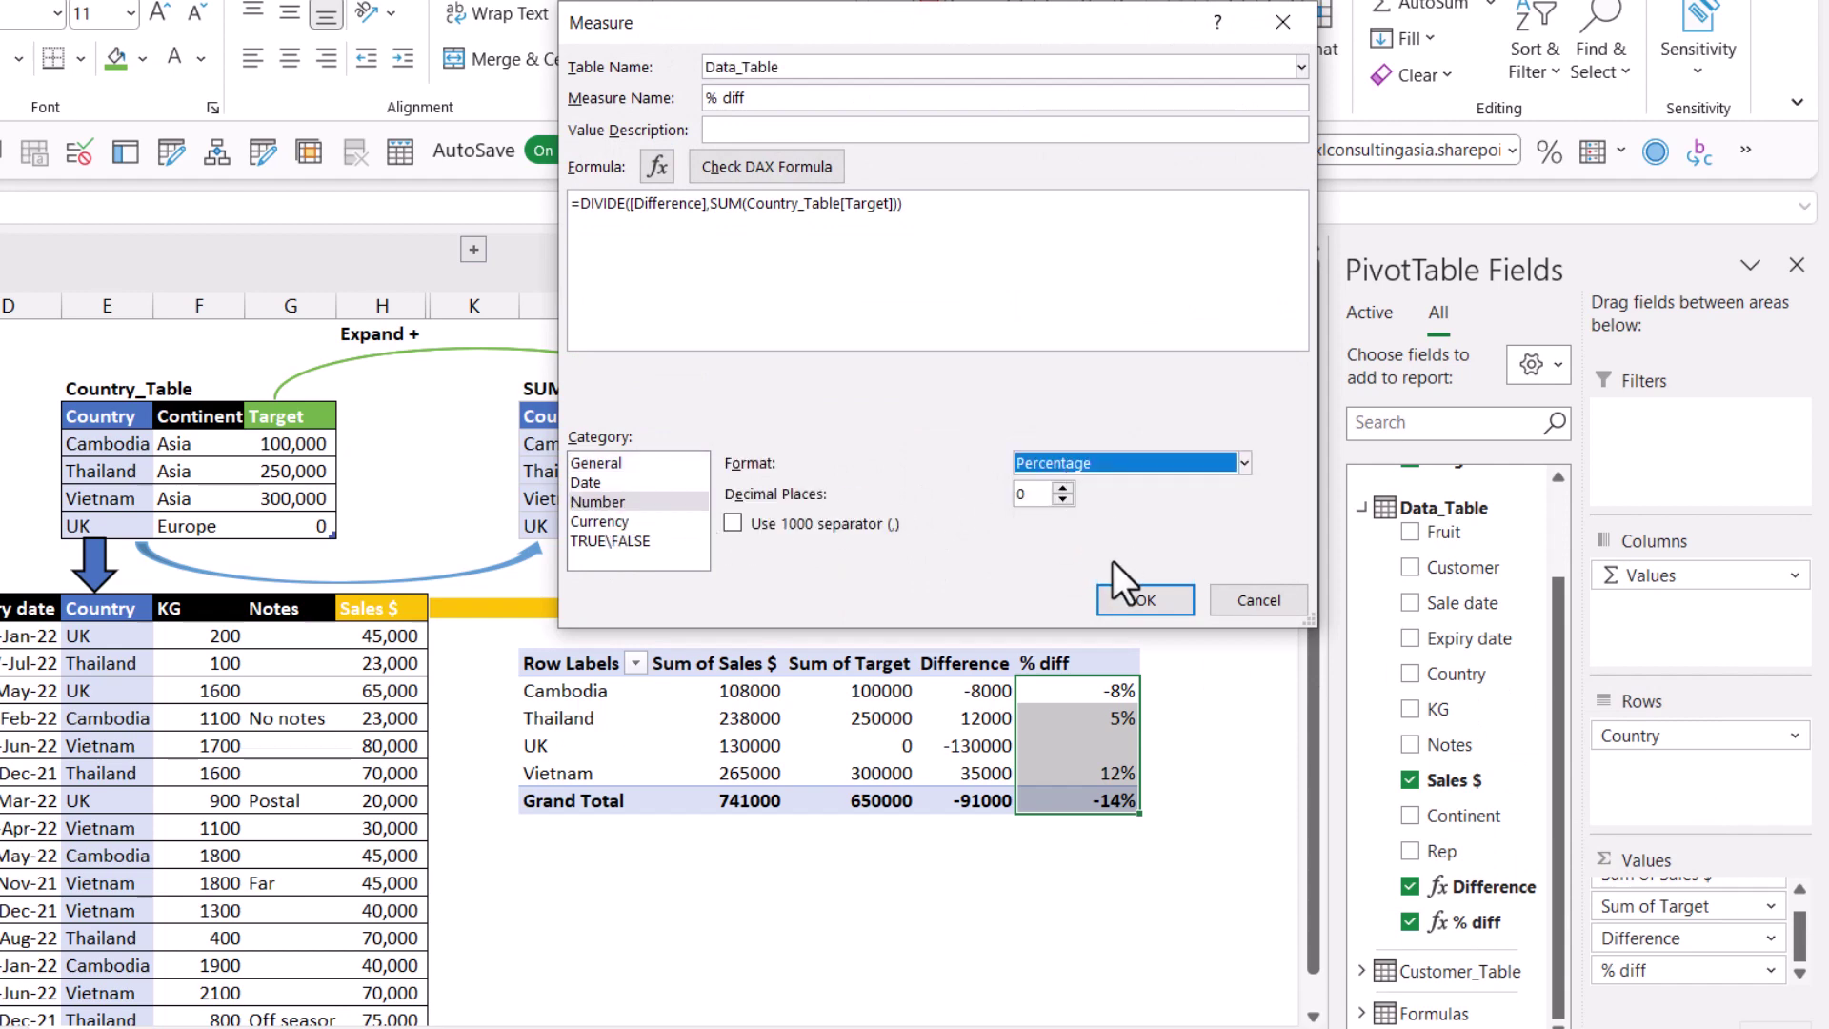
left_click(1146, 601)
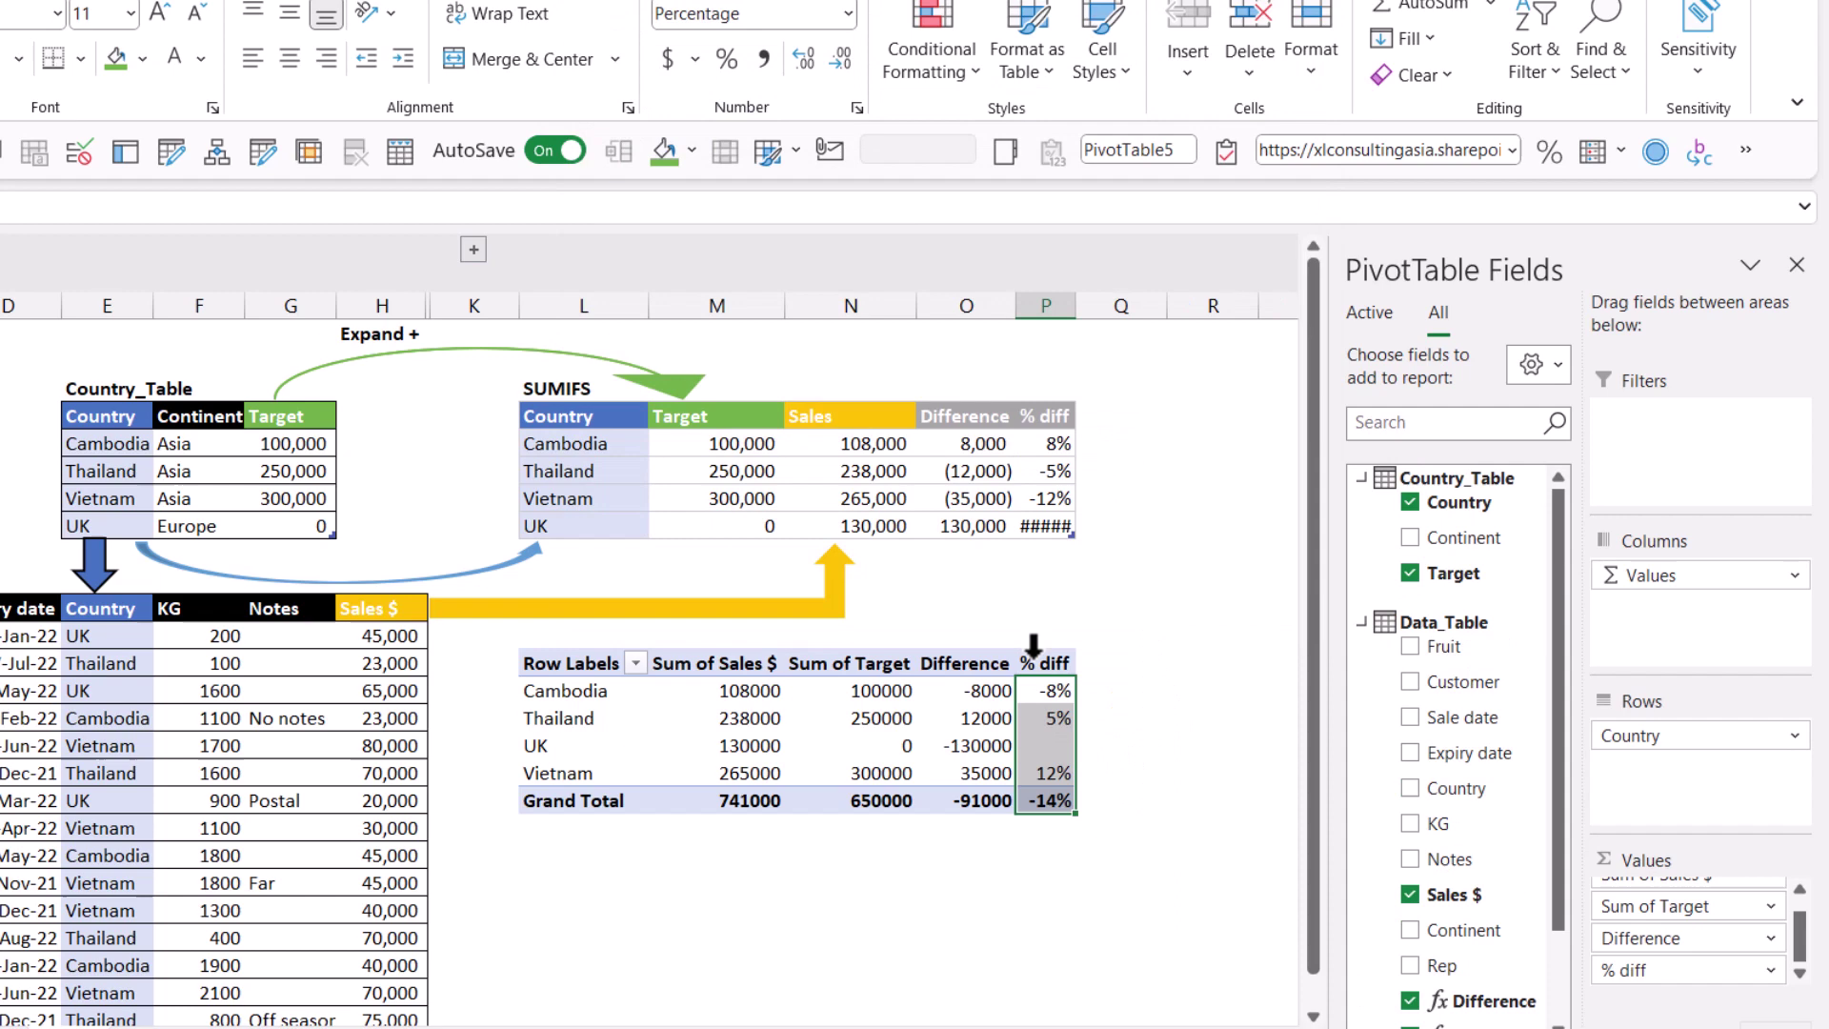
left_click_drag(1068, 307, 1102, 306)
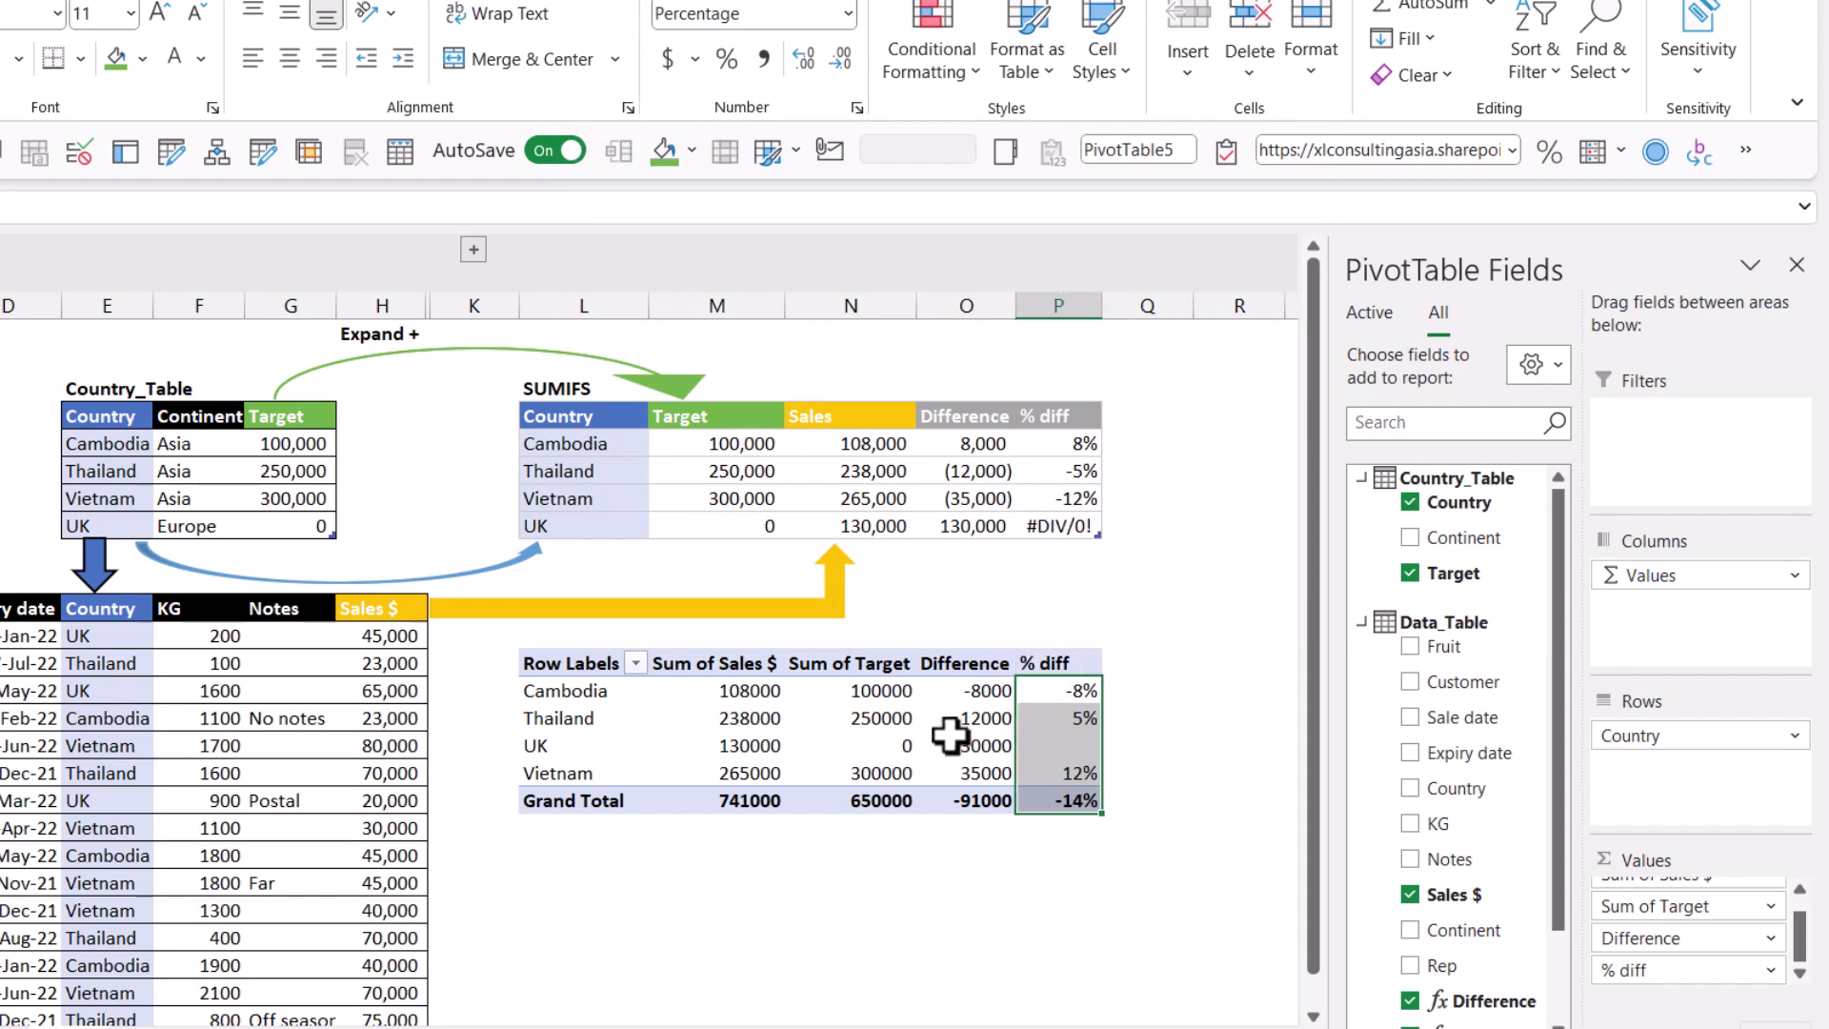
left_click(912, 746)
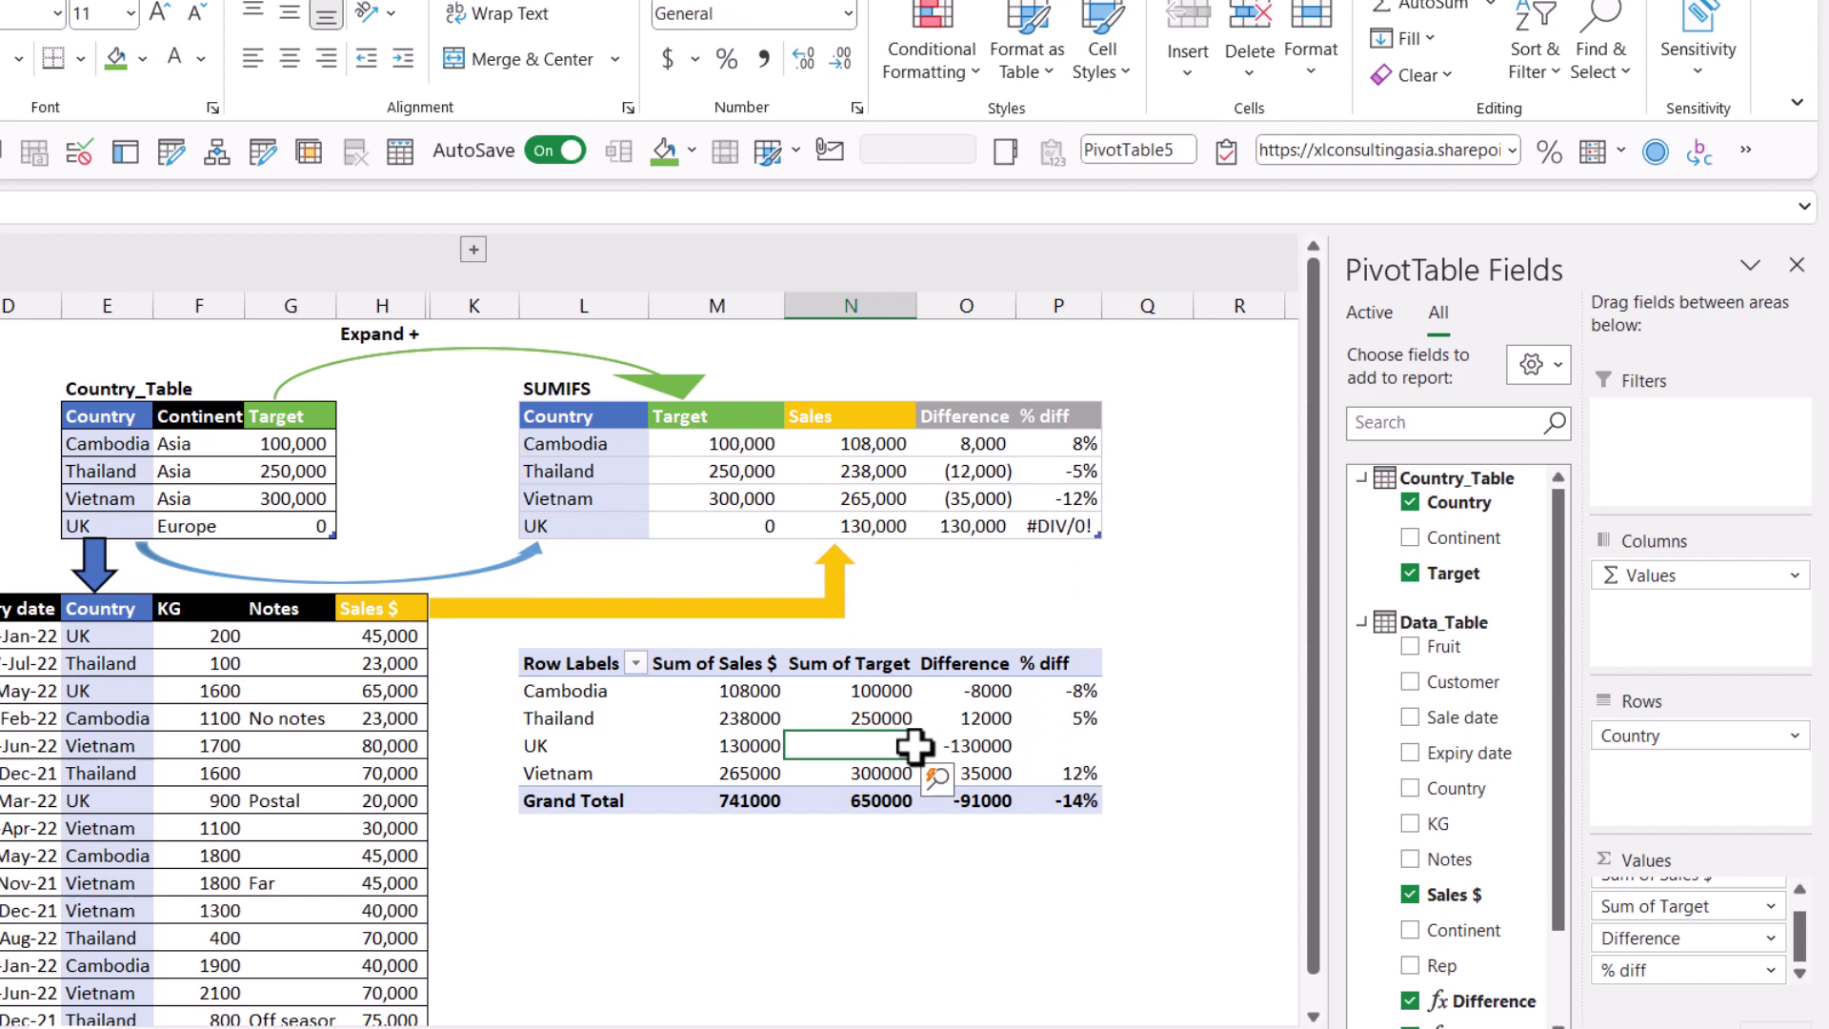
left_click(668, 716)
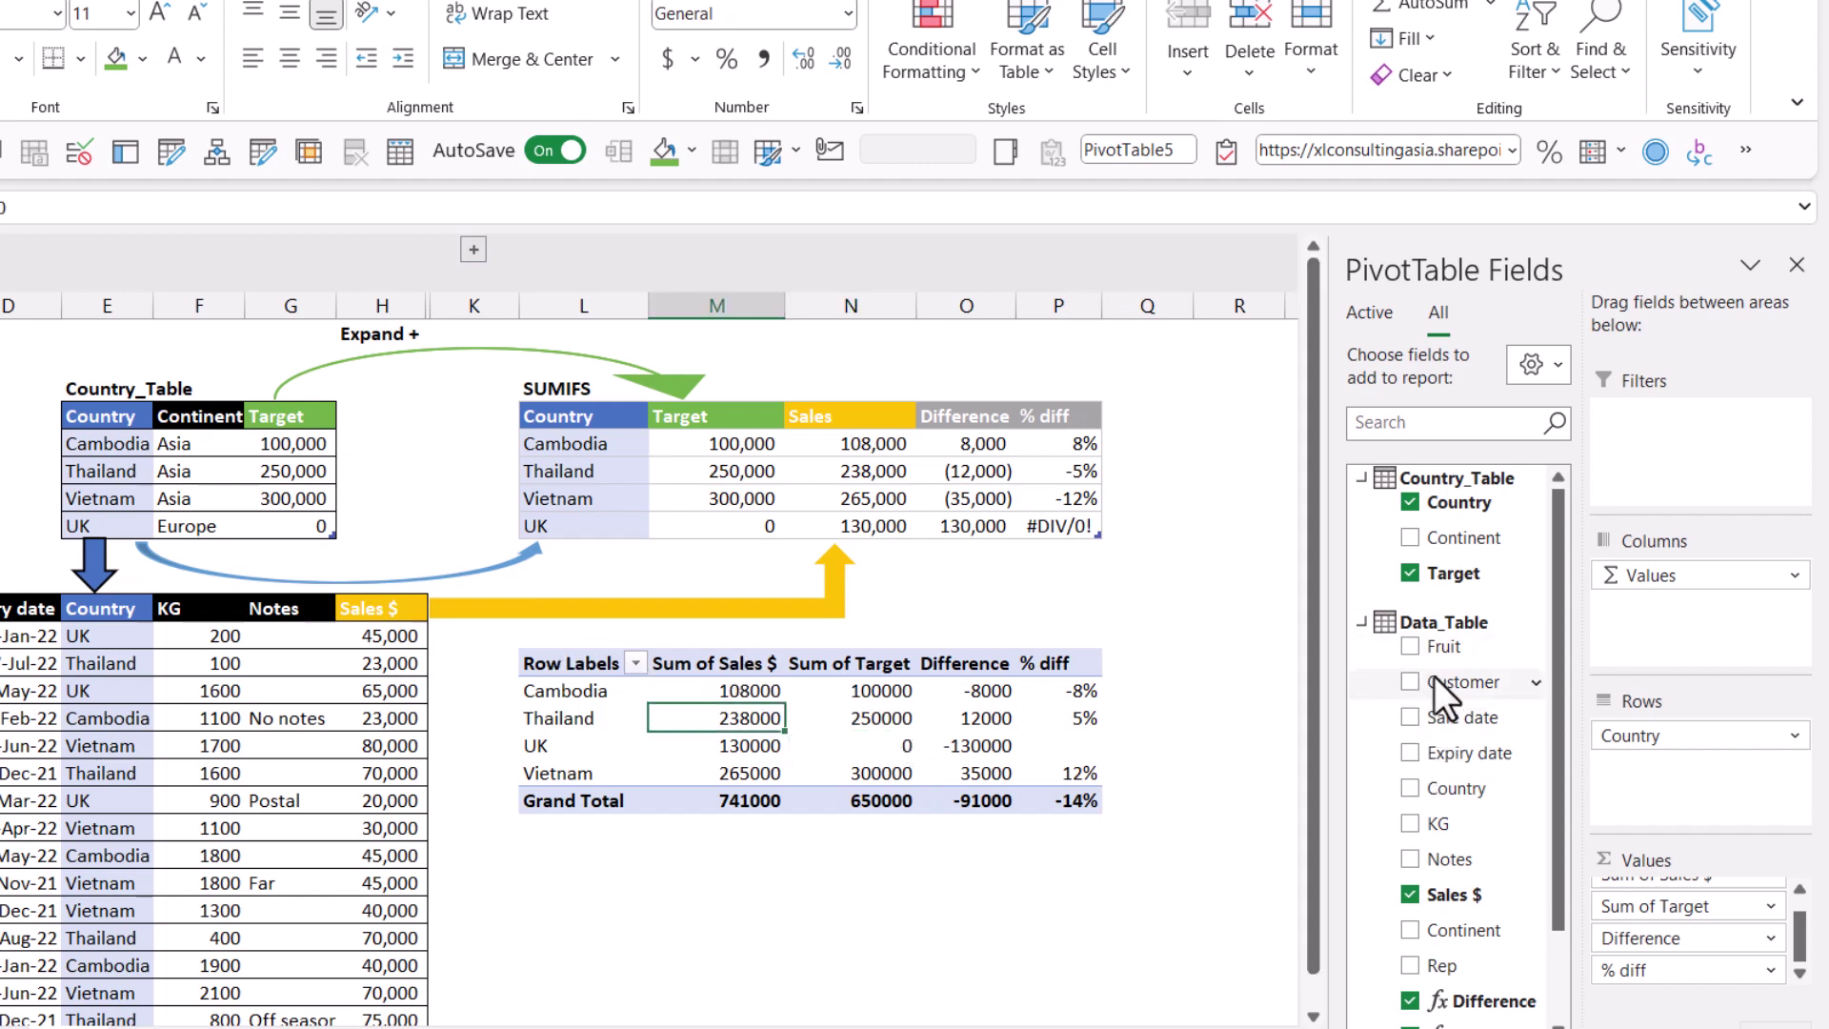
left_click_drag(1425, 535, 1689, 774)
left_click(600, 716)
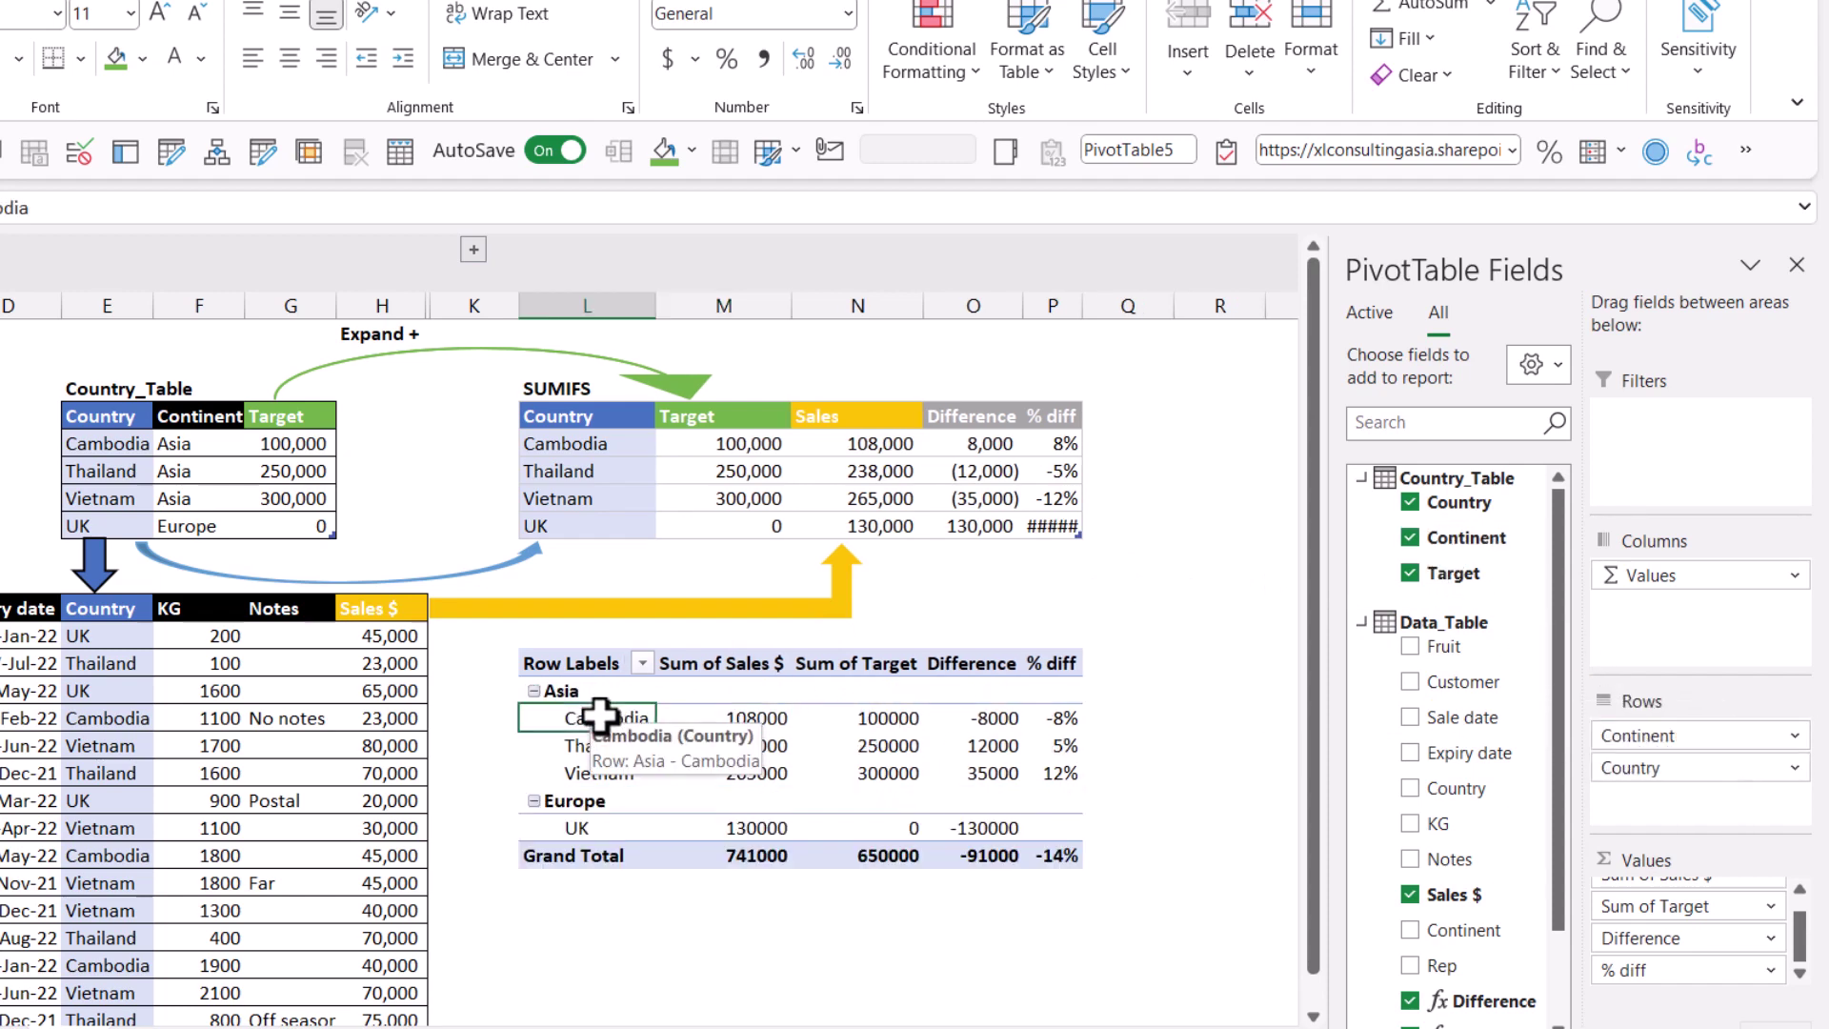
left_click(600, 744)
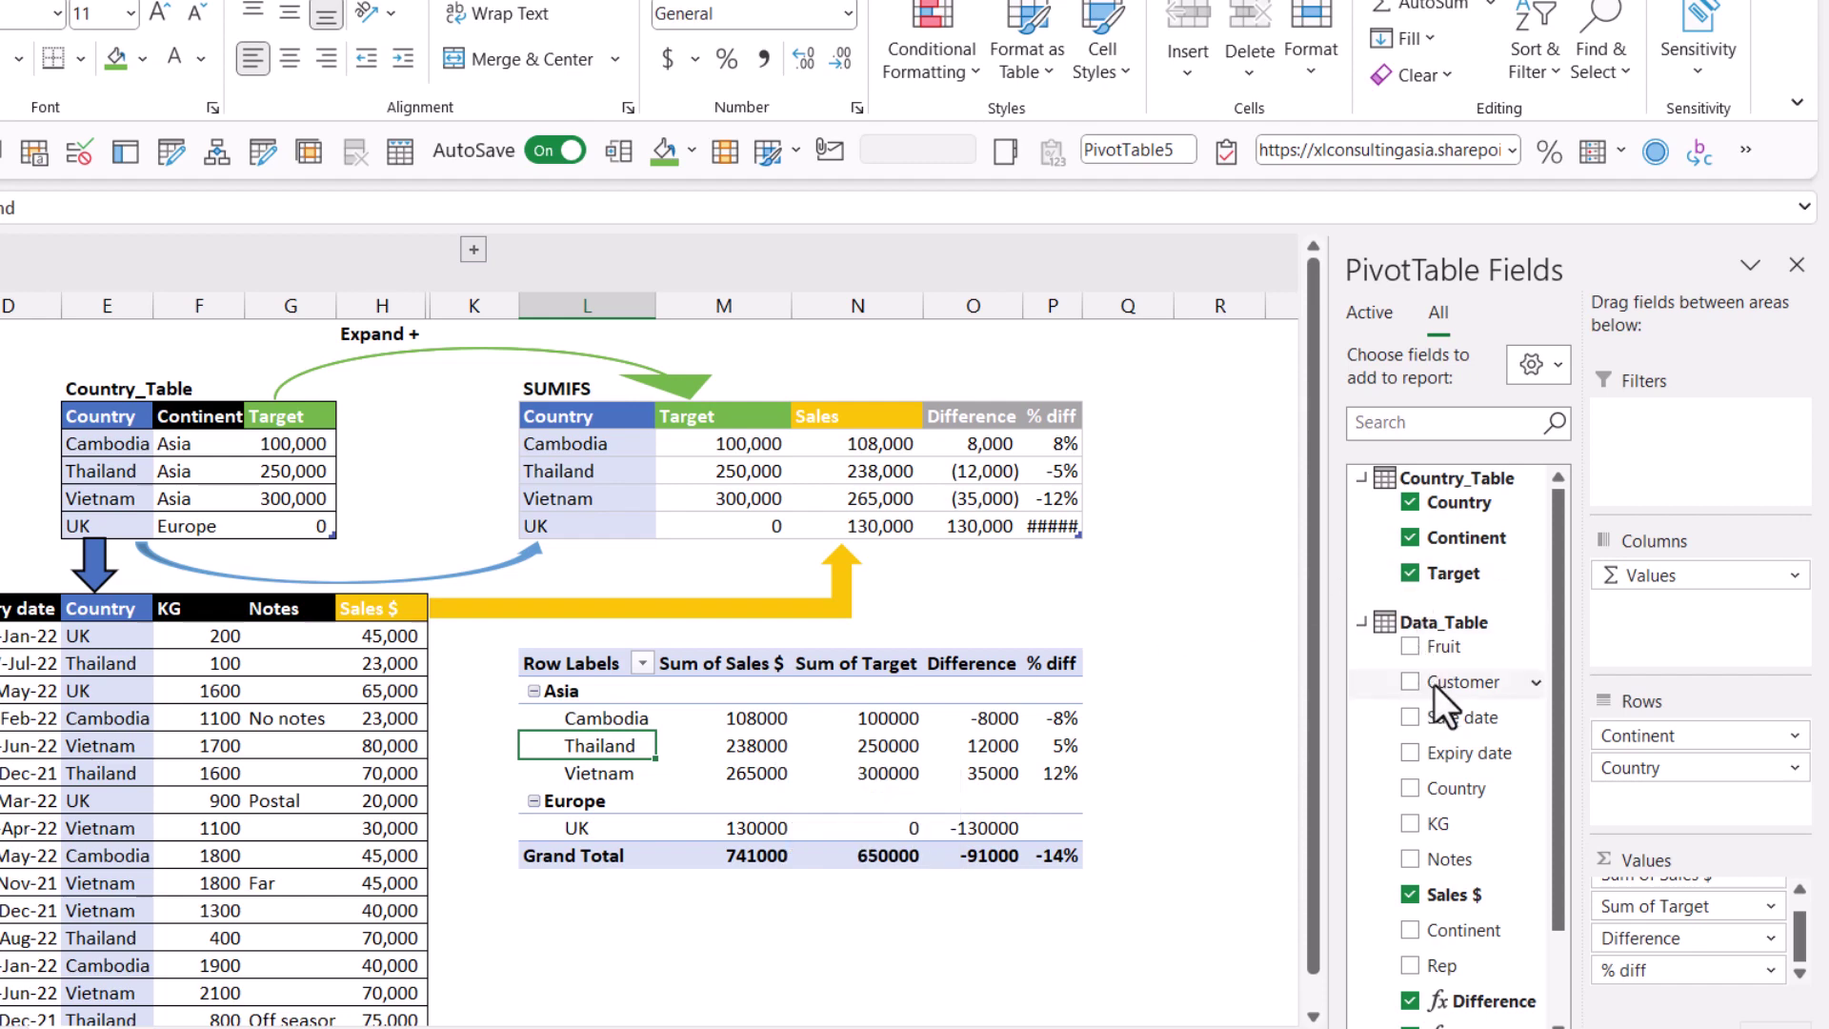
left_click(1409, 537)
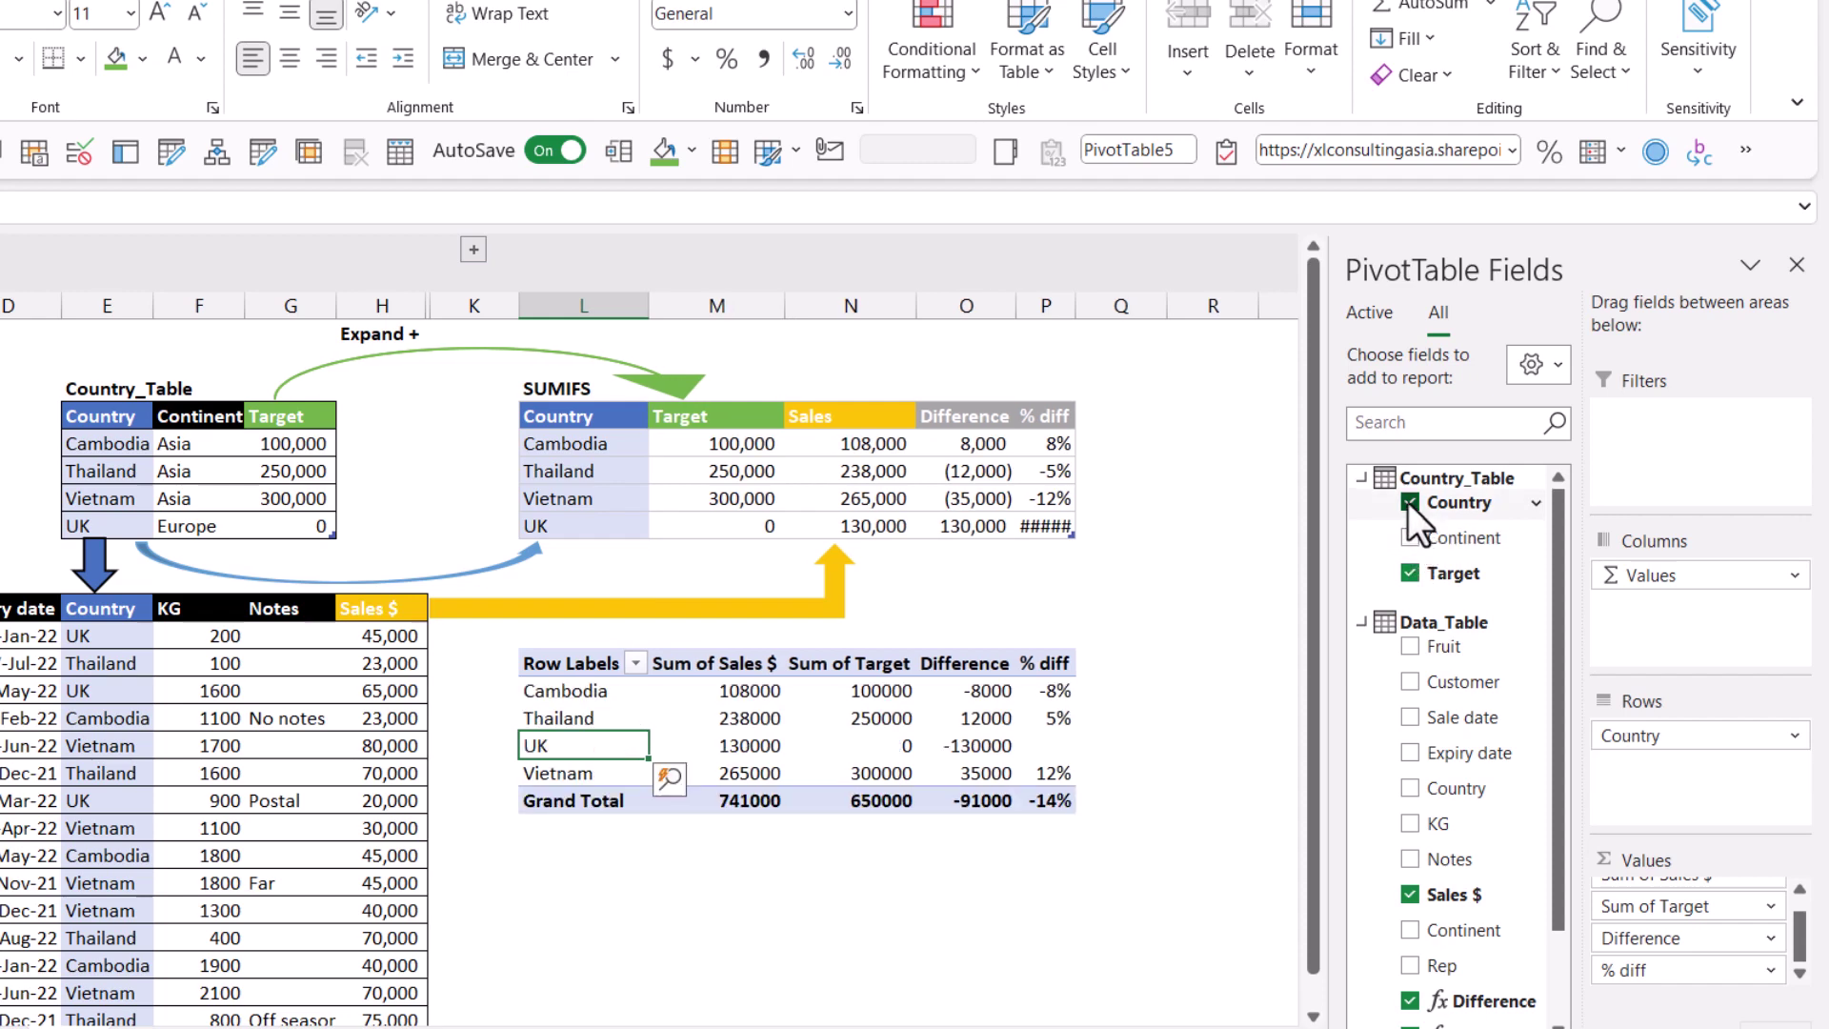
left_click(1409, 502)
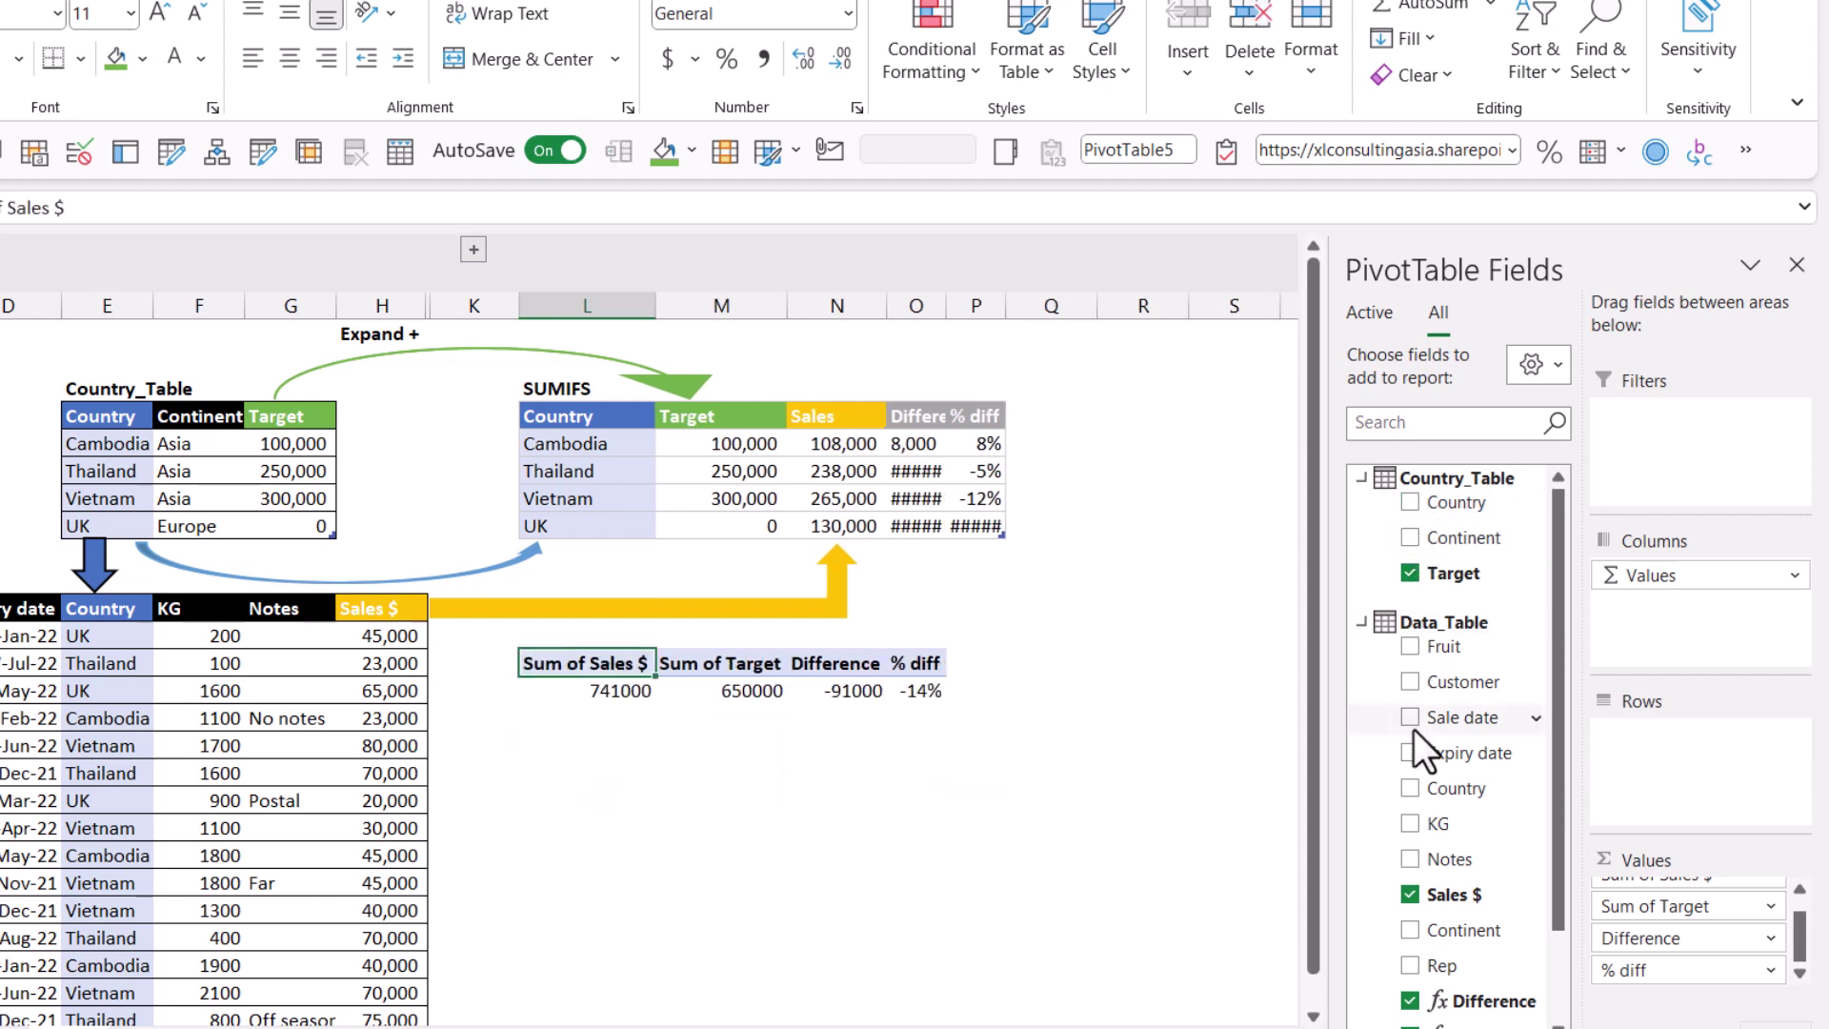
left_click(1410, 787)
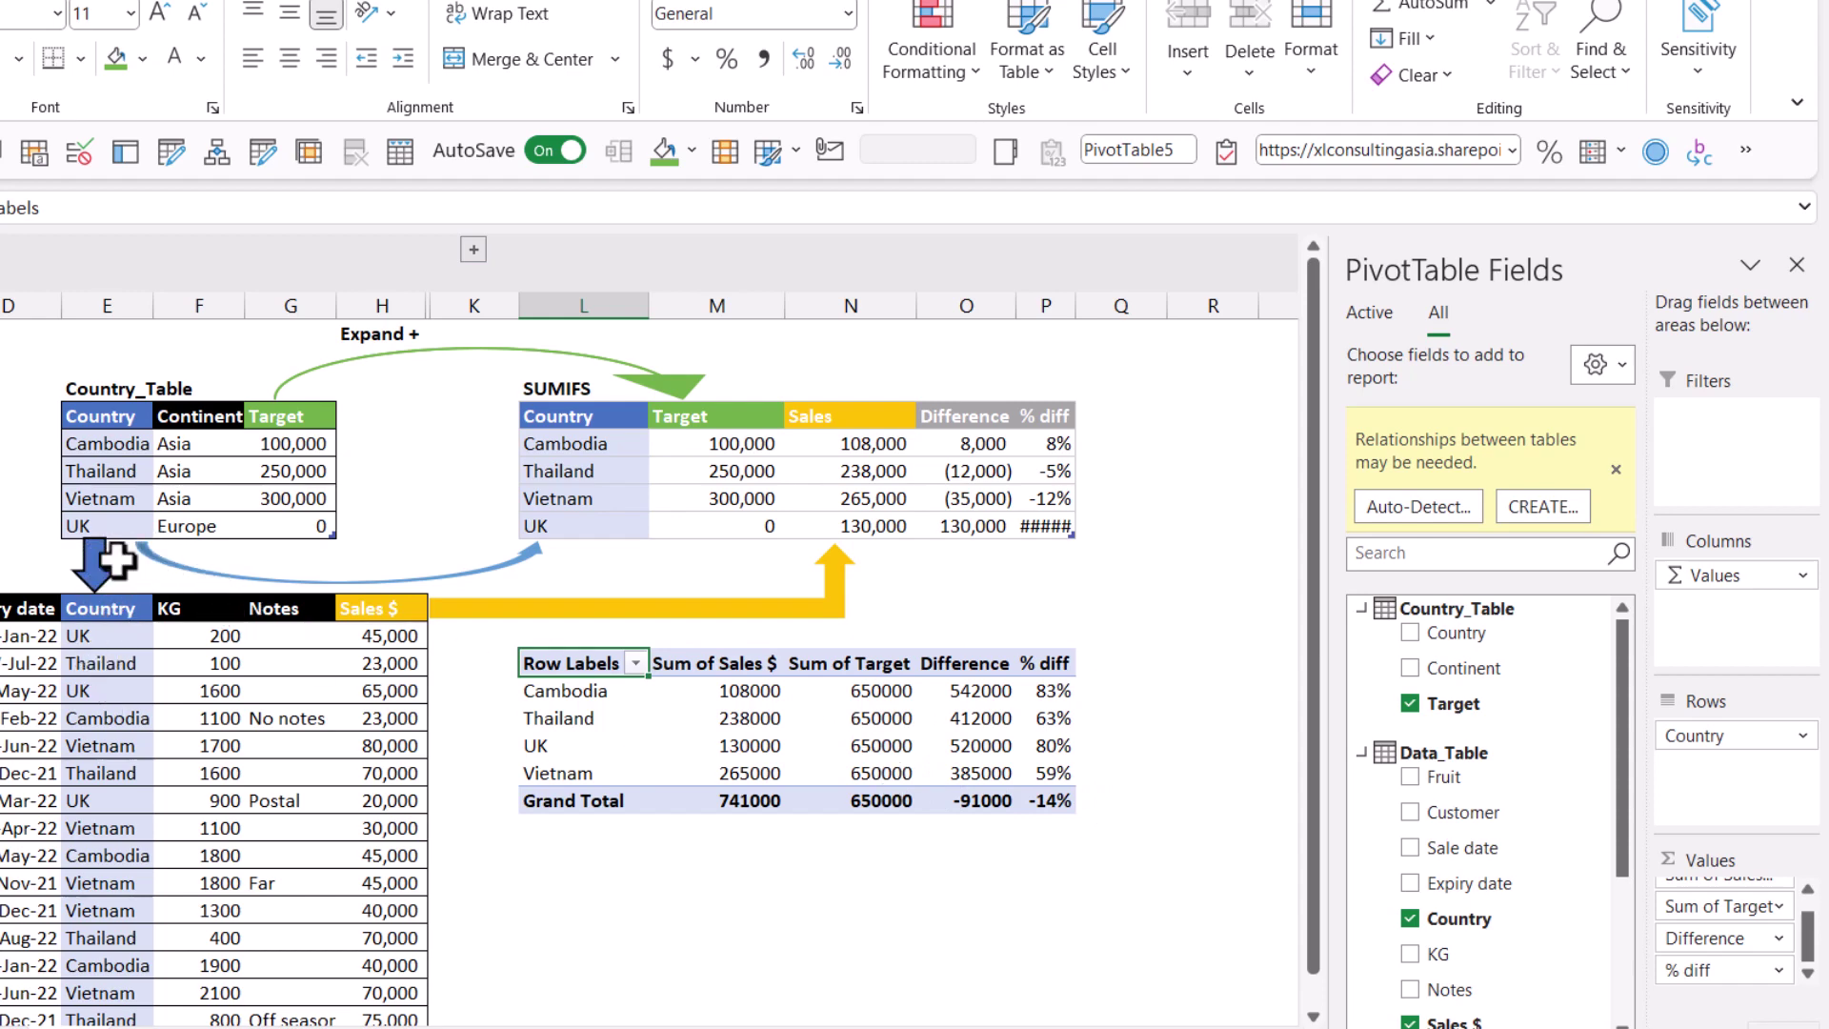
left_click(733, 691)
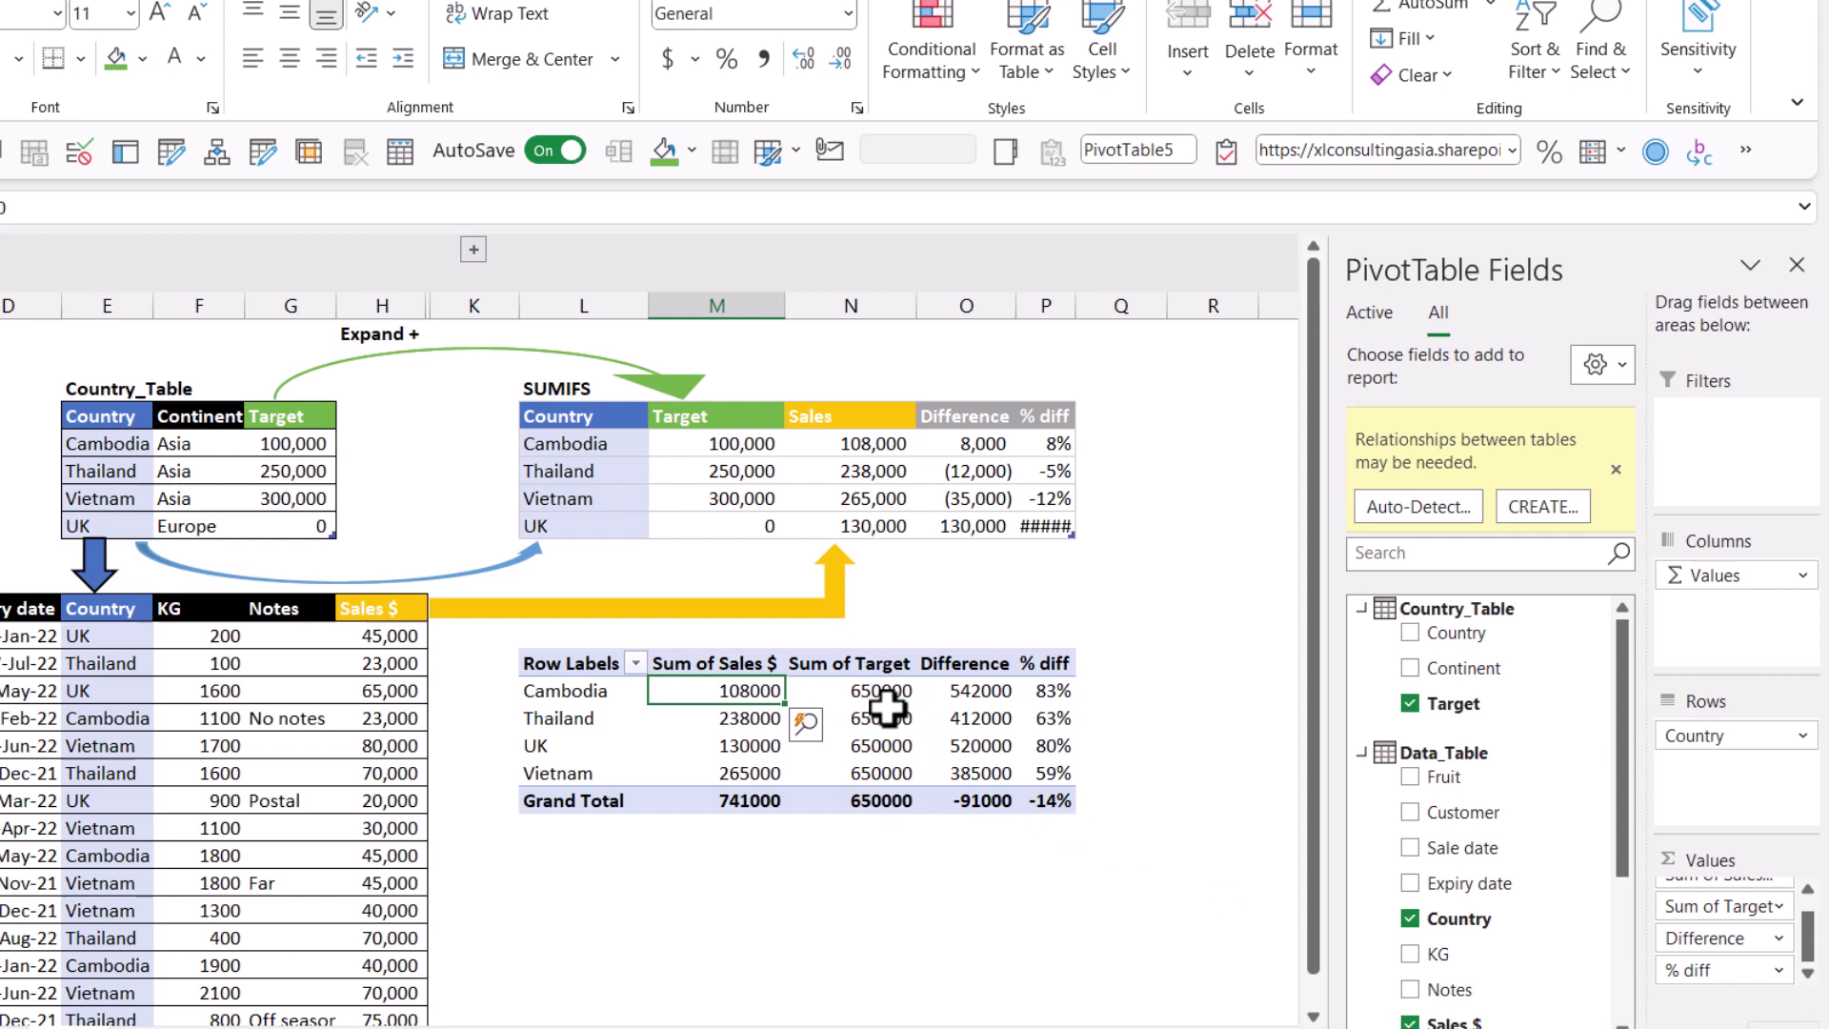
left_click(1411, 917)
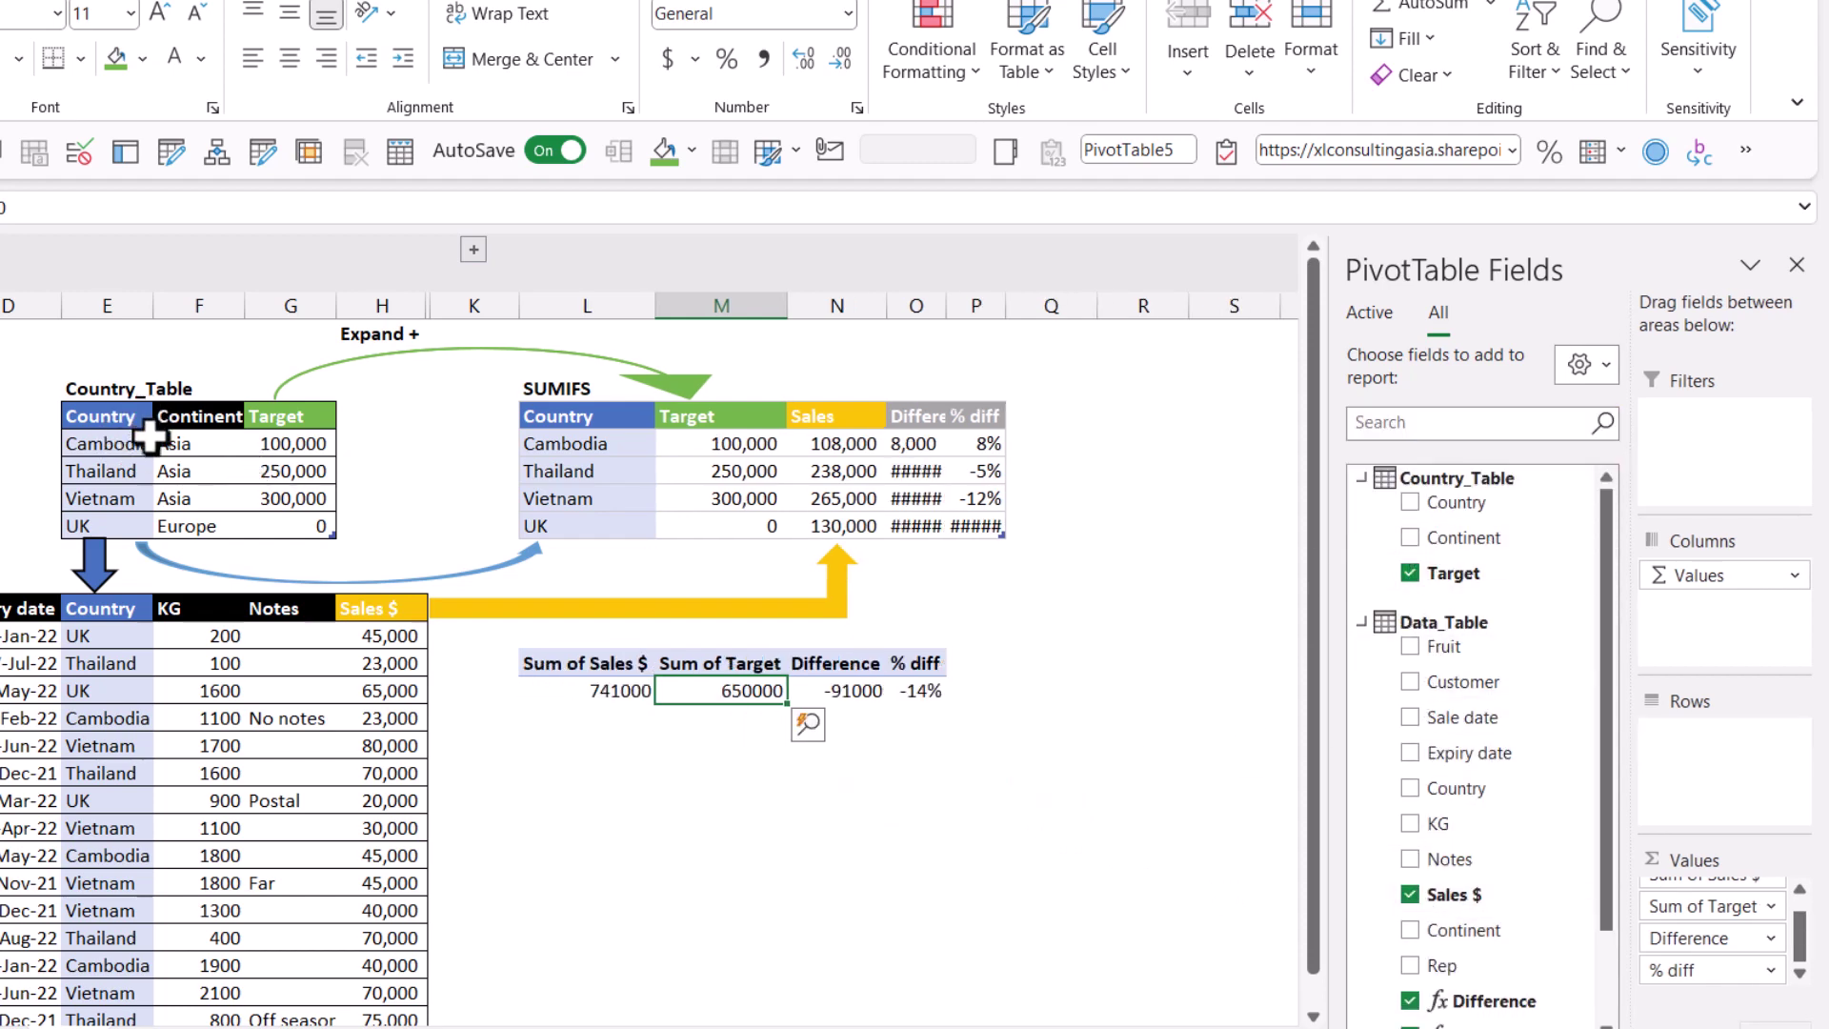
left_click(1410, 503)
left_click_drag(571, 662, 1067, 829)
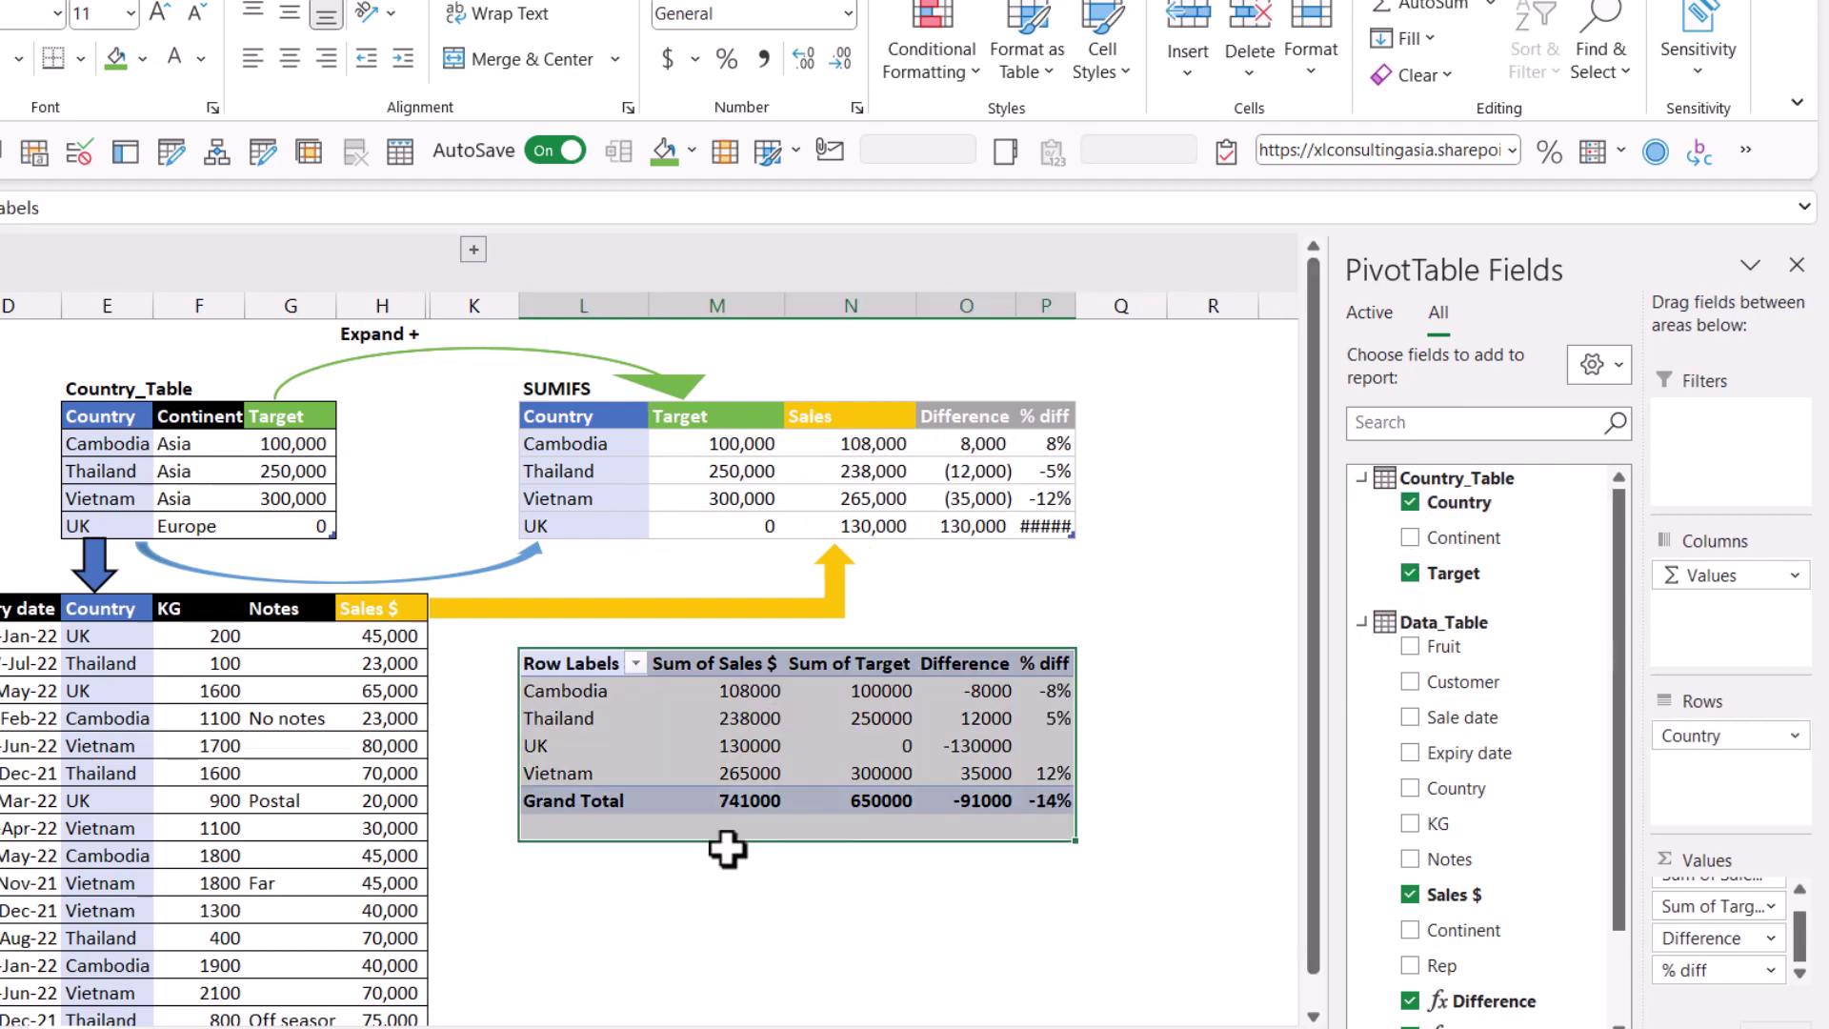
- Paste a copy of the PivotTable below the original
key("ctrl+c")
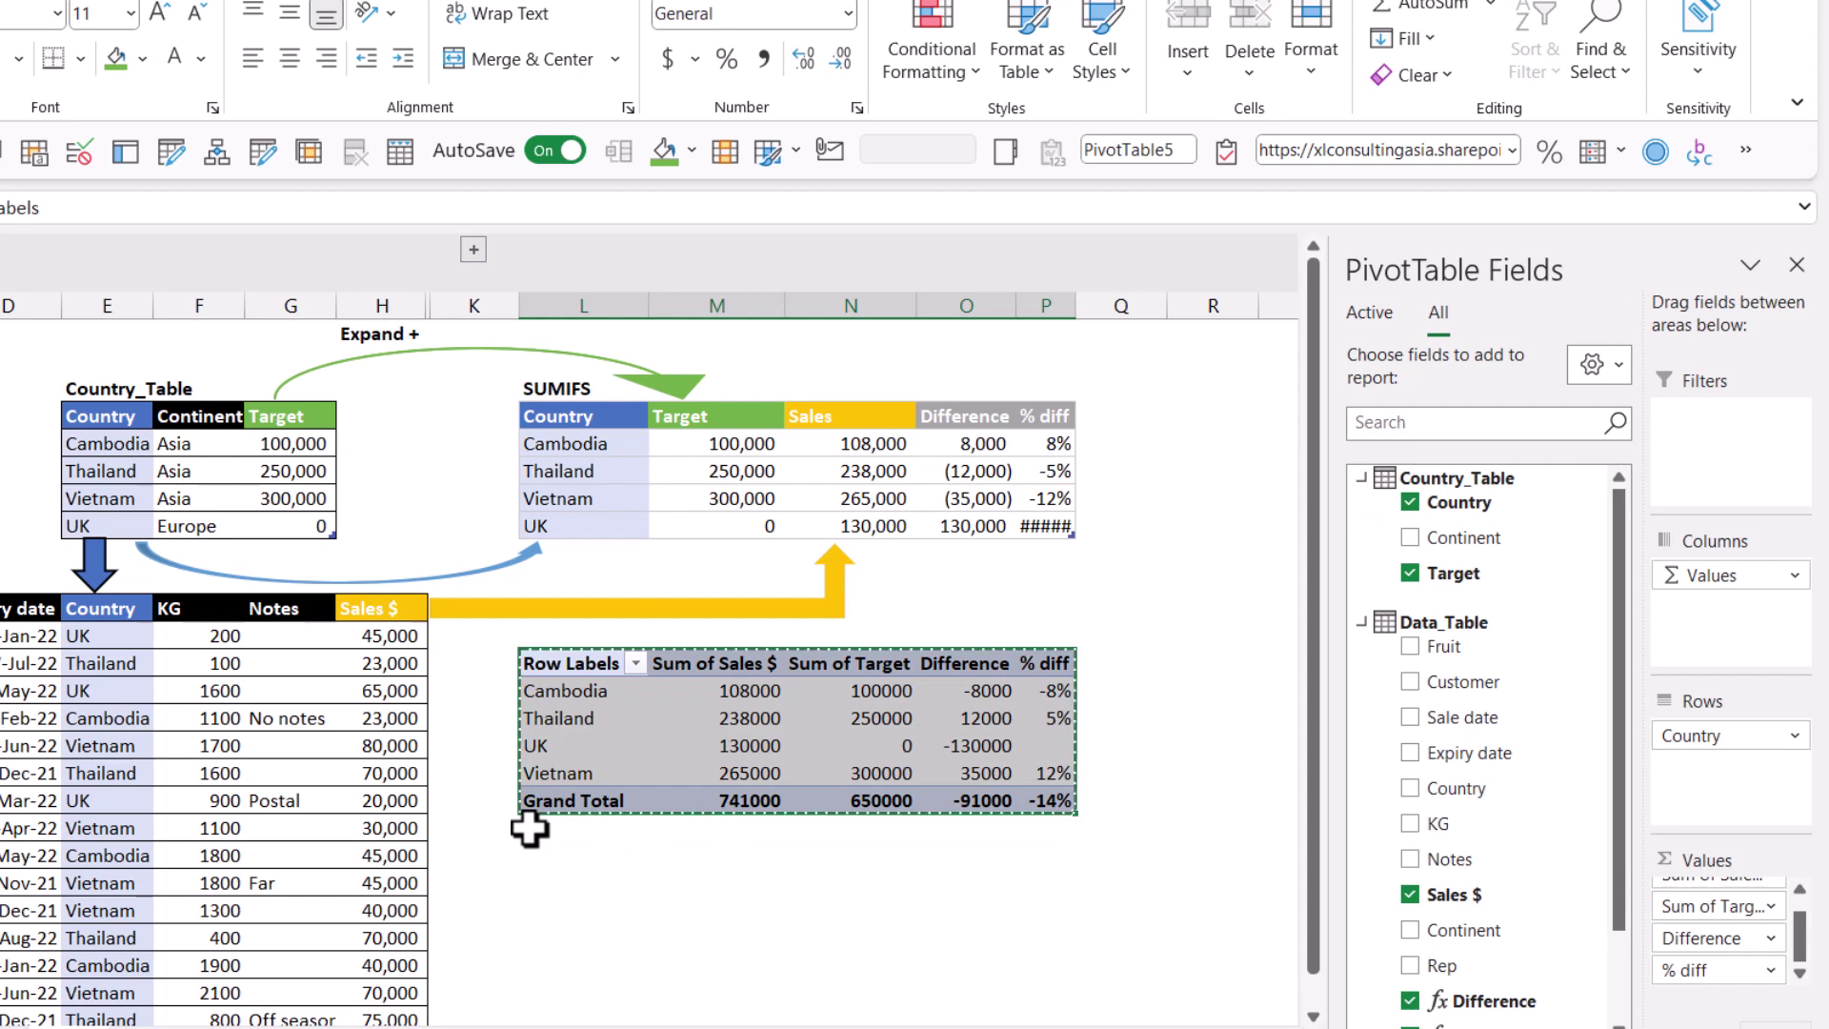
left_click(560, 854)
key("ctrl+v")
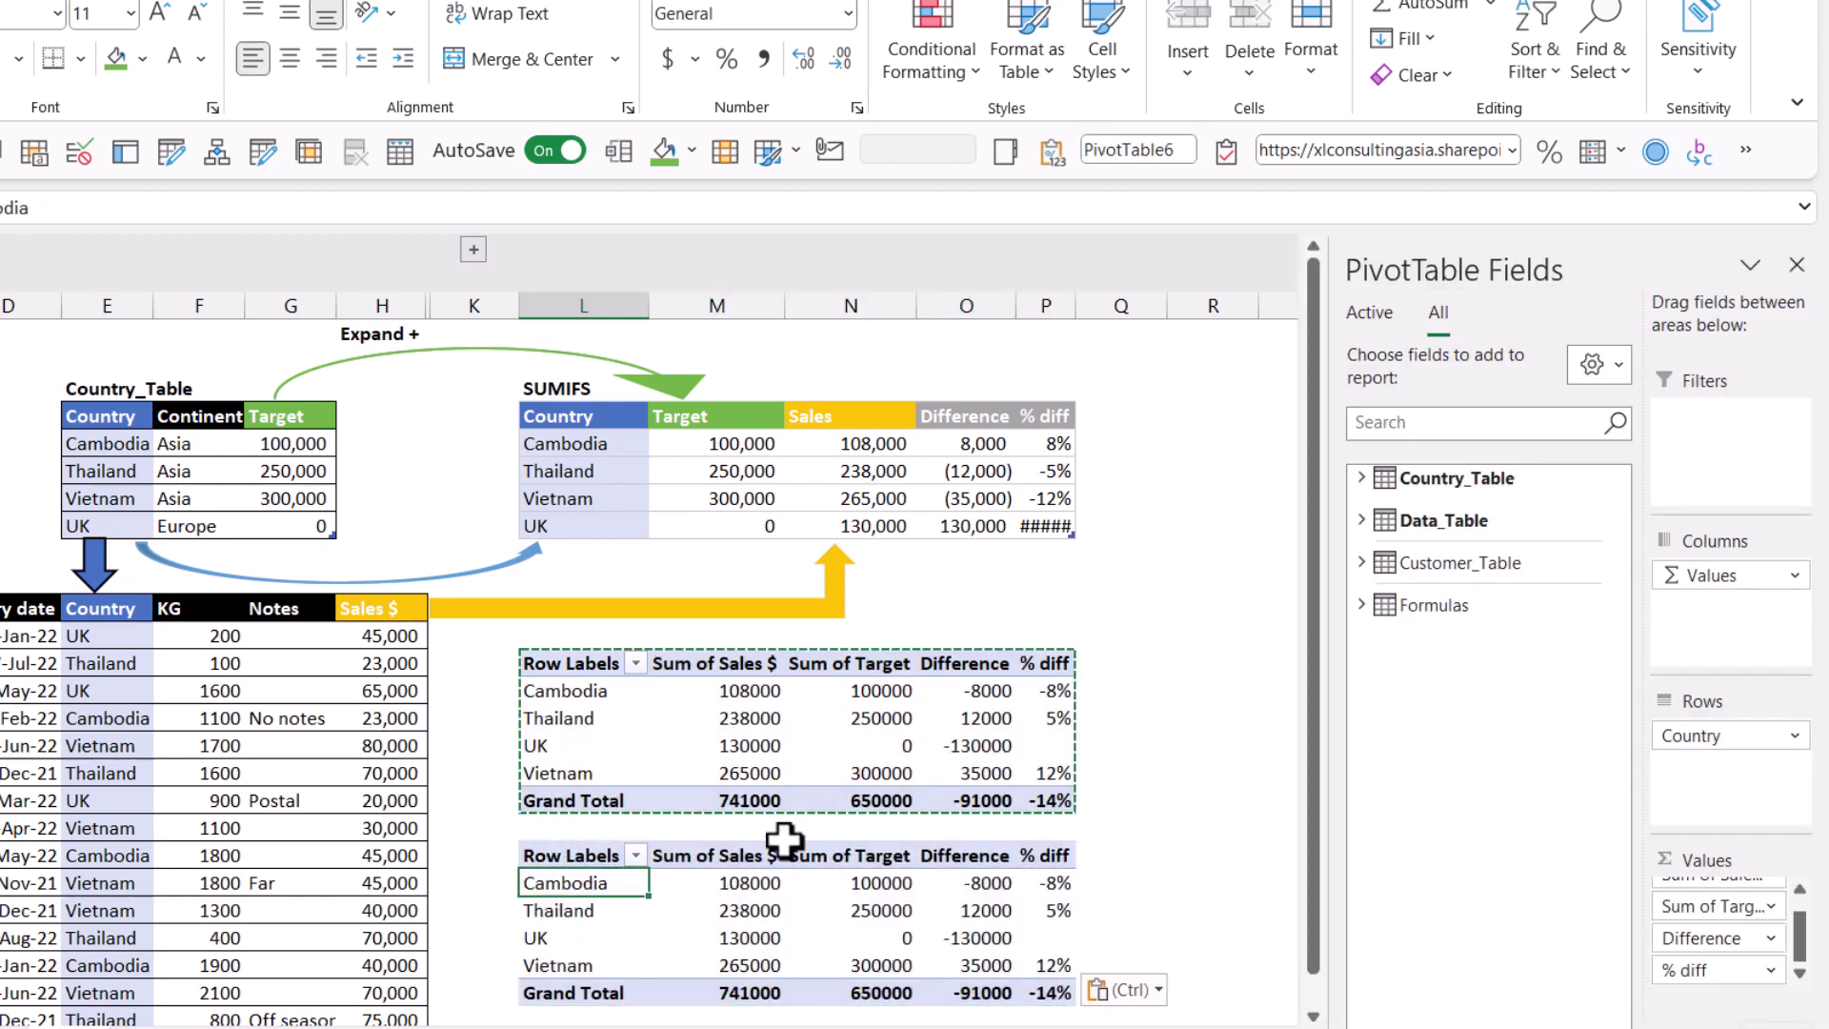
- Replace Country and Target with Customer_Table Rep, showing 741000 Sales $ per rep
left_click(1359, 479)
left_click(1408, 505)
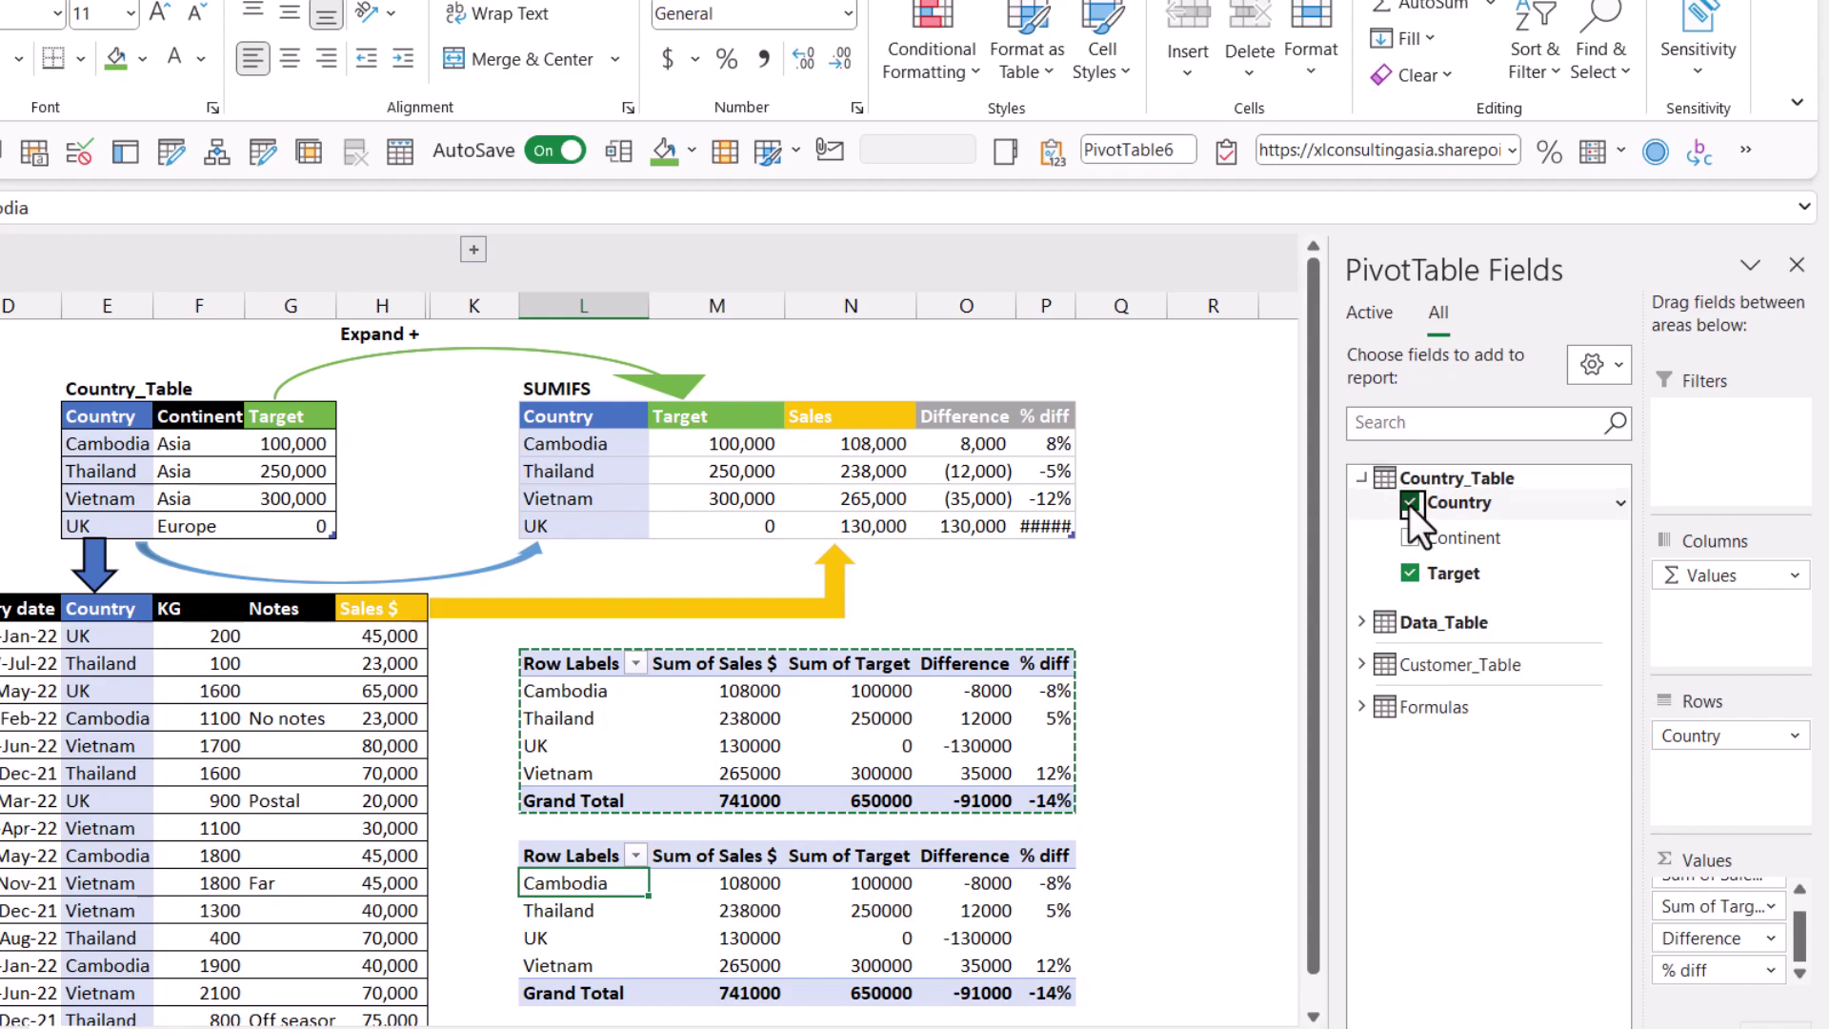
left_click(1410, 571)
left_click(1360, 664)
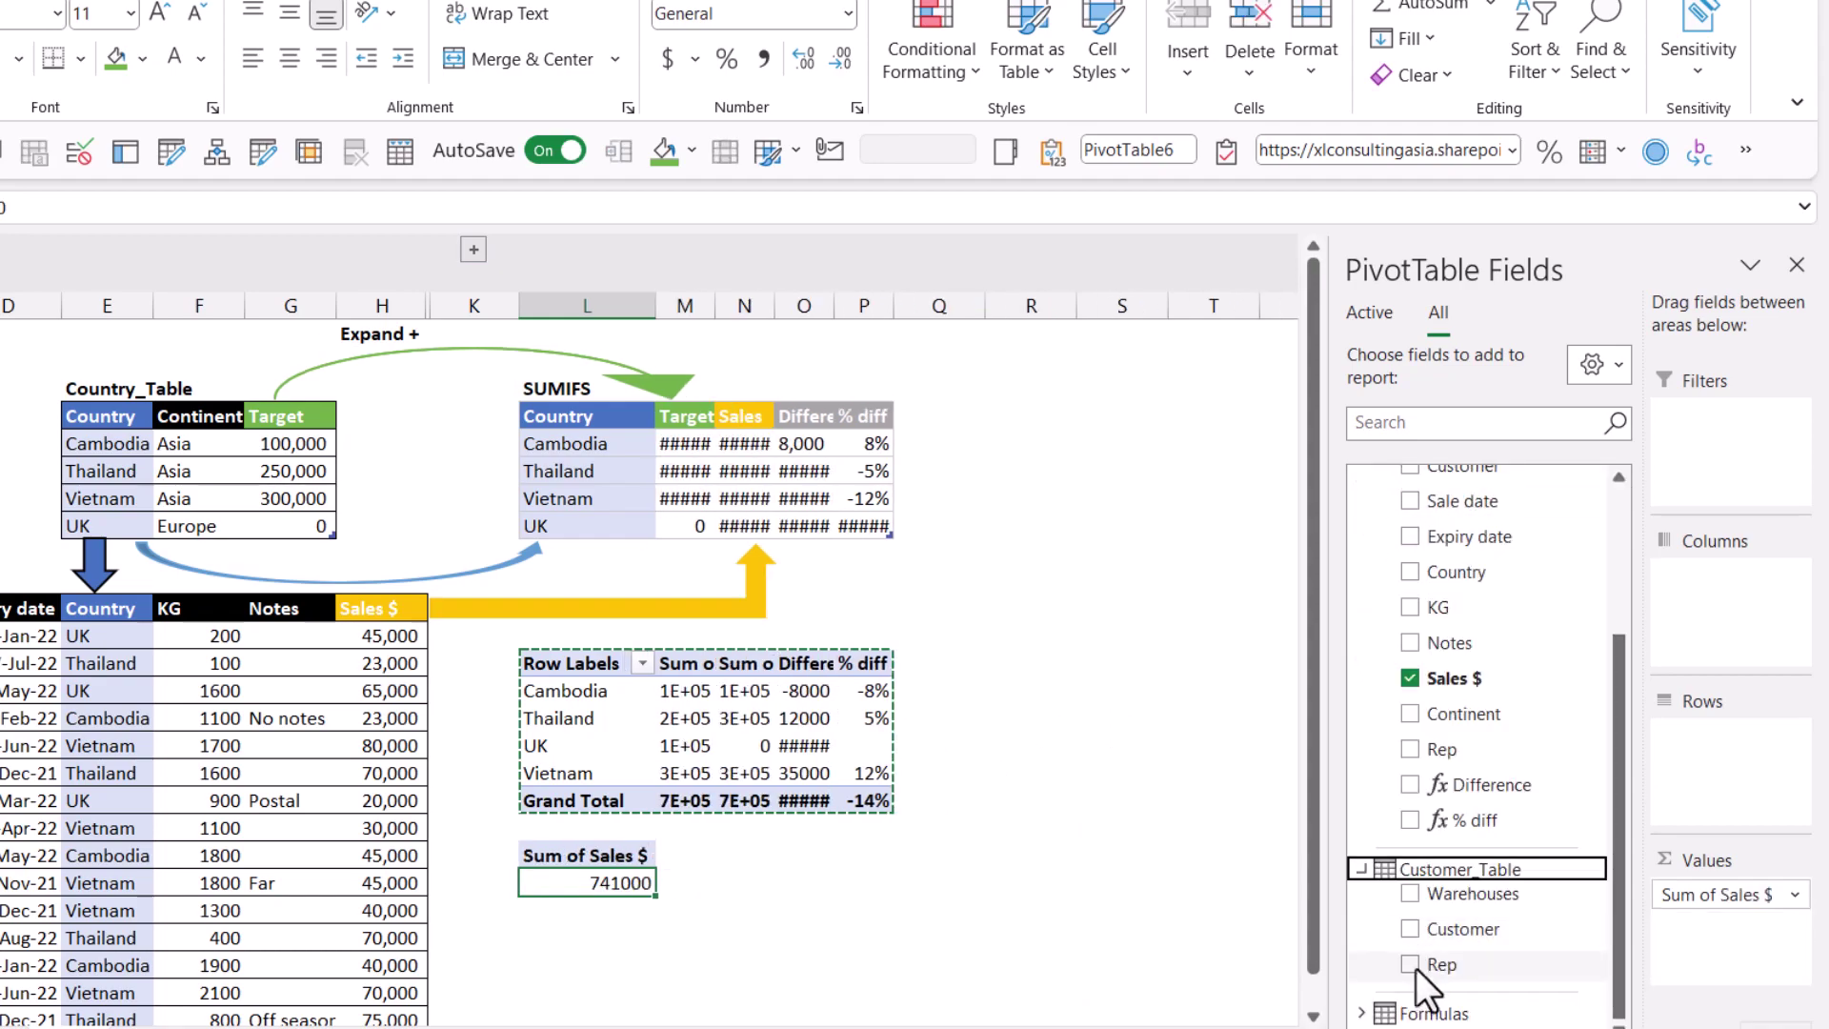
left_click(1409, 964)
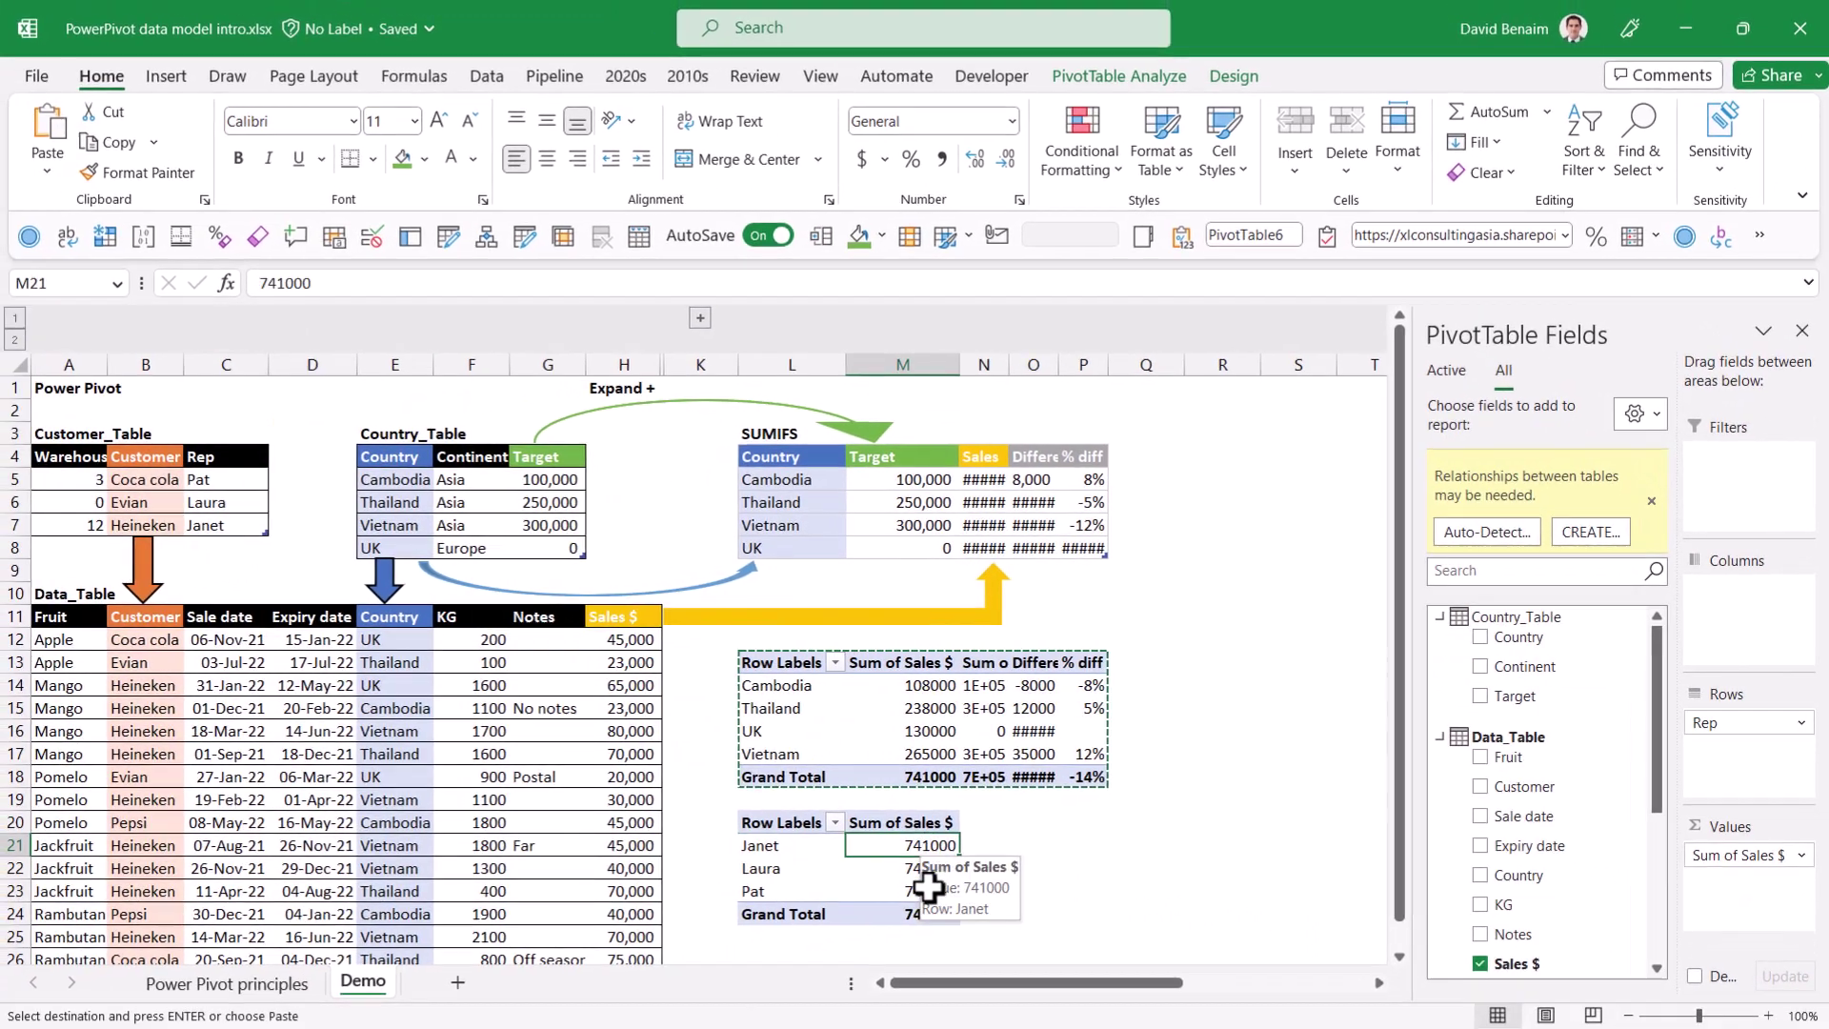
left_click(928, 914, "shift")
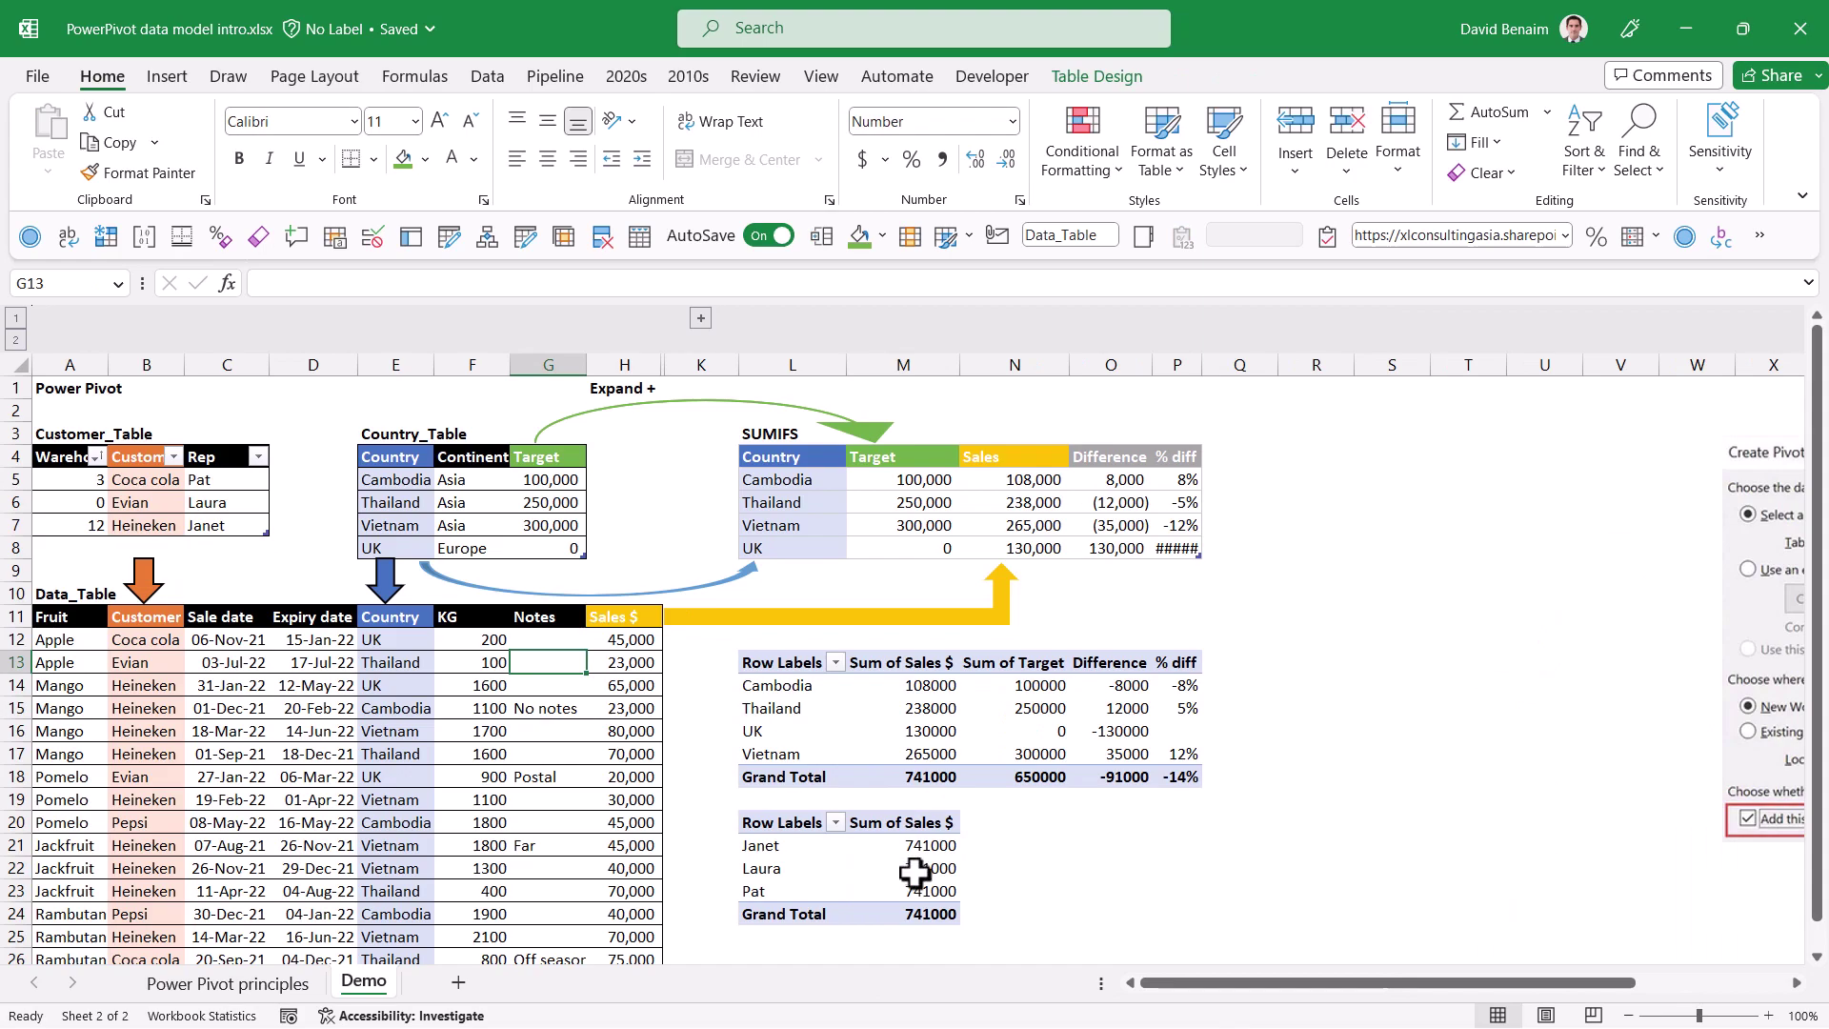
- Create a relationship linking Customer_Table's Customer column to Data_Table's Customer column
left_click_drag(924, 846, 928, 913)
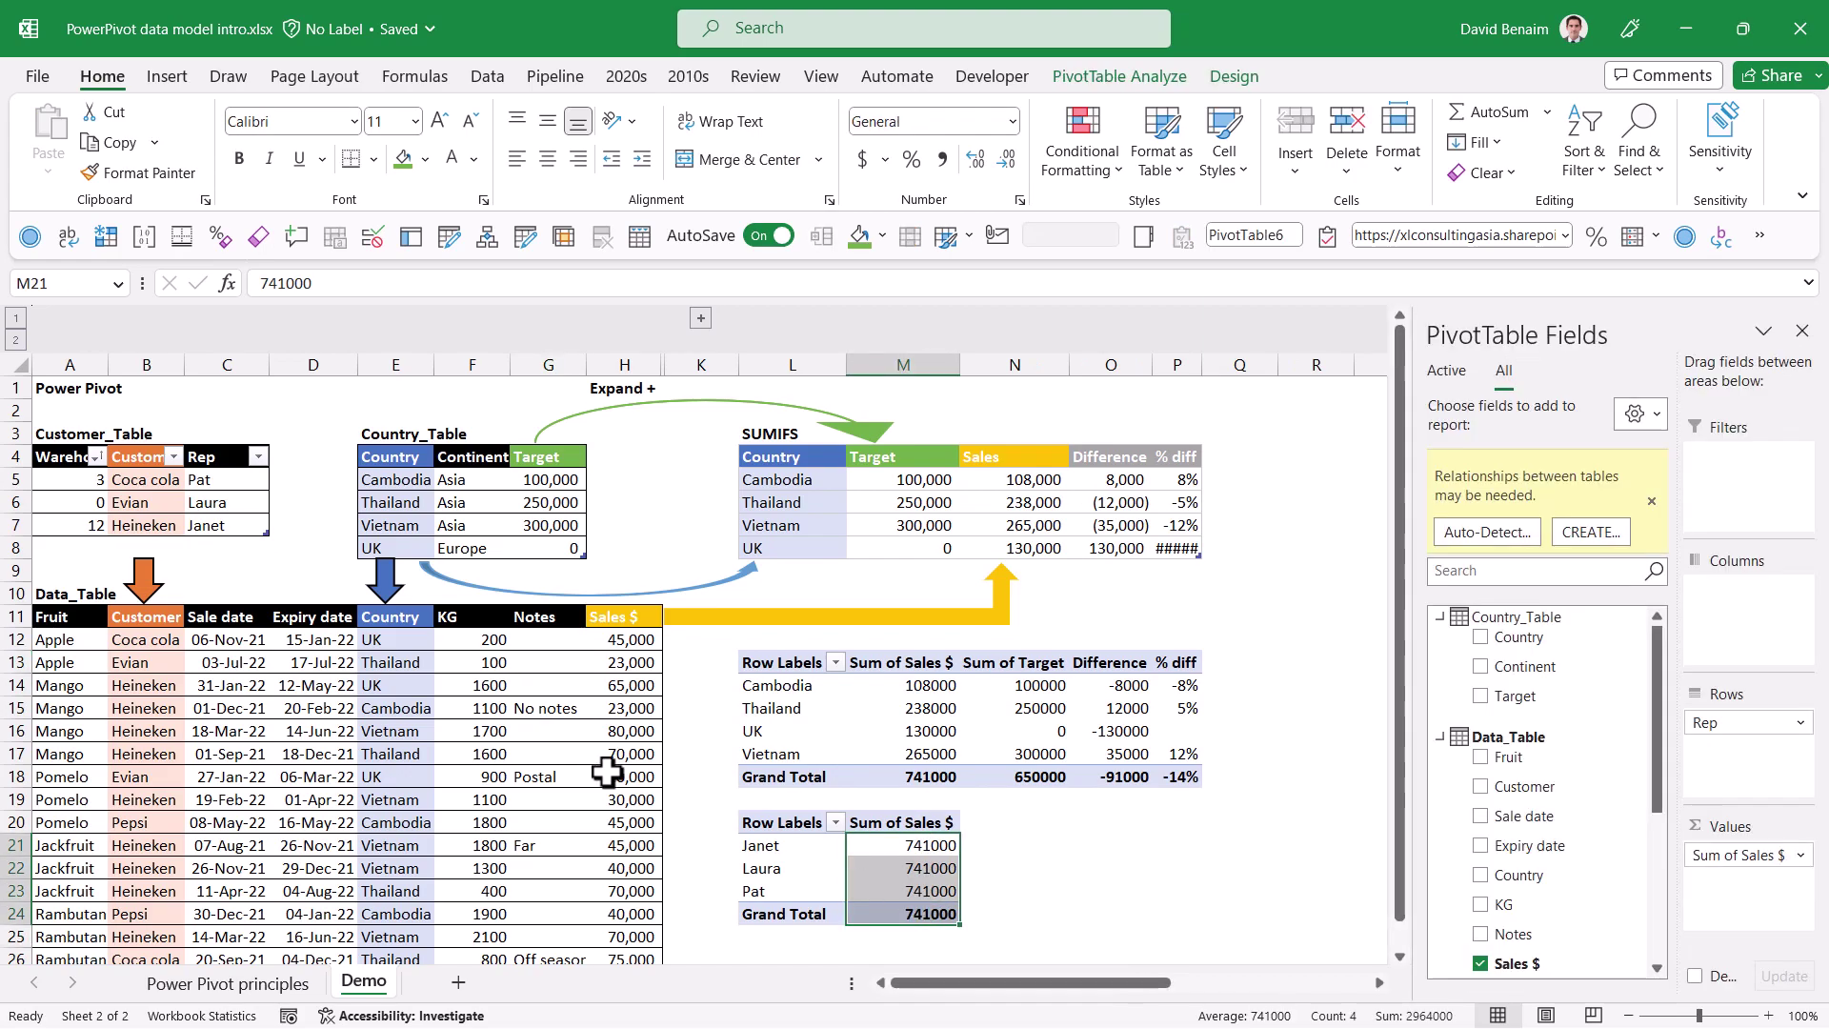
left_click(291, 692)
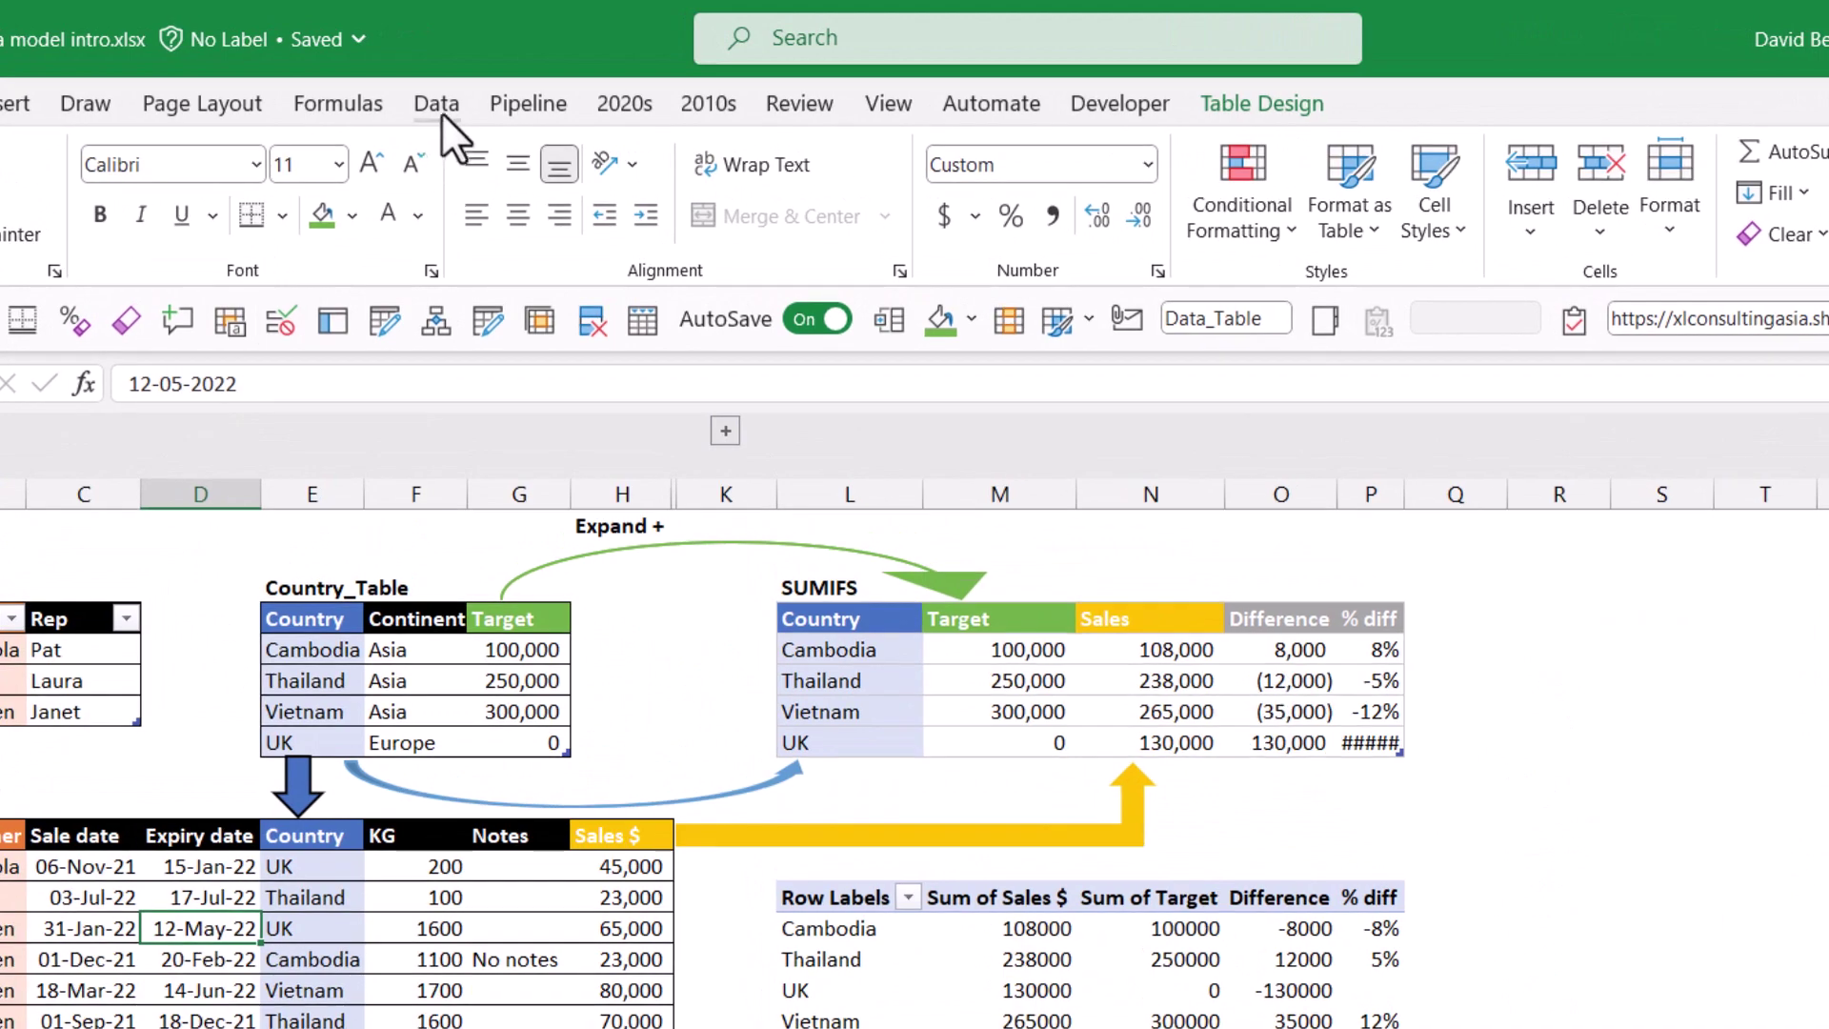
left_click(446, 98)
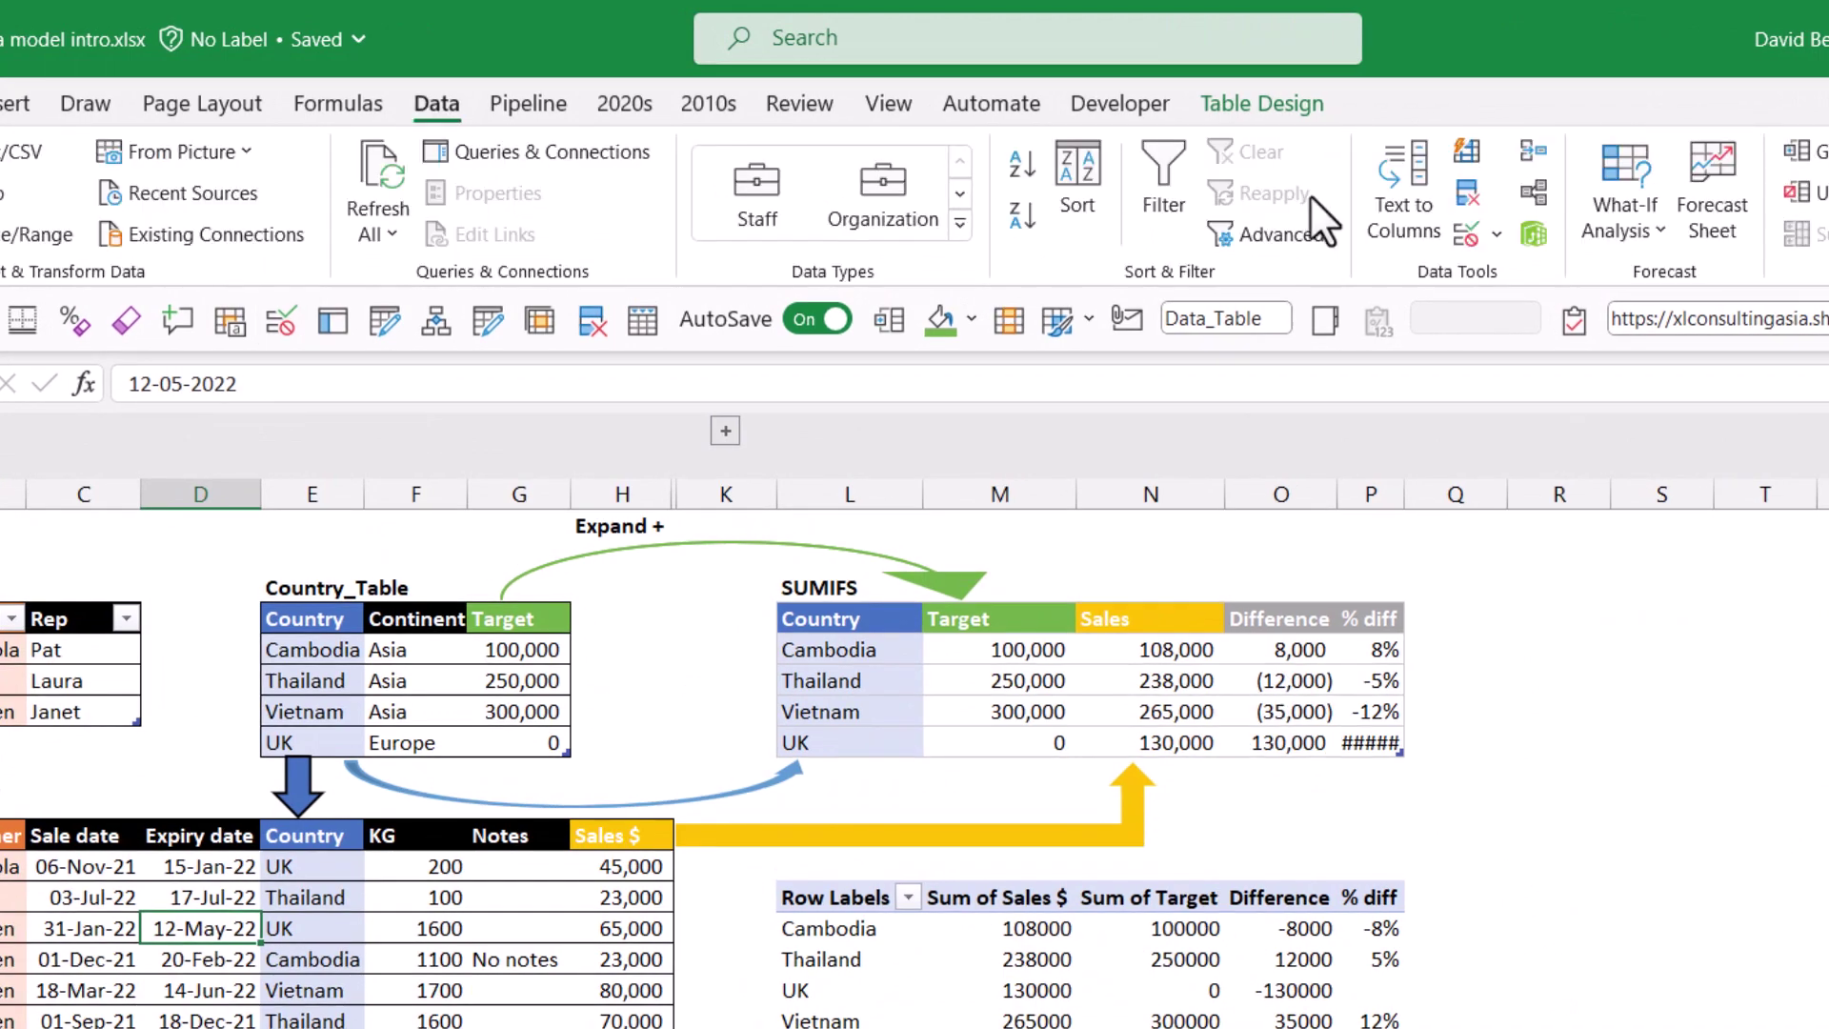
left_click(1535, 188)
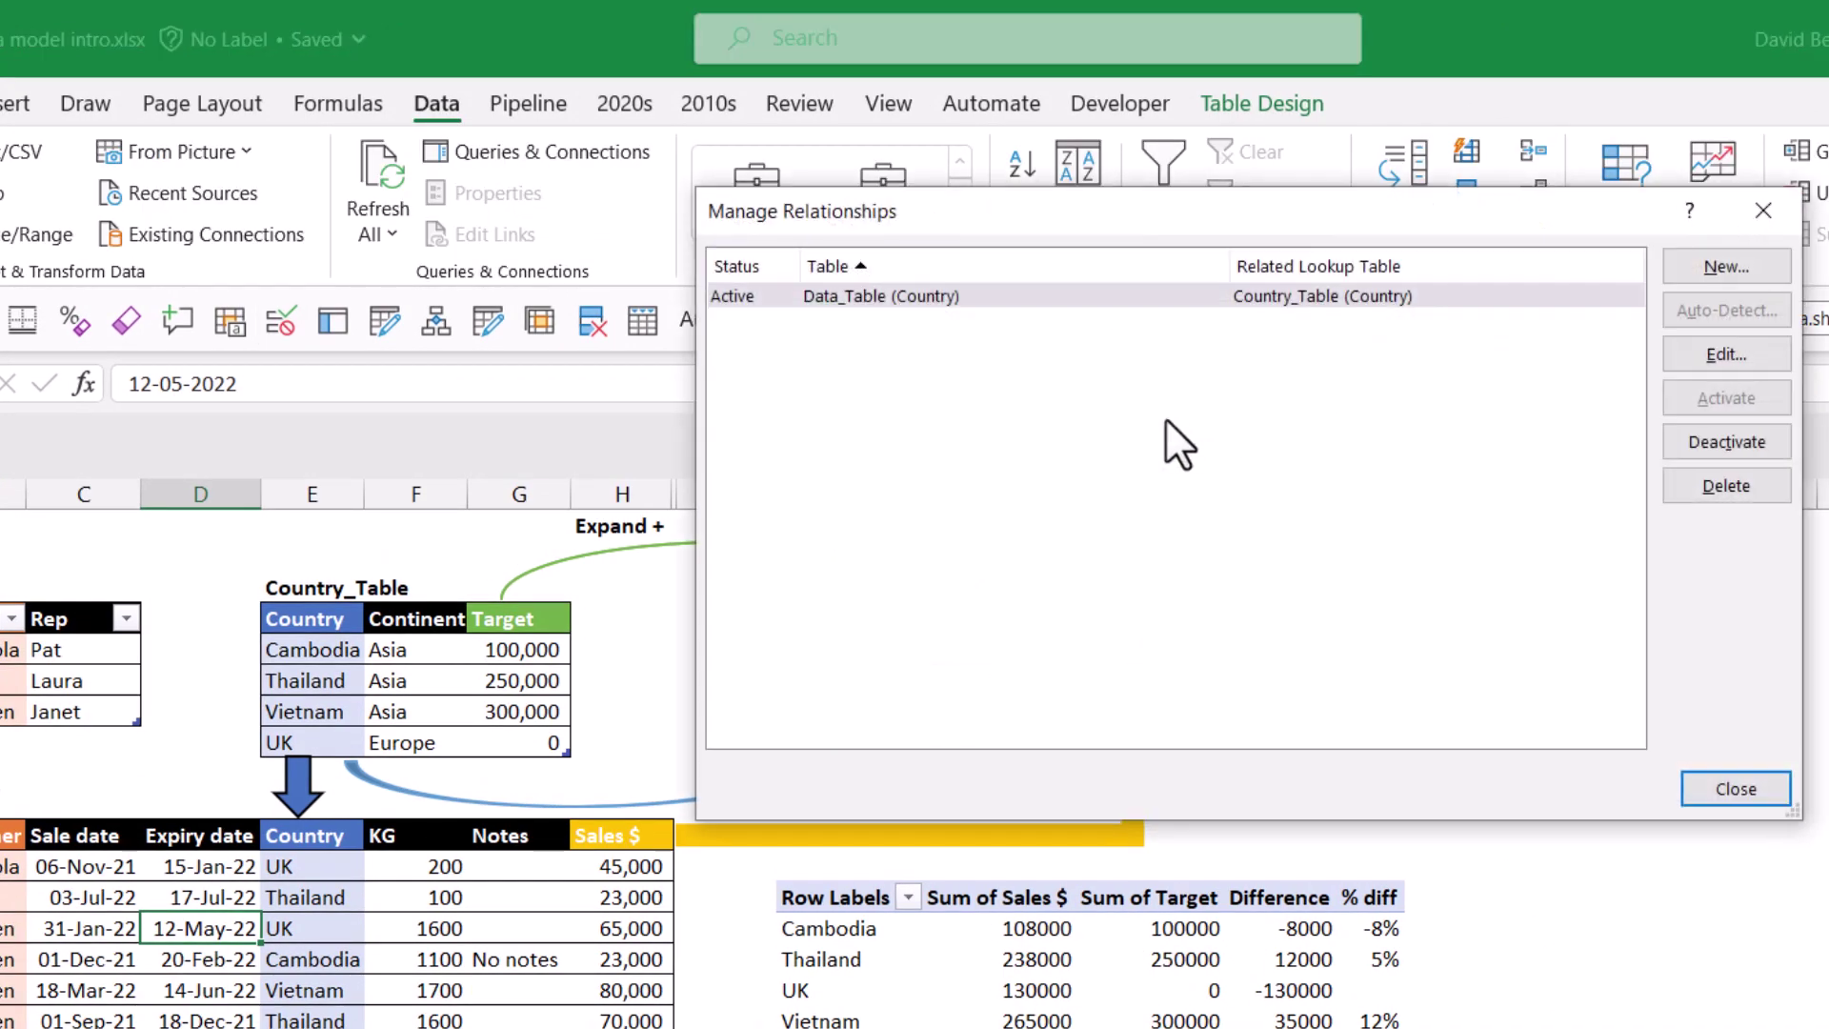
left_click(1710, 275)
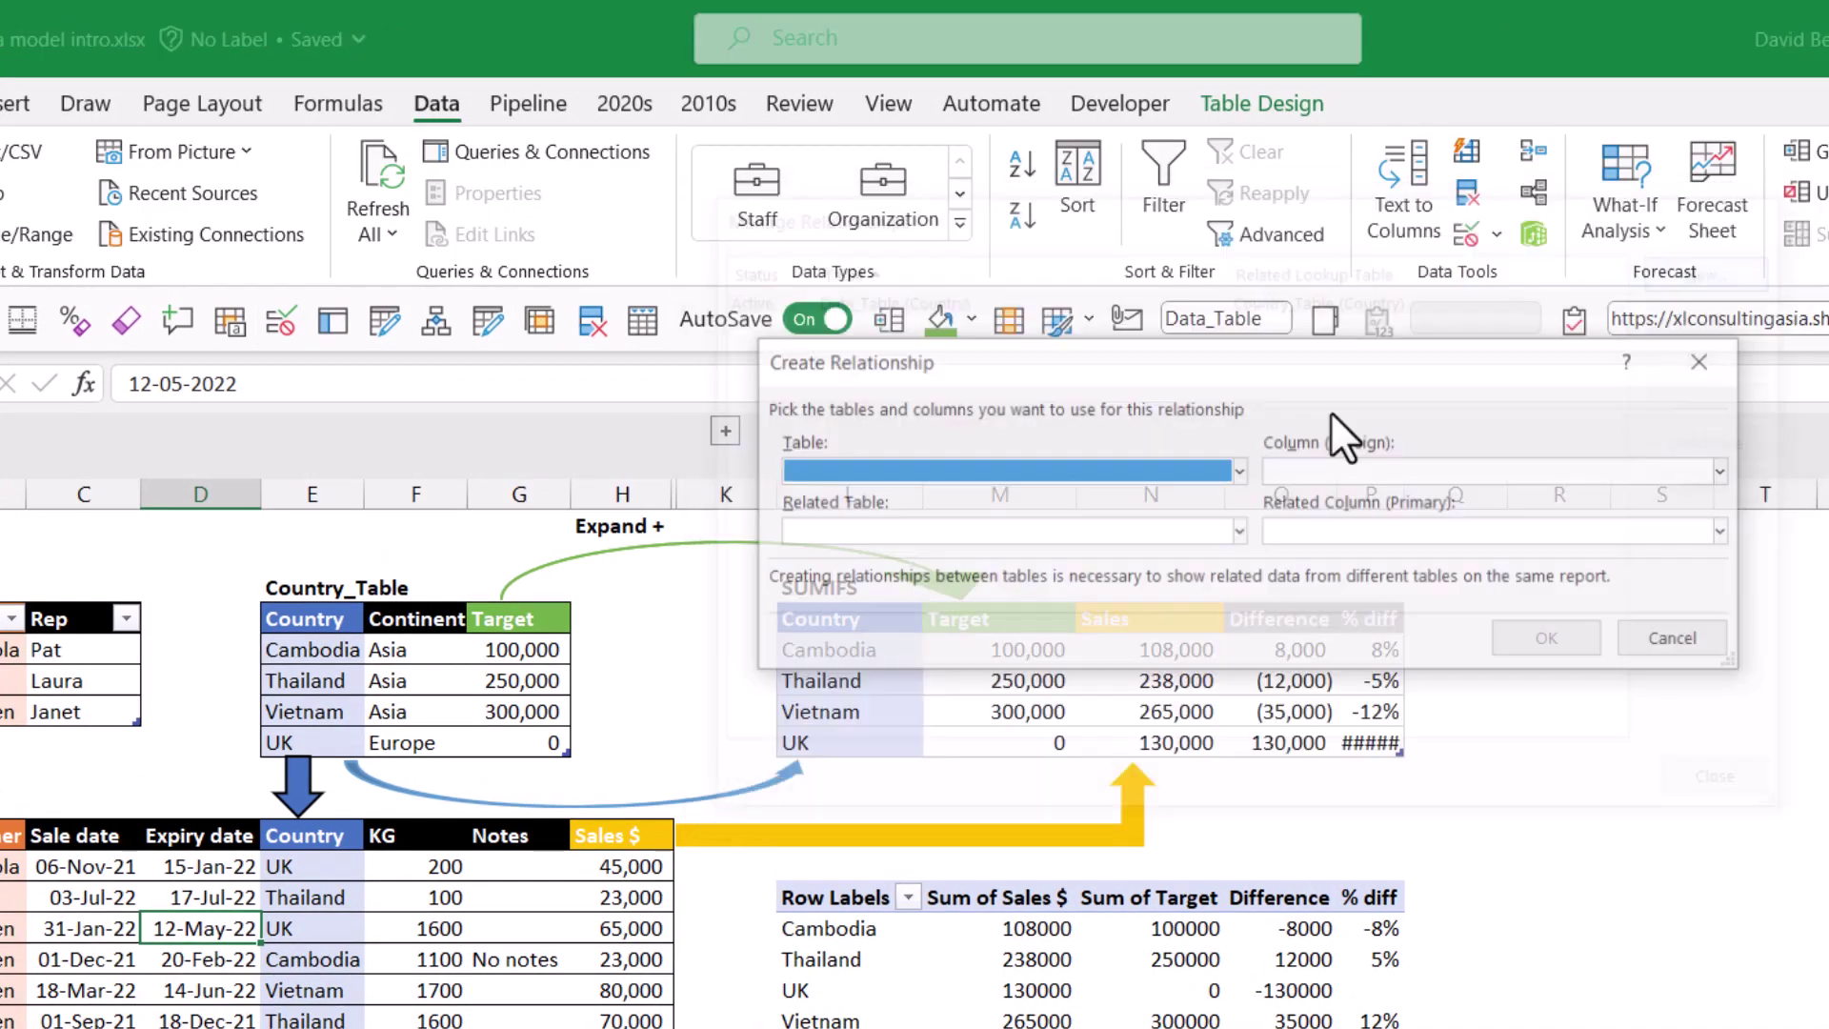
left_click(994, 467)
left_click(1019, 527)
left_click(1324, 469)
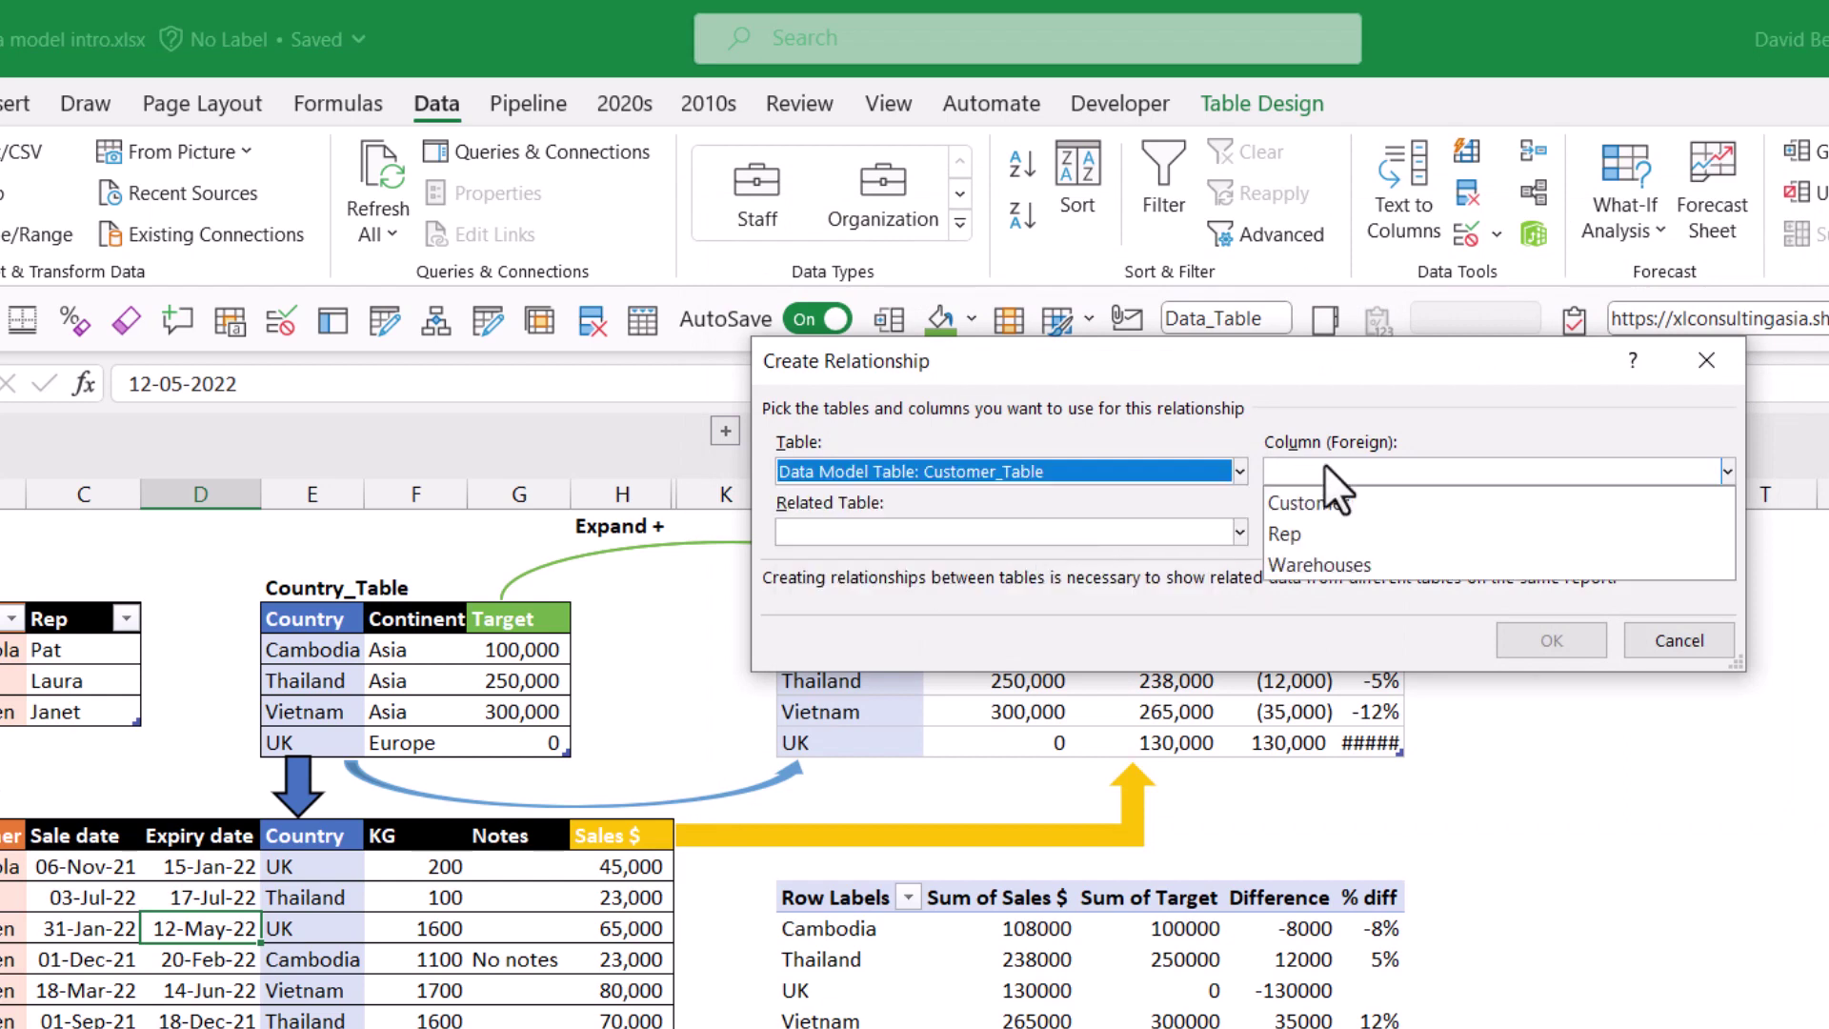
left_click(1352, 504)
left_click(1156, 527)
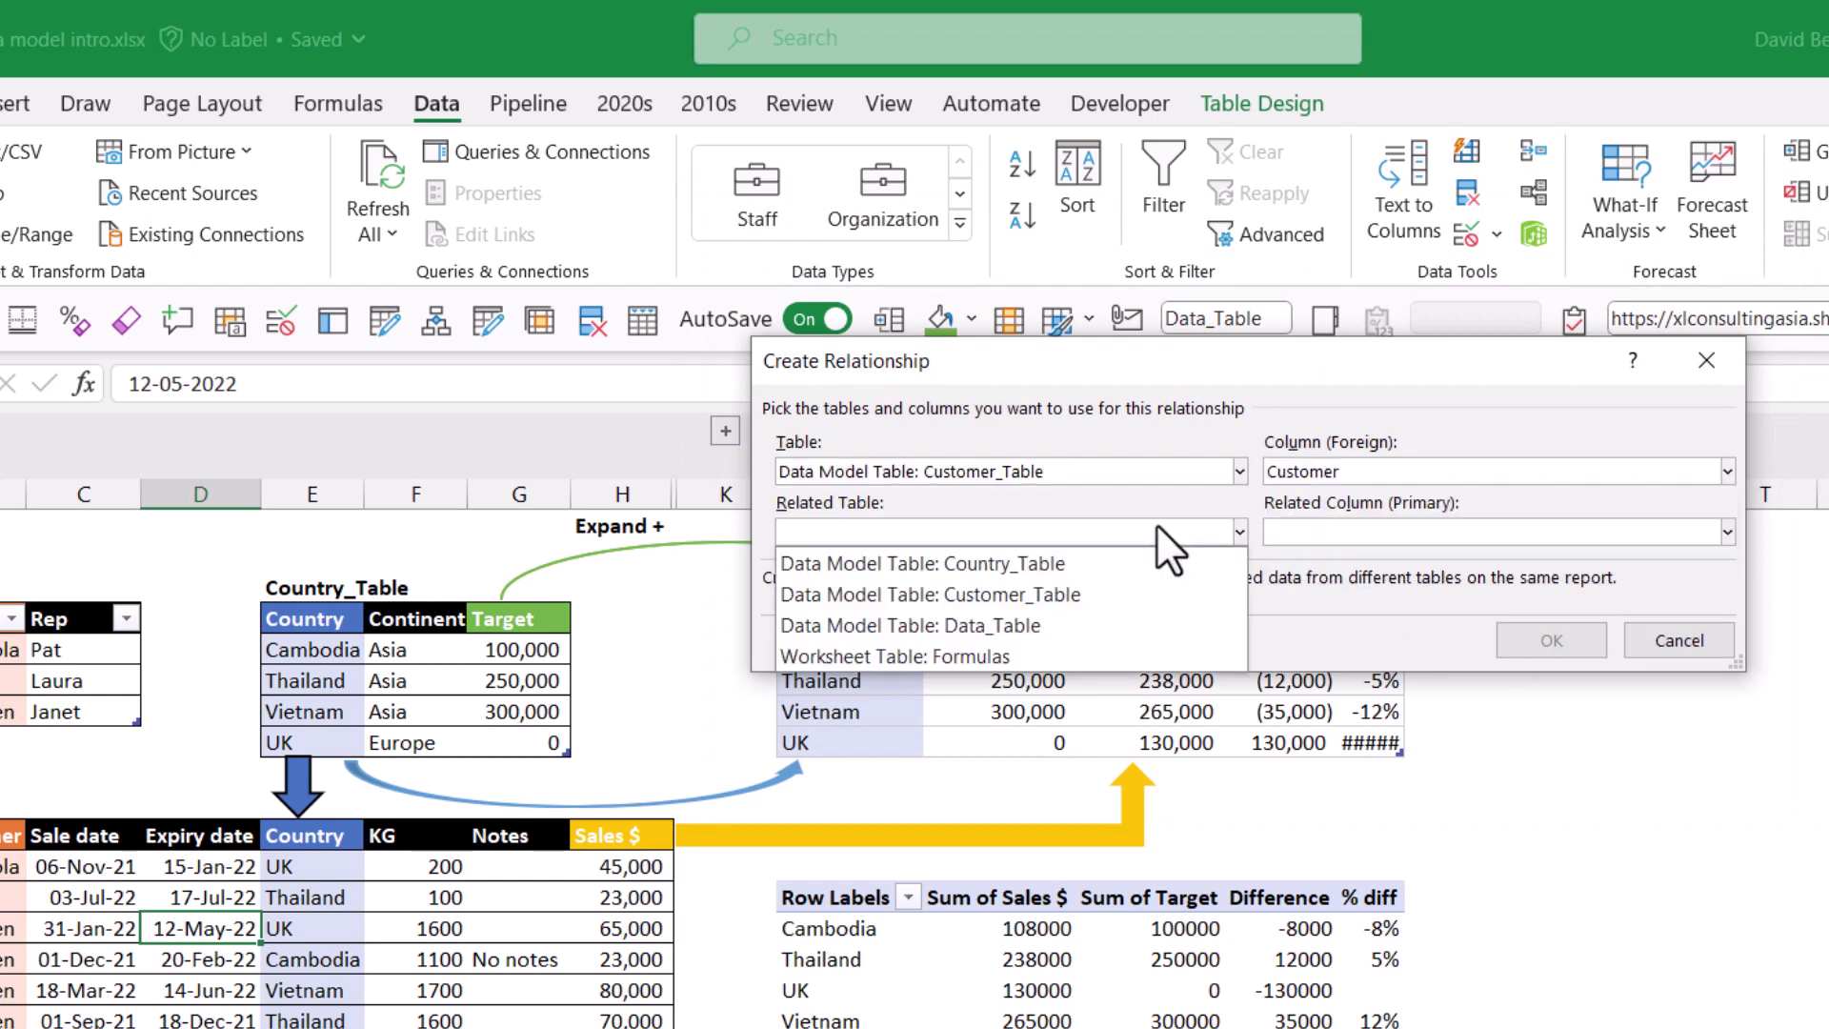
left_click(1114, 621)
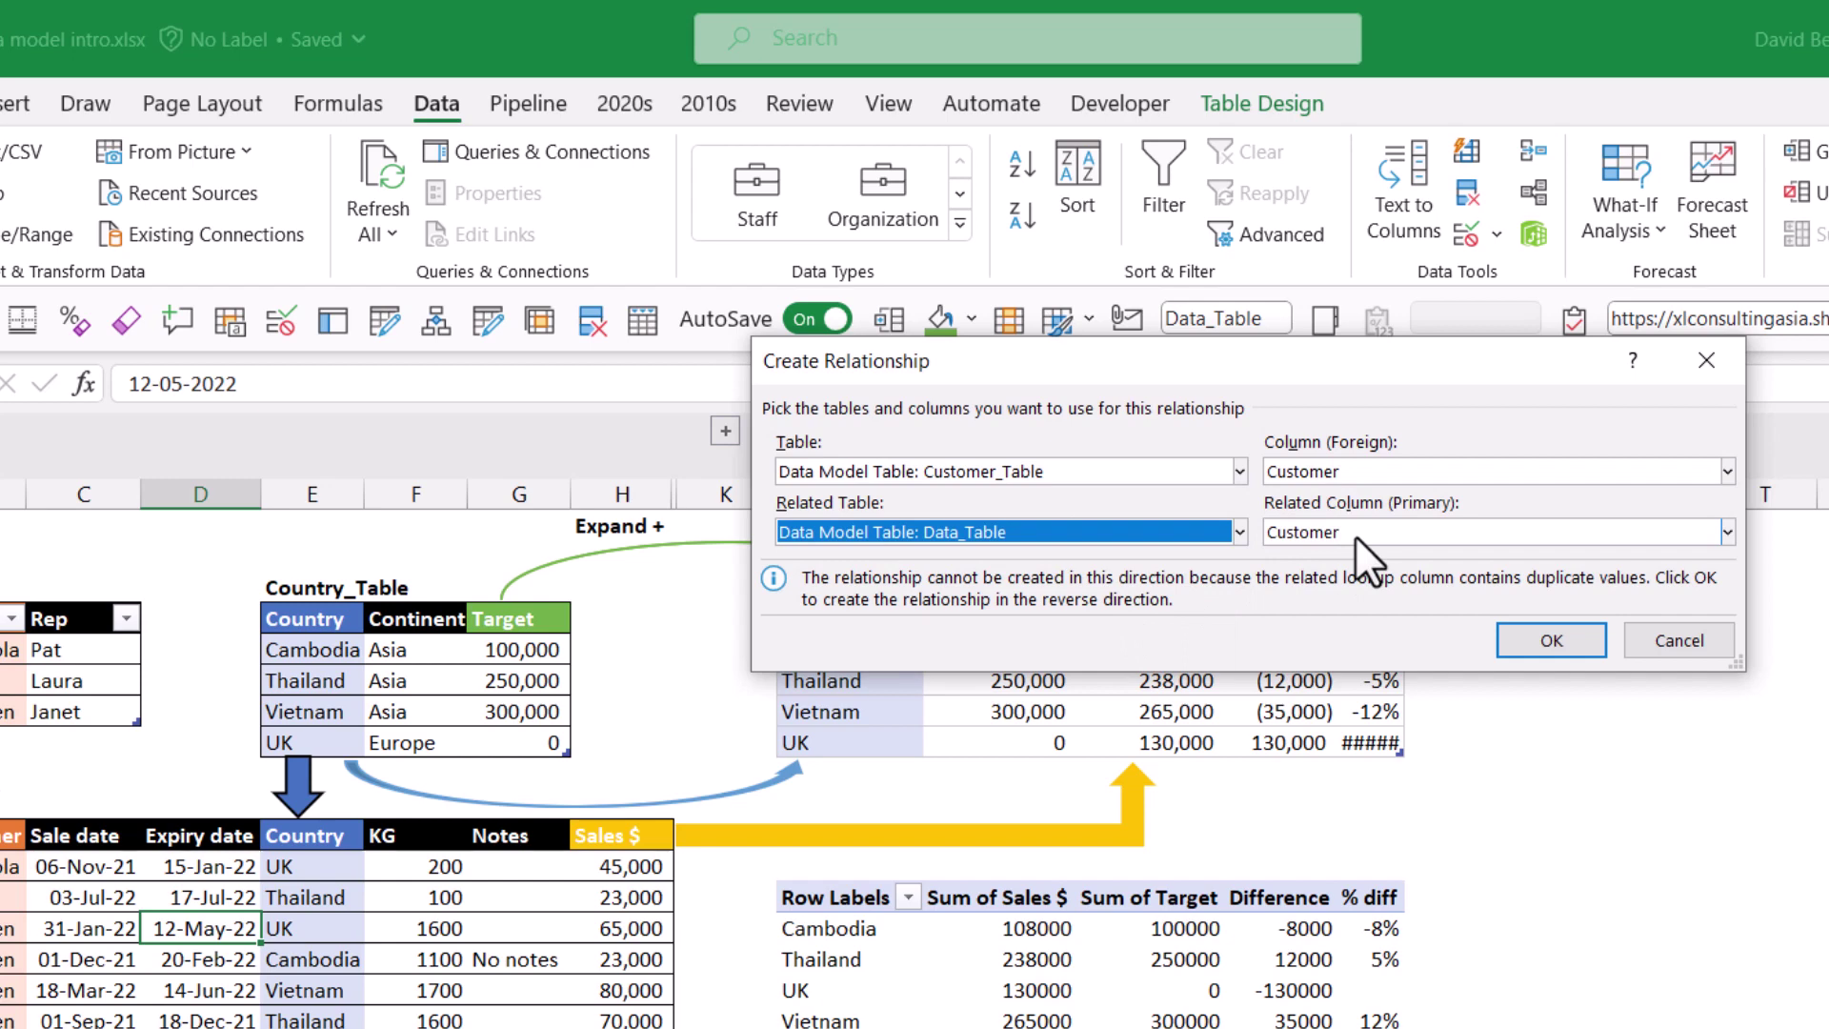
left_click_drag(1013, 367, 165, 255)
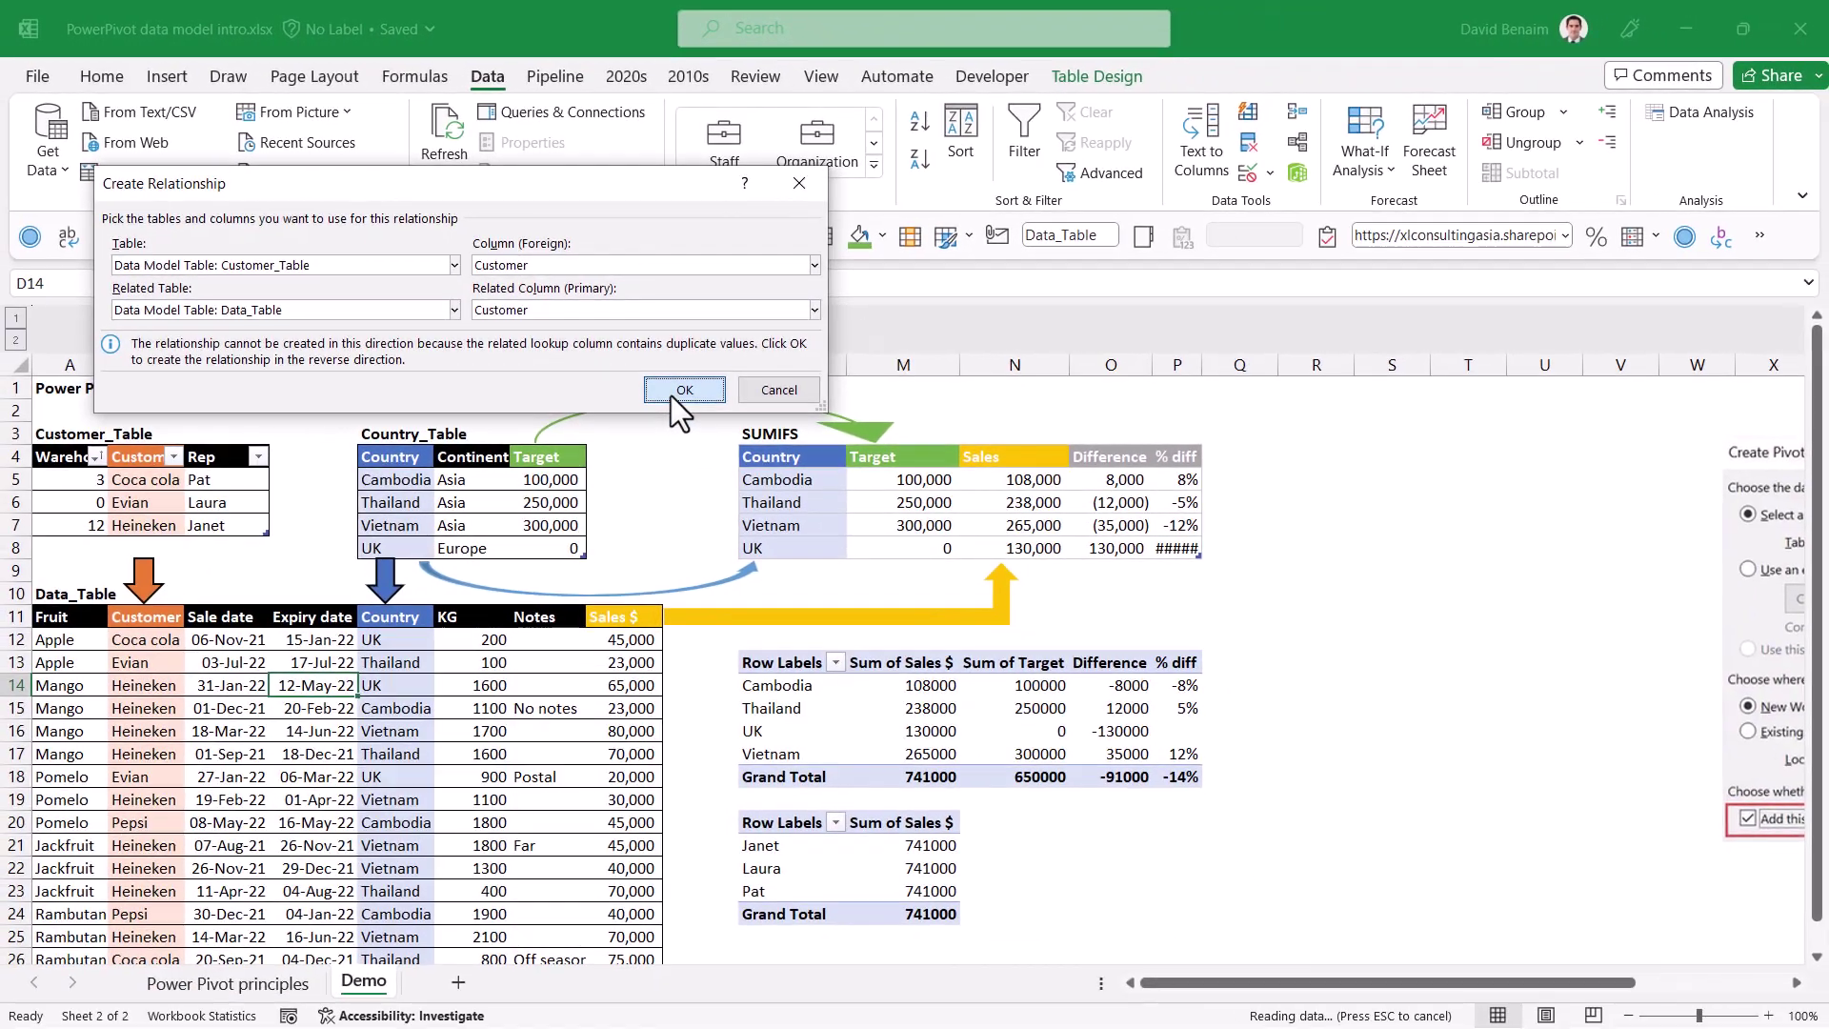
left_click(699, 500)
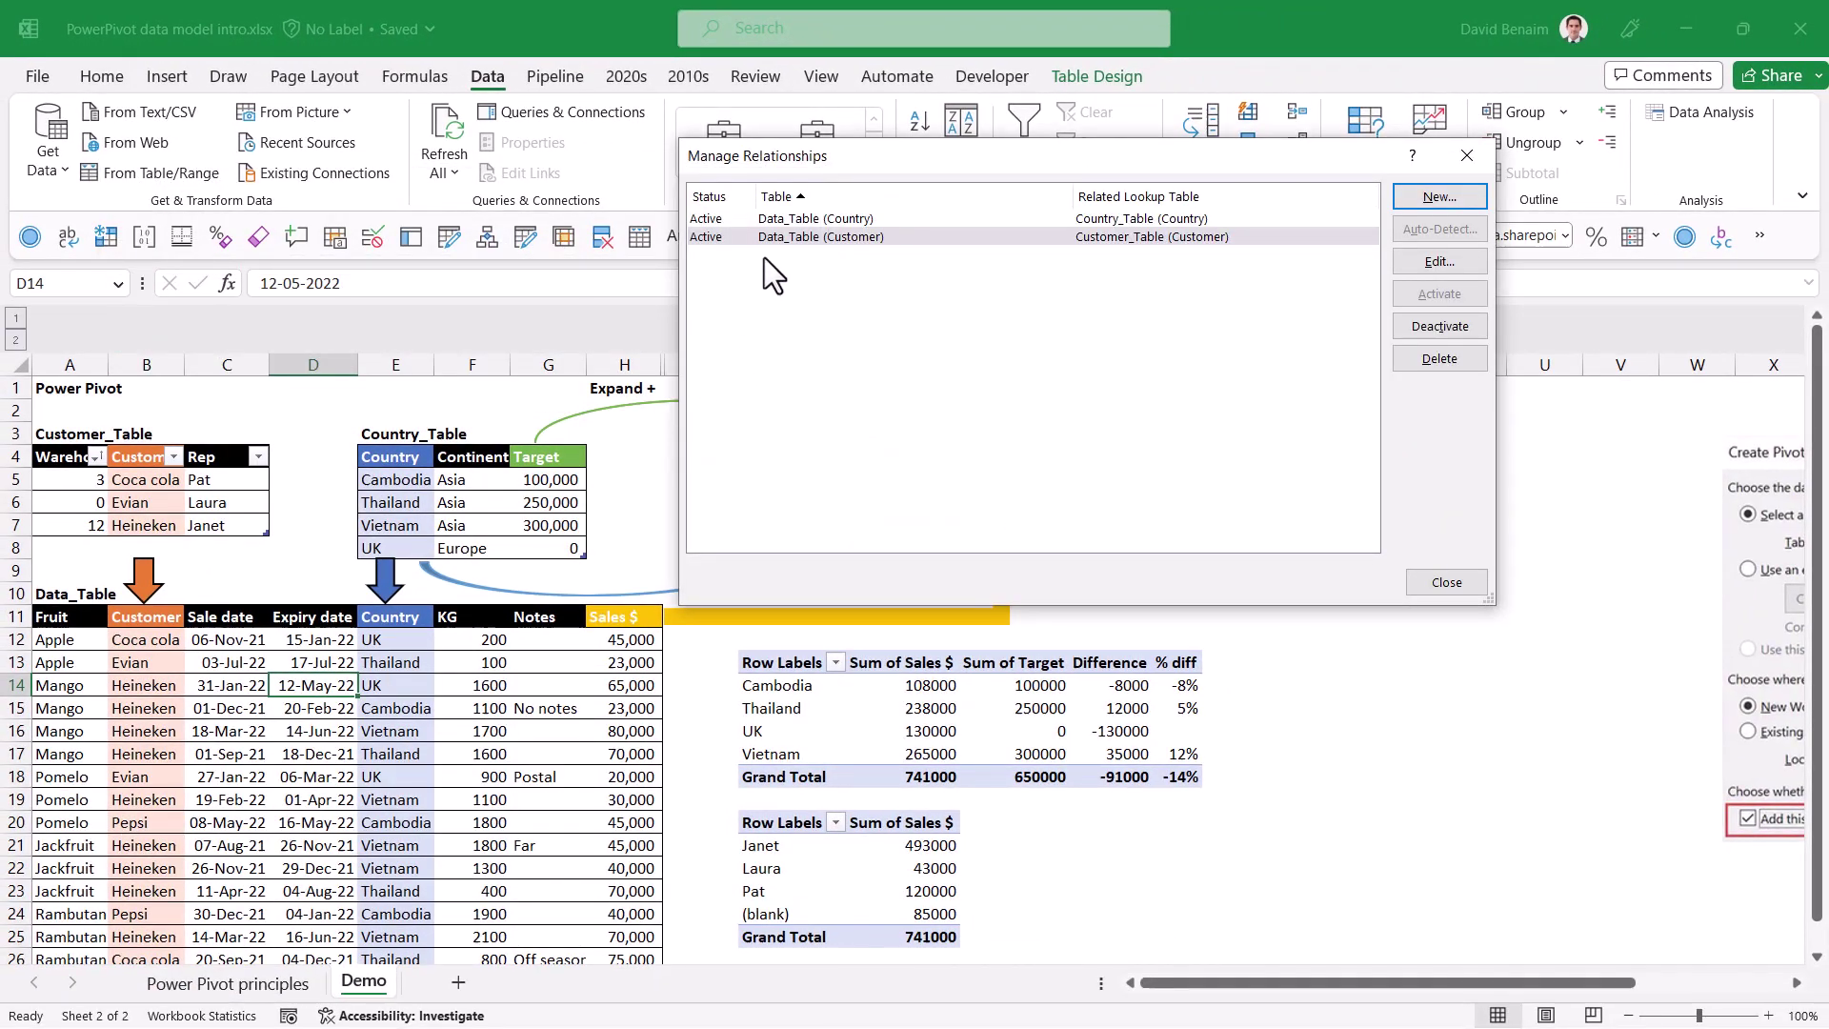
left_click(1446, 582)
left_click(929, 867)
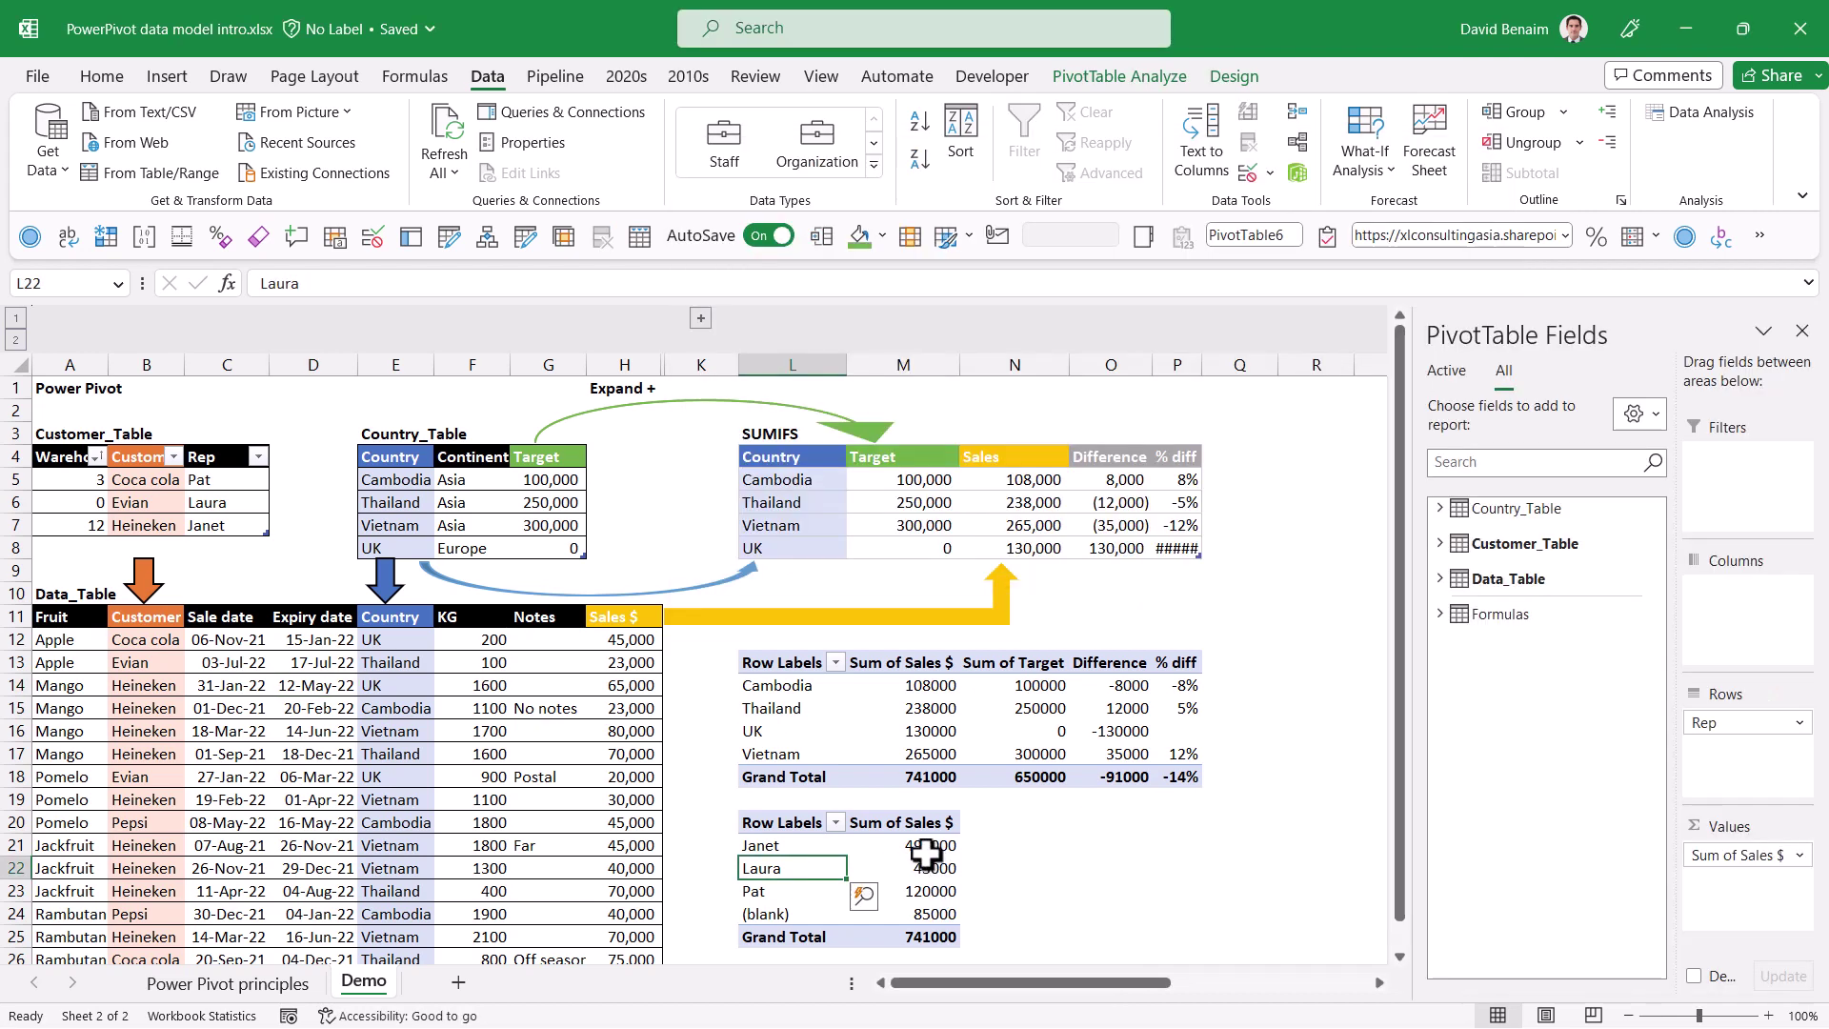
left_click_drag(914, 845, 930, 889)
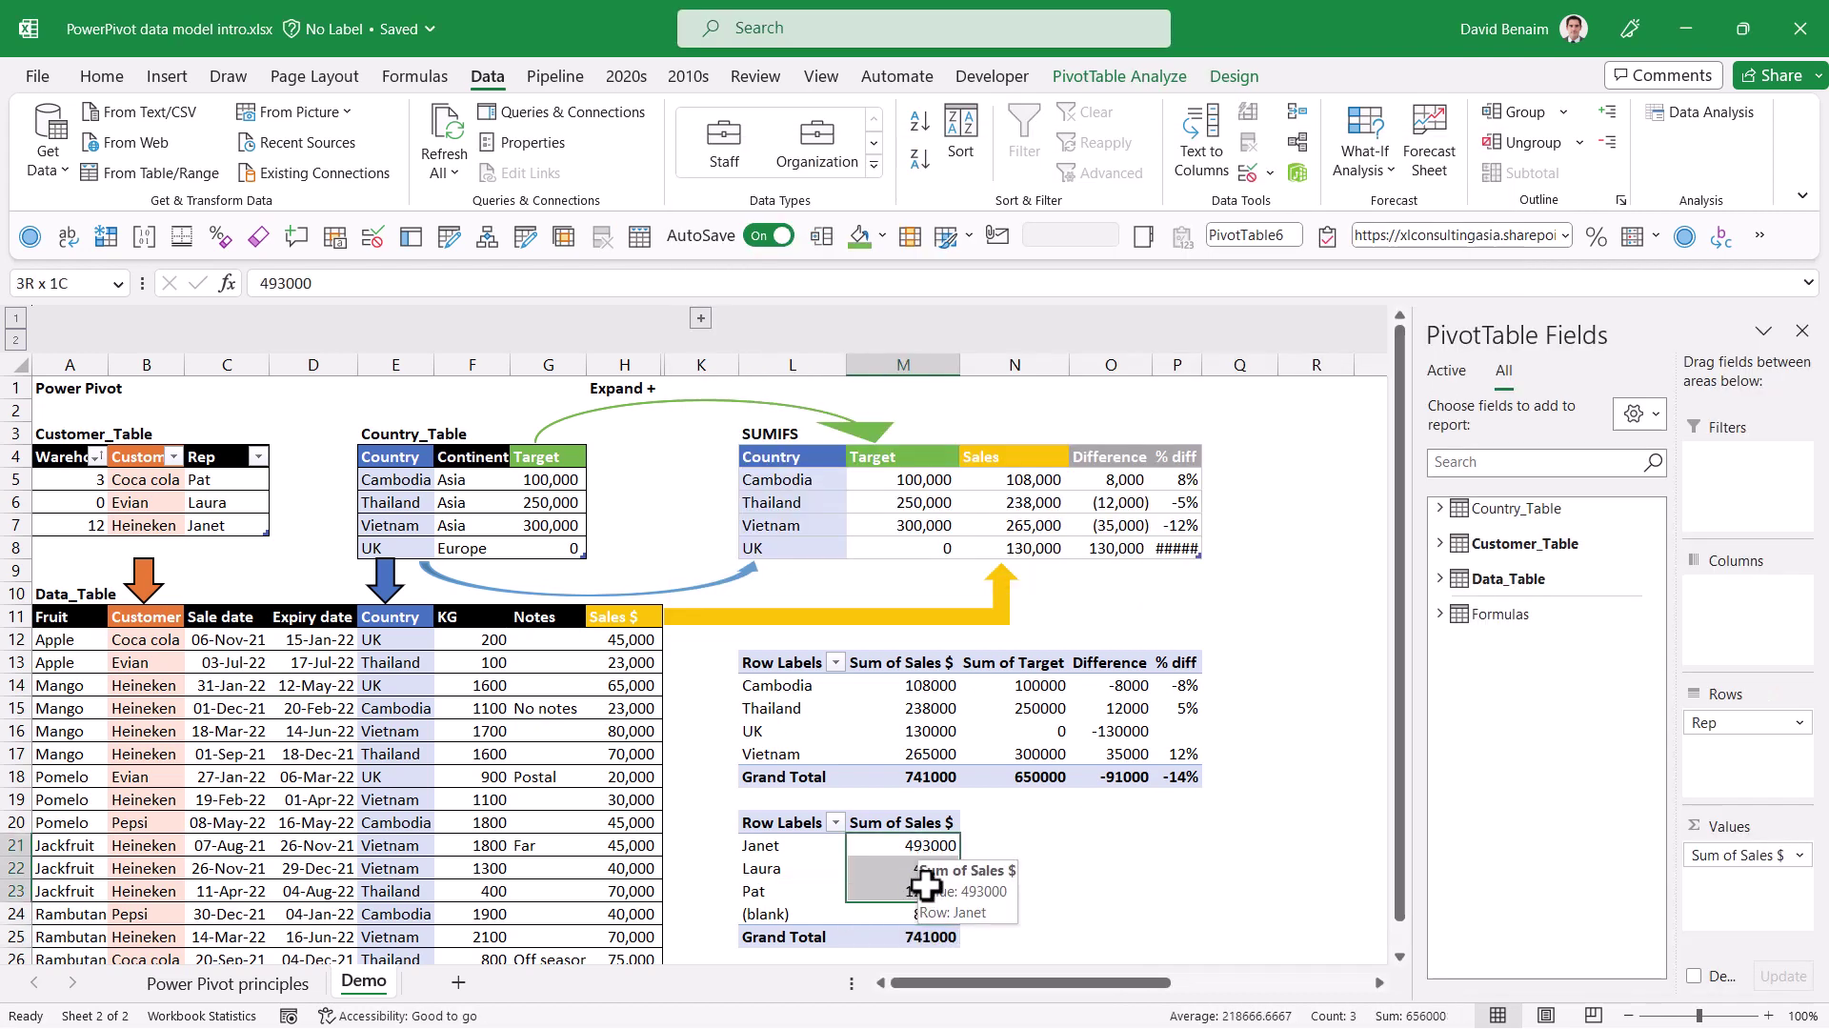
left_click(786, 914)
left_click(910, 914)
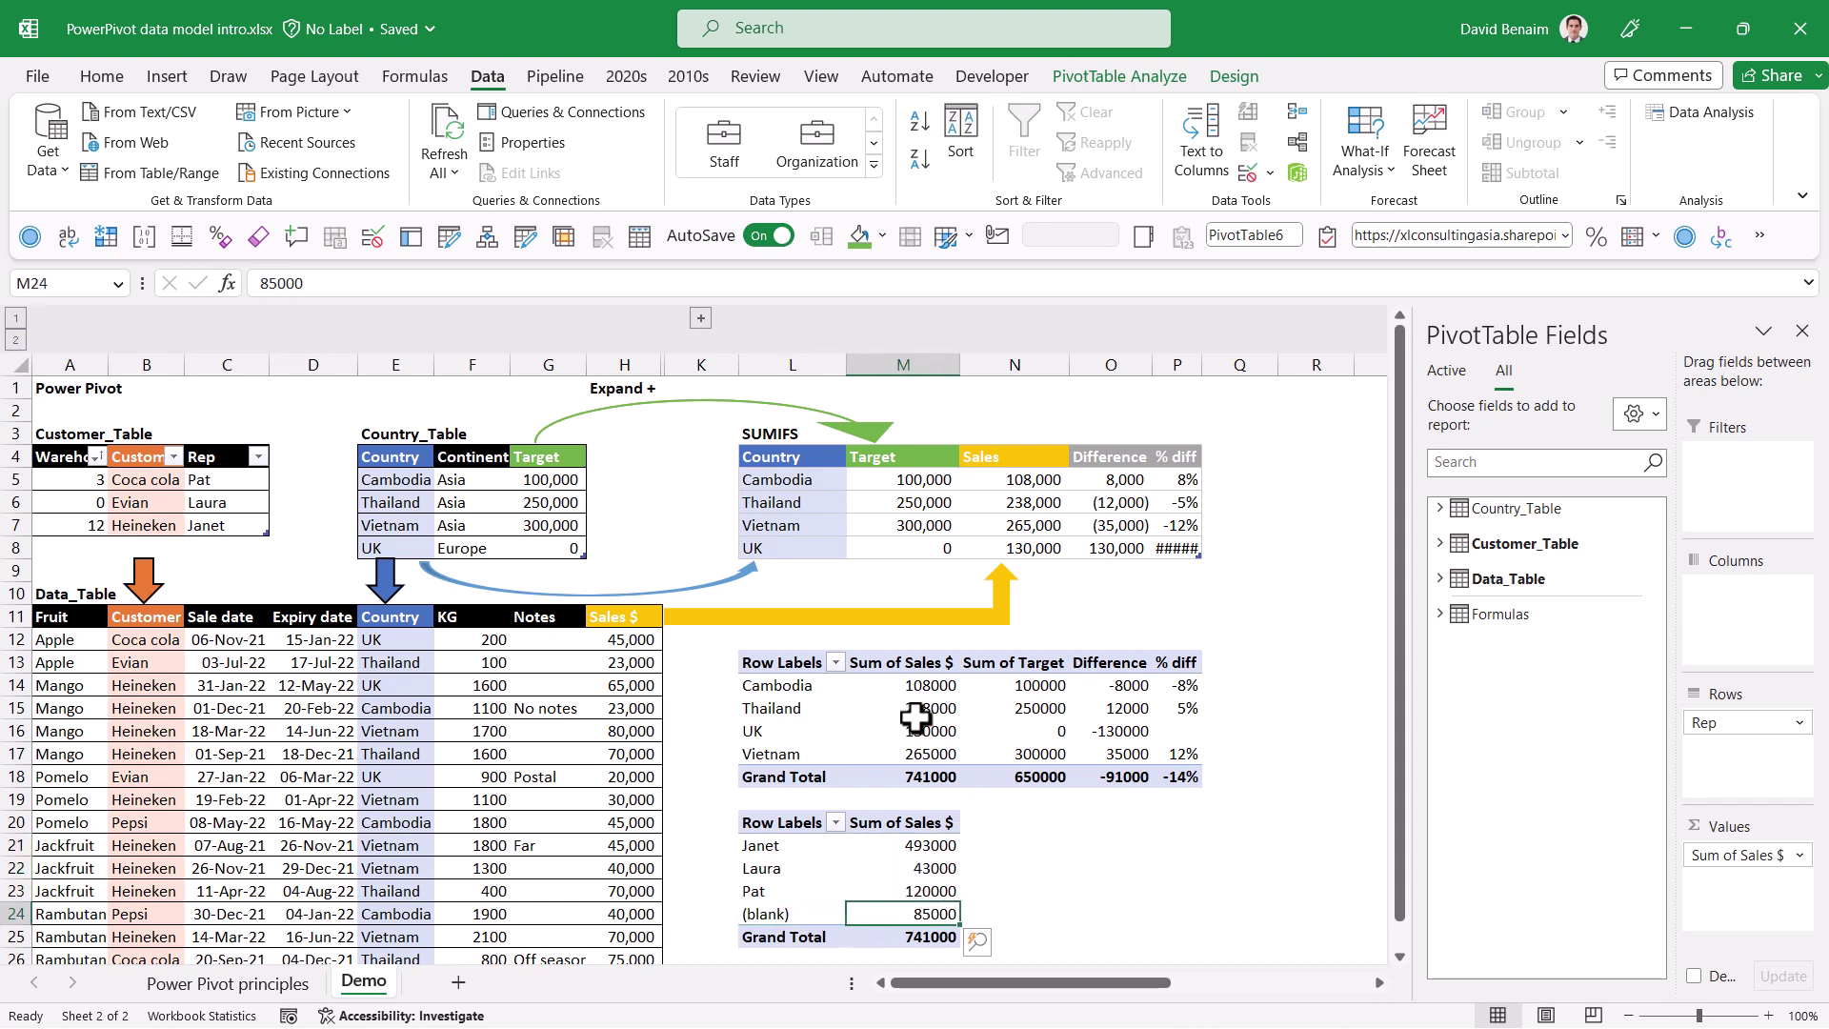
left_click(162, 641)
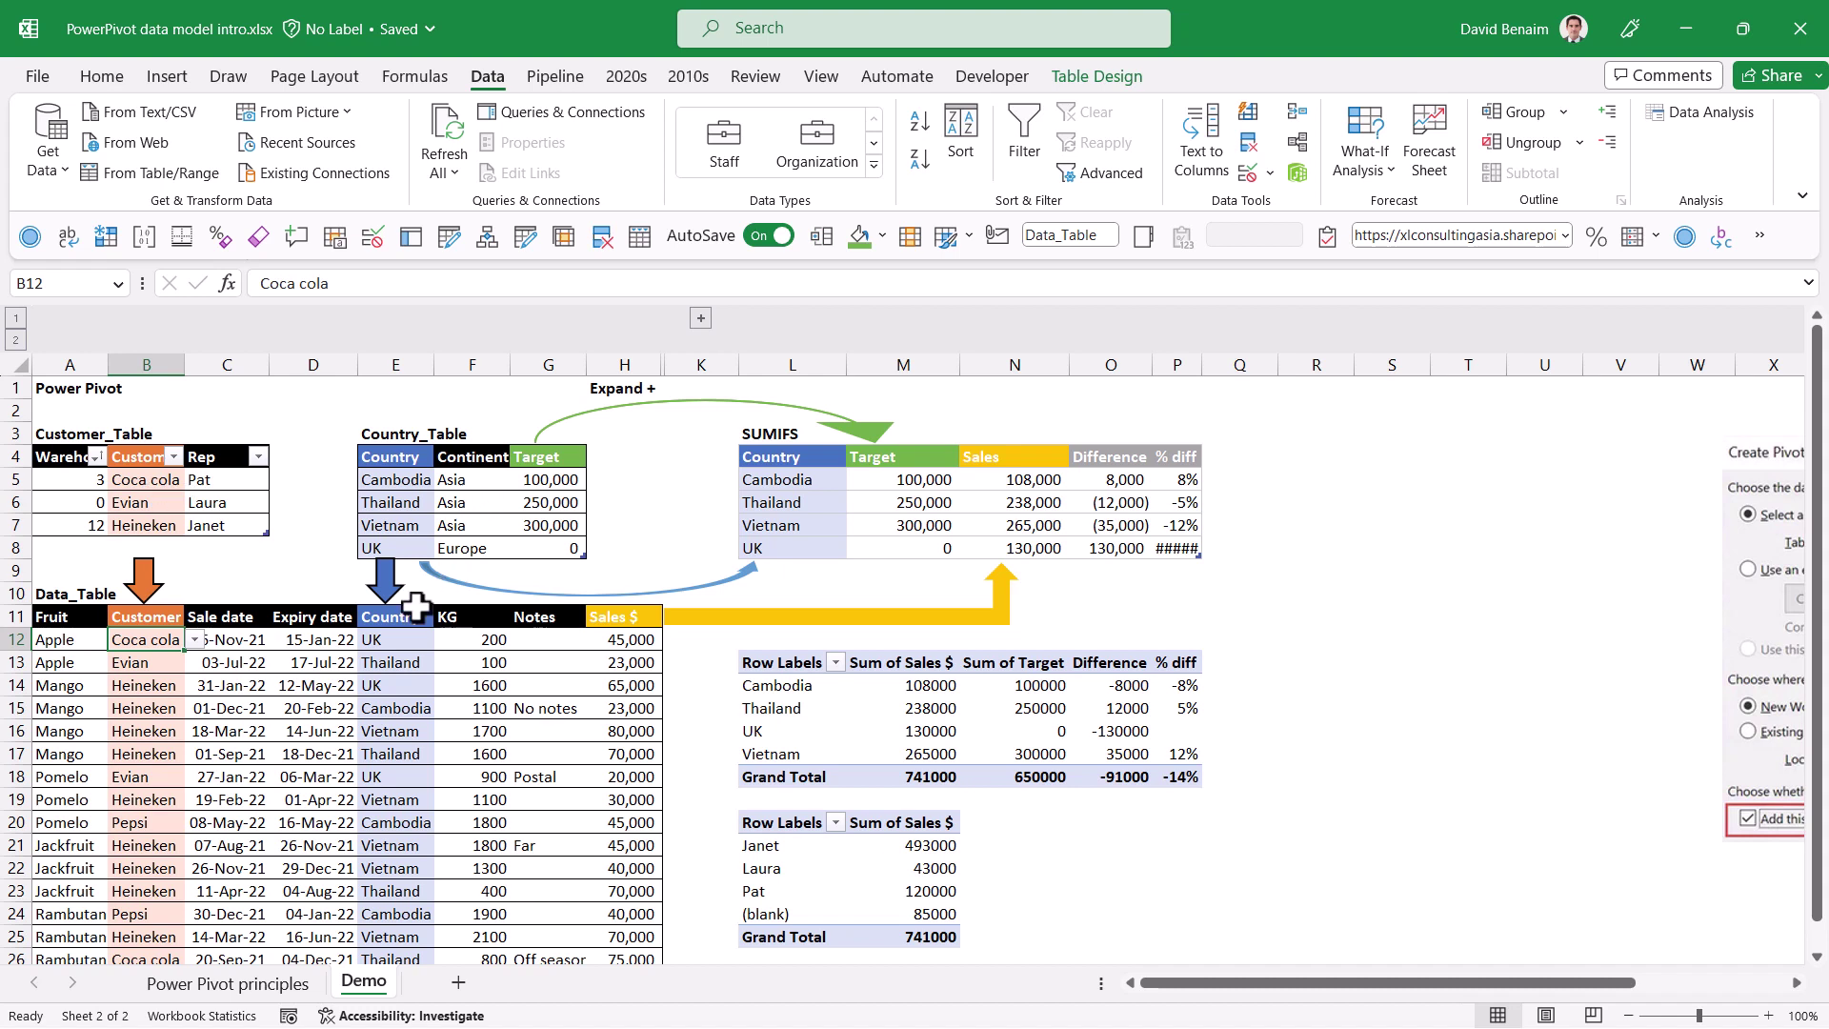
- Turn on filtering and restrict Data_Table's Customer column to Pepsi only
left_click(170, 612)
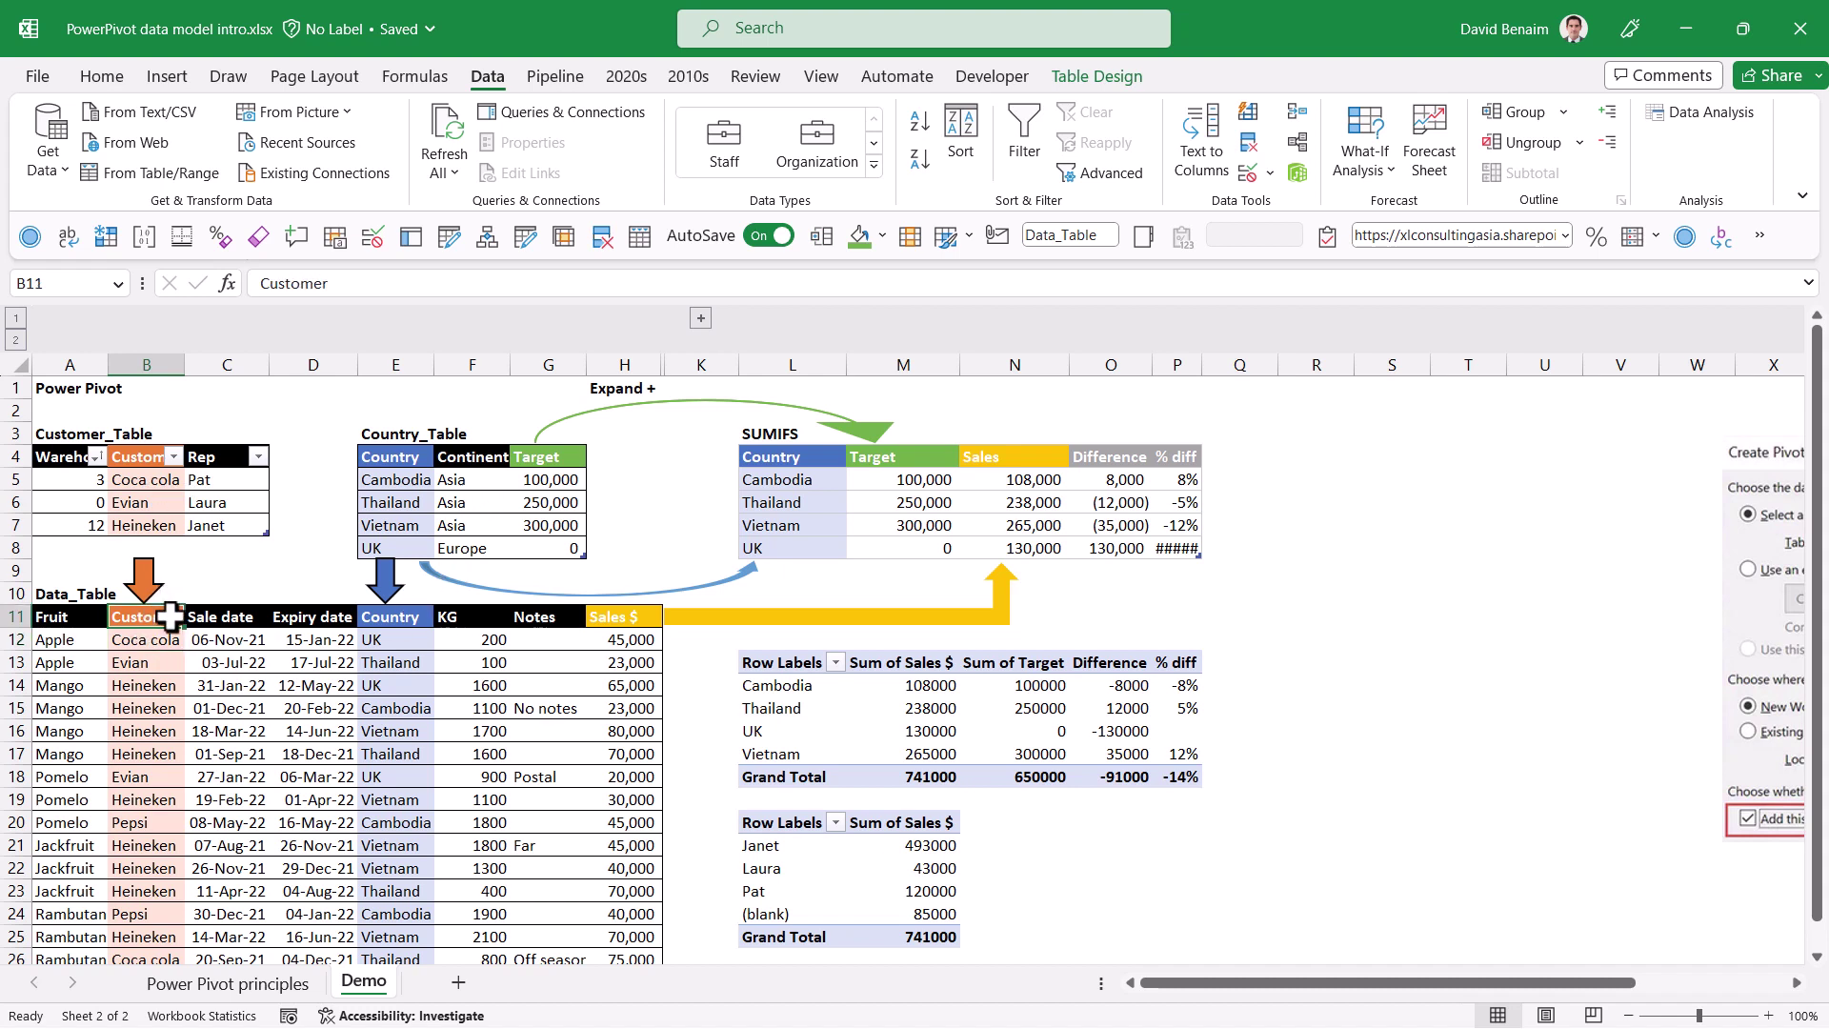
key("ctrl+shift+l")
left_click(174, 616)
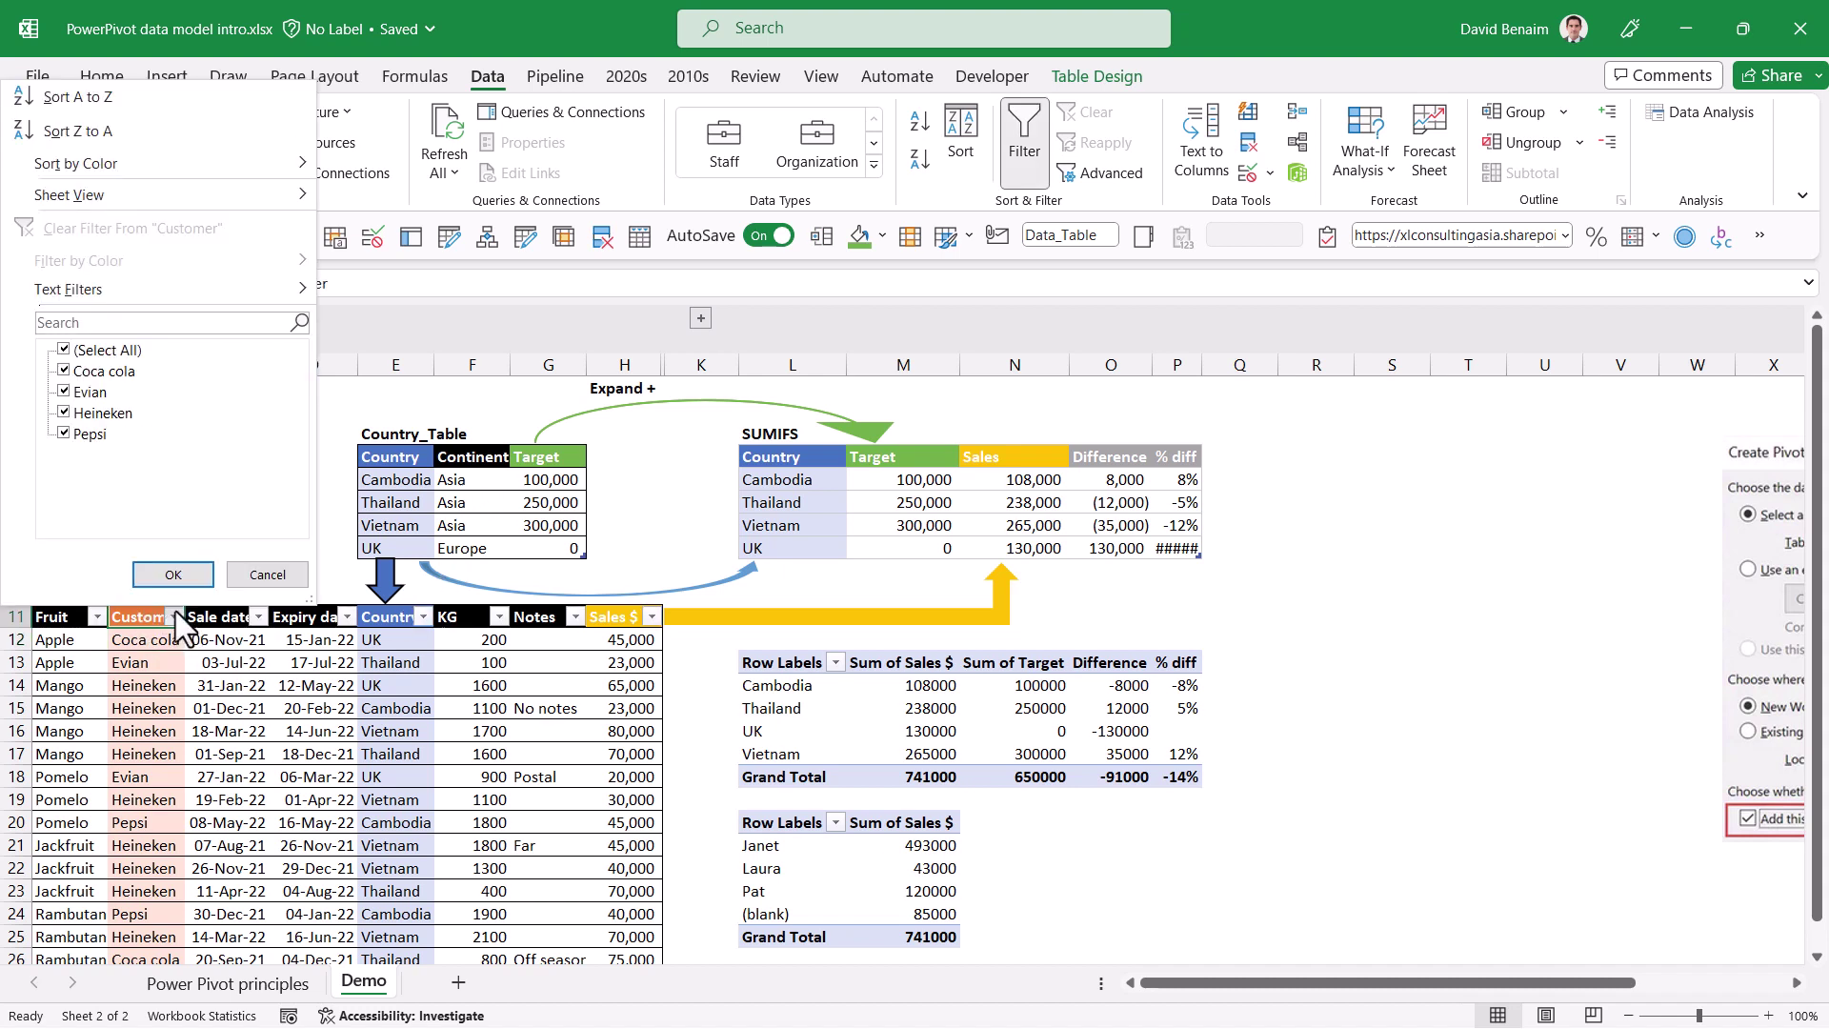
left_click(63, 351)
left_click(64, 432)
left_click(153, 574)
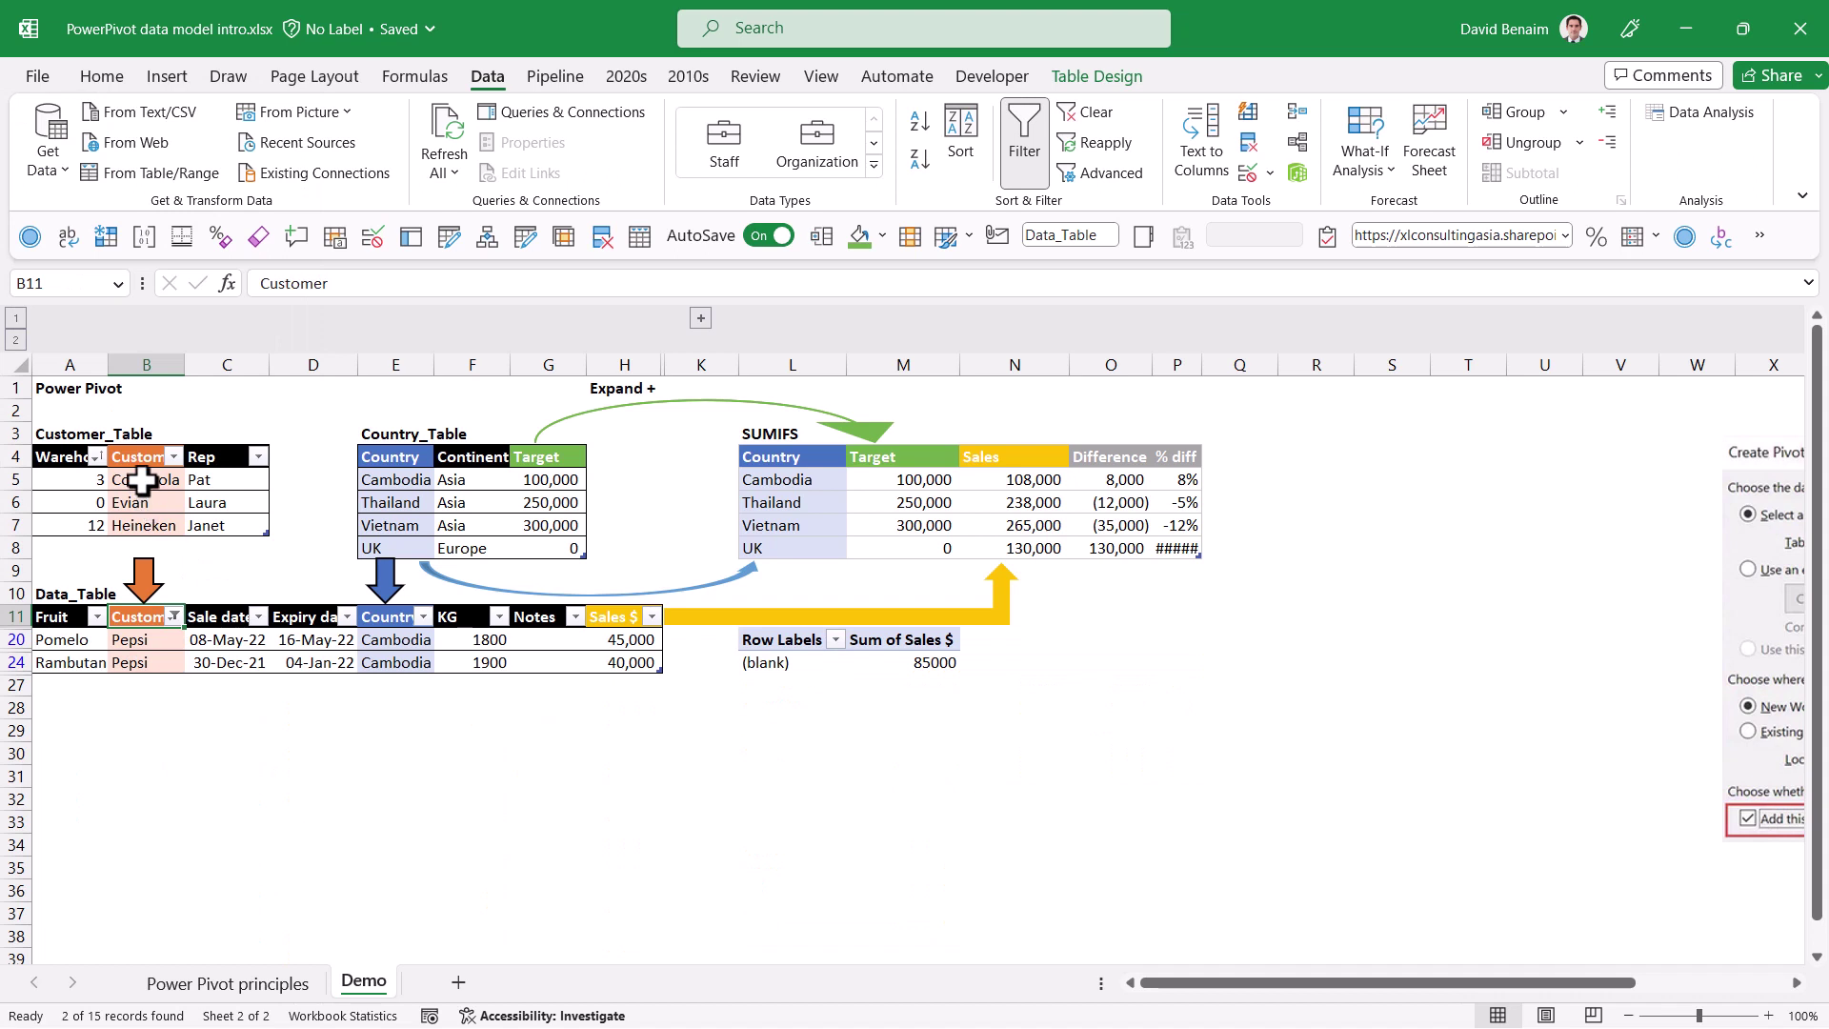
- Compare the Pepsi sales of 45,000 and 40,000 with the 85000 (blank) pivot total
left_click_drag(143, 481, 143, 535)
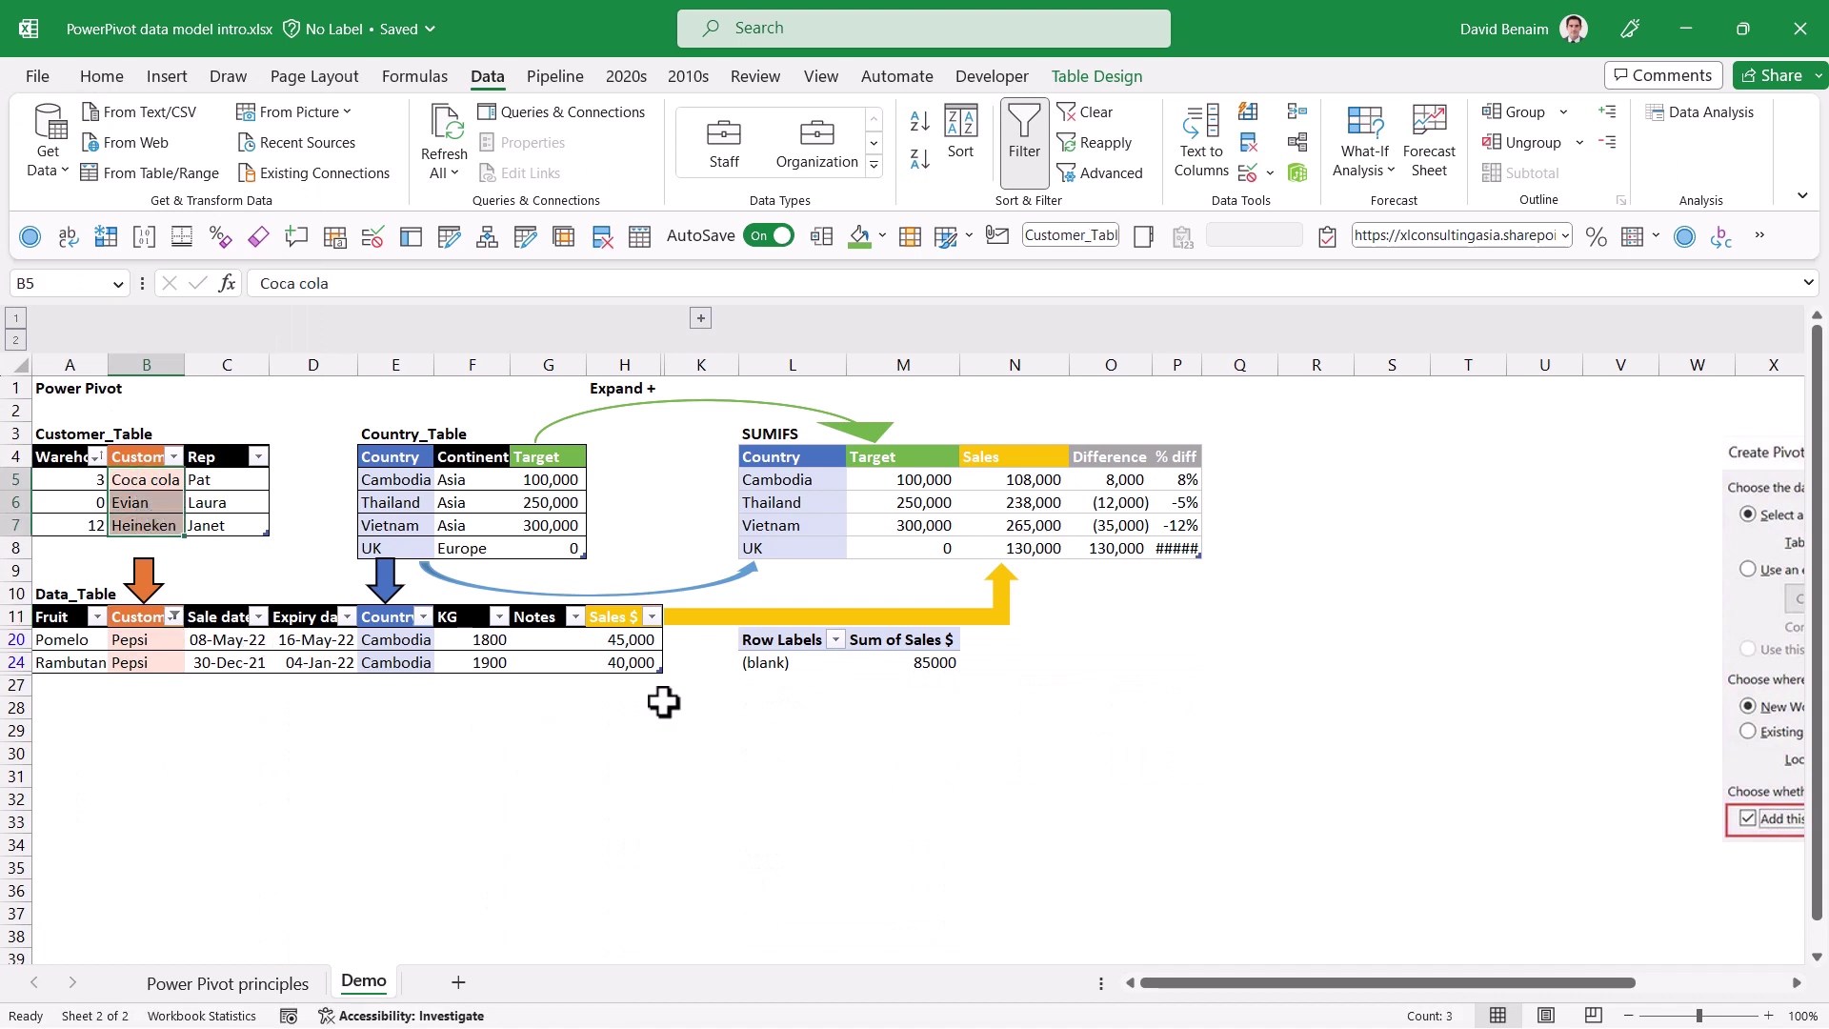
left_click(930, 662)
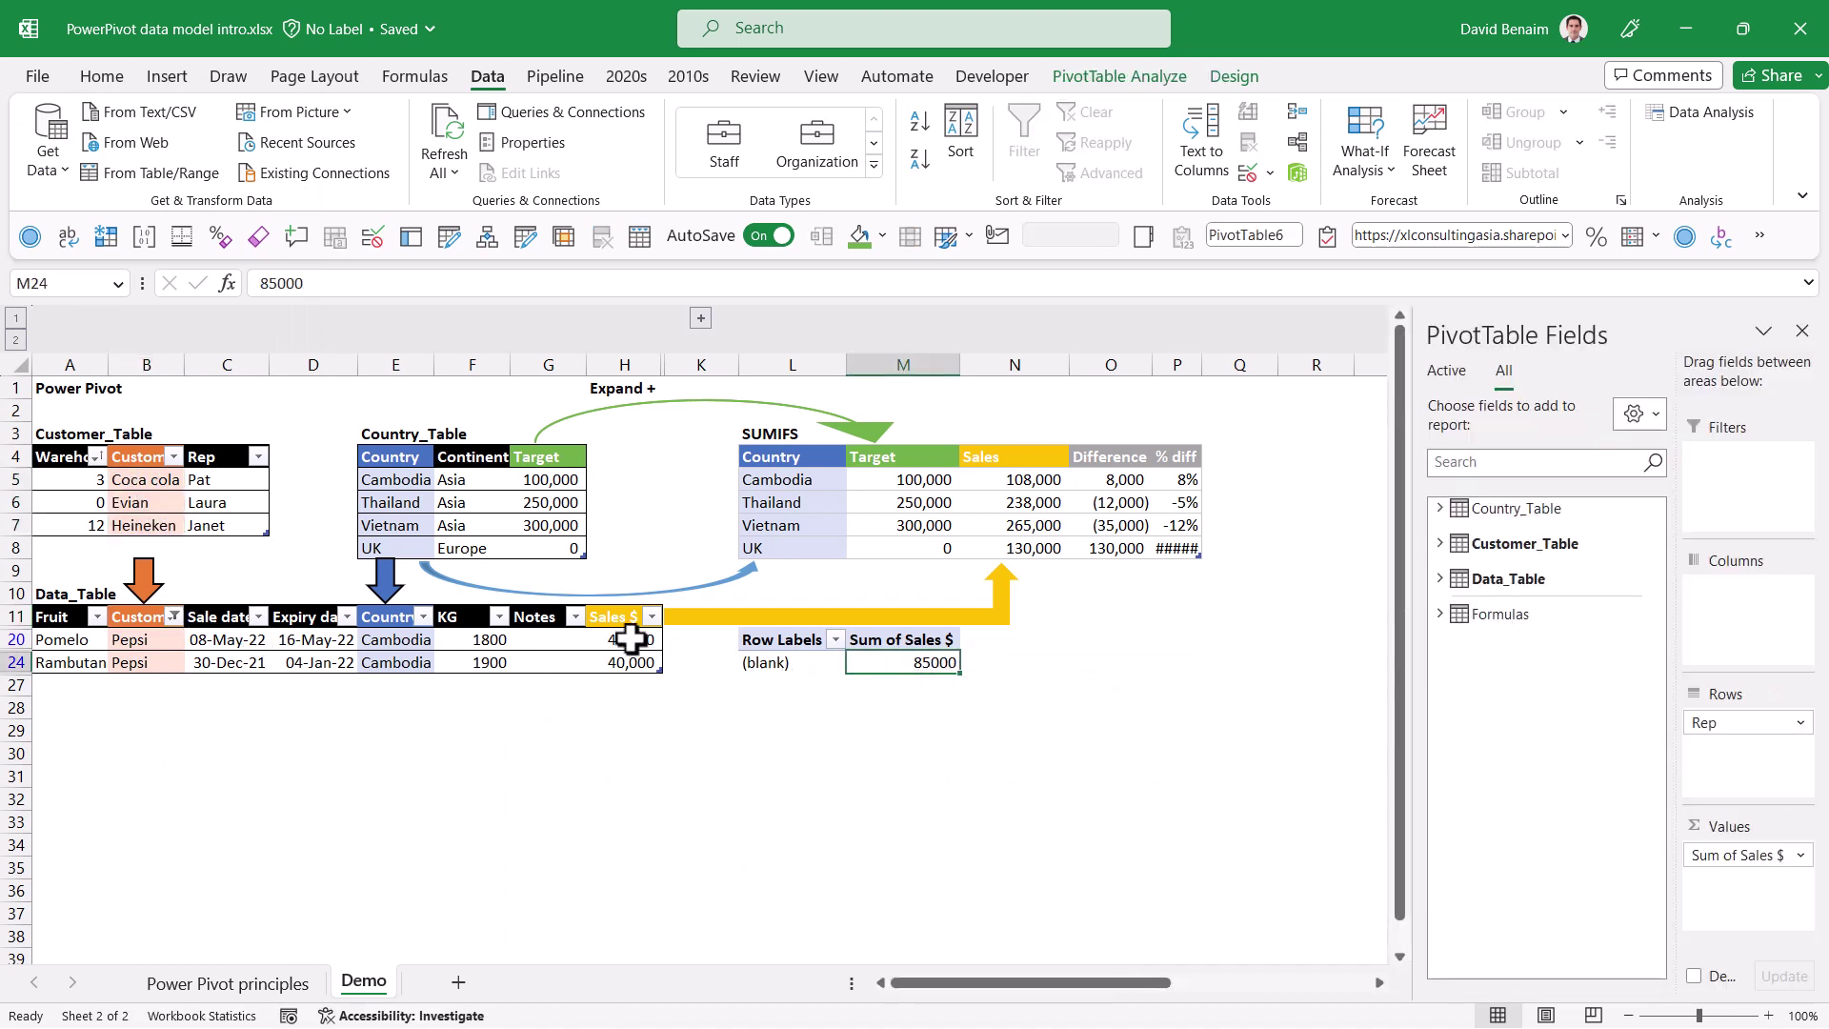
left_click_drag(630, 643, 614, 657)
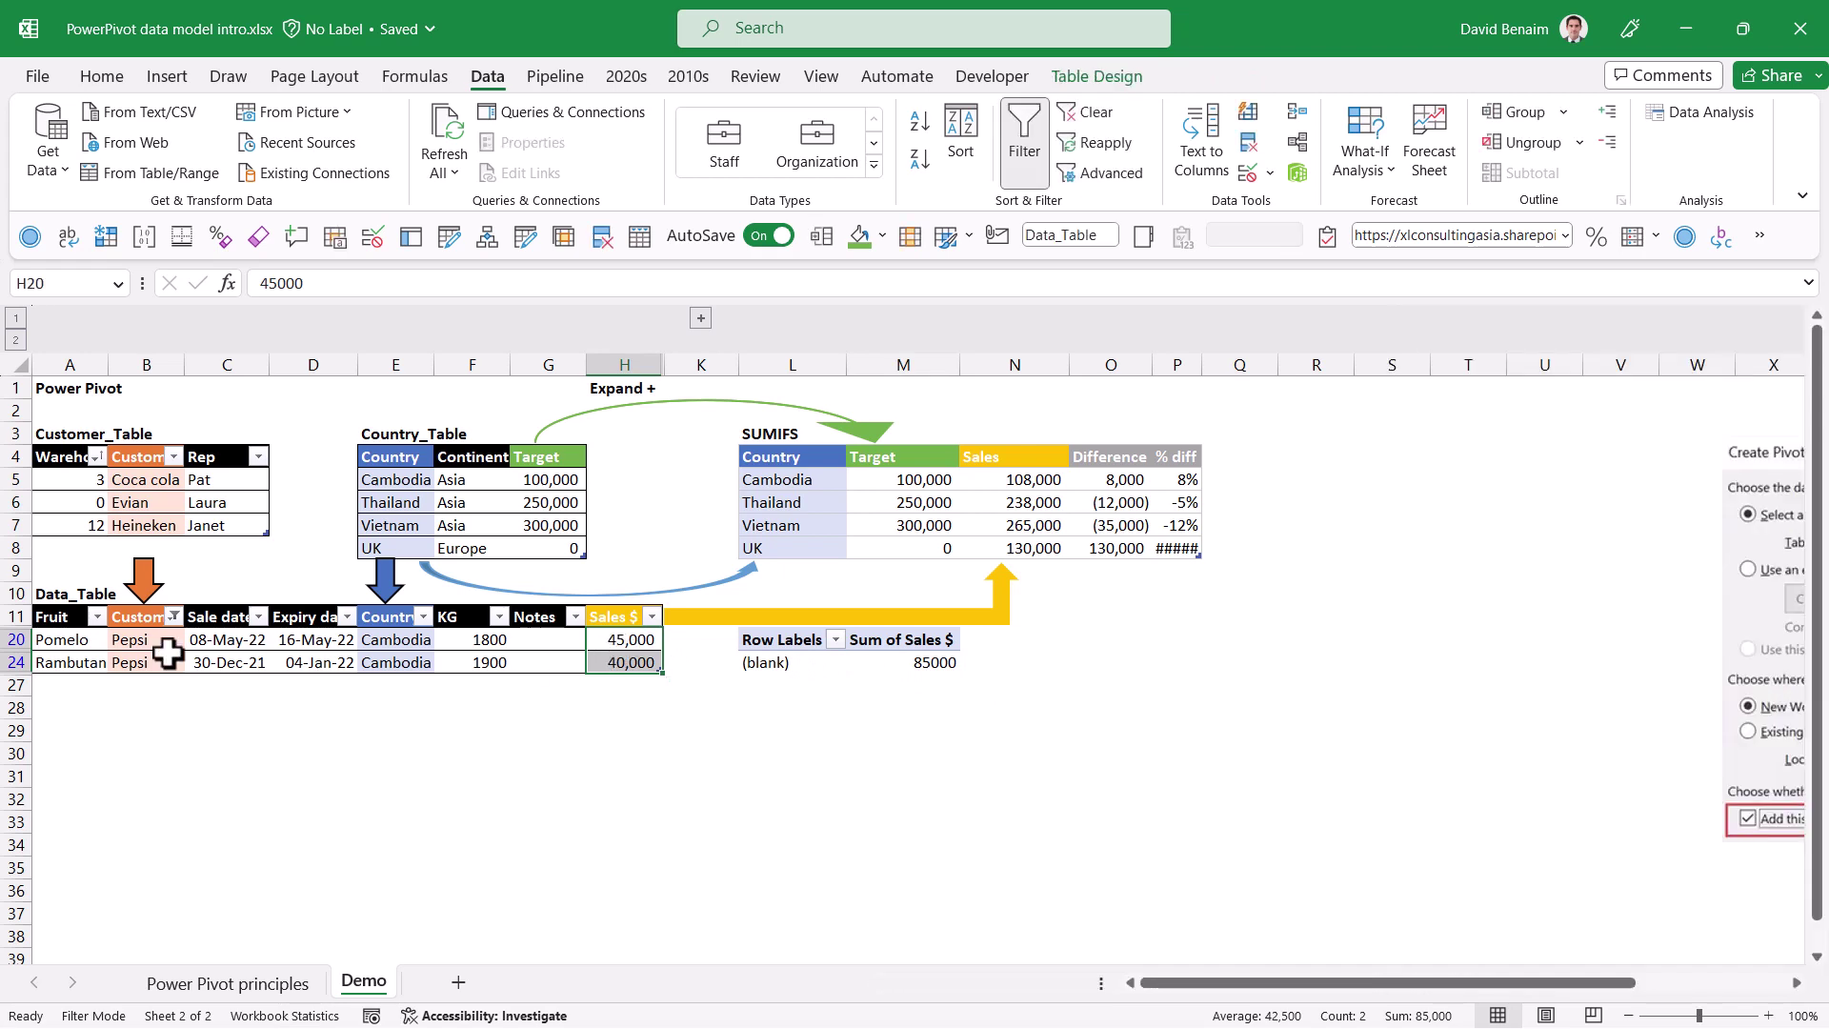
- Remove the Pepsi filter so all 15 Data_Table rows show again
left_click(162, 656)
key("ctrl+shift+l")
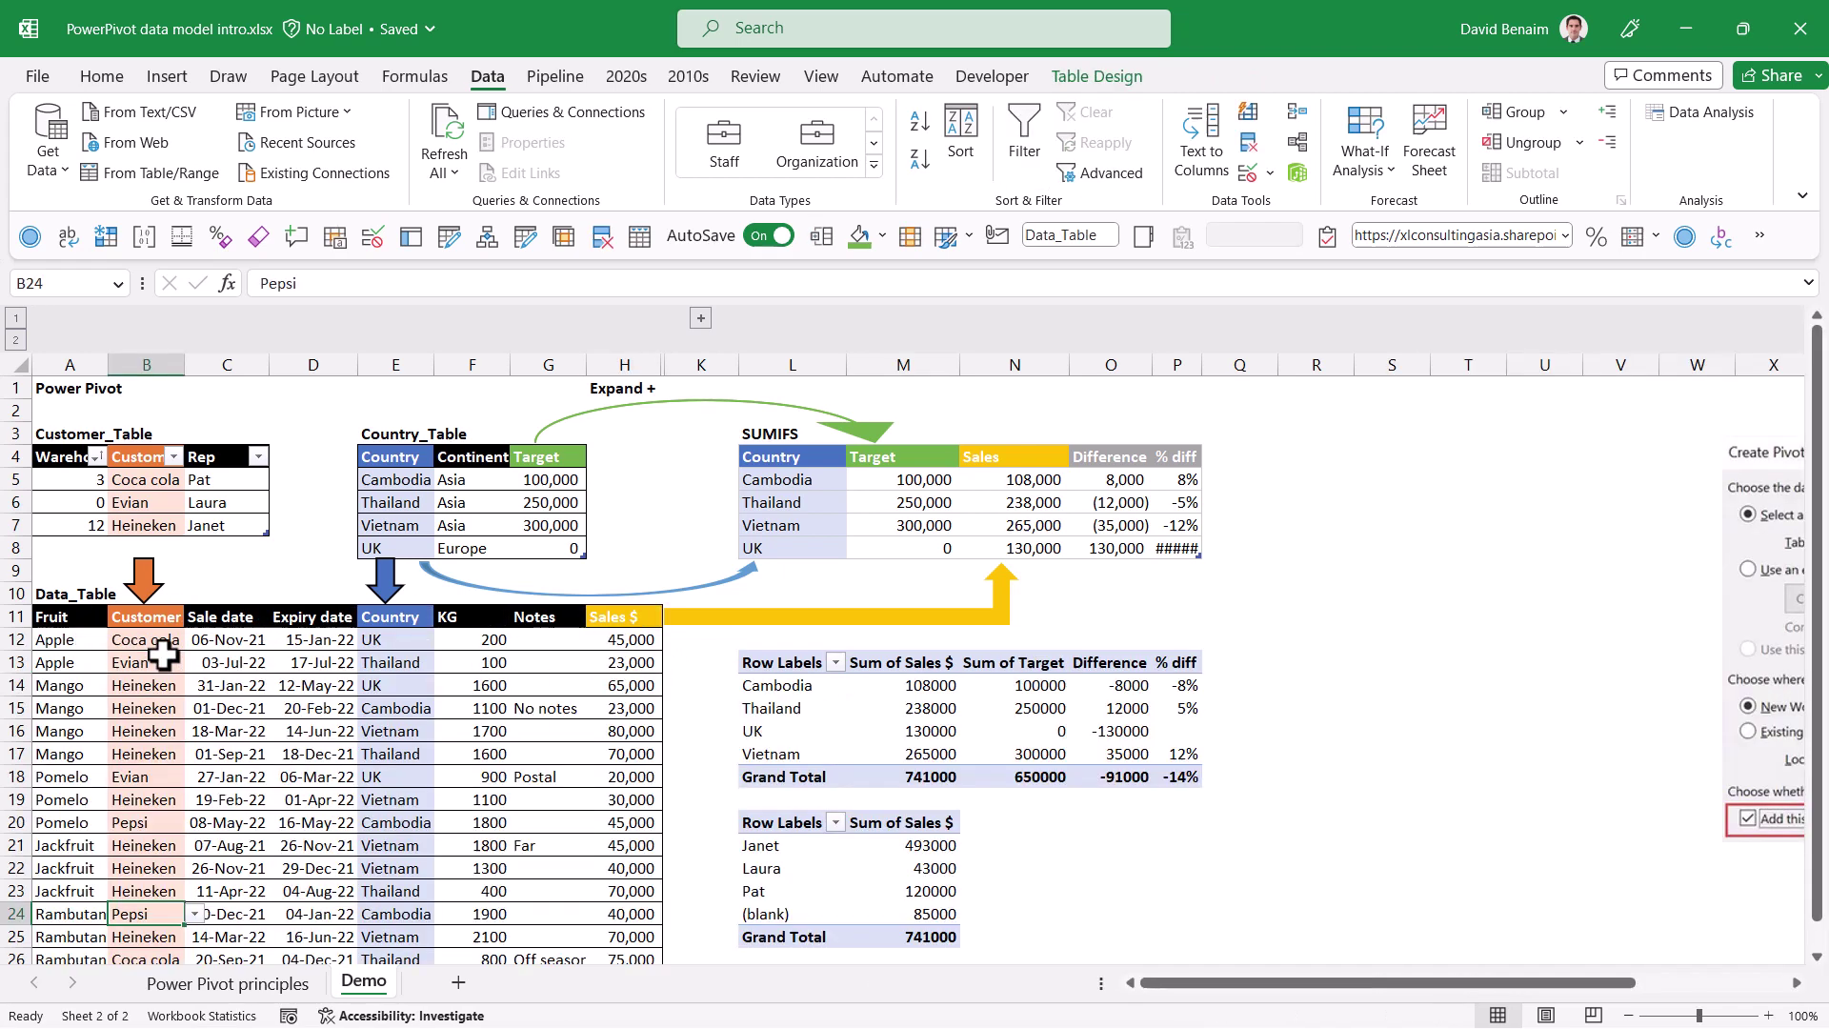
left_click(133, 479)
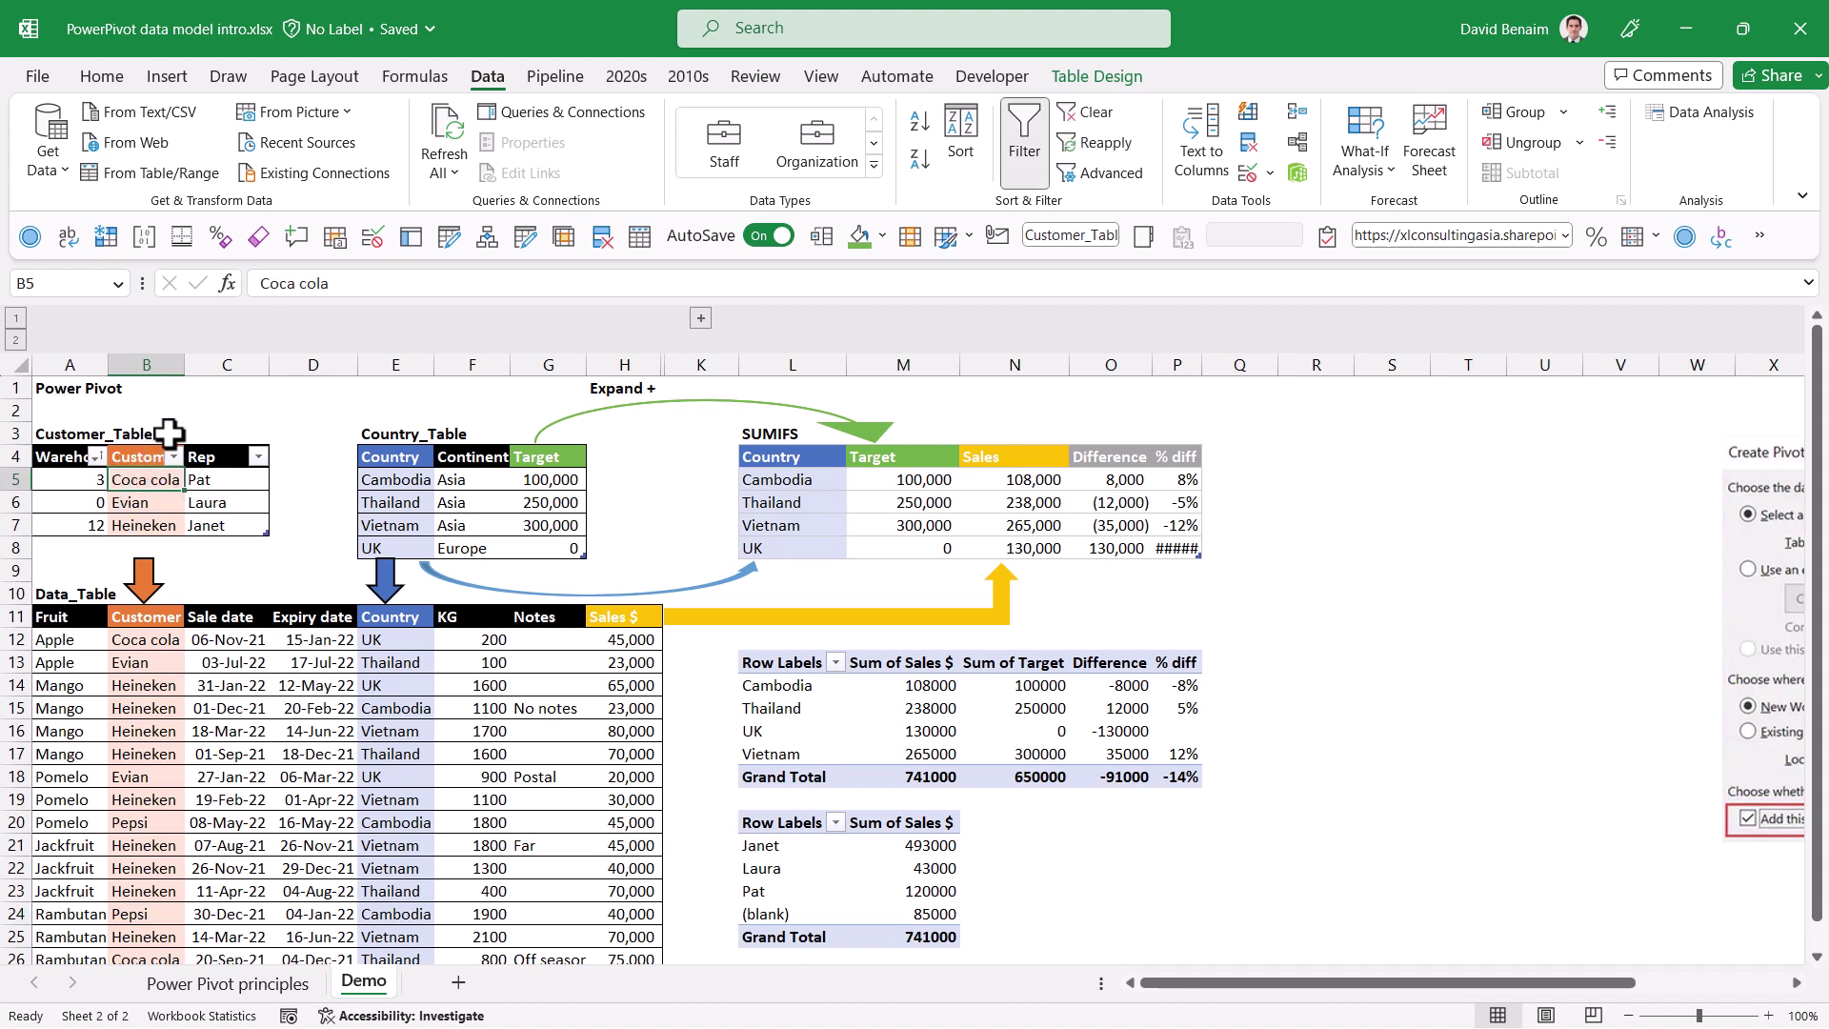
- Inspect the data-validation dropdowns on the Customer and Country cells without changing values
left_click(181, 661)
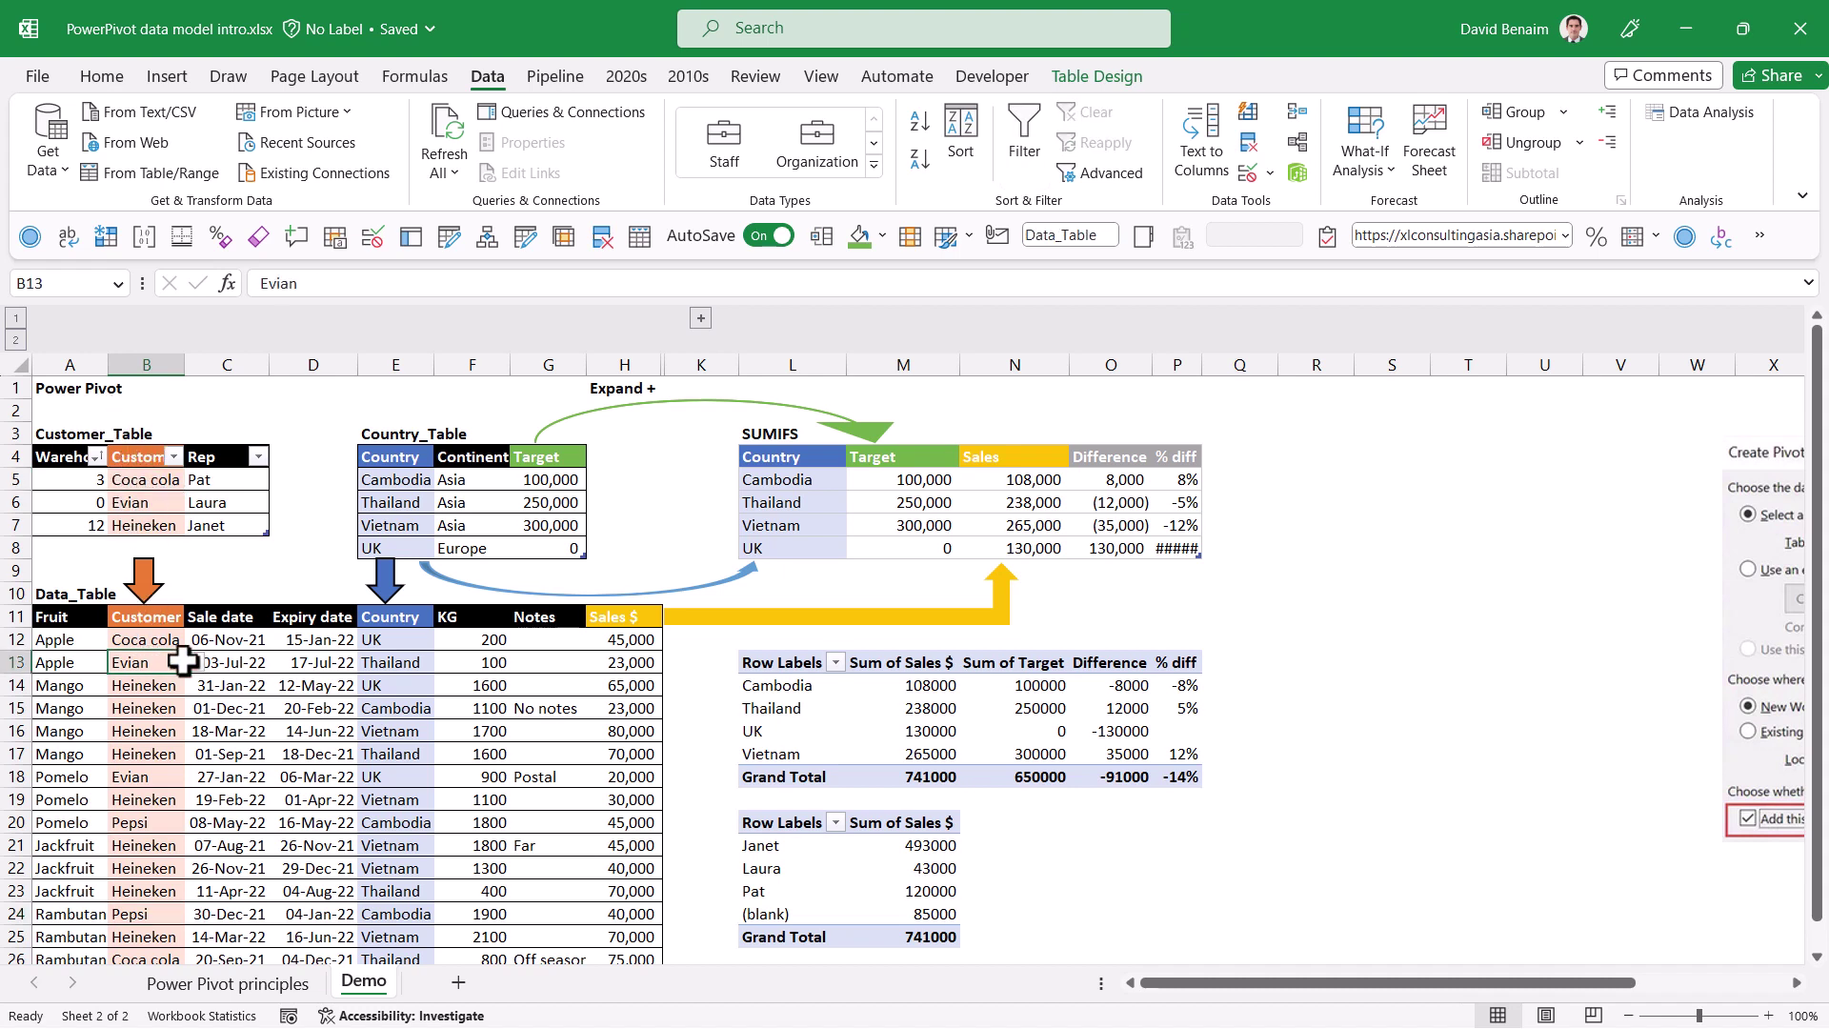
left_click(194, 664)
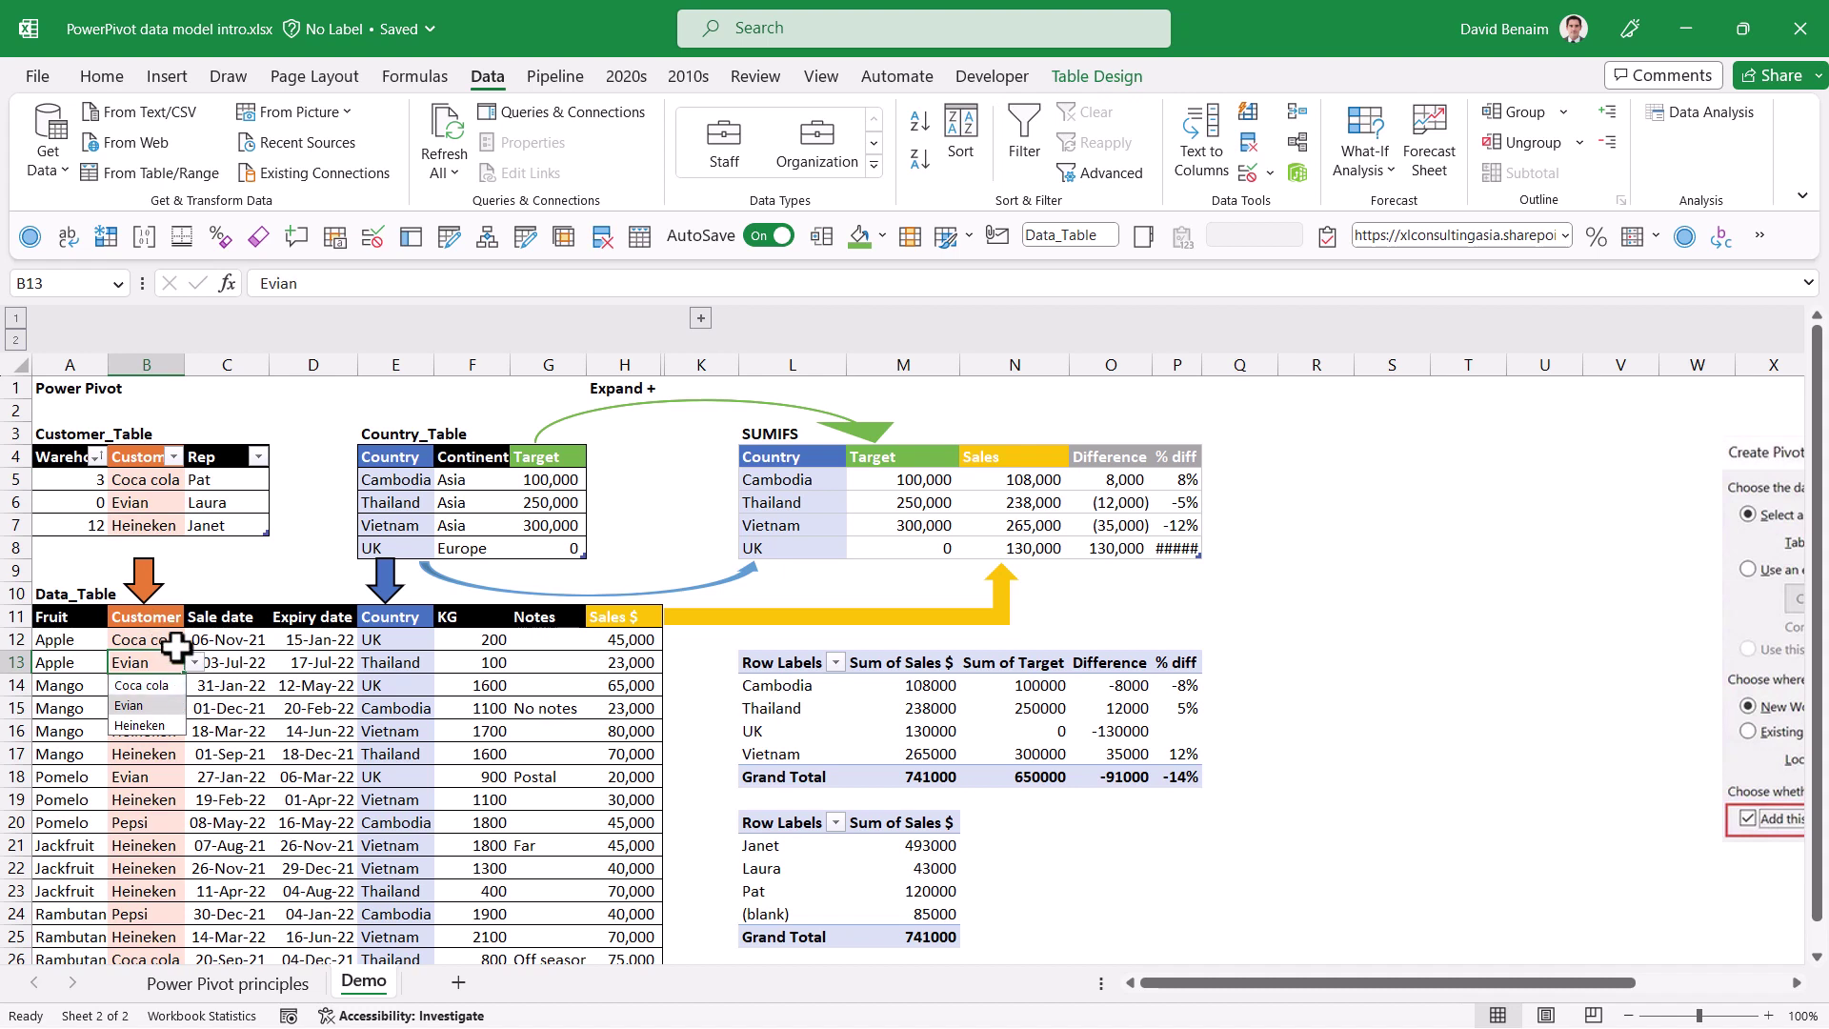
left_click(68, 682)
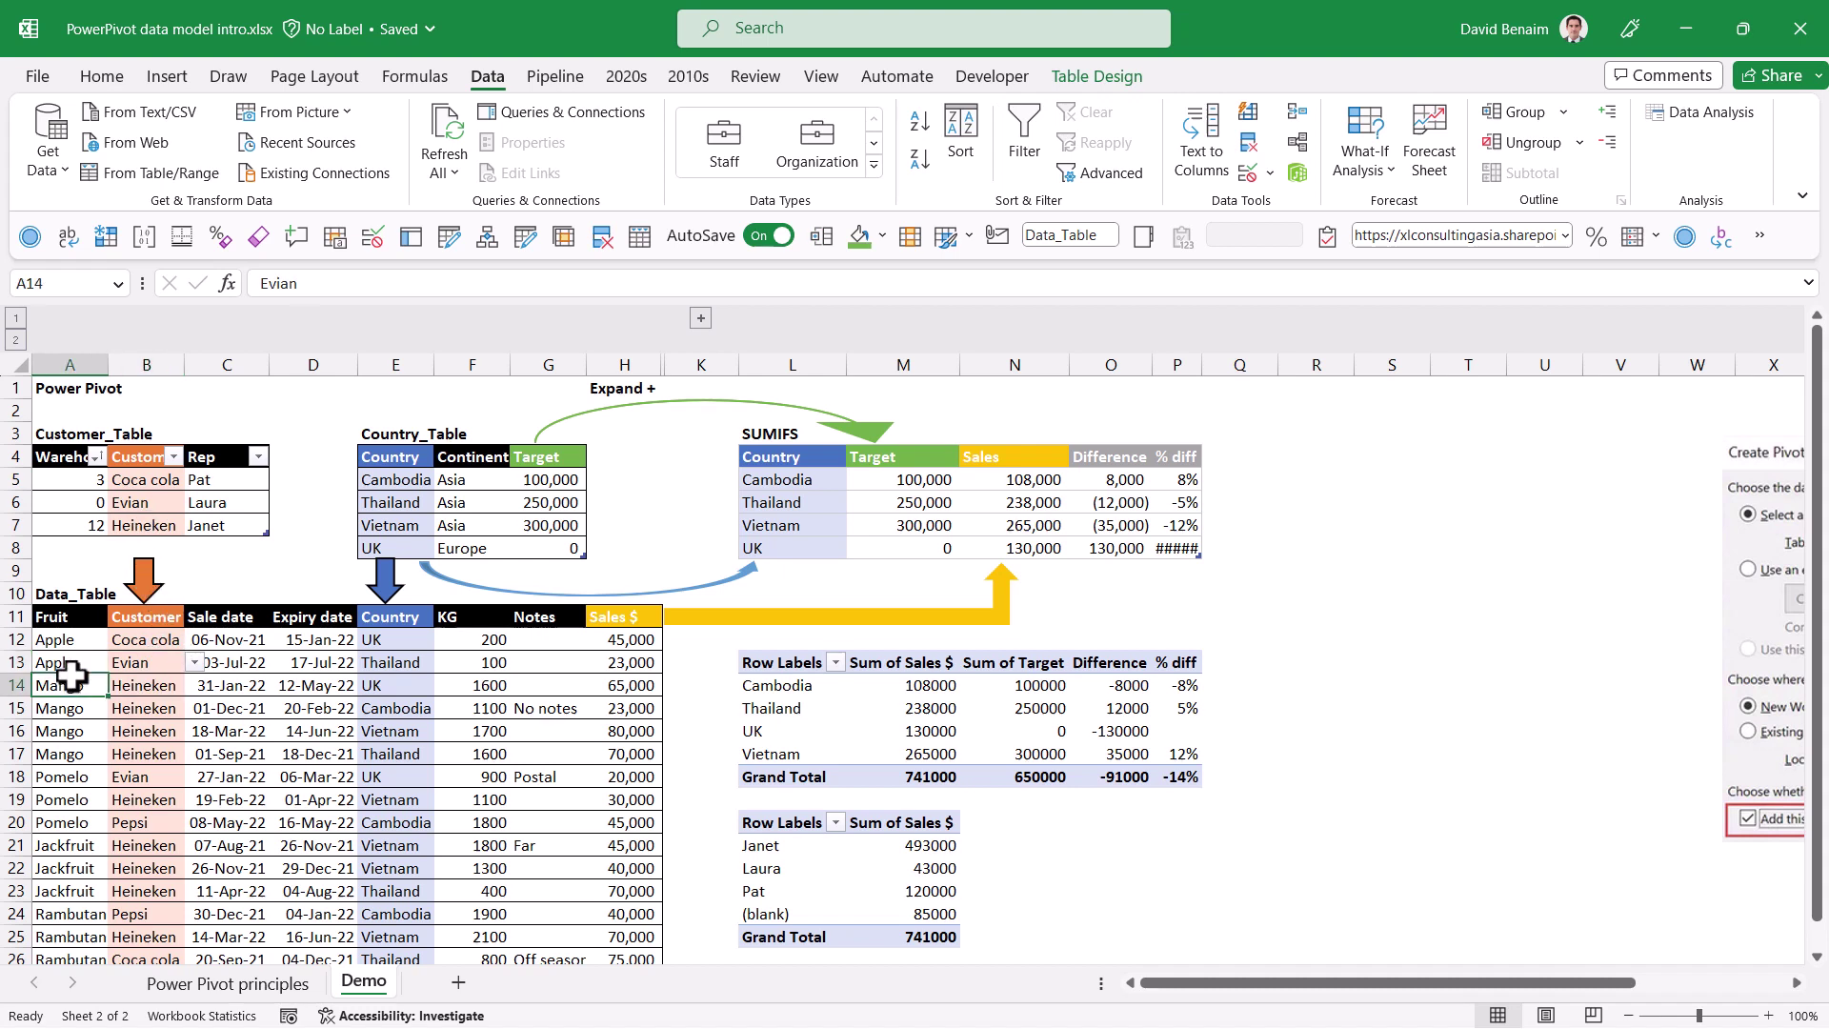
left_click(145, 702)
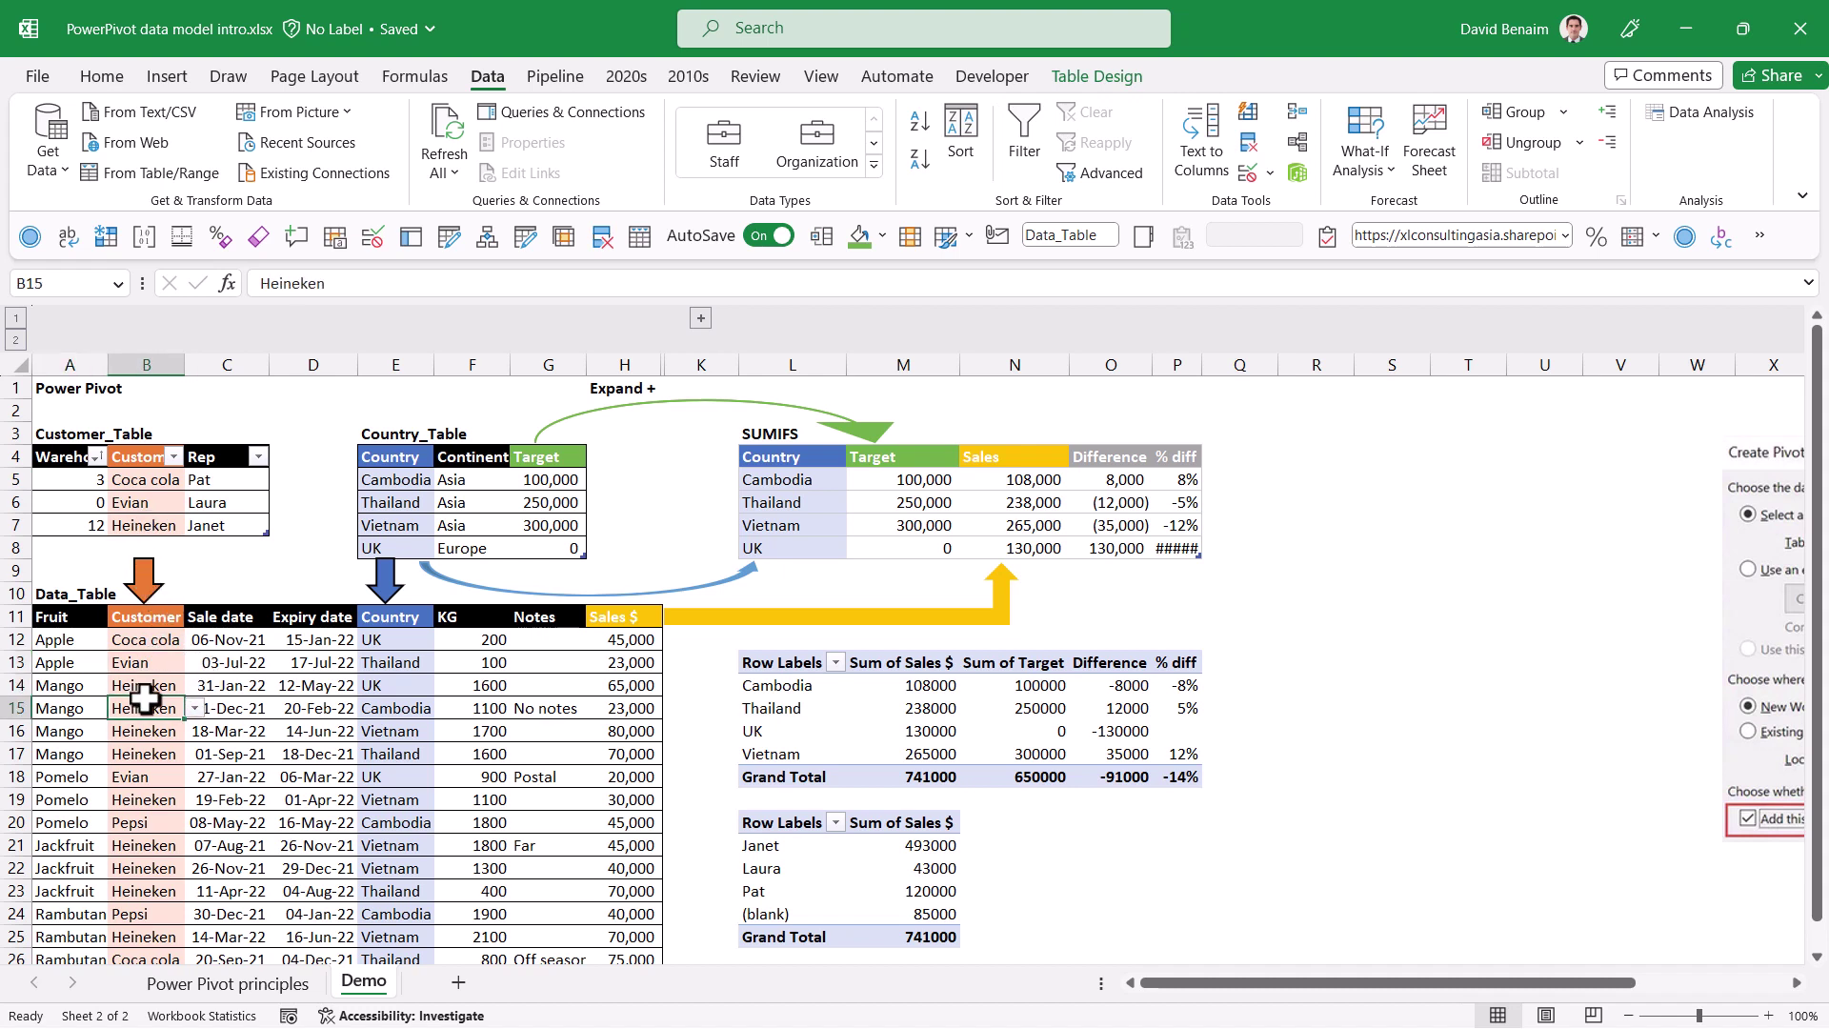
left_click(408, 686)
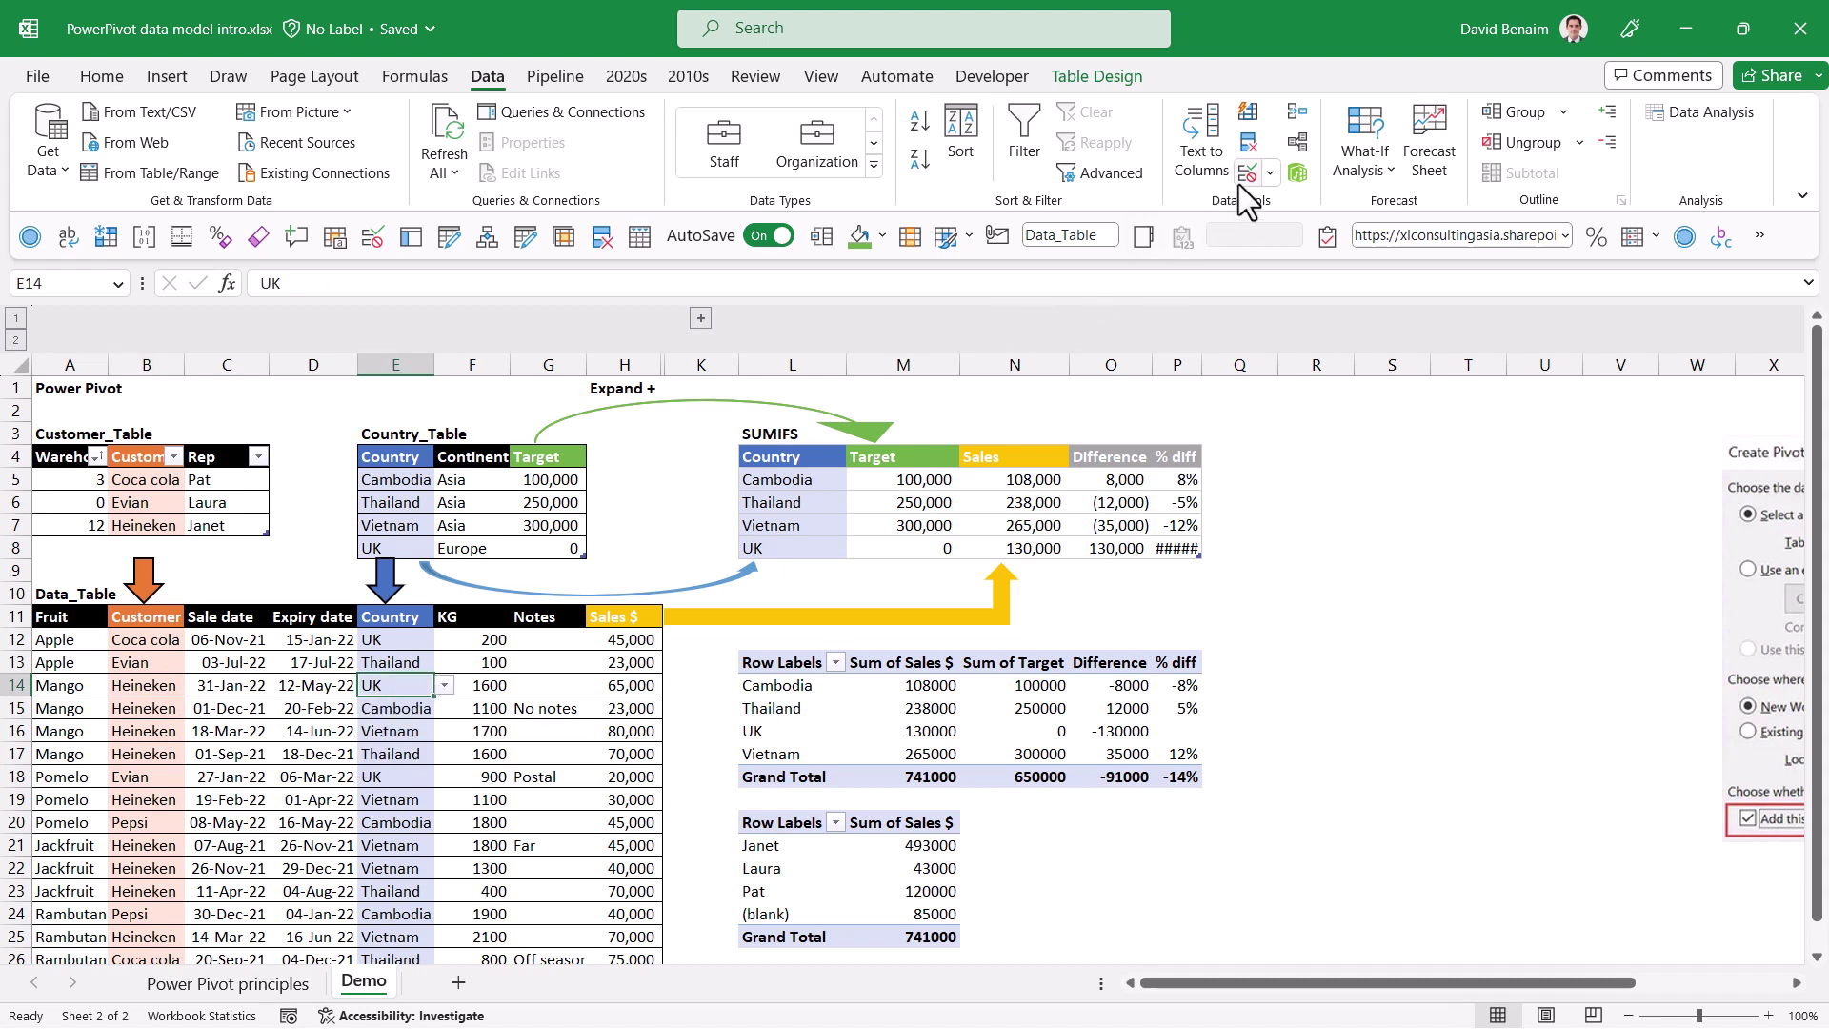
- Add a Customer_Table row with customer Pepsi, warehouse 12 and the new rep's name
left_click(162, 548)
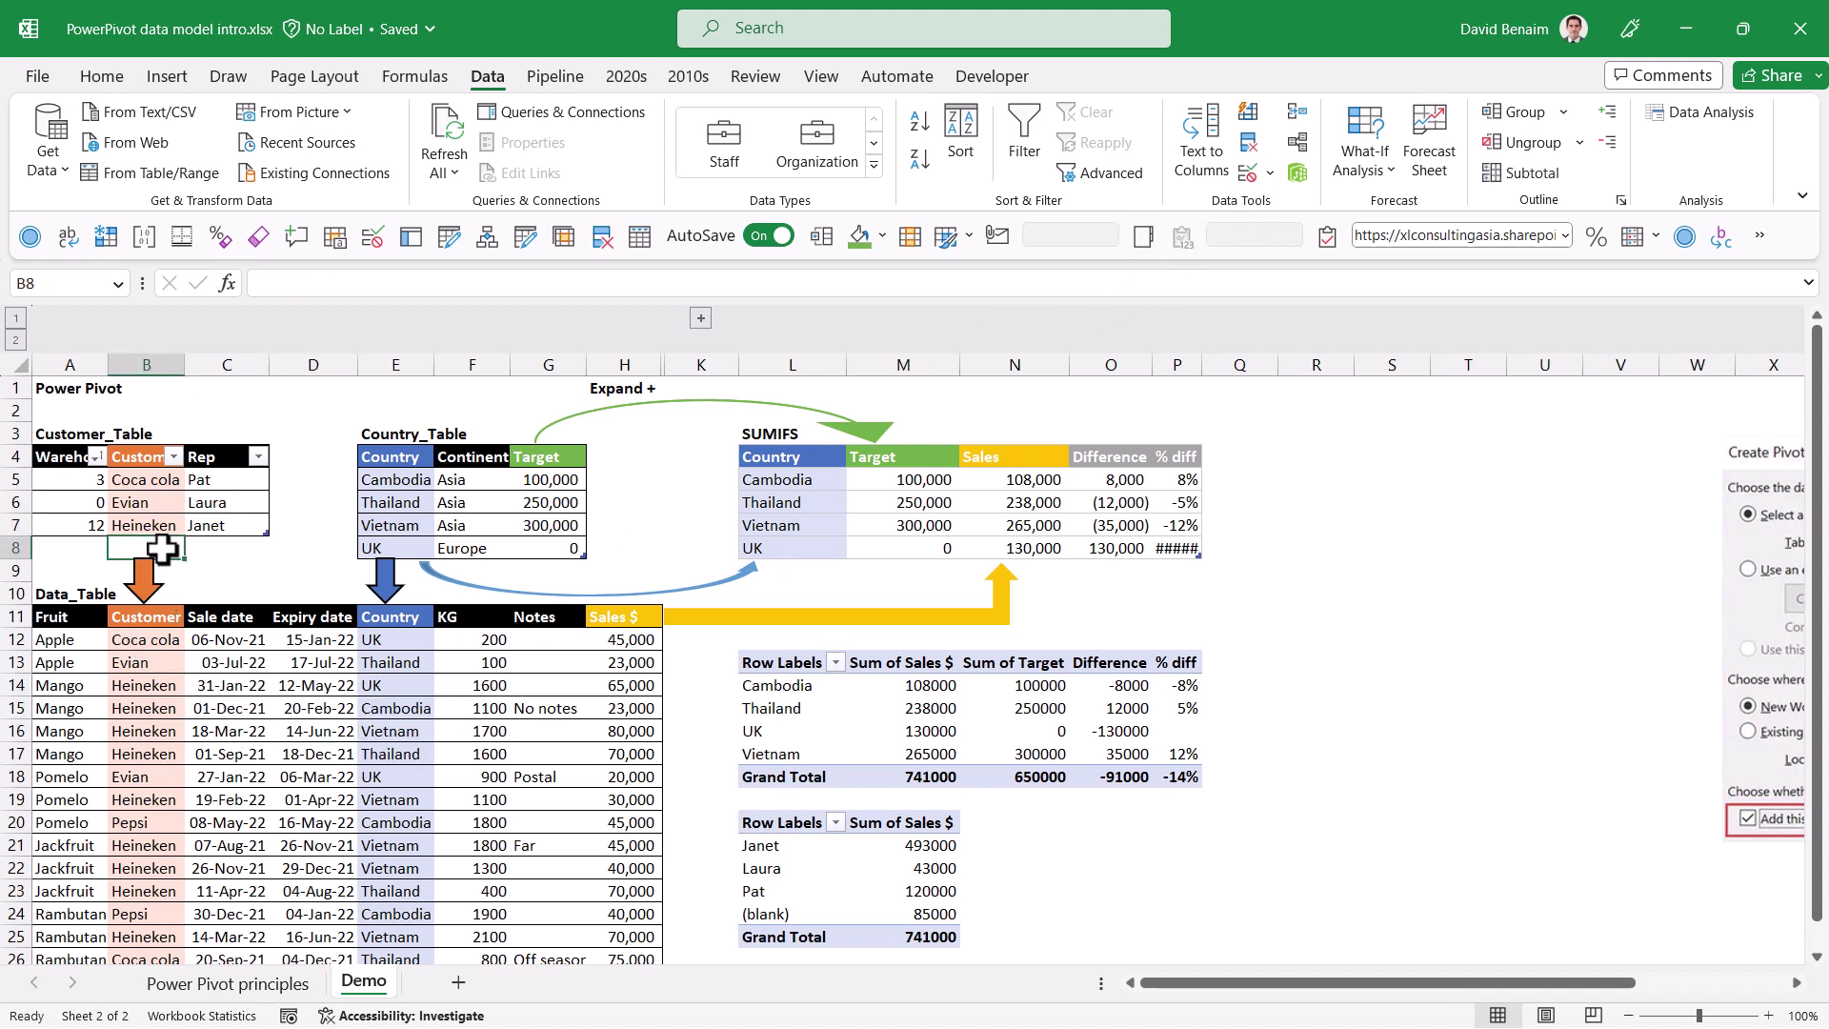
type("Pepsi")
key("Left")
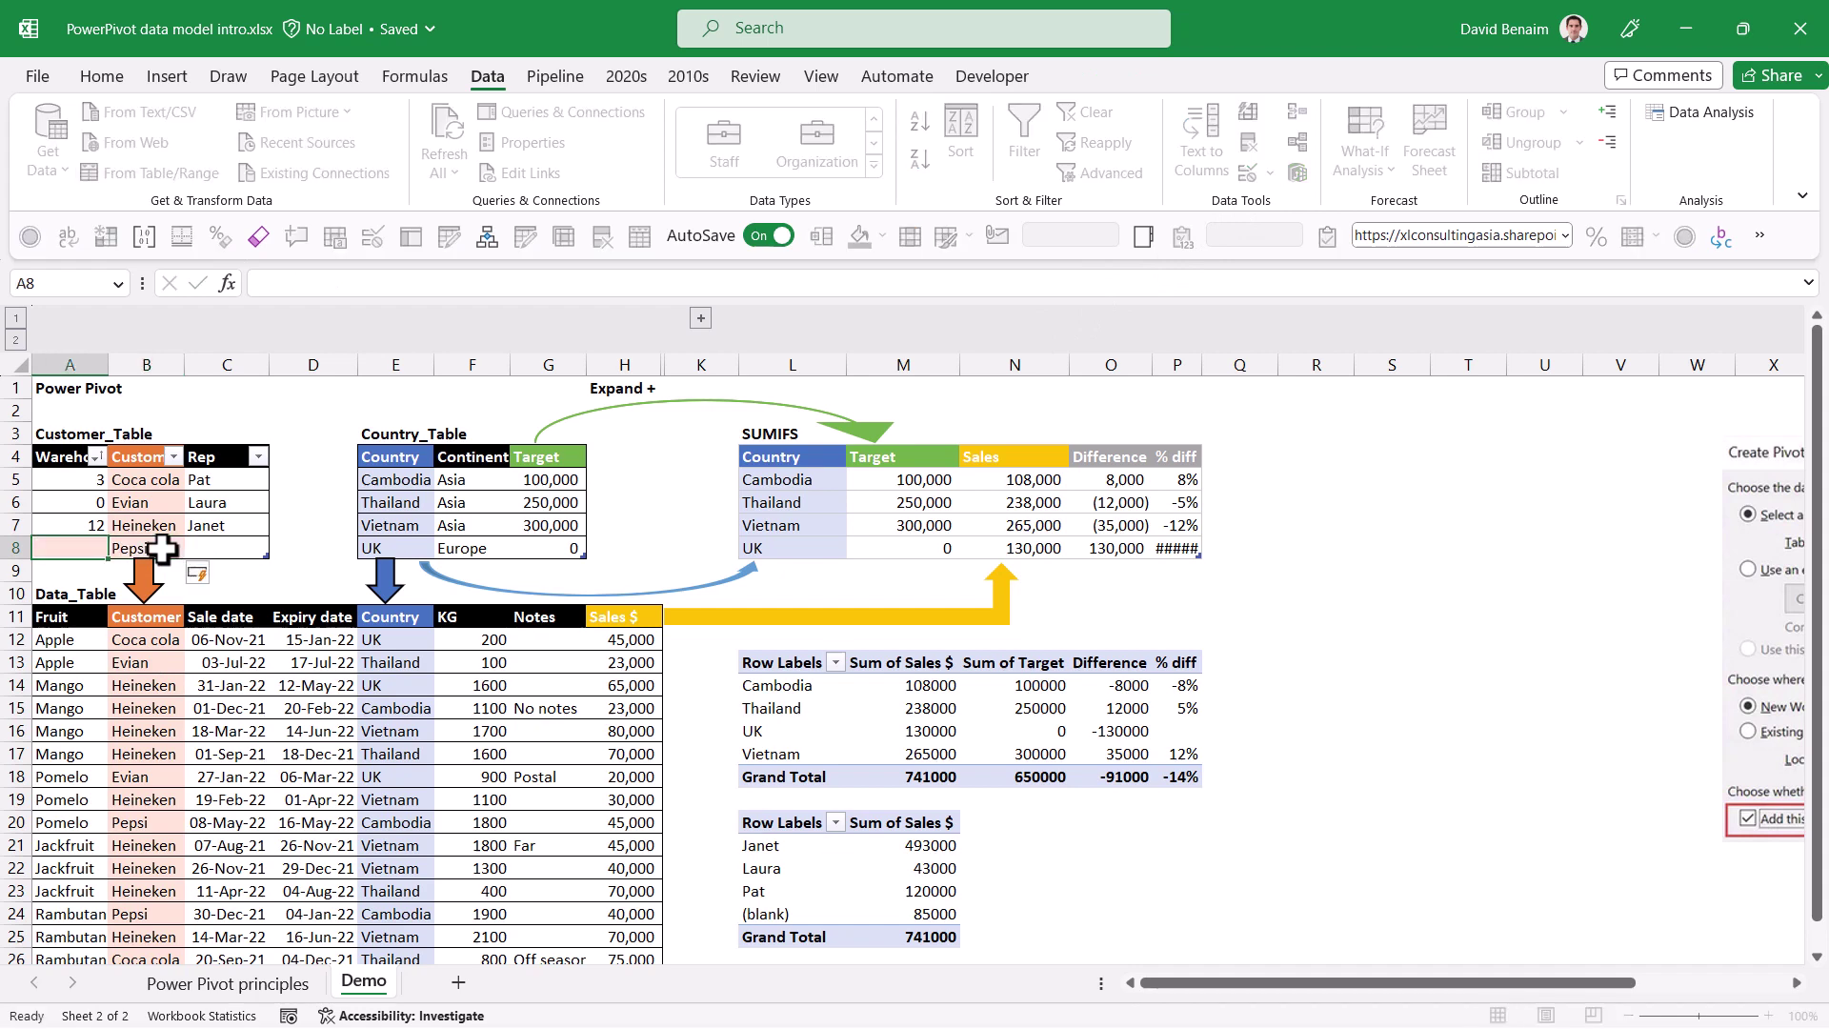
type("12")
key("Right")
key("Right")
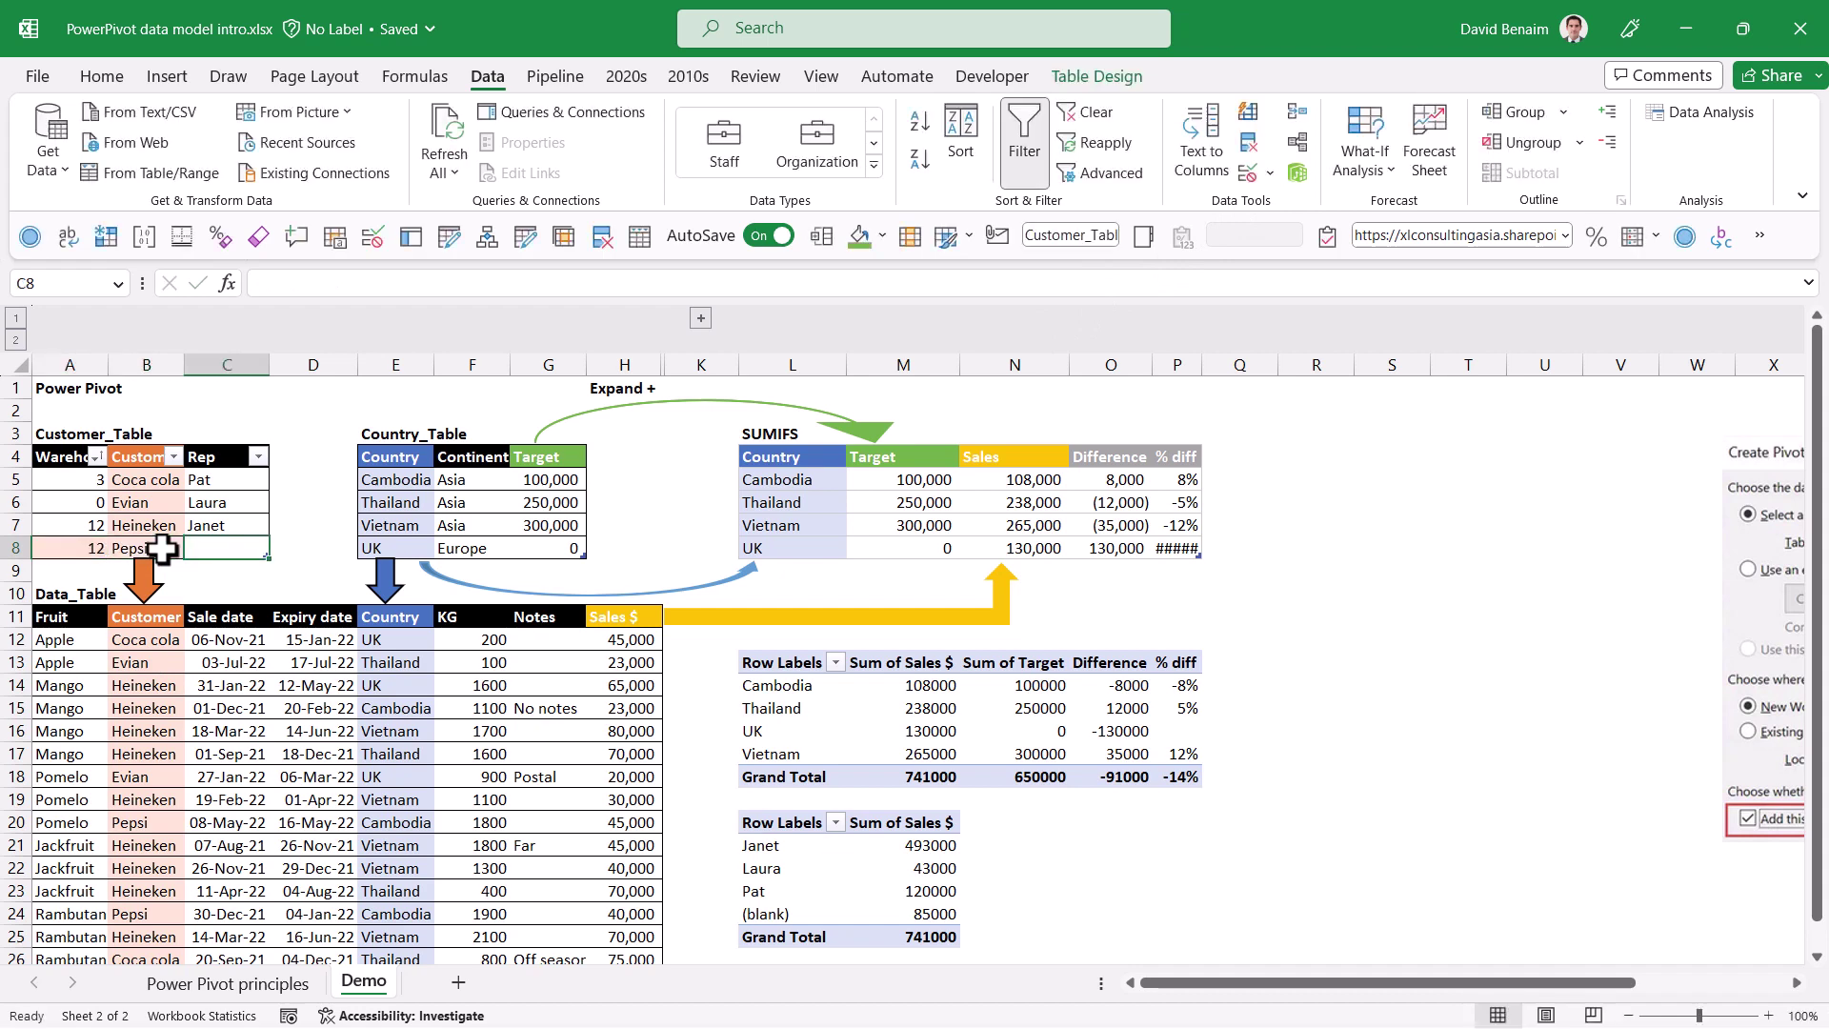
type("Ka")
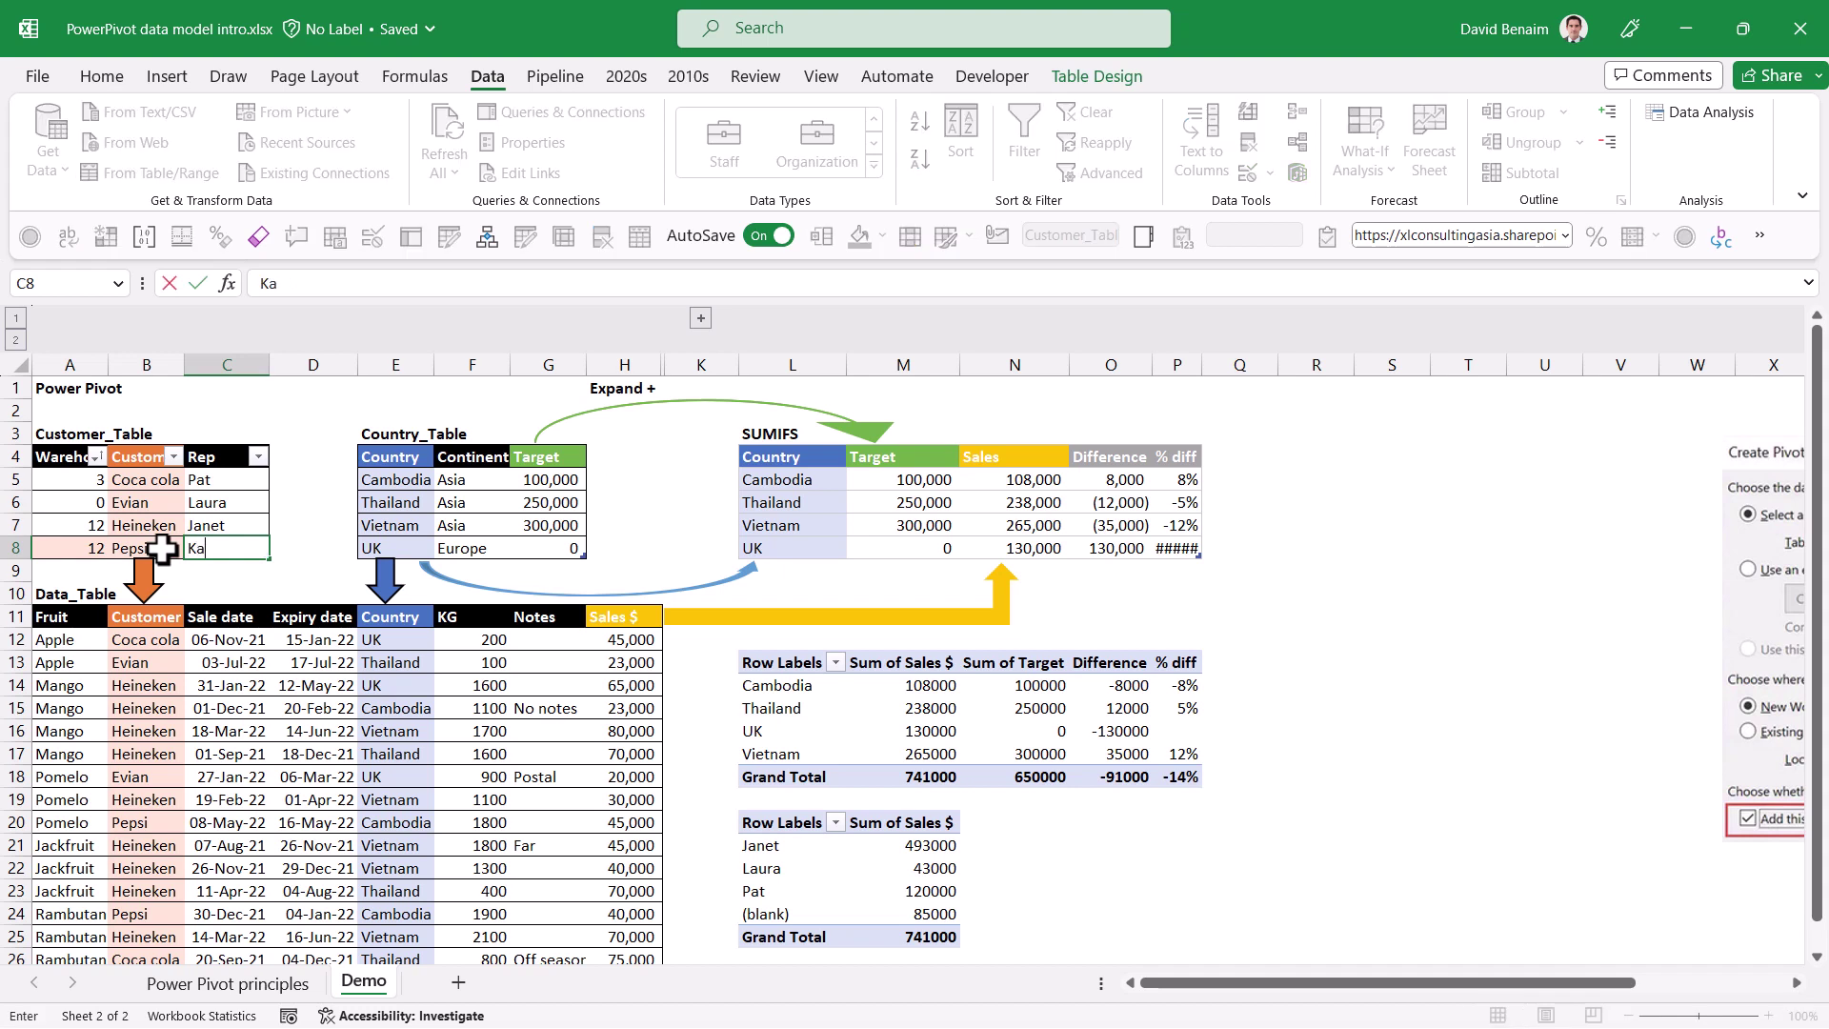
key("Left")
key("Left")
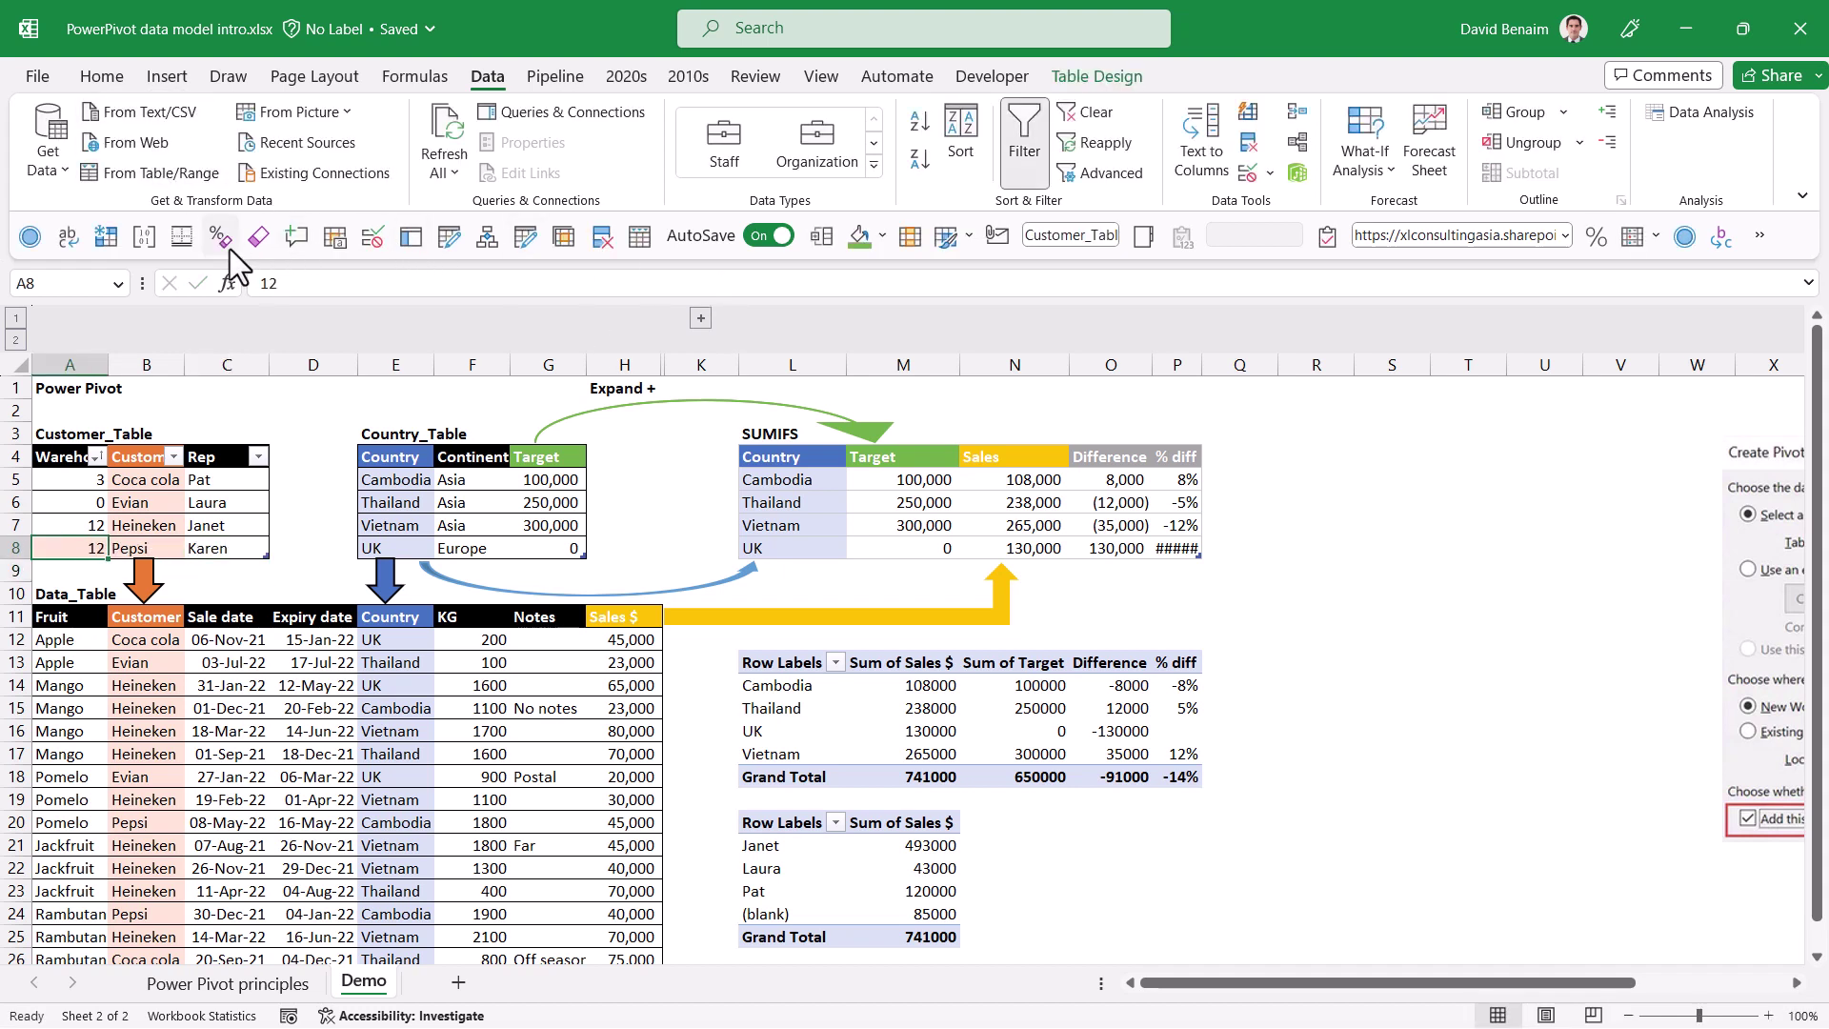
left_click(235, 525)
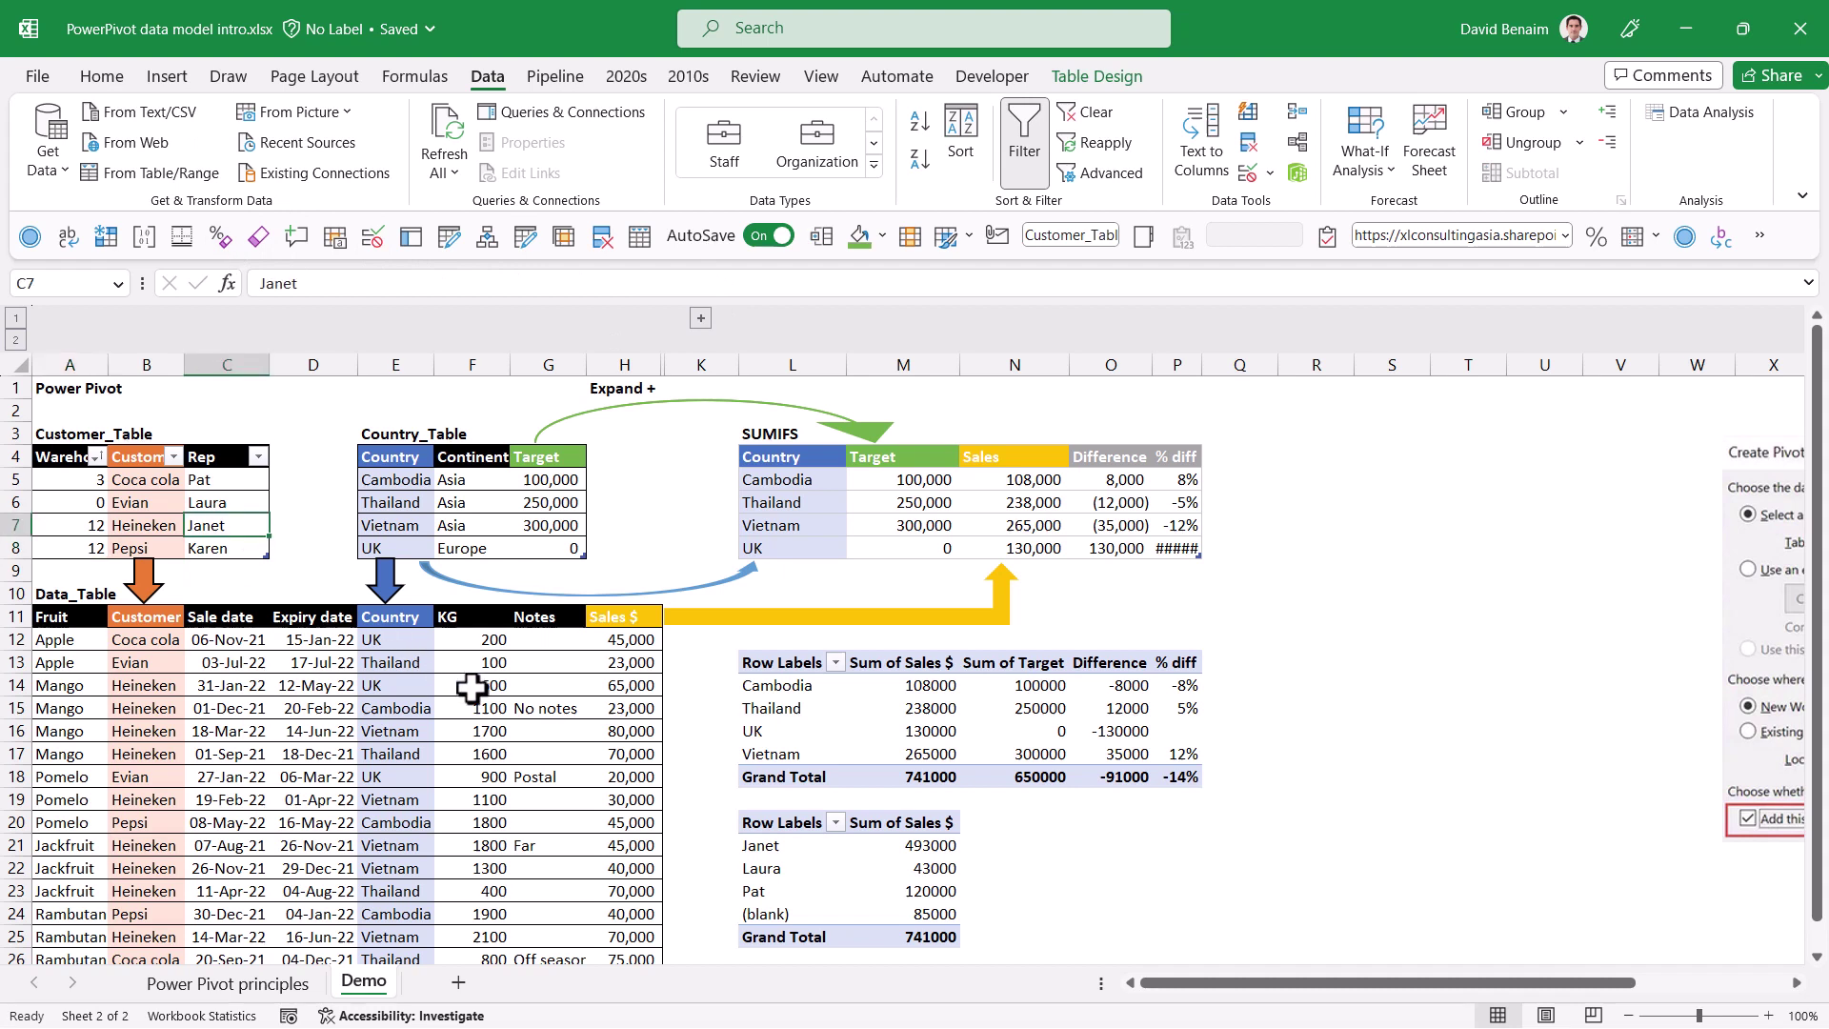
- Refresh PivotTable6 so the Pepsi rep shows 85000, then review a Data_Table Customer dropdown
right_click(798, 869)
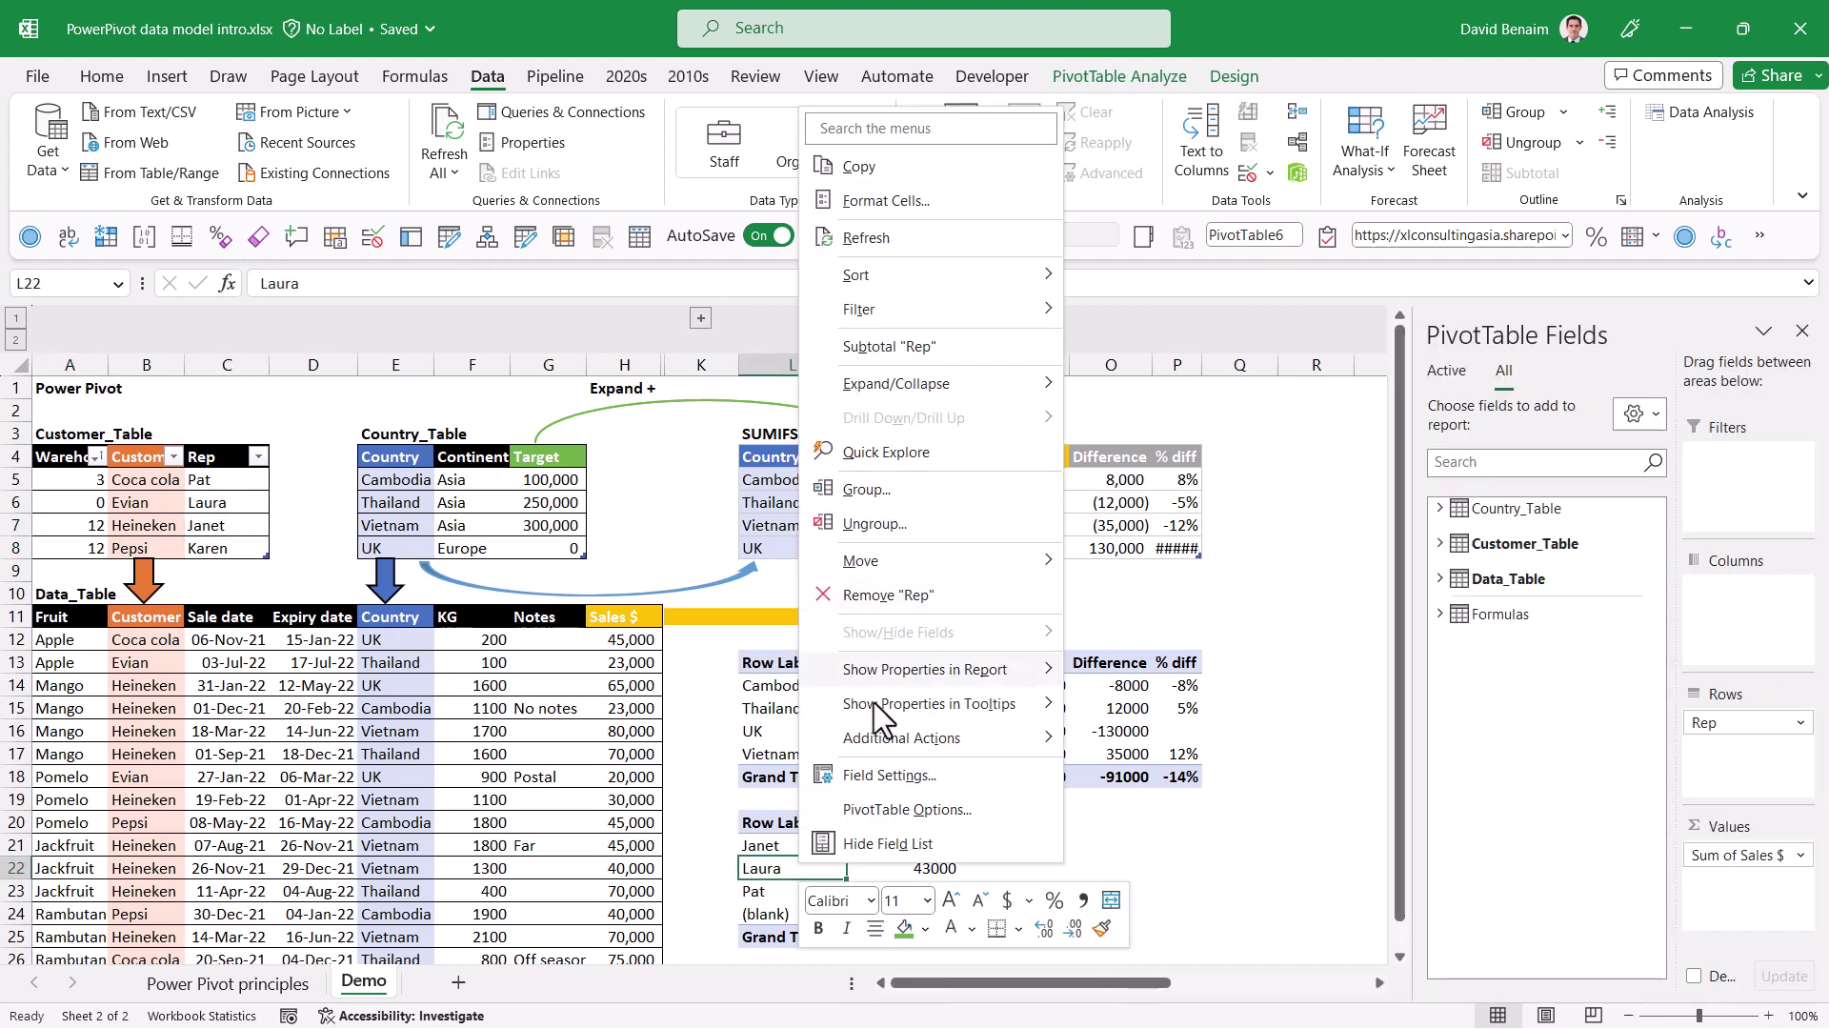
left_click(893, 238)
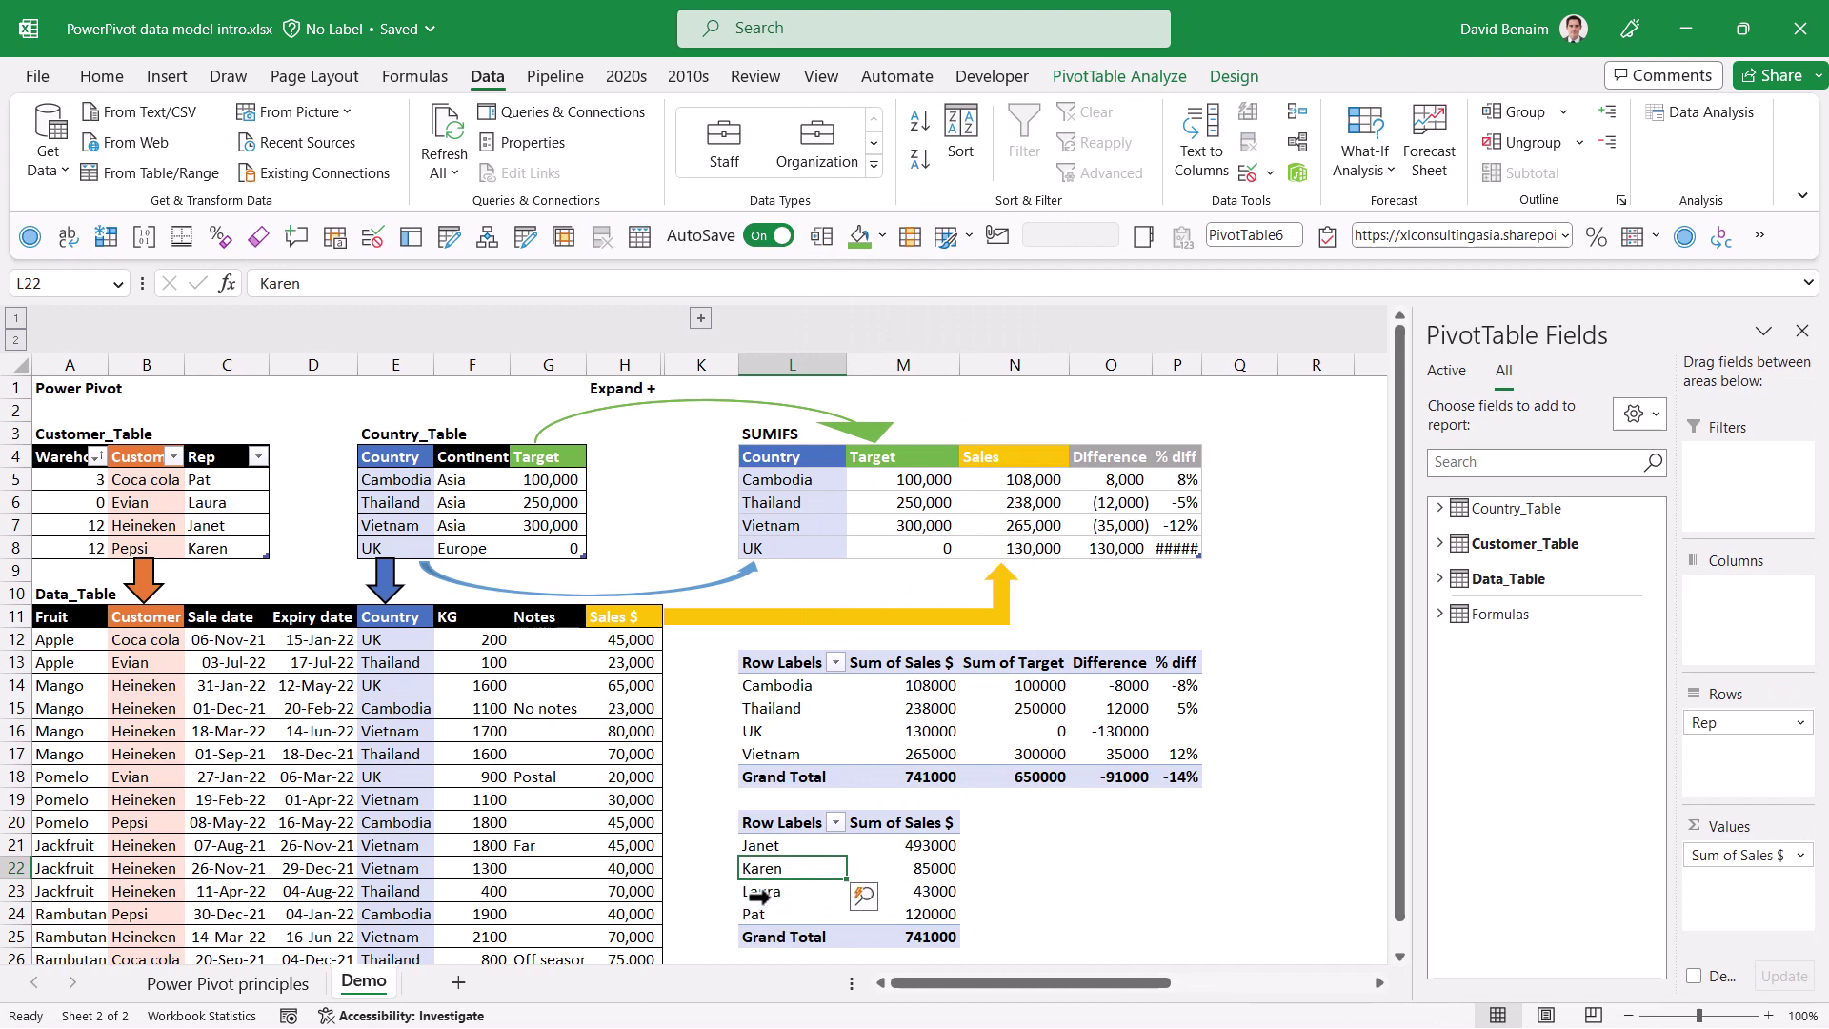
left_click(324, 729)
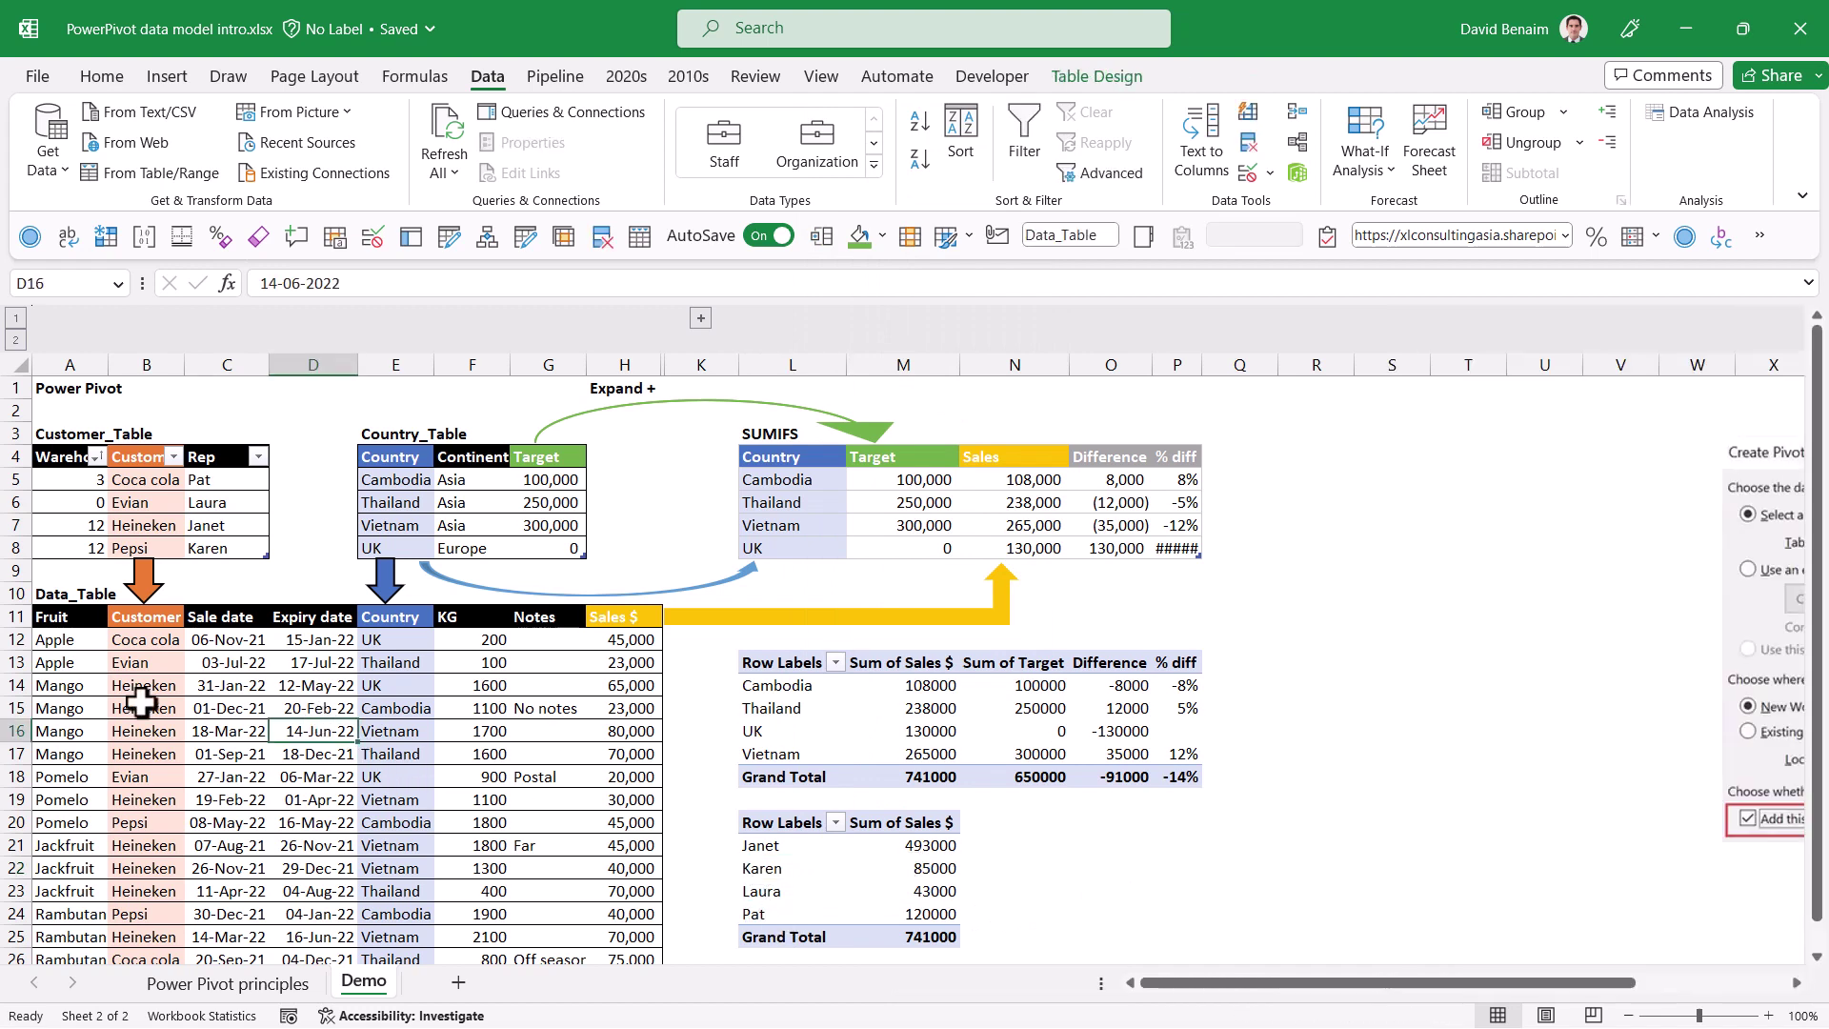
left_click(148, 685)
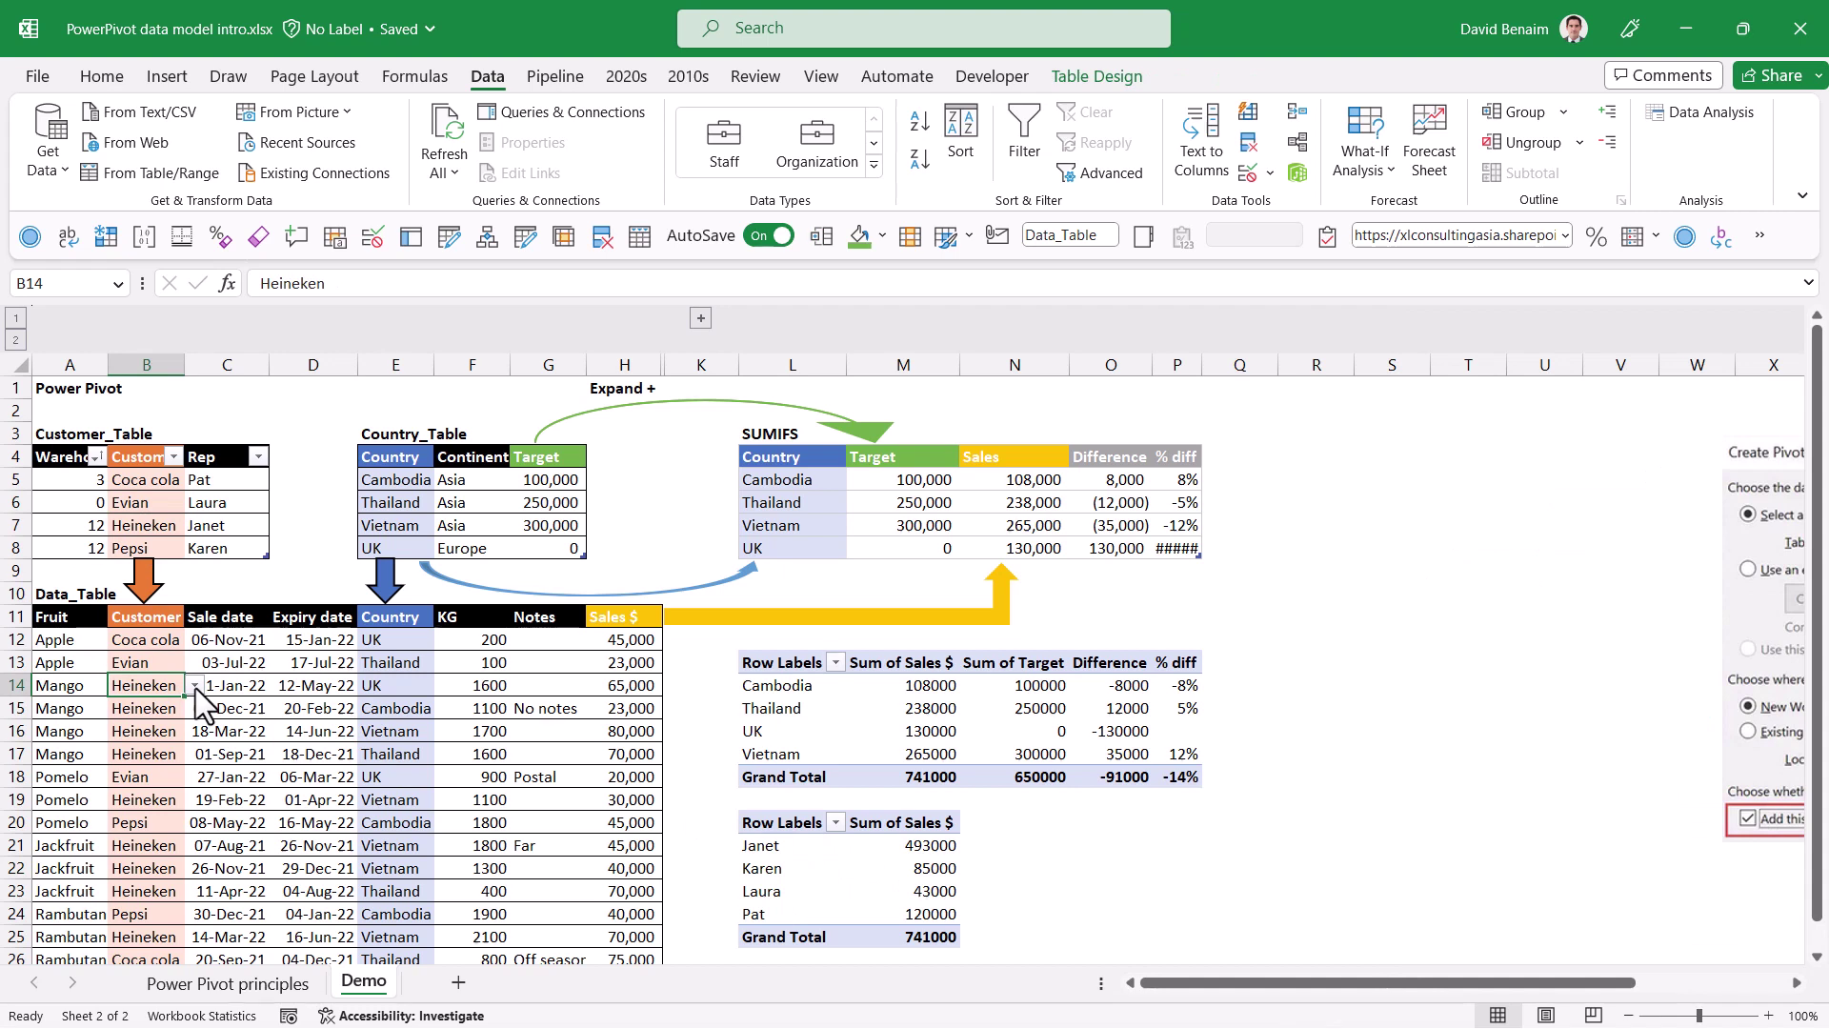
left_click(195, 686)
left_click(183, 669)
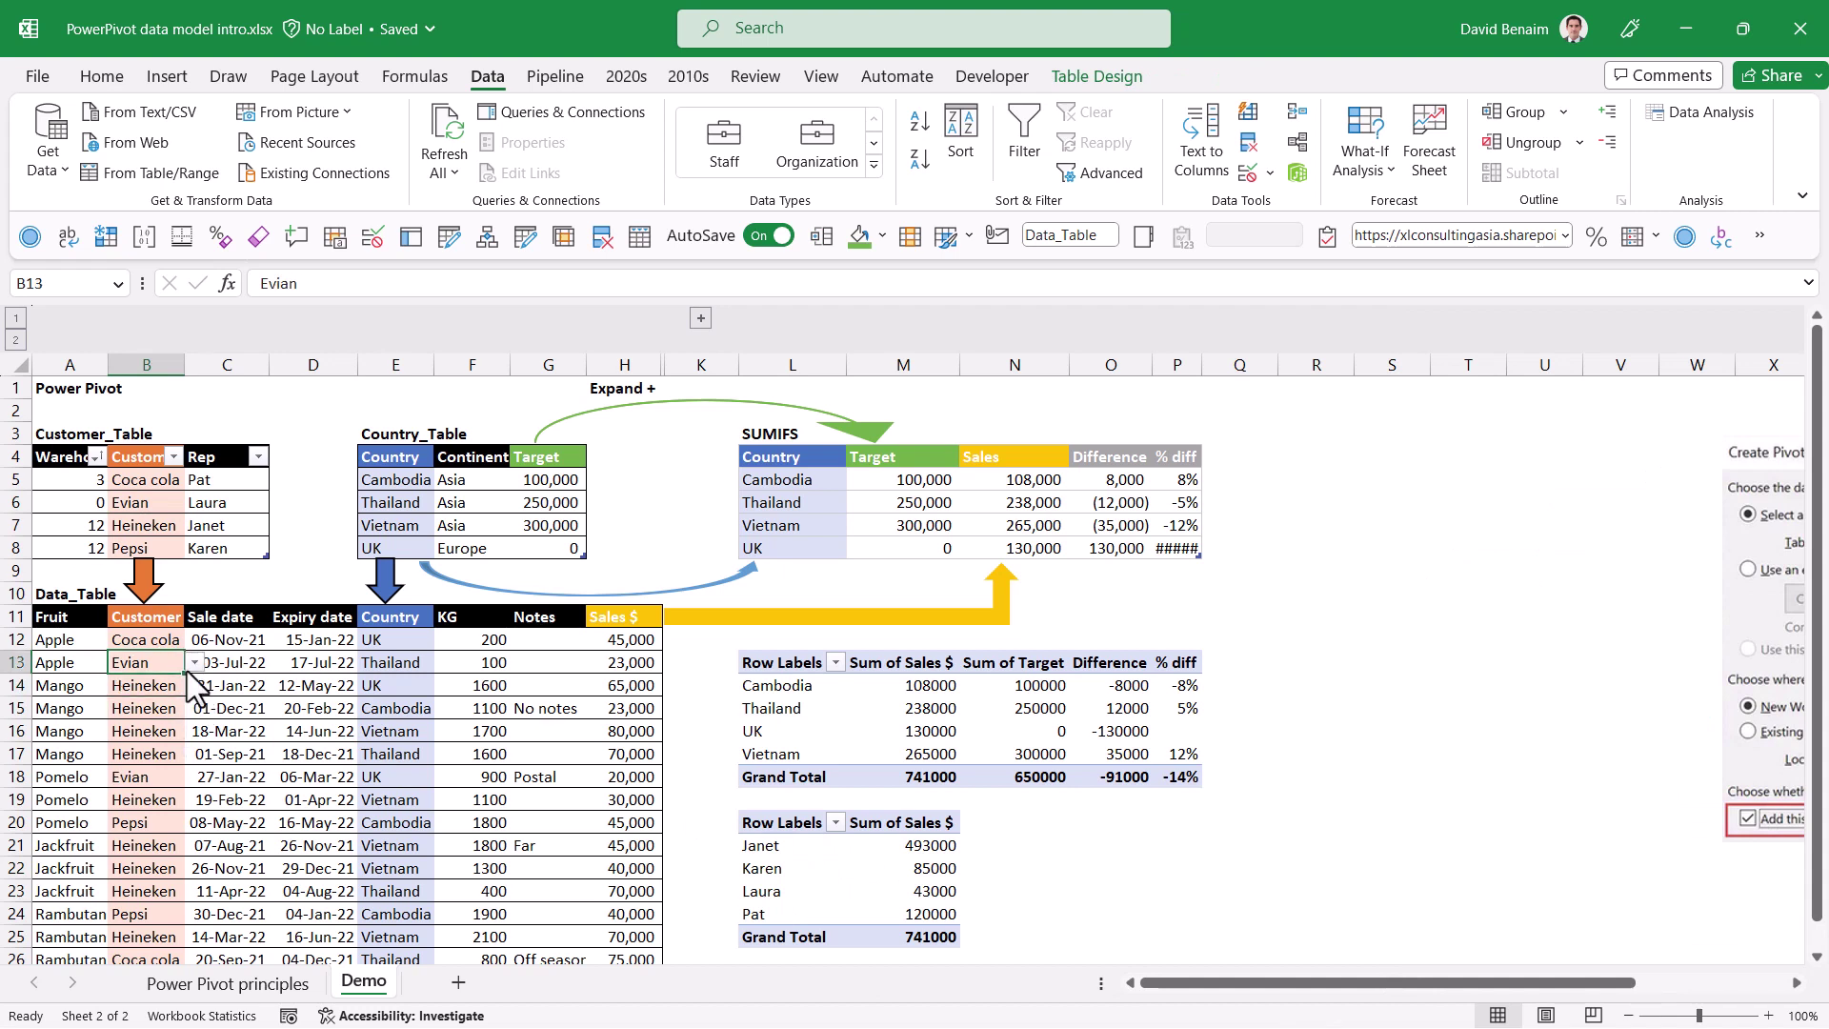
- Add Data_Table's Fruit to Values as Count of Fruit, showing 9, 2, 2, 2 per rep
left_click(900, 890)
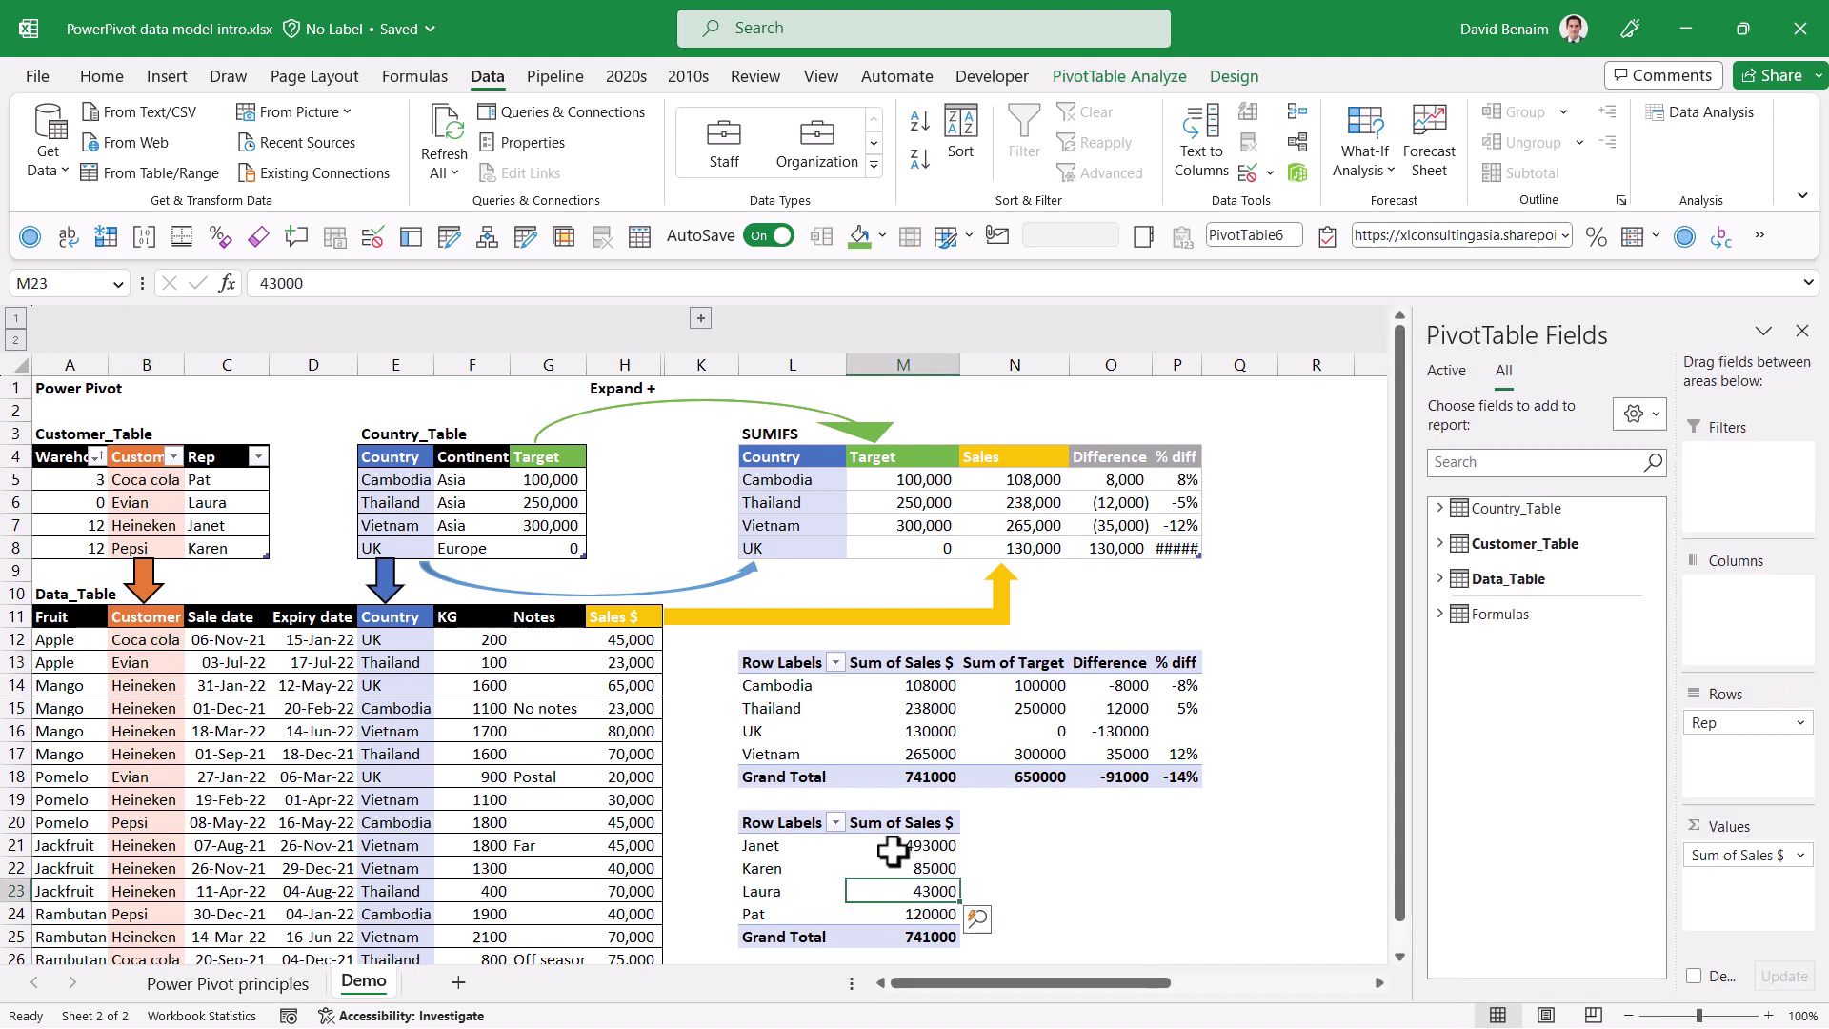
left_click(1438, 545)
left_click(1441, 657)
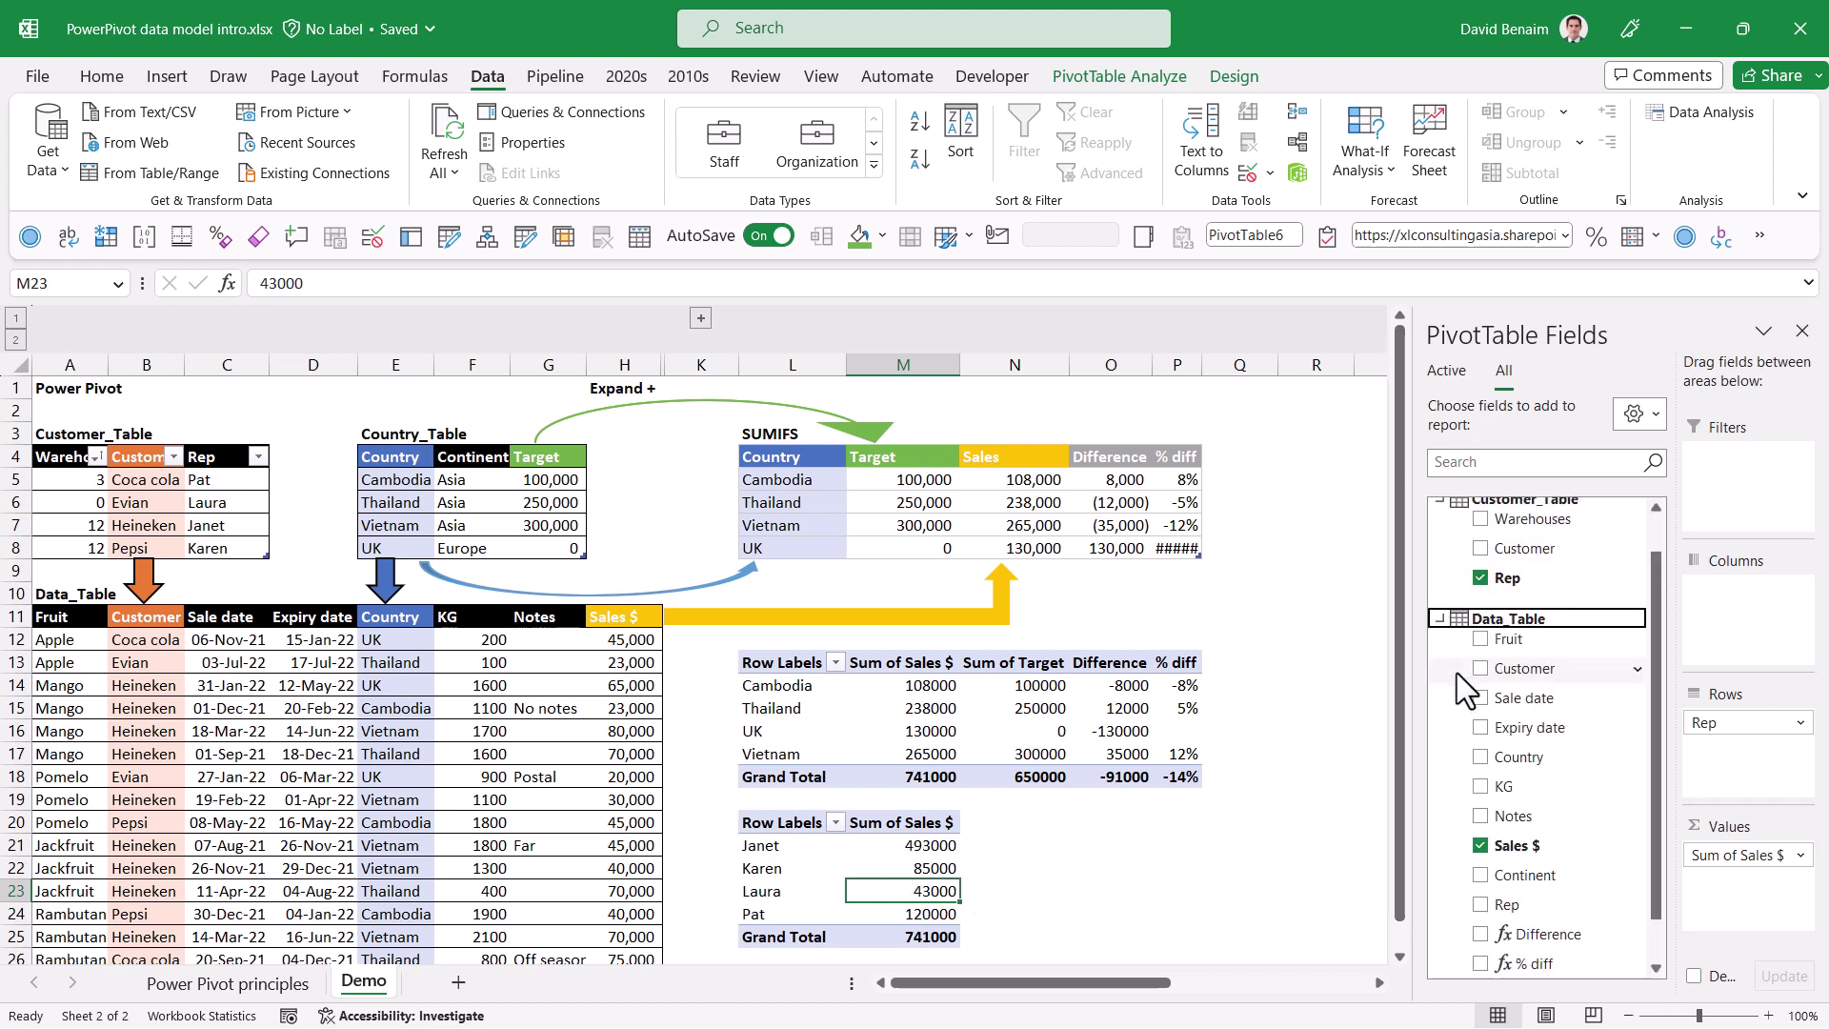
scroll(1524, 800, "down", 1)
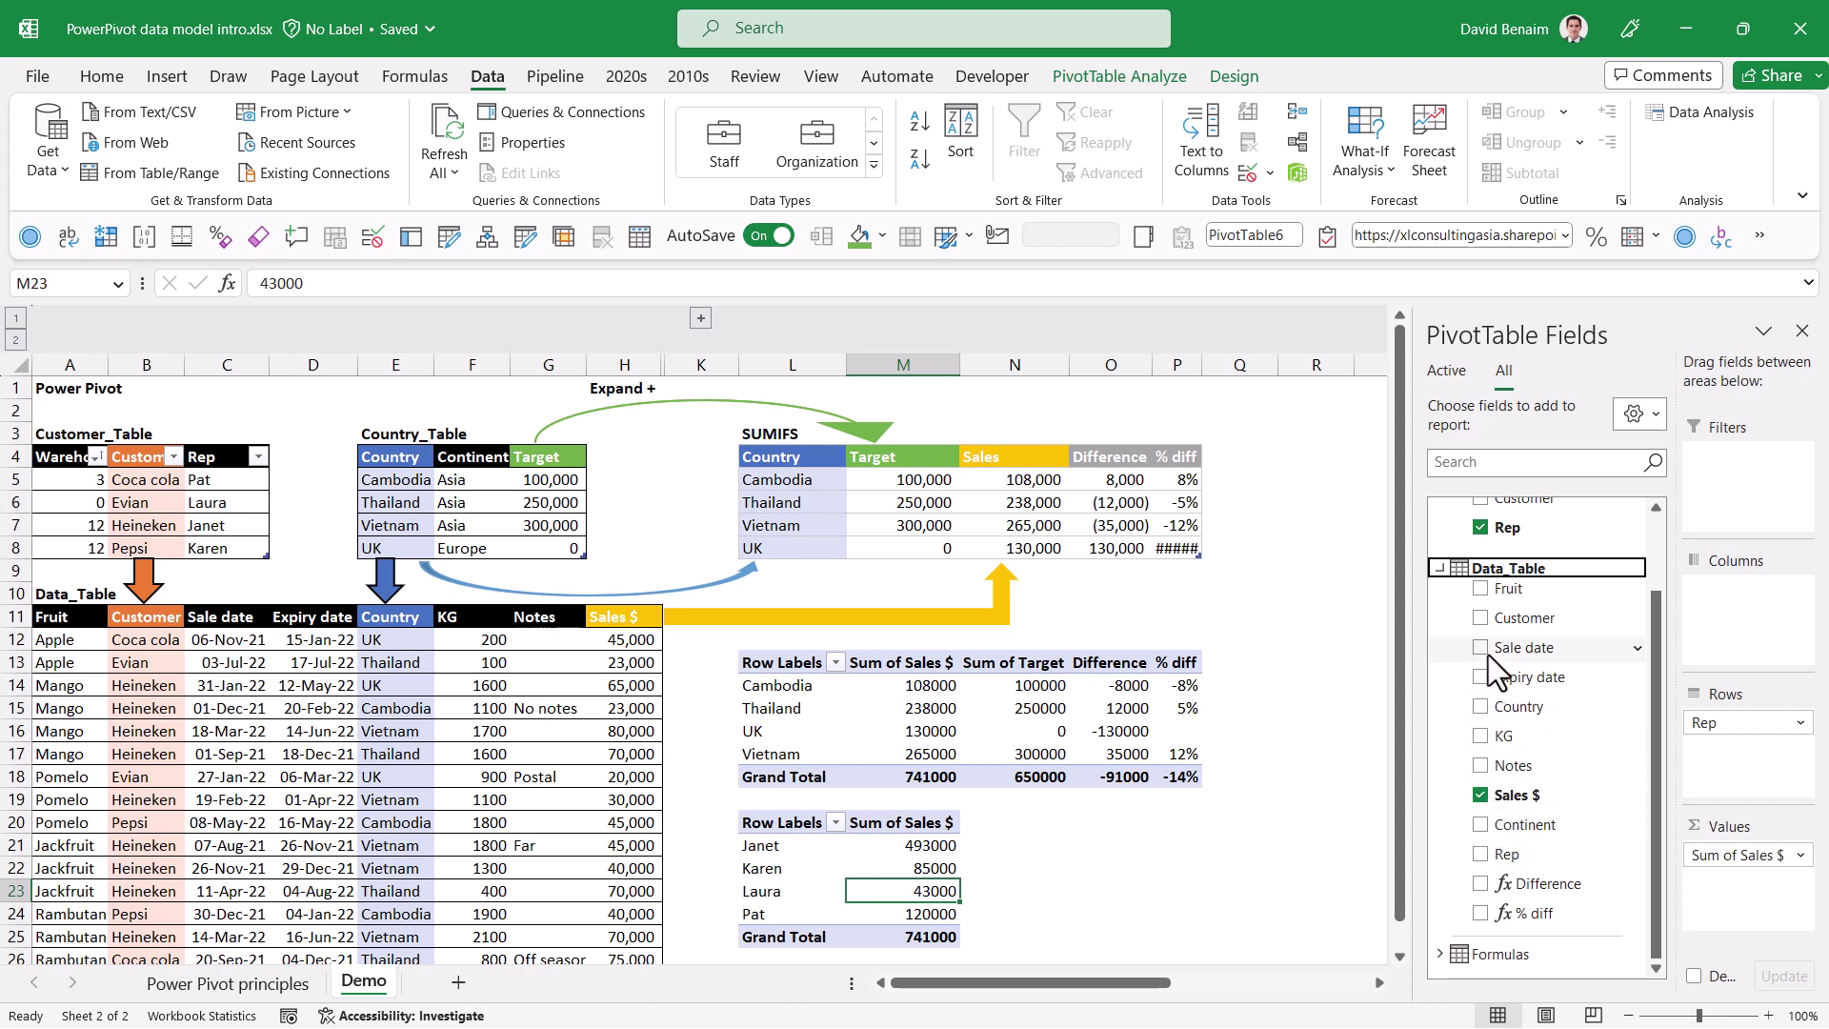
left_click_drag(1485, 590, 1743, 885)
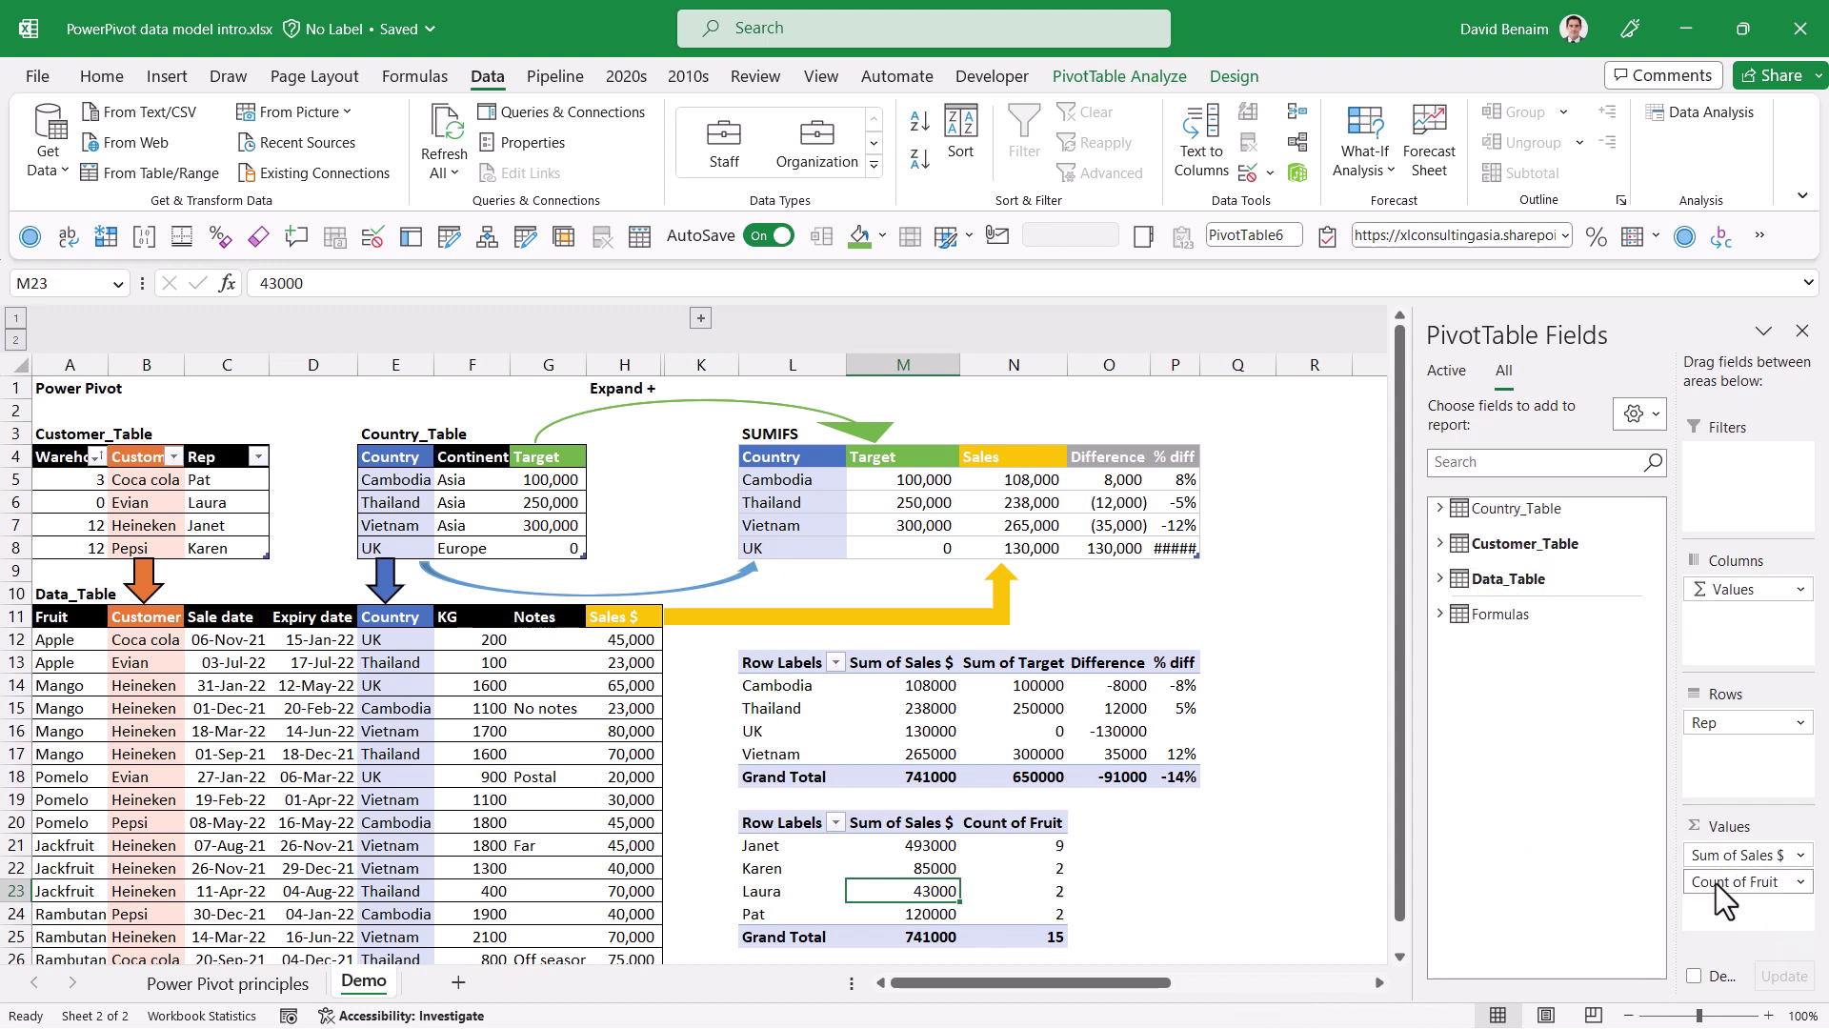
left_click(1034, 851)
left_click(1040, 869)
left_click(1045, 891)
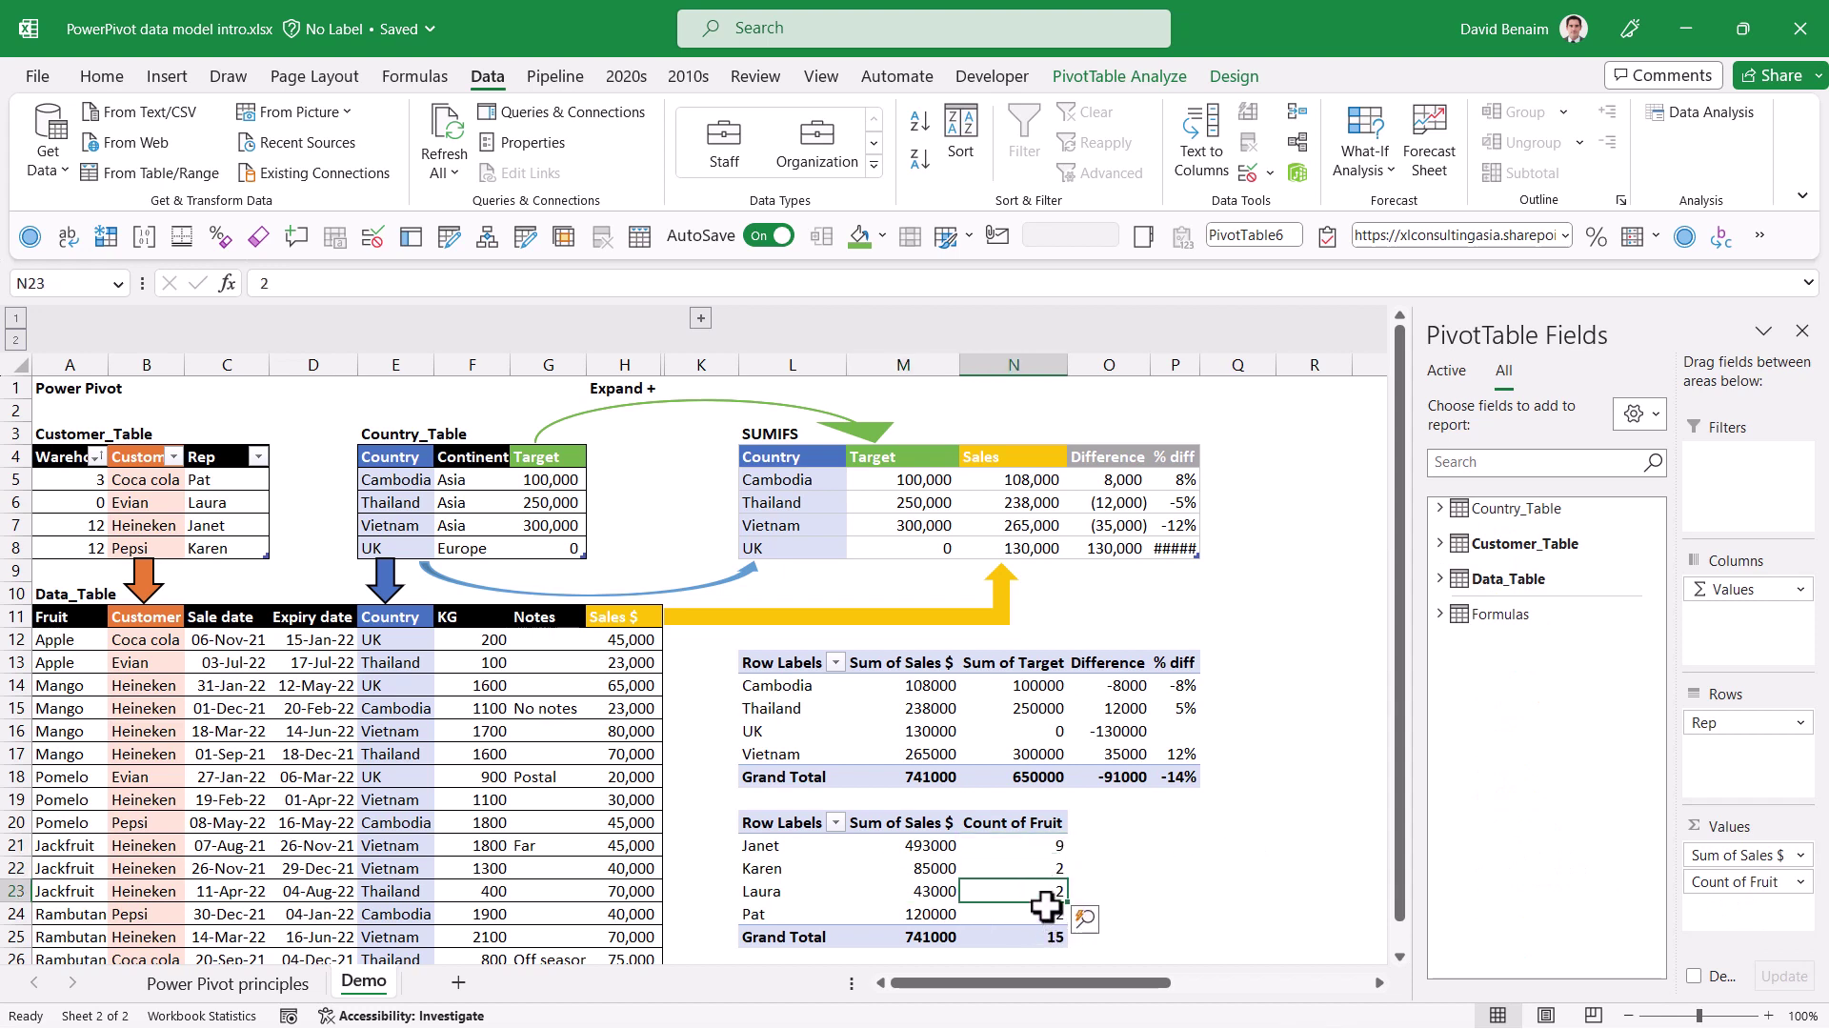
left_click(1043, 846)
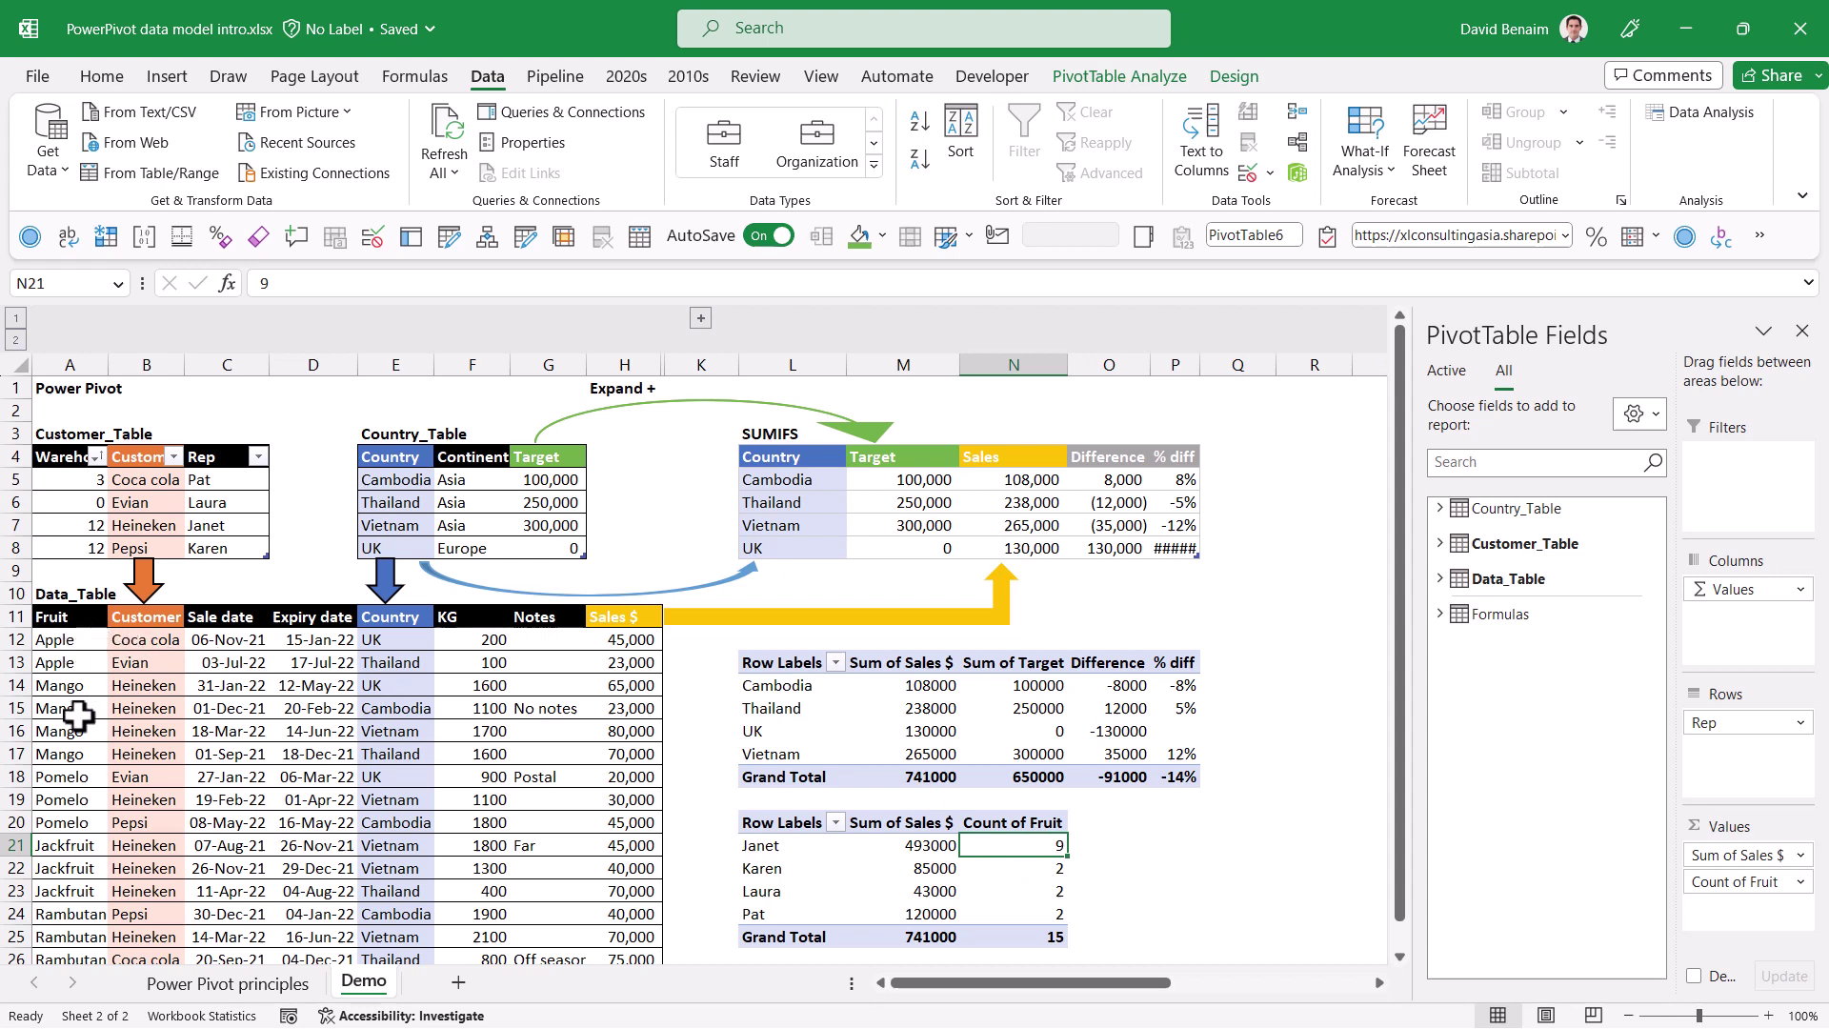
scroll(82, 896, "down", 3)
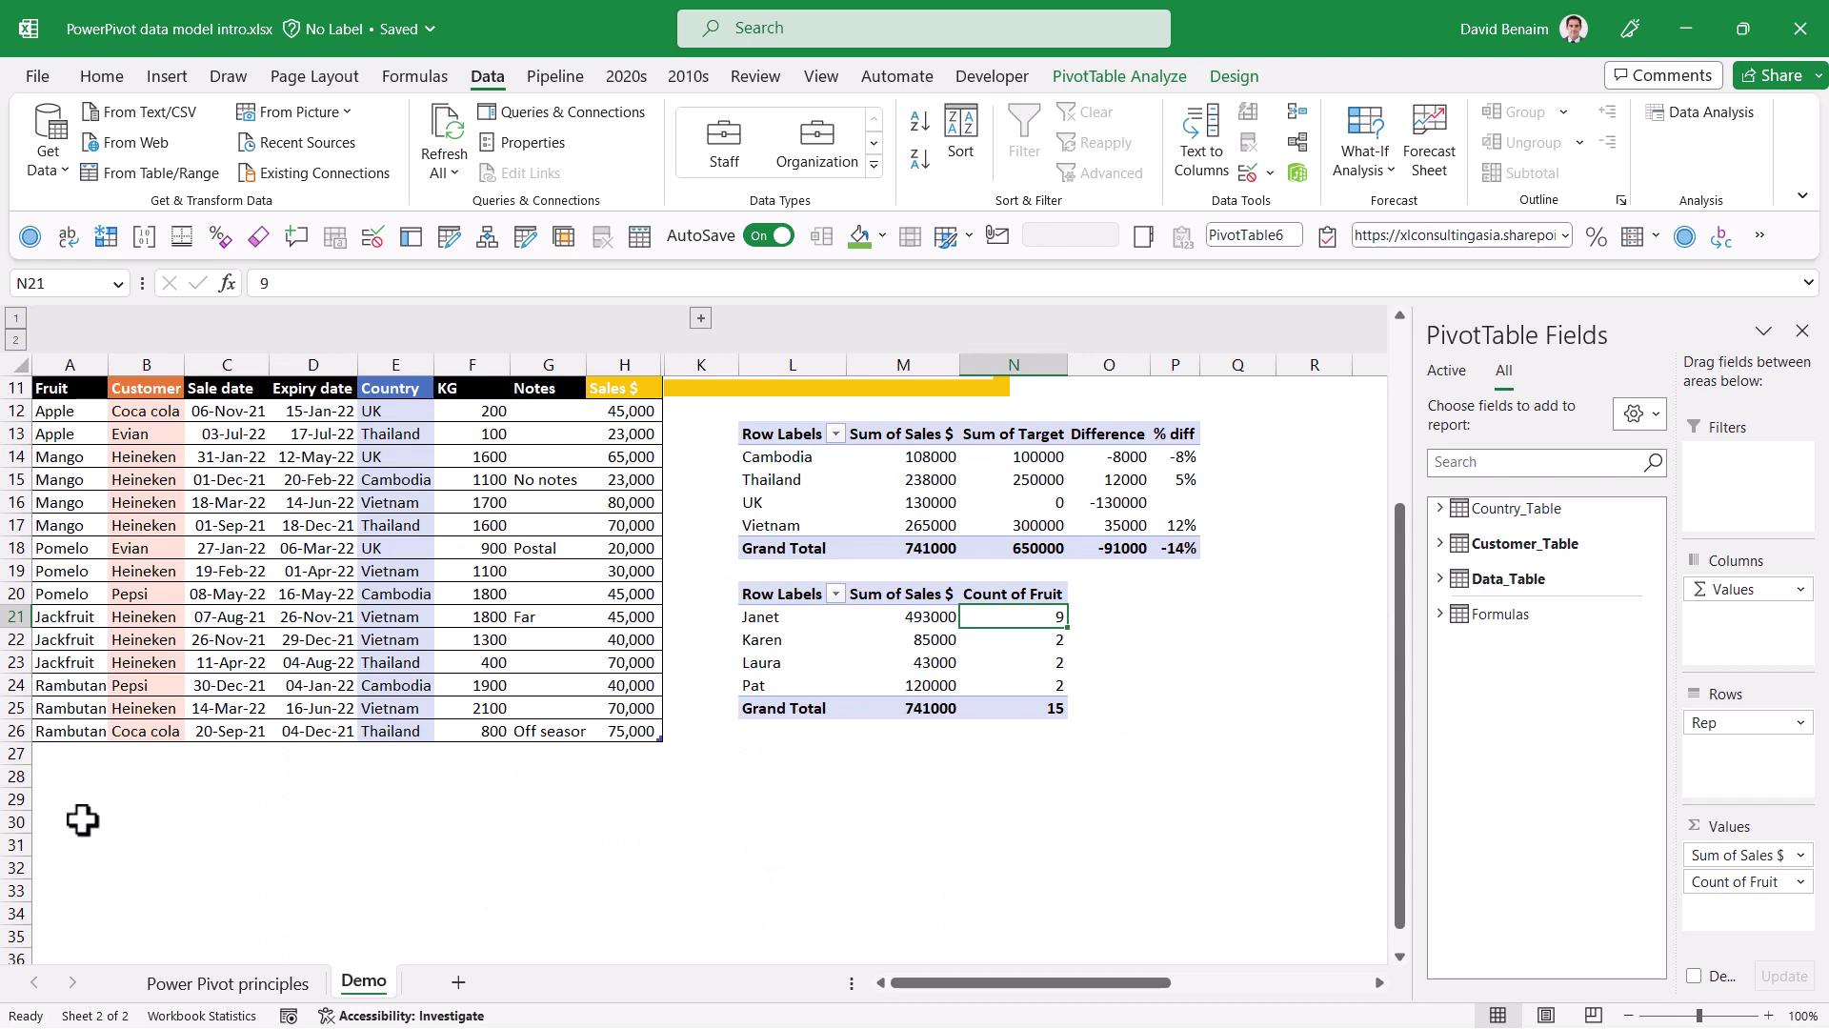
scroll(114, 819, "up", 3)
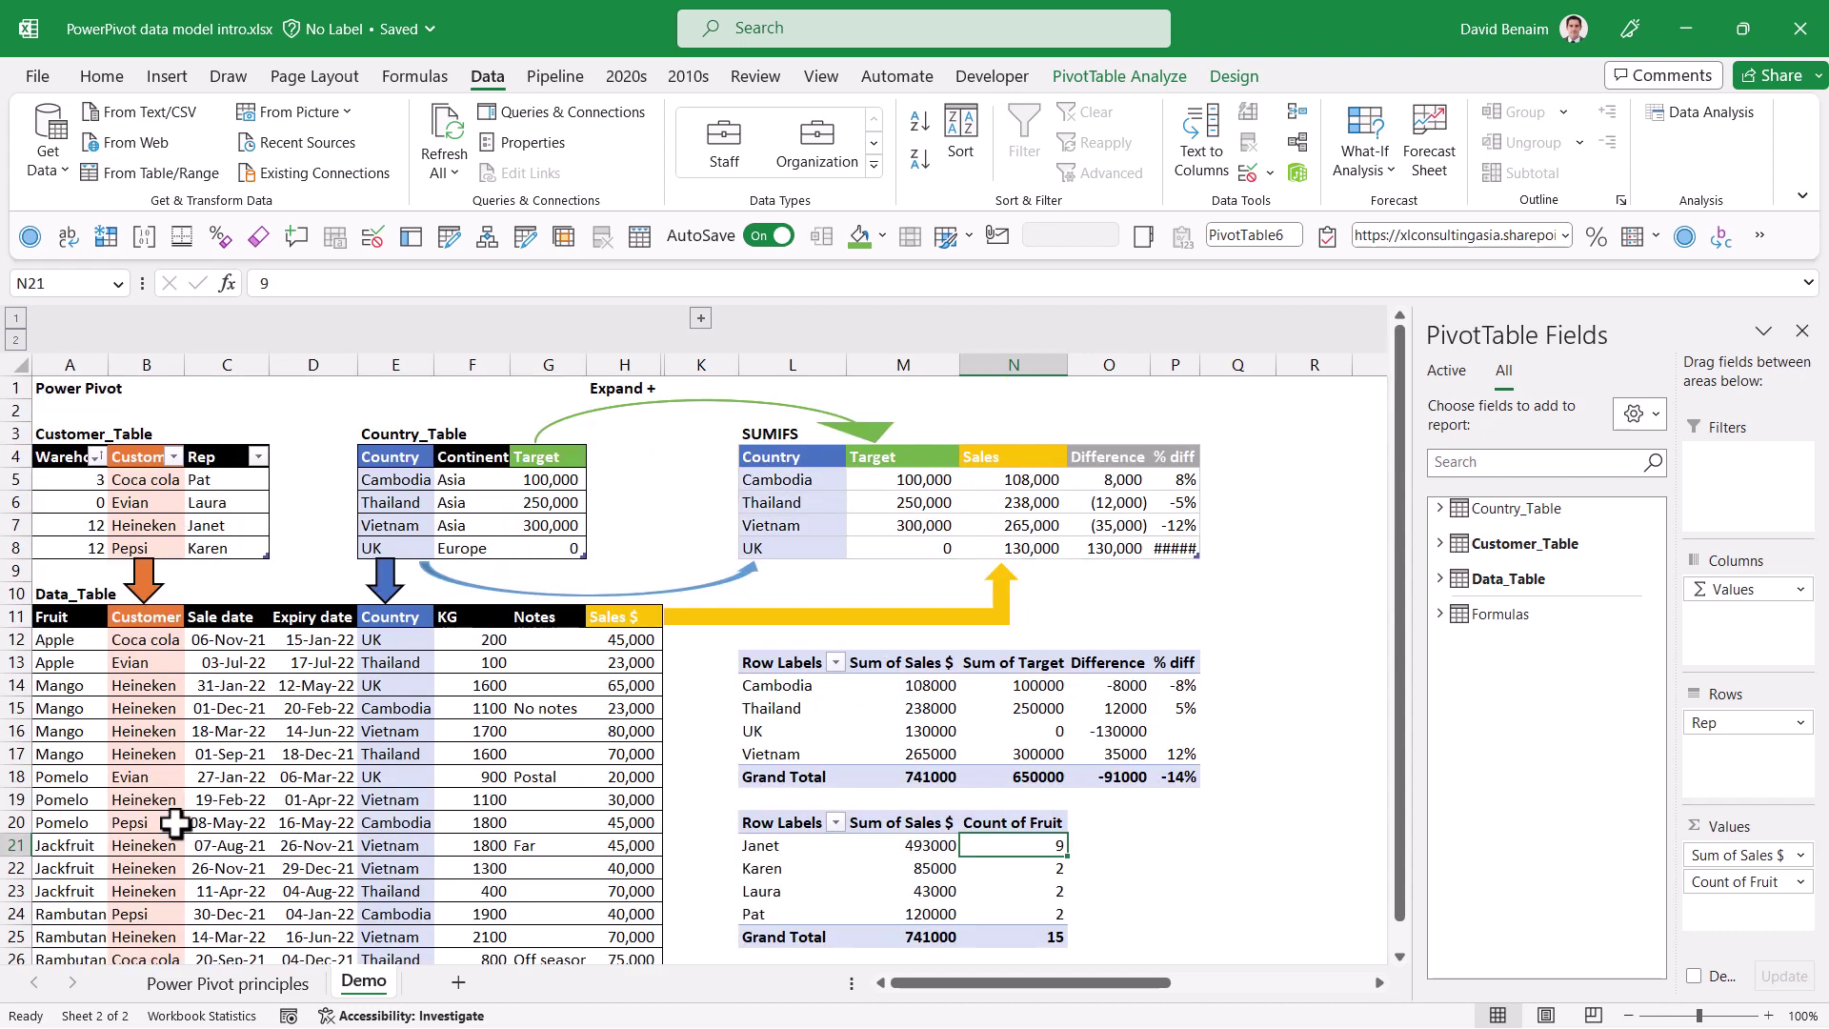
- Summarize Count of Fruit by Distinct Count, giving 4, 2, 2, 2 and total 5
right_click(1019, 845)
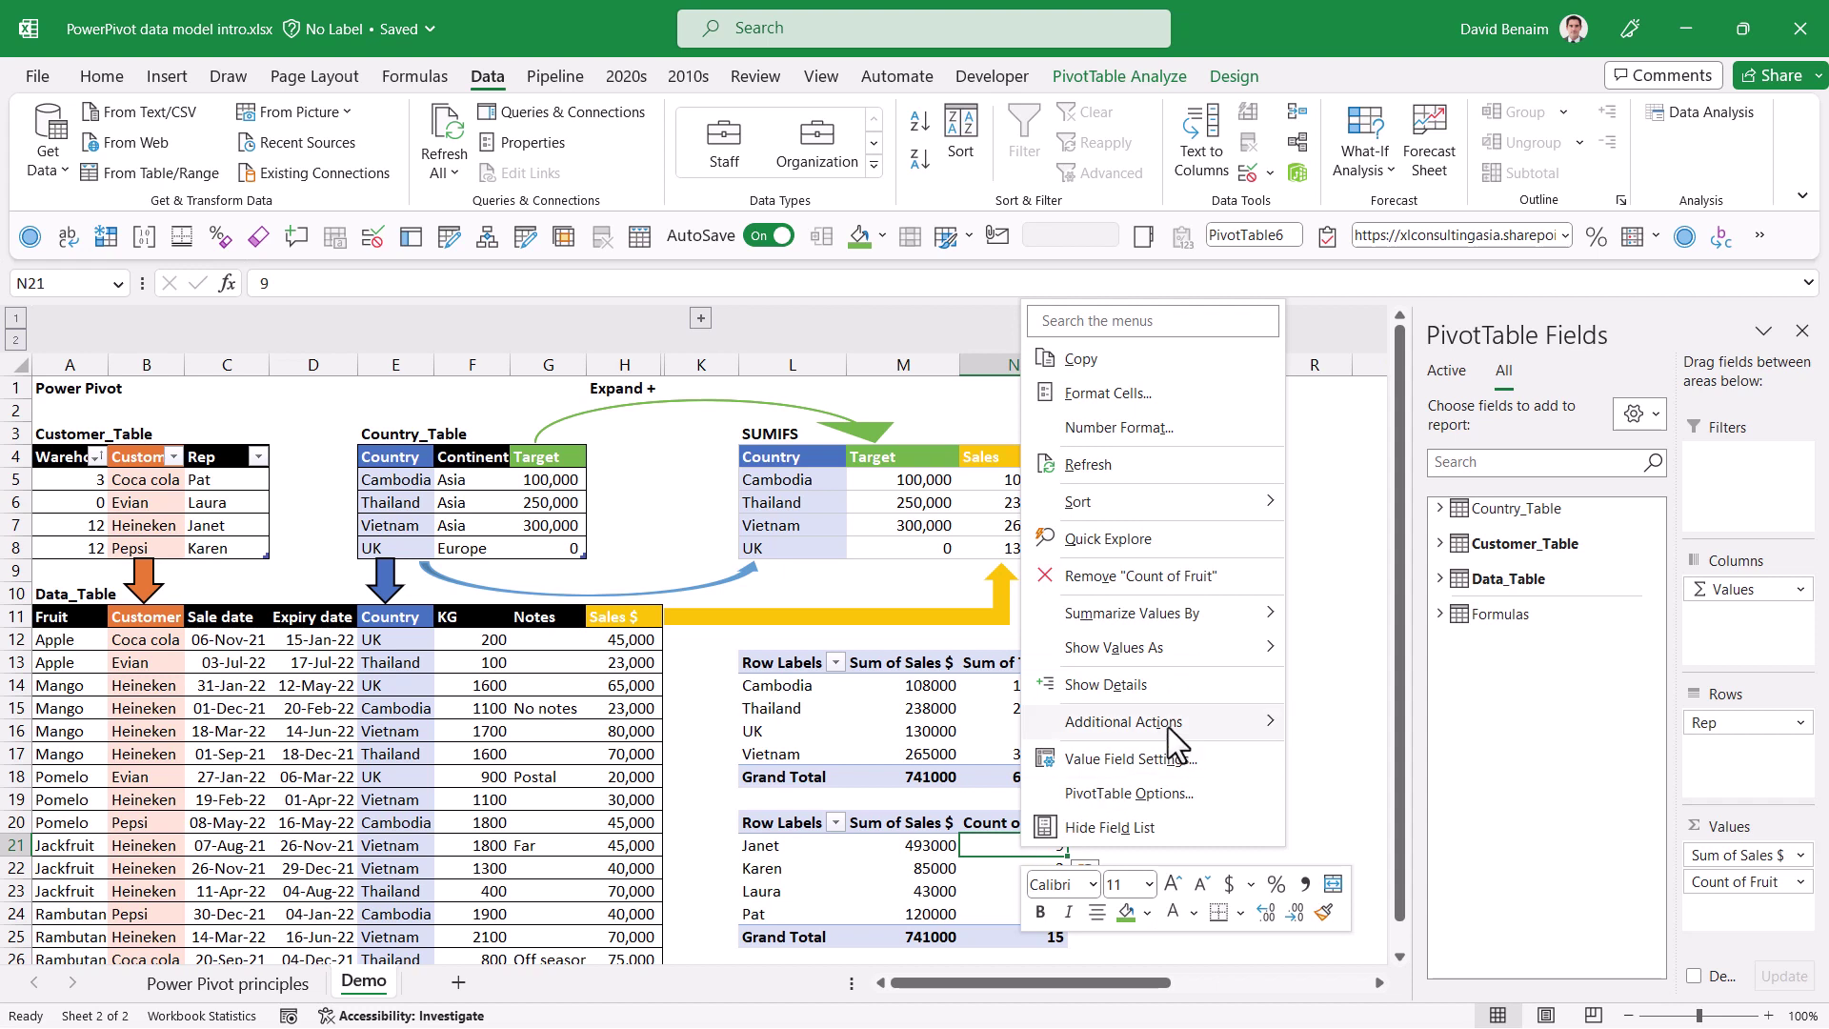
mouse_move(1191, 624)
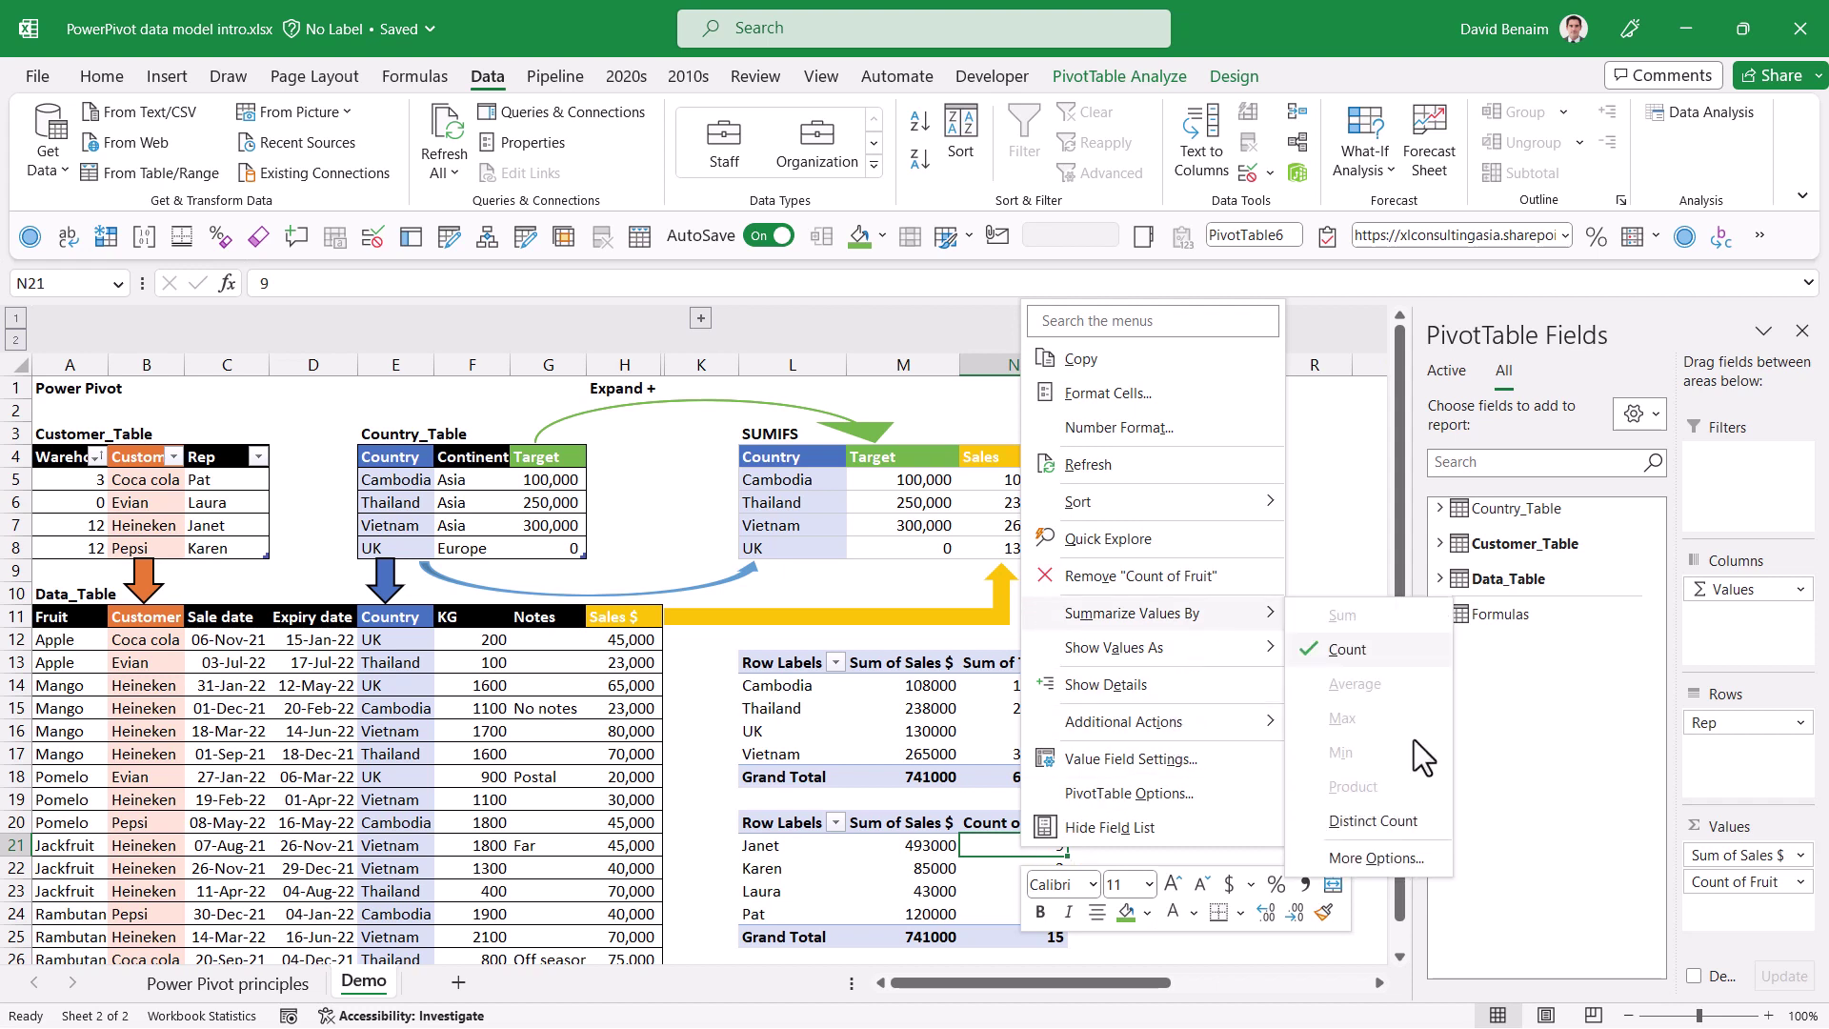
left_click(1413, 819)
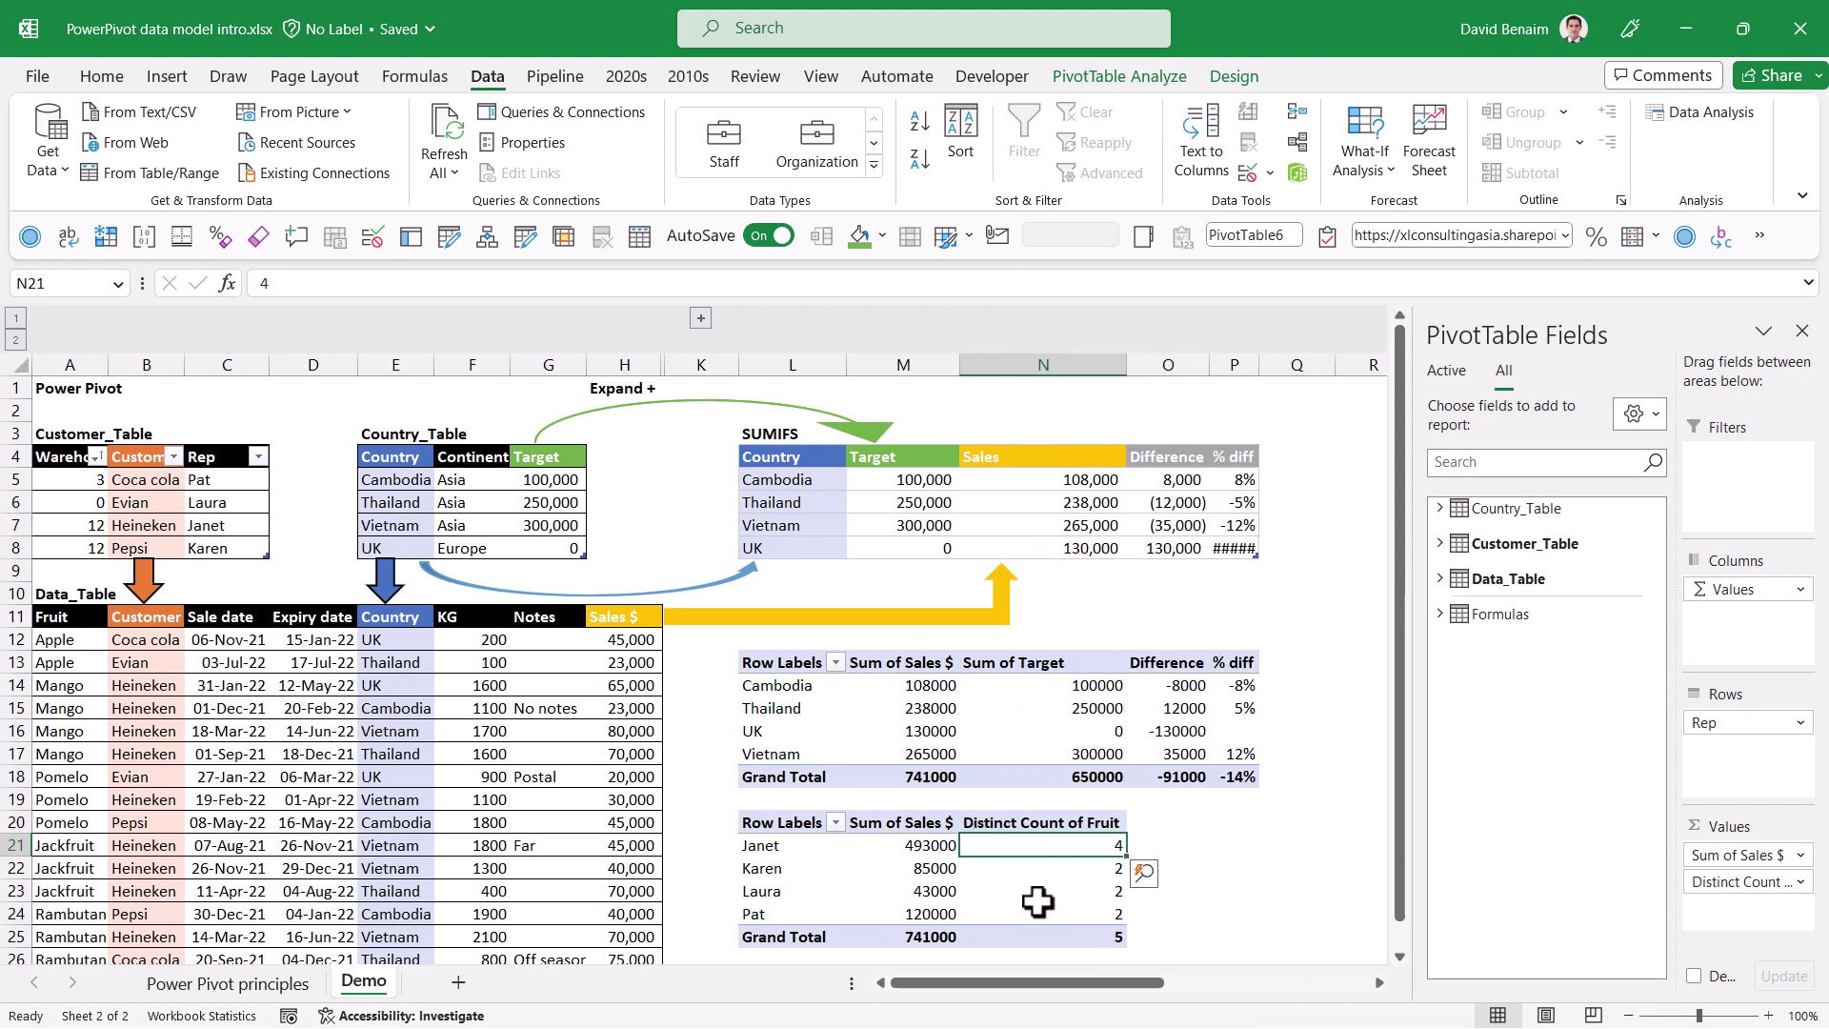
left_click(1079, 938)
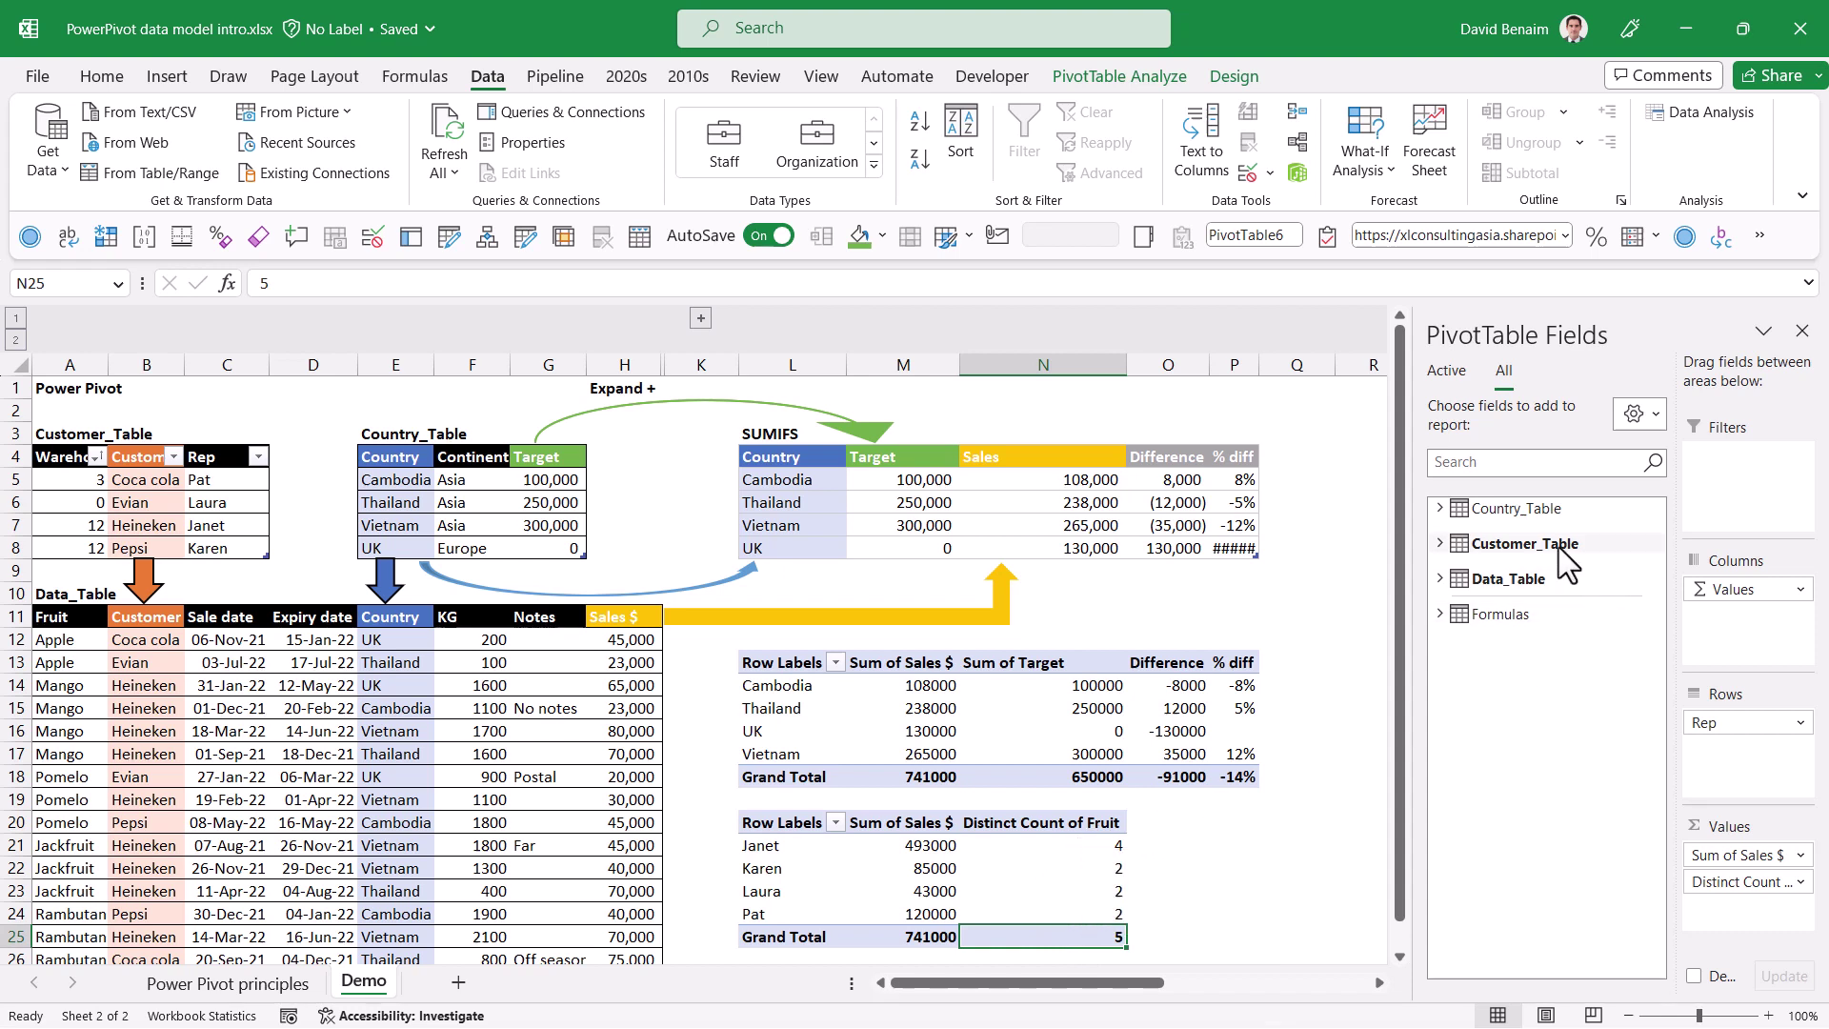
mouse_move(1558, 545)
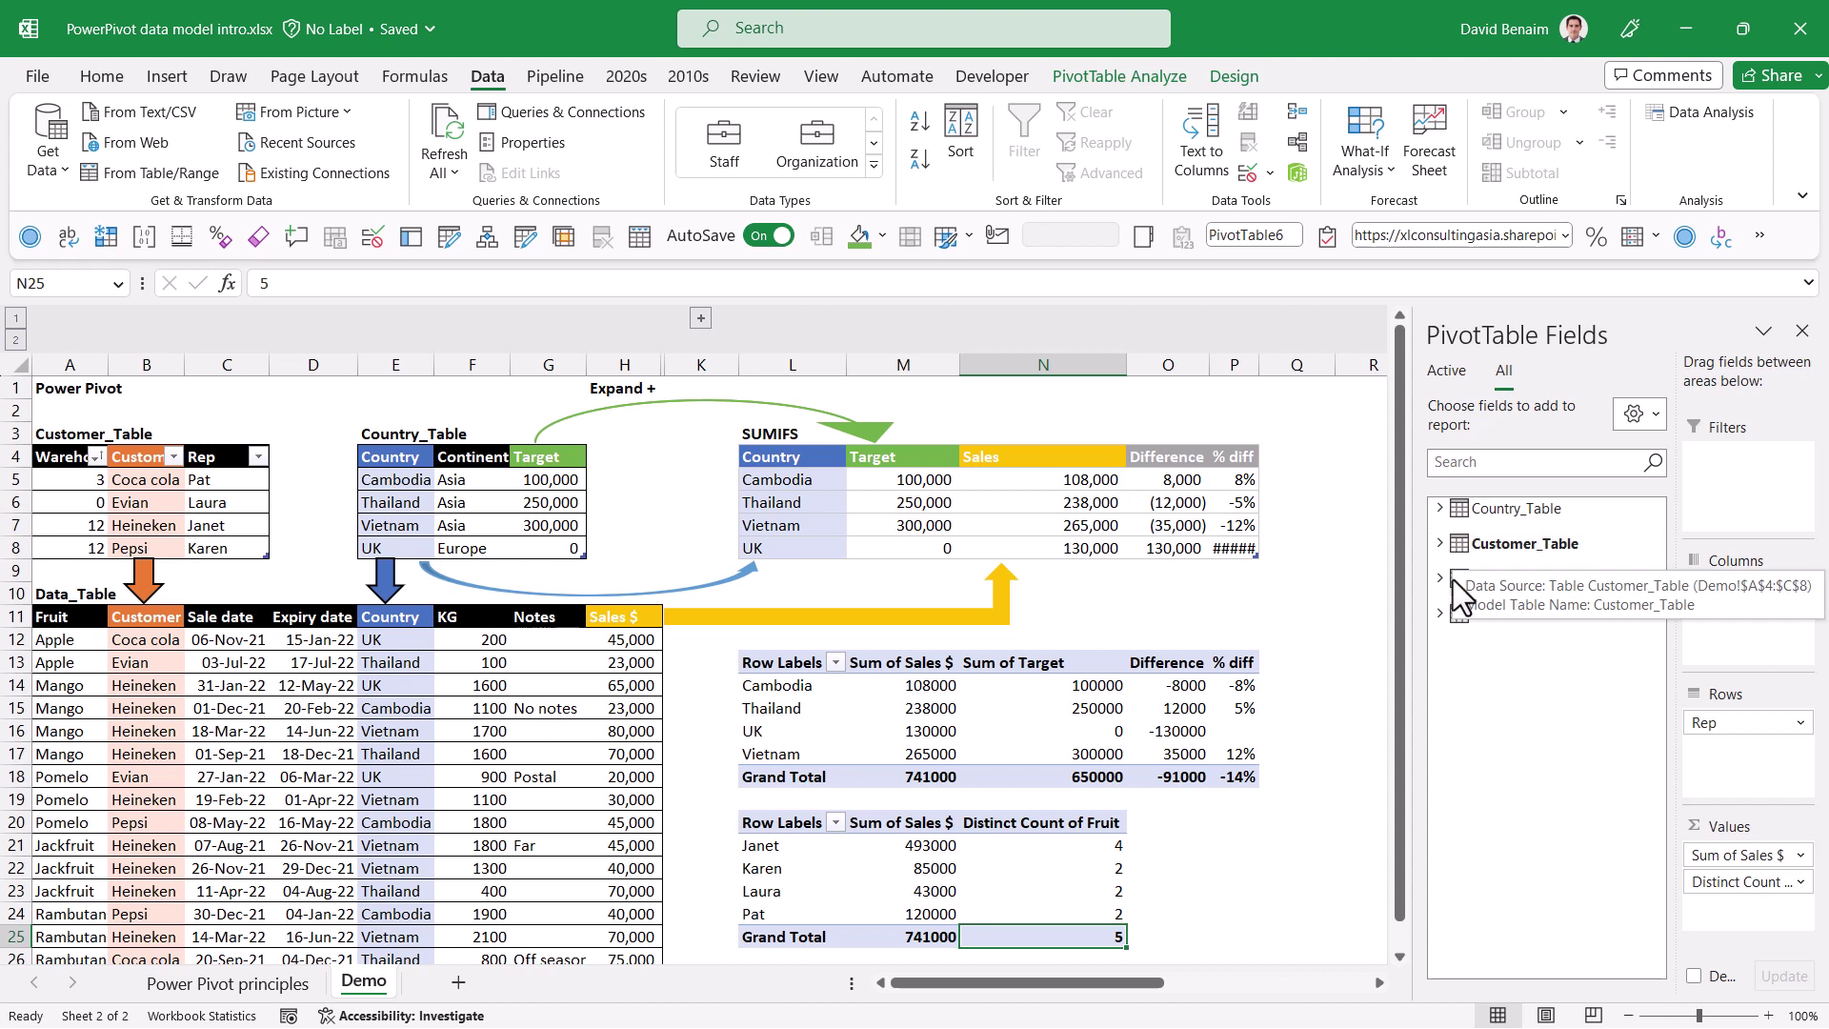
left_click(303, 686)
- Insert an empty PivotTable from Data_Table at cell Q20 on the existing sheet
key("ctrl+a")
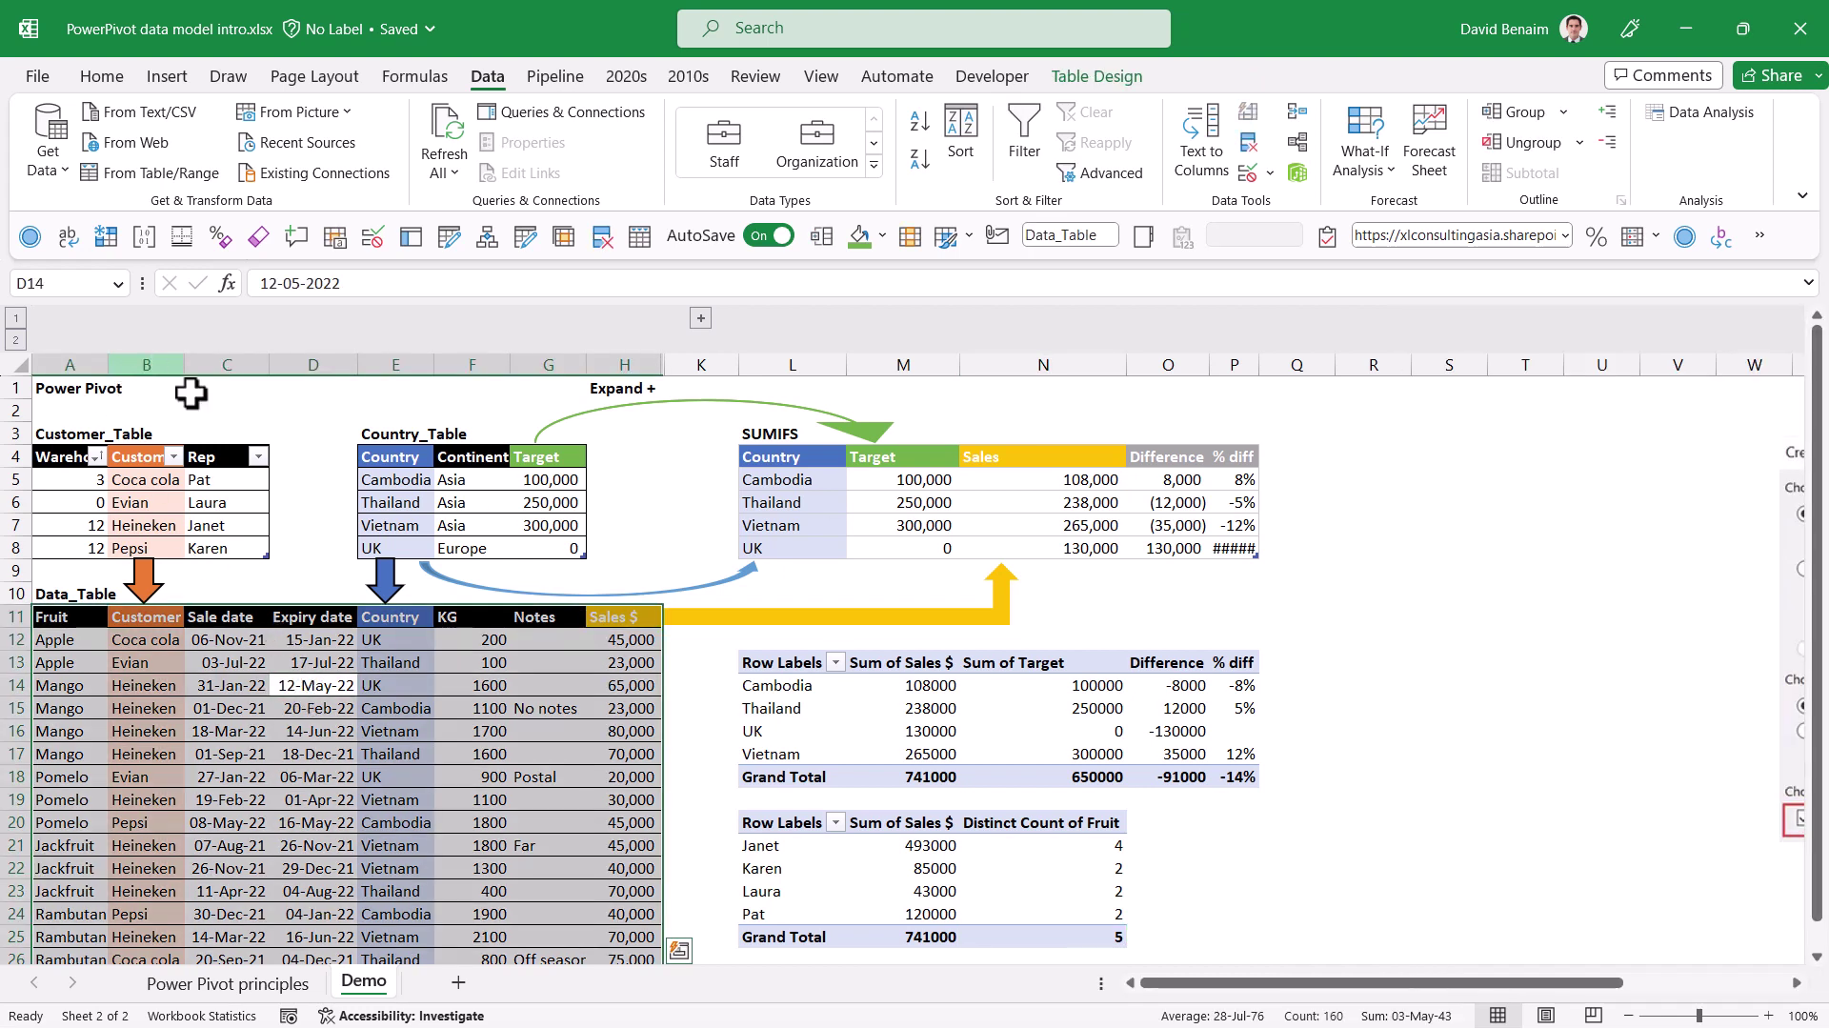
left_click(167, 76)
left_click(61, 125)
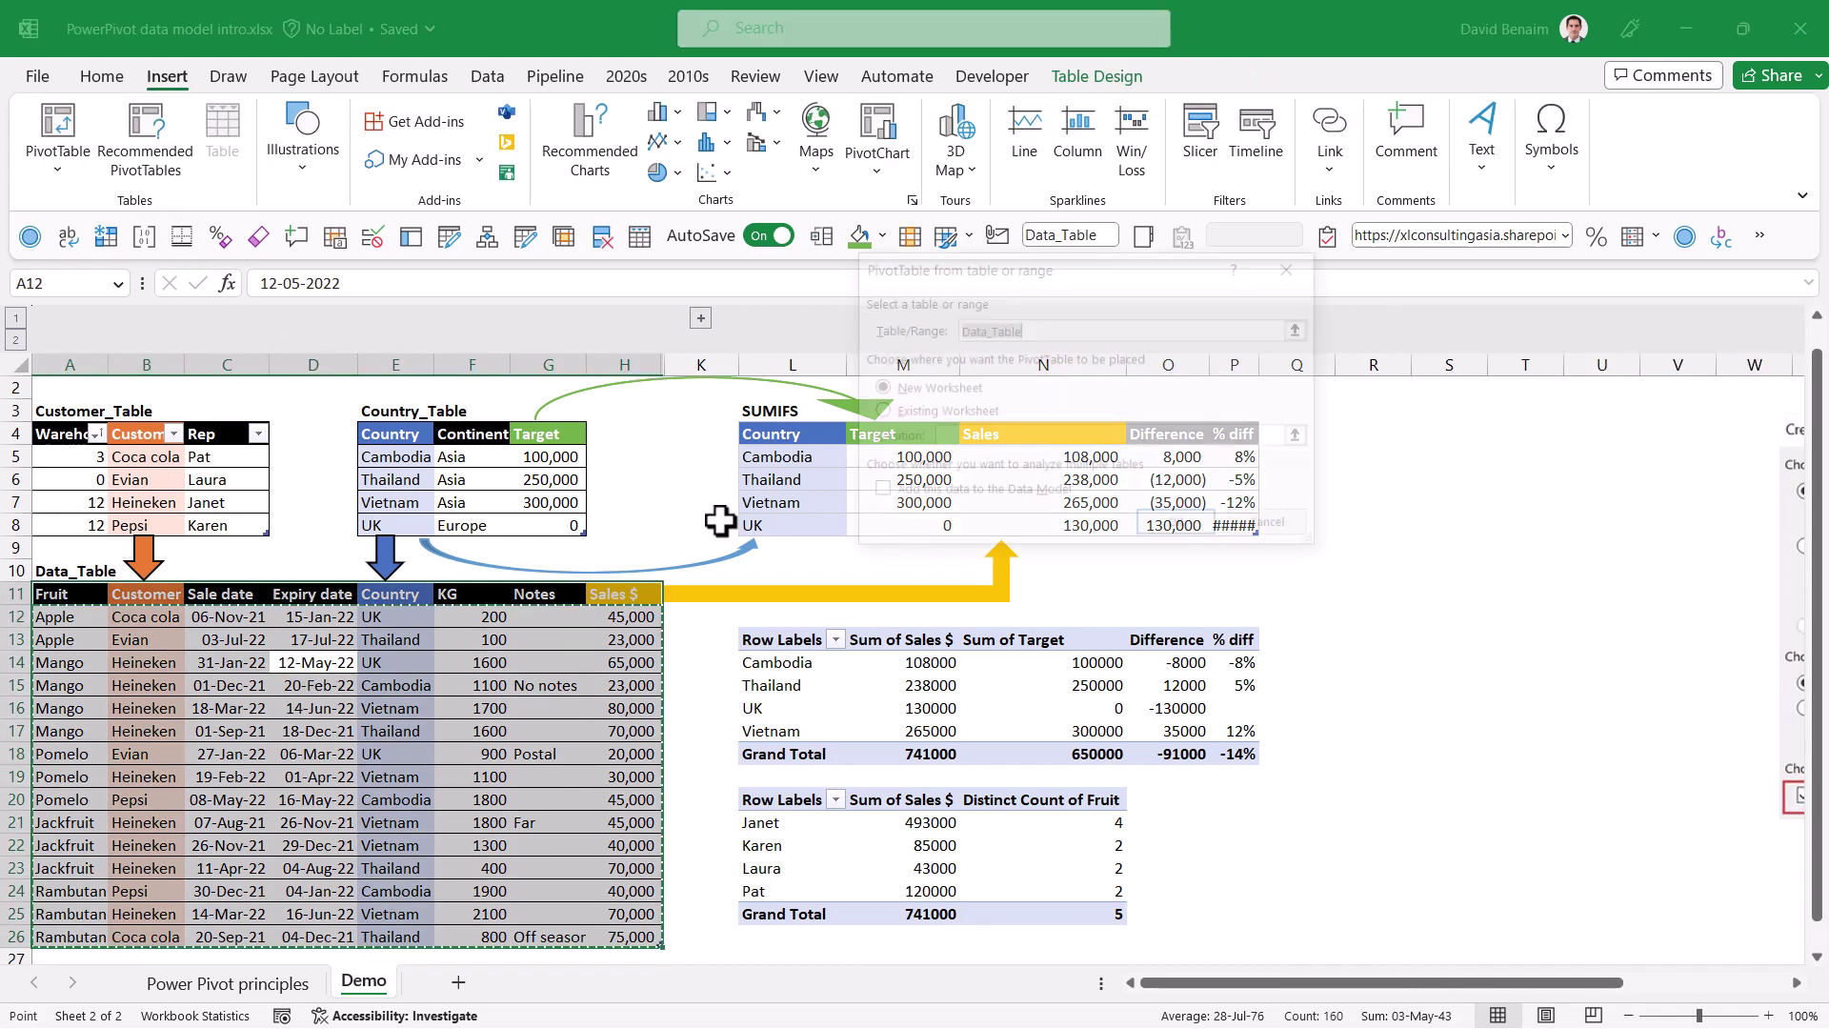
left_click(975, 411)
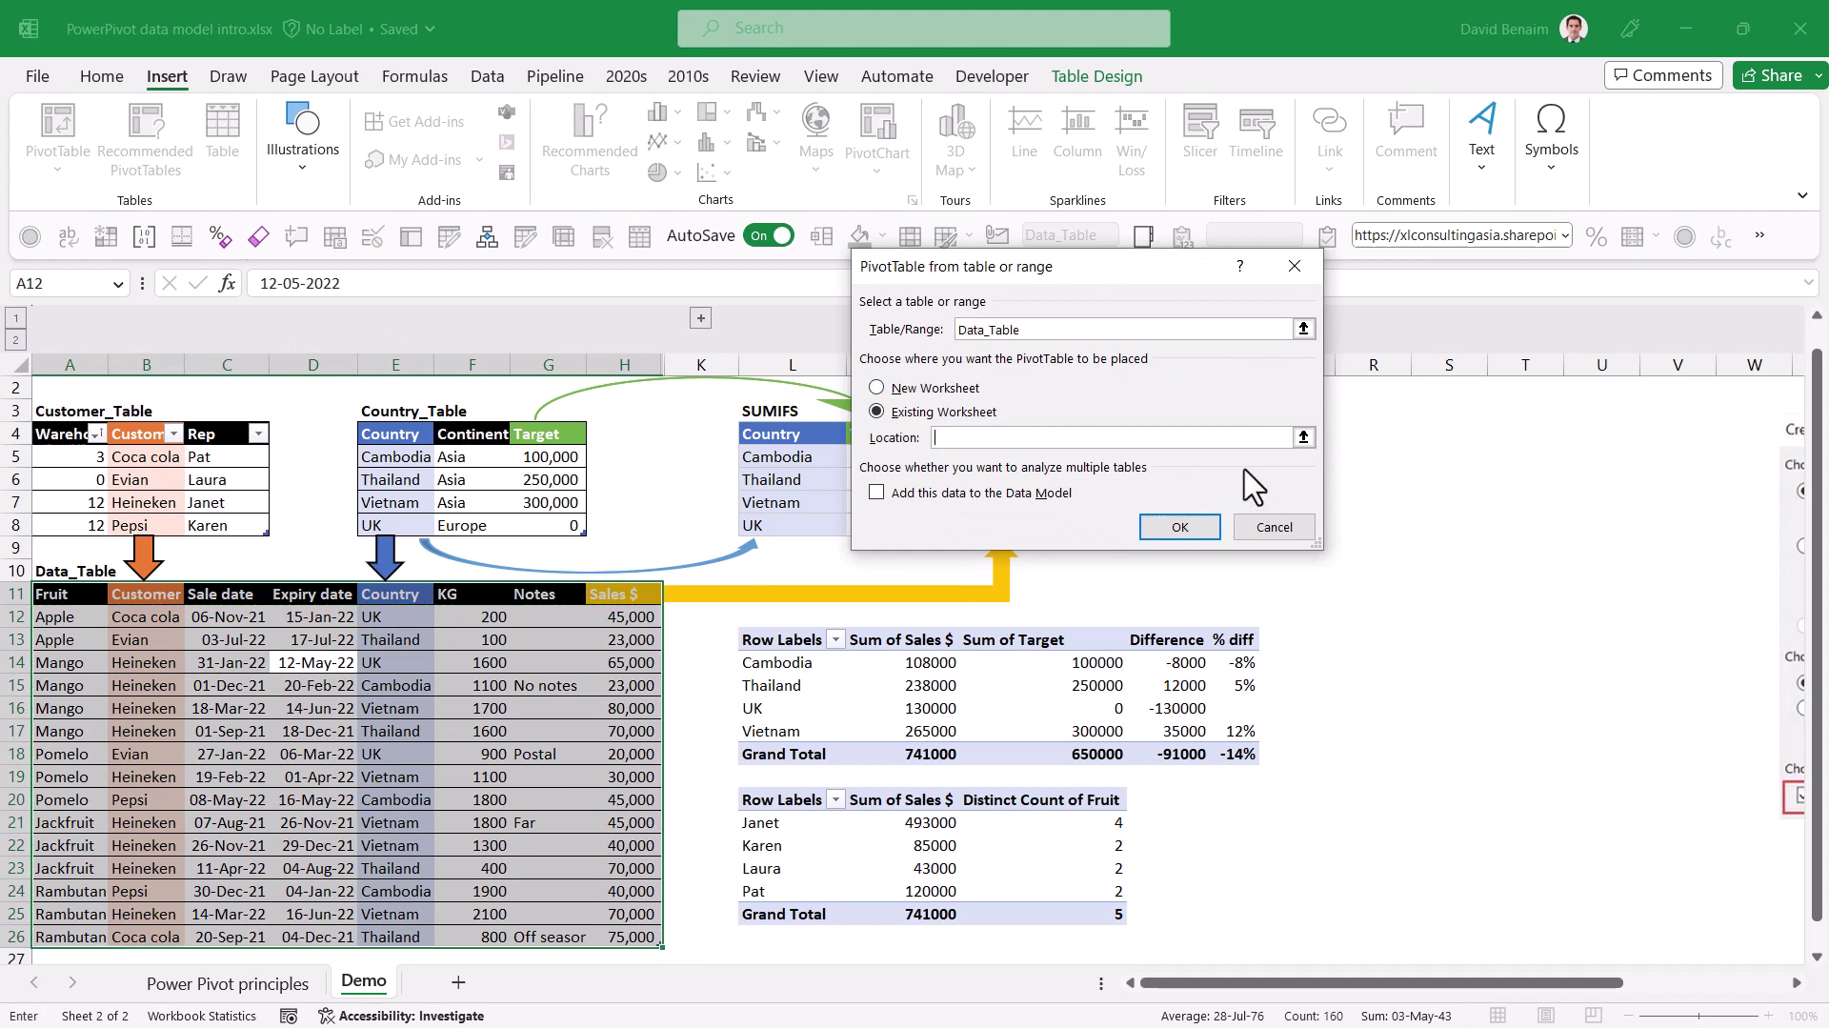
left_click(1303, 436)
left_click(1326, 800)
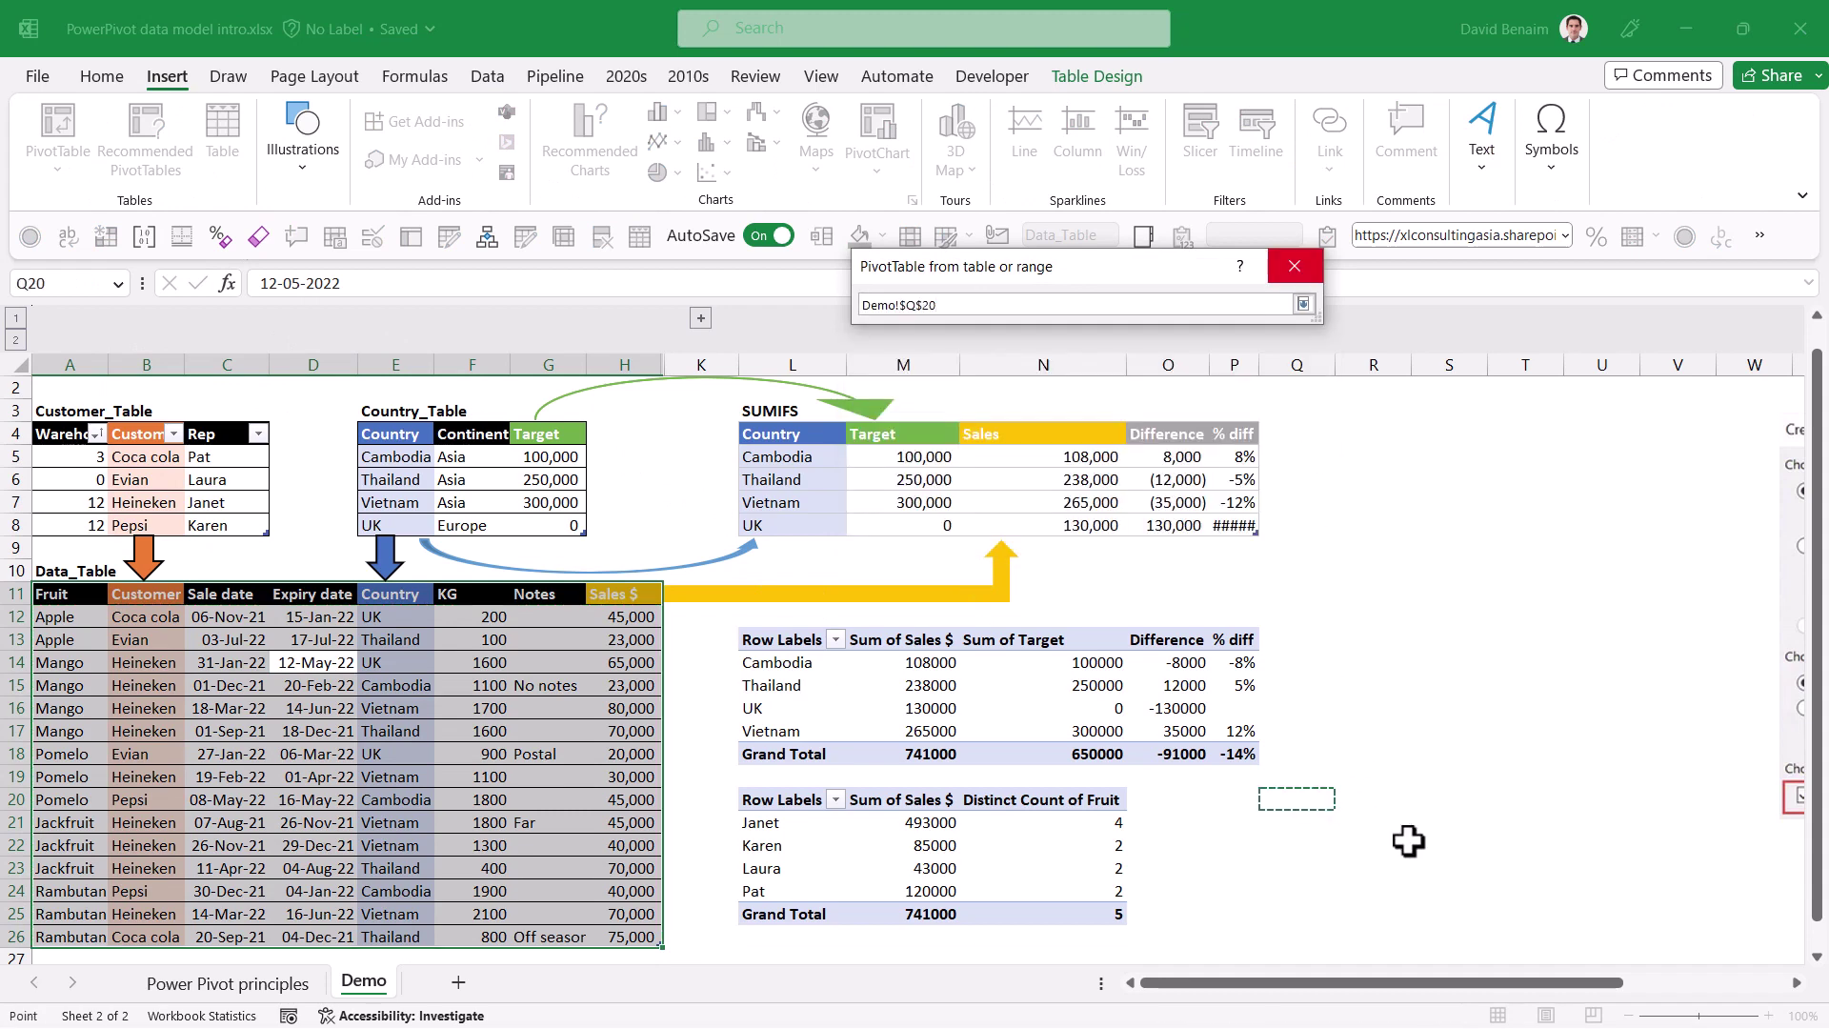
key("Return")
key("Return")
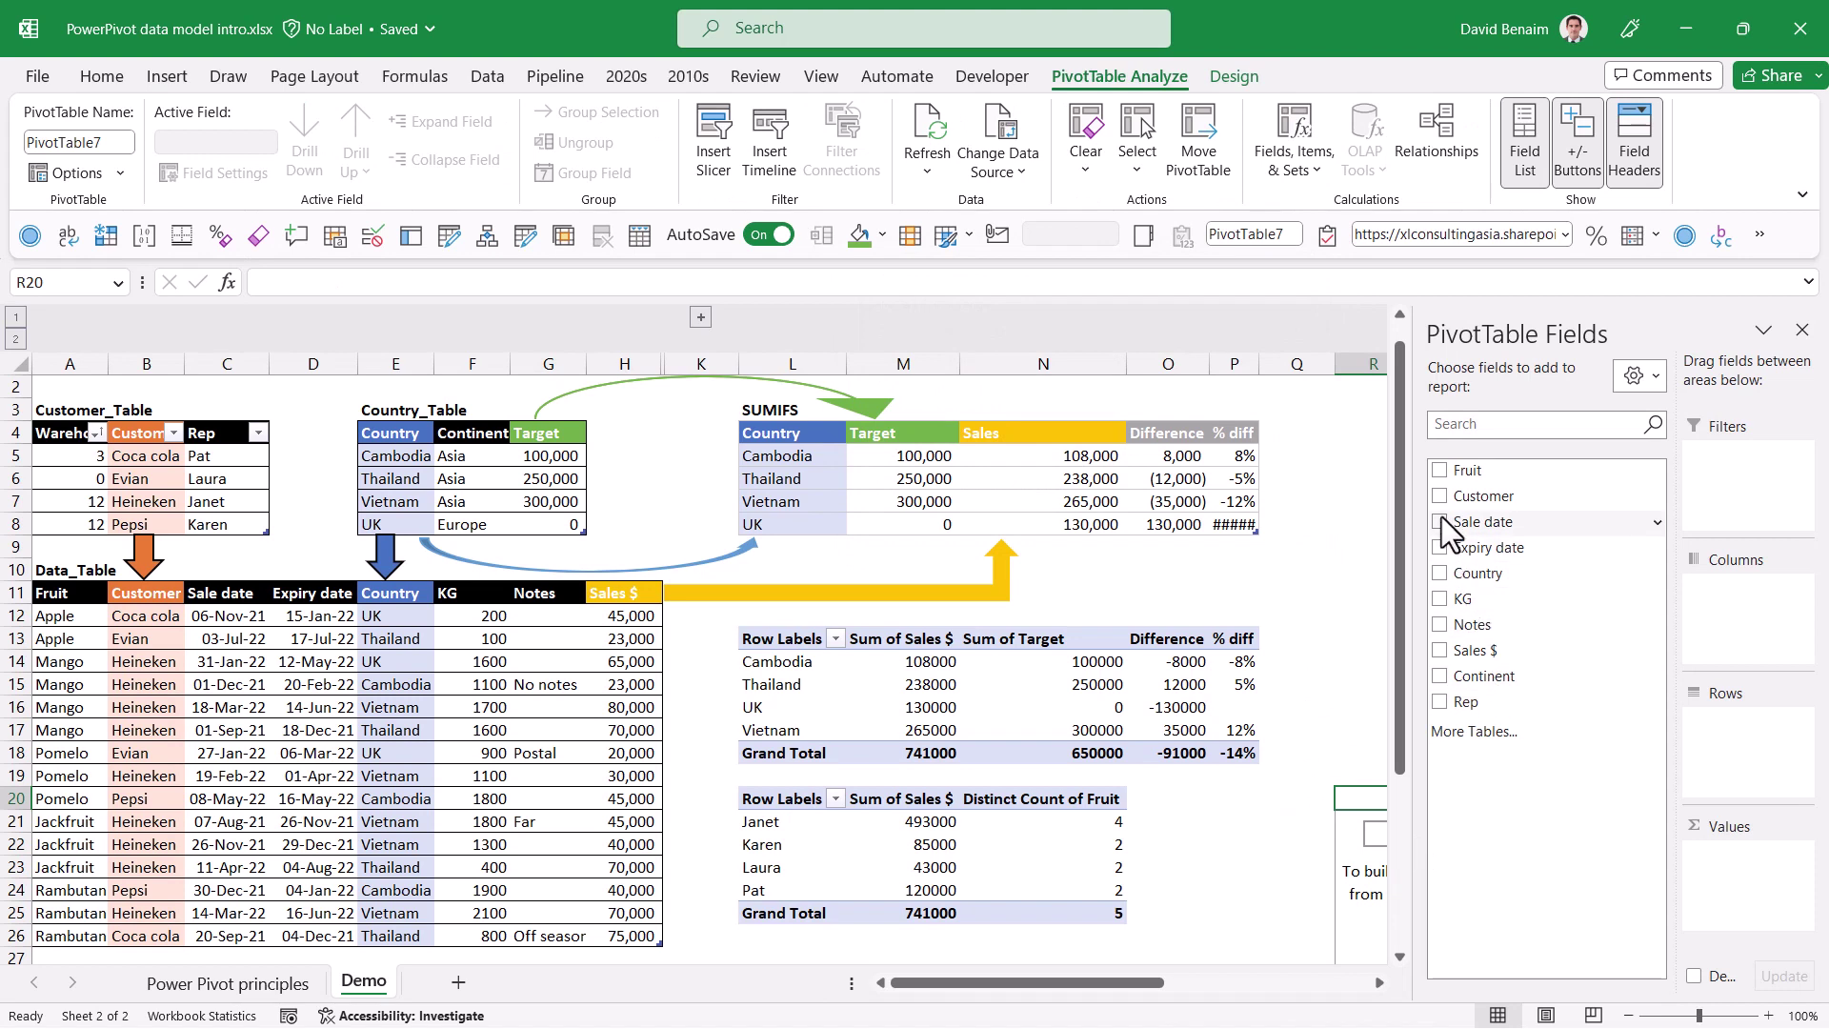
- Put Customer in rows and Count of Fruit in values, totalling 15
left_click(1440, 495)
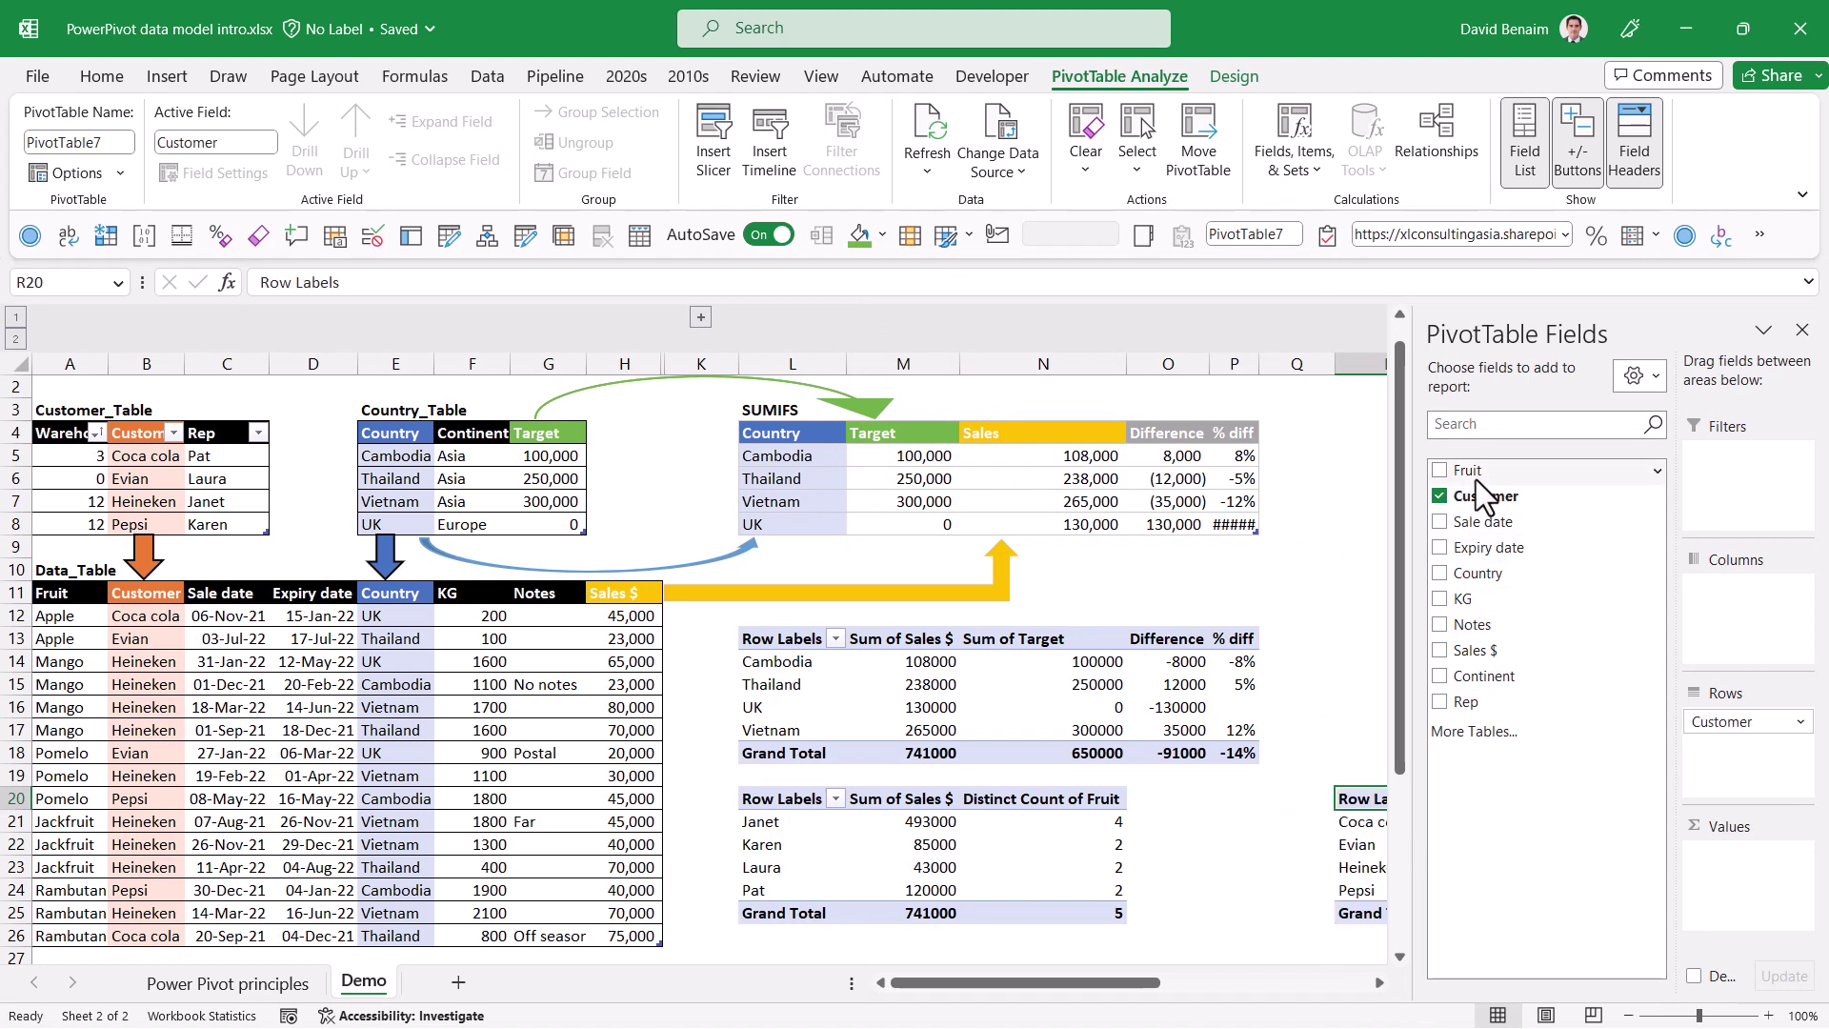
left_click_drag(1472, 470, 1743, 900)
left_click(1296, 931)
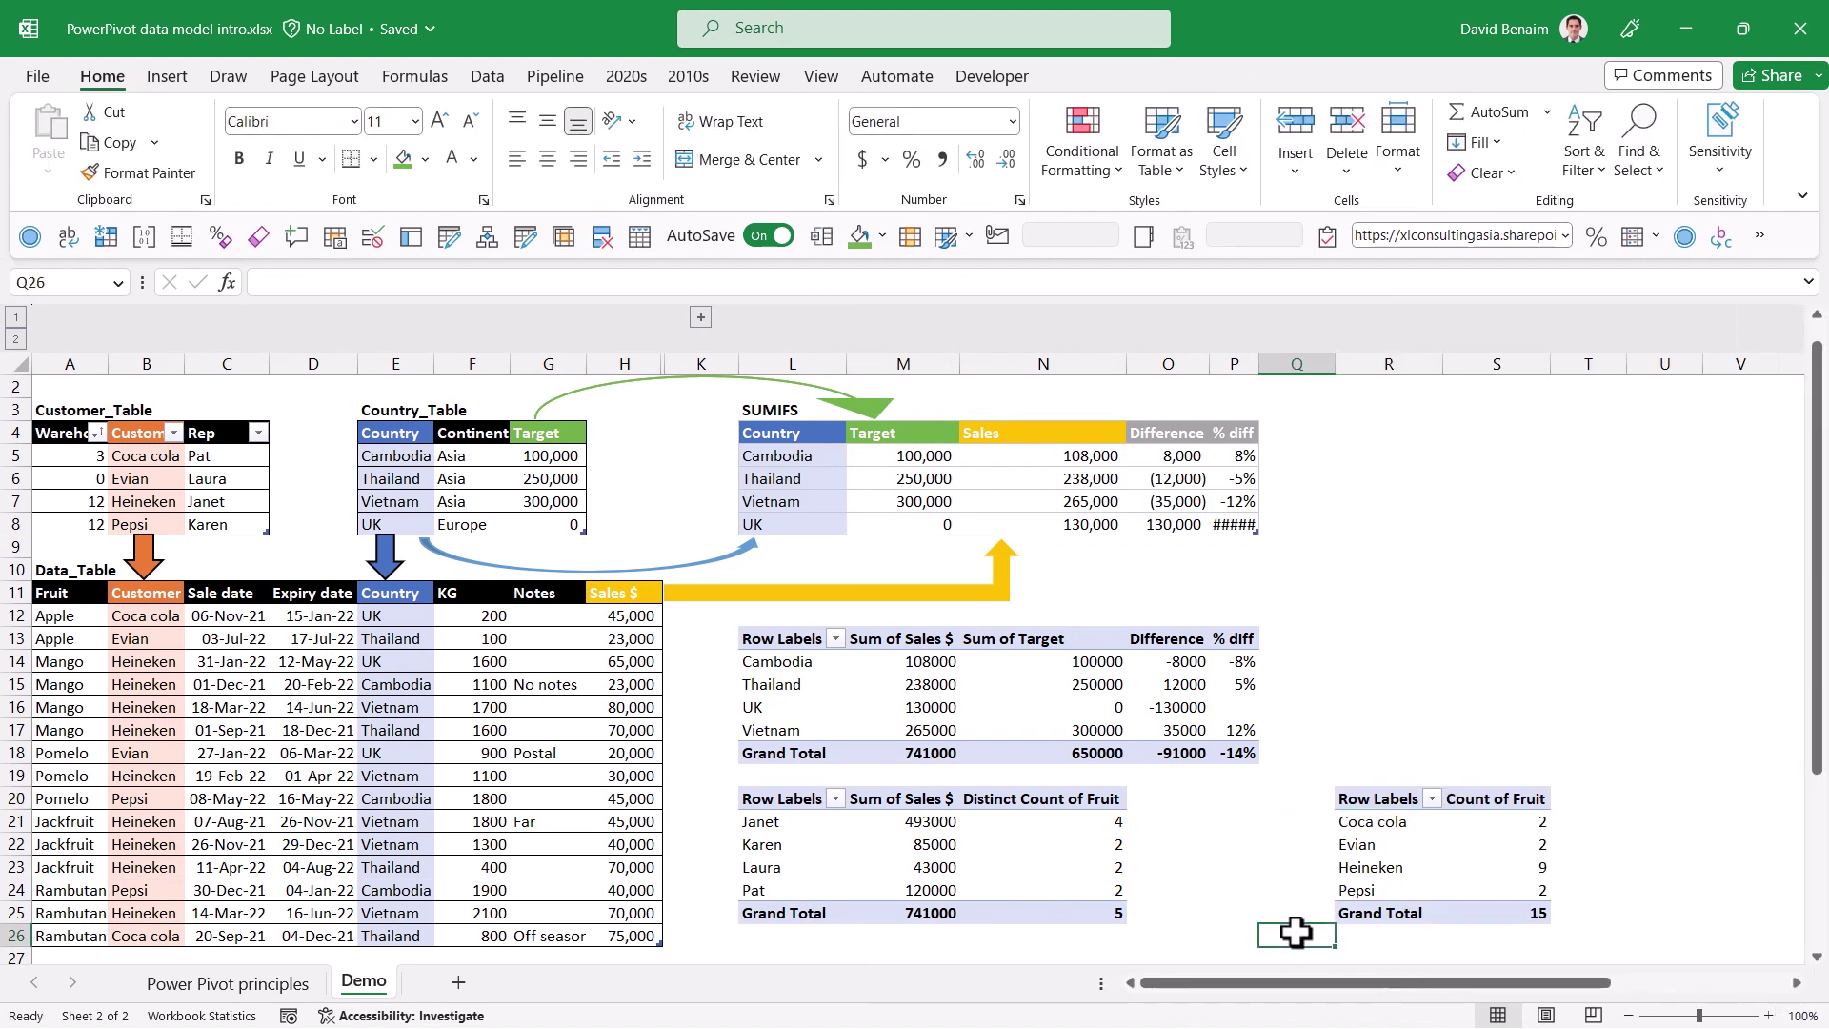
scroll(1290, 923, "right", 1)
- Confirm Distinct Count is unavailable for PivotTable7, then select and delete that pivot
left_click(1398, 850)
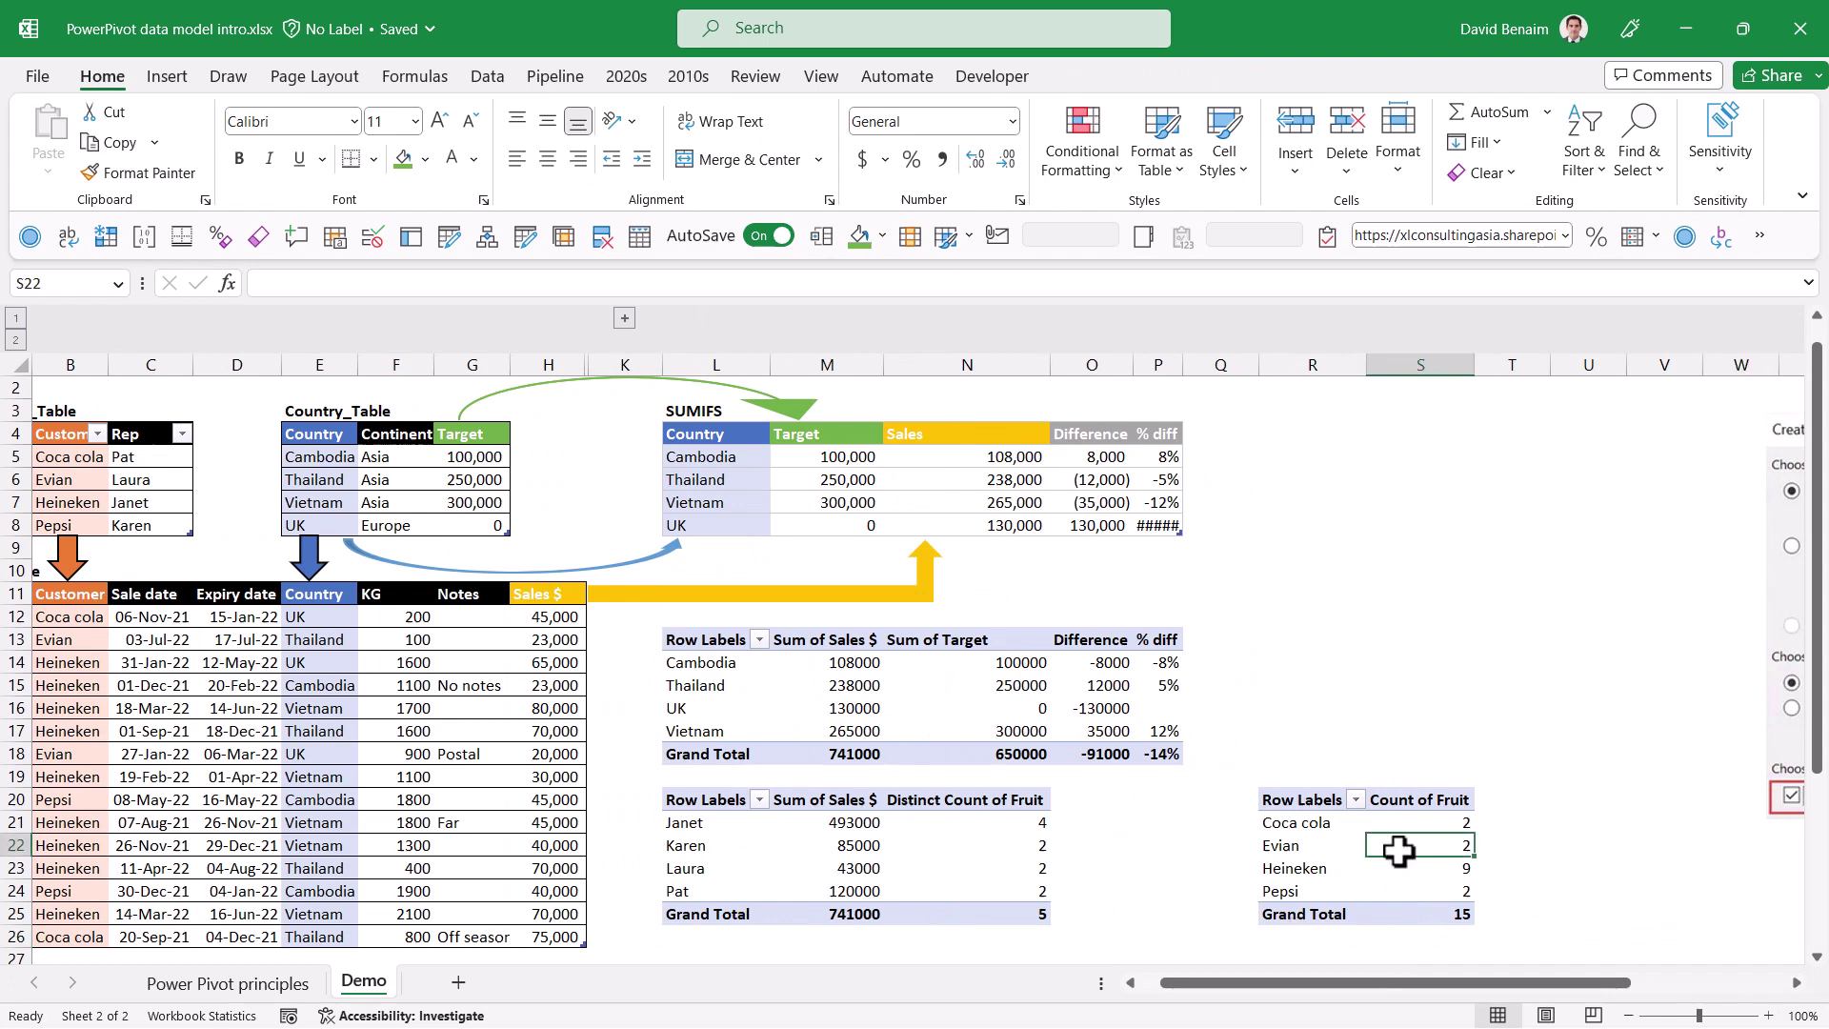
right_click(1397, 851)
mouse_move(1534, 659)
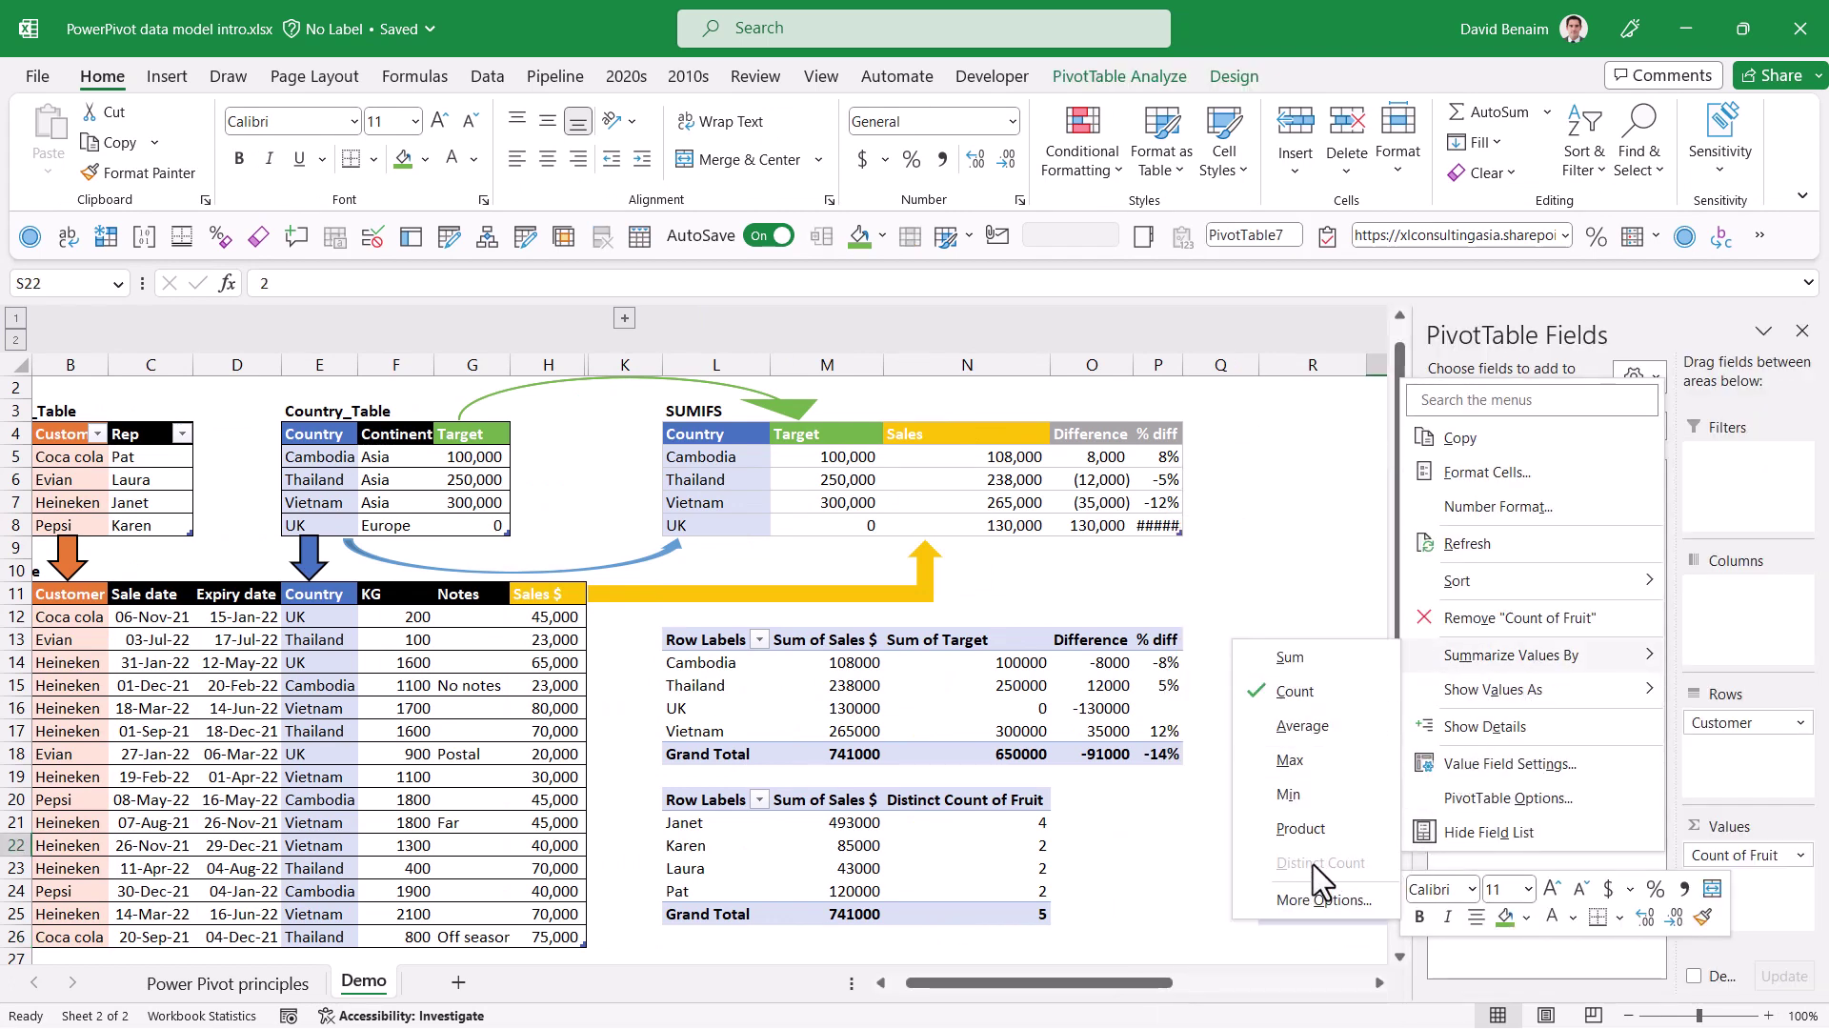
left_click(1294, 690)
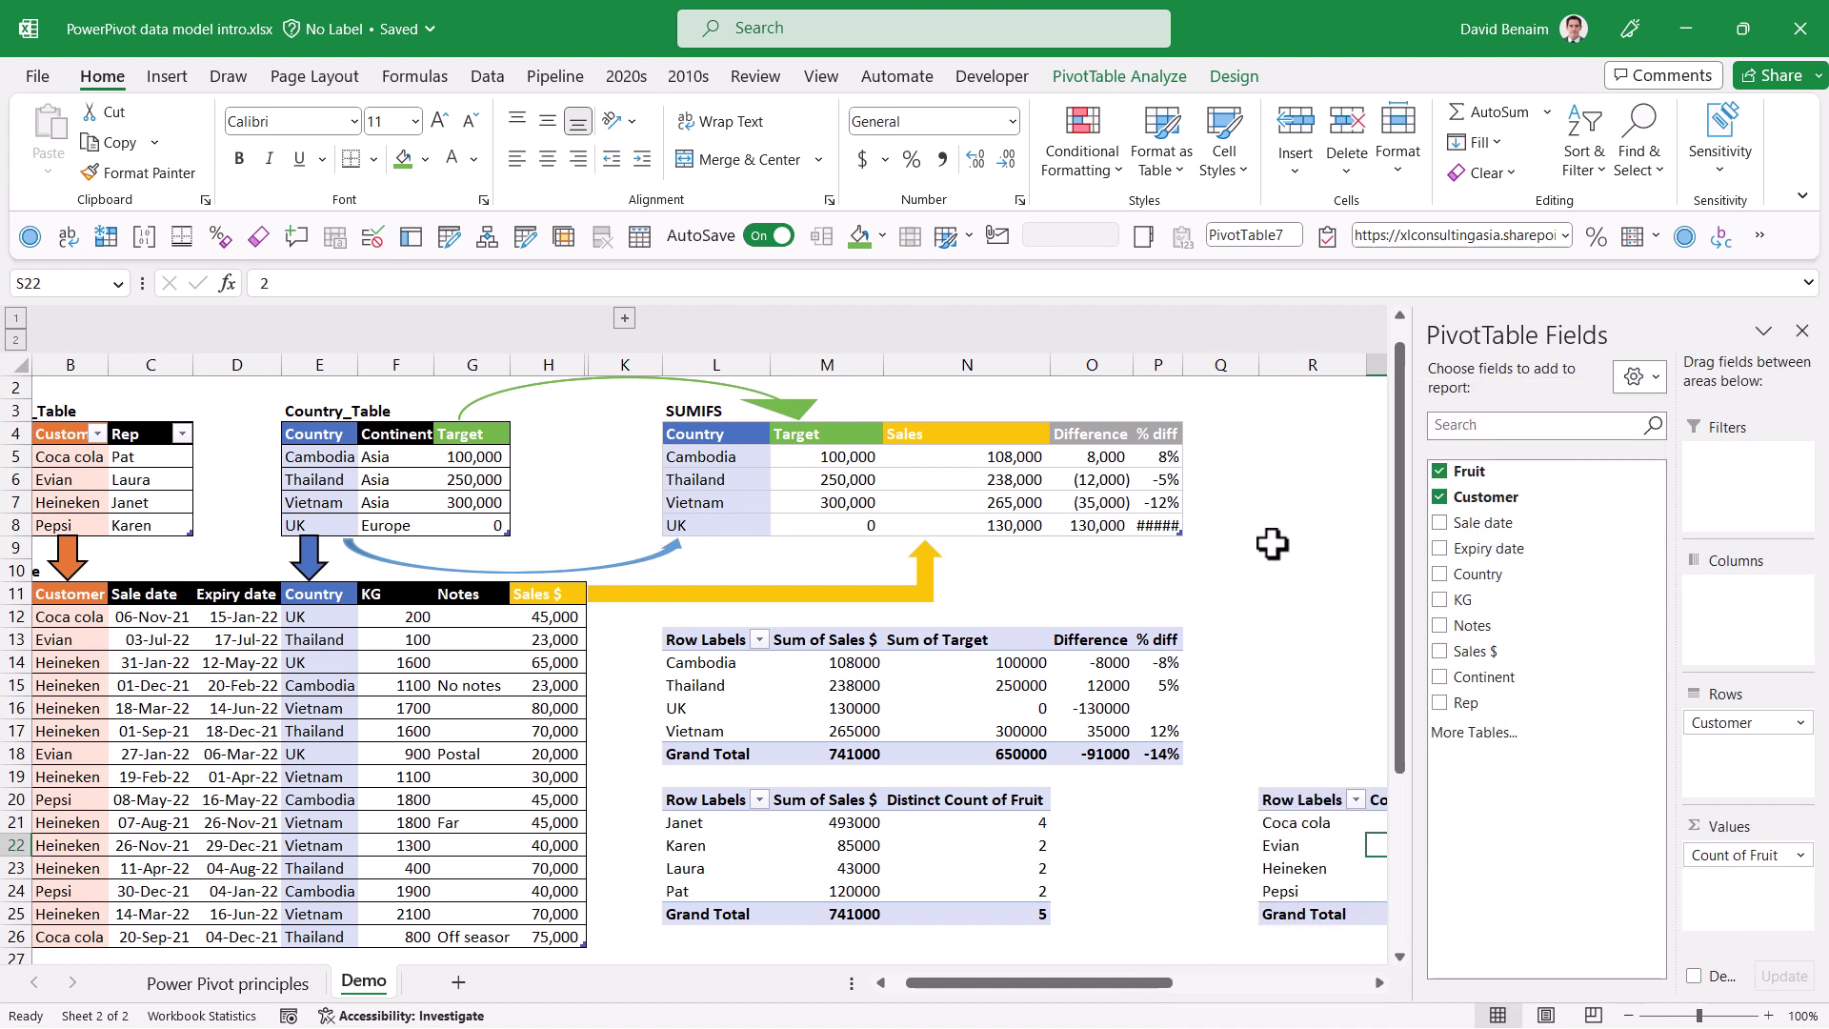
left_click_drag(1298, 598, 1236, 920)
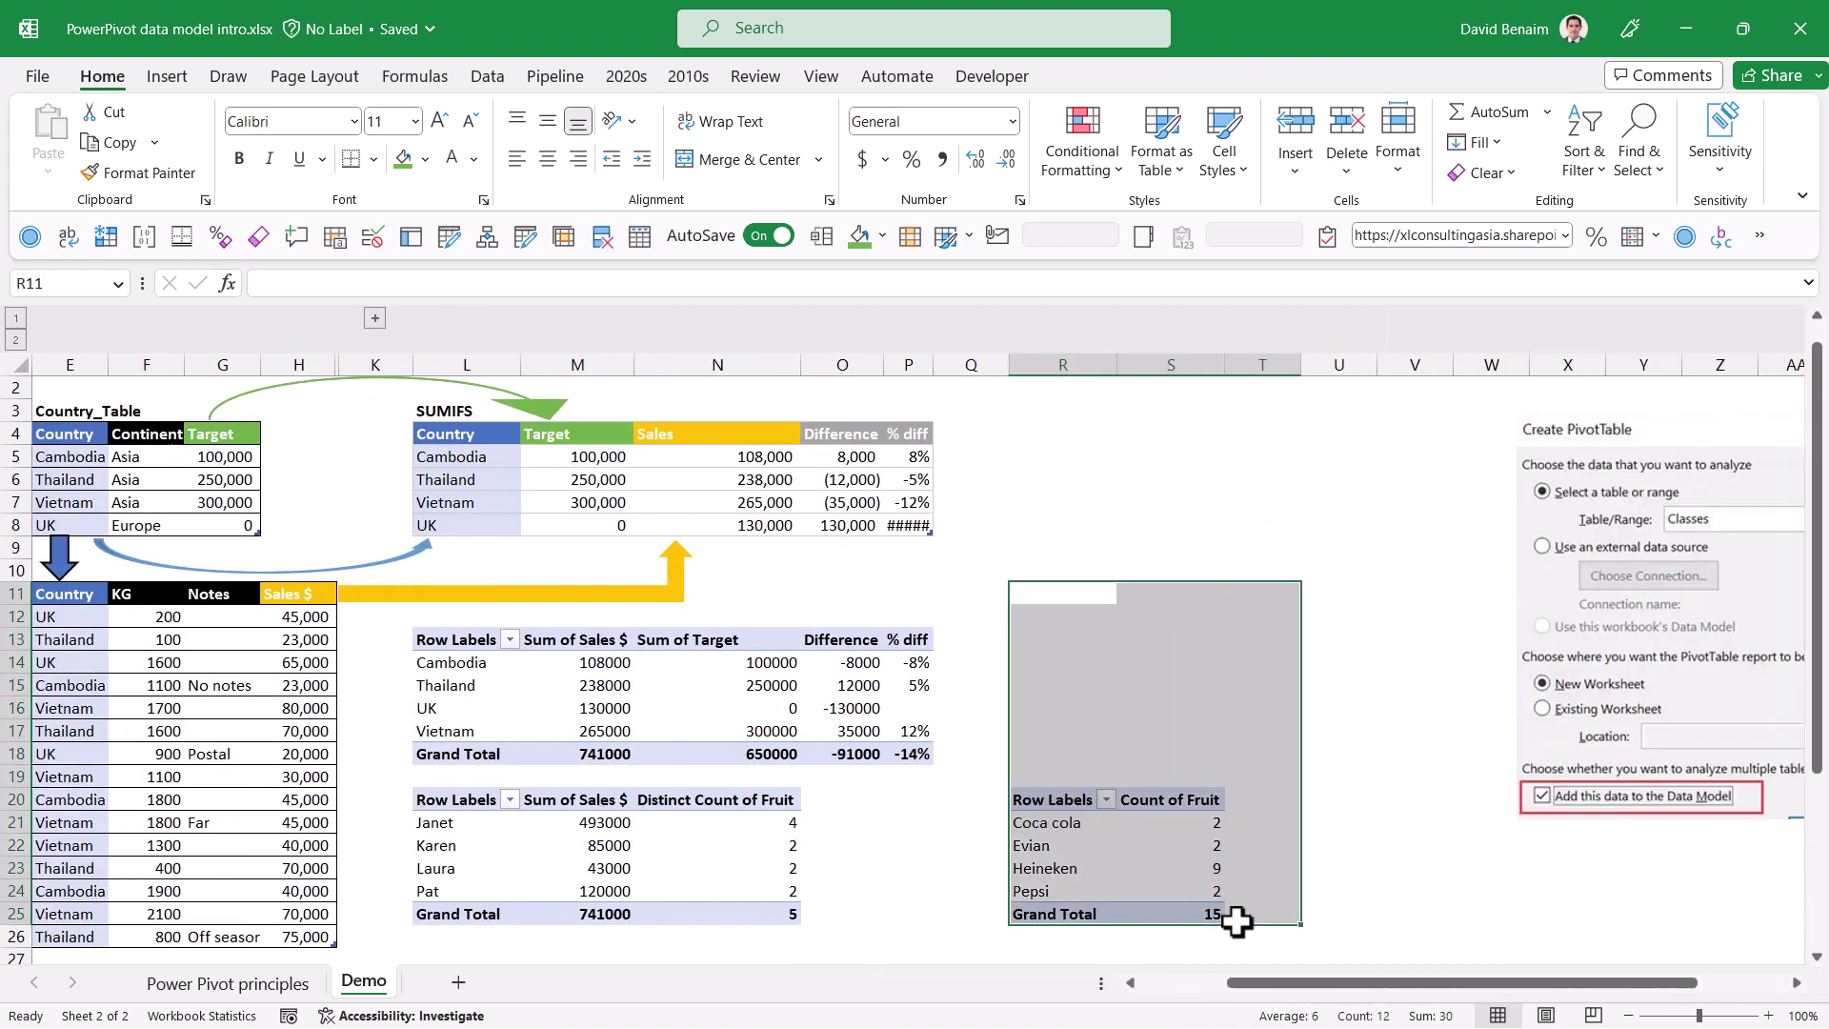
key("Delete")
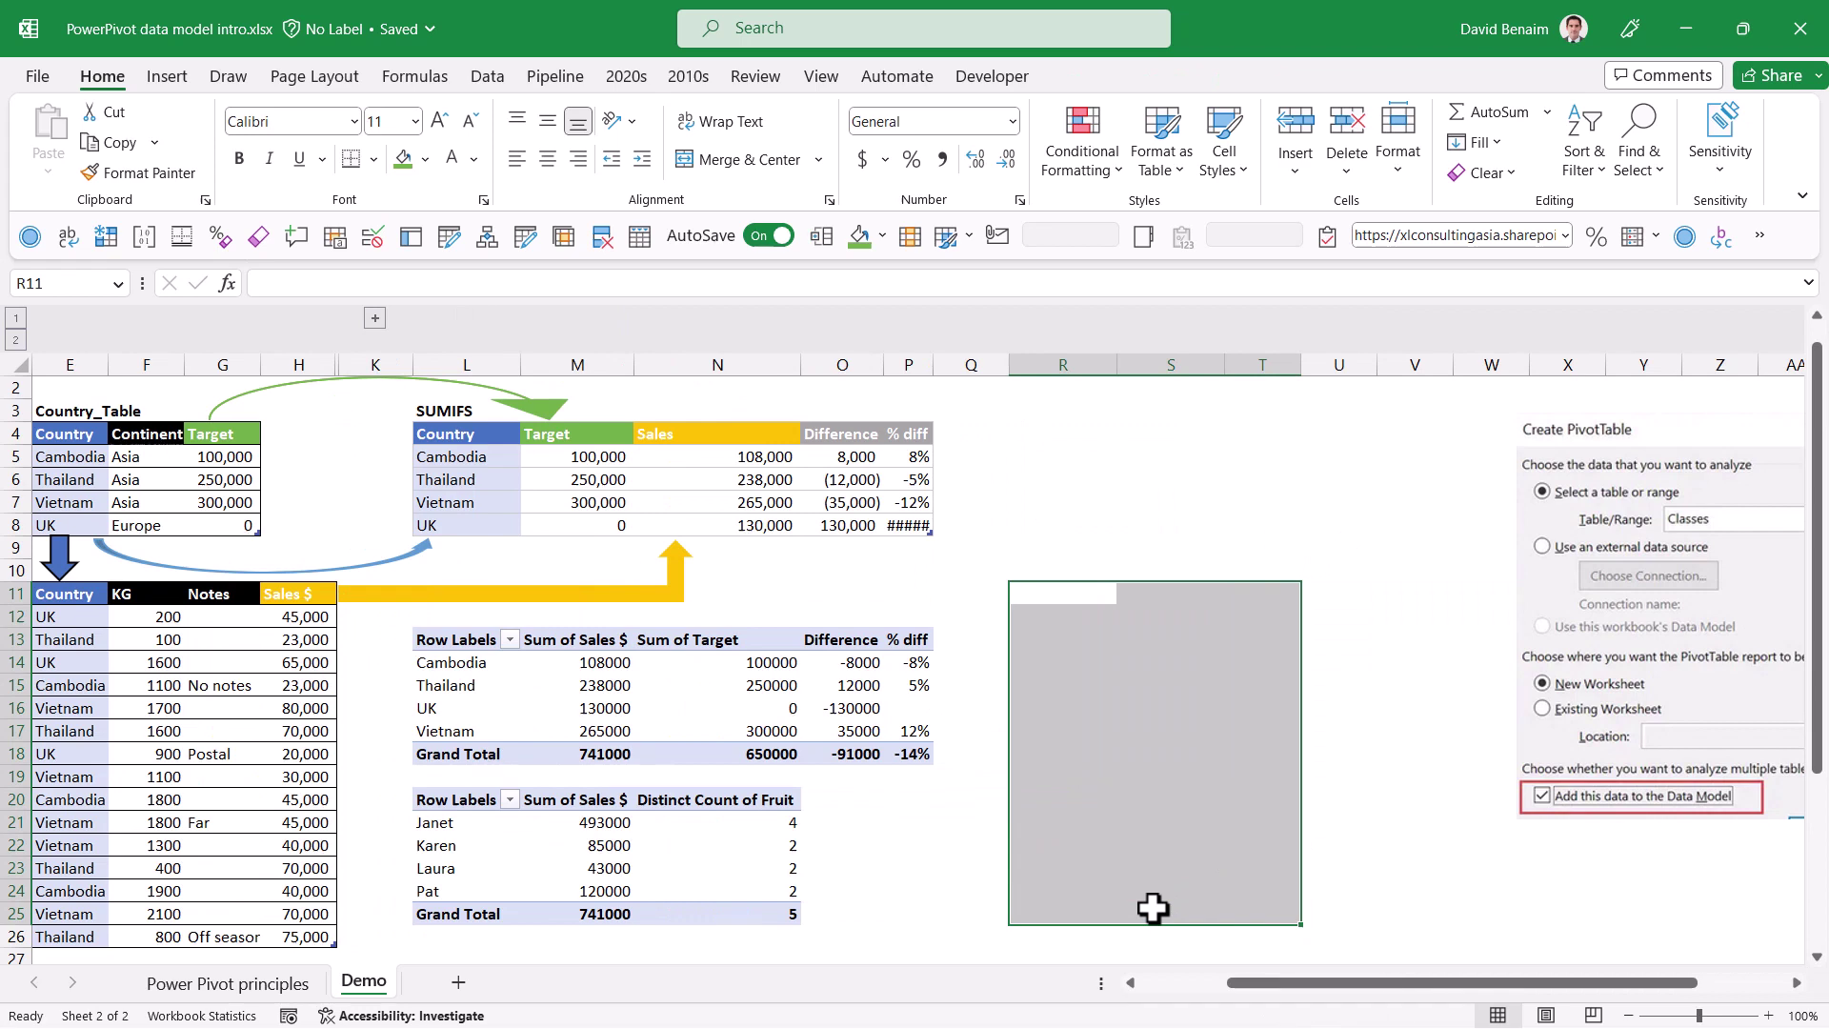
- Start inserting a new PivotTable from Data_Table
left_click(148, 636)
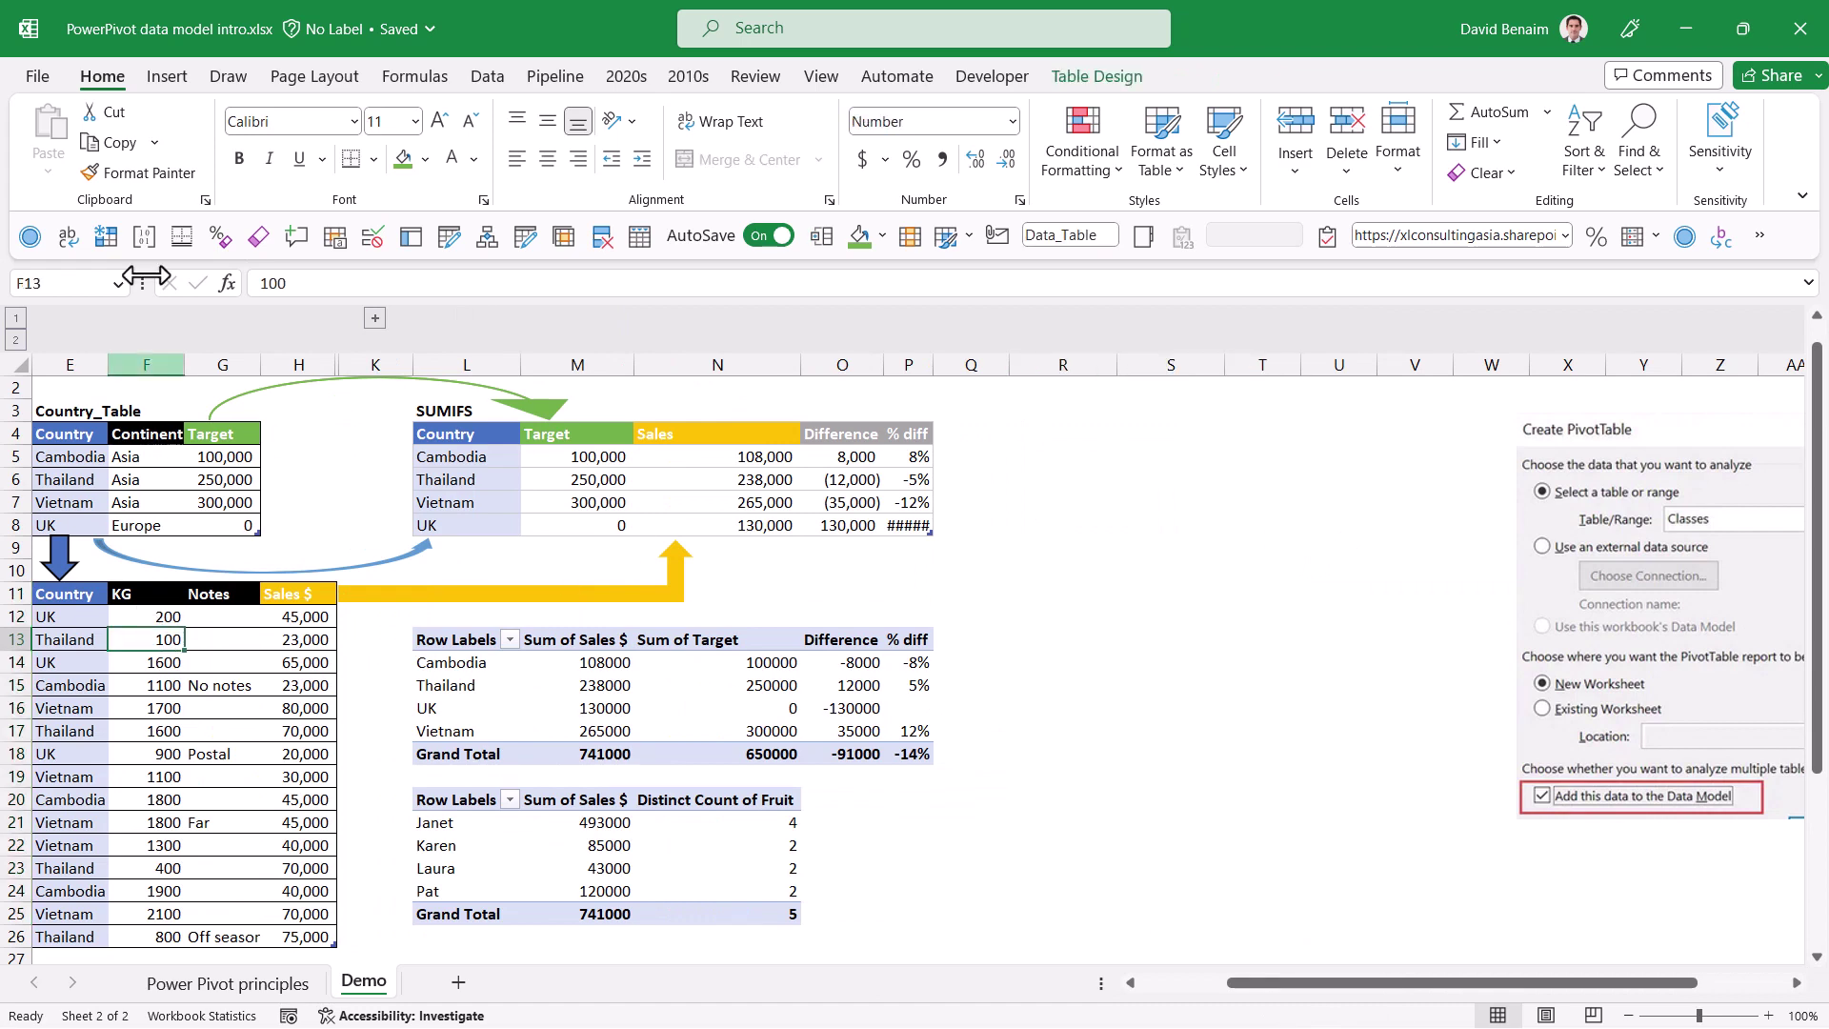
left_click(466, 84)
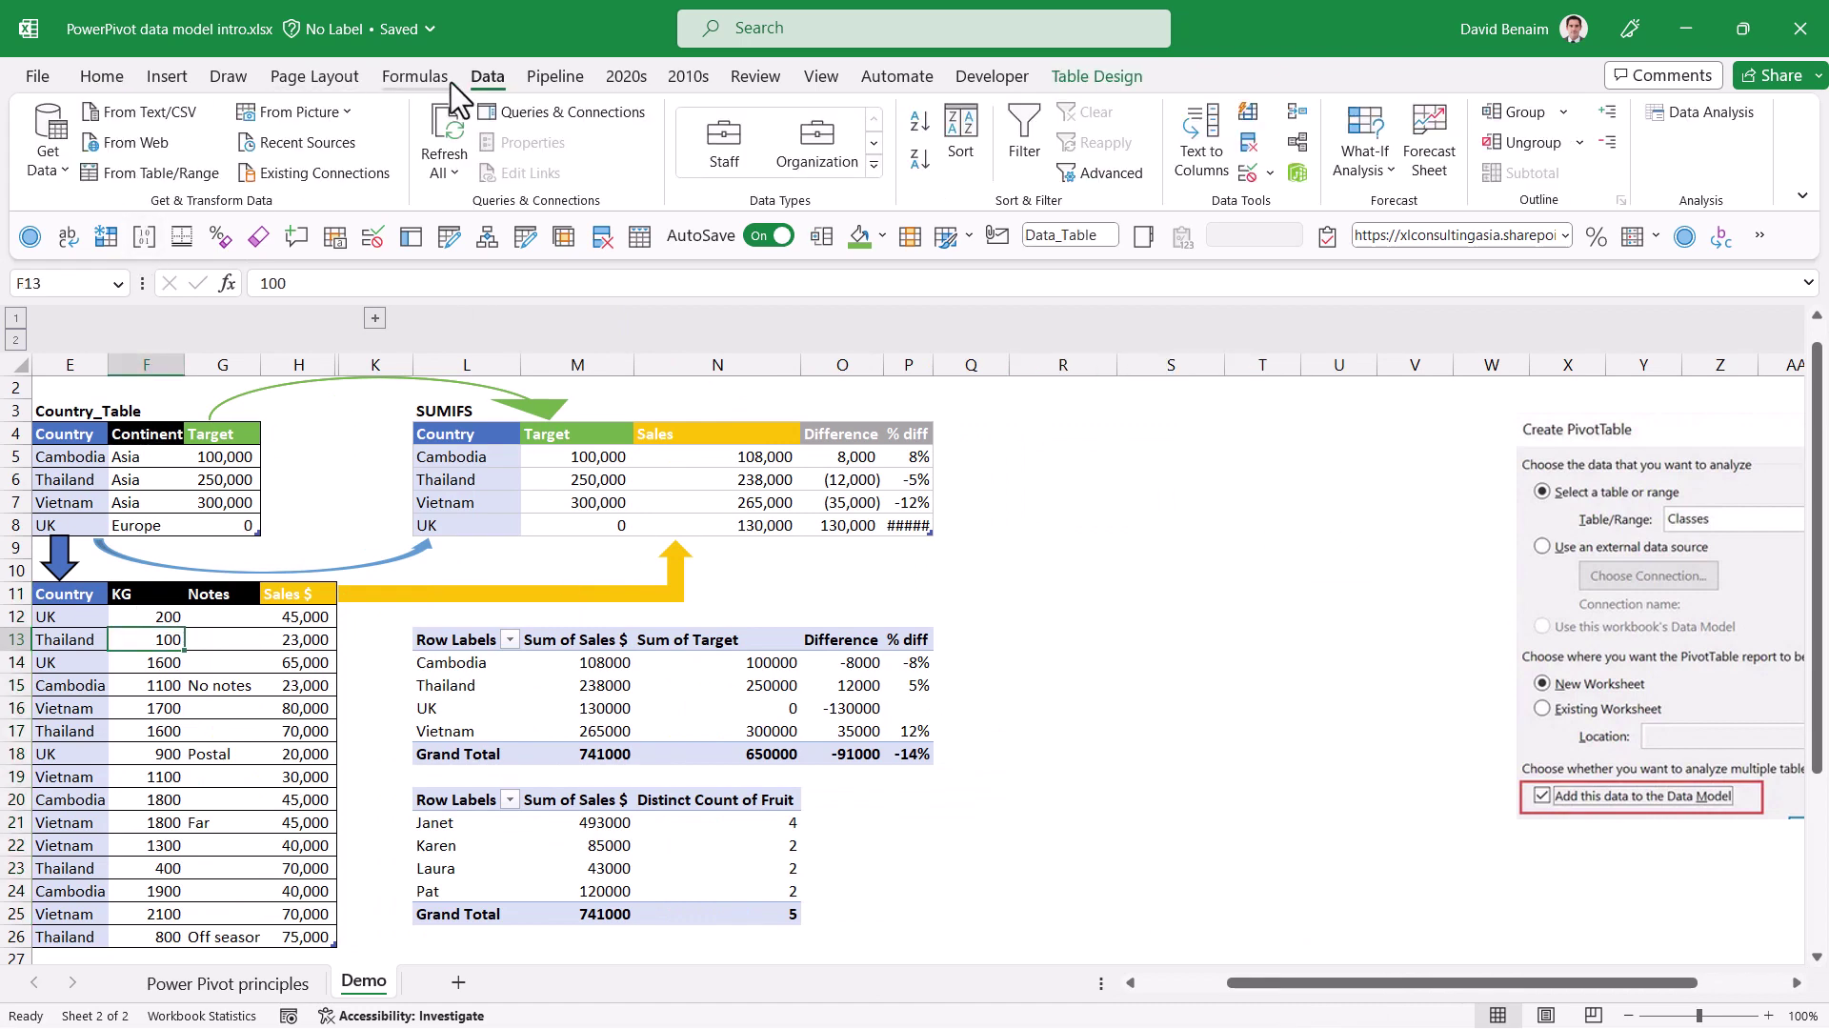
left_click(169, 77)
left_click(58, 122)
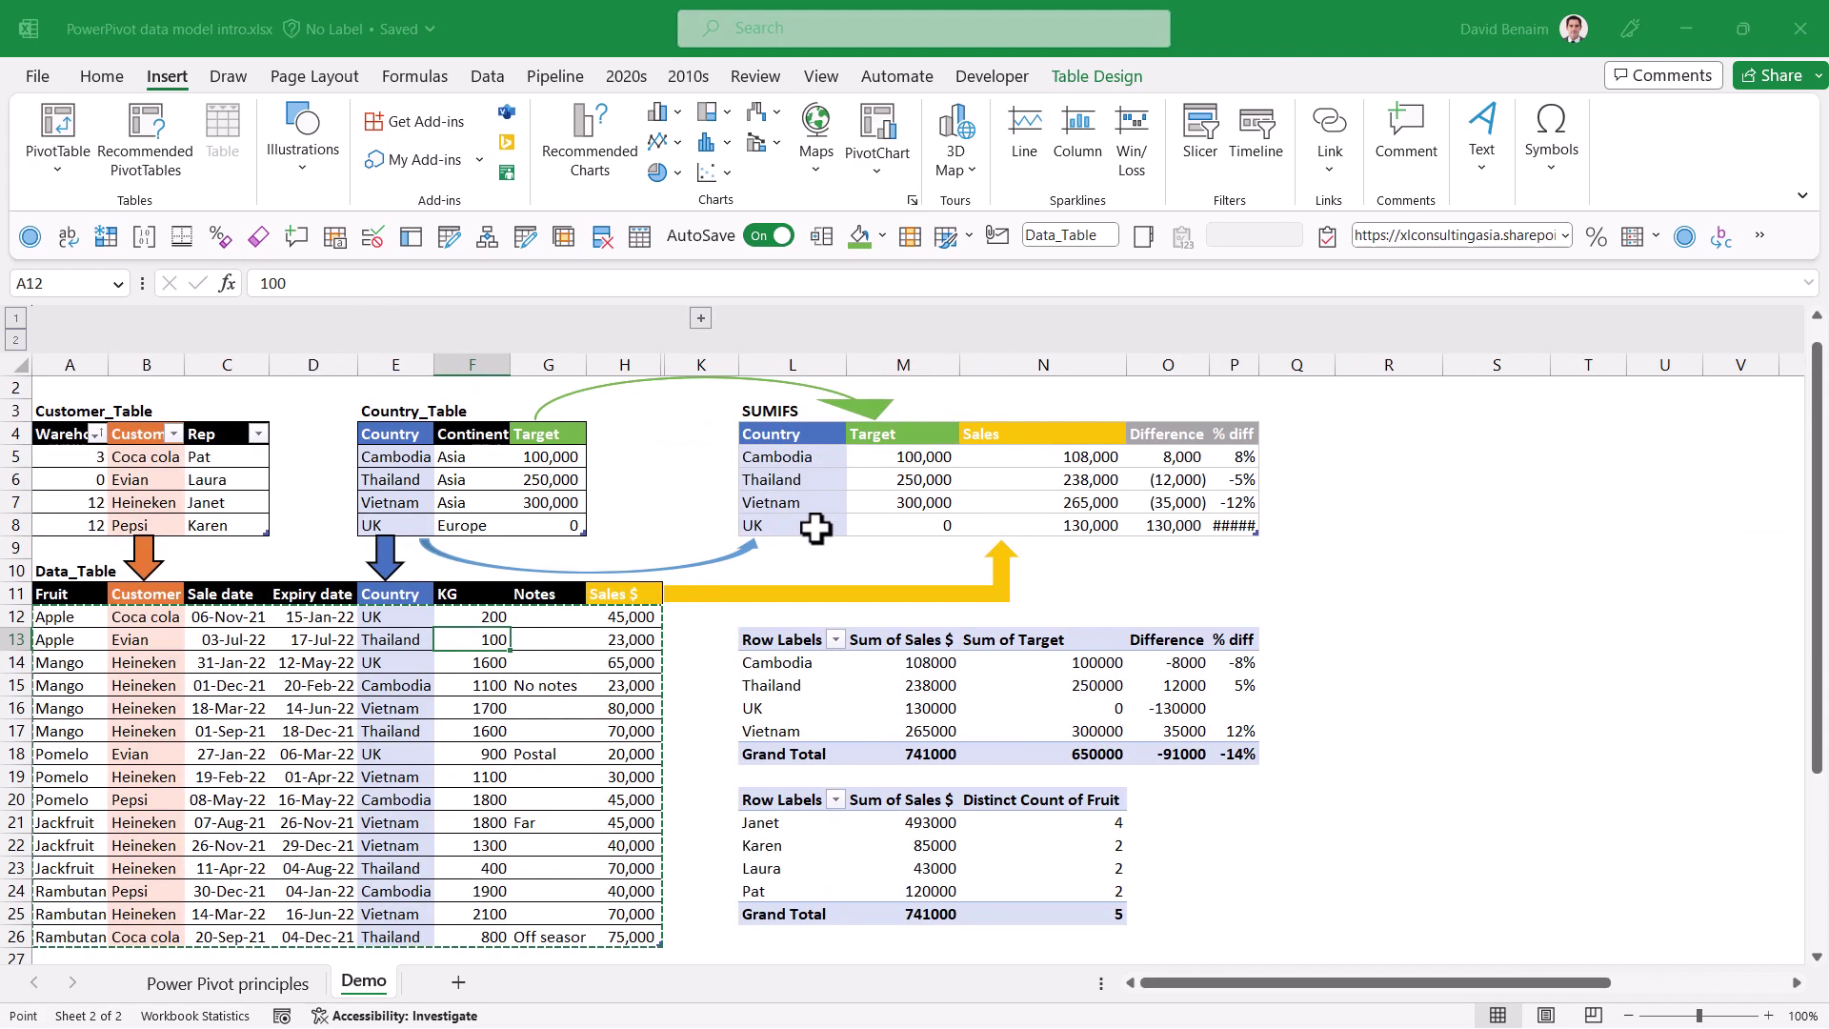
- Tick Add to Data Model, cancel, then convert PivotTable6 to CUBE formulas via OLAP Tools
left_click(876, 493)
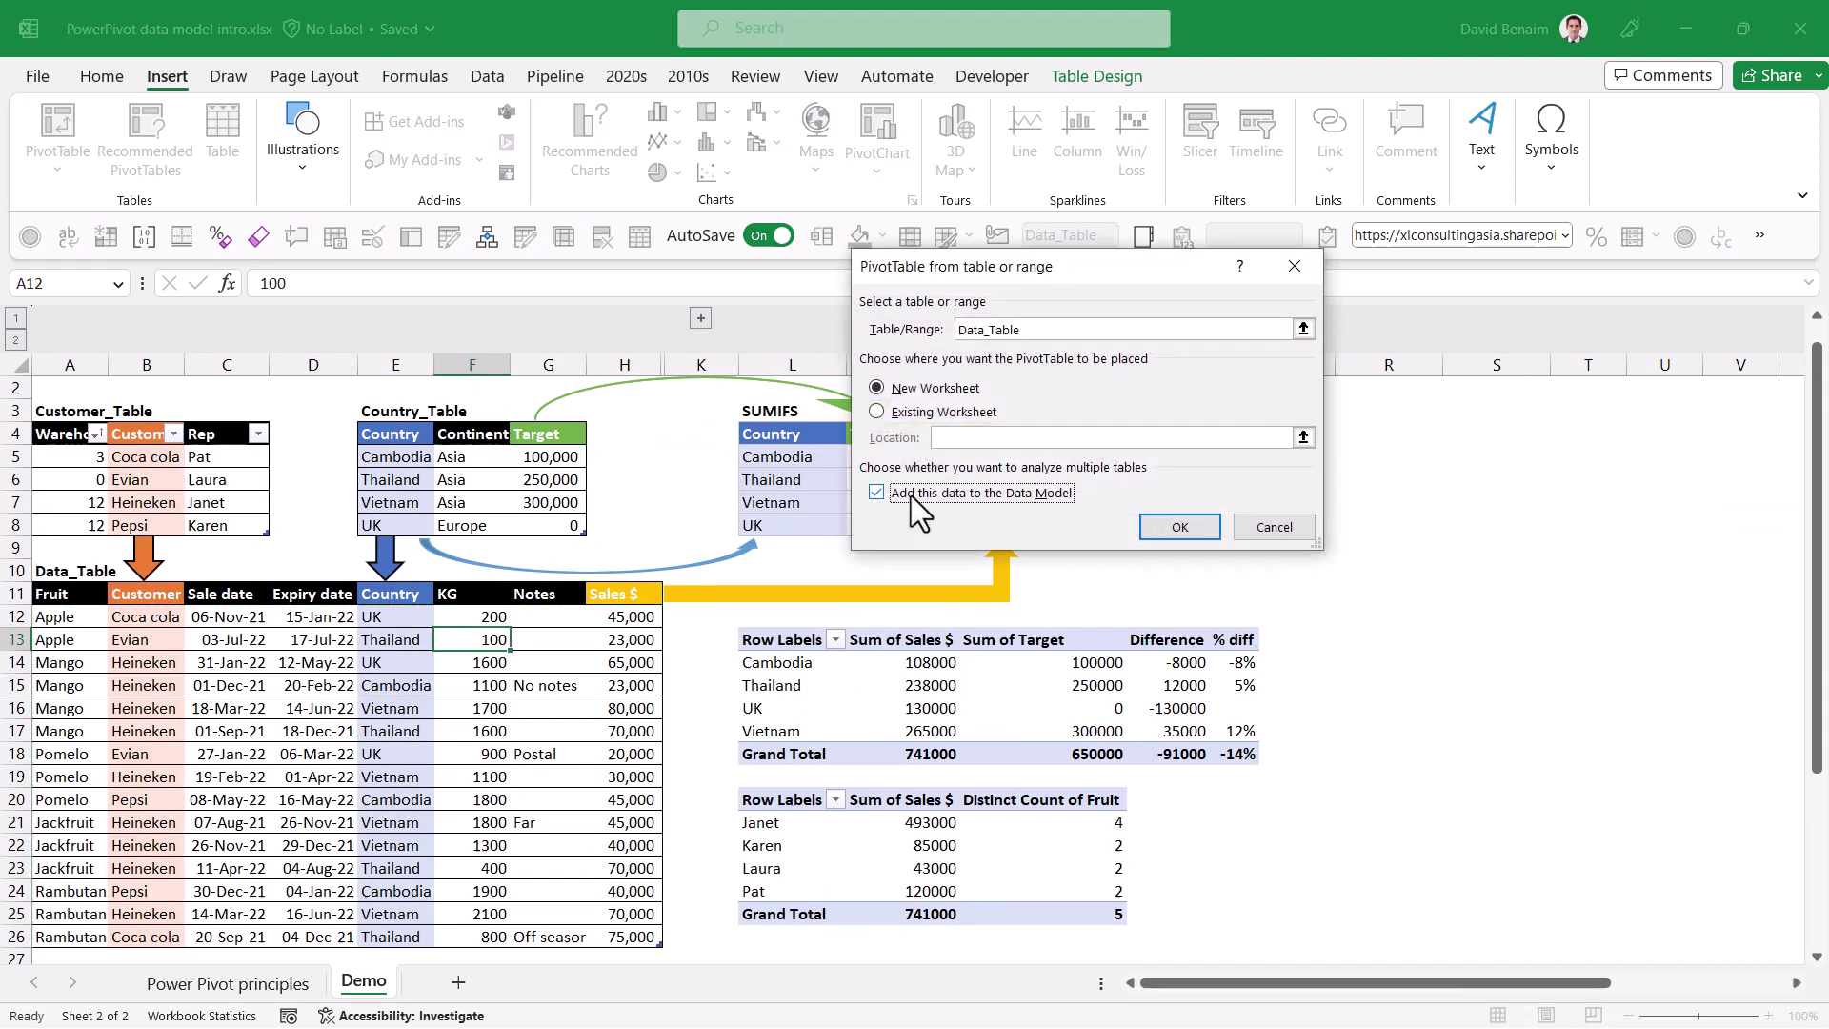
key("Escape")
left_click(905, 821)
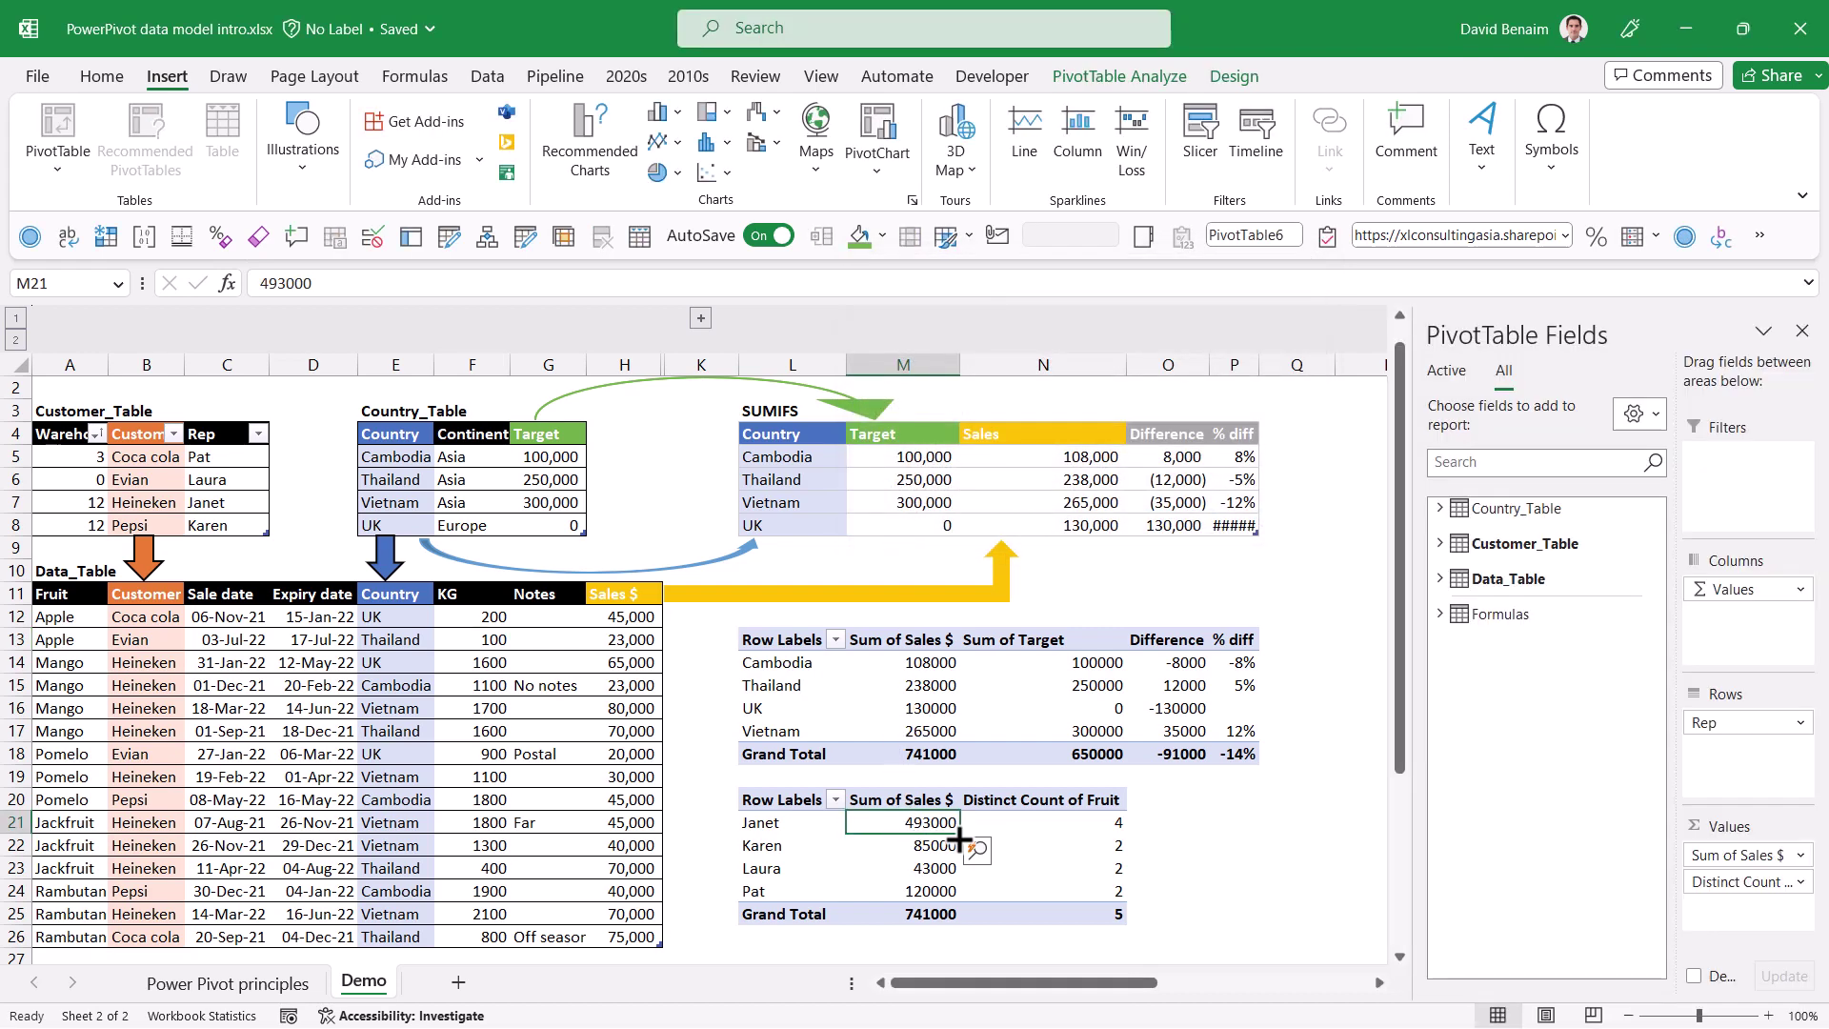
left_click(1134, 81)
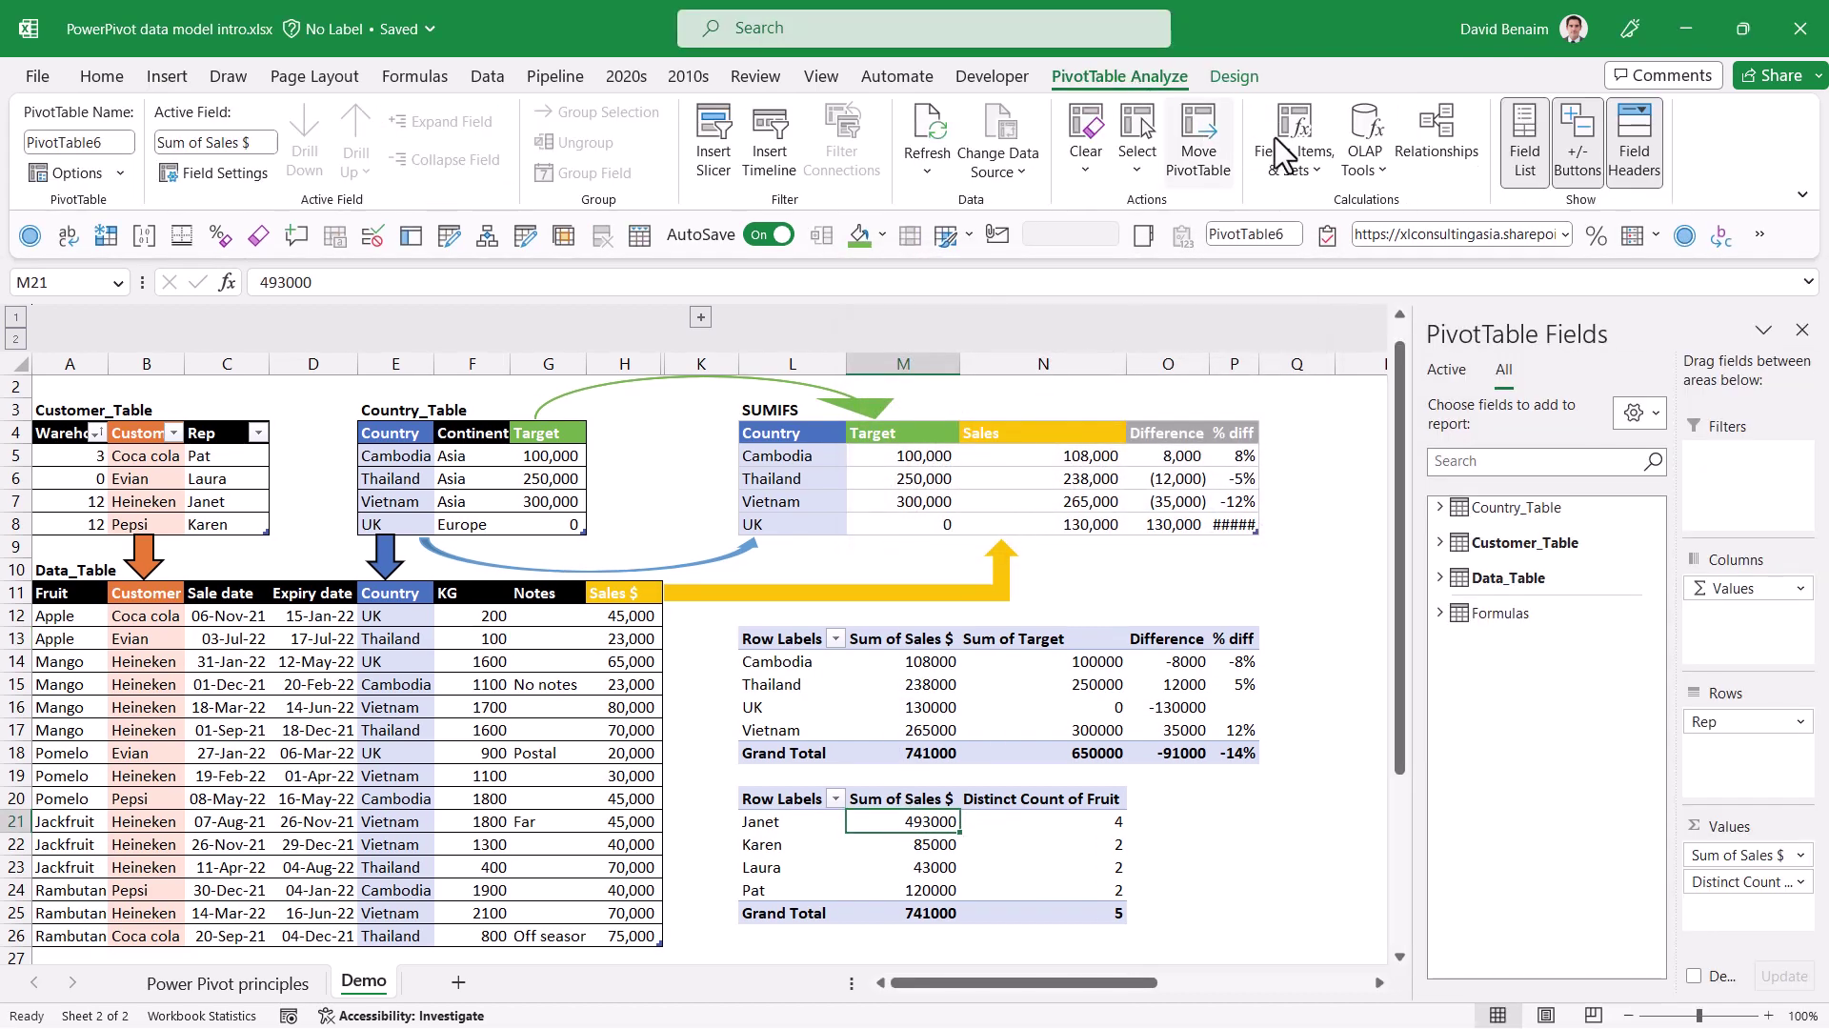
left_click(1369, 171)
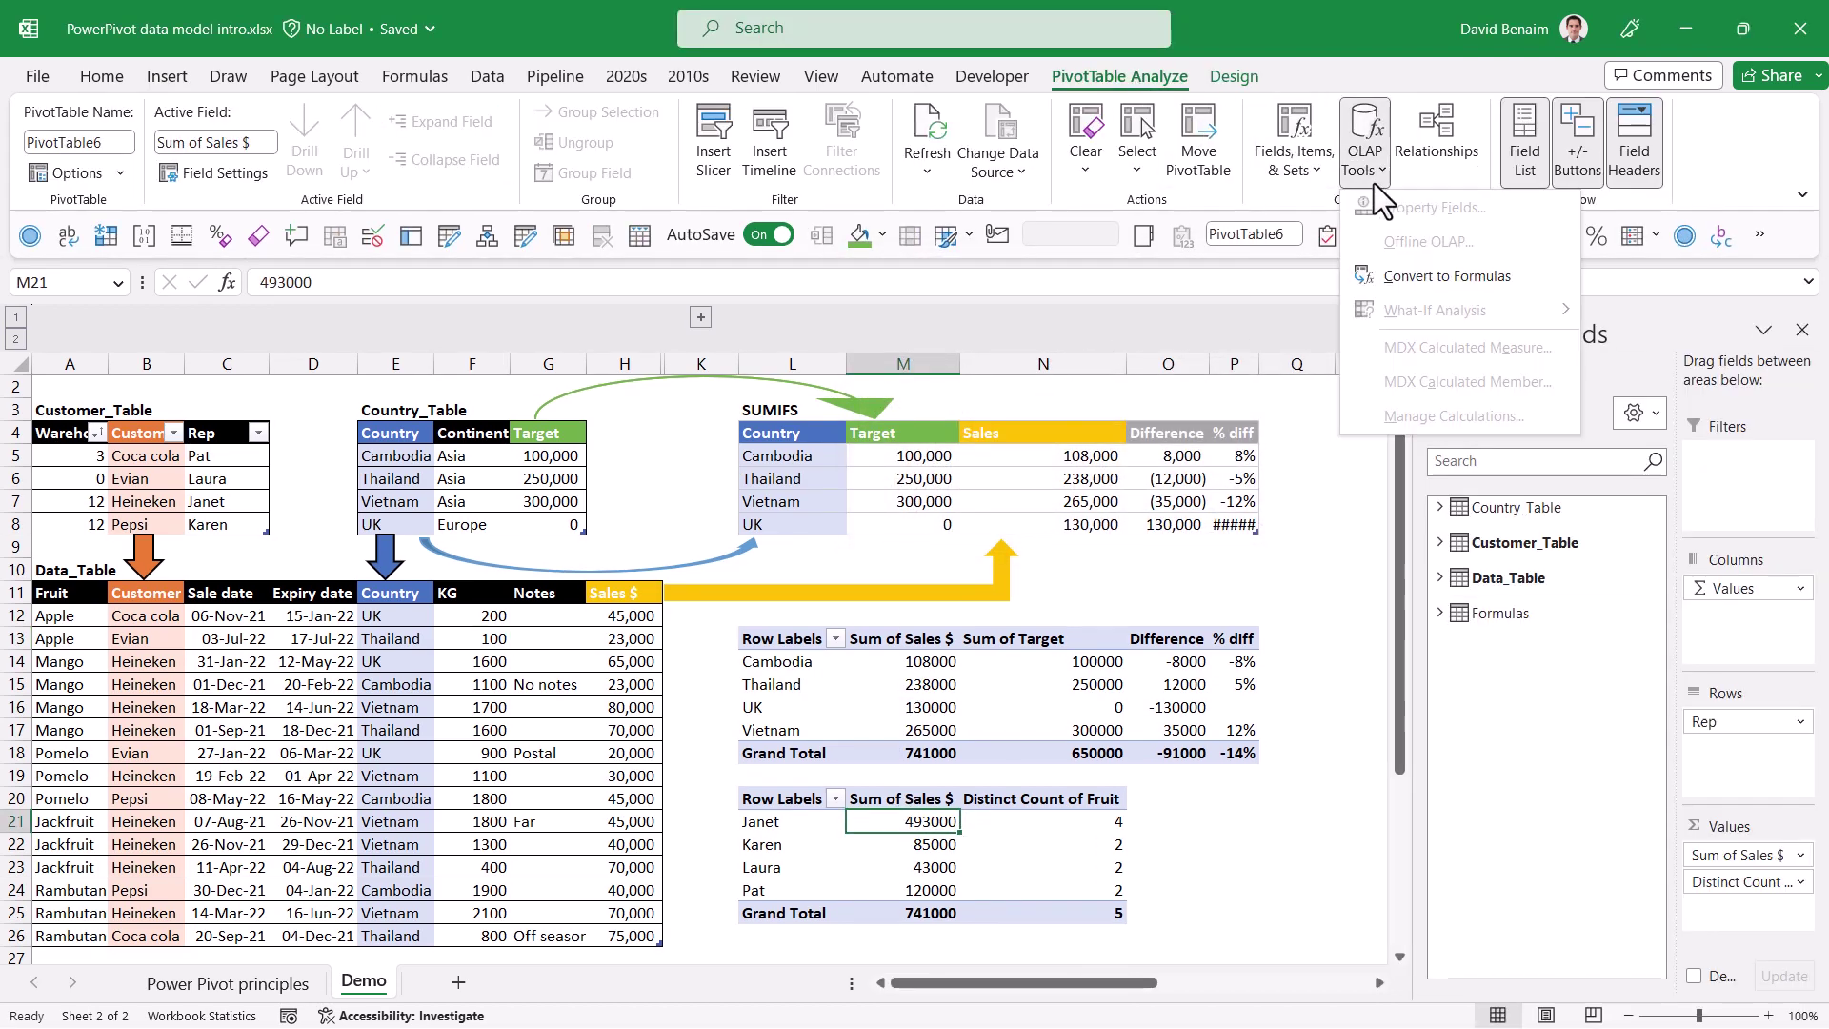
left_click(1447, 279)
- Move through the converted cells to inspect their formulas, including the CUBEMEMBER in L22
mouse_move(1112, 716)
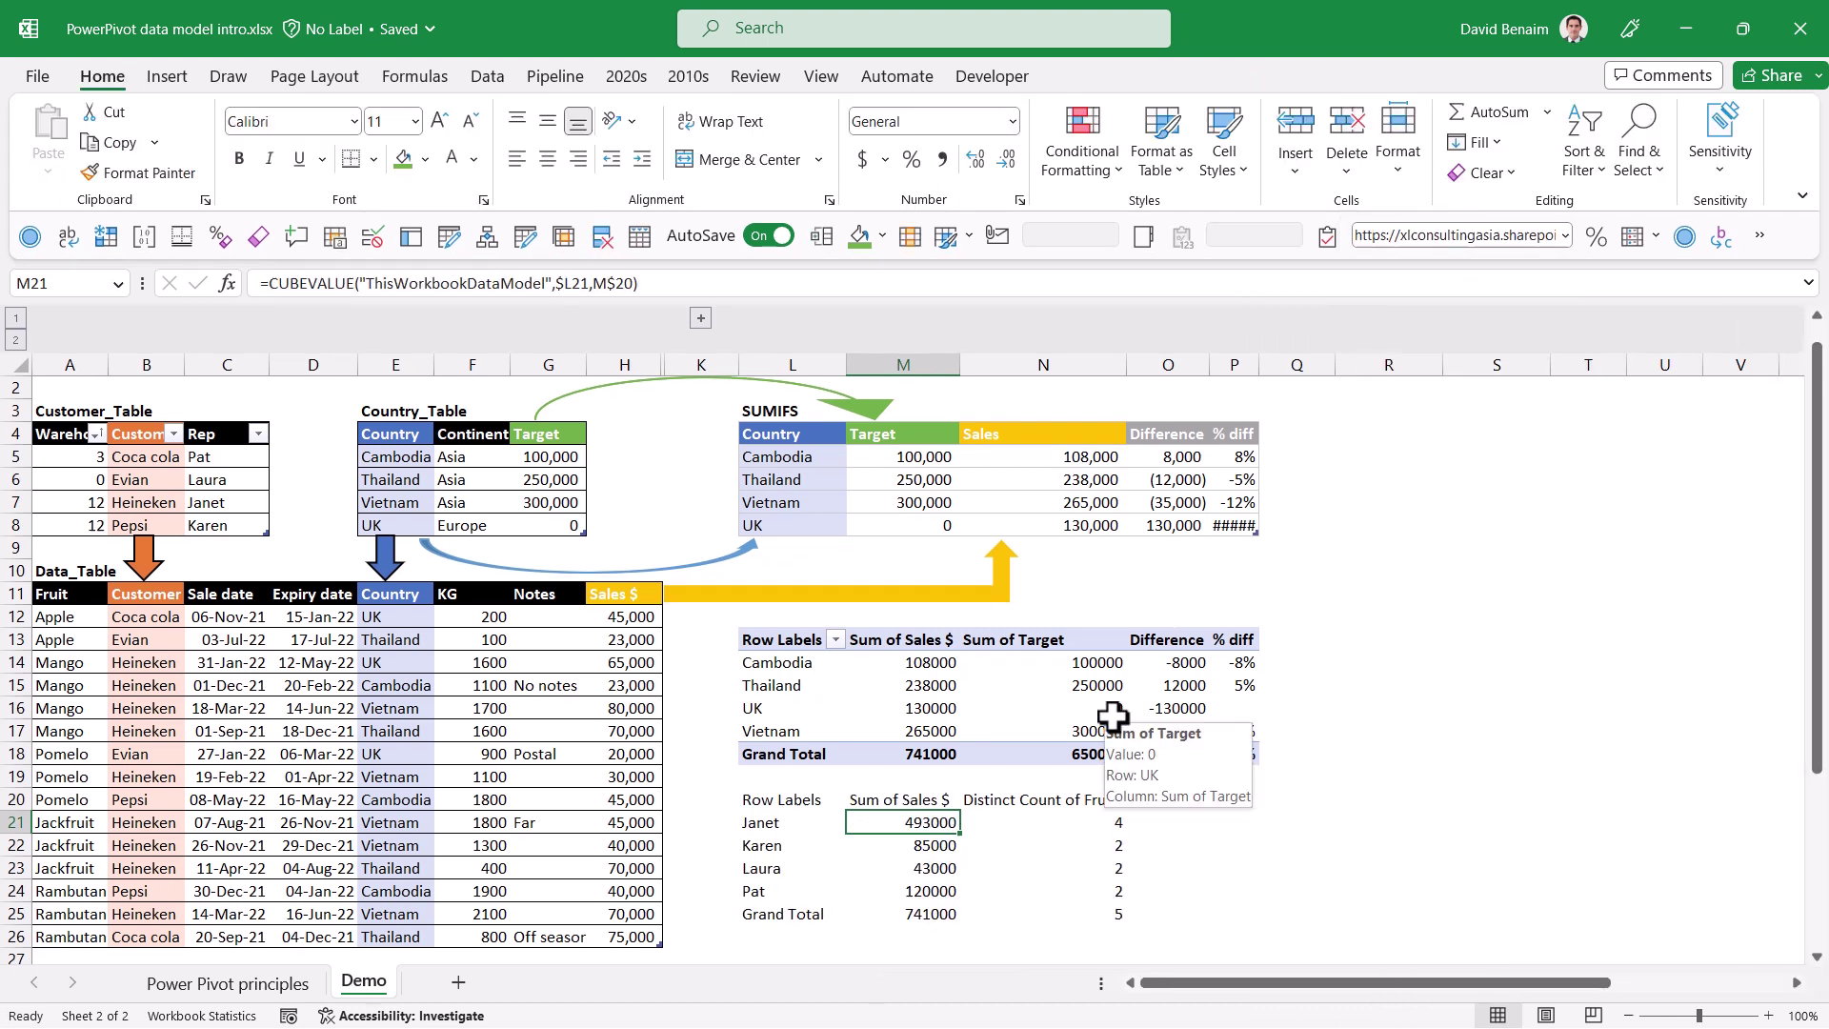
key("Down")
key("Left")
key("Down")
key("Down")
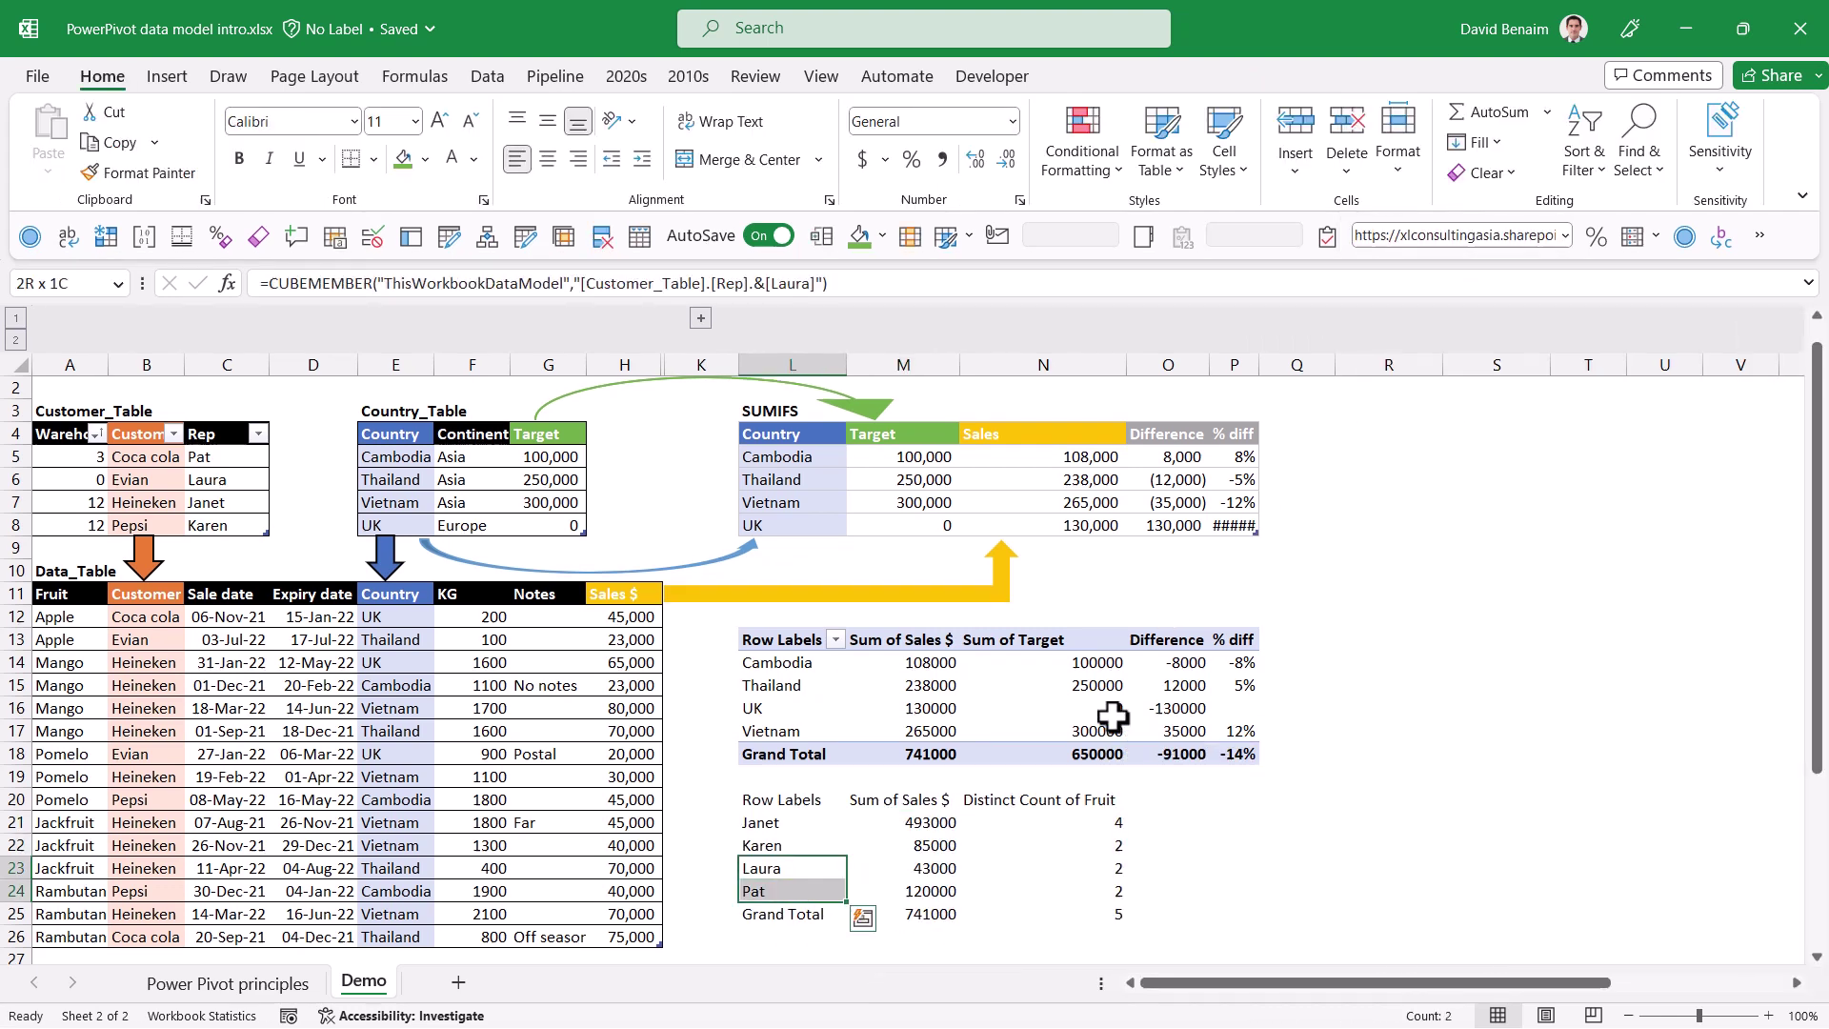
key("Up")
key("Right")
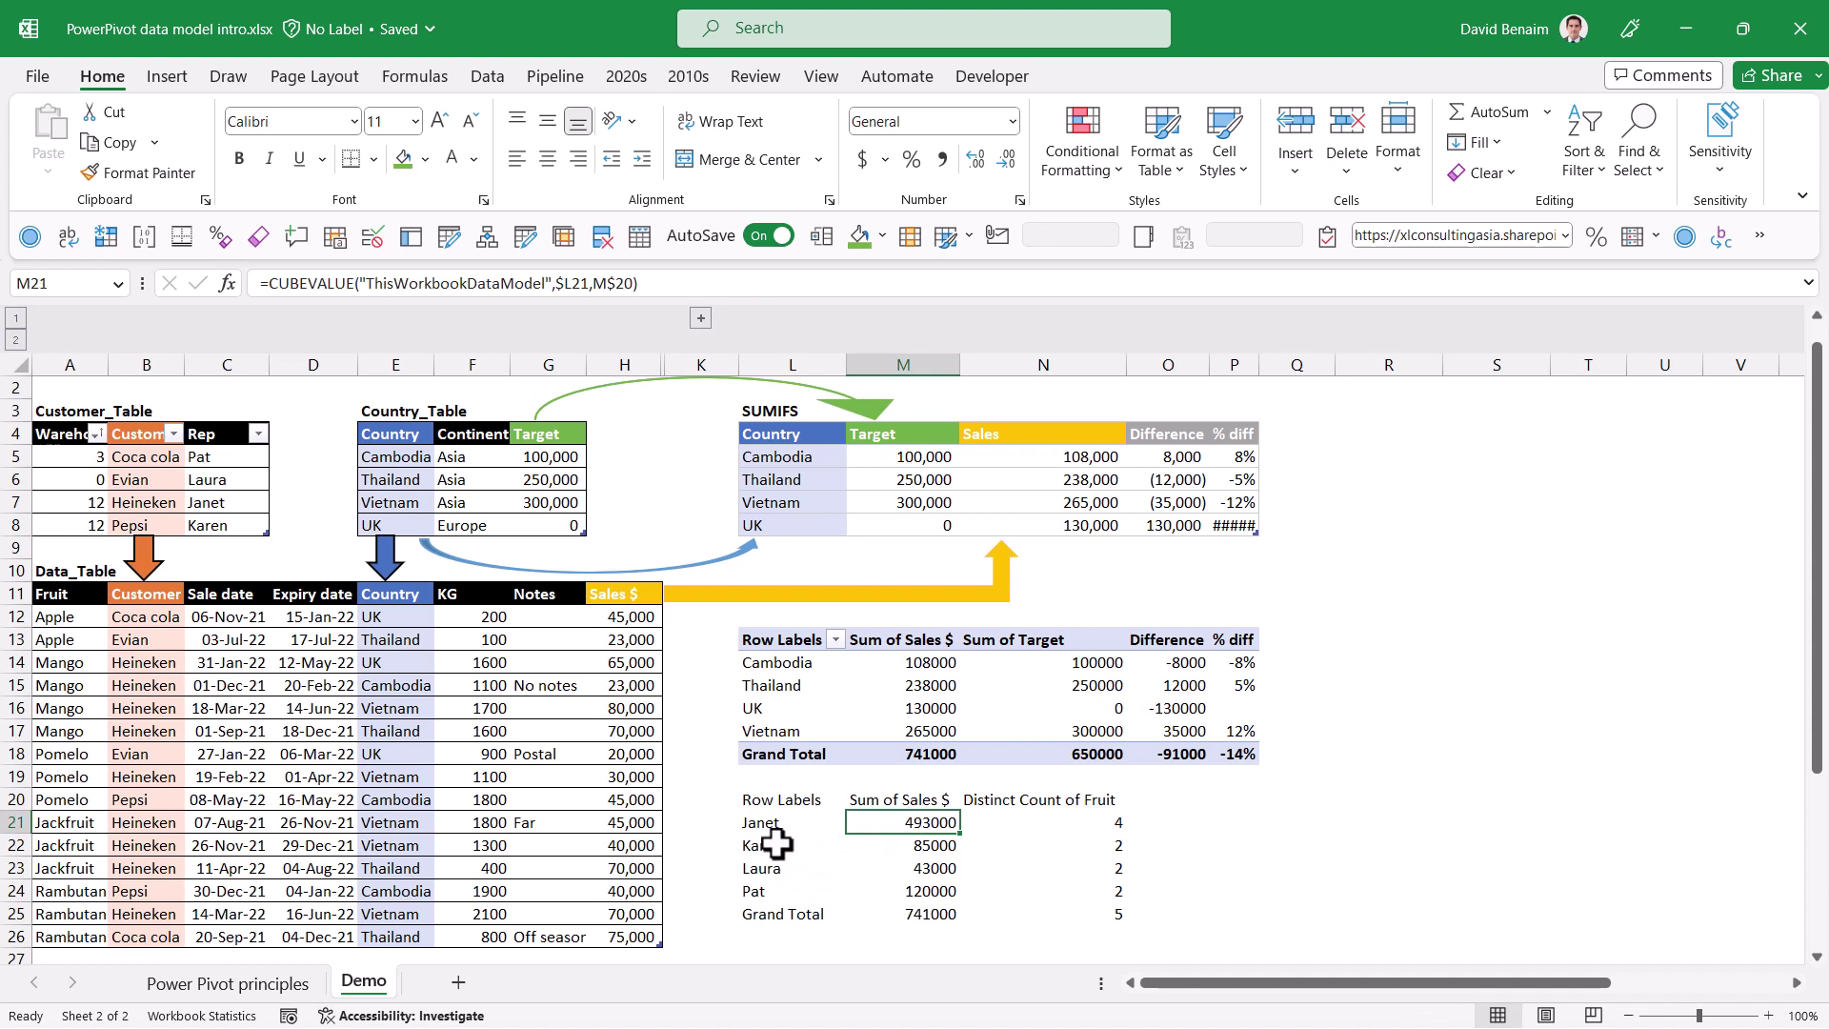
left_click(775, 845)
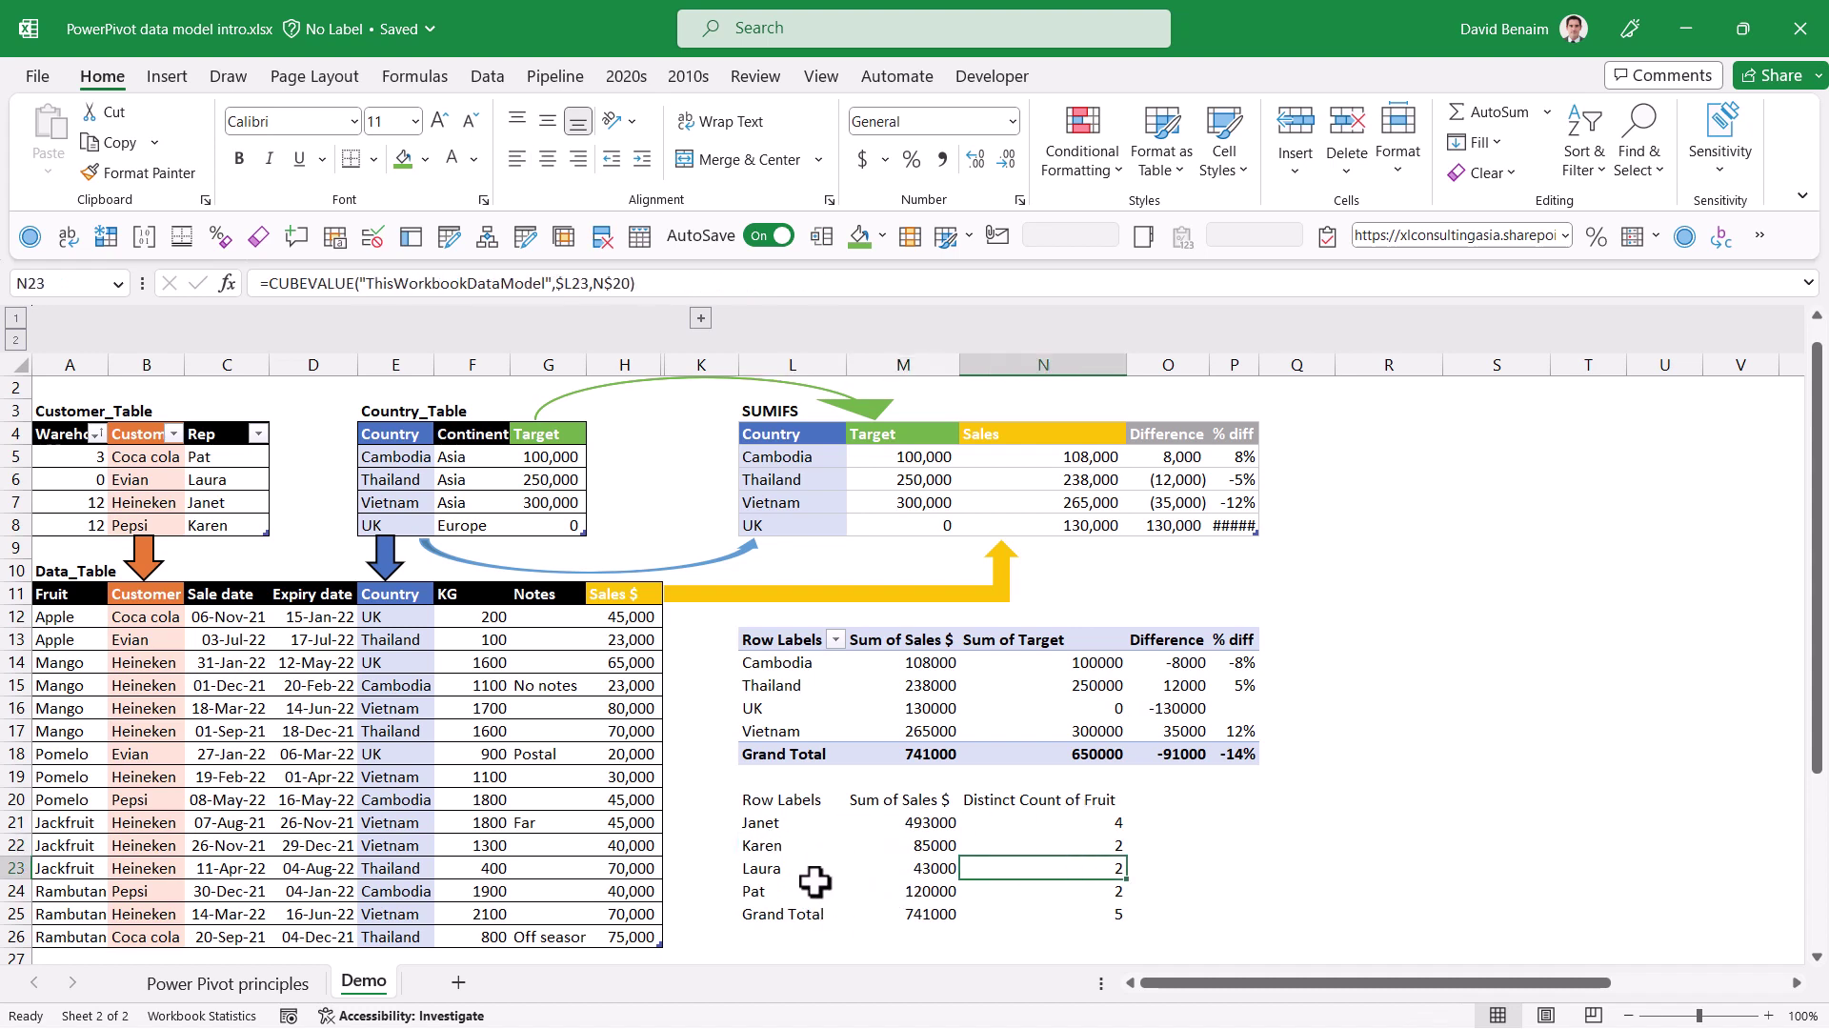
- Move the last three rows L23:N25 to S21:U23
left_click_drag(816, 877, 1090, 910)
key("ctrl+x")
left_click(1481, 825)
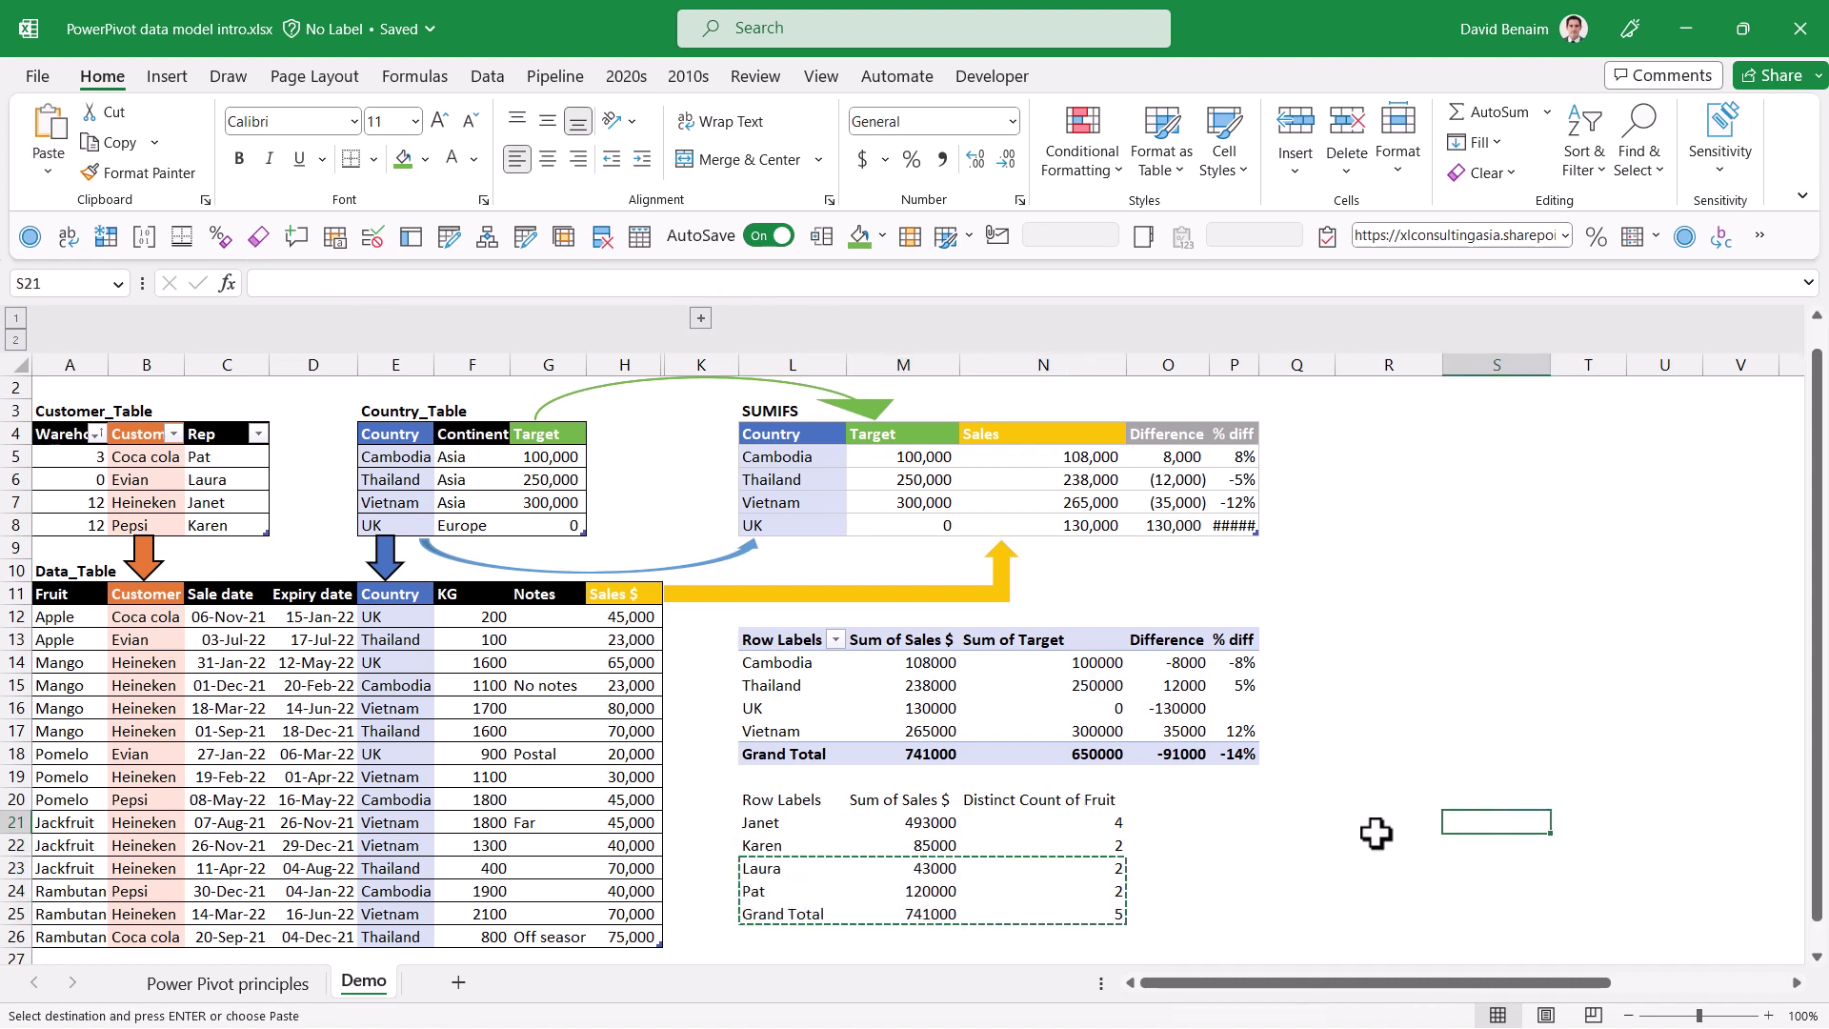
key("ctrl+v")
- Copy the 85000 and 2 values from M22:N22 into M25:N25
left_click_drag(941, 844, 1055, 848)
key("ctrl+c")
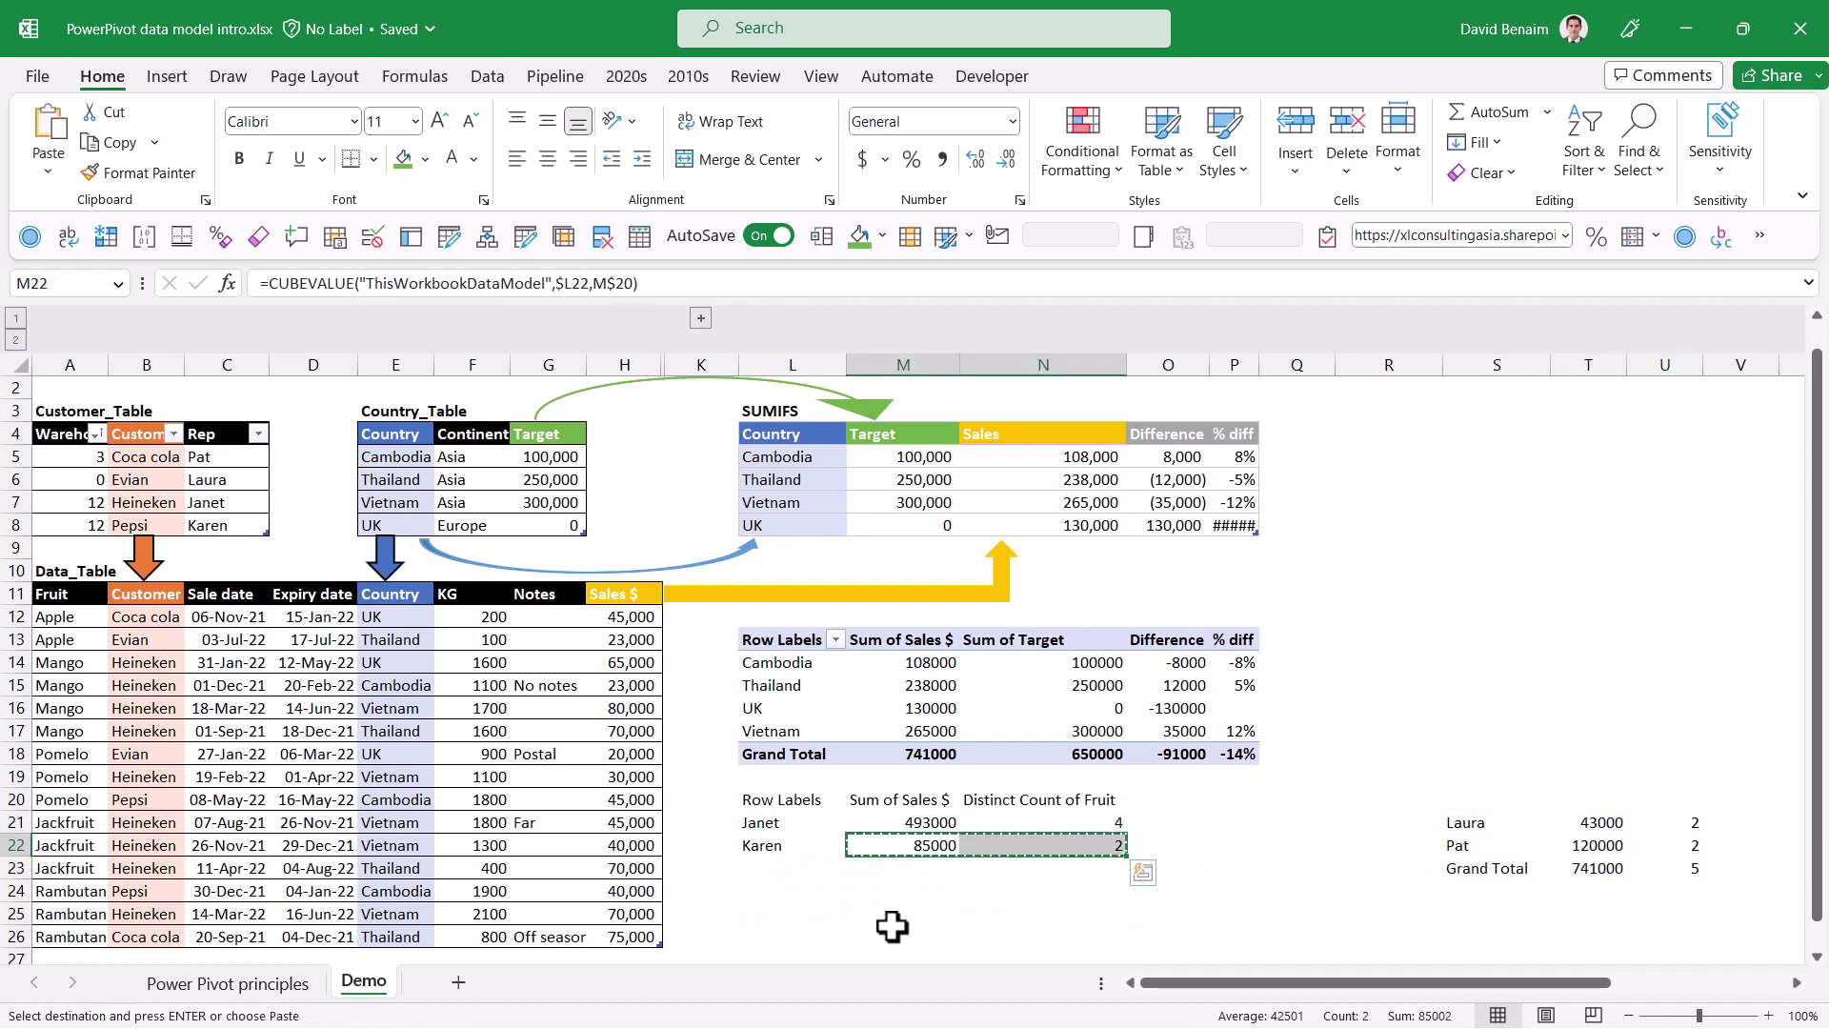
left_click(868, 913)
key("ctrl+v")
- Clear S22:U22 and check the CUBEVALUE formula in T21 still calculates
left_click_drag(1462, 845, 1676, 845)
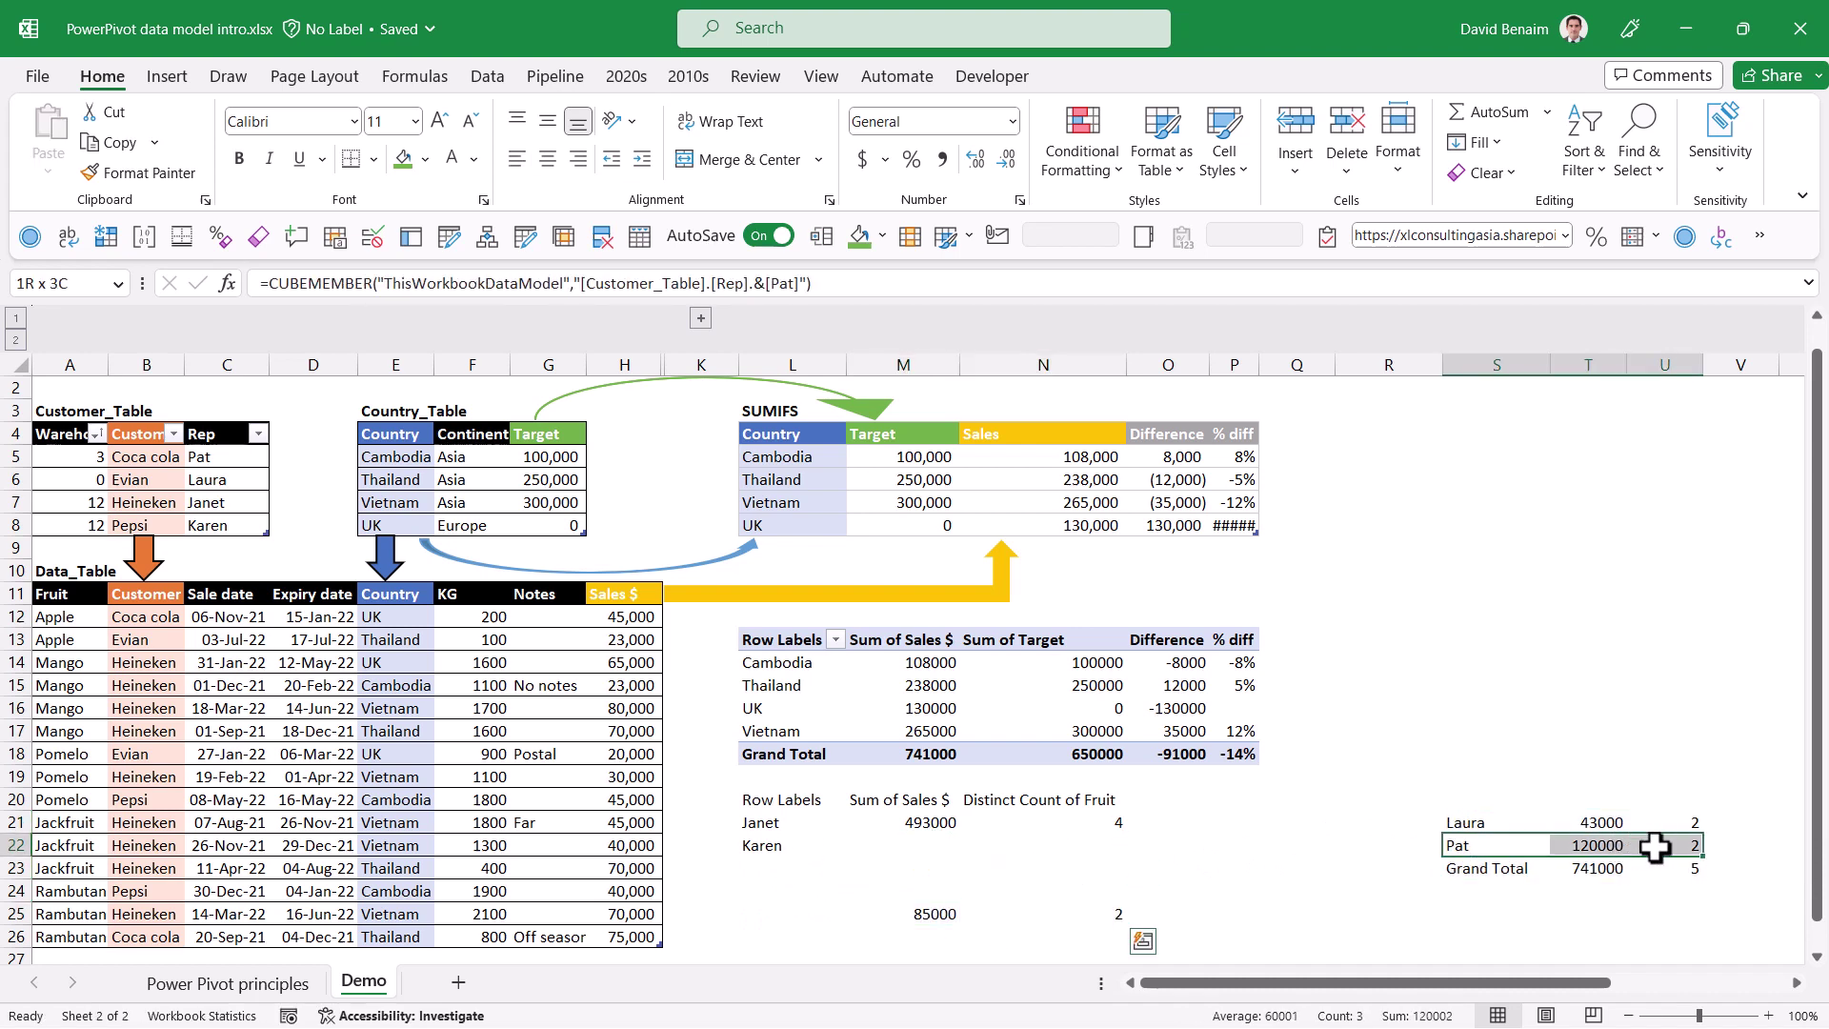
key("Delete")
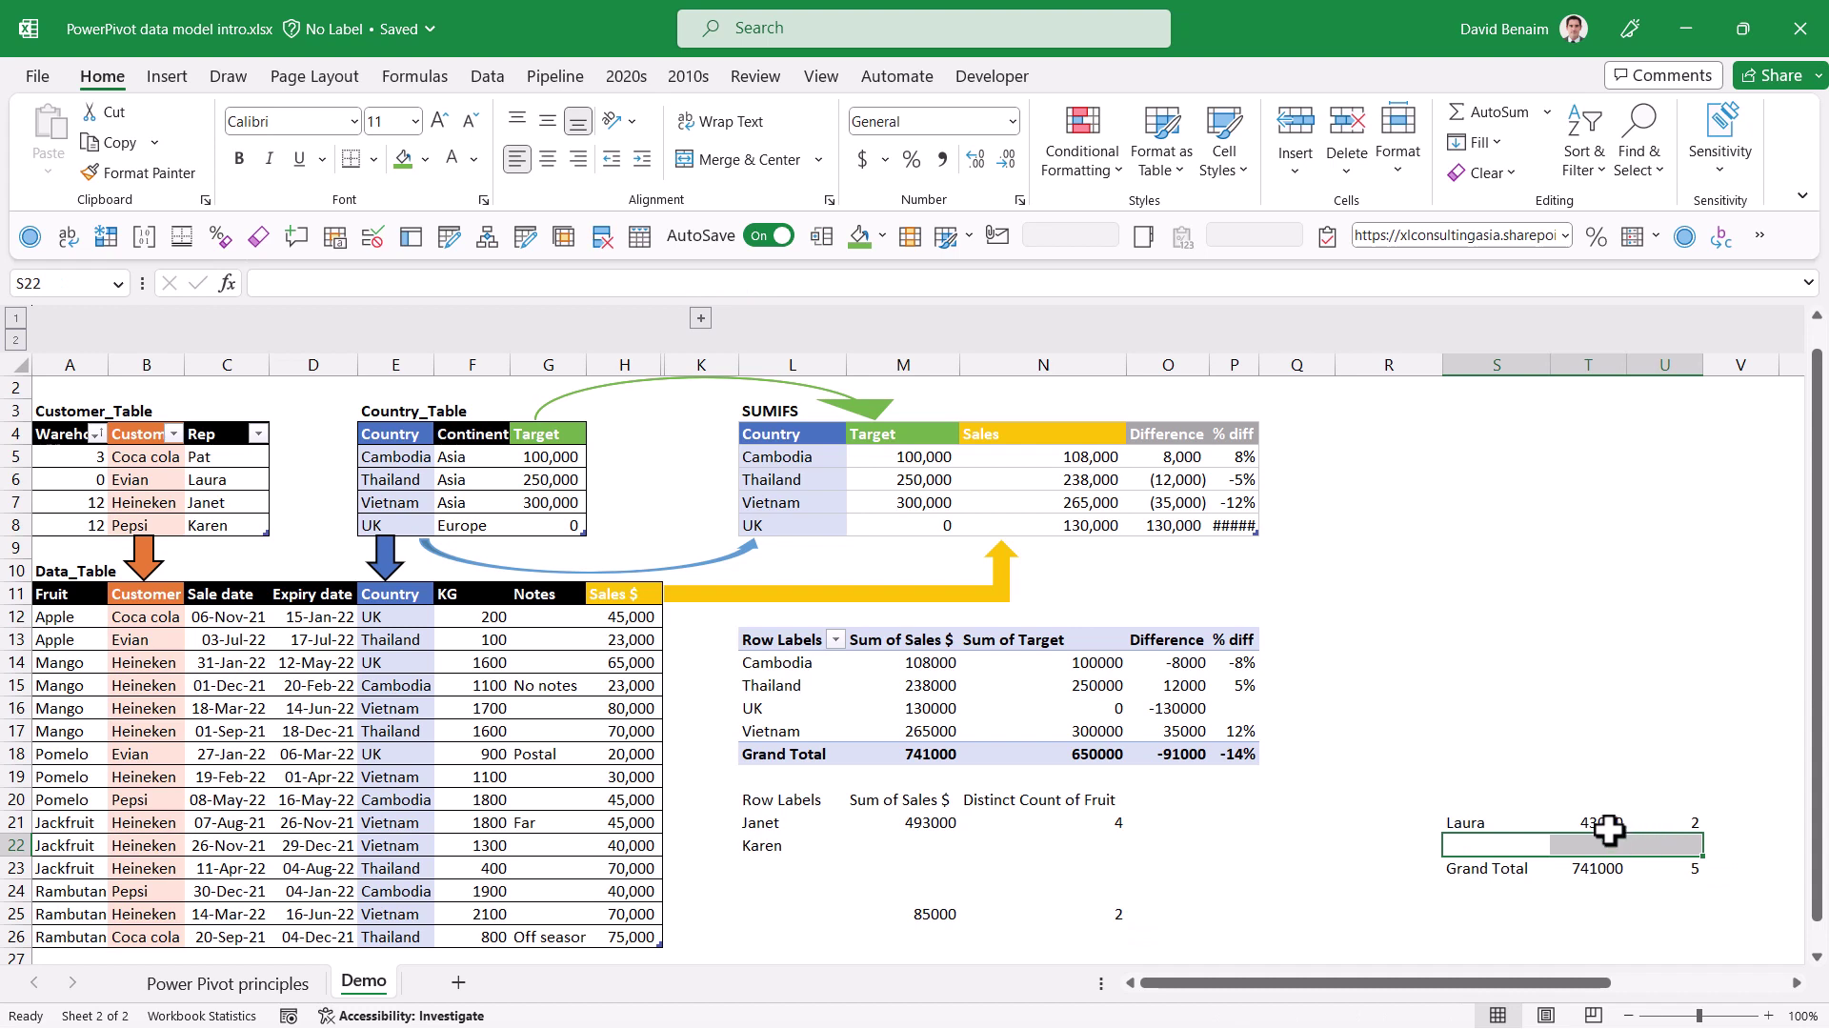
left_click(1581, 819)
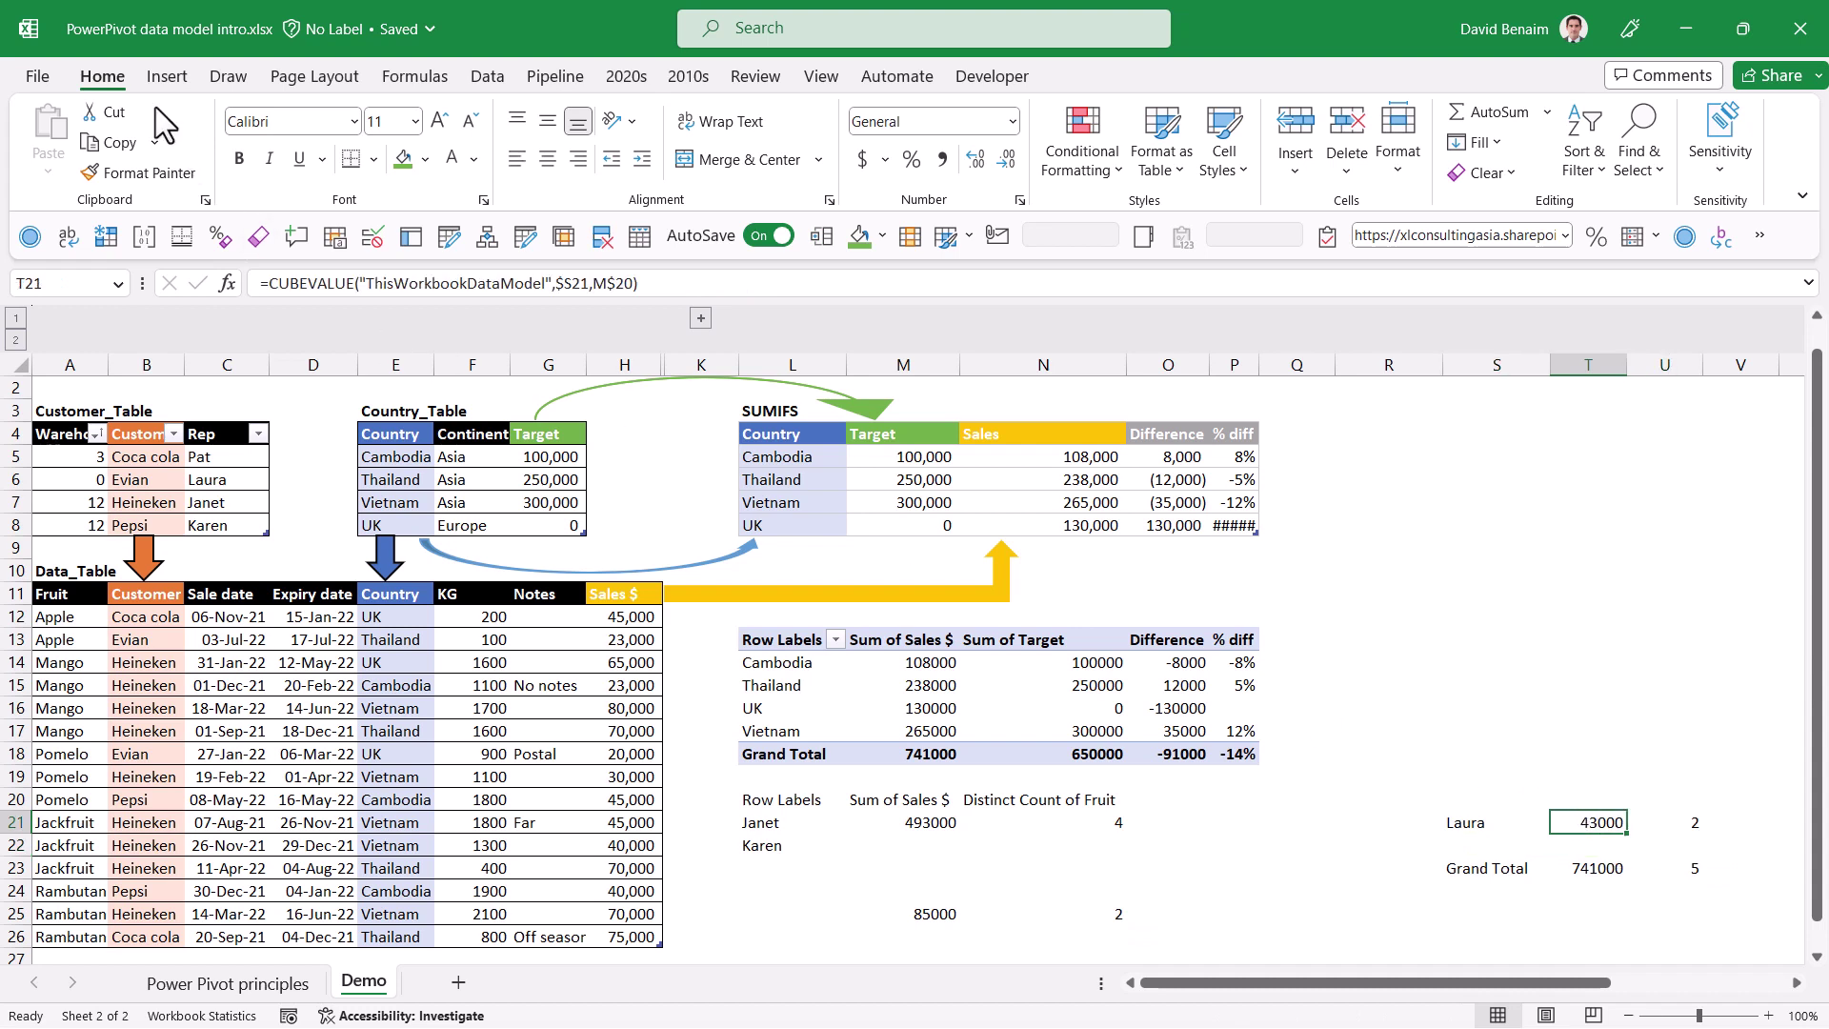
left_click(485, 81)
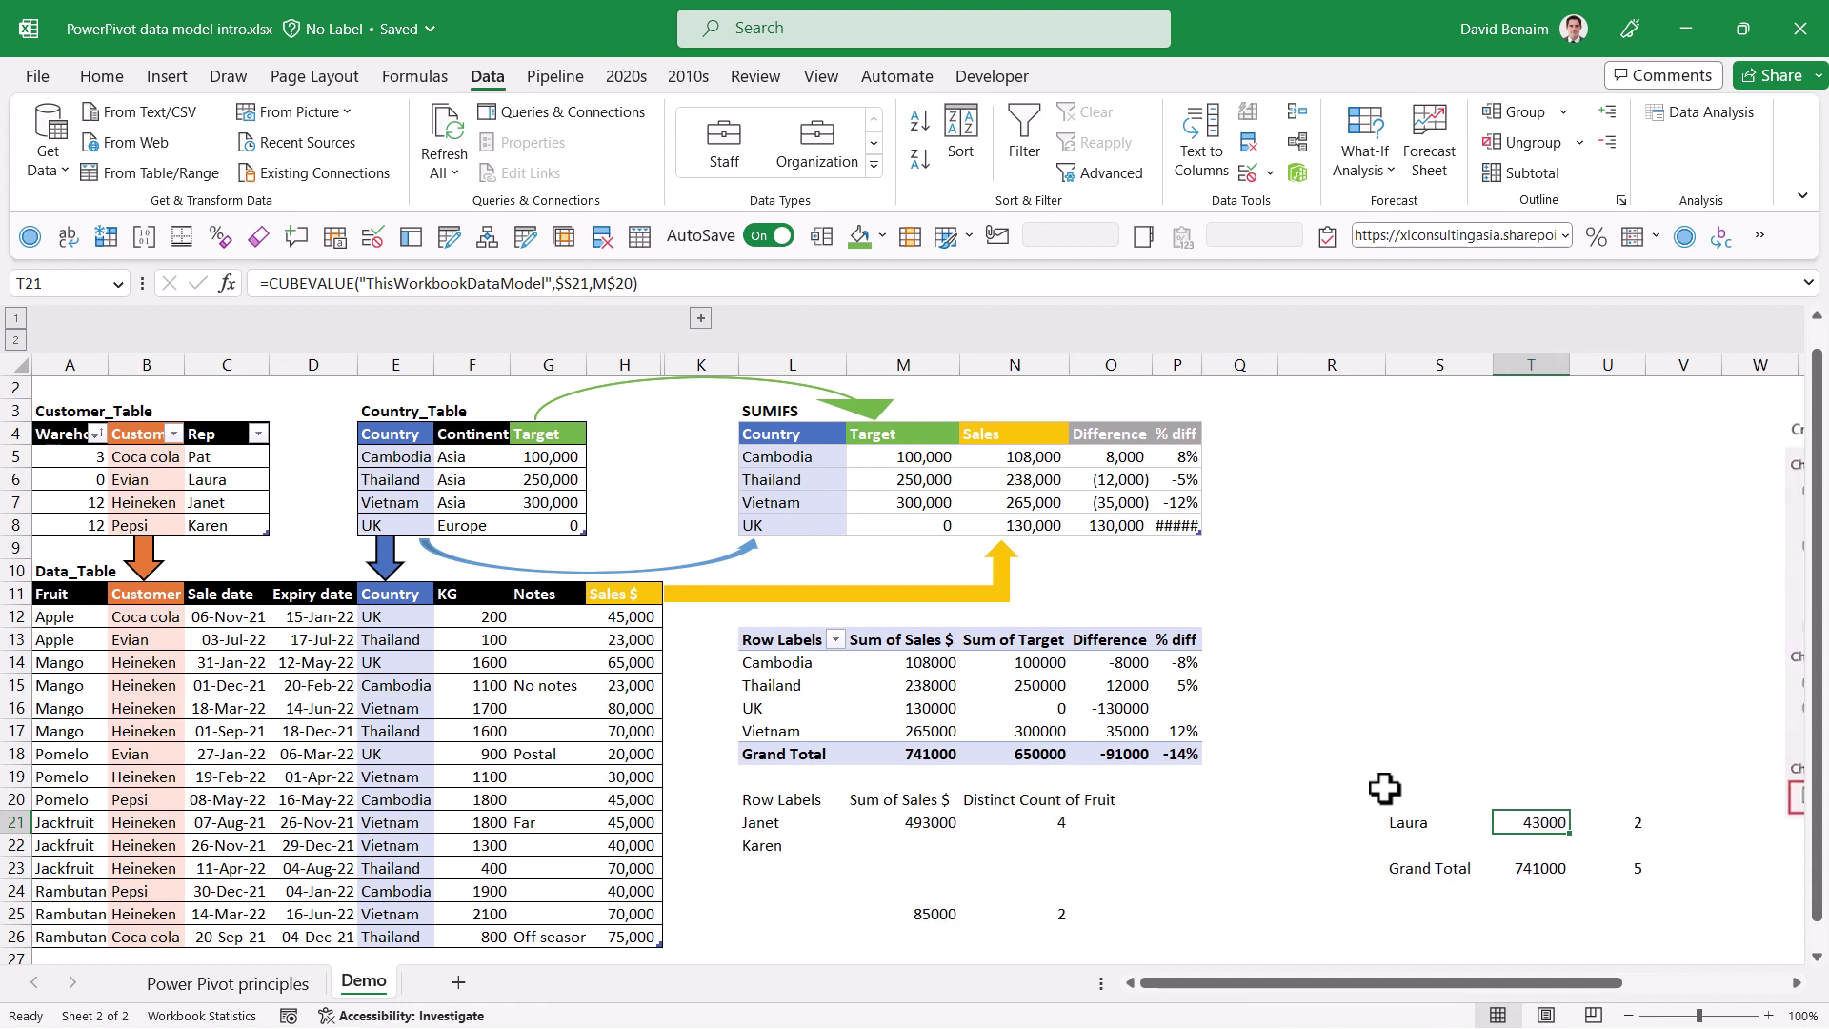
left_click(1330, 647)
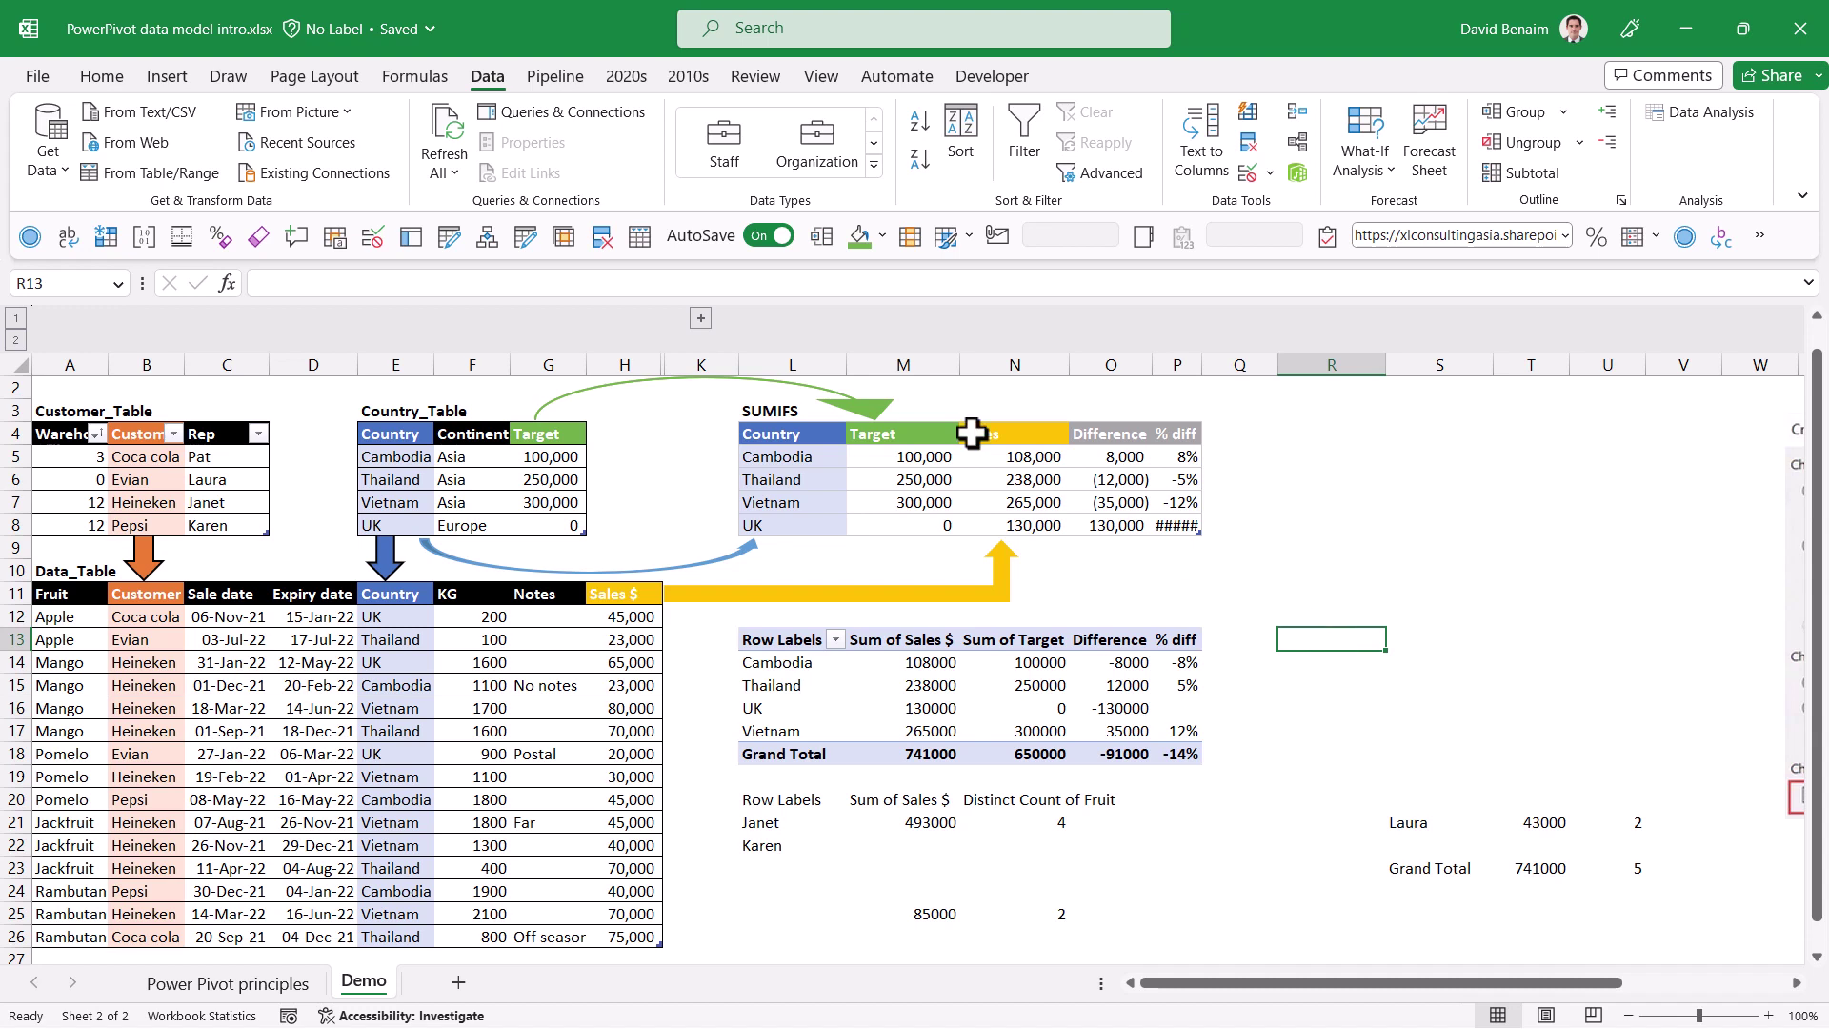
- Open the Power Pivot window and browse its Design and Advanced ribbon commands
left_click(1297, 173)
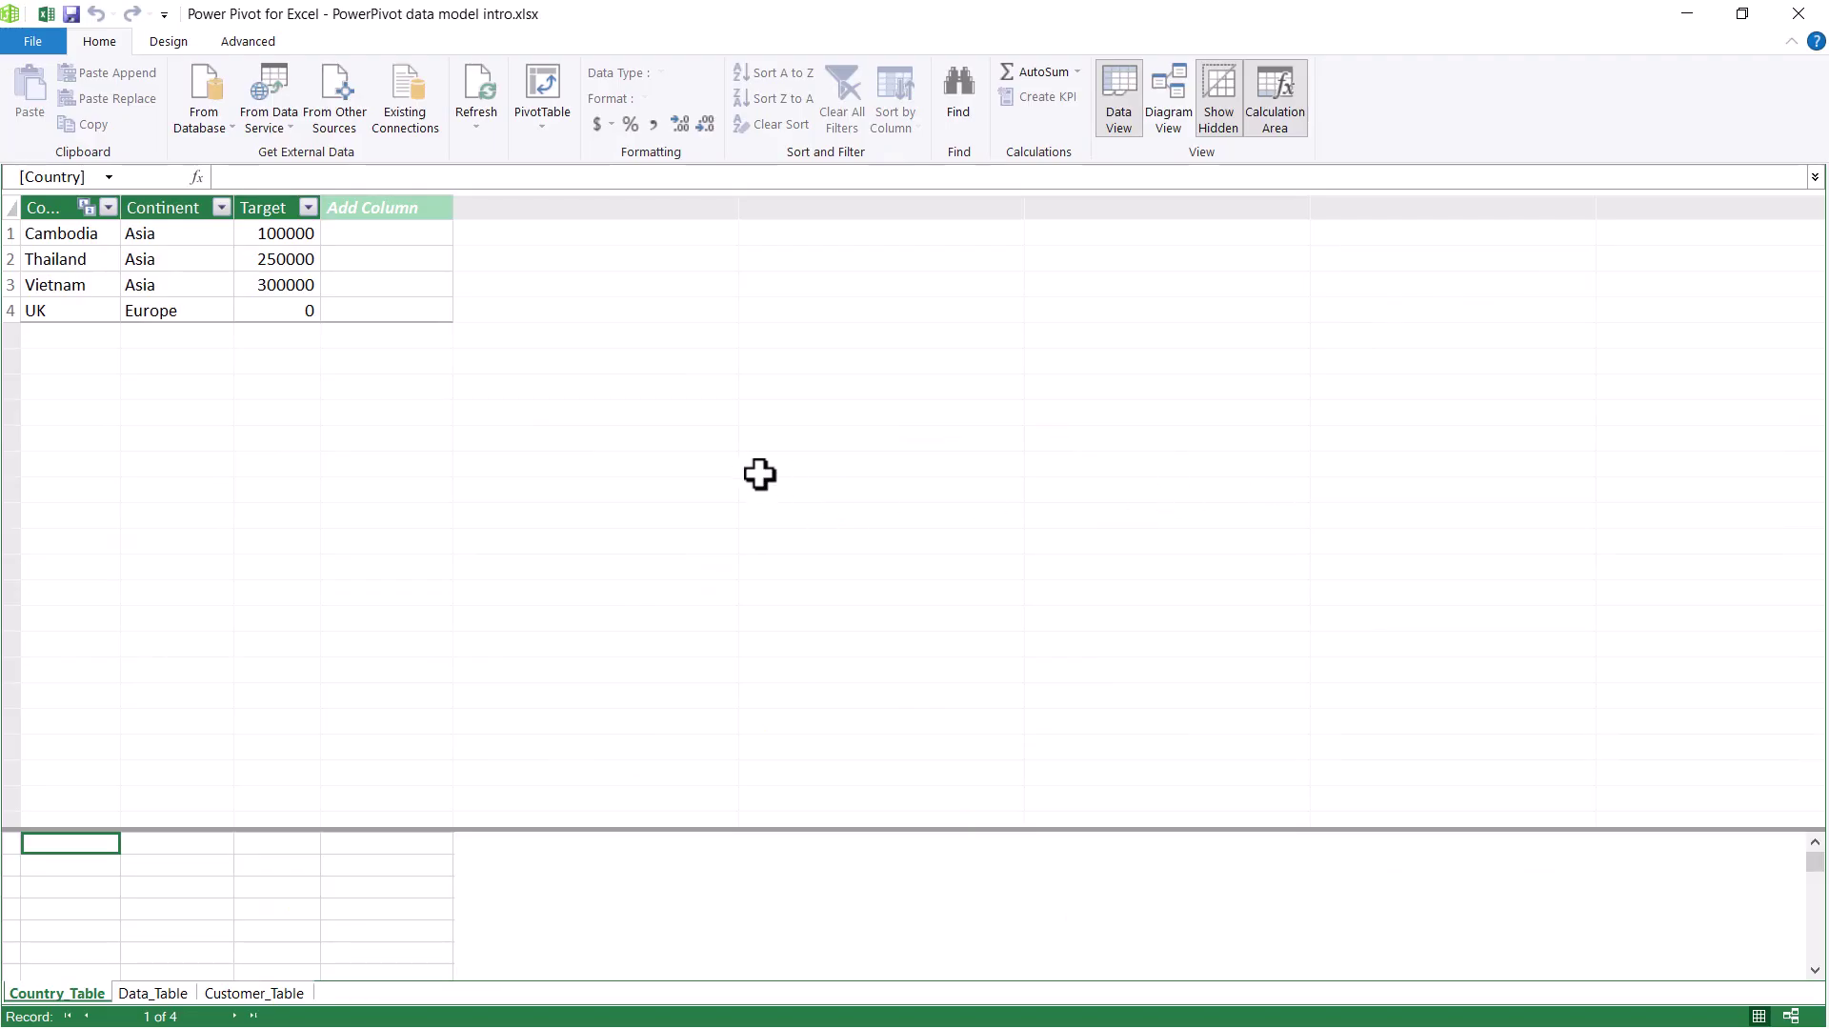
left_click(159, 48)
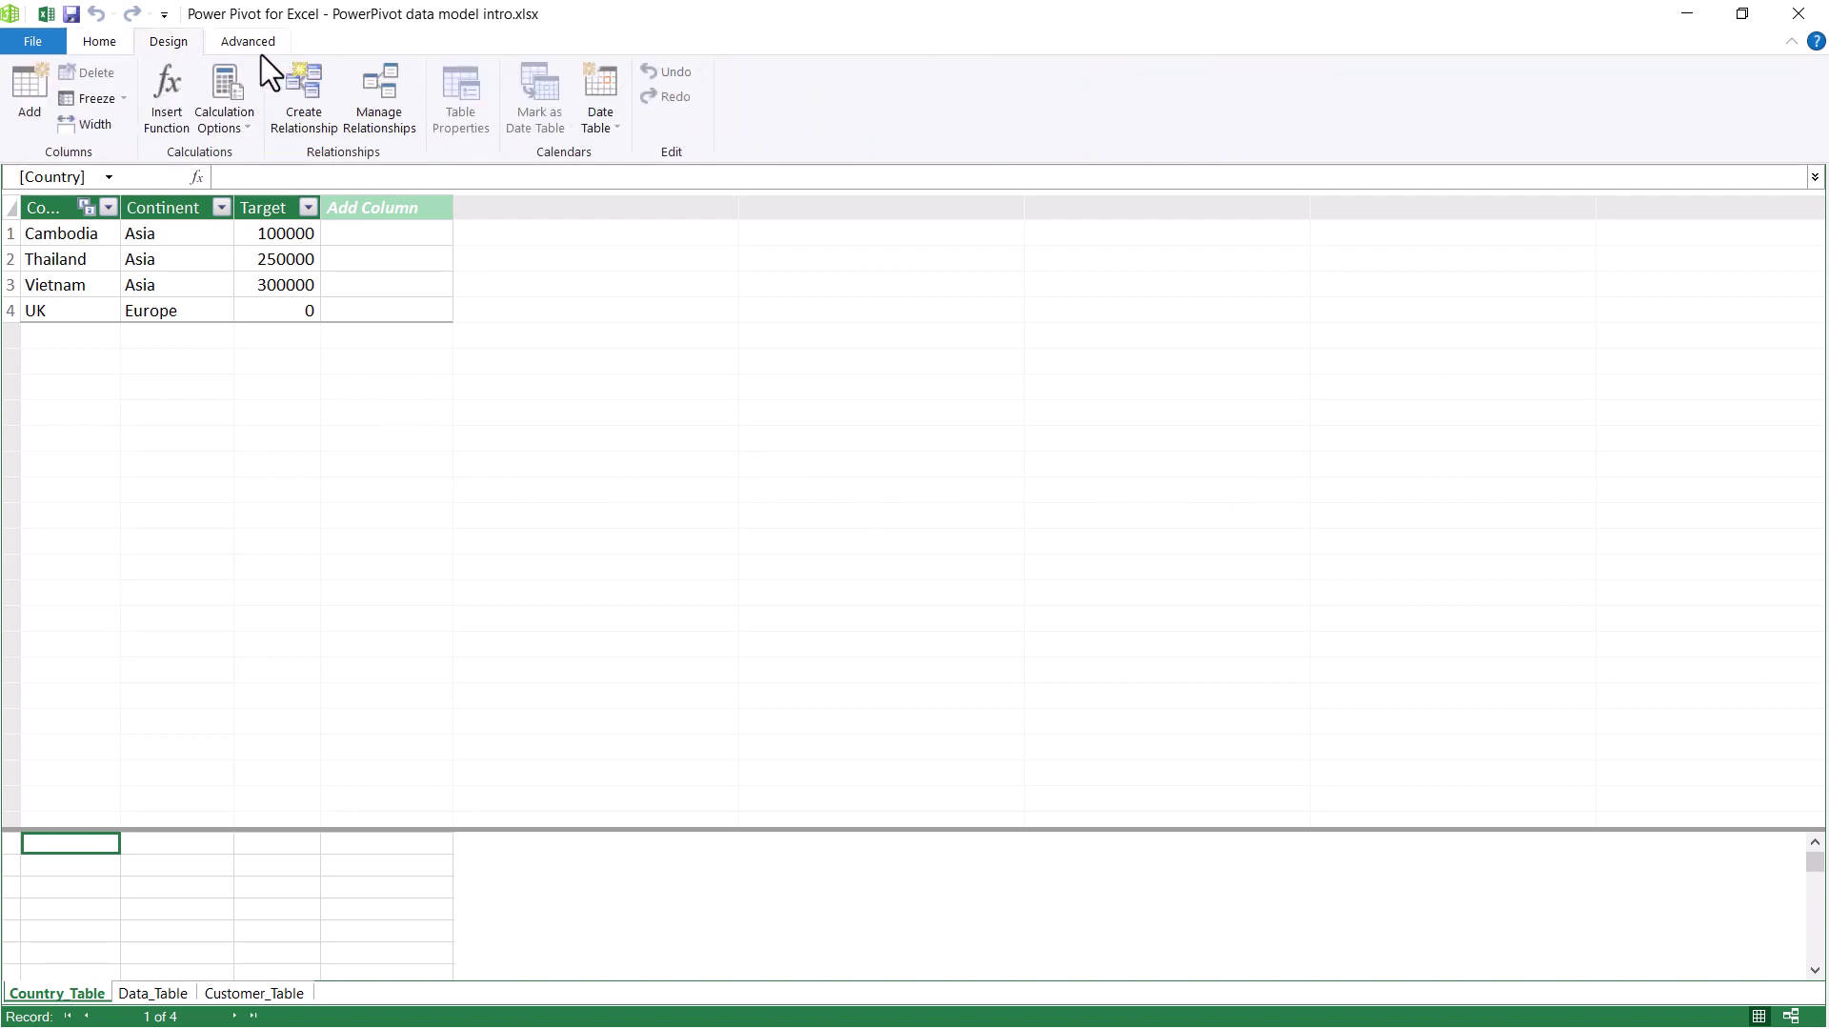
left_click(256, 50)
left_click(168, 49)
left_click(129, 42)
- Show the relationship diagram, rearrange Customer_Table and Country_Table, then return to Data View
left_click(1163, 98)
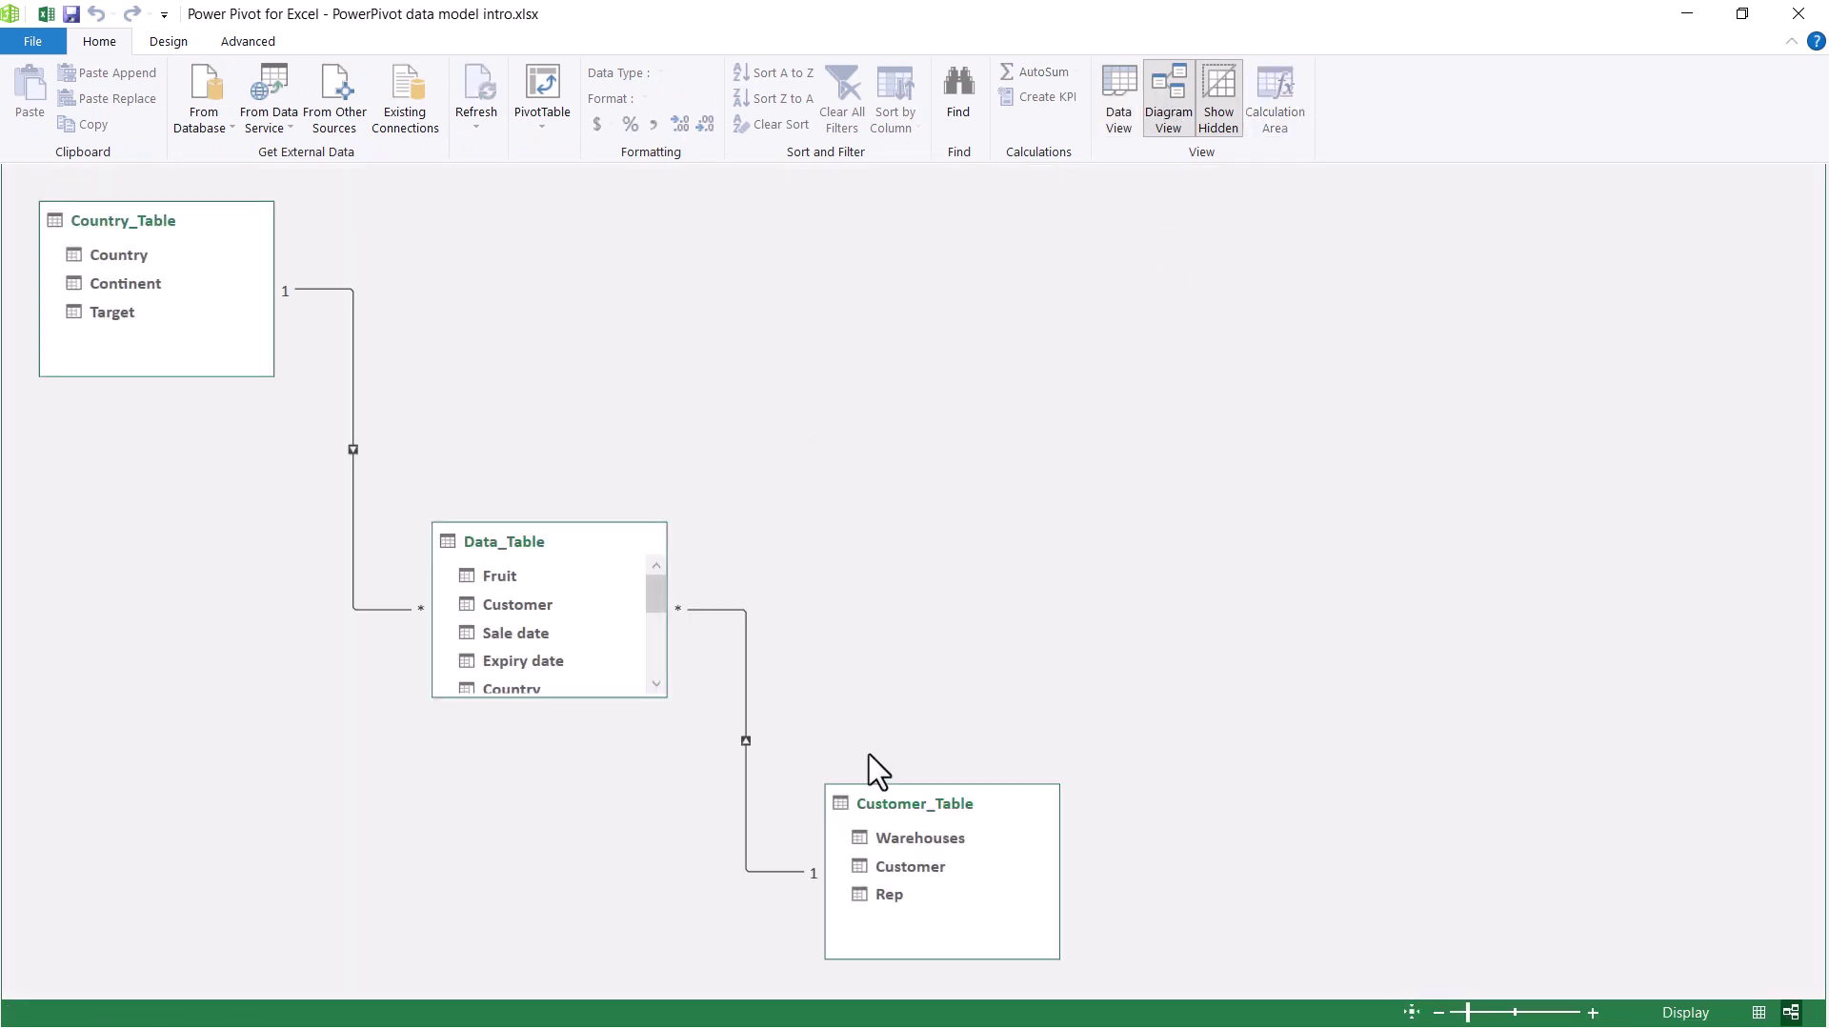
left_click_drag(918, 797, 715, 225)
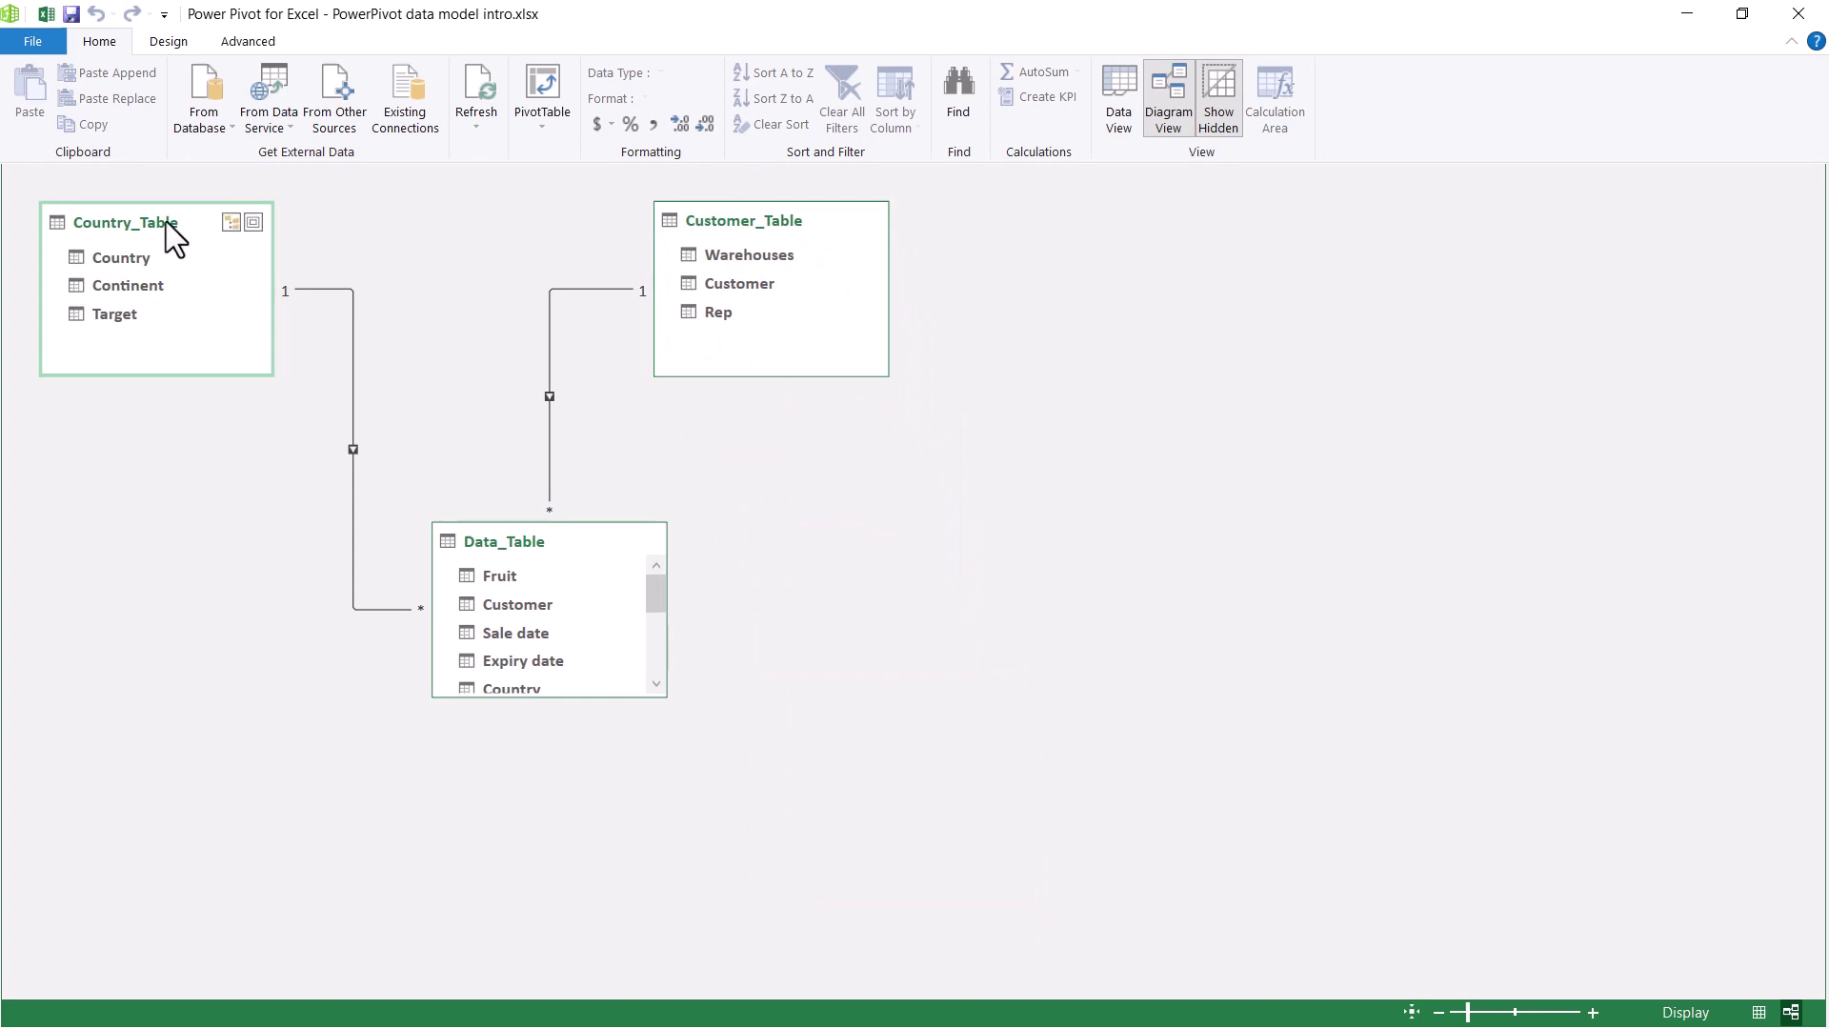
left_click_drag(170, 223, 366, 223)
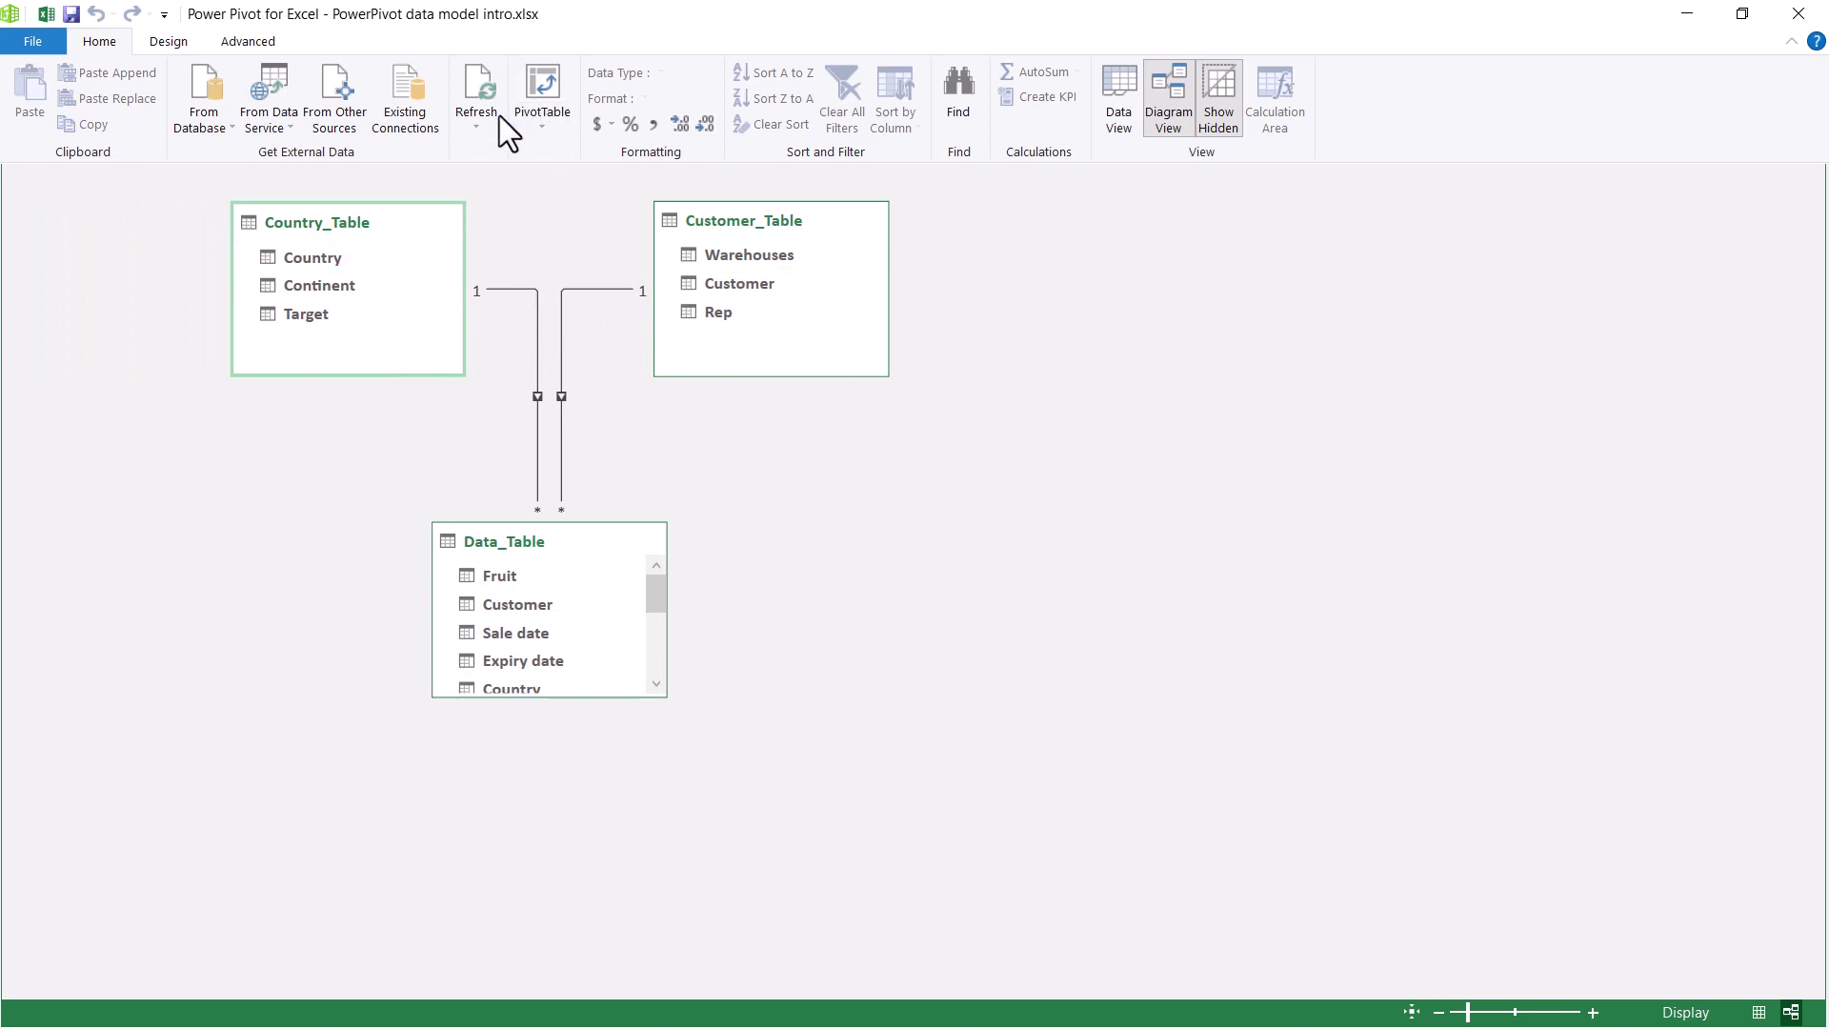
left_click(1118, 116)
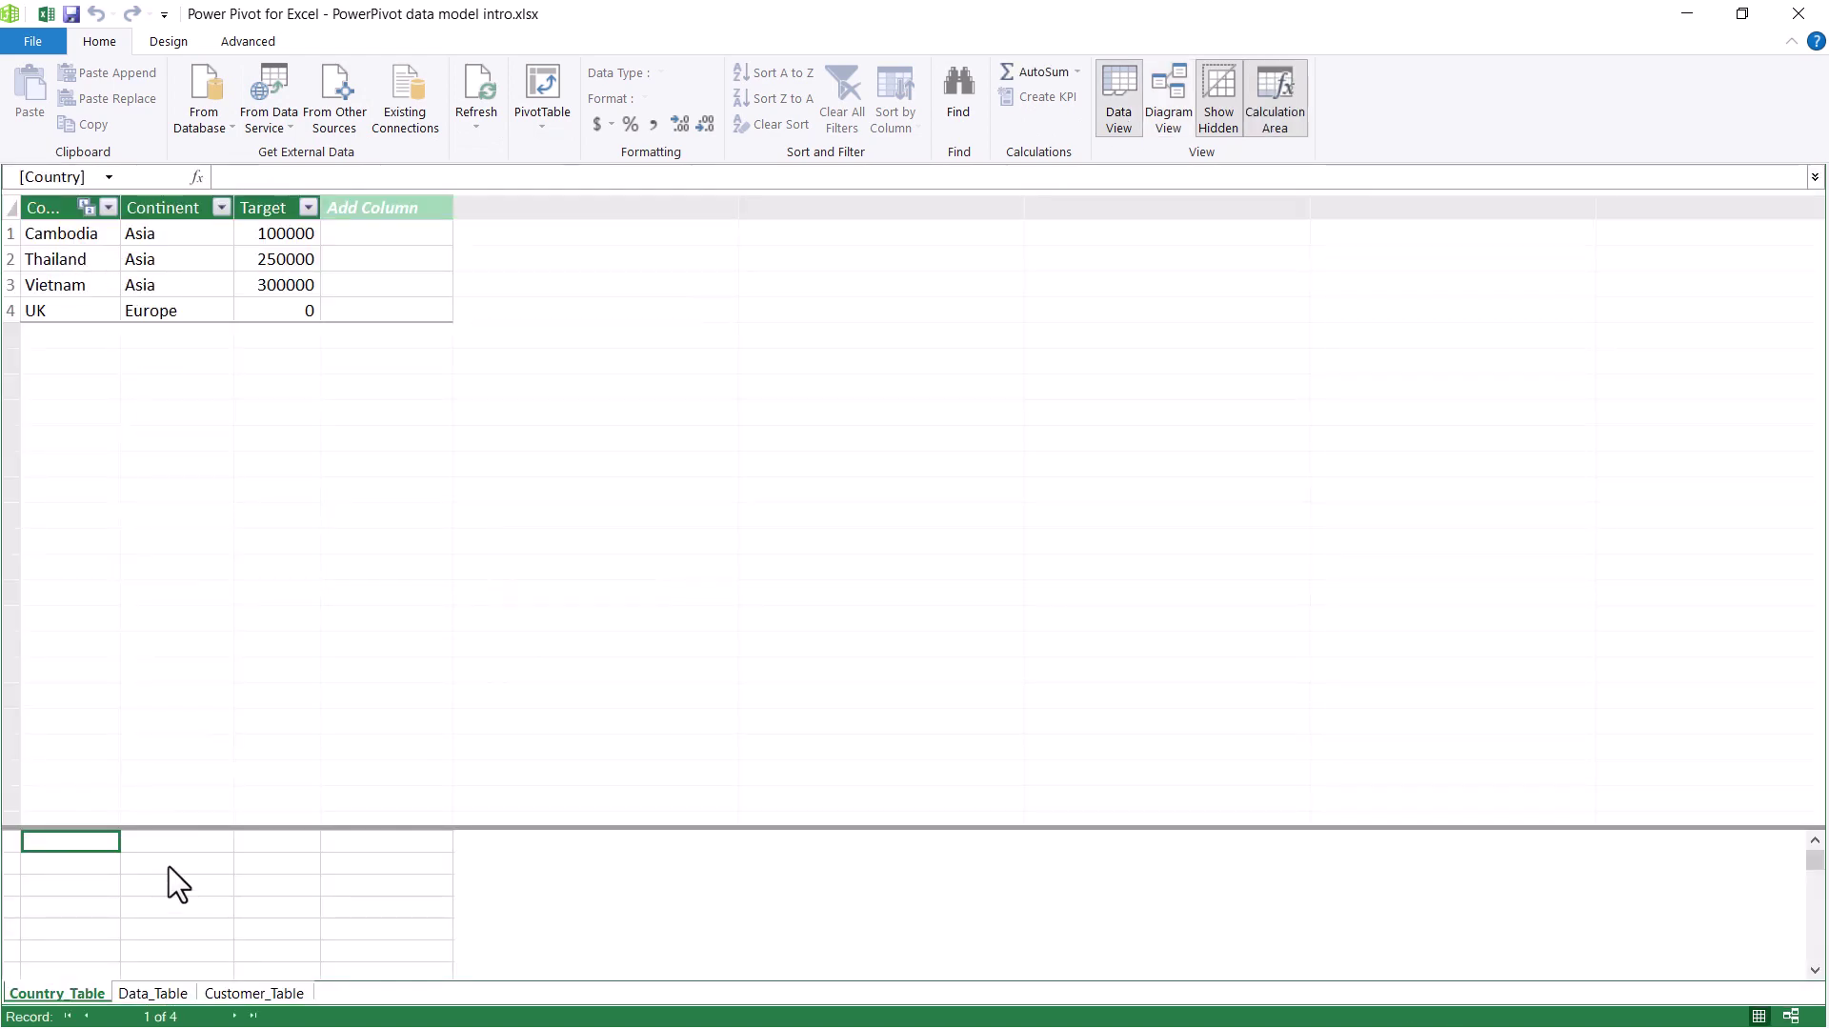
- Look through the Data_Table and Customer_Table rows, then return to Country_Table
left_click(158, 992)
left_click(225, 994)
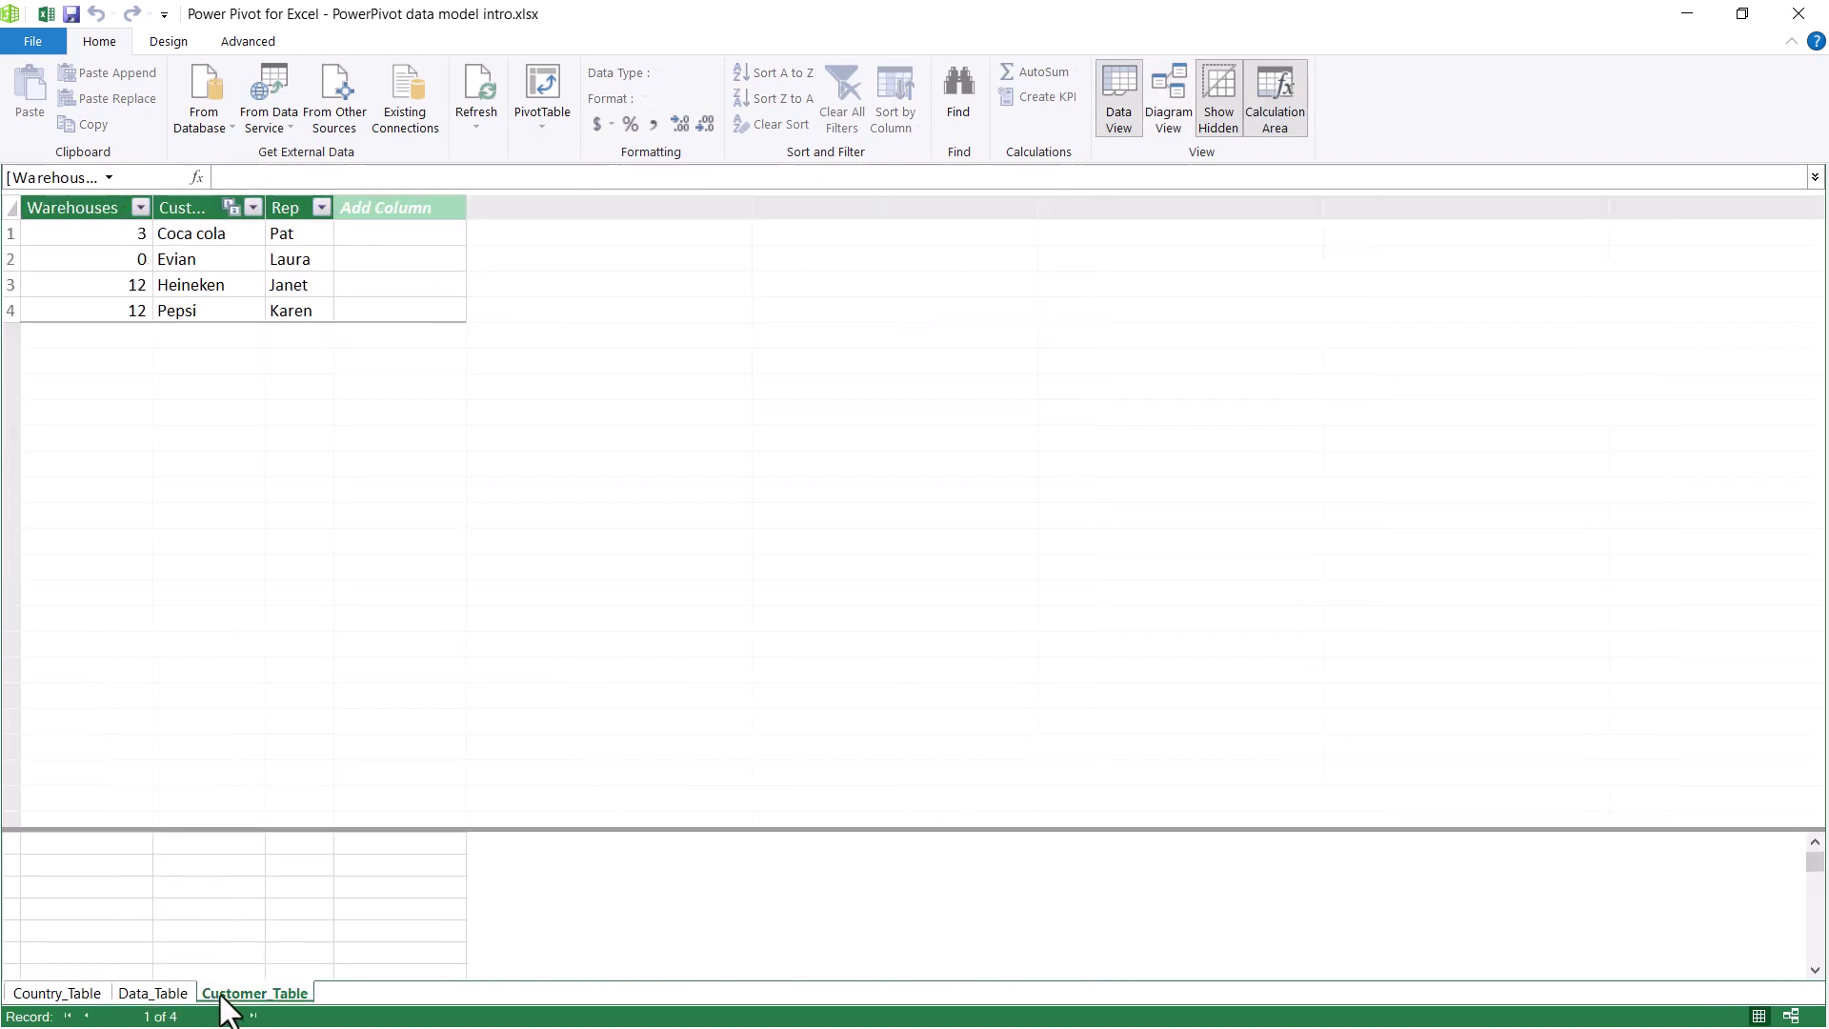
left_click(126, 994)
left_click(59, 994)
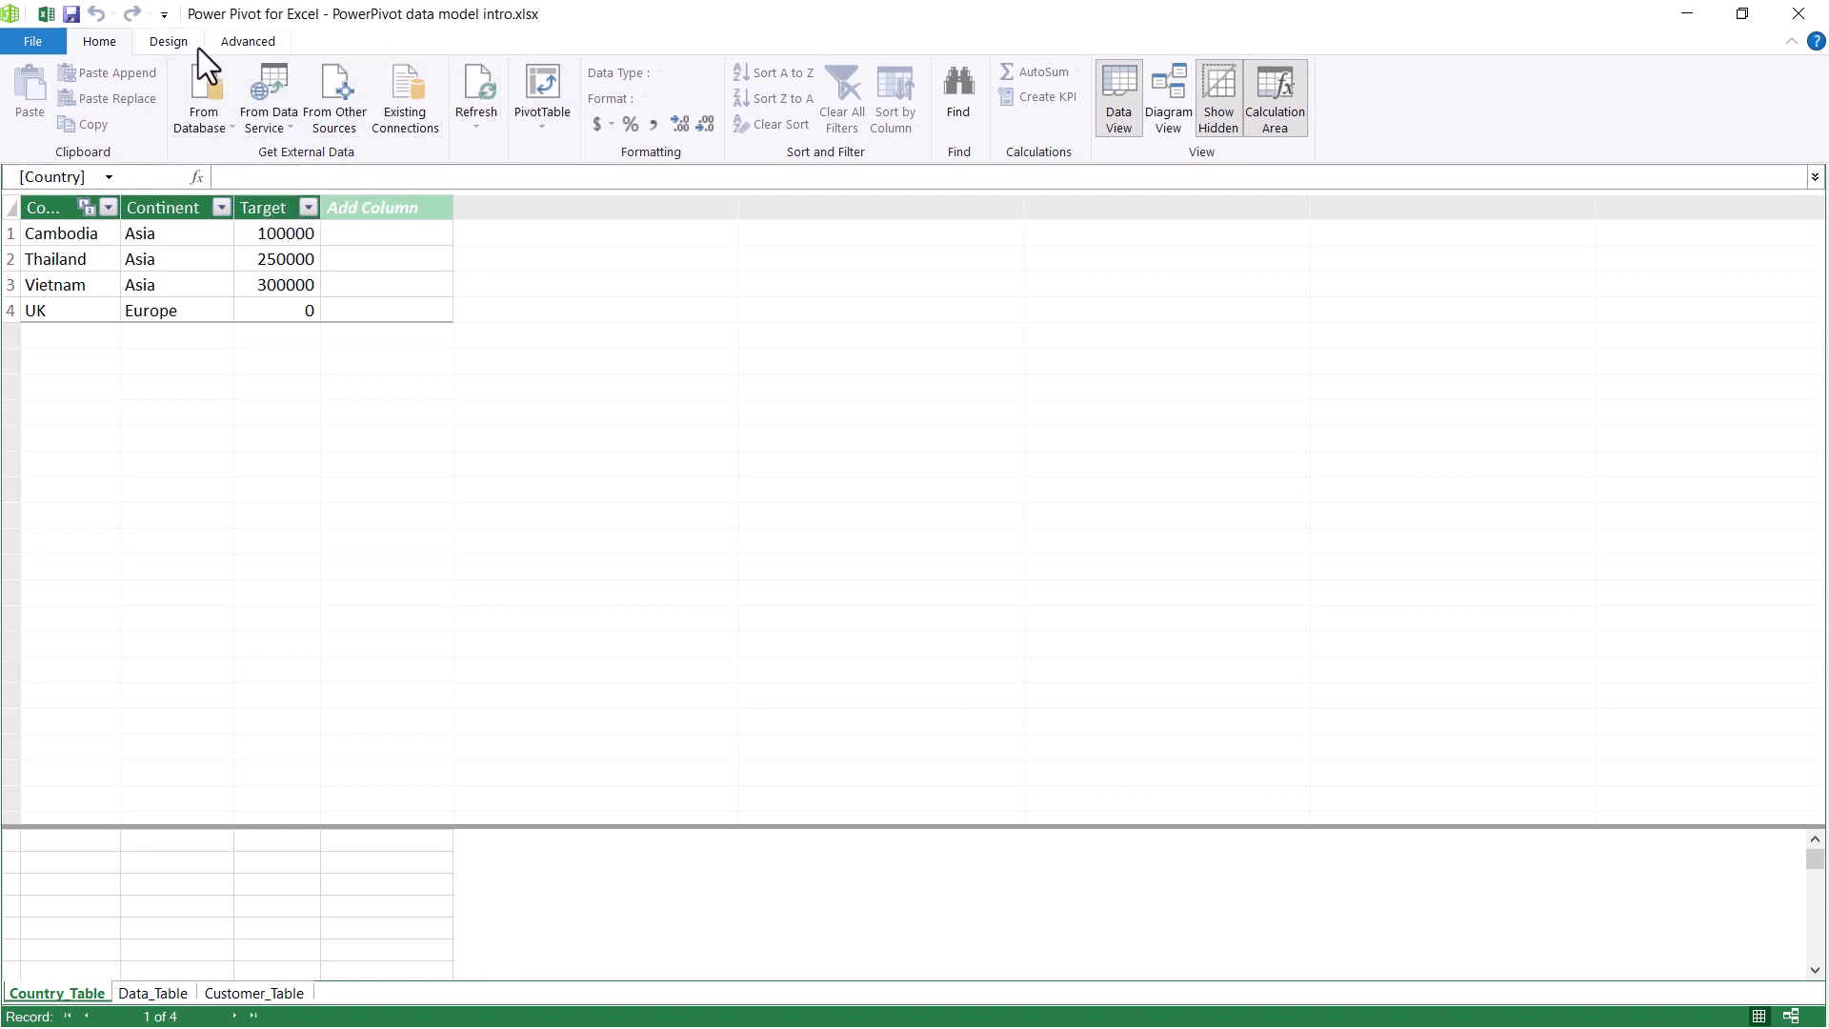
- Review the Design and Advanced commands, then close Power Pivot back to Excel
left_click(174, 42)
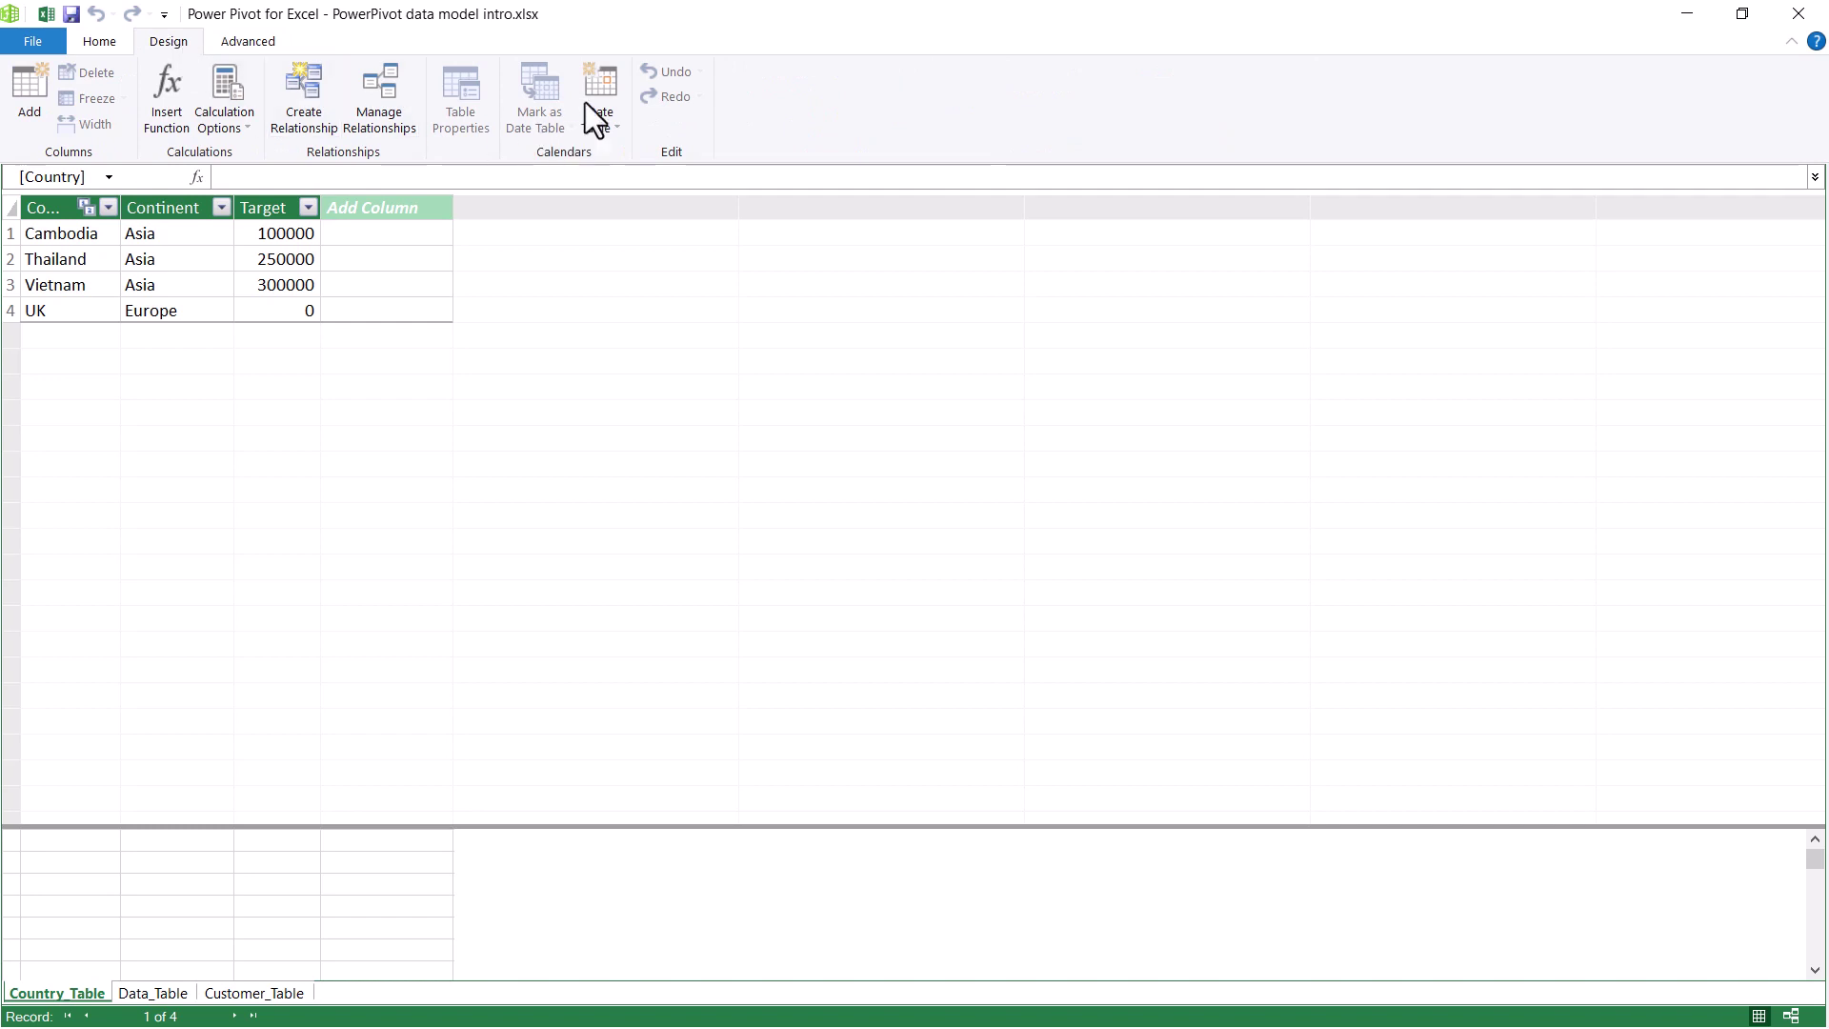
left_click(248, 40)
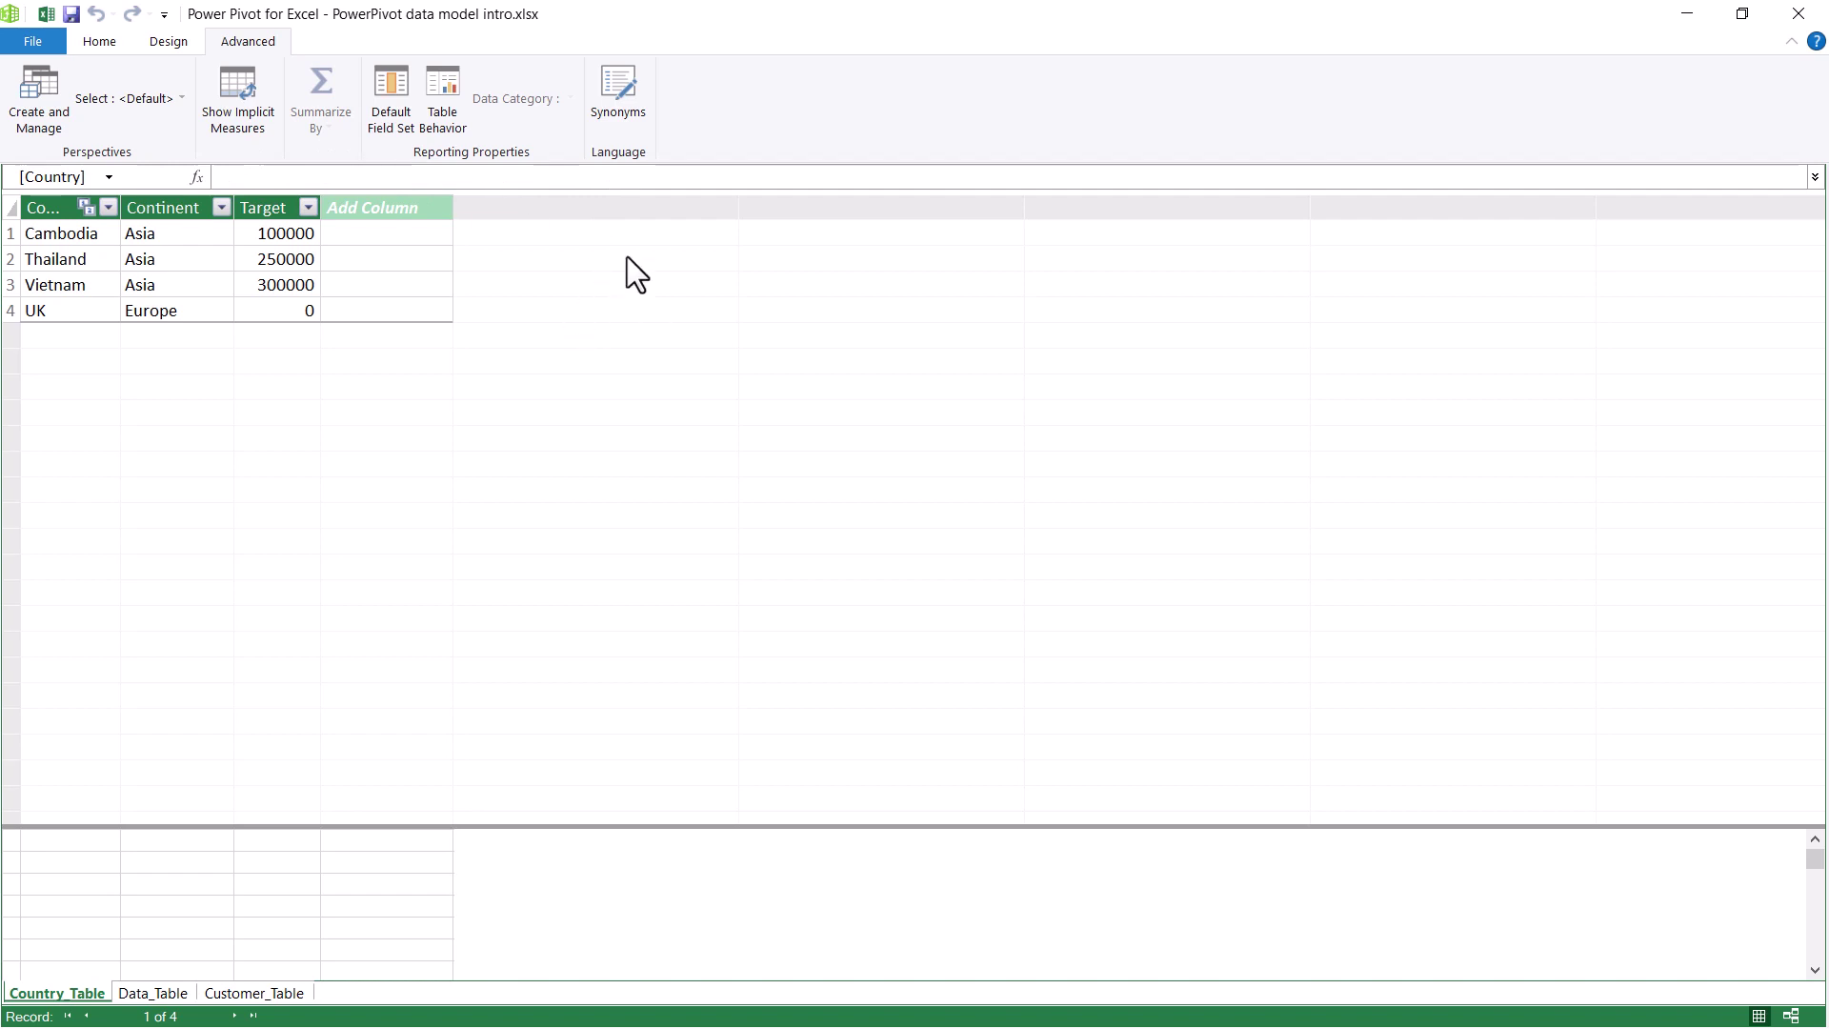
left_click(1798, 14)
left_click(1097, 76)
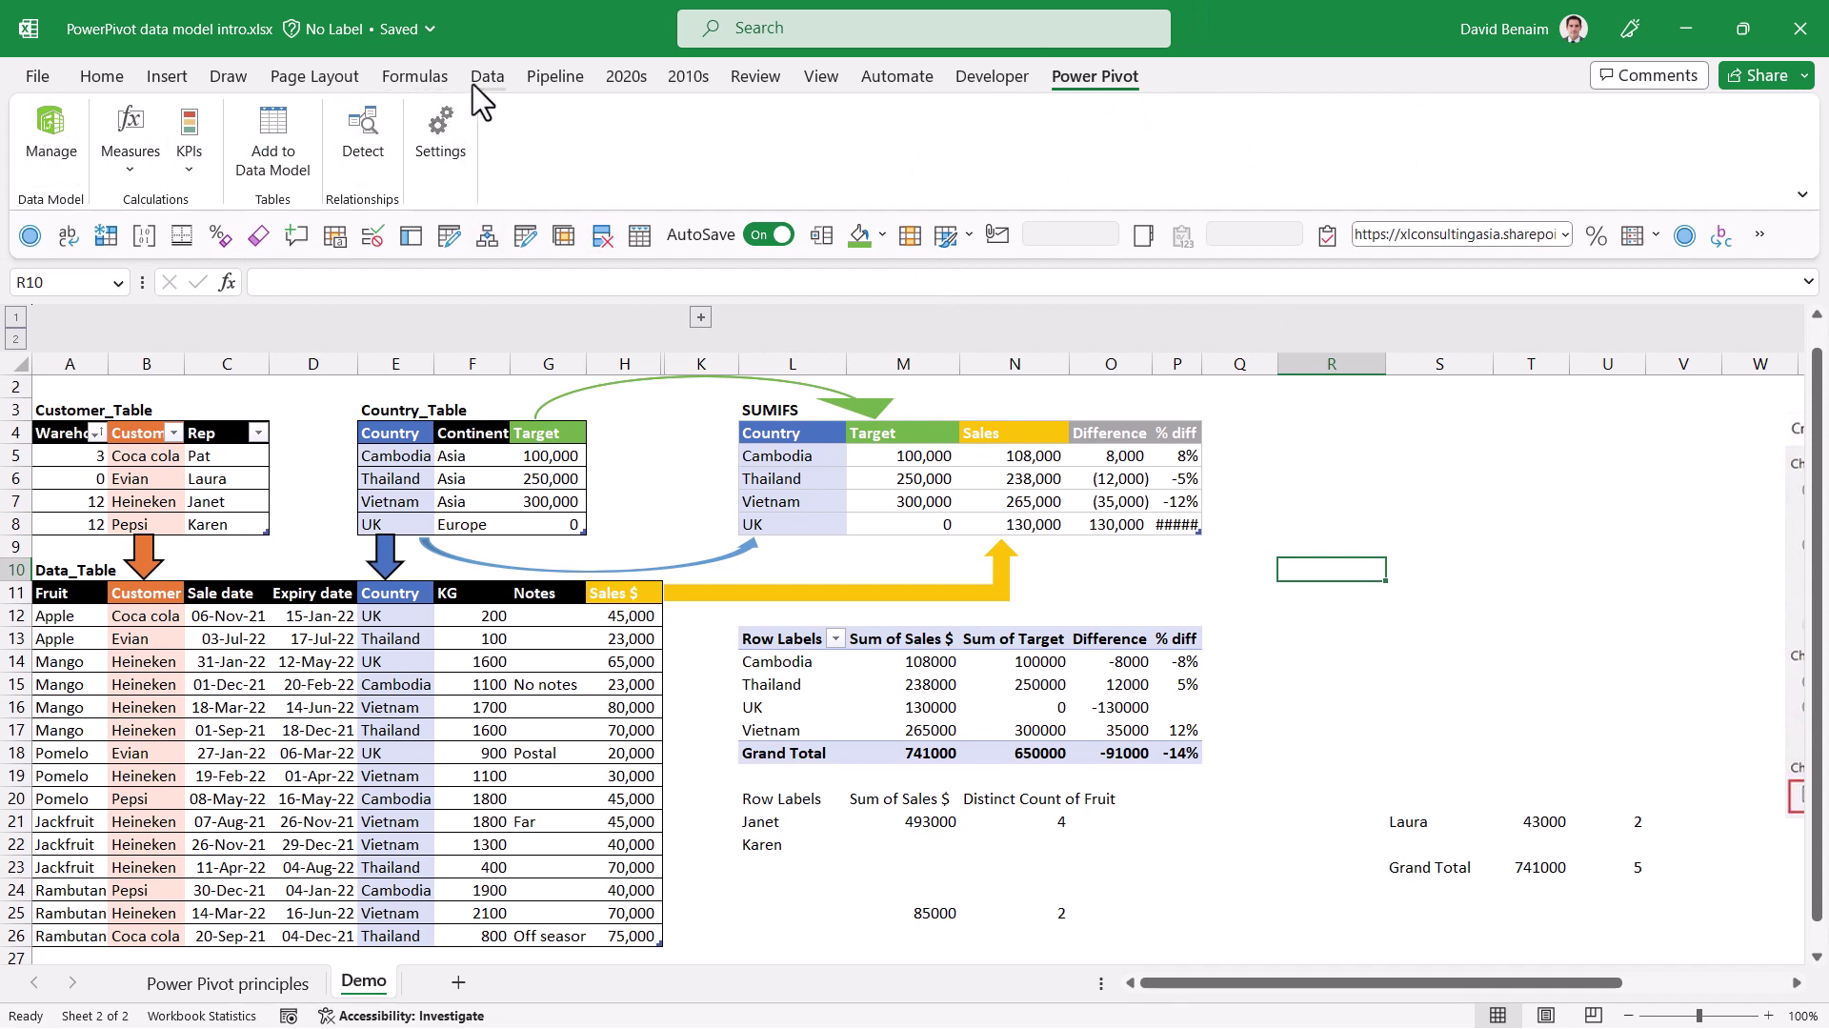
- Review the % diff and Difference measures in Manage Measures and glance at the KPI options
left_click(136, 156)
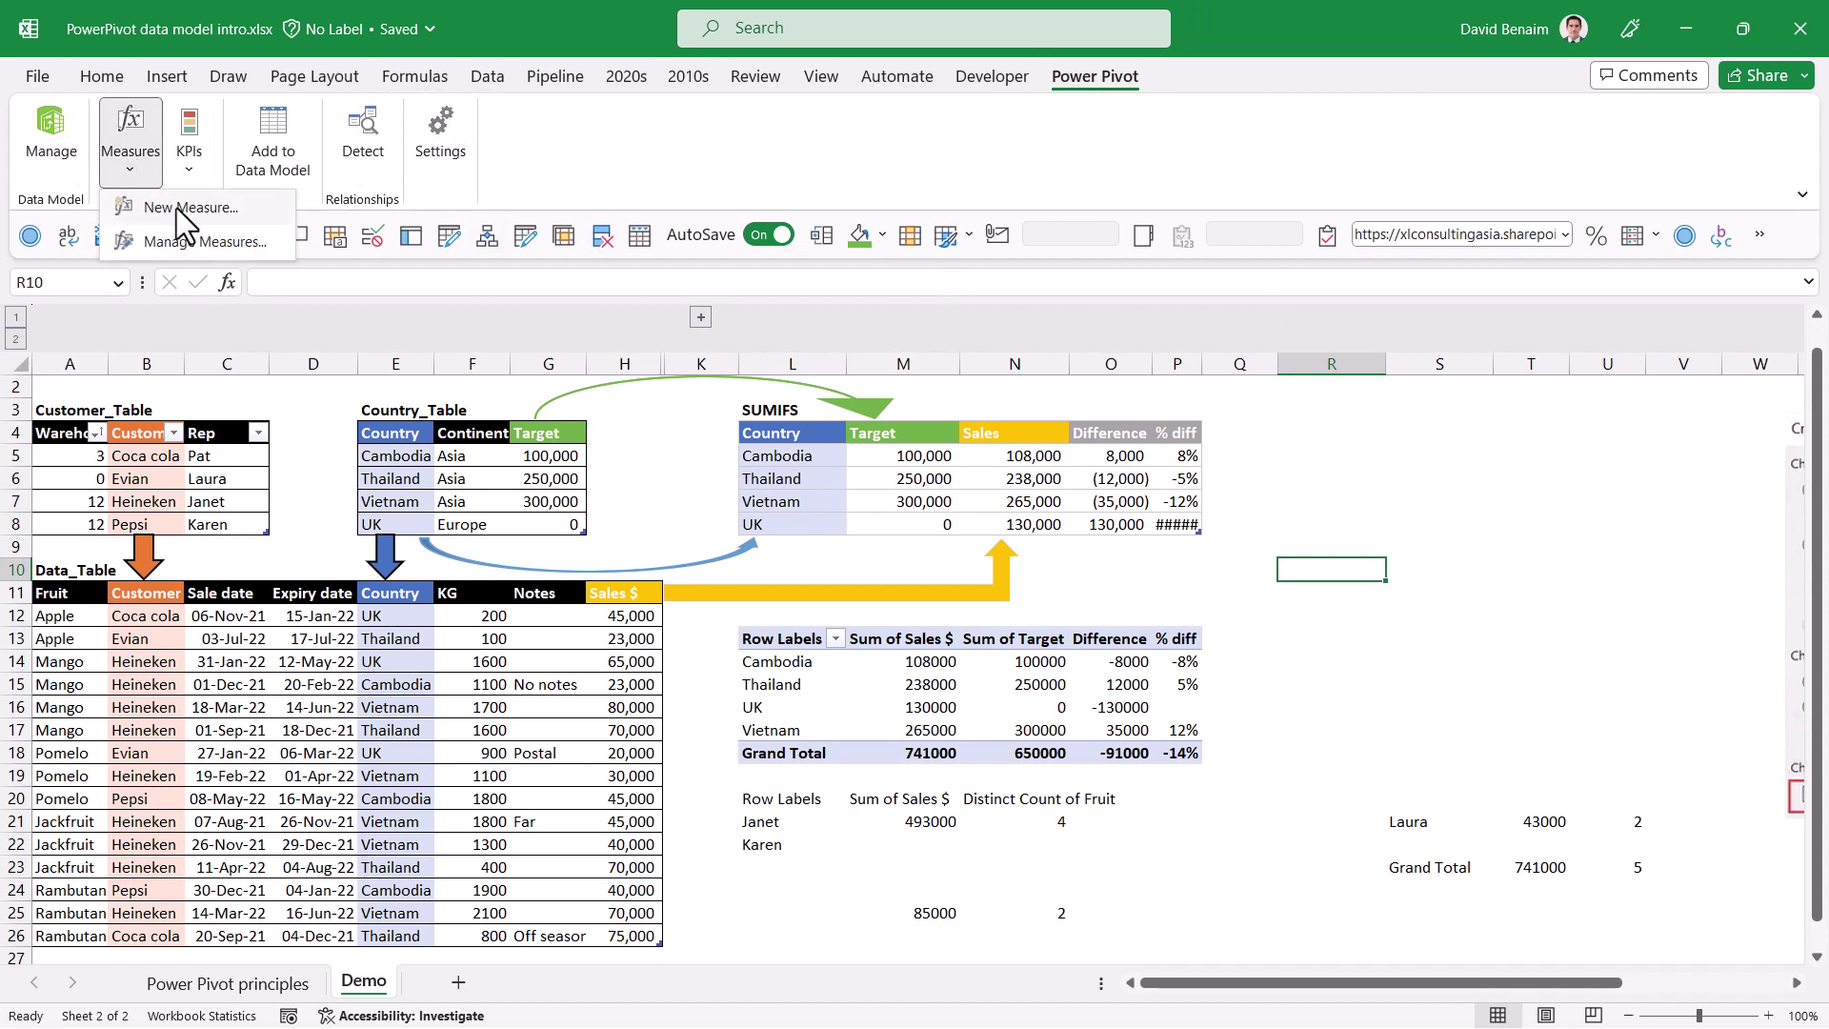
left_click(191, 242)
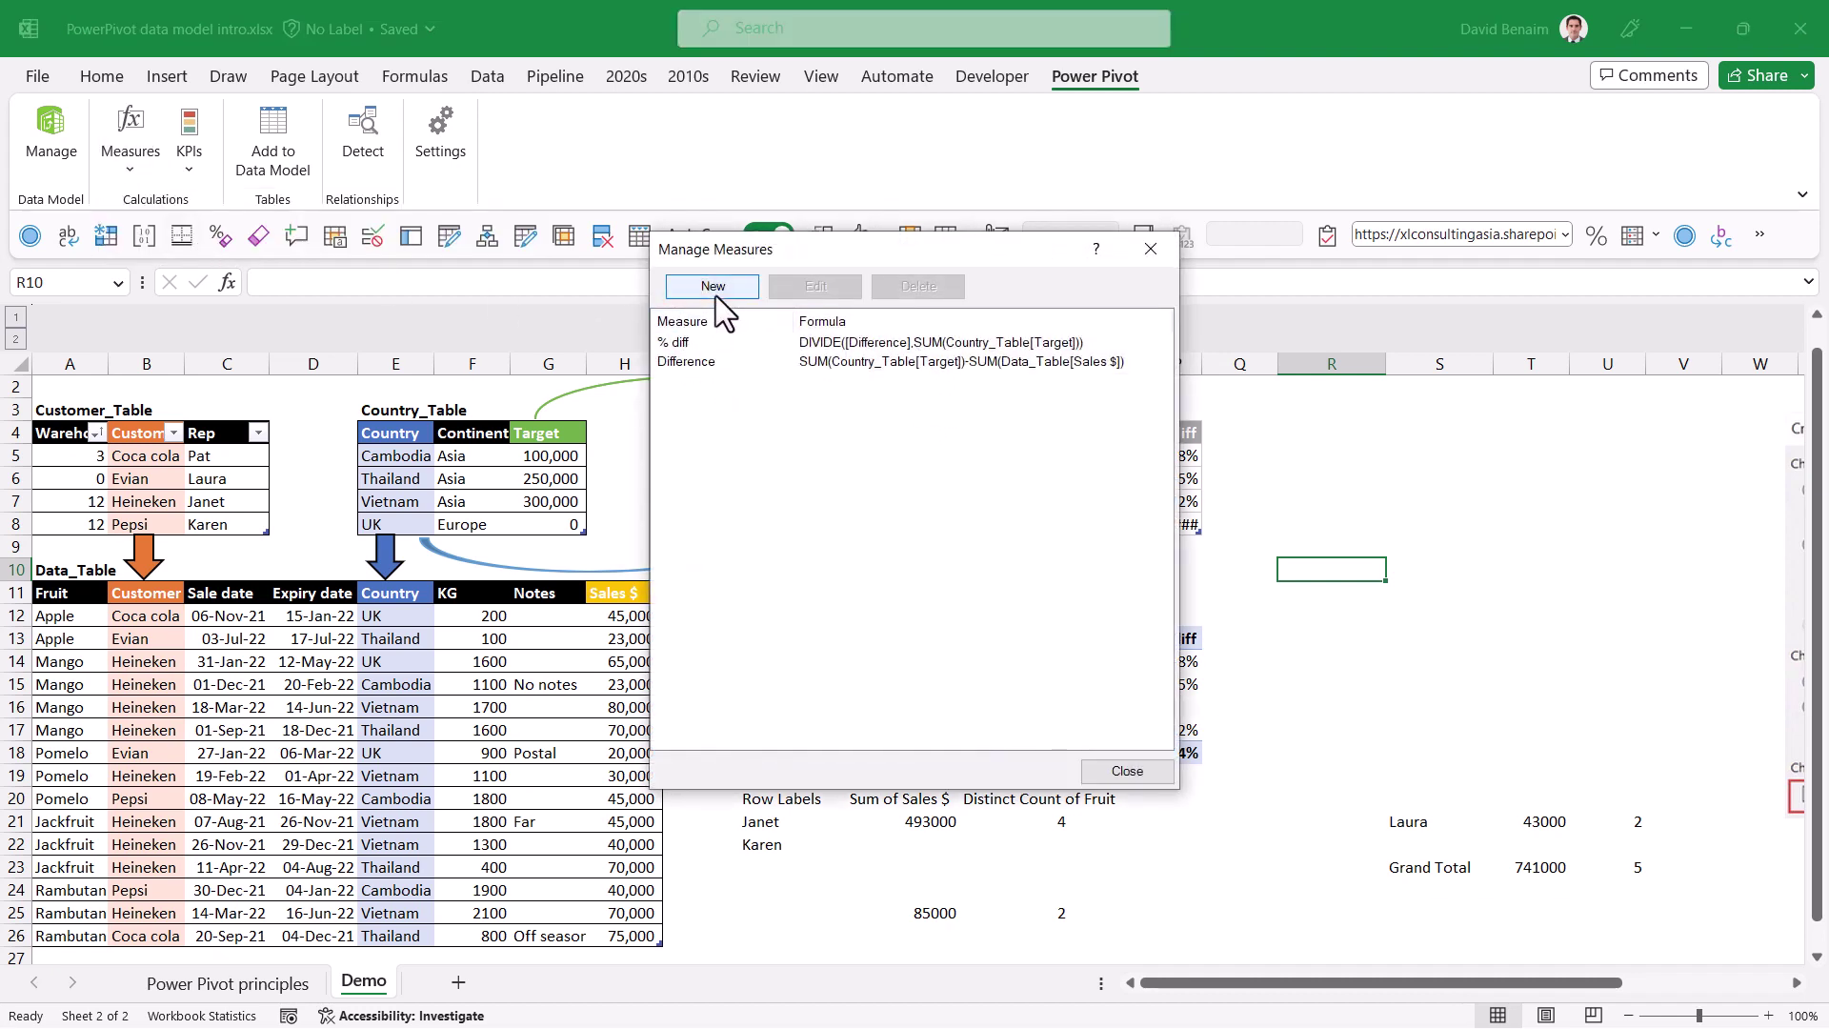
left_click(1151, 251)
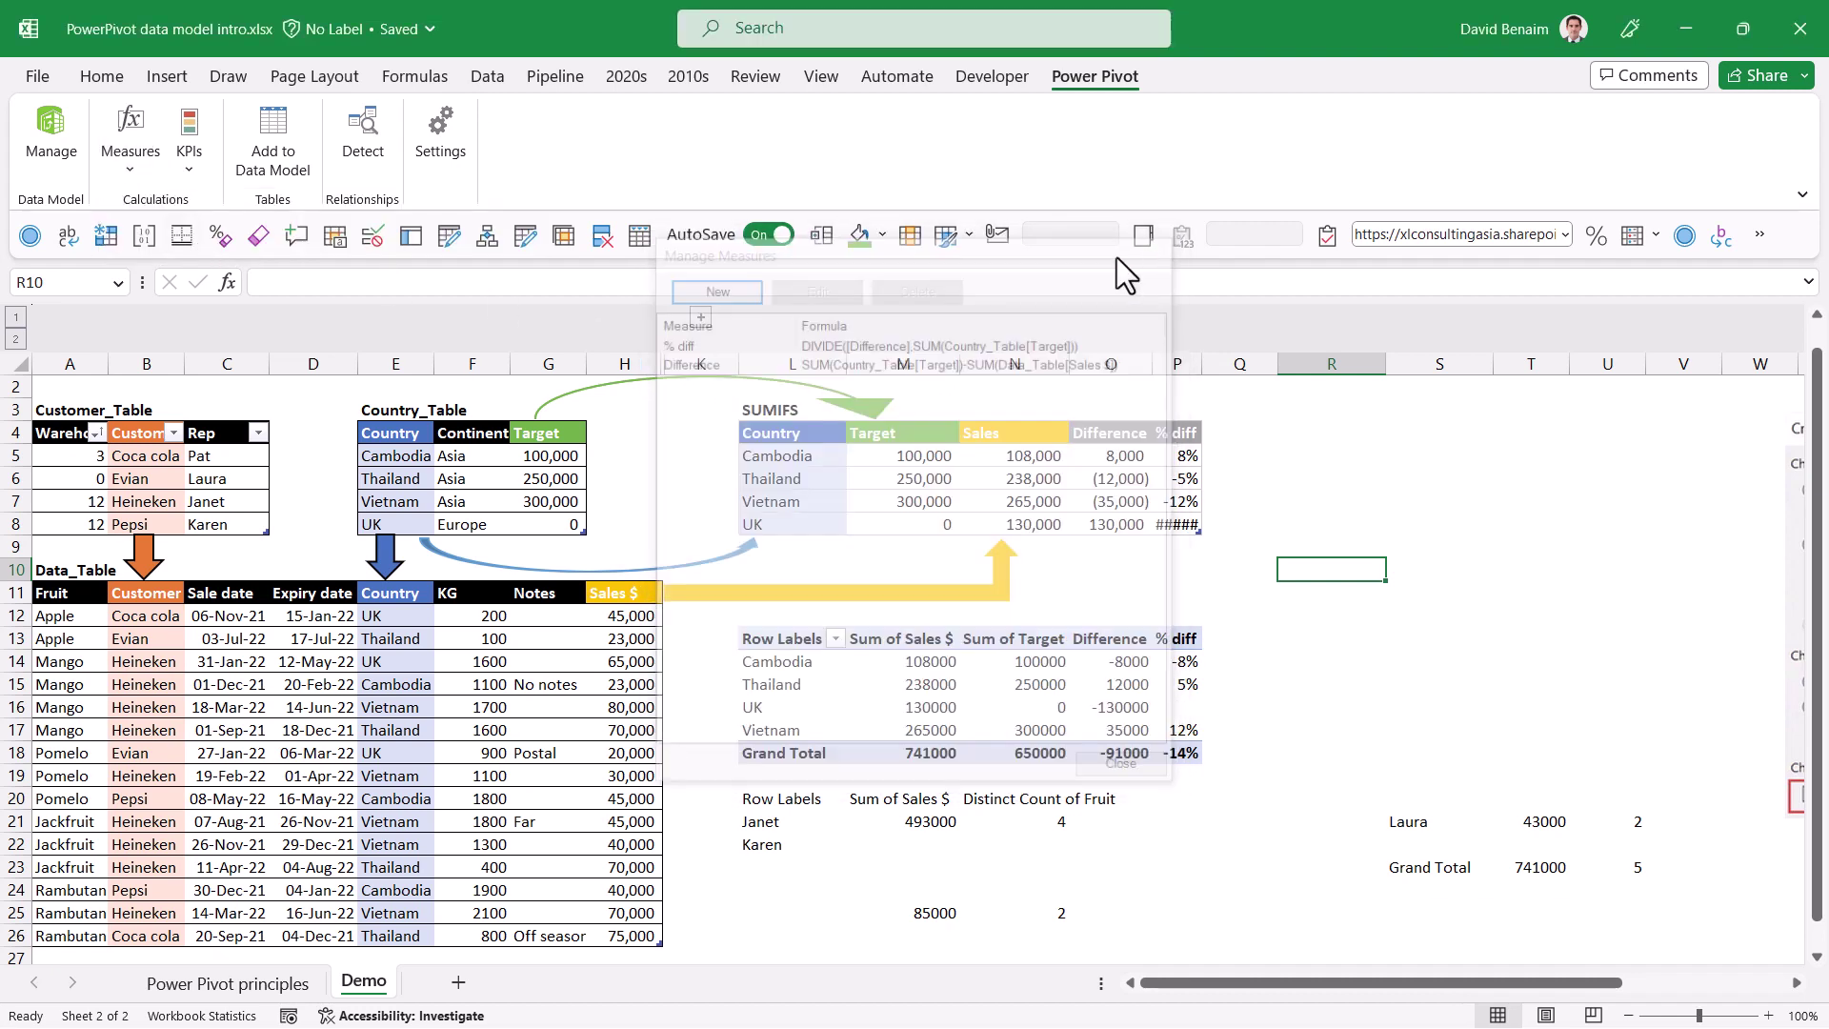
left_click(197, 163)
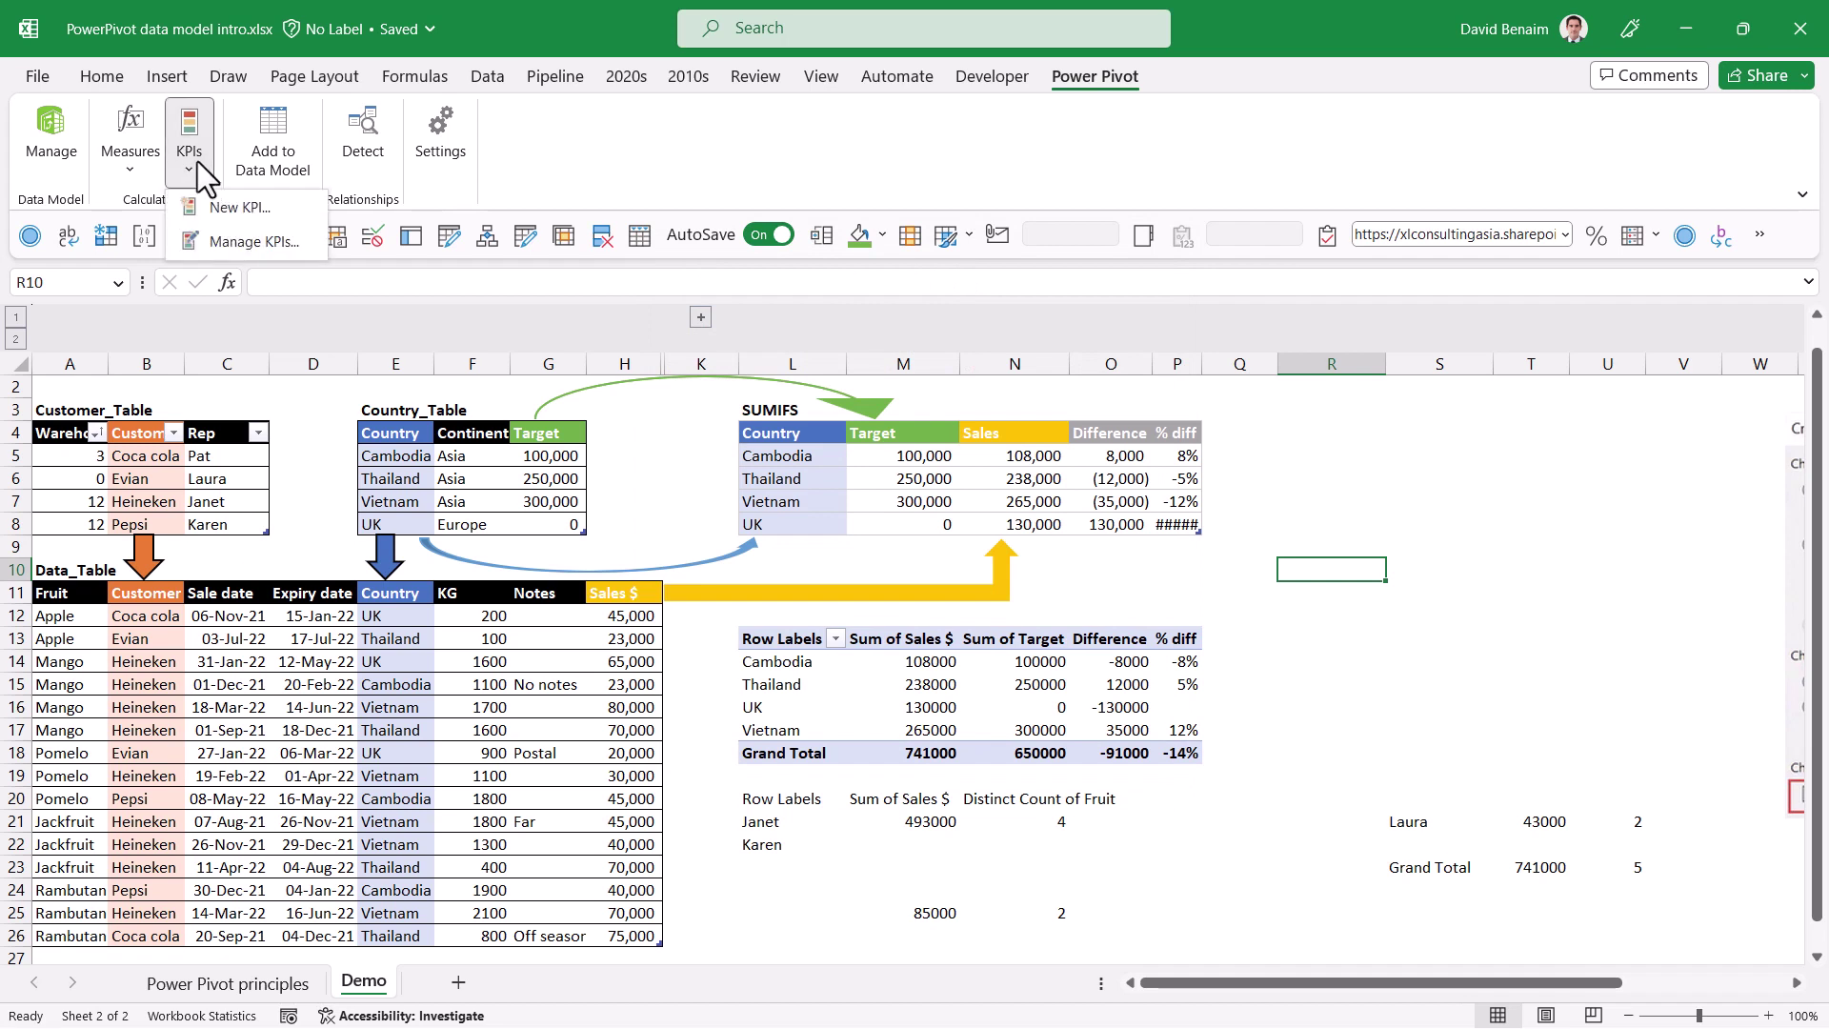
left_click(617, 183)
left_click(631, 636)
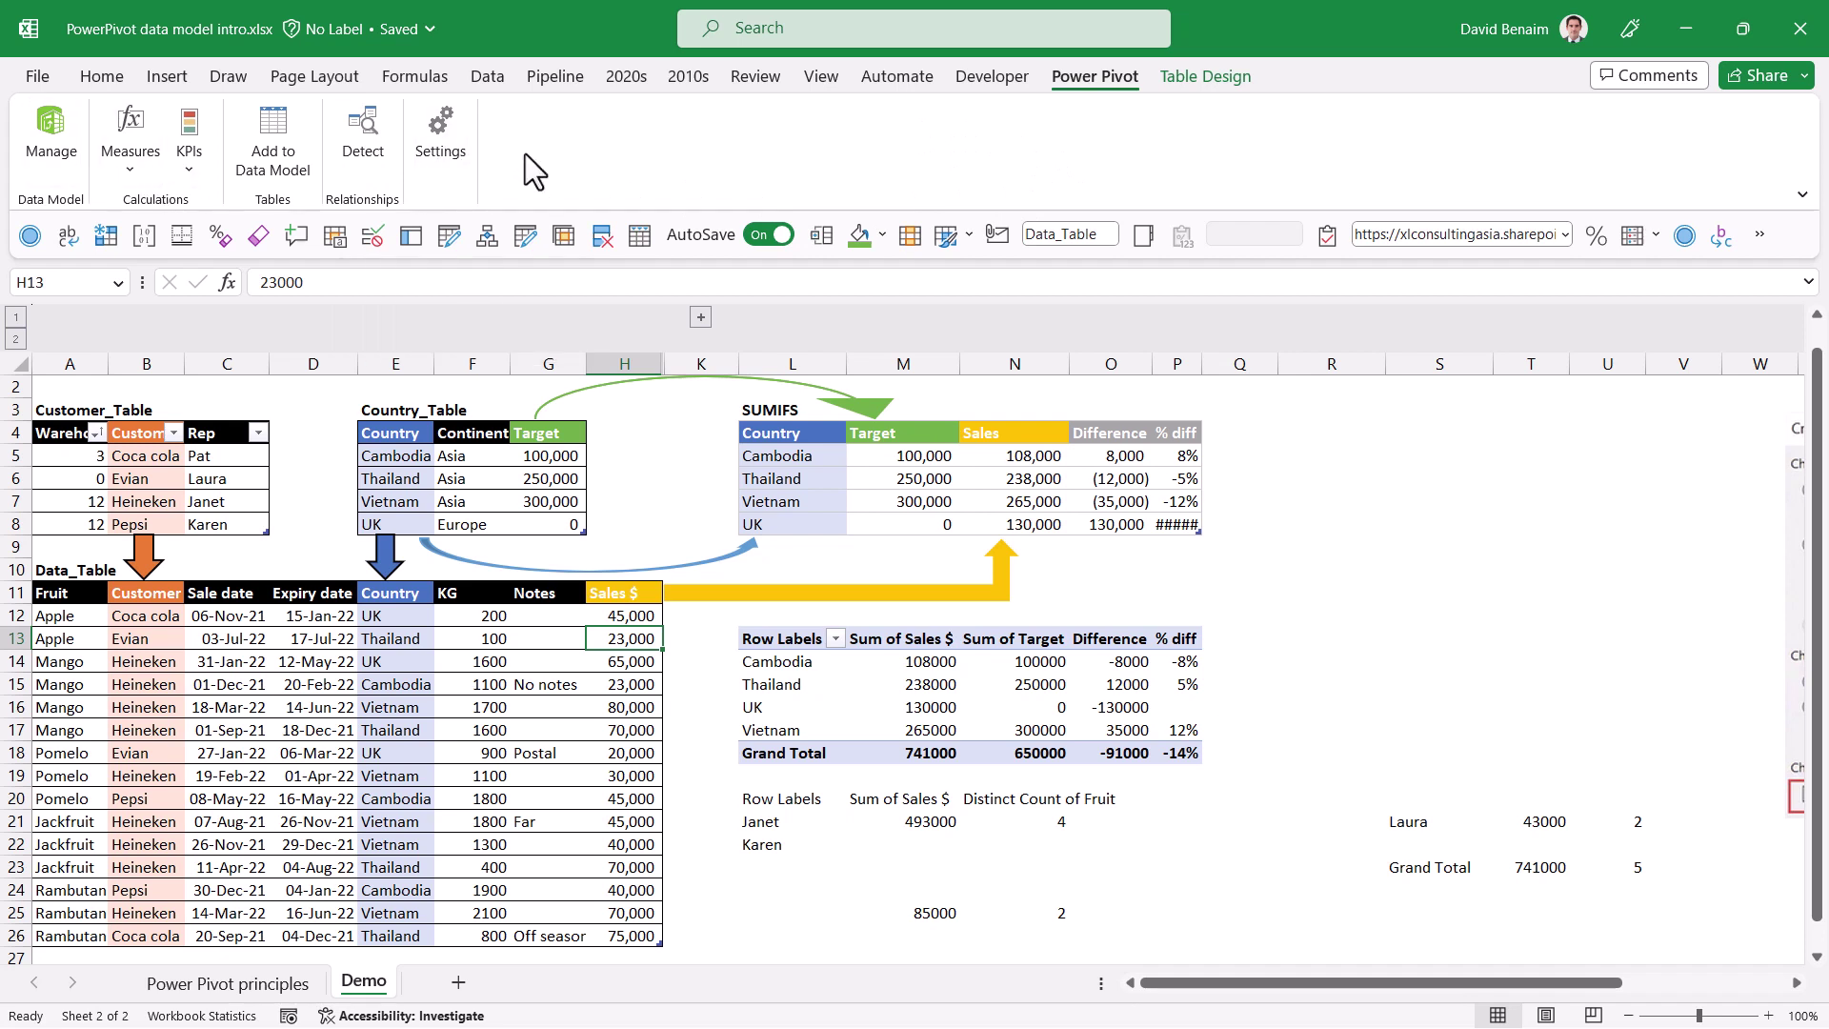
- Reopen the Measures menu without changes, then check cells Q5, R5 and R9
left_click(133, 138)
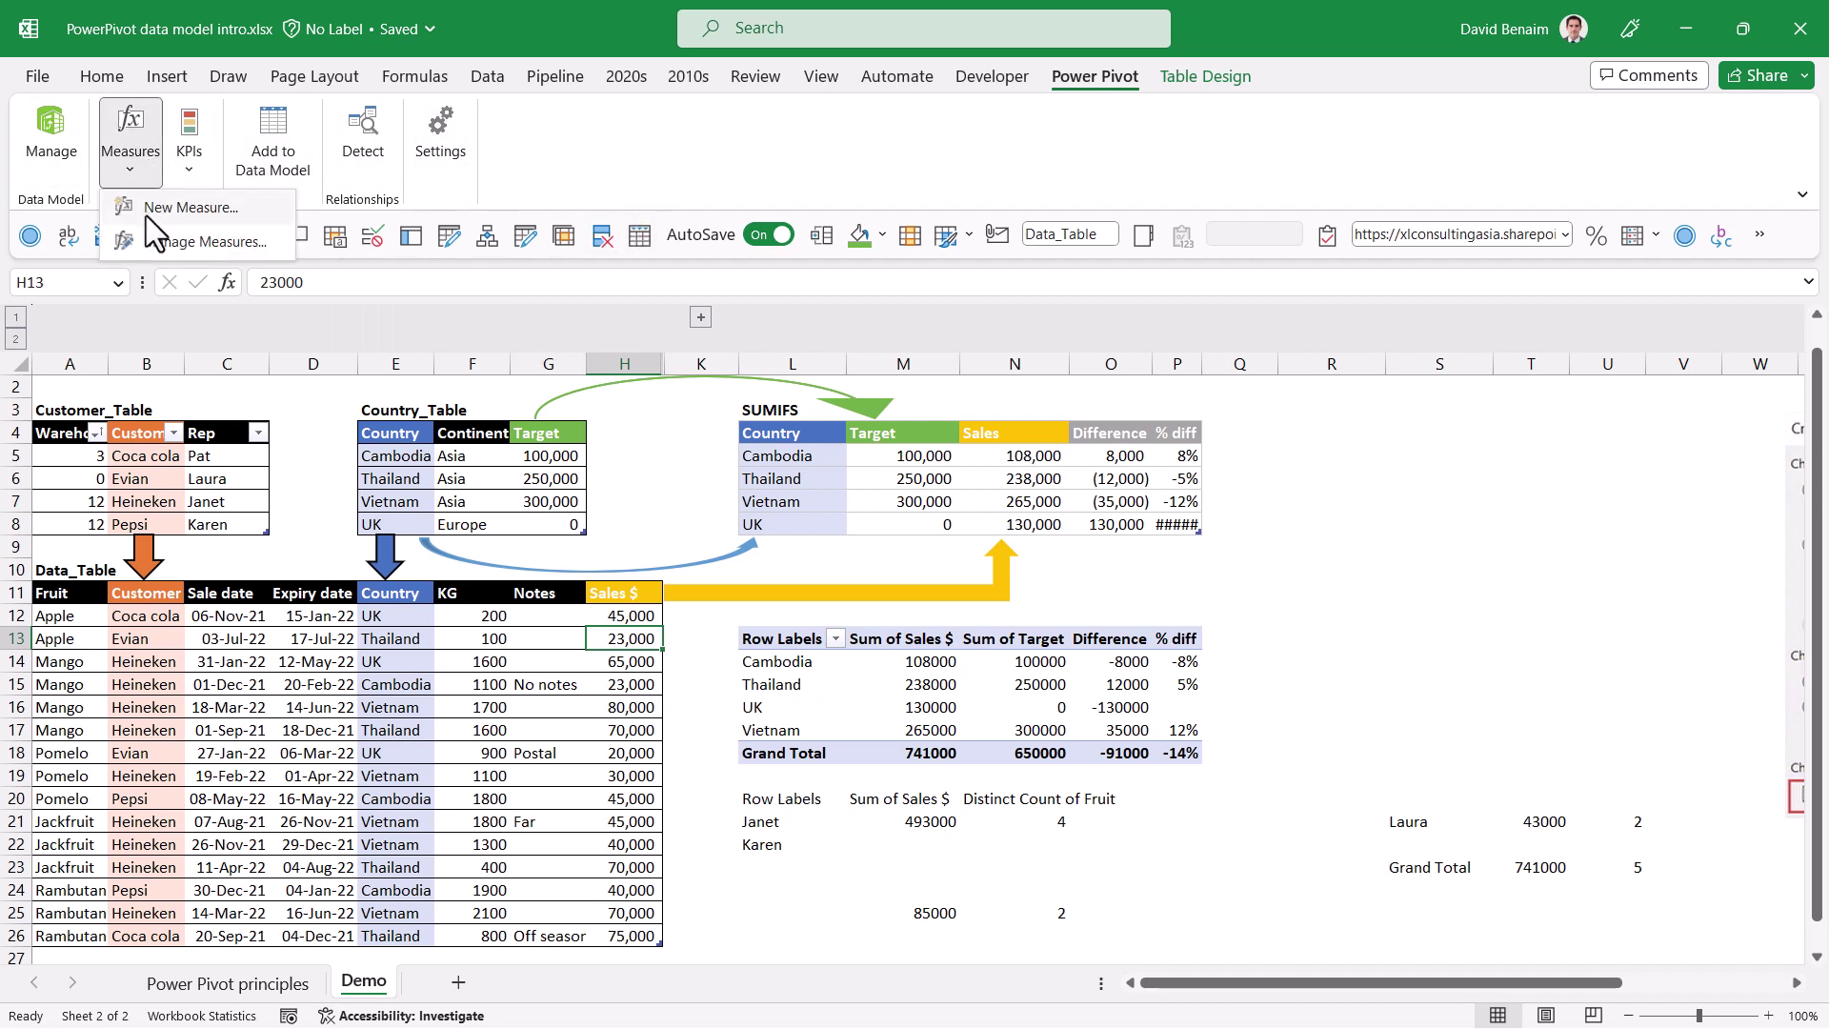
left_click(722, 181)
left_click(1238, 455)
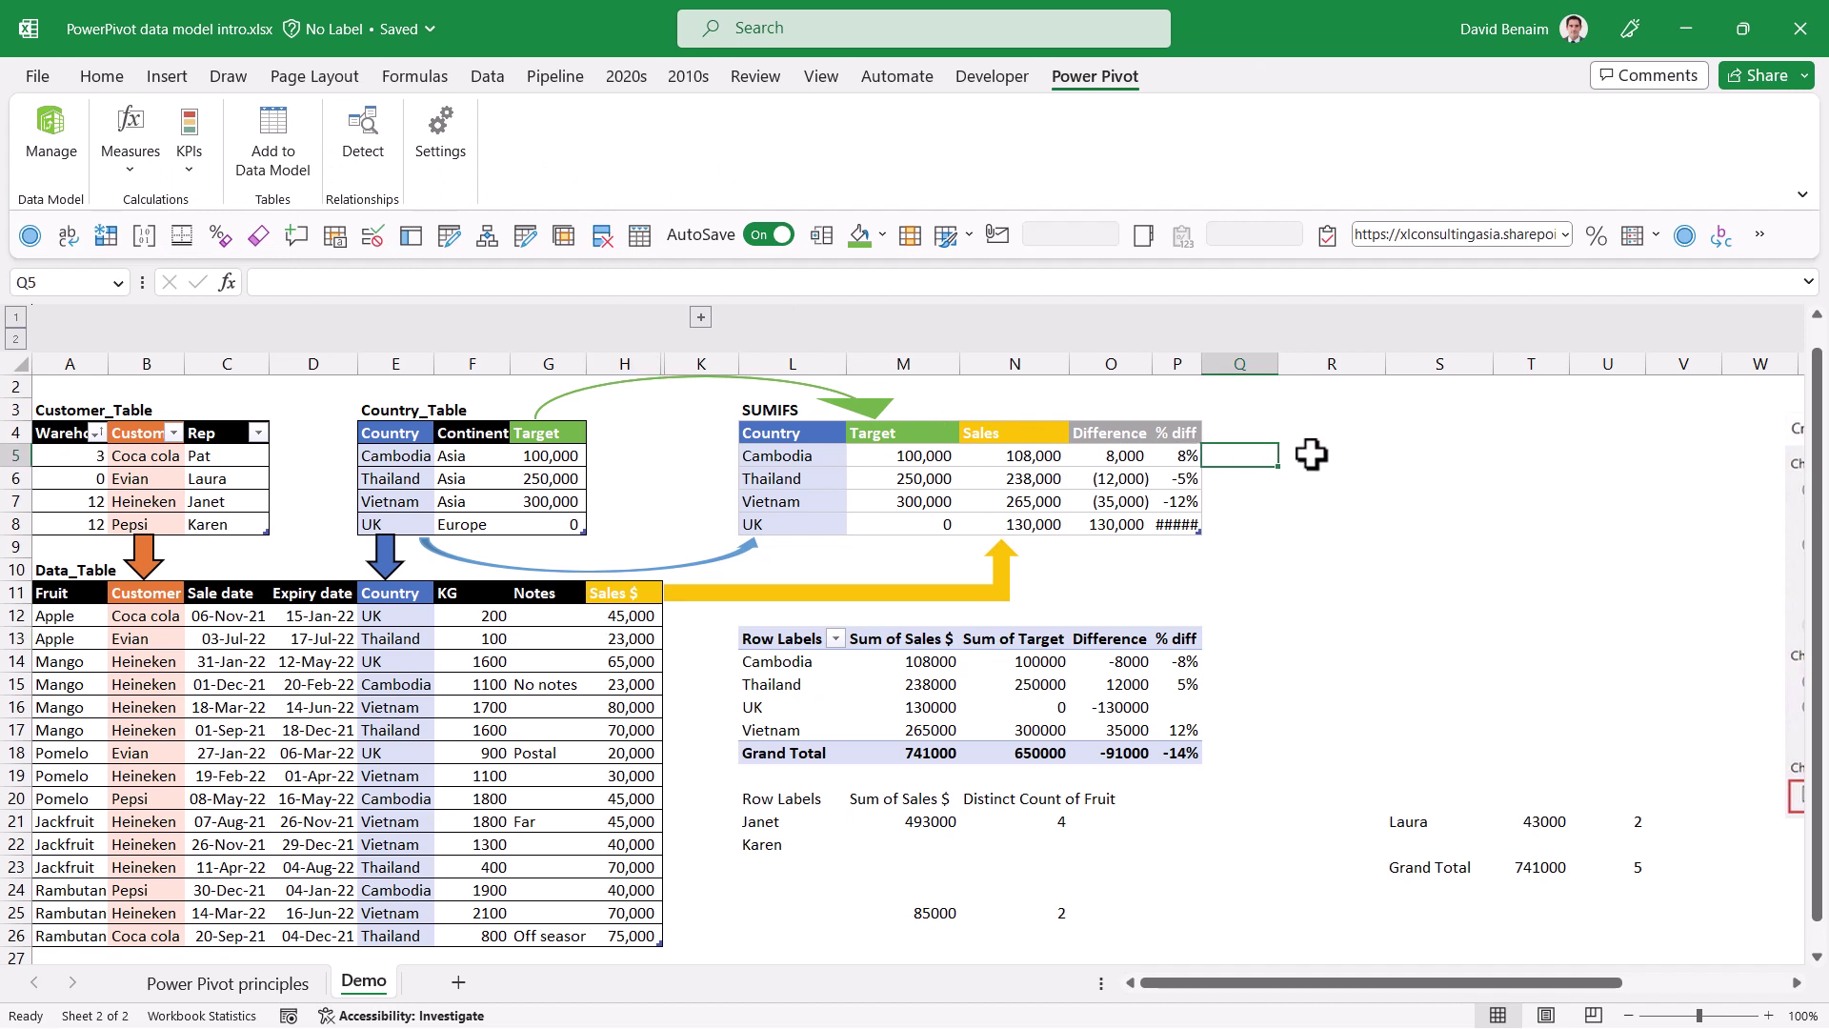
left_click(1311, 455)
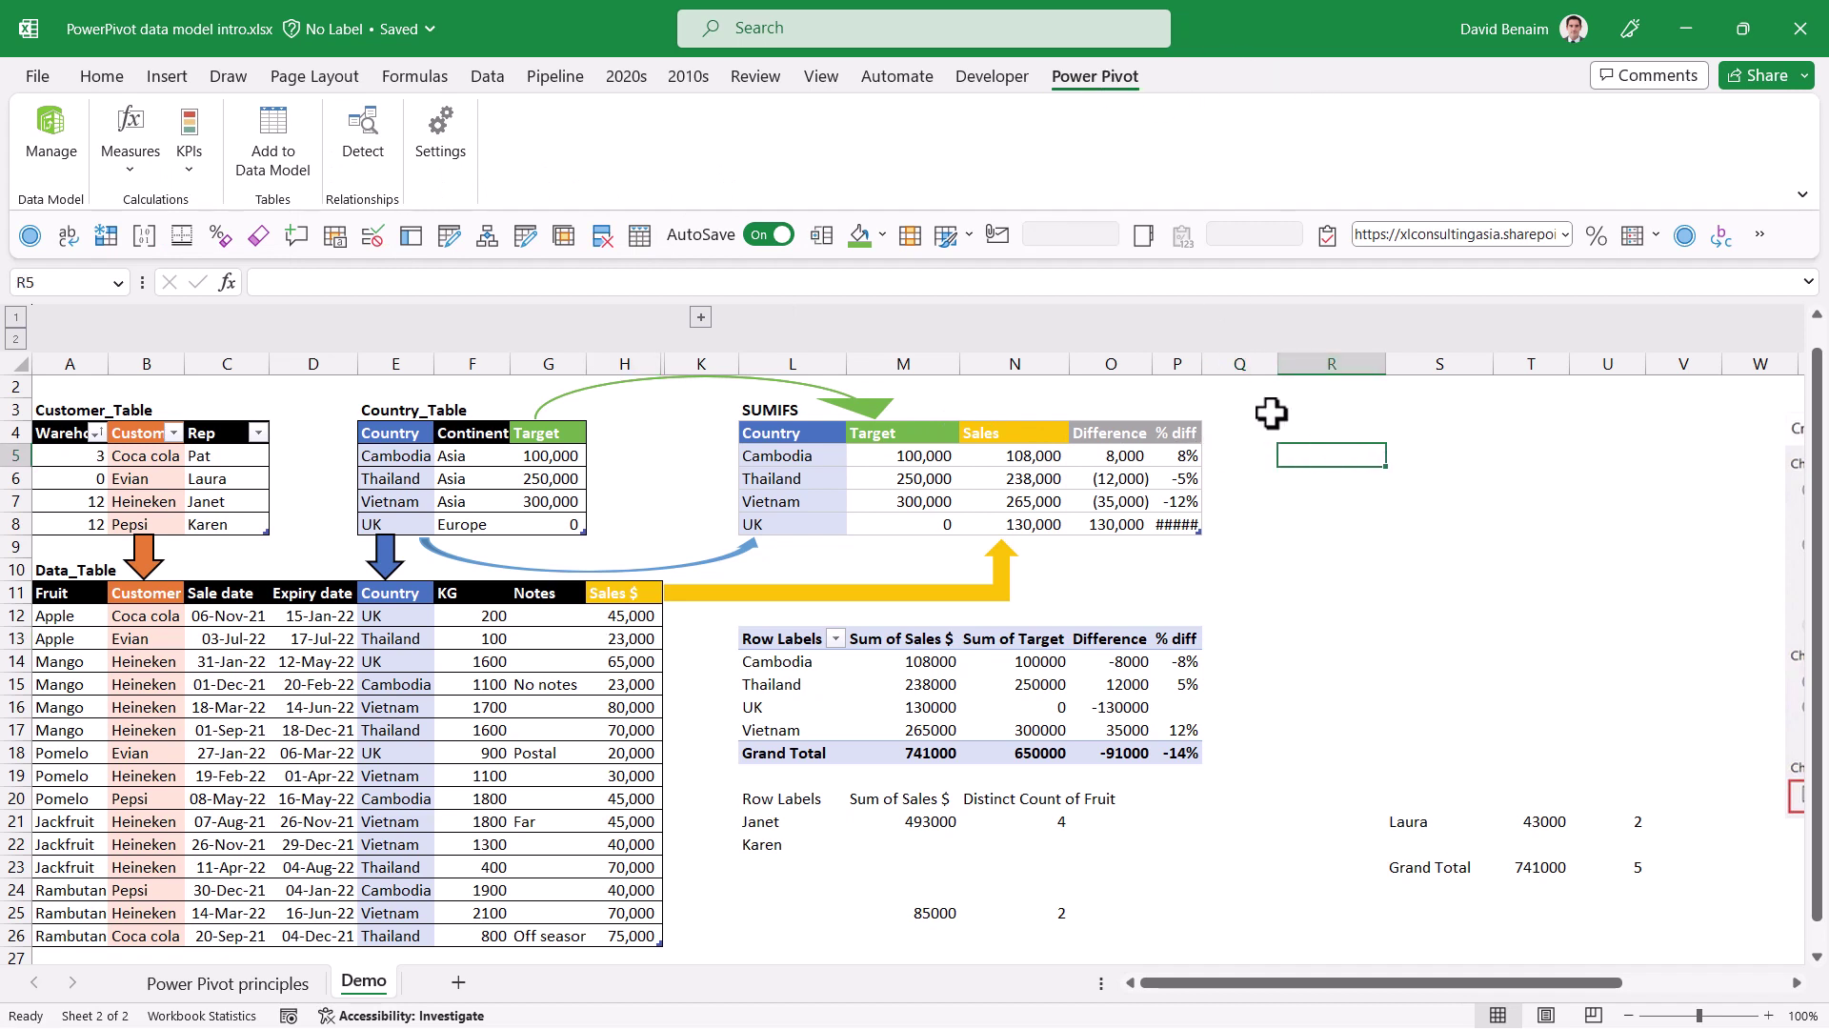
left_click(1352, 543)
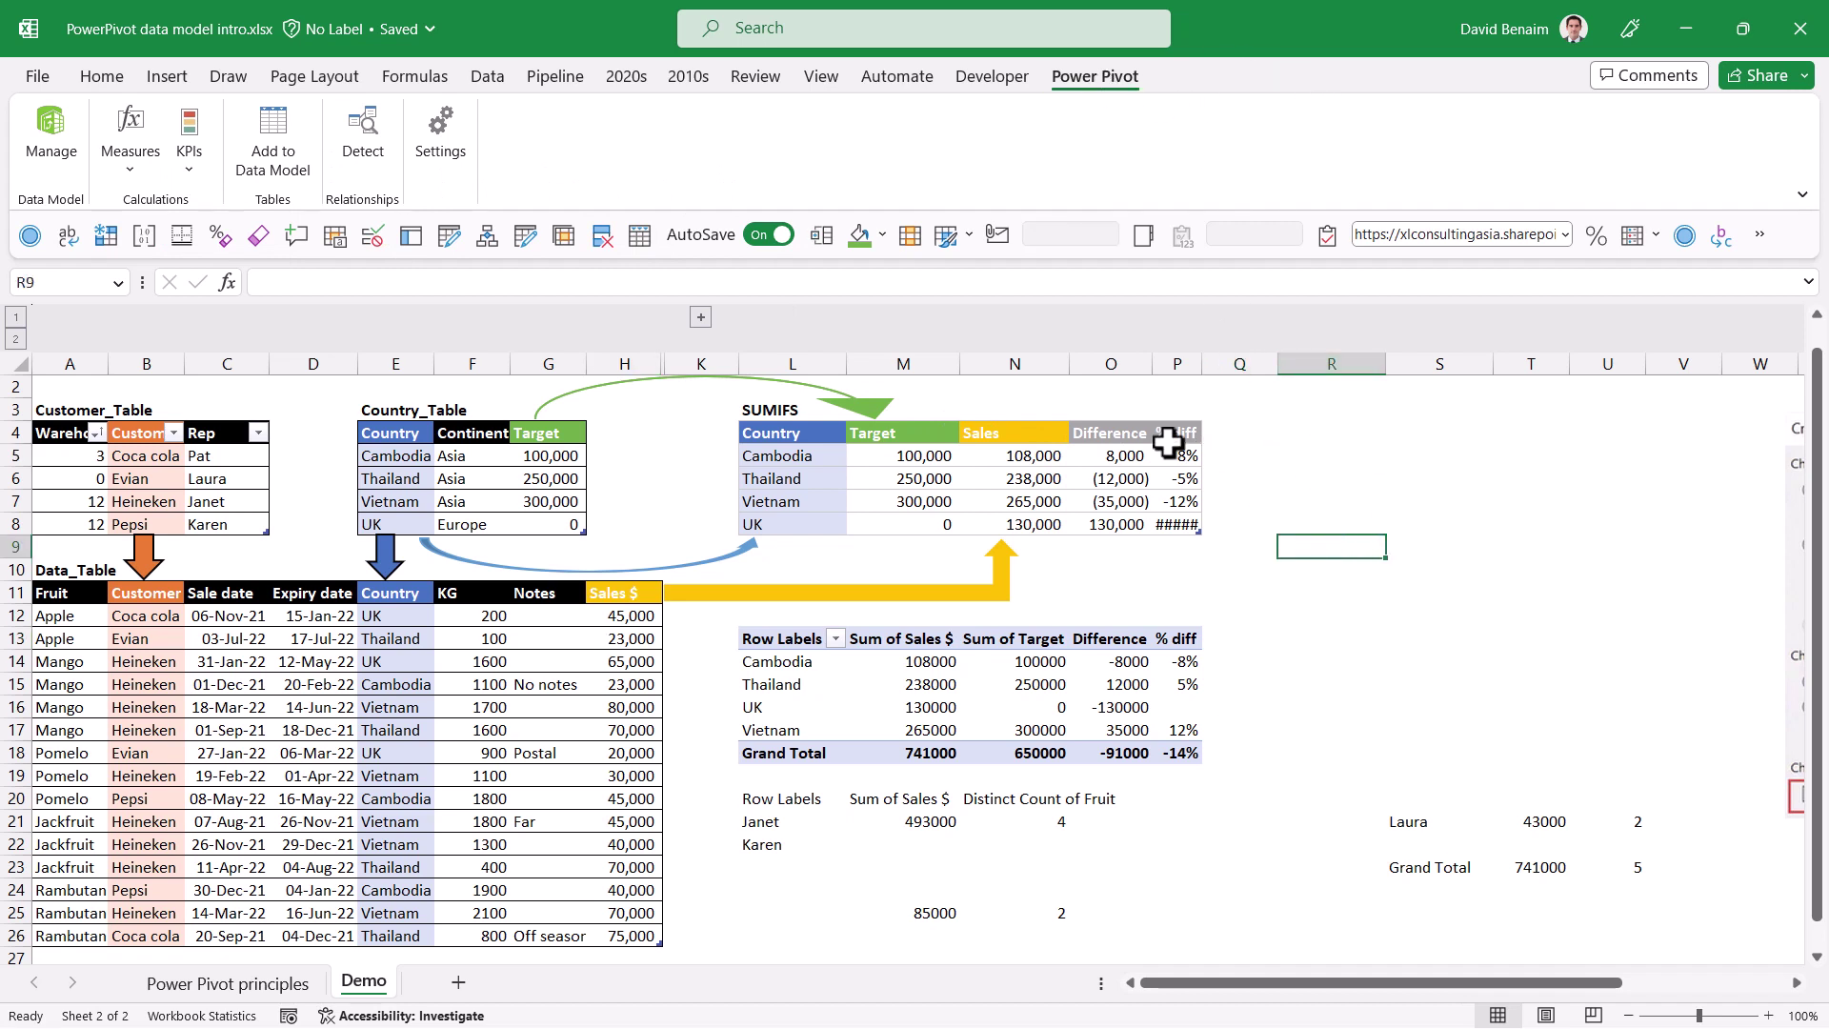
- In Excel Options, list the COM add-ins and confirm Microsoft Power Pivot for Excel is enabled
left_click(38, 78)
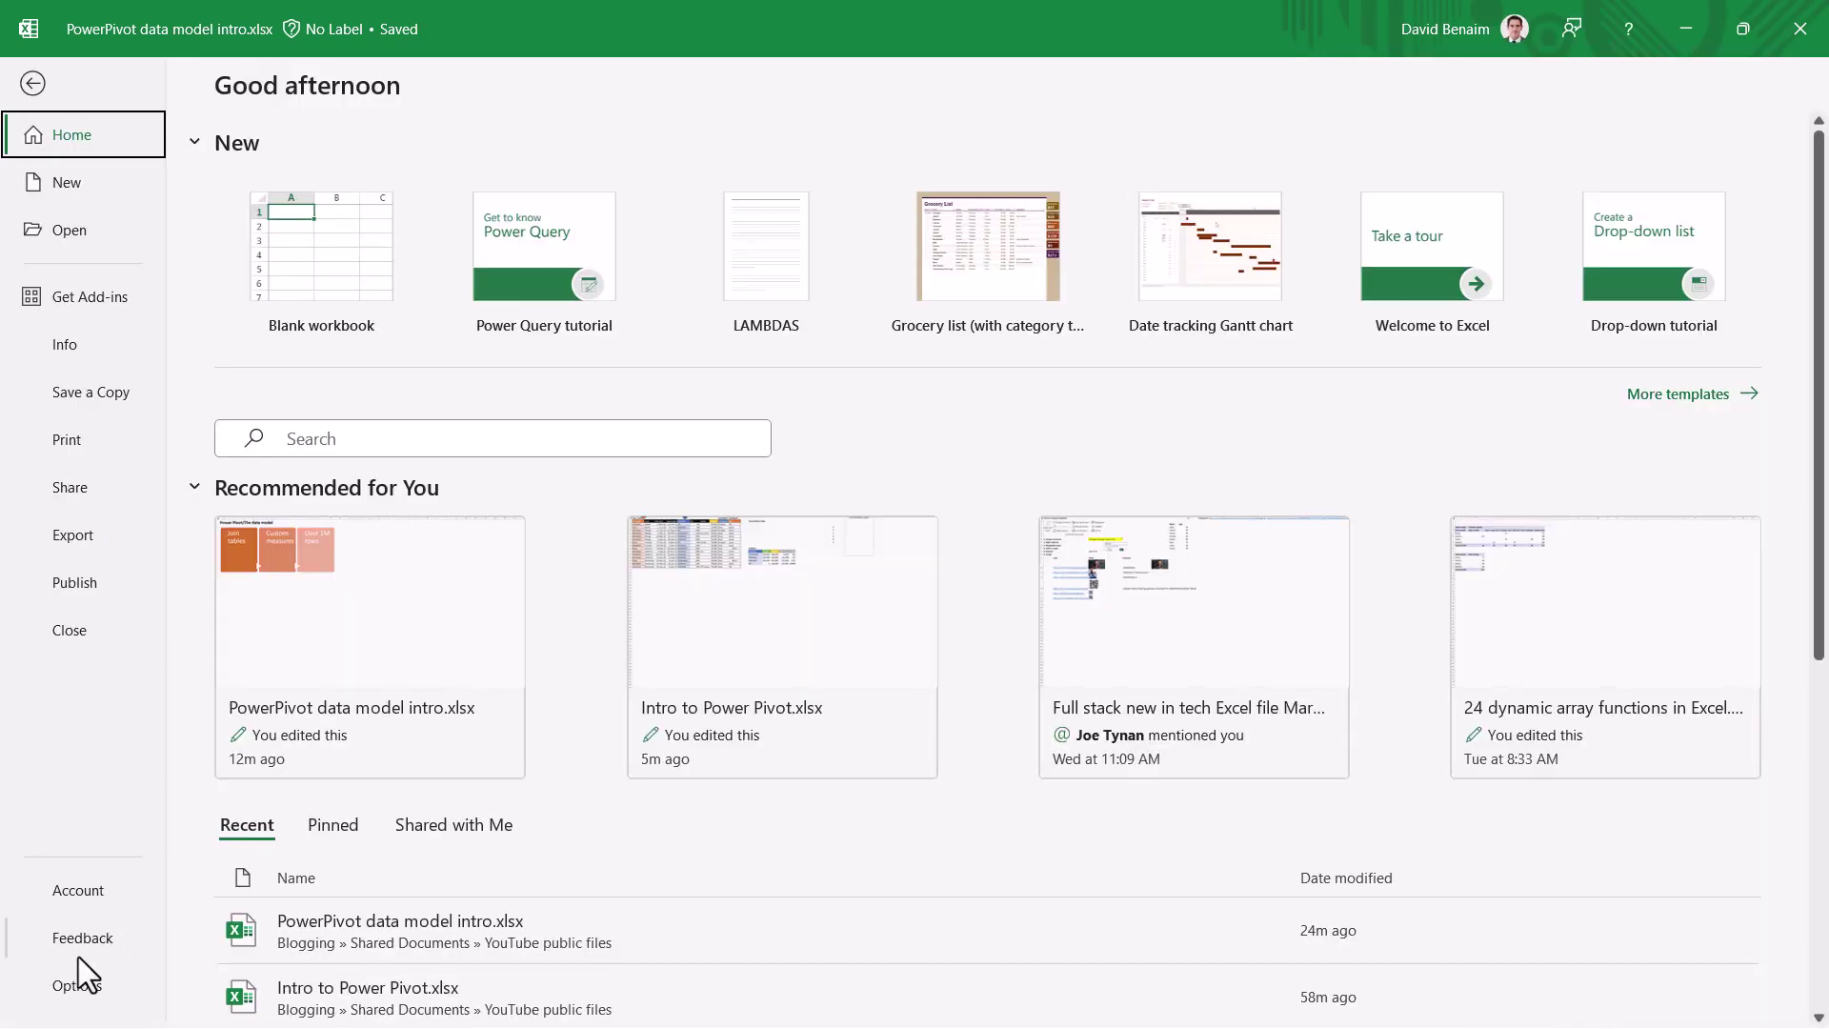
left_click(80, 985)
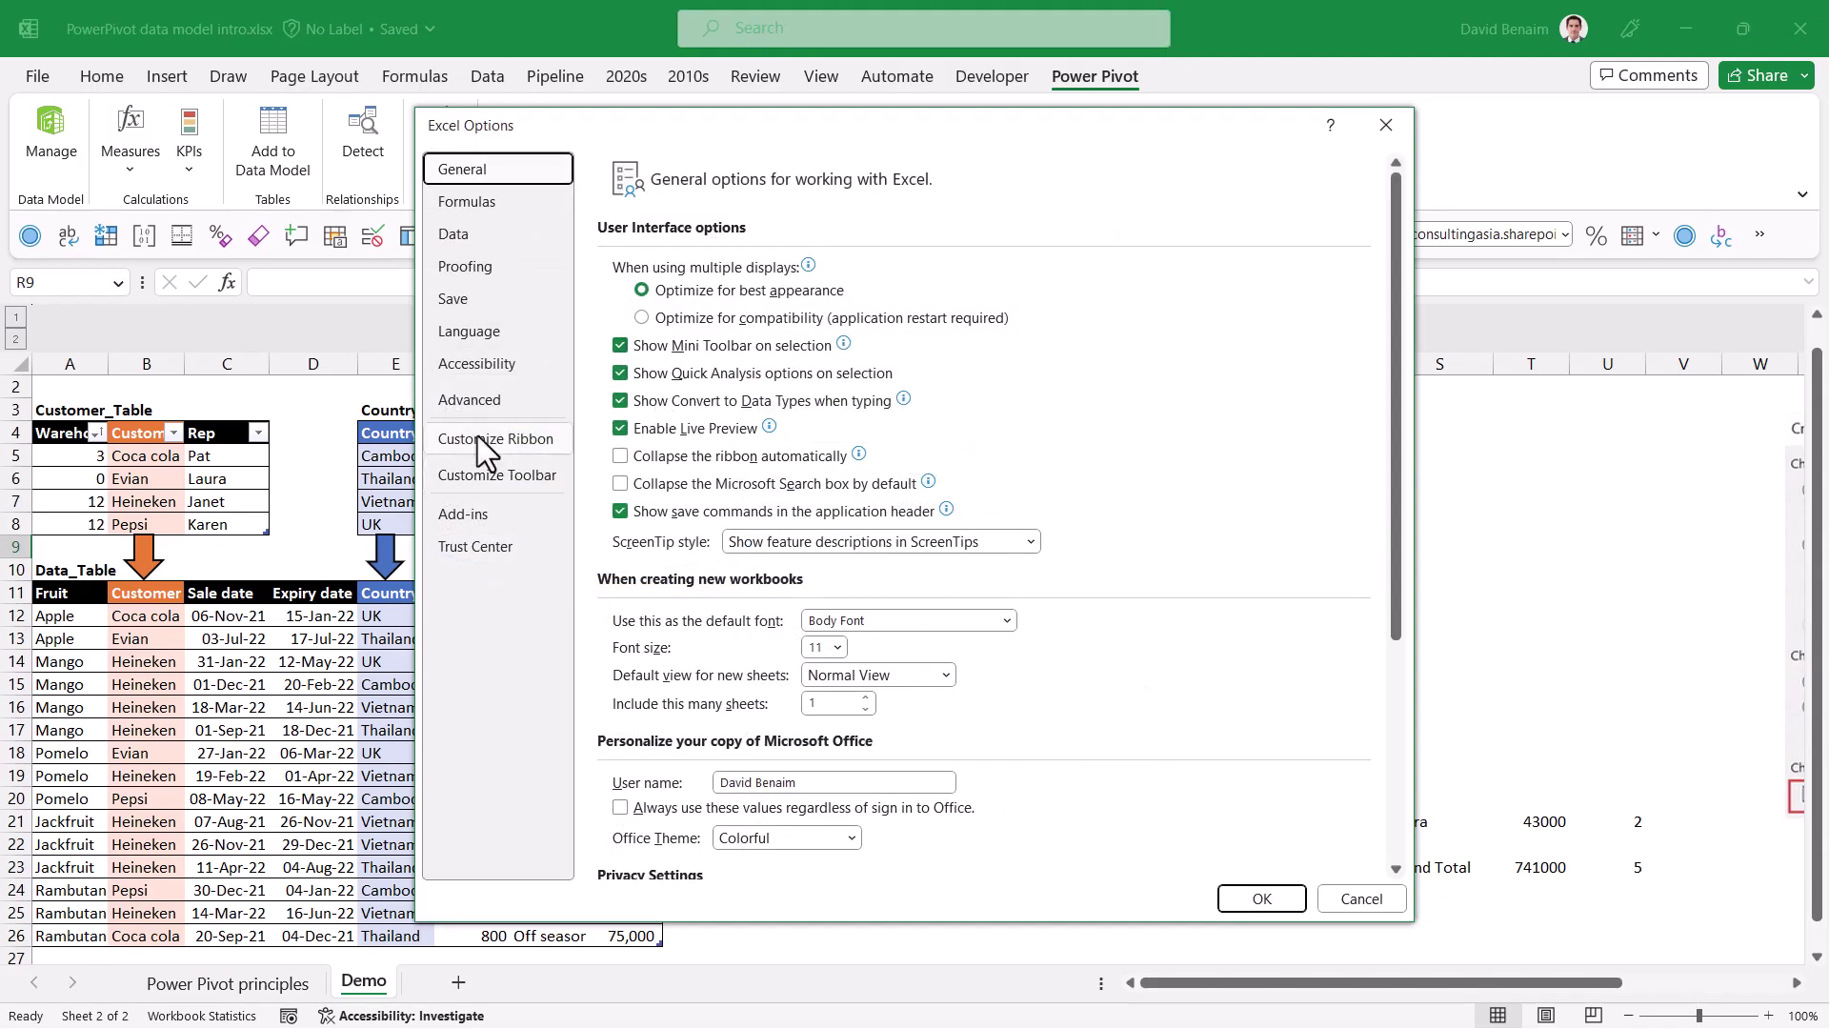
left_click(472, 520)
left_click(777, 848)
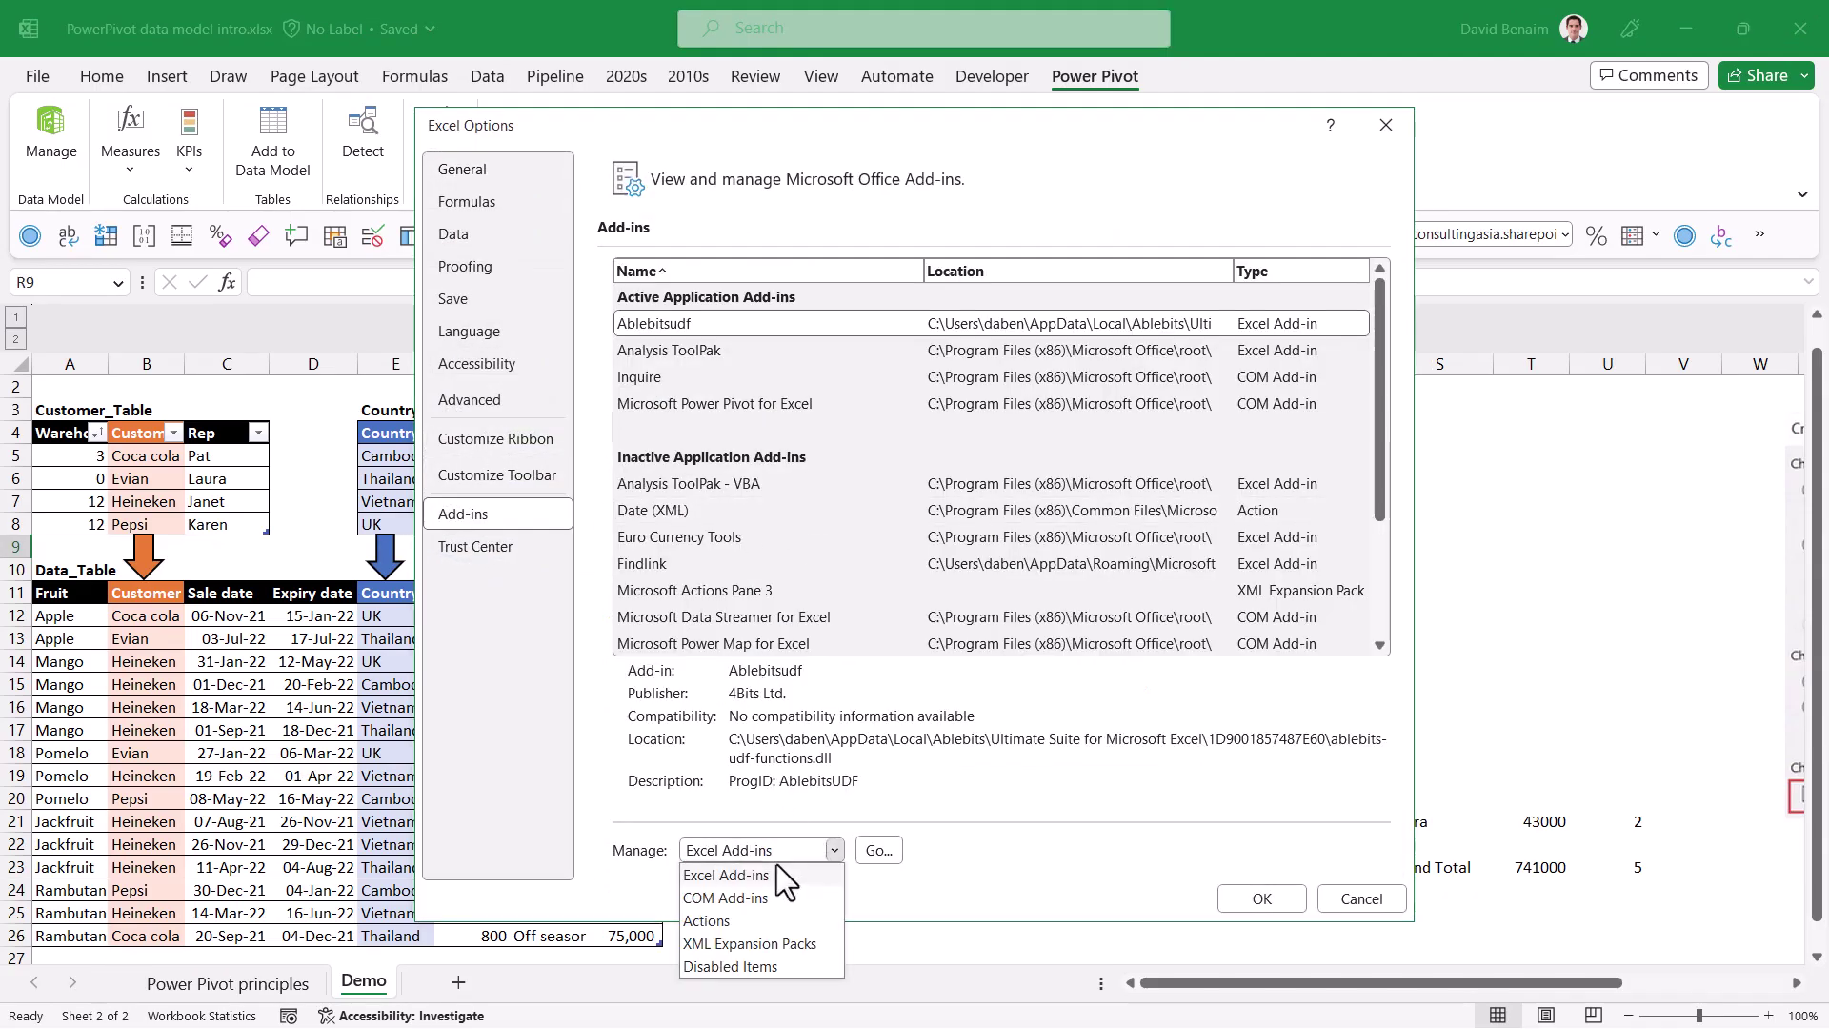
left_click(767, 897)
left_click(874, 850)
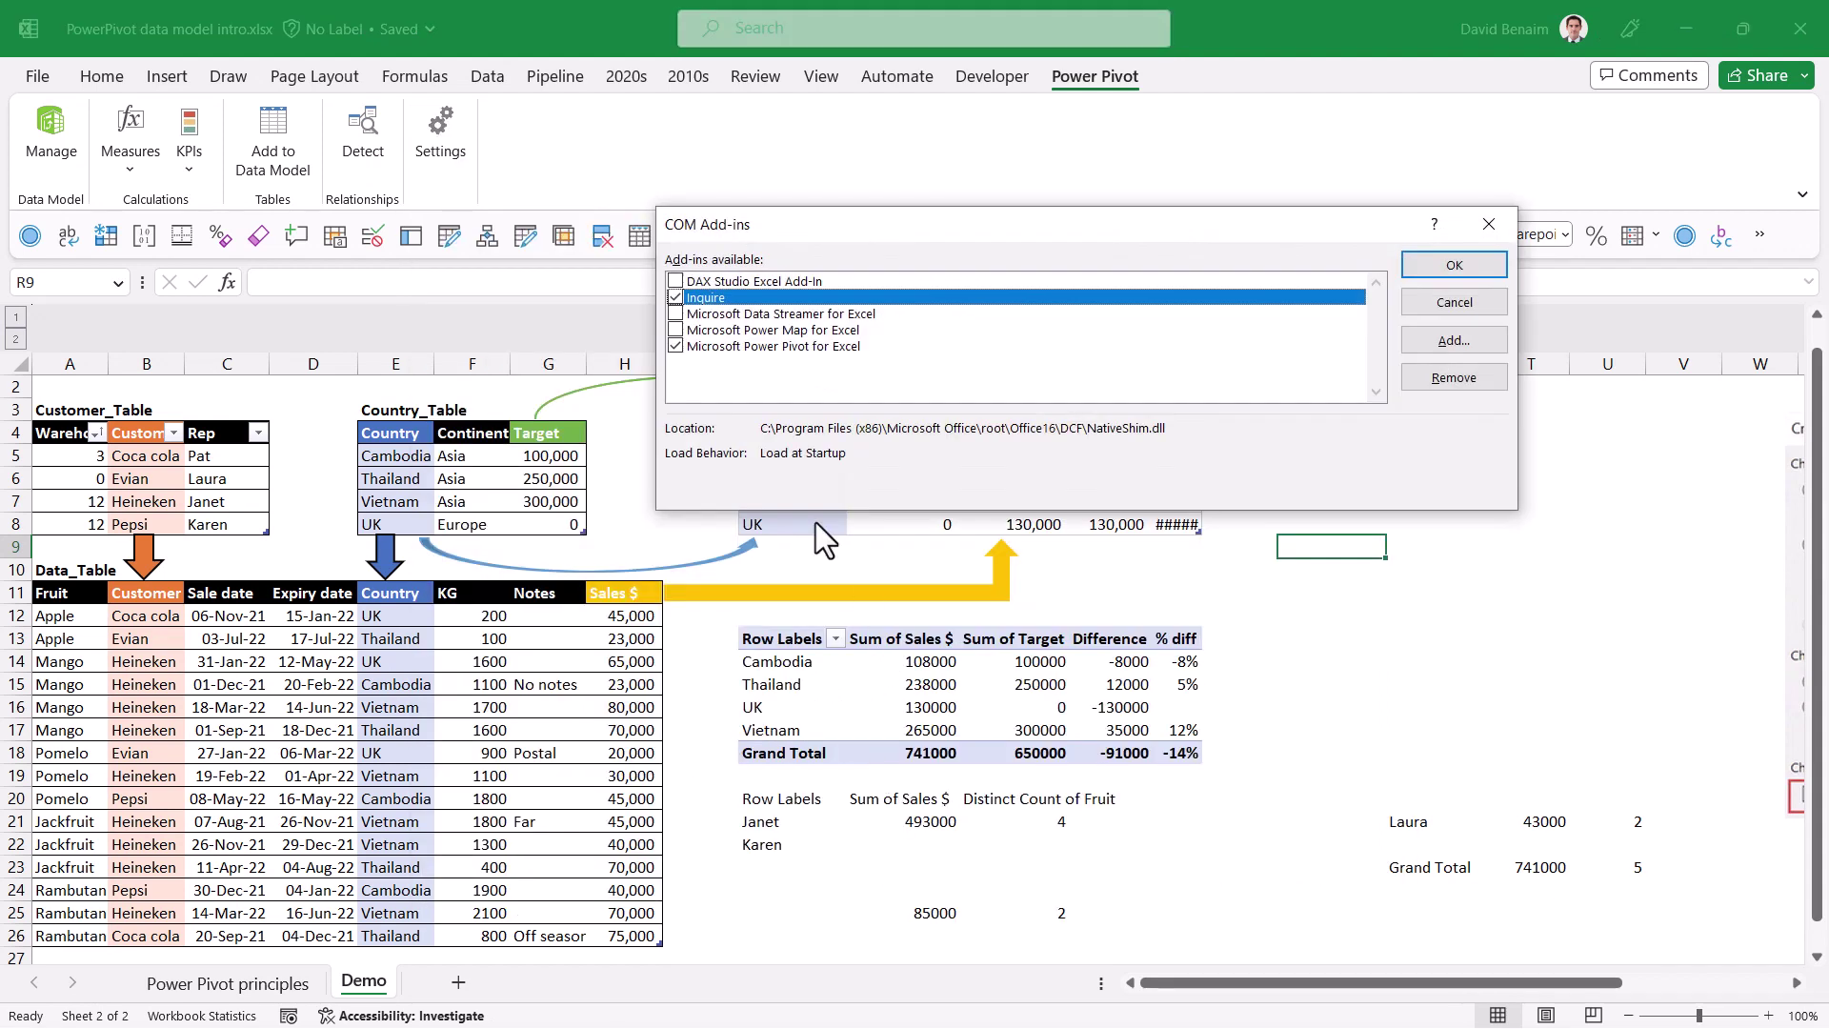
left_click(674, 348)
left_click(1489, 225)
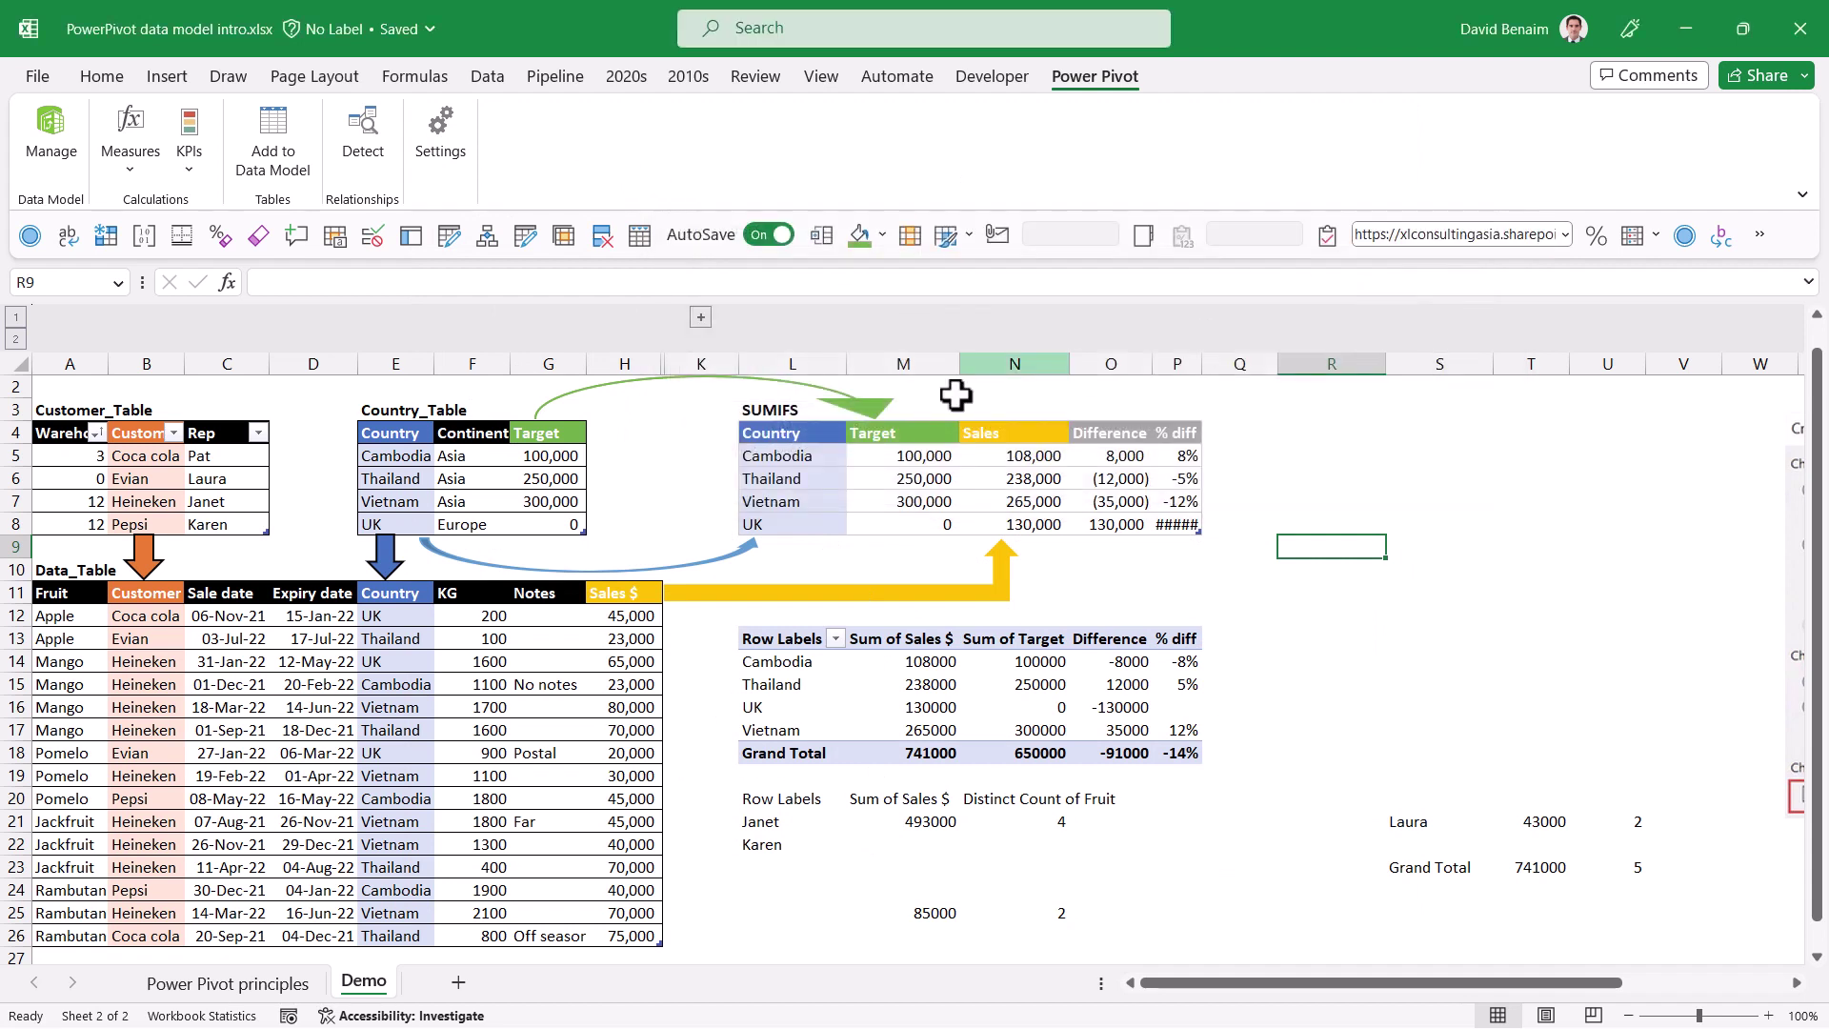
- Show the Data ribbon commands while selecting cells K4 and R9 on the Demo sheet
left_click(726, 429)
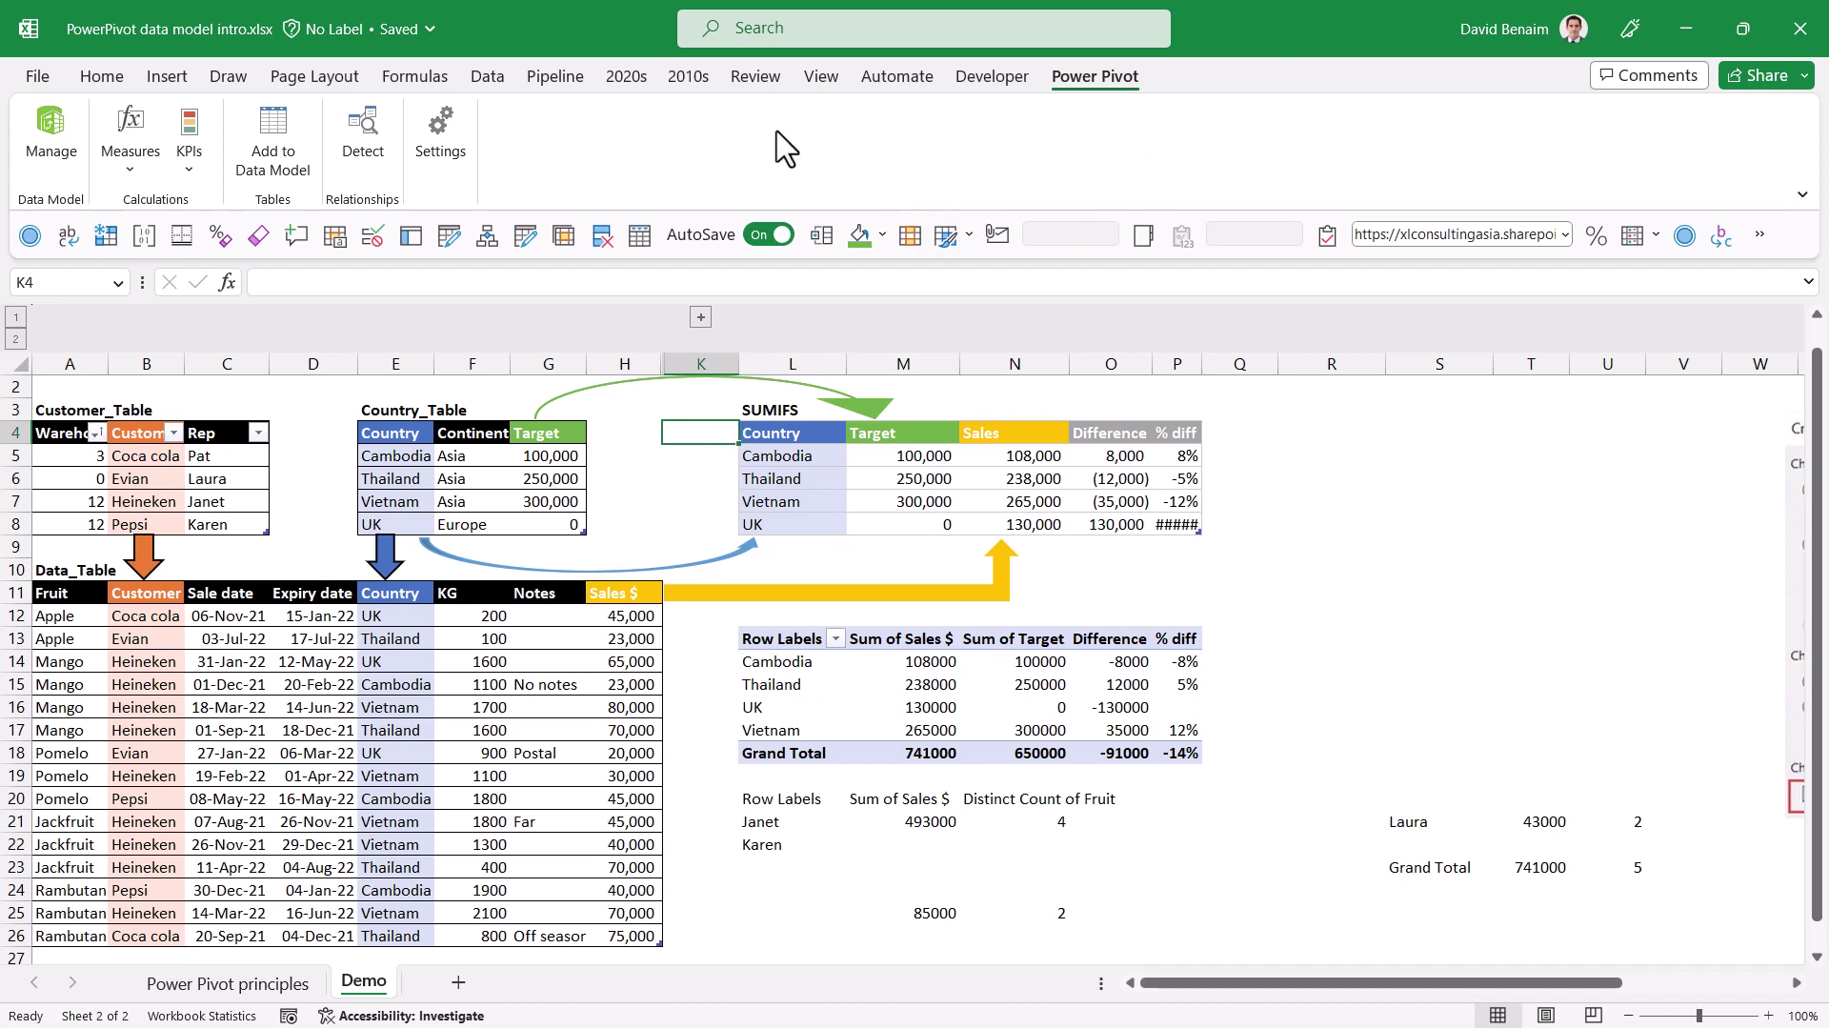
left_click(491, 81)
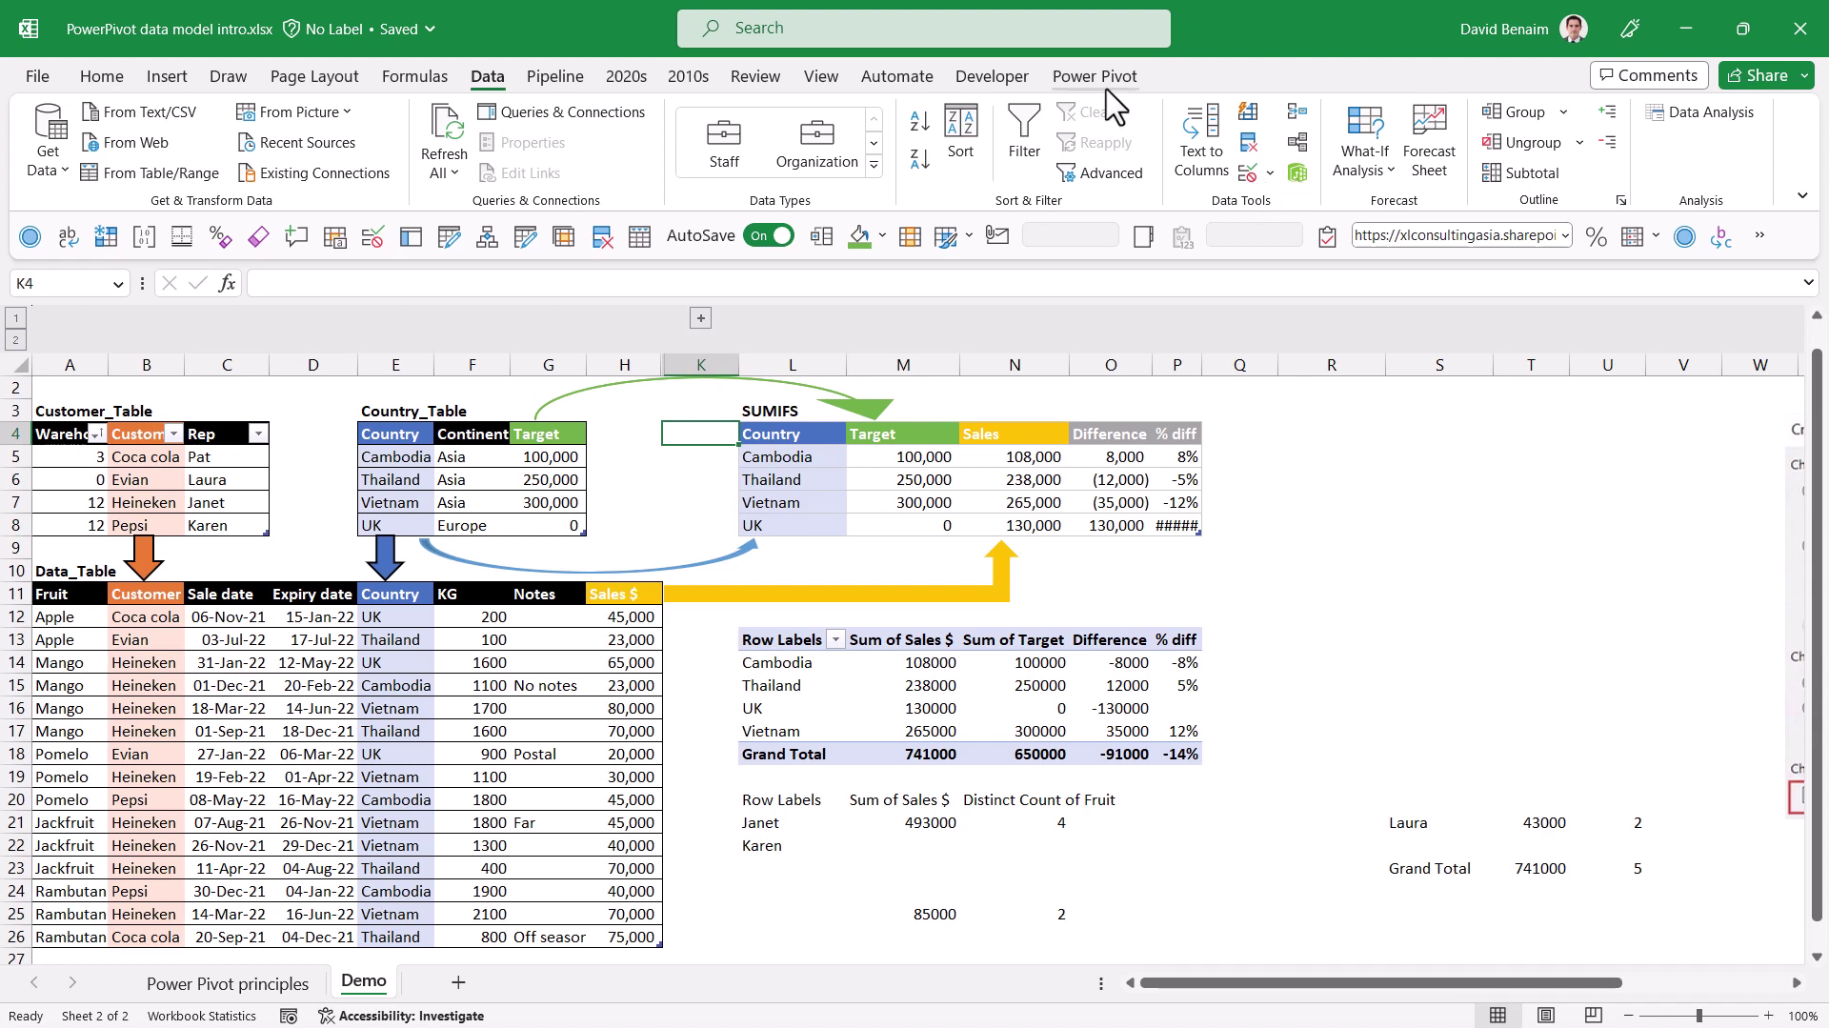
left_click(1367, 550)
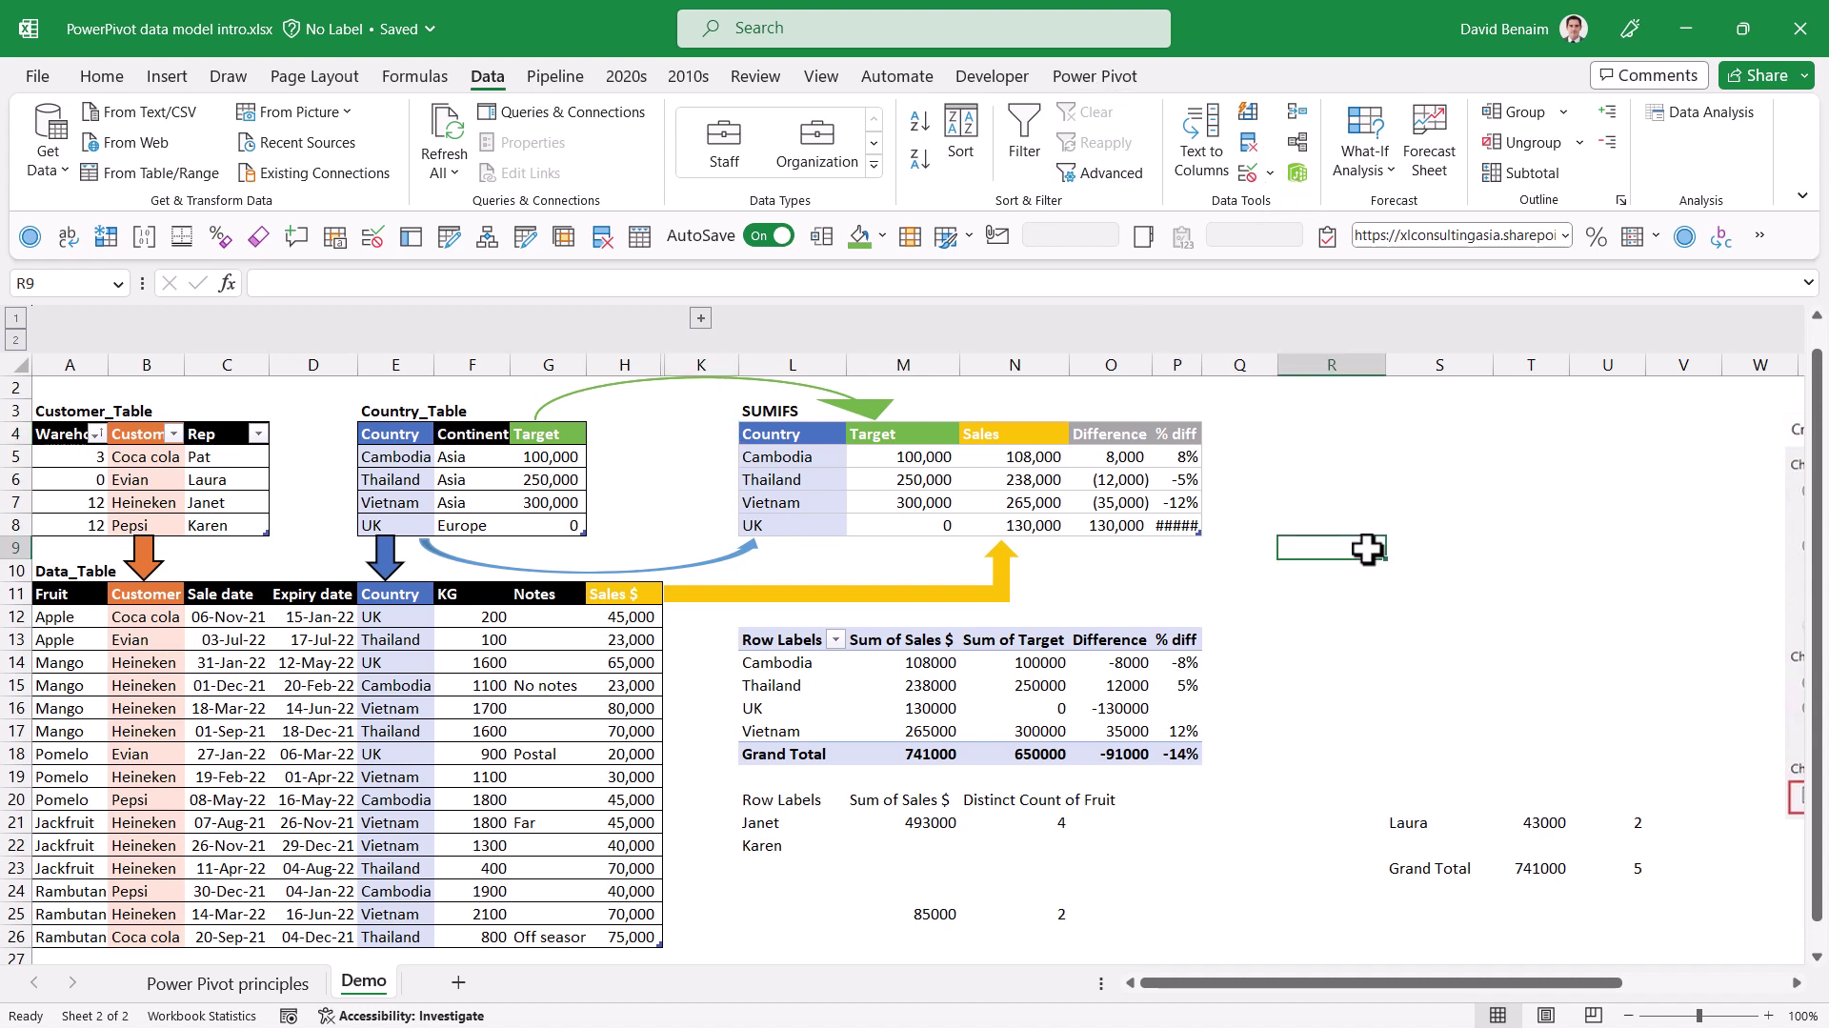